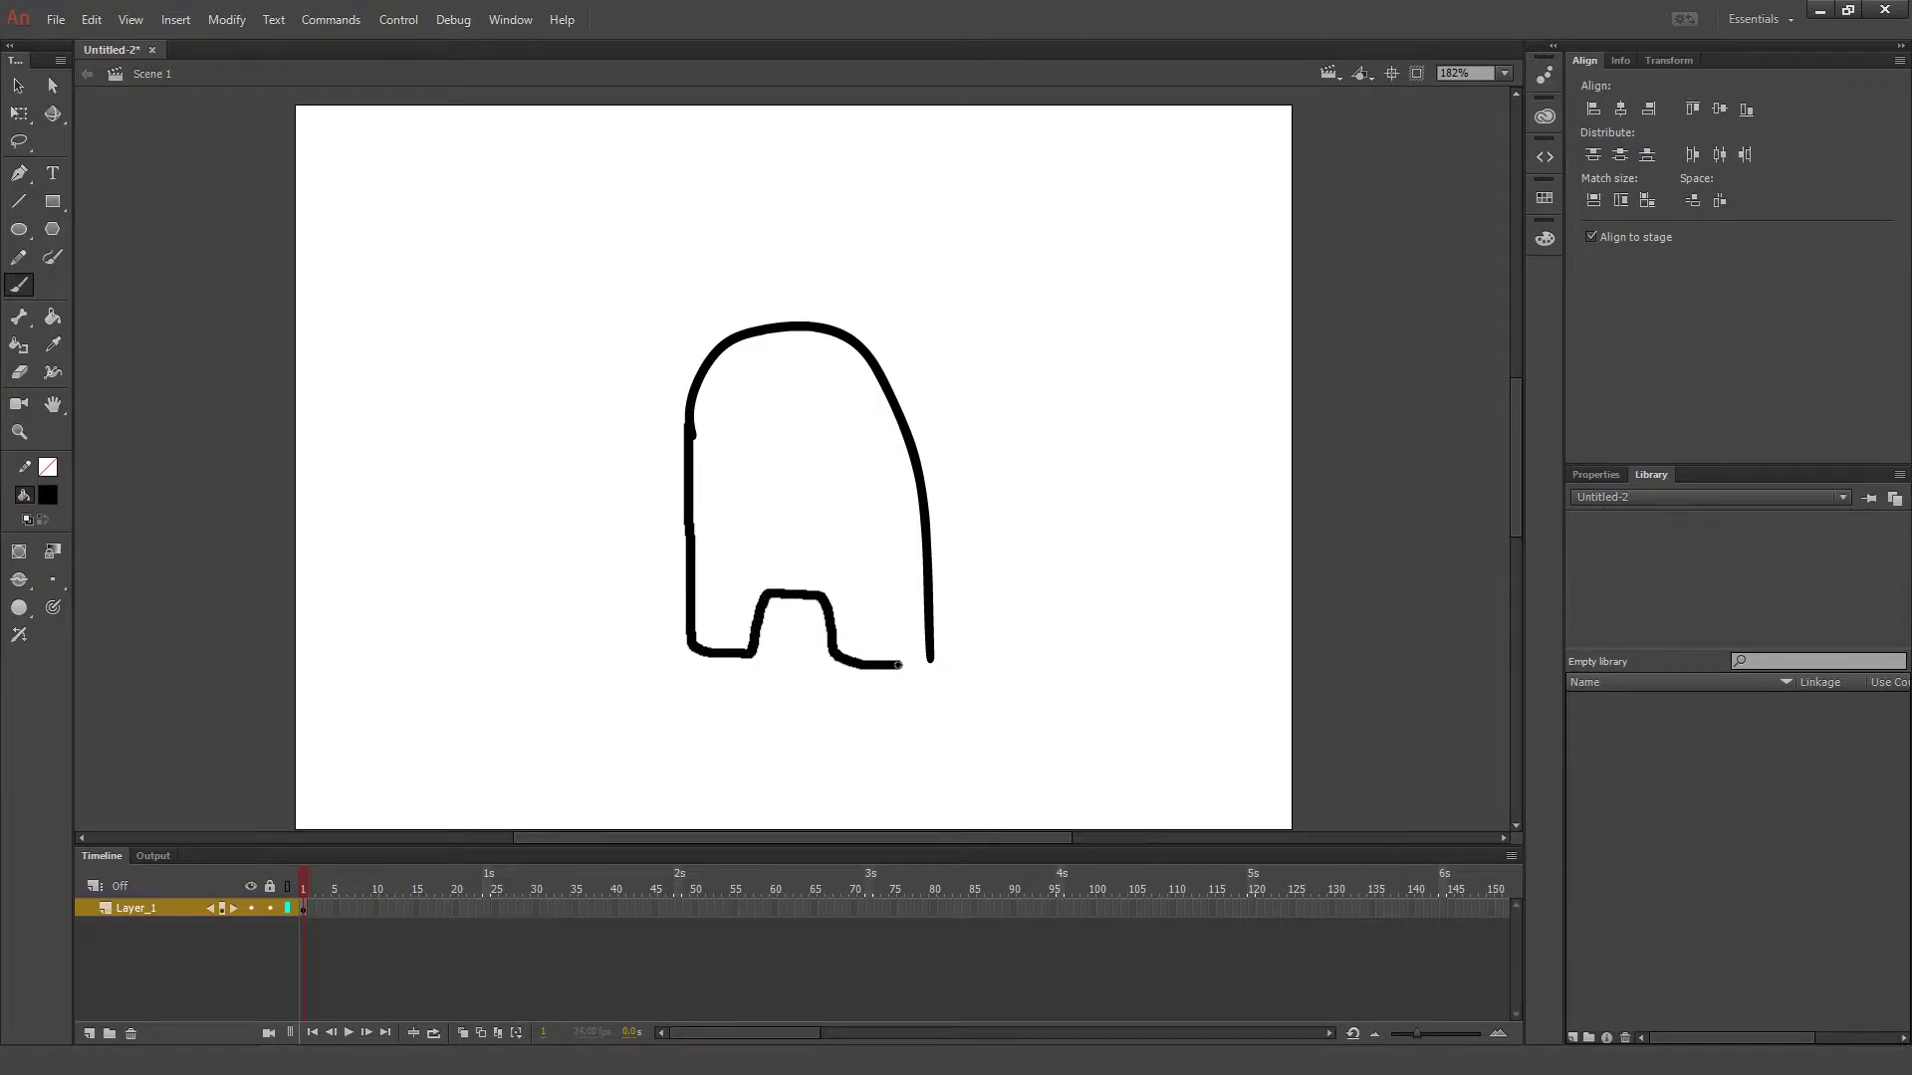
- Close the character's body outline at the right foot and clean up the overlapping line end with the eraser
{"action": "left_click_drag", "start_coordinate": [772, 592], "coordinate": [767, 585]}
{"action": "key", "text": "ctrl+z"}
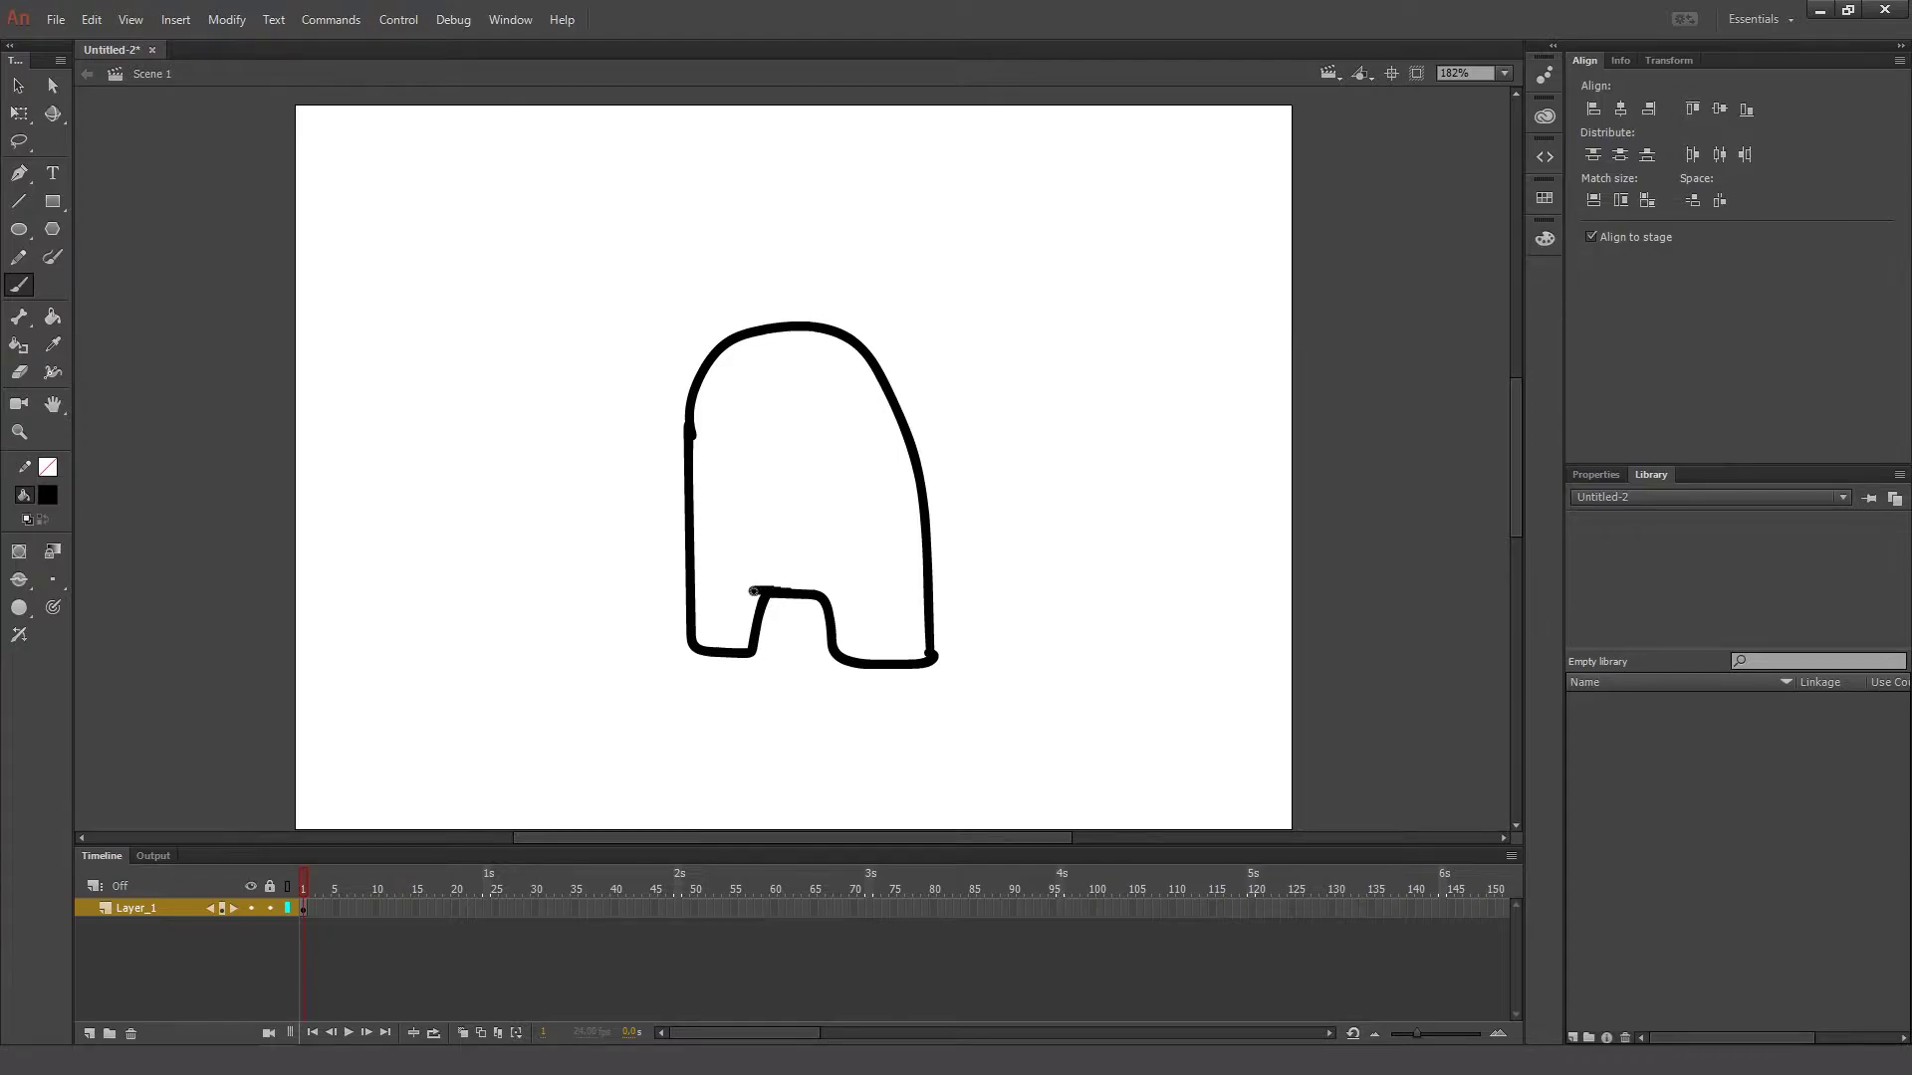
{"action": "key", "text": "e"}
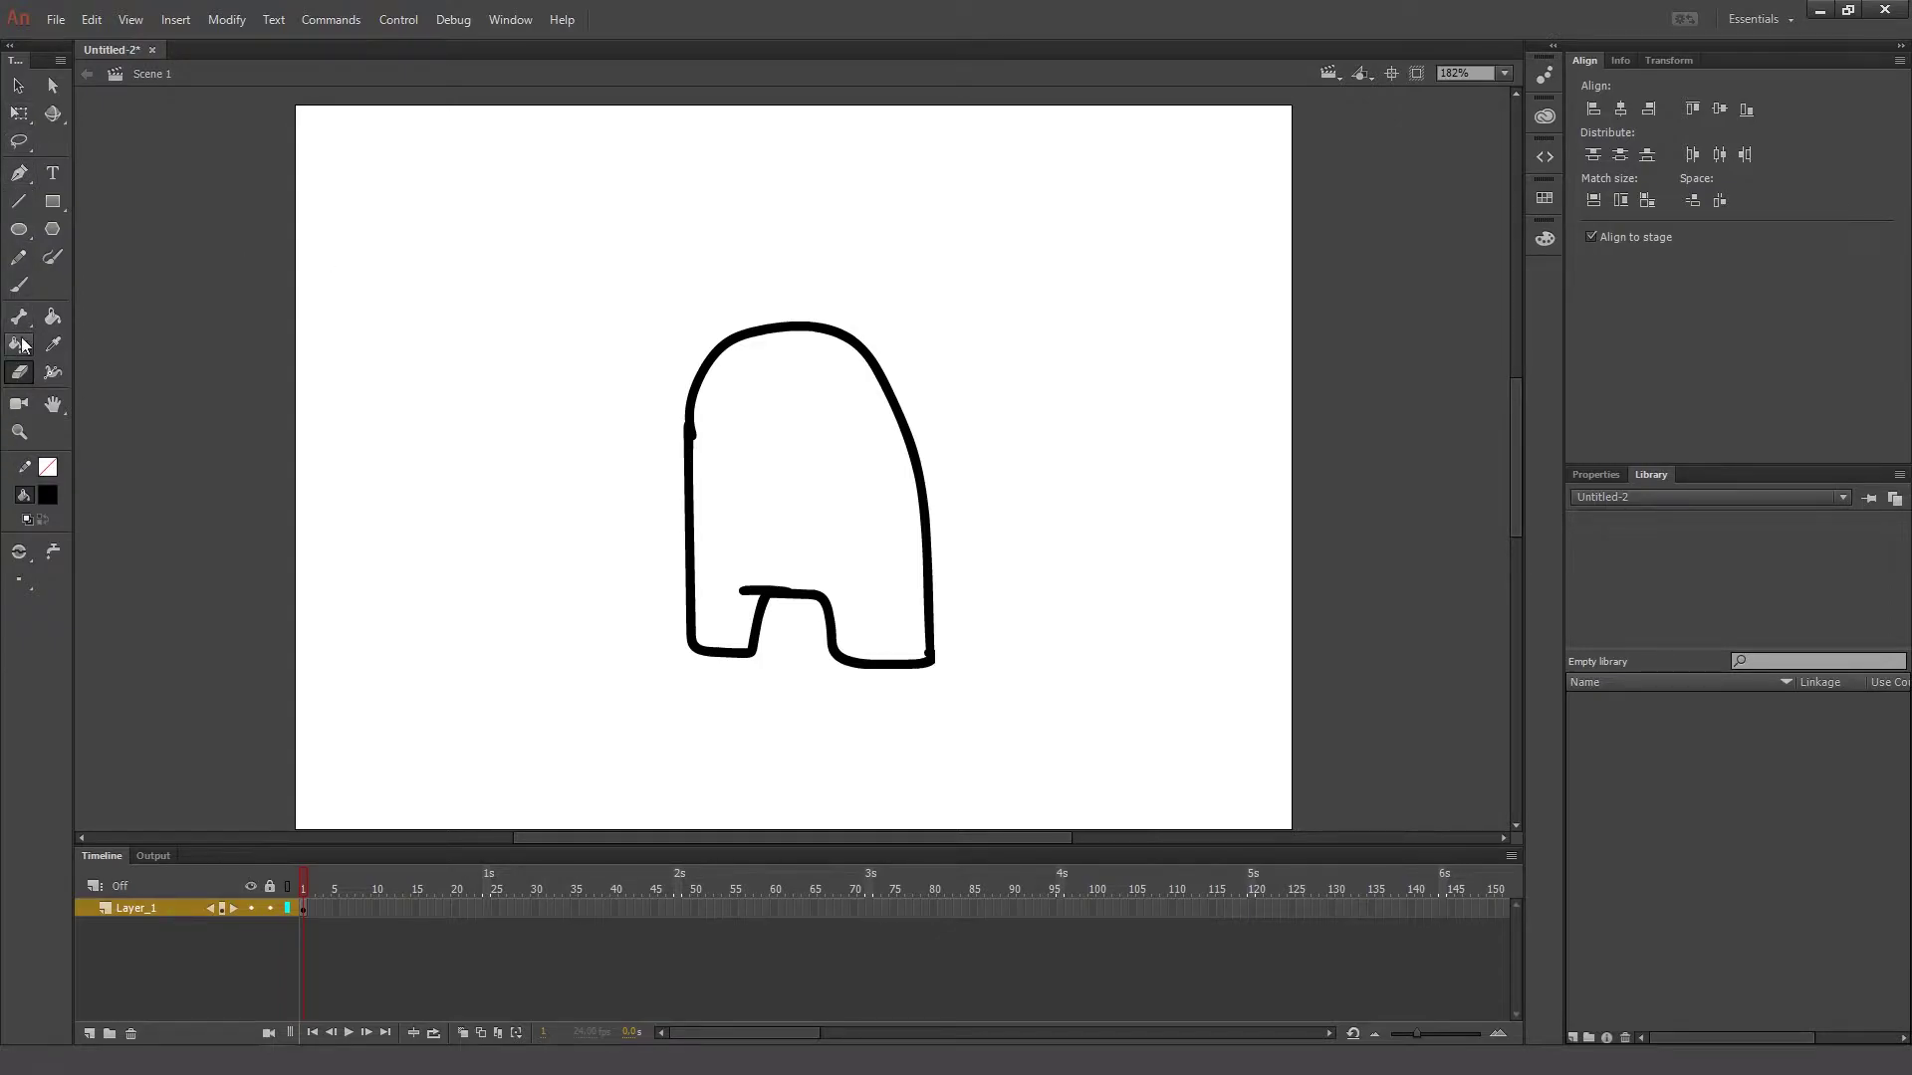
{"action": "left_click", "coordinate": [19, 285]}
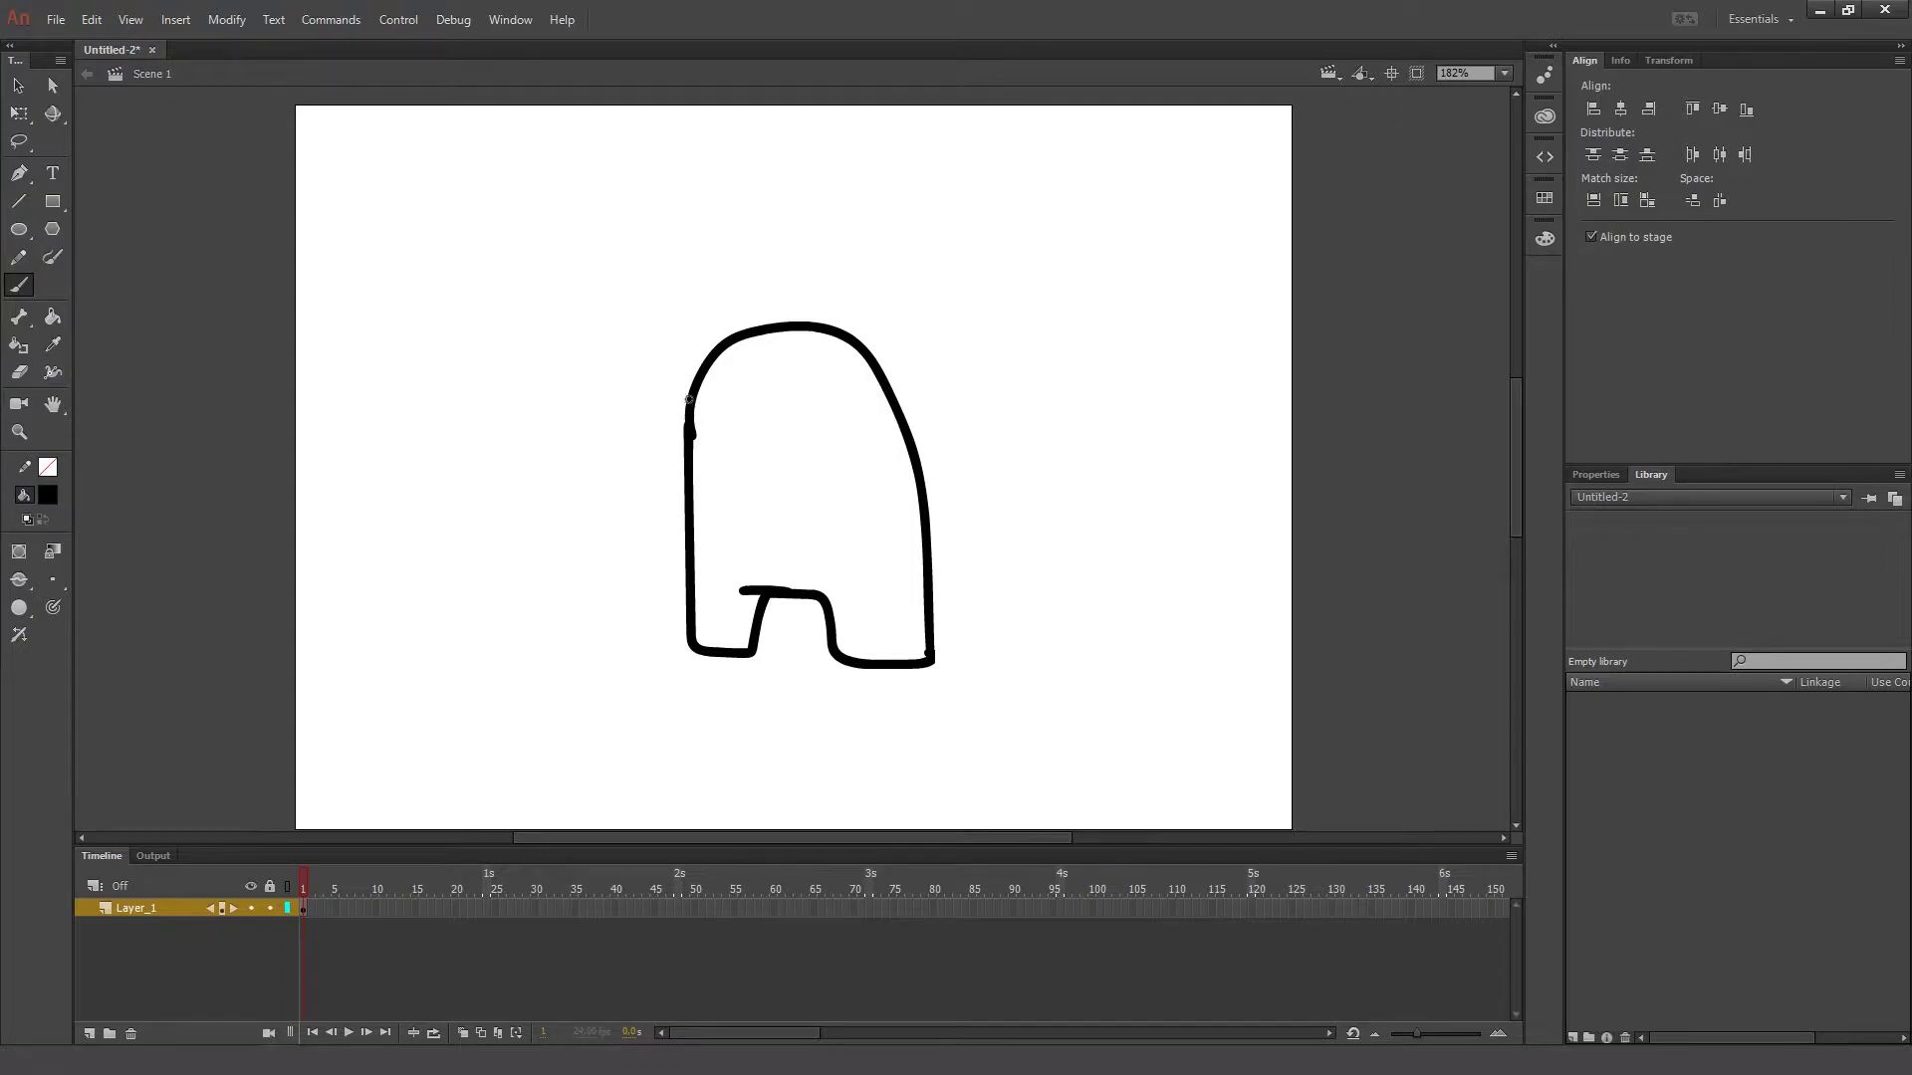
- Draw a rounded rectangular visor overlapping the front edge of the head, undoing the extra stroke along the back
{"action": "mouse_move", "coordinate": [681, 394]}
{"action": "left_mouse_down"}
{"action": "mouse_move", "coordinate": [797, 403]}
{"action": "mouse_move", "coordinate": [804, 458]}
{"action": "mouse_move", "coordinate": [683, 478]}
{"action": "mouse_move", "coordinate": [663, 430]}
{"action": "mouse_move", "coordinate": [687, 392]}
{"action": "left_mouse_up"}
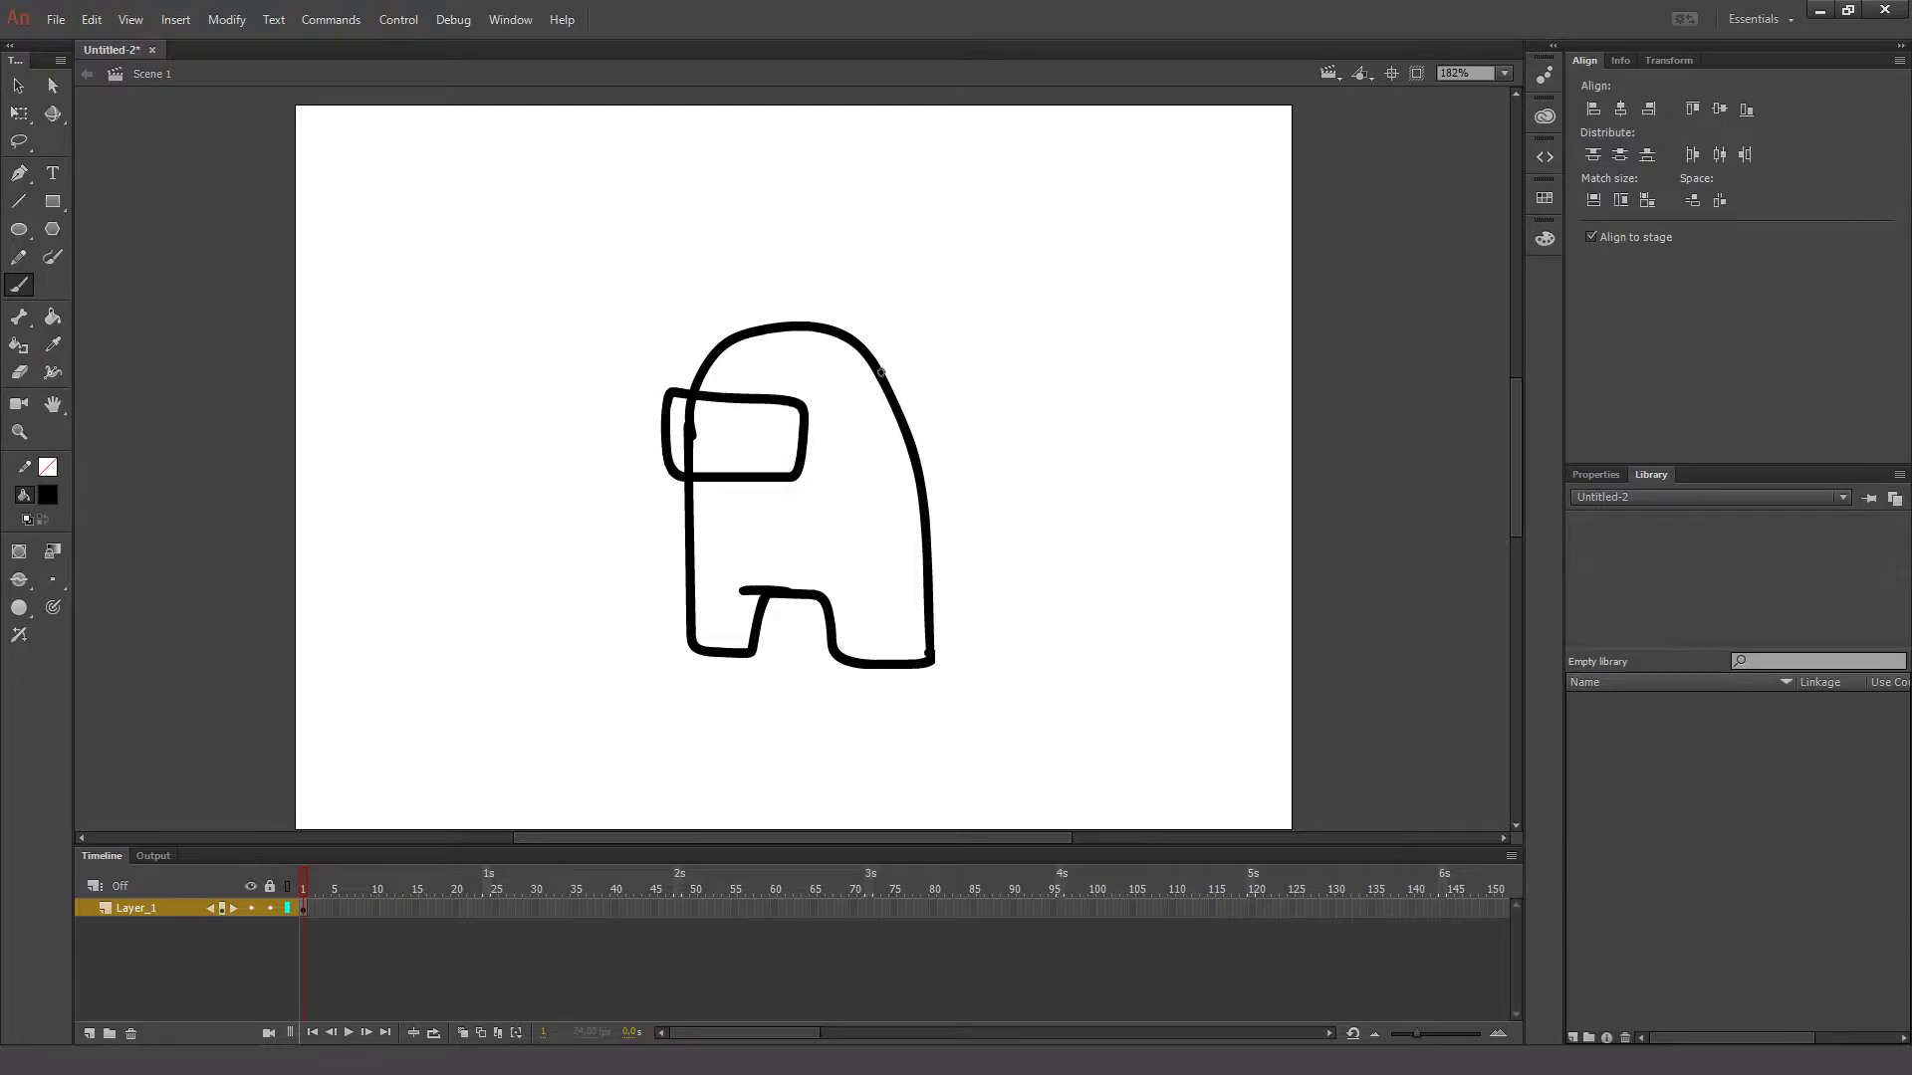
{"action": "mouse_move", "coordinate": [881, 373]}
{"action": "left_mouse_down"}
{"action": "mouse_move", "coordinate": [934, 384]}
{"action": "mouse_move", "coordinate": [955, 564]}
{"action": "mouse_move", "coordinate": [936, 580]}
{"action": "left_mouse_up"}
{"action": "key", "text": "ctrl+z"}
- Erase the piece of body outline that runs through the inside of the visor
{"action": "left_click", "coordinate": [20, 372]}
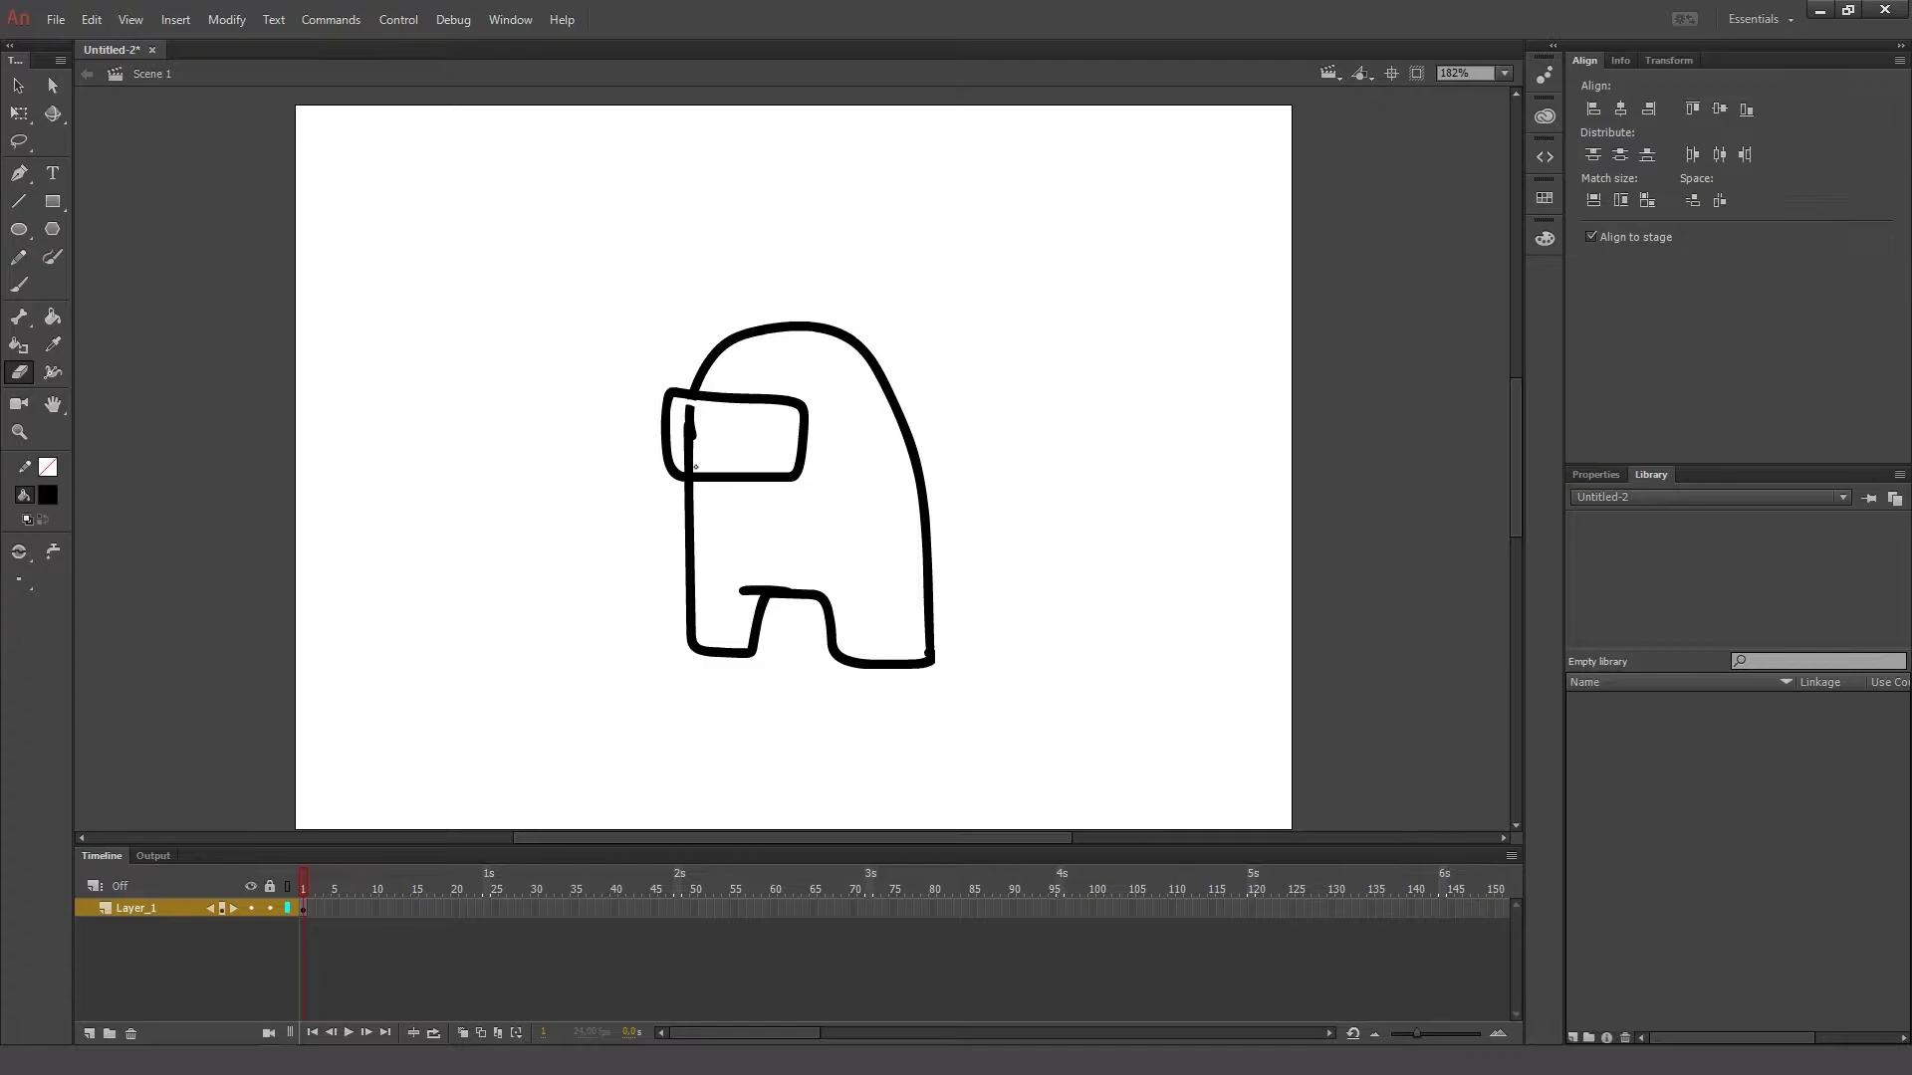
{"action": "left_click", "coordinate": [52, 317]}
{"action": "left_click", "coordinate": [18, 376]}
{"action": "left_click", "coordinate": [57, 552]}
{"action": "left_click", "coordinate": [691, 433]}
{"action": "left_click", "coordinate": [19, 285]}
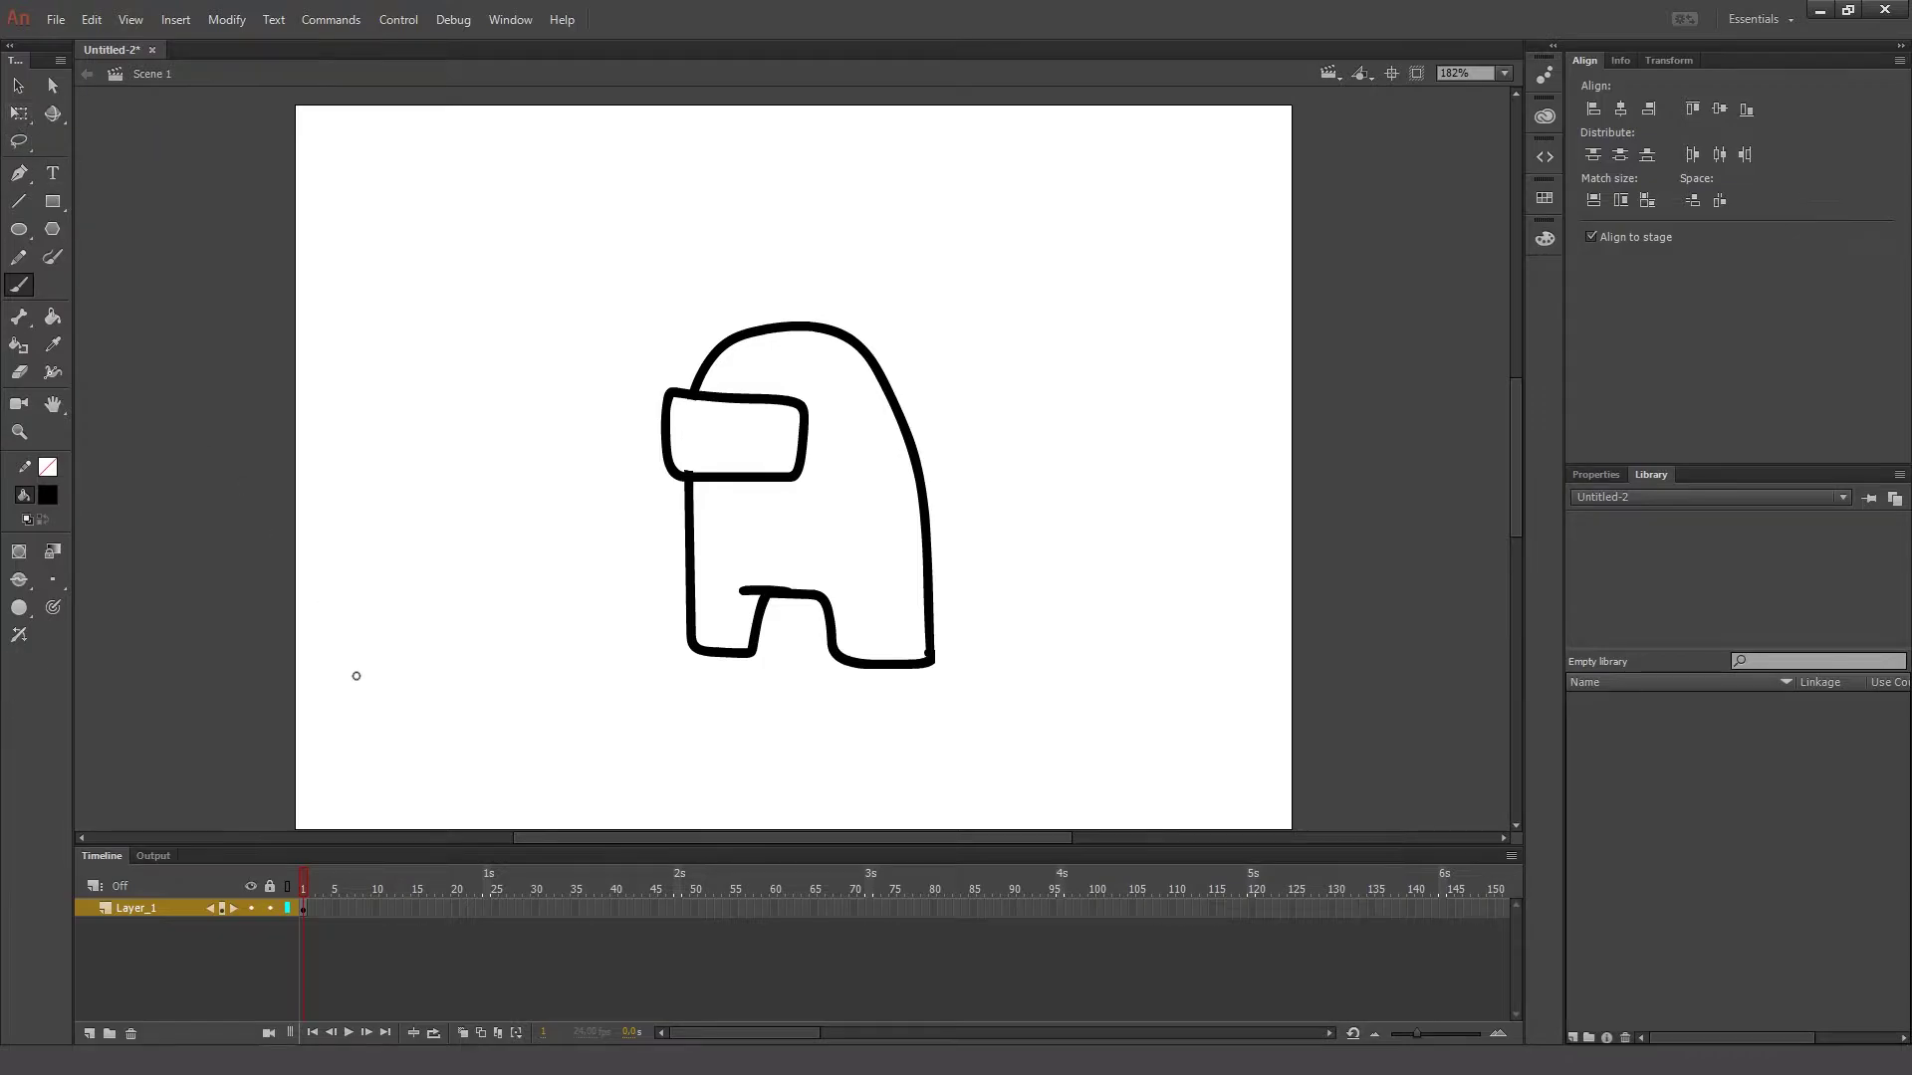
- Insert a blank keyframe at frame 2 and turn on onion skinning
{"action": "right_click", "coordinate": [310, 910]}
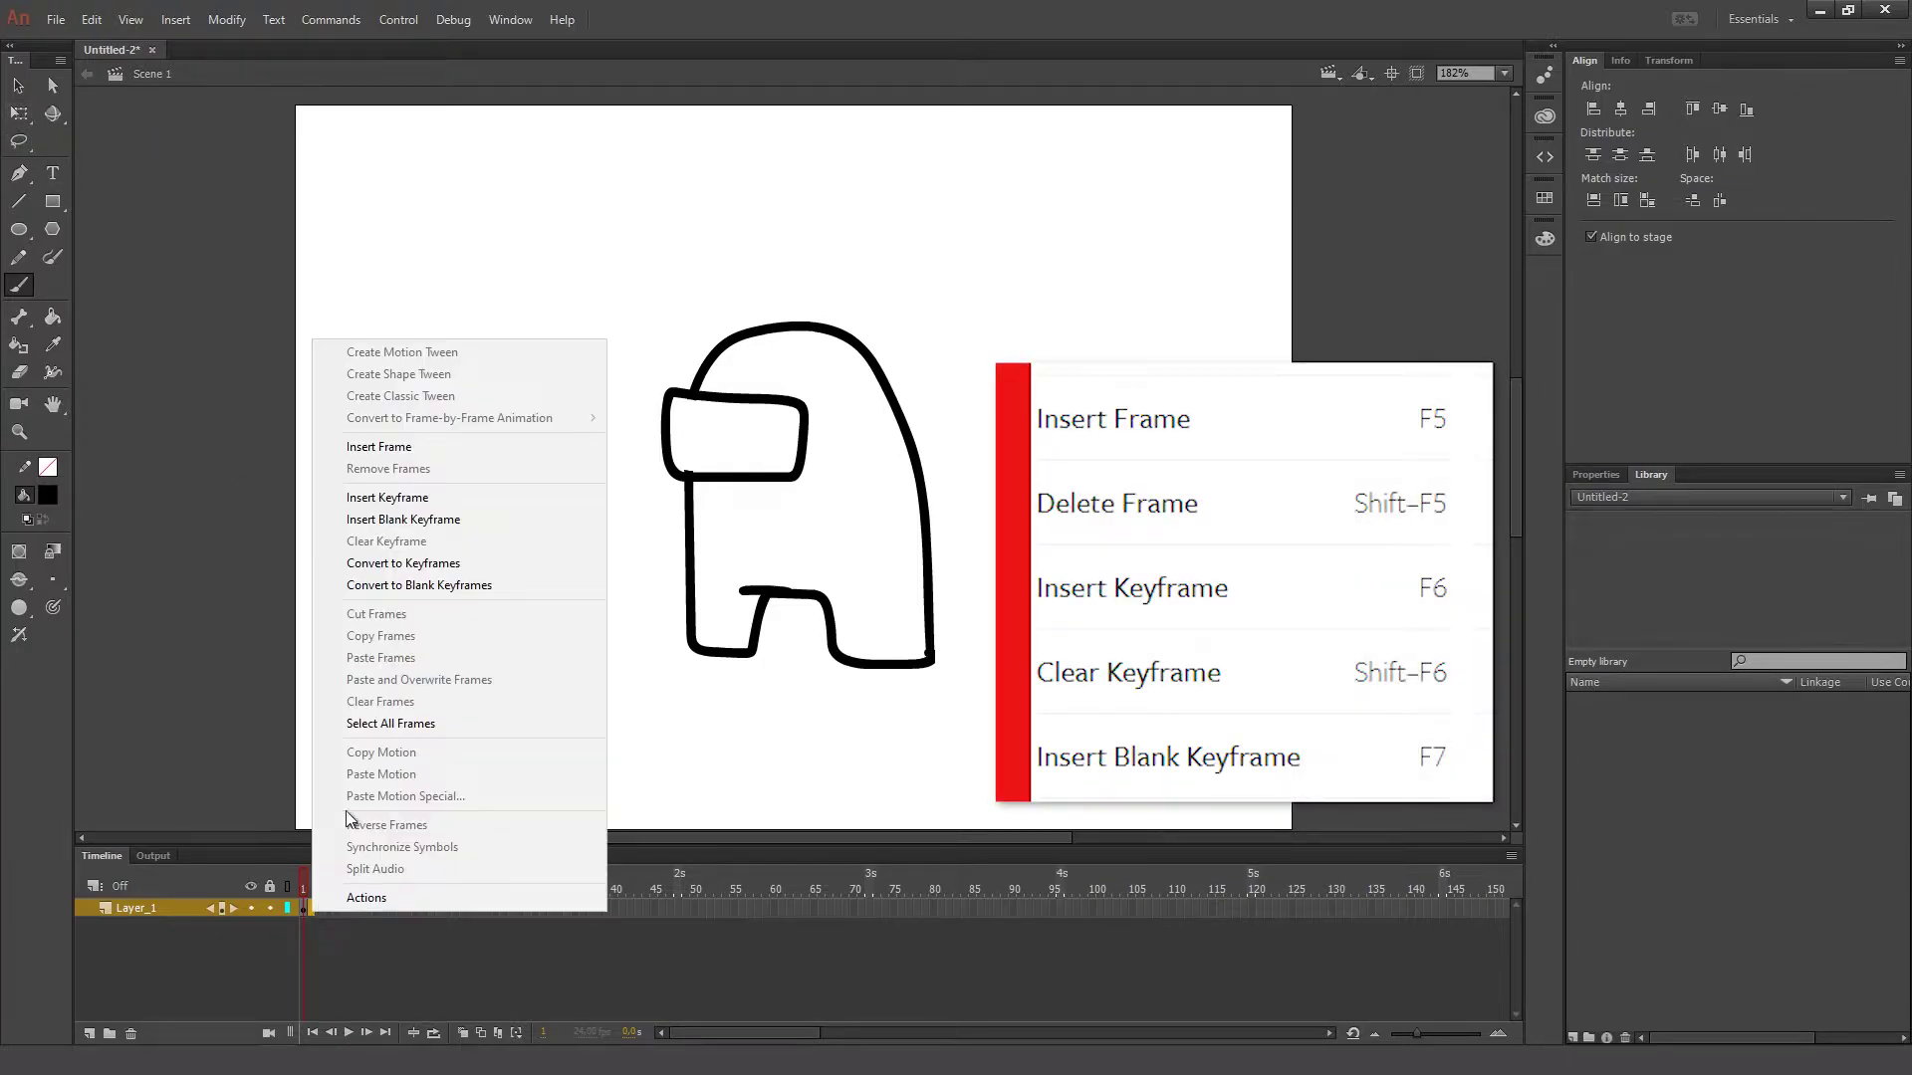
{"action": "left_click", "coordinate": [464, 520]}
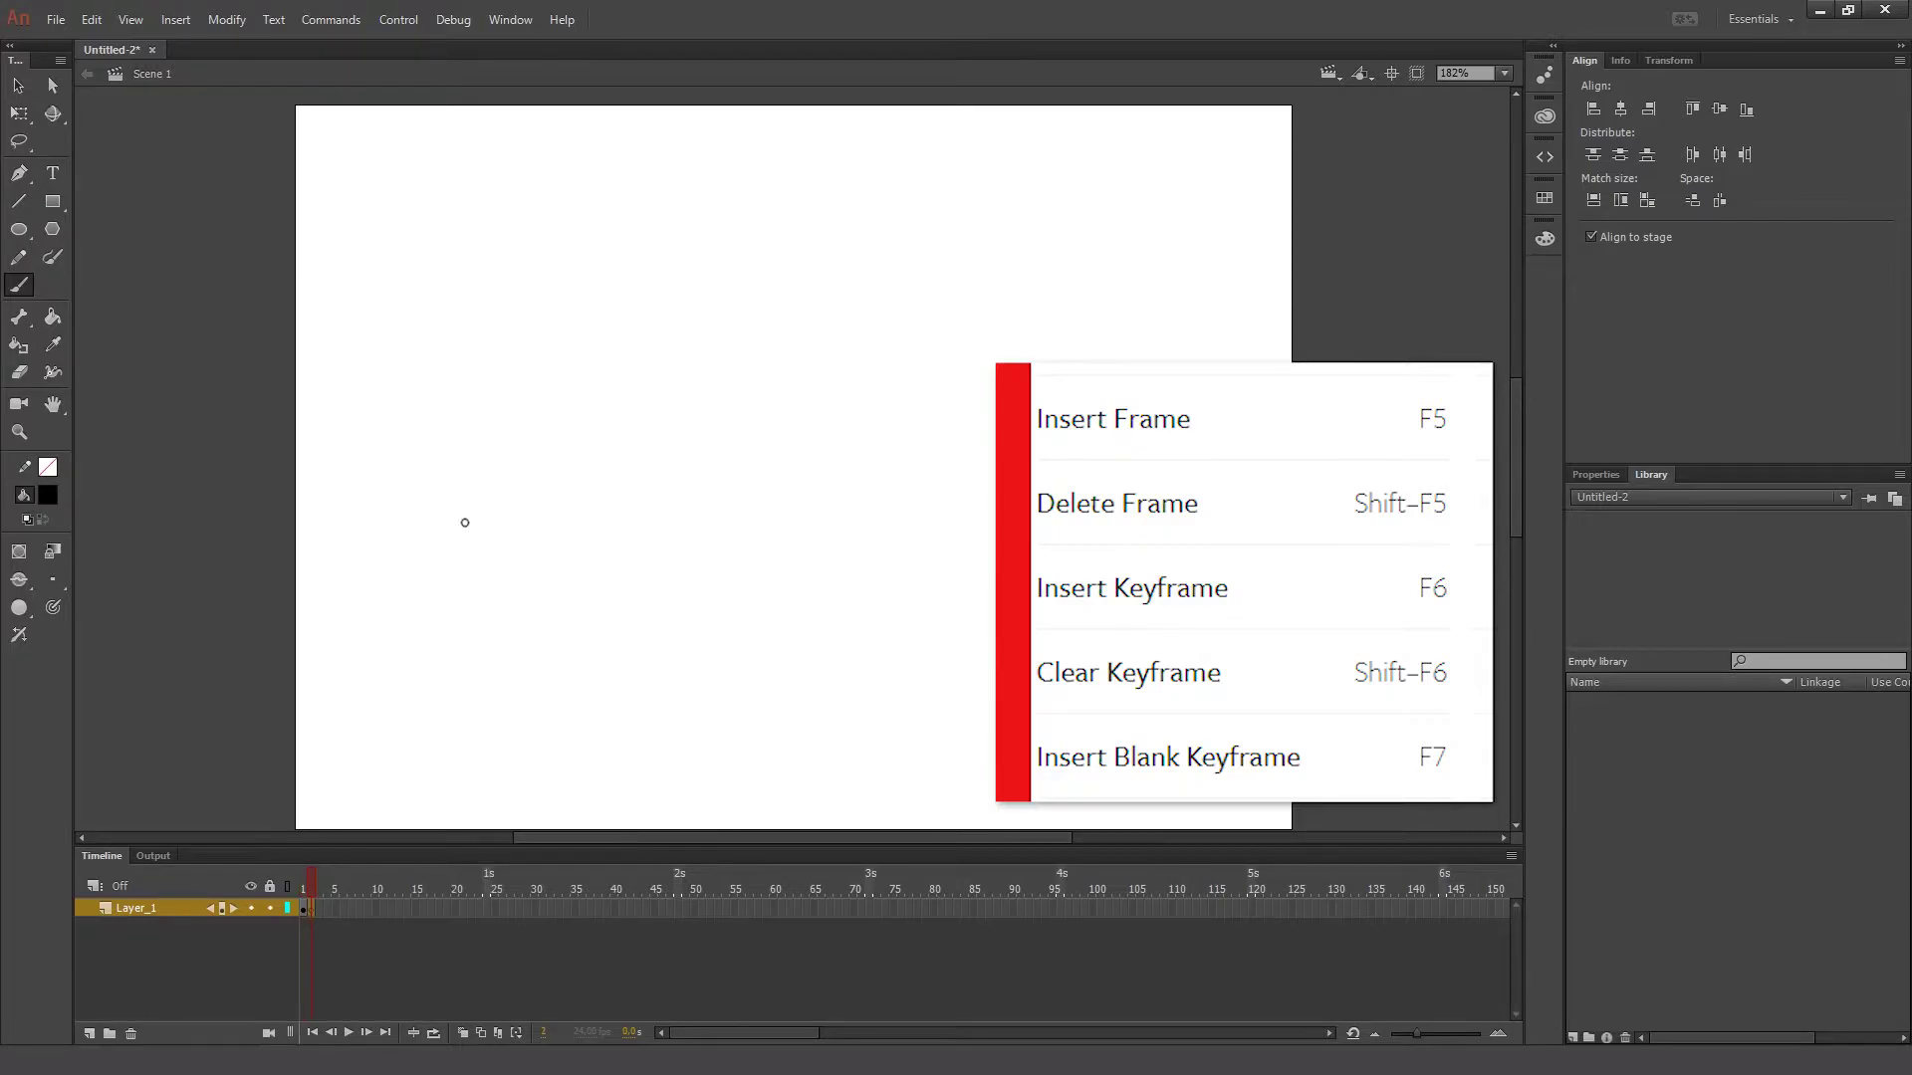
{"action": "left_click", "coordinate": [464, 1034]}
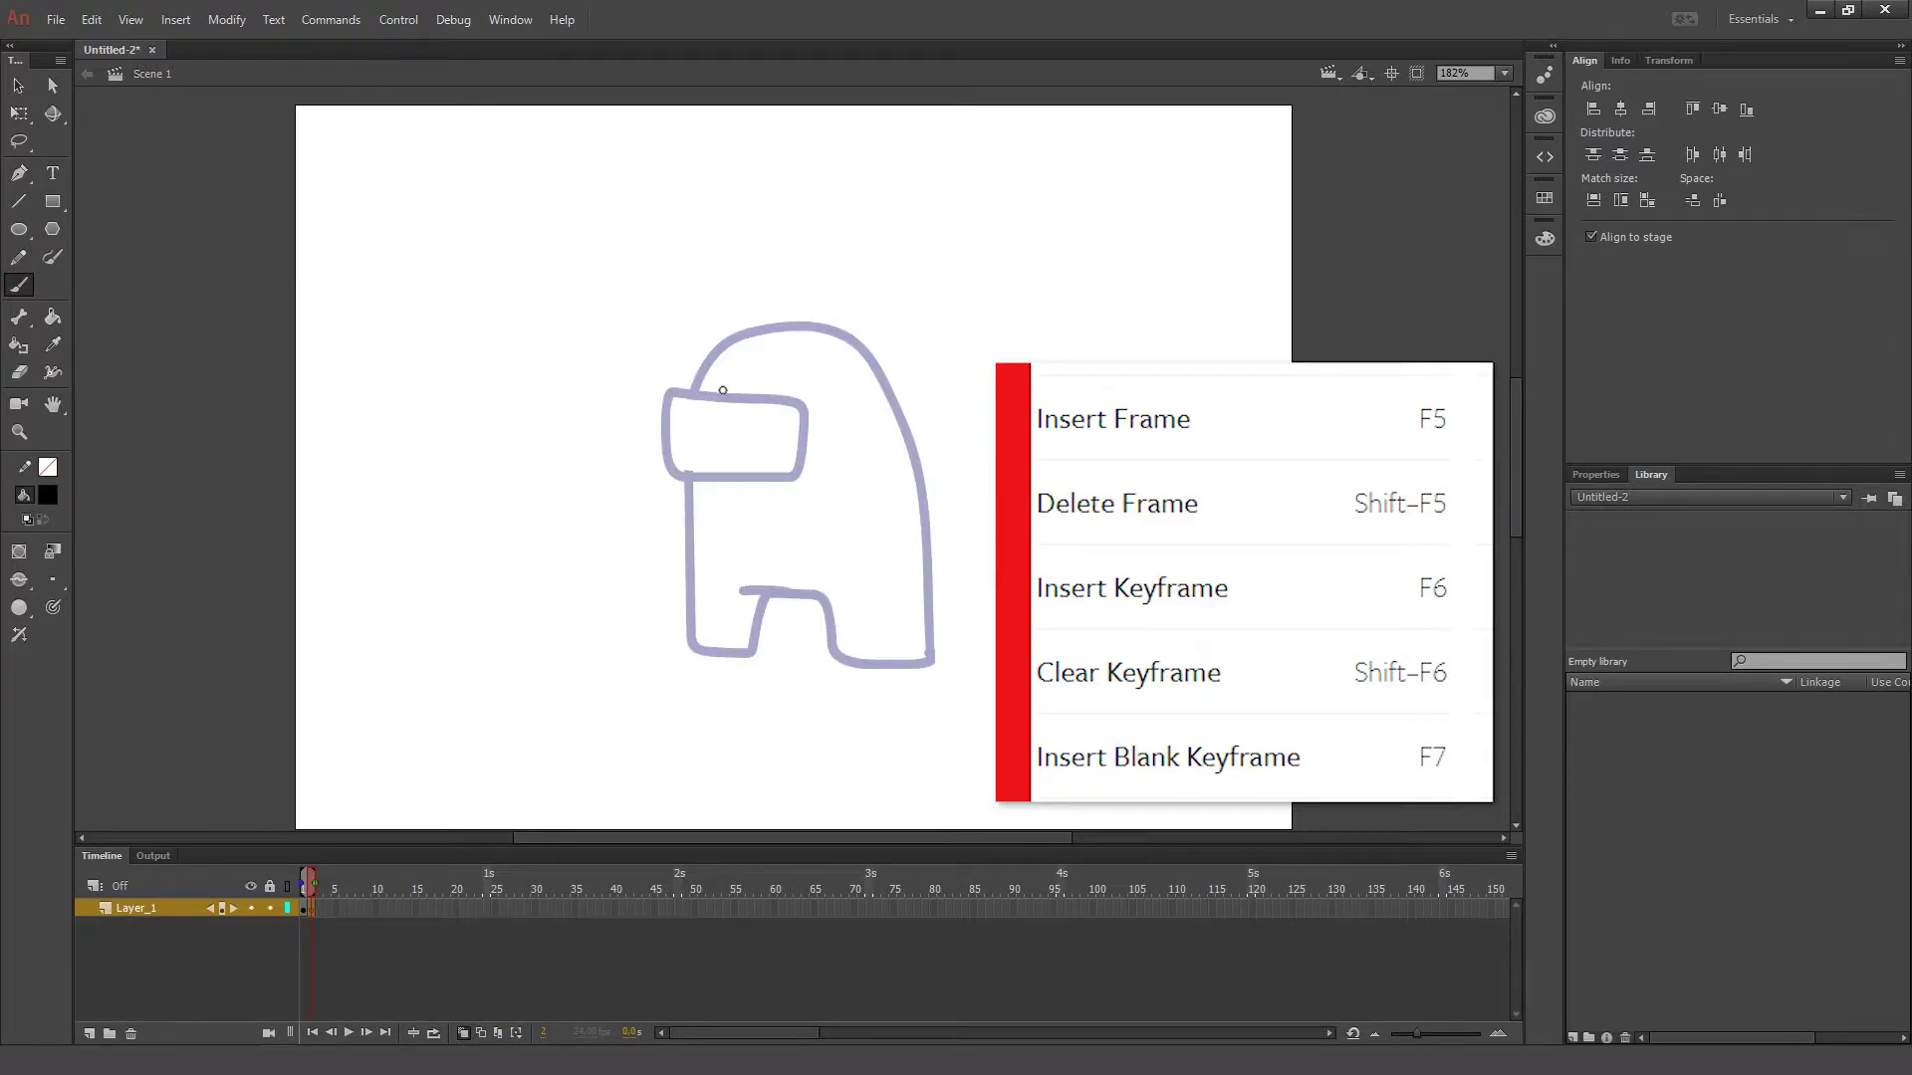
{"action": "mouse_move", "coordinate": [695, 389]}
{"action": "left_mouse_down"}
{"action": "mouse_move", "coordinate": [709, 350]}
{"action": "mouse_move", "coordinate": [816, 321]}
{"action": "left_mouse_up"}
{"action": "key", "text": "ctrl+z"}
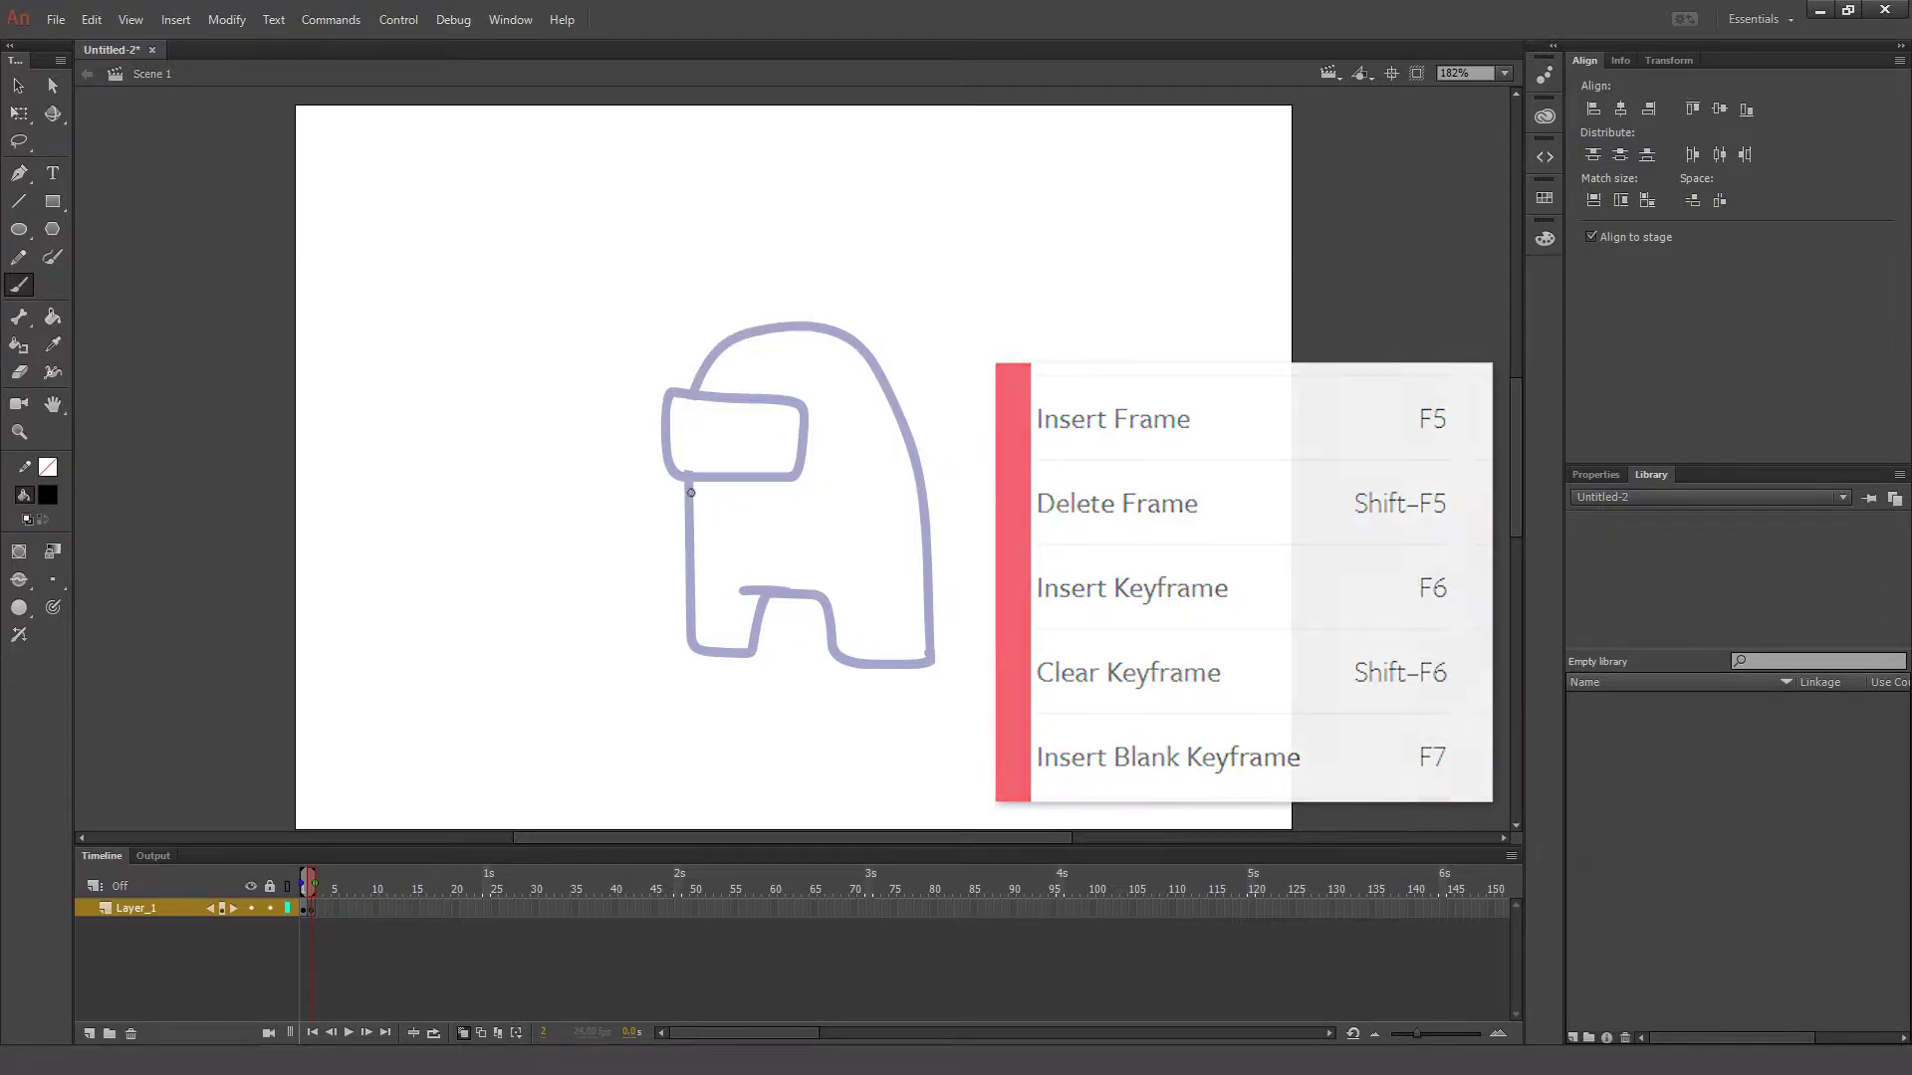
{"action": "left_click_drag", "start_coordinate": [688, 479], "coordinate": [693, 600]}
{"action": "key", "text": "ctrl+z"}
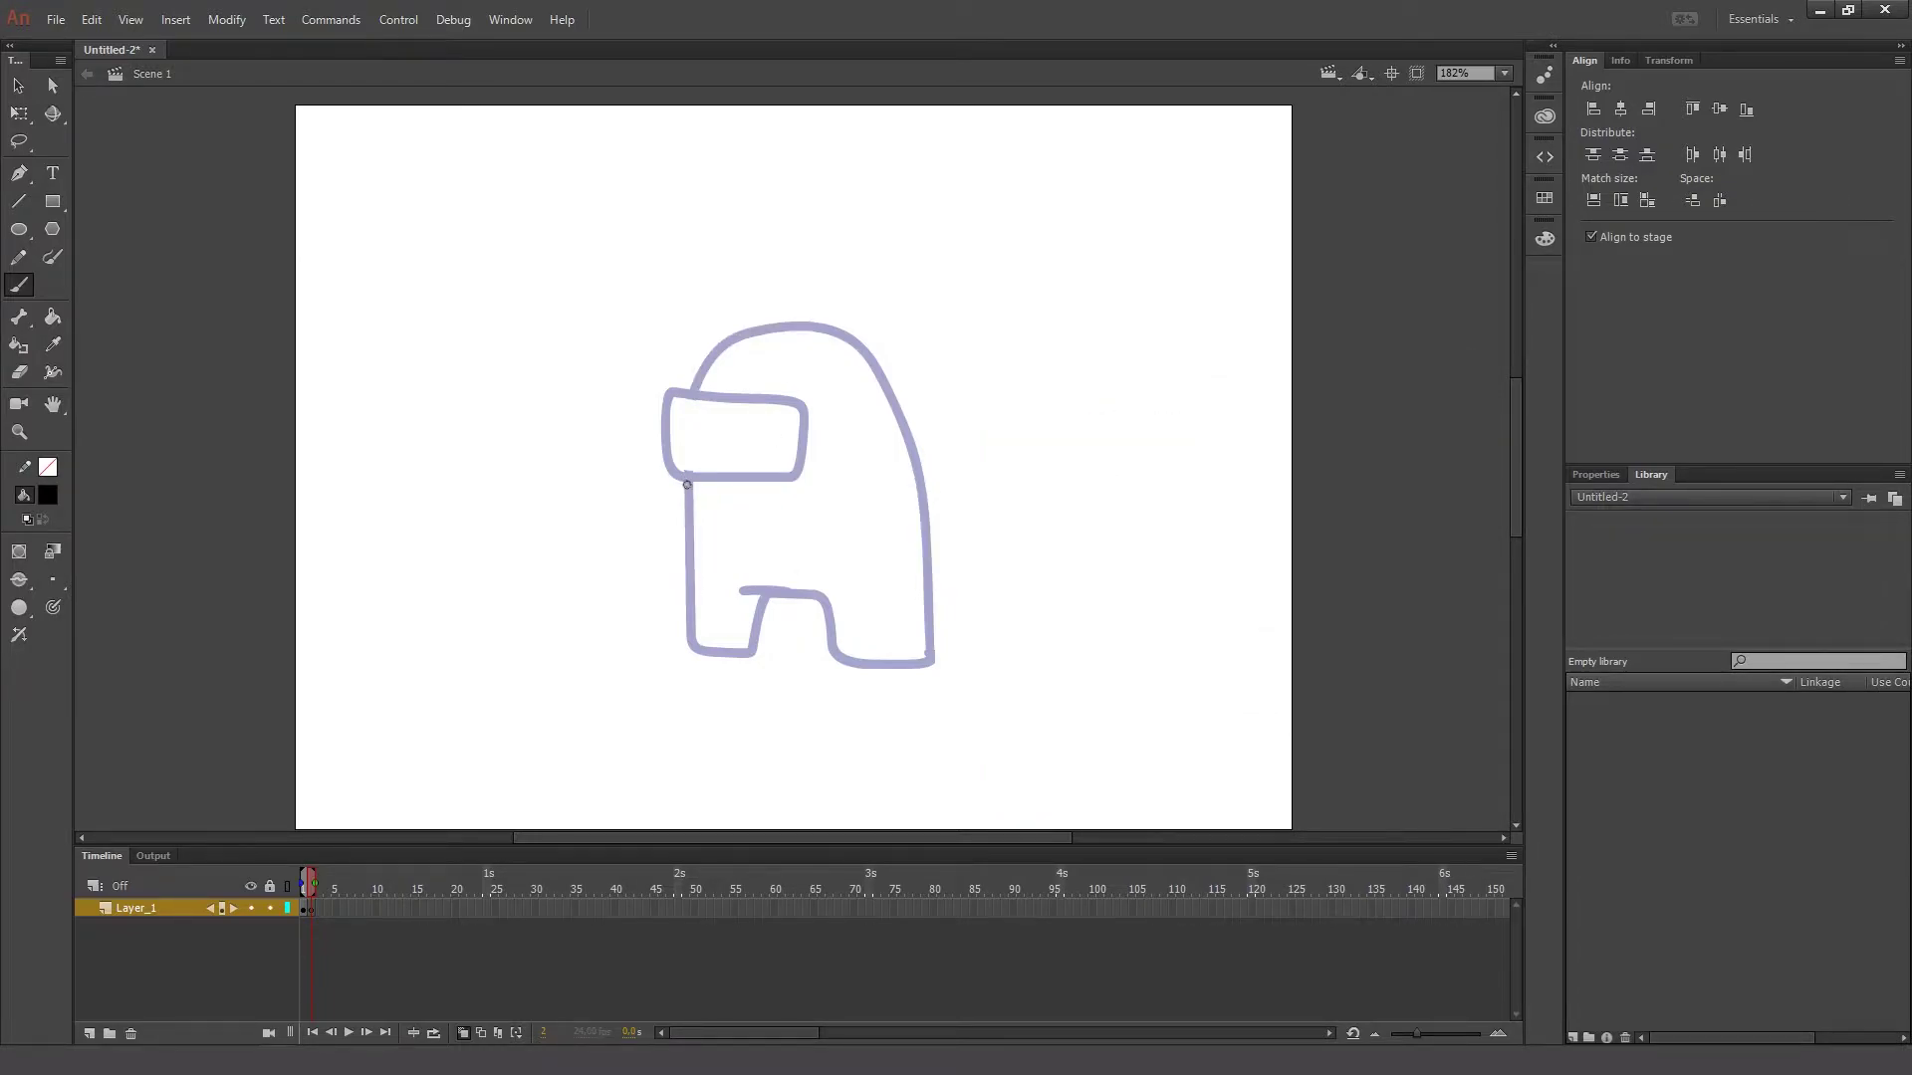
- Trace the body and visor on frame 2 with the brush and start a zigzag mouth line at the front edge
{"action": "mouse_move", "coordinate": [688, 485]}
{"action": "left_mouse_down"}
{"action": "mouse_move", "coordinate": [712, 652]}
{"action": "mouse_move", "coordinate": [762, 643]}
{"action": "mouse_move", "coordinate": [780, 595]}
{"action": "mouse_move", "coordinate": [819, 600]}
{"action": "mouse_move", "coordinate": [837, 642]}
{"action": "mouse_move", "coordinate": [880, 661]}
{"action": "mouse_move", "coordinate": [929, 657]}
{"action": "mouse_move", "coordinate": [929, 416]}
{"action": "mouse_move", "coordinate": [864, 335]}
{"action": "mouse_move", "coordinate": [757, 324]}
{"action": "mouse_move", "coordinate": [686, 394]}
{"action": "mouse_move", "coordinate": [783, 398]}
{"action": "mouse_move", "coordinate": [806, 460]}
{"action": "mouse_move", "coordinate": [762, 482]}
{"action": "mouse_move", "coordinate": [687, 480]}
{"action": "mouse_move", "coordinate": [660, 418]}
{"action": "mouse_move", "coordinate": [692, 391]}
{"action": "left_mouse_up"}
{"action": "left_click_drag", "start_coordinate": [693, 521], "coordinate": [719, 536]}
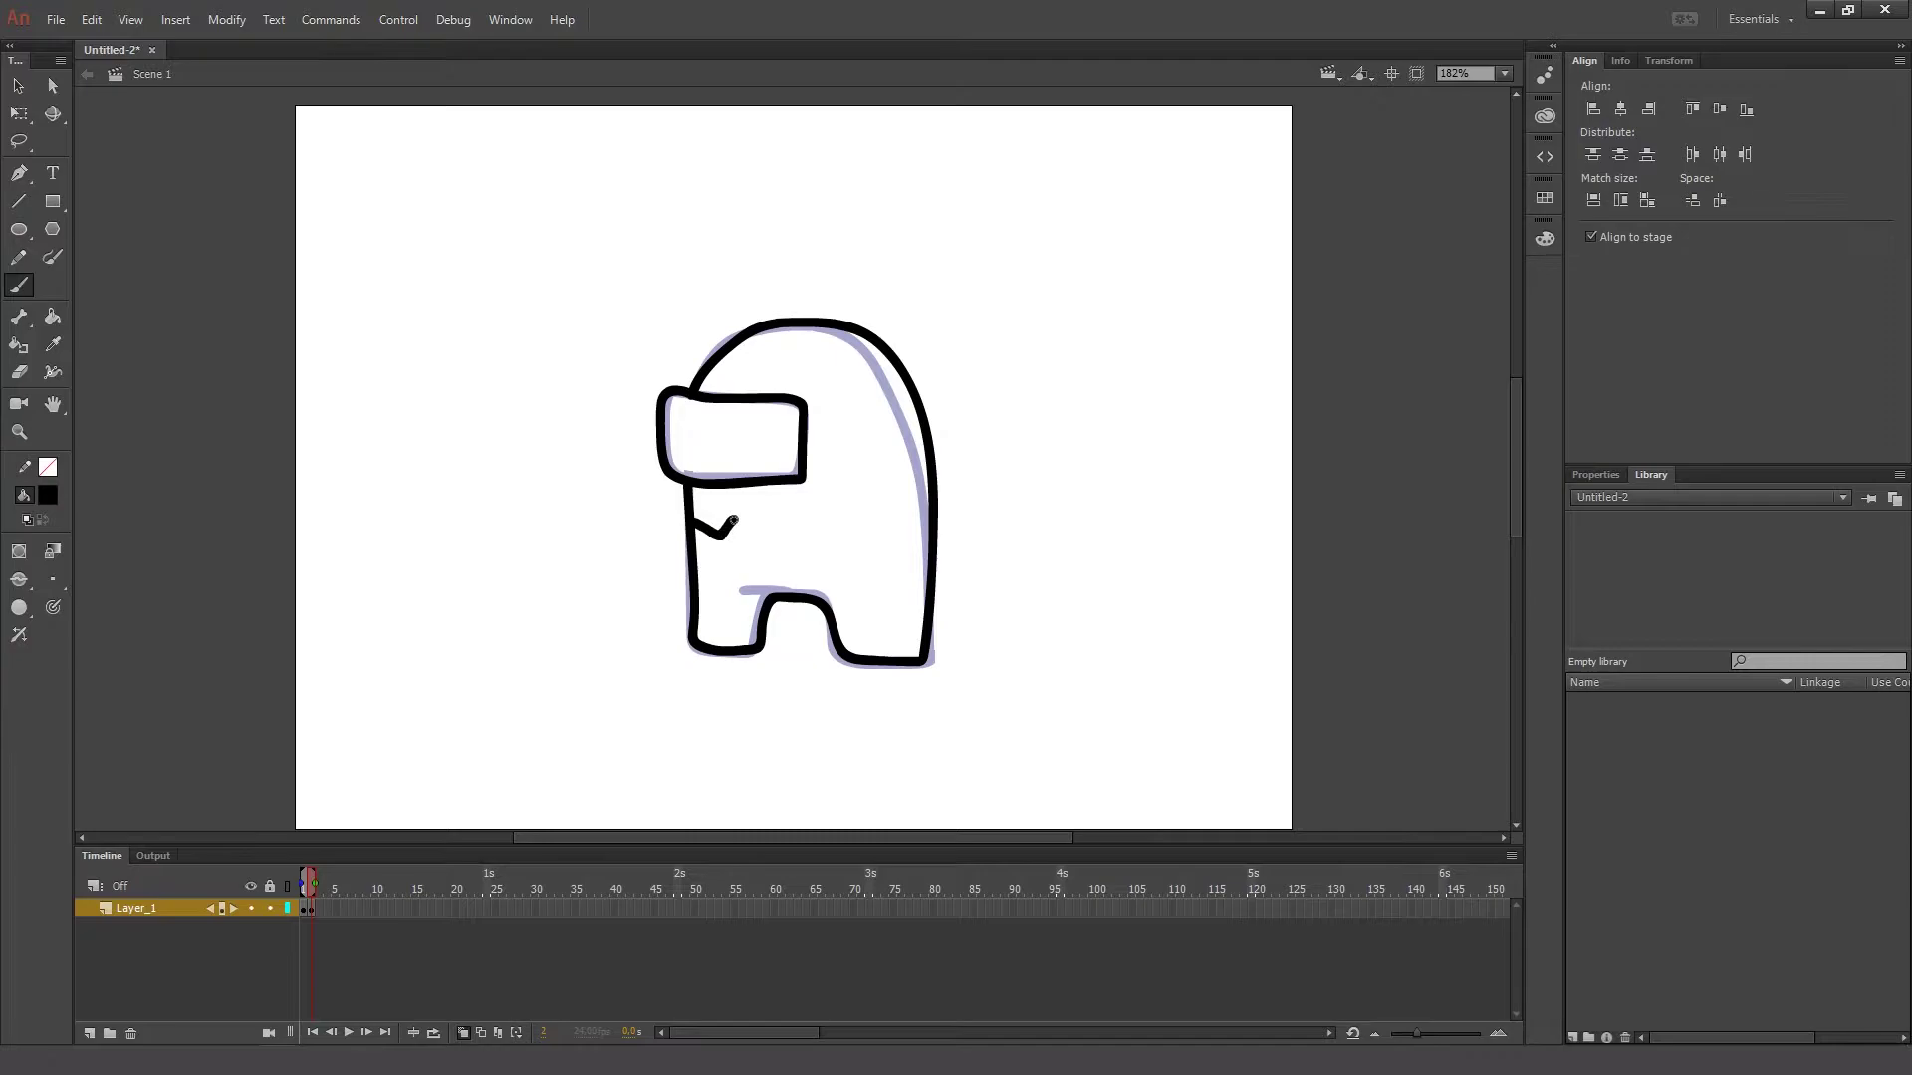
- Add keyframes through frame 6, lengthening the zigzag mouth across the body frame by frame, and play the animation
{"action": "right_click", "coordinate": [318, 906]}
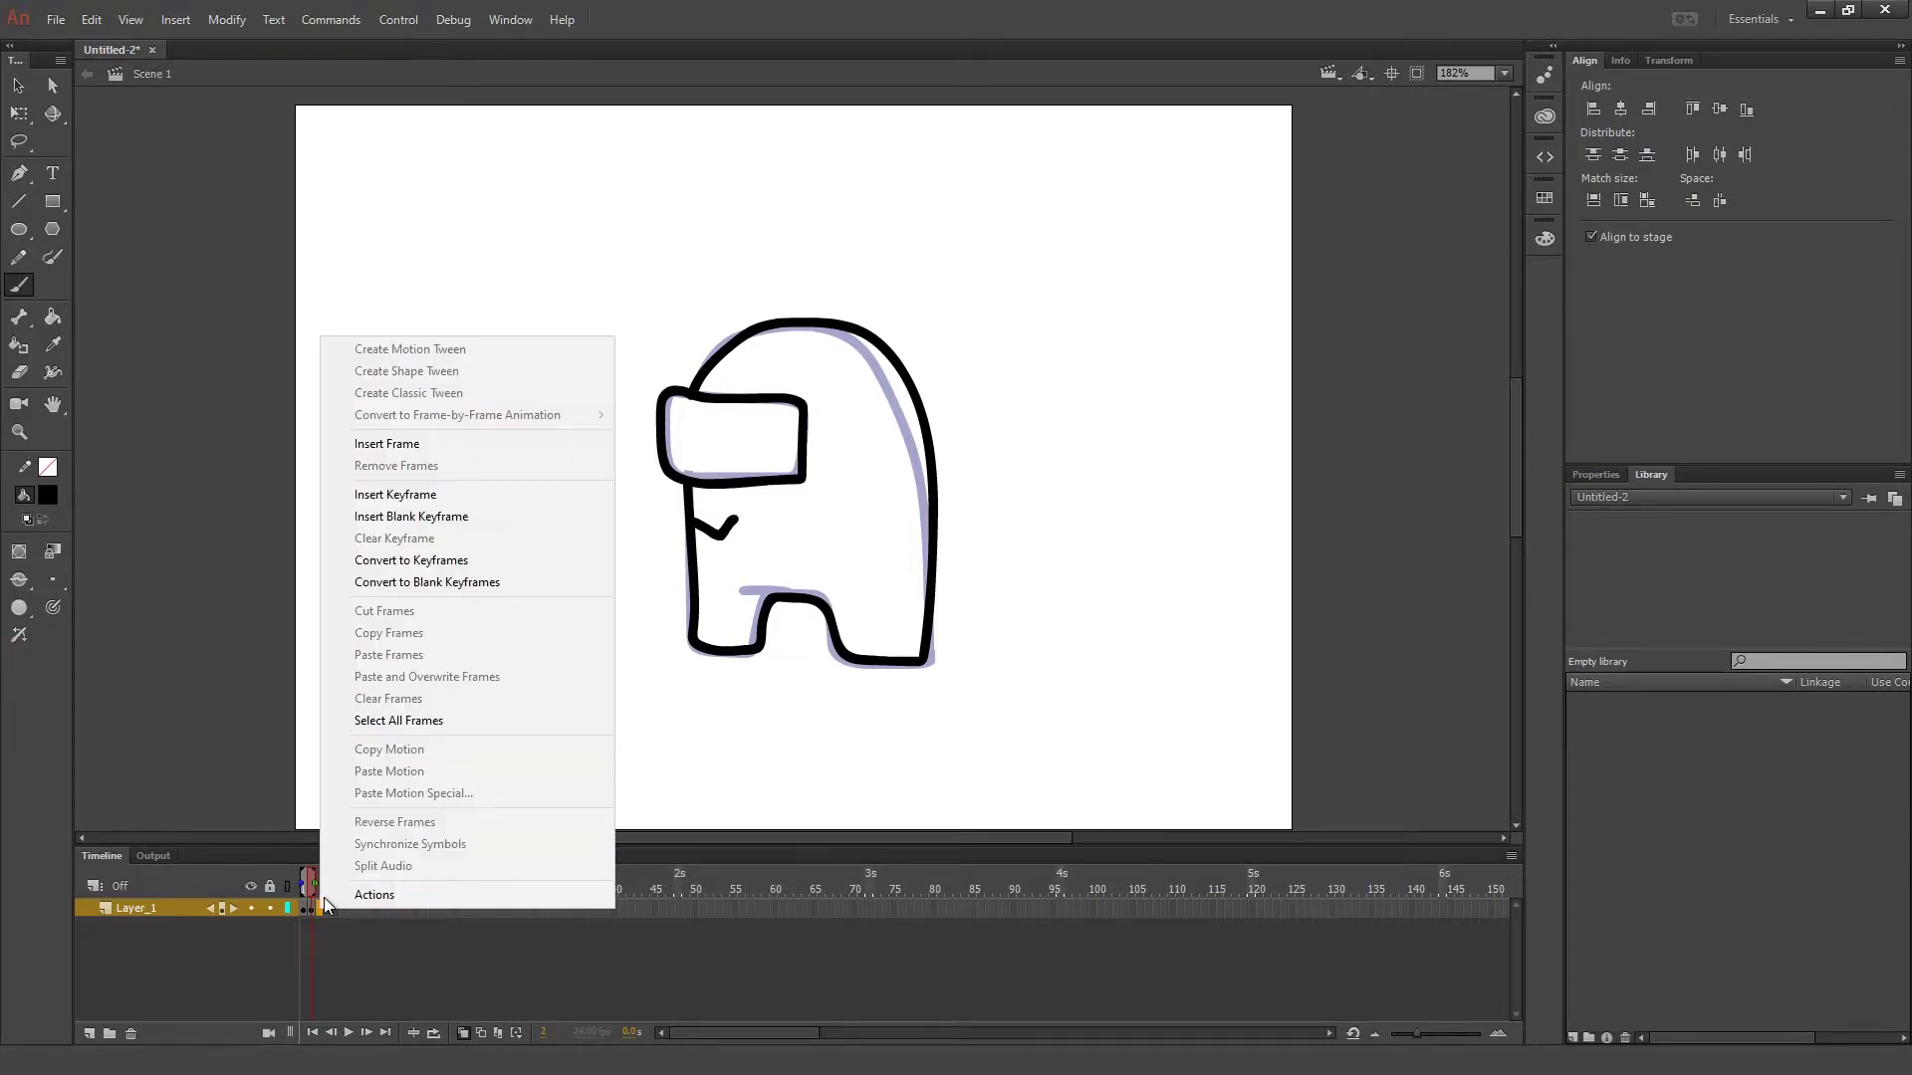
{"action": "left_click", "coordinate": [498, 493]}
{"action": "mouse_move", "coordinate": [733, 519]}
{"action": "left_mouse_down"}
{"action": "mouse_move", "coordinate": [764, 540]}
{"action": "mouse_move", "coordinate": [850, 514]}
{"action": "left_mouse_up"}
{"action": "key", "text": "F6"}
{"action": "key", "text": "F6"}
{"action": "key", "text": "F6"}
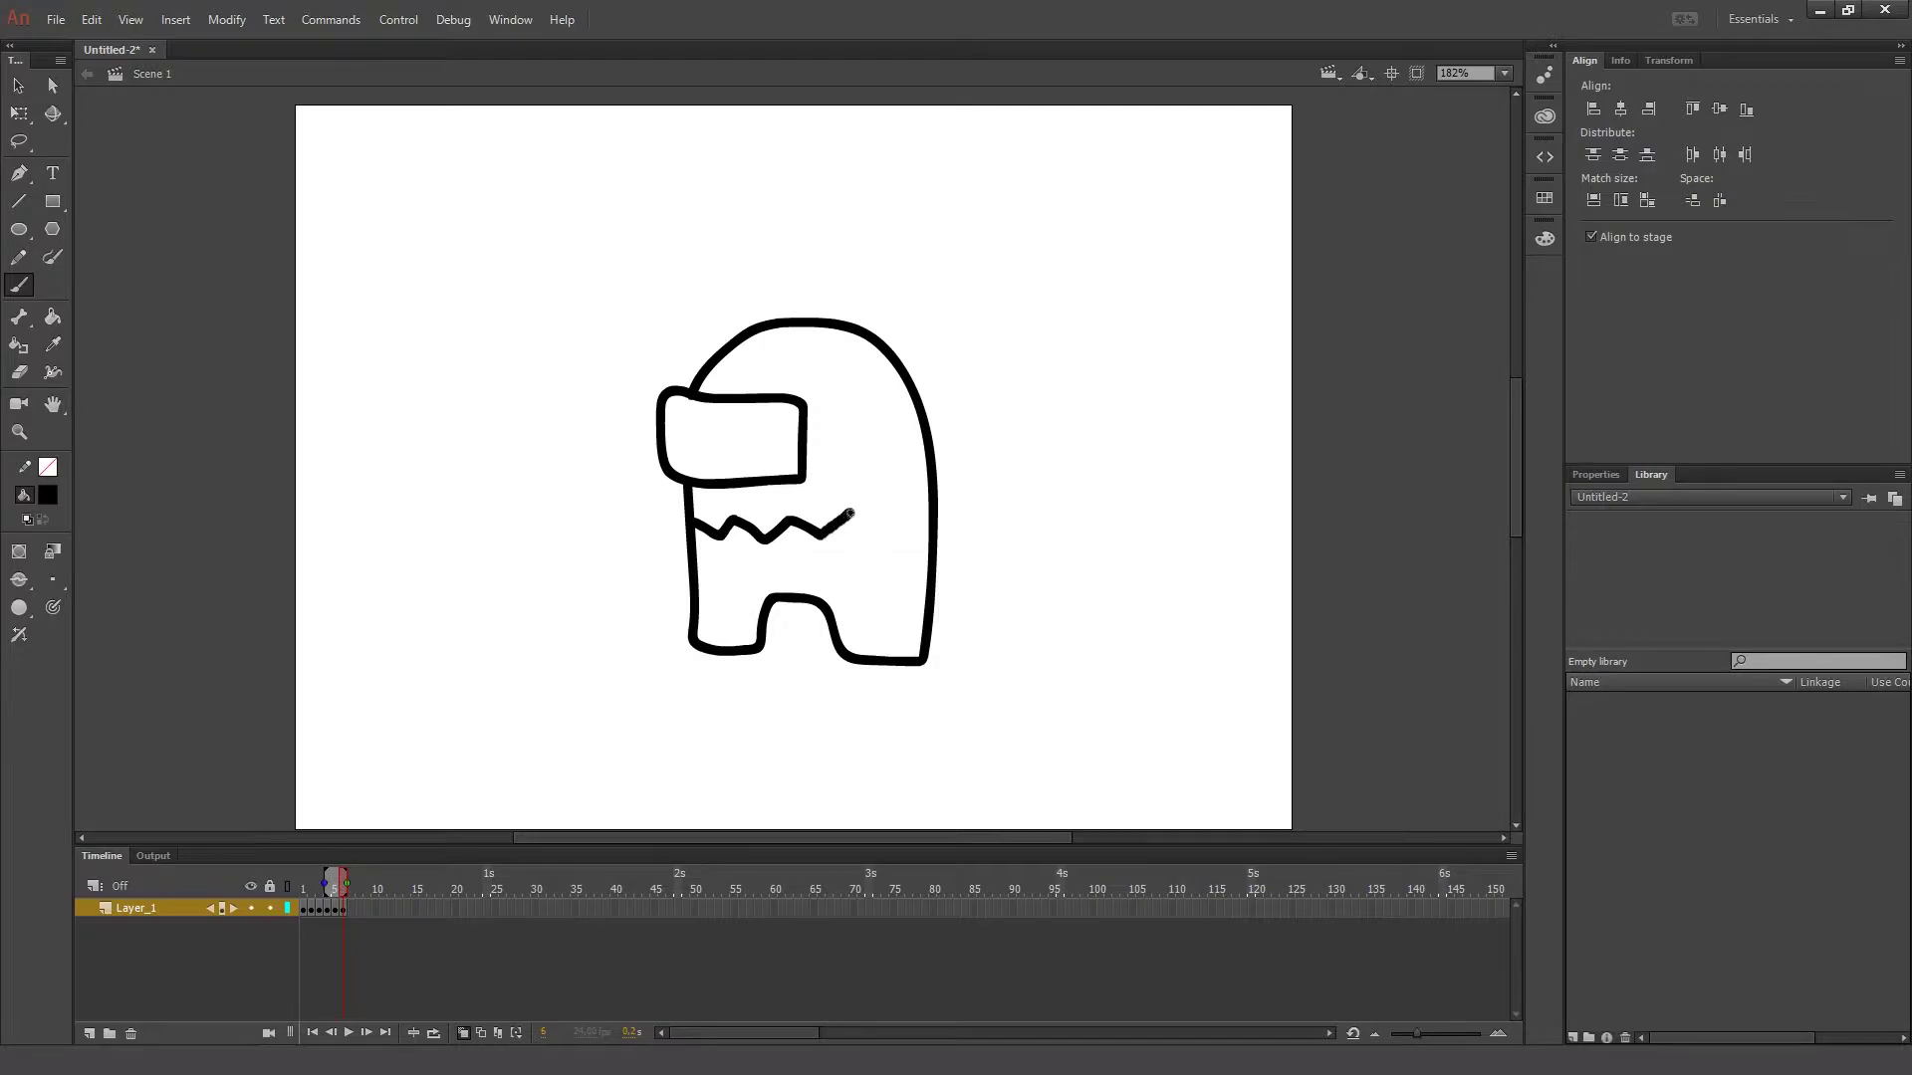
{"action": "key", "text": "Return"}
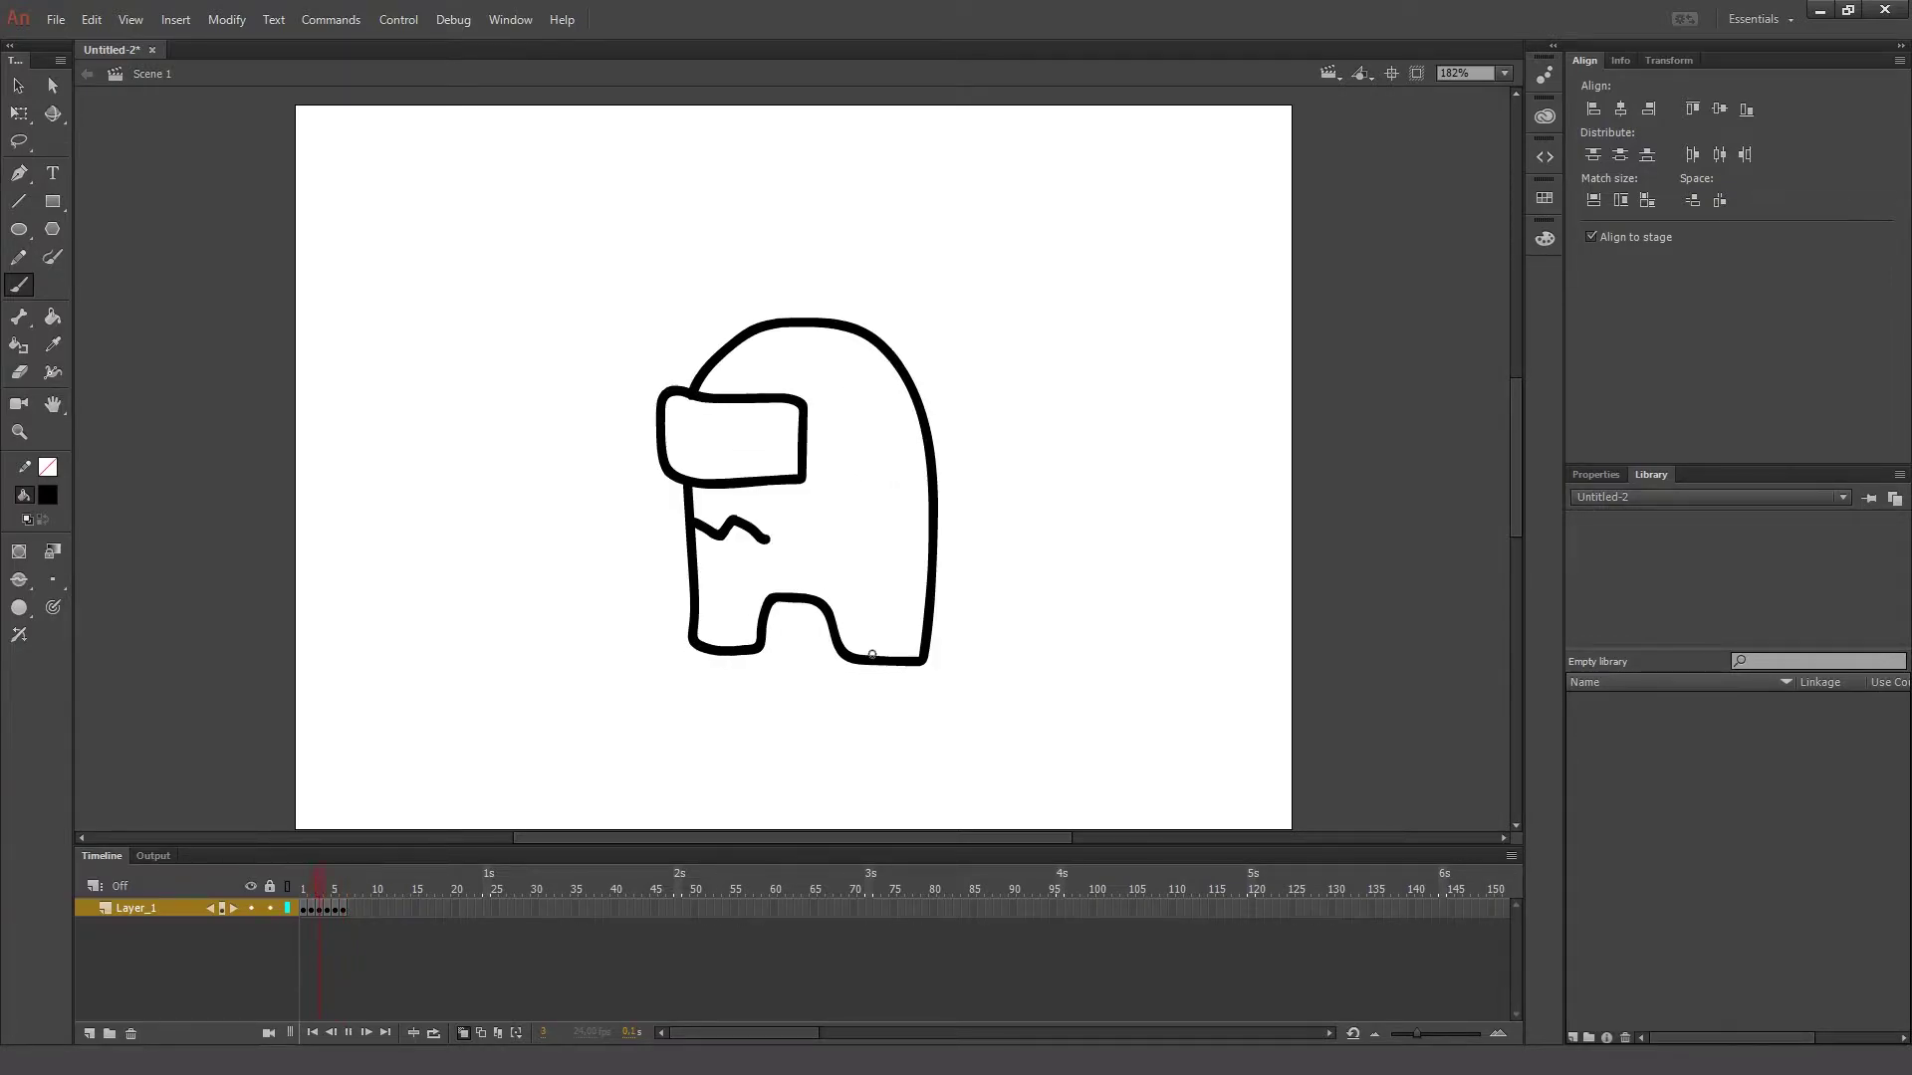
{"action": "key", "text": "Return"}
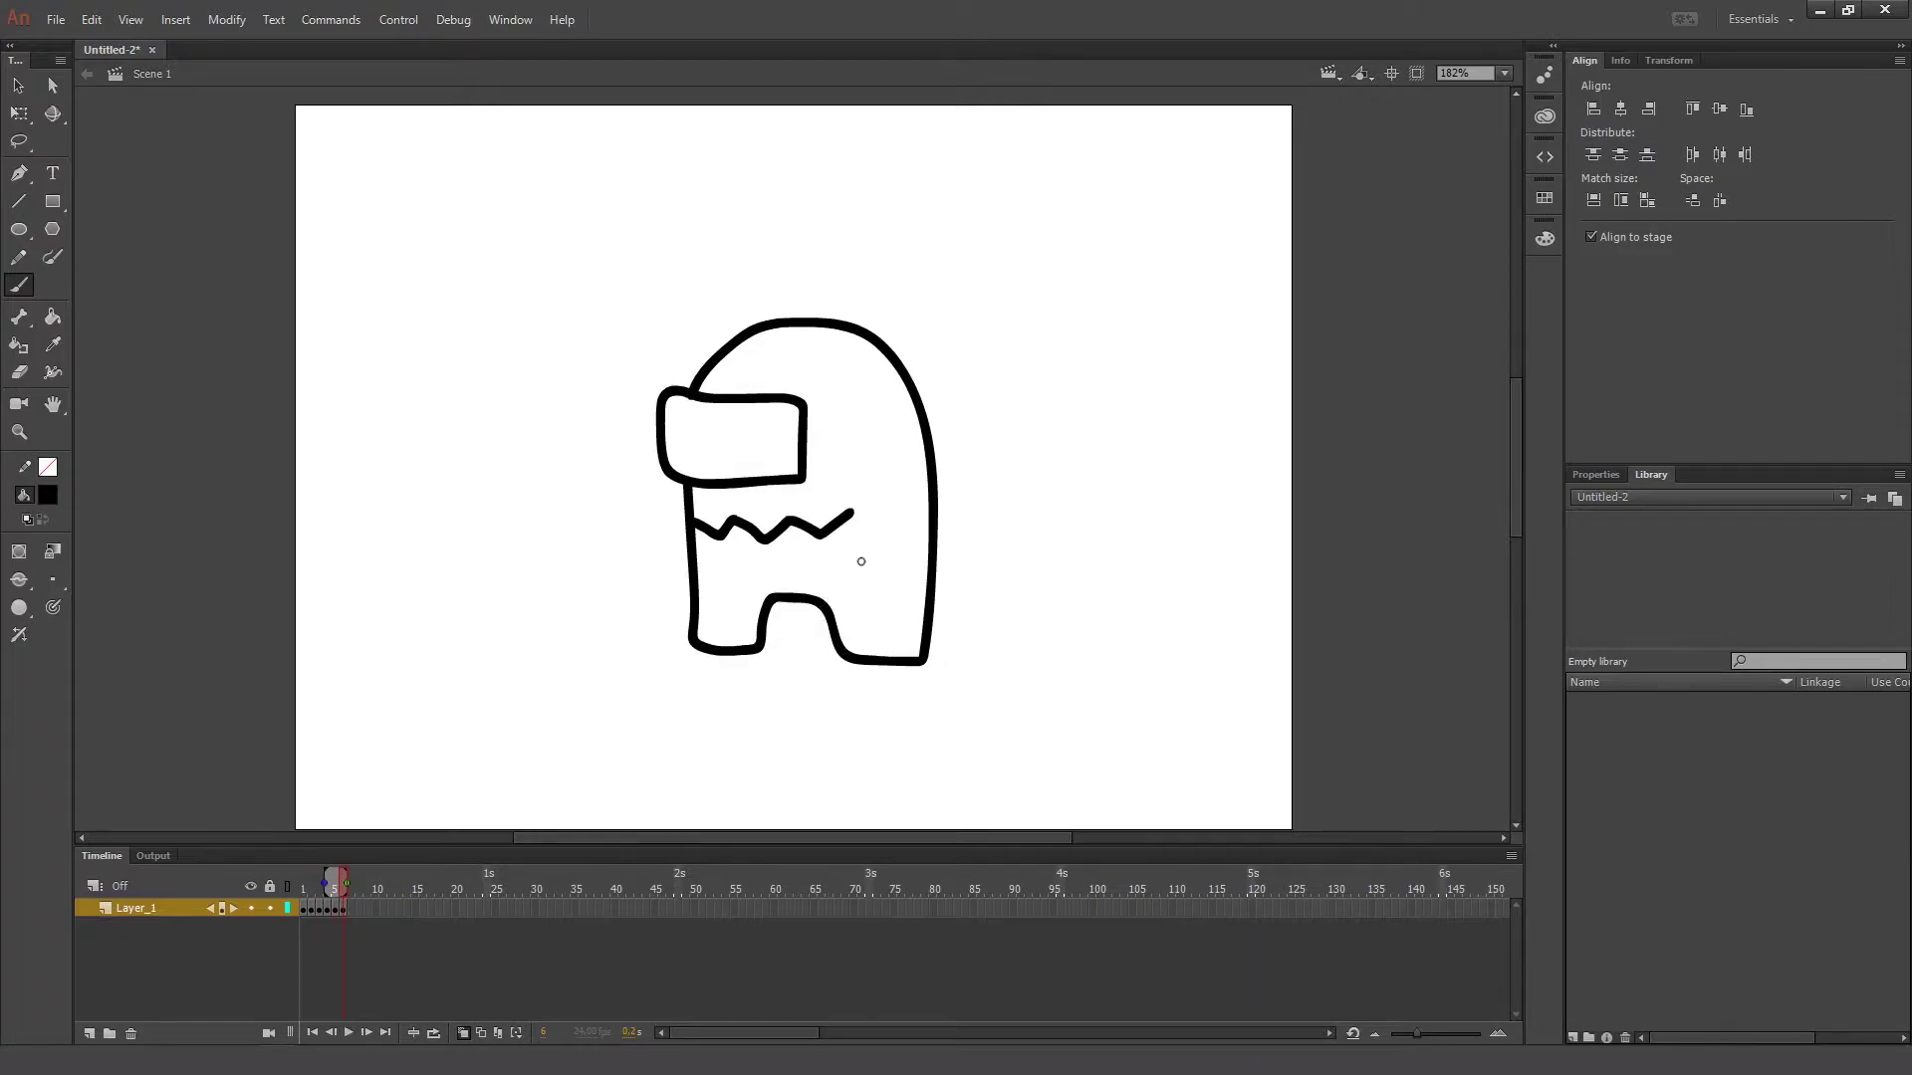
- Add a blank keyframe at frame 7 and draw a slightly taller body with parted jagged teeth and a raised visor
{"action": "key", "text": "F7"}
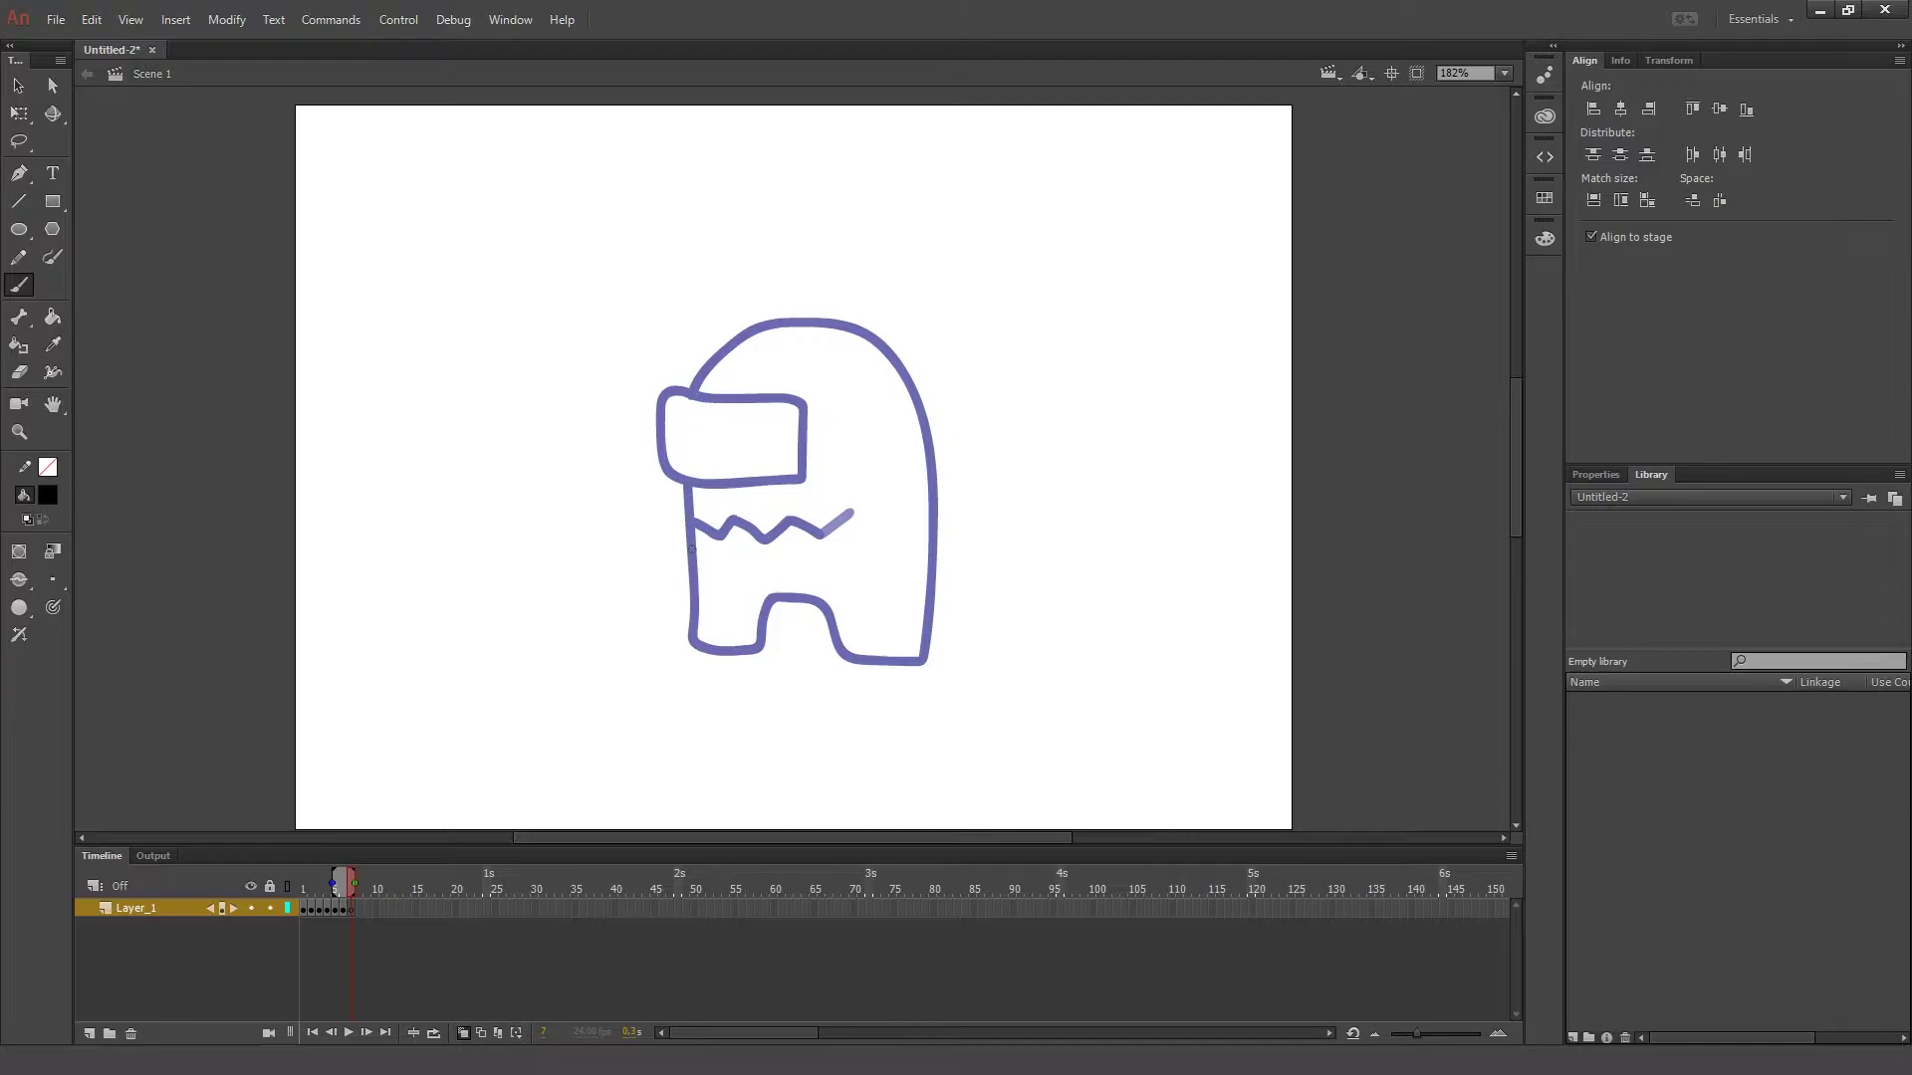
{"action": "mouse_move", "coordinate": [688, 528]}
{"action": "left_mouse_down"}
{"action": "mouse_move", "coordinate": [697, 645]}
{"action": "mouse_move", "coordinate": [741, 647]}
{"action": "mouse_move", "coordinate": [782, 595]}
{"action": "mouse_move", "coordinate": [820, 605]}
{"action": "mouse_move", "coordinate": [863, 660]}
{"action": "mouse_move", "coordinate": [920, 659]}
{"action": "mouse_move", "coordinate": [938, 416]}
{"action": "mouse_move", "coordinate": [914, 354]}
{"action": "mouse_move", "coordinate": [858, 311]}
{"action": "mouse_move", "coordinate": [794, 306]}
{"action": "mouse_move", "coordinate": [737, 328]}
{"action": "mouse_move", "coordinate": [701, 383]}
{"action": "left_mouse_up"}
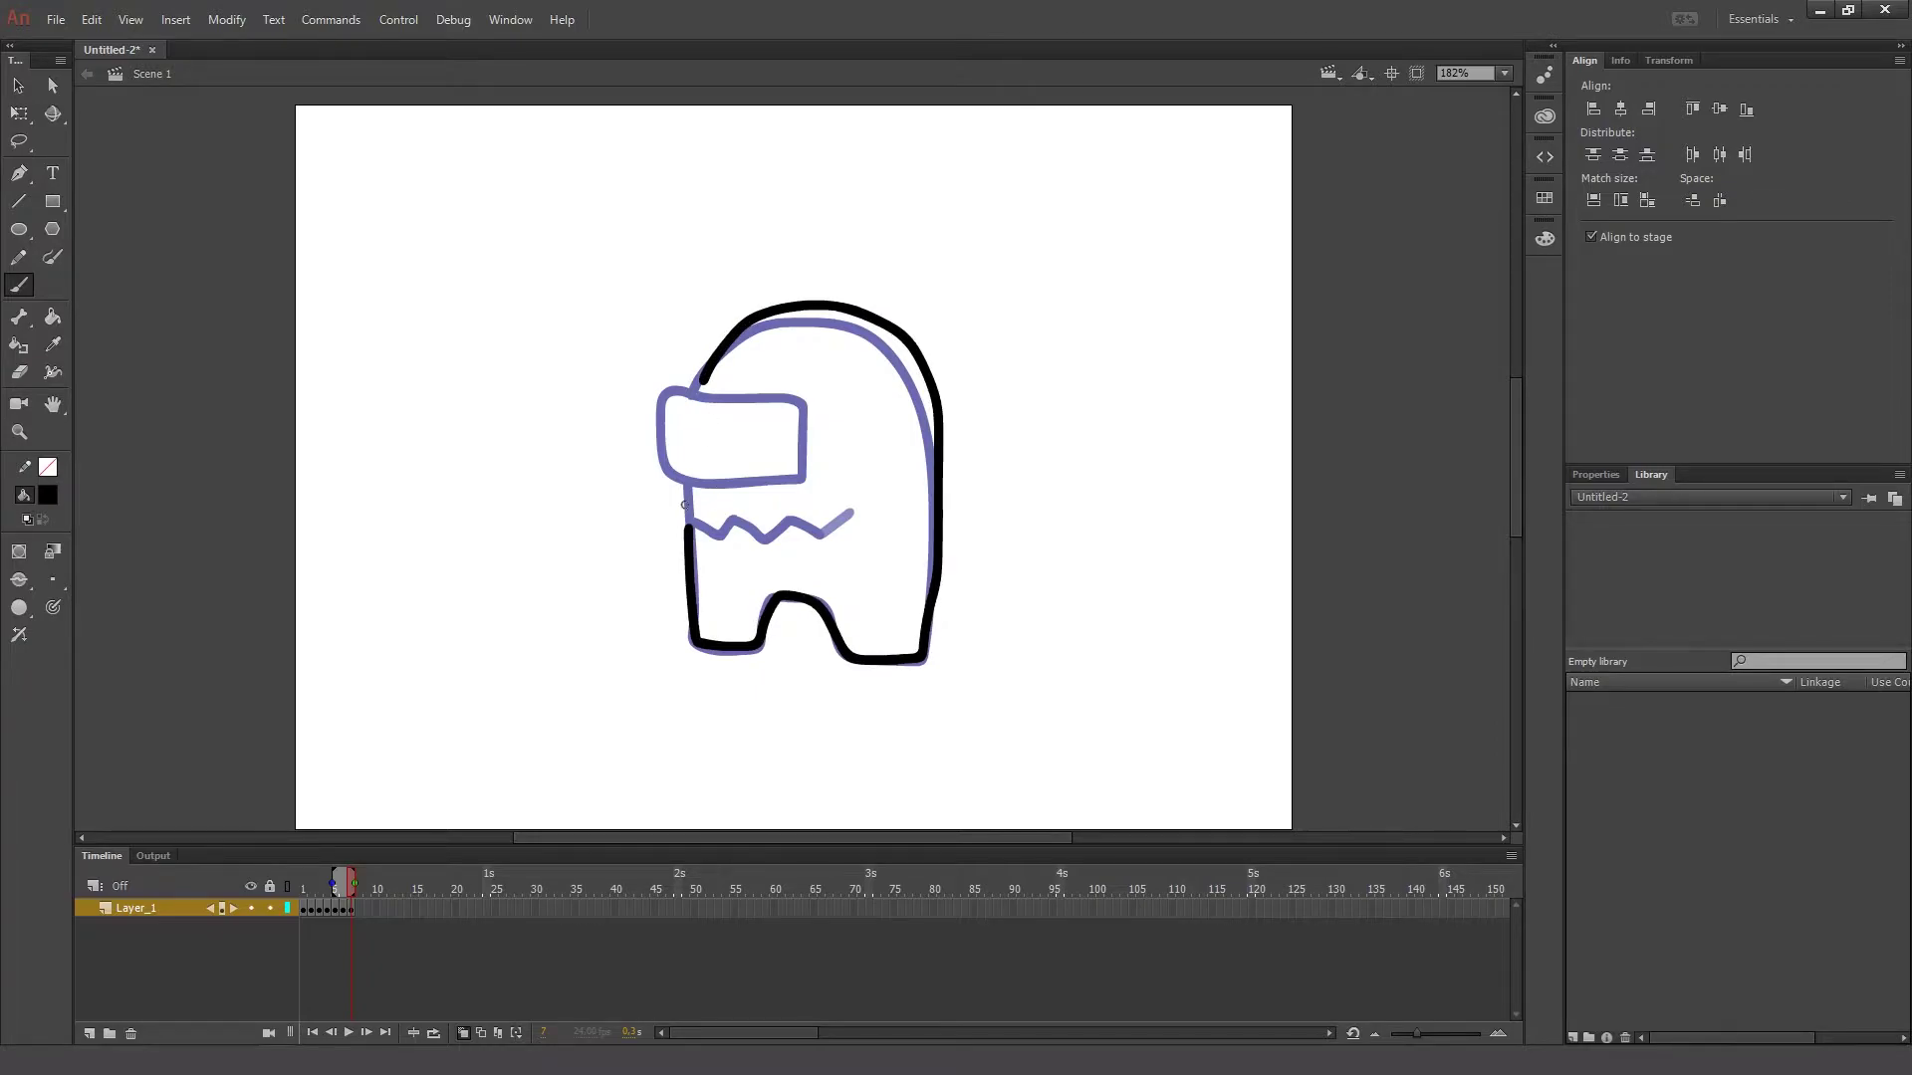
{"action": "mouse_move", "coordinate": [714, 549]}
{"action": "left_mouse_down"}
{"action": "mouse_move", "coordinate": [735, 529]}
{"action": "mouse_move", "coordinate": [773, 550]}
{"action": "mouse_move", "coordinate": [797, 522]}
{"action": "mouse_move", "coordinate": [821, 540]}
{"action": "mouse_move", "coordinate": [853, 499]}
{"action": "left_mouse_up"}
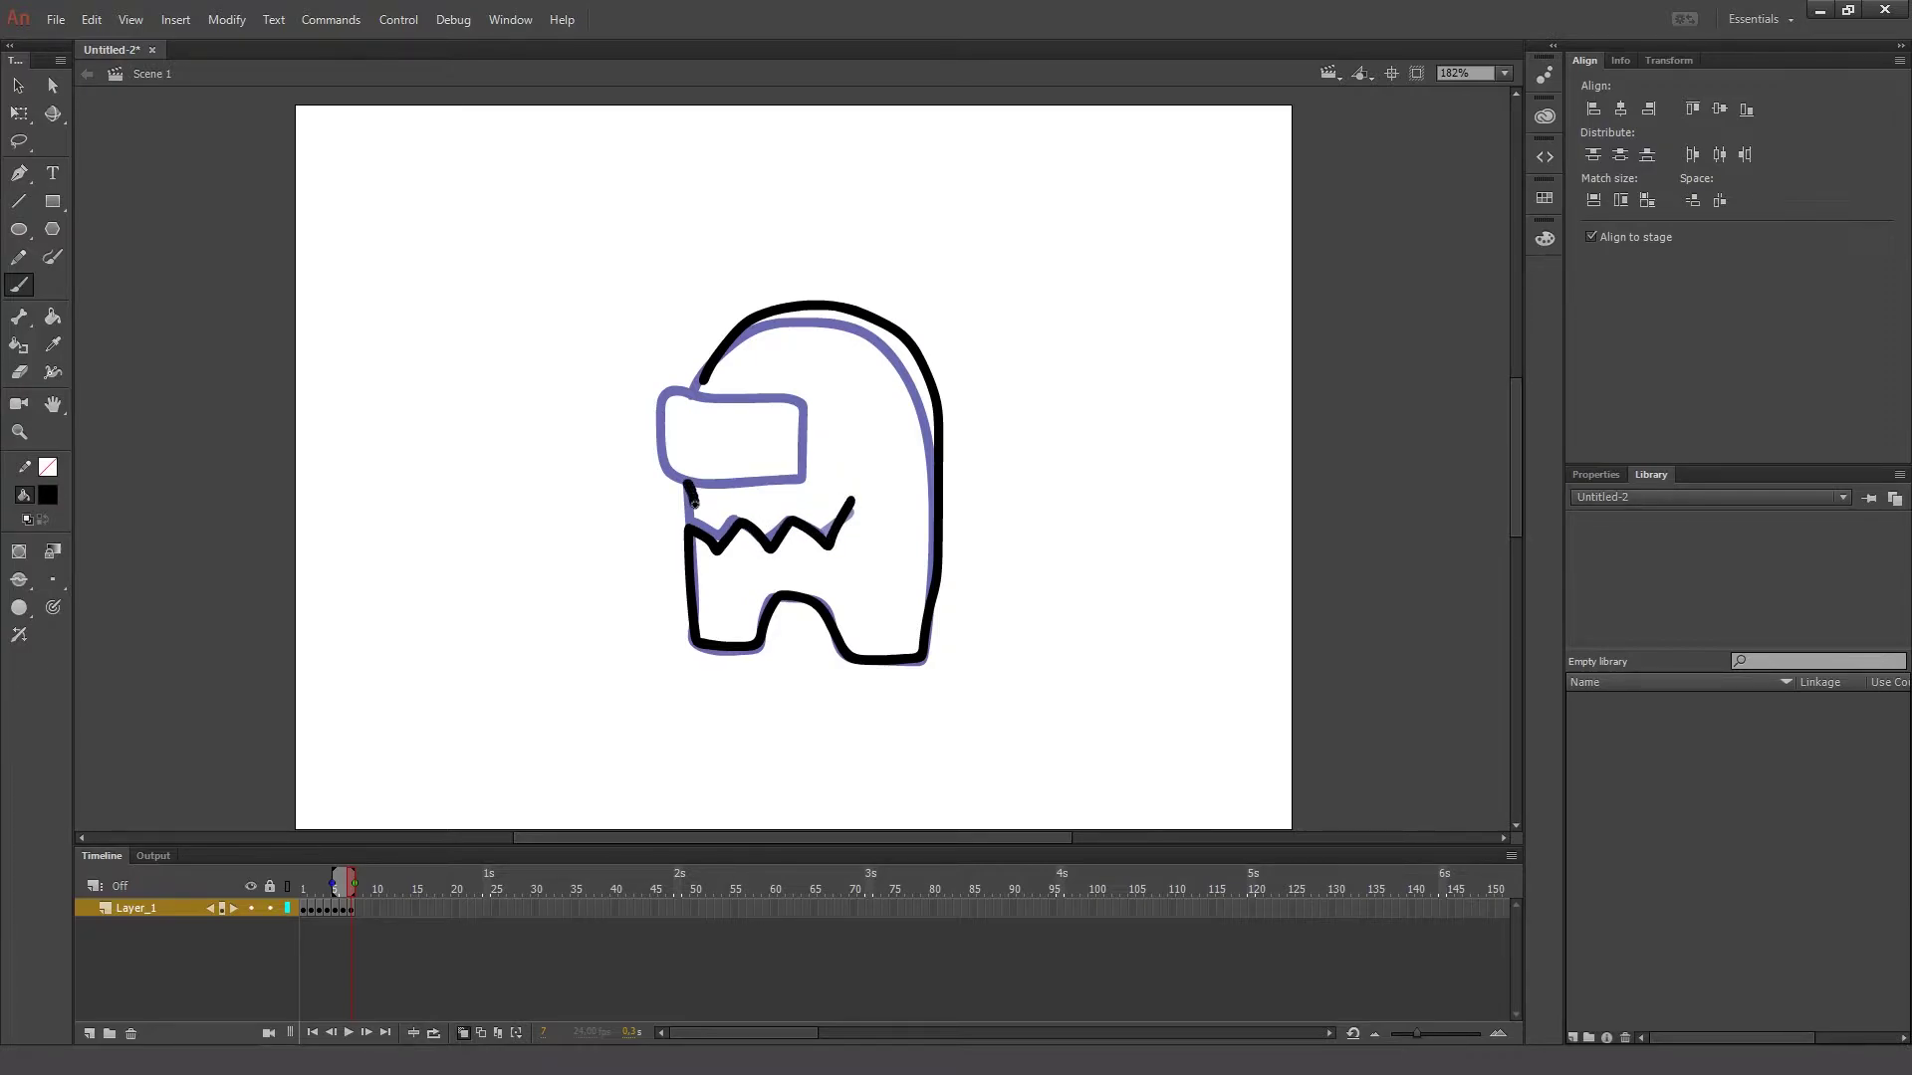
{"action": "mouse_move", "coordinate": [694, 510]}
{"action": "left_mouse_down"}
{"action": "mouse_move", "coordinate": [736, 488]}
{"action": "mouse_move", "coordinate": [763, 510]}
{"action": "mouse_move", "coordinate": [800, 486]}
{"action": "mouse_move", "coordinate": [823, 510]}
{"action": "mouse_move", "coordinate": [852, 500]}
{"action": "left_mouse_up"}
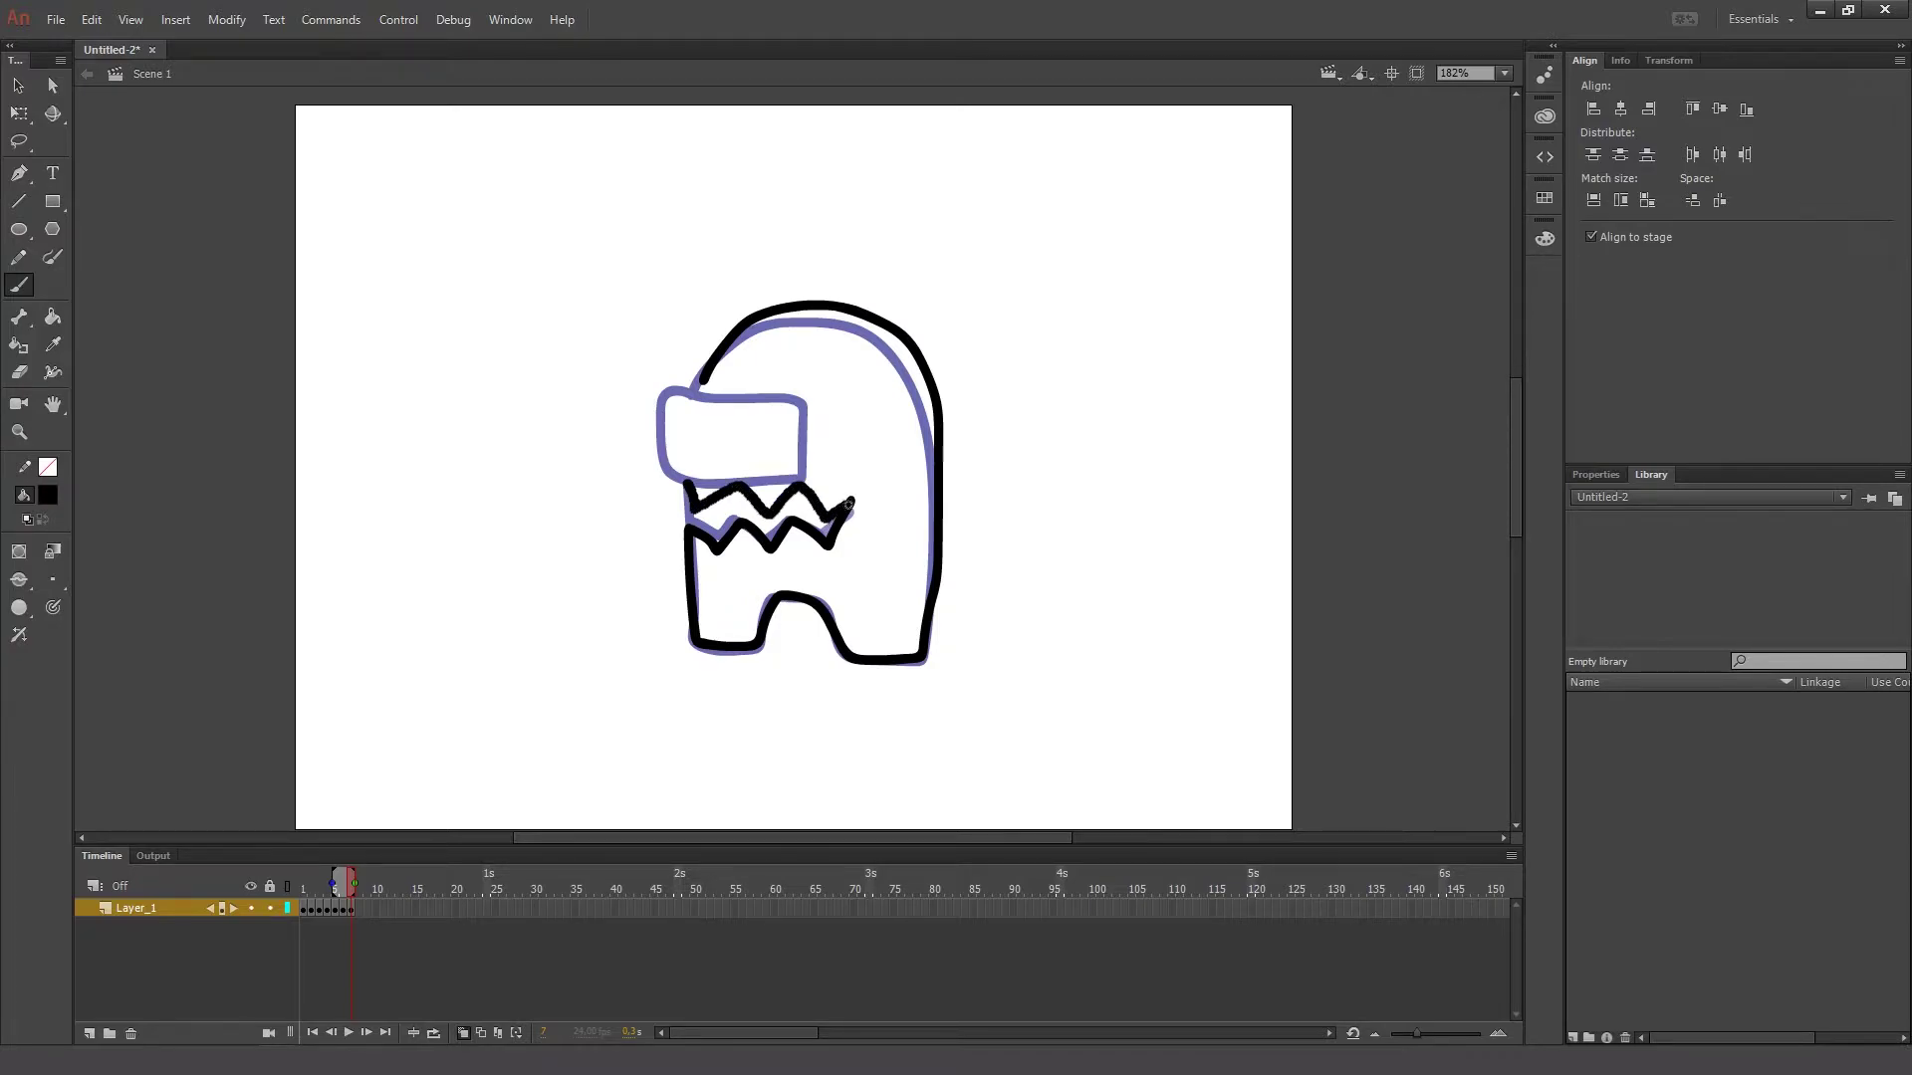
{"action": "left_click_drag", "start_coordinate": [688, 488], "coordinate": [685, 465]}
{"action": "mouse_move", "coordinate": [687, 381]}
{"action": "left_mouse_down"}
{"action": "mouse_move", "coordinate": [791, 371]}
{"action": "mouse_move", "coordinate": [803, 440]}
{"action": "mouse_move", "coordinate": [671, 464]}
{"action": "mouse_move", "coordinate": [658, 408]}
{"action": "mouse_move", "coordinate": [695, 375]}
{"action": "left_mouse_up"}
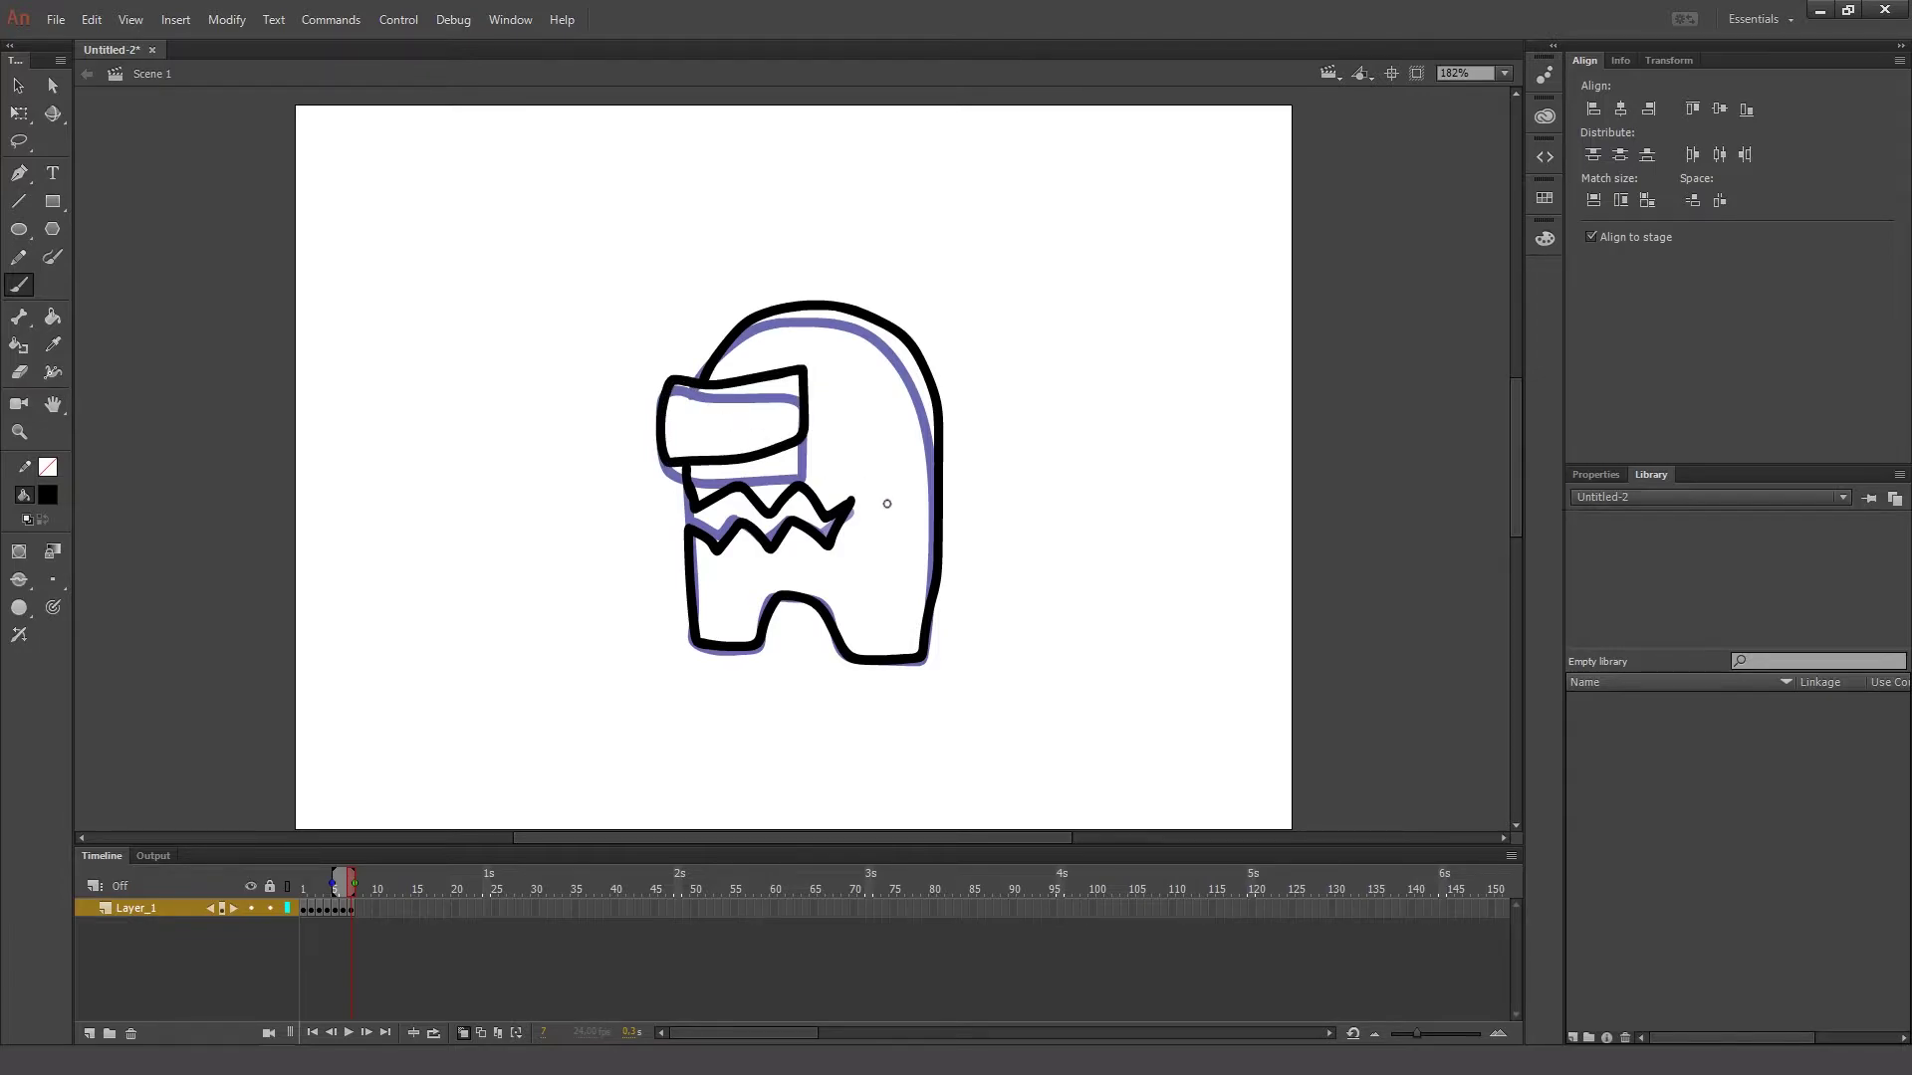
- Flip between frame 7 and the preceding frame to compare the poses, and add a blank keyframe at frame 8
{"action": "key", "text": "comma"}
{"action": "key", "text": "period"}
{"action": "key", "text": "comma"}
{"action": "key", "text": "period"}
{"action": "key", "text": "period"}
{"action": "key", "text": "period"}
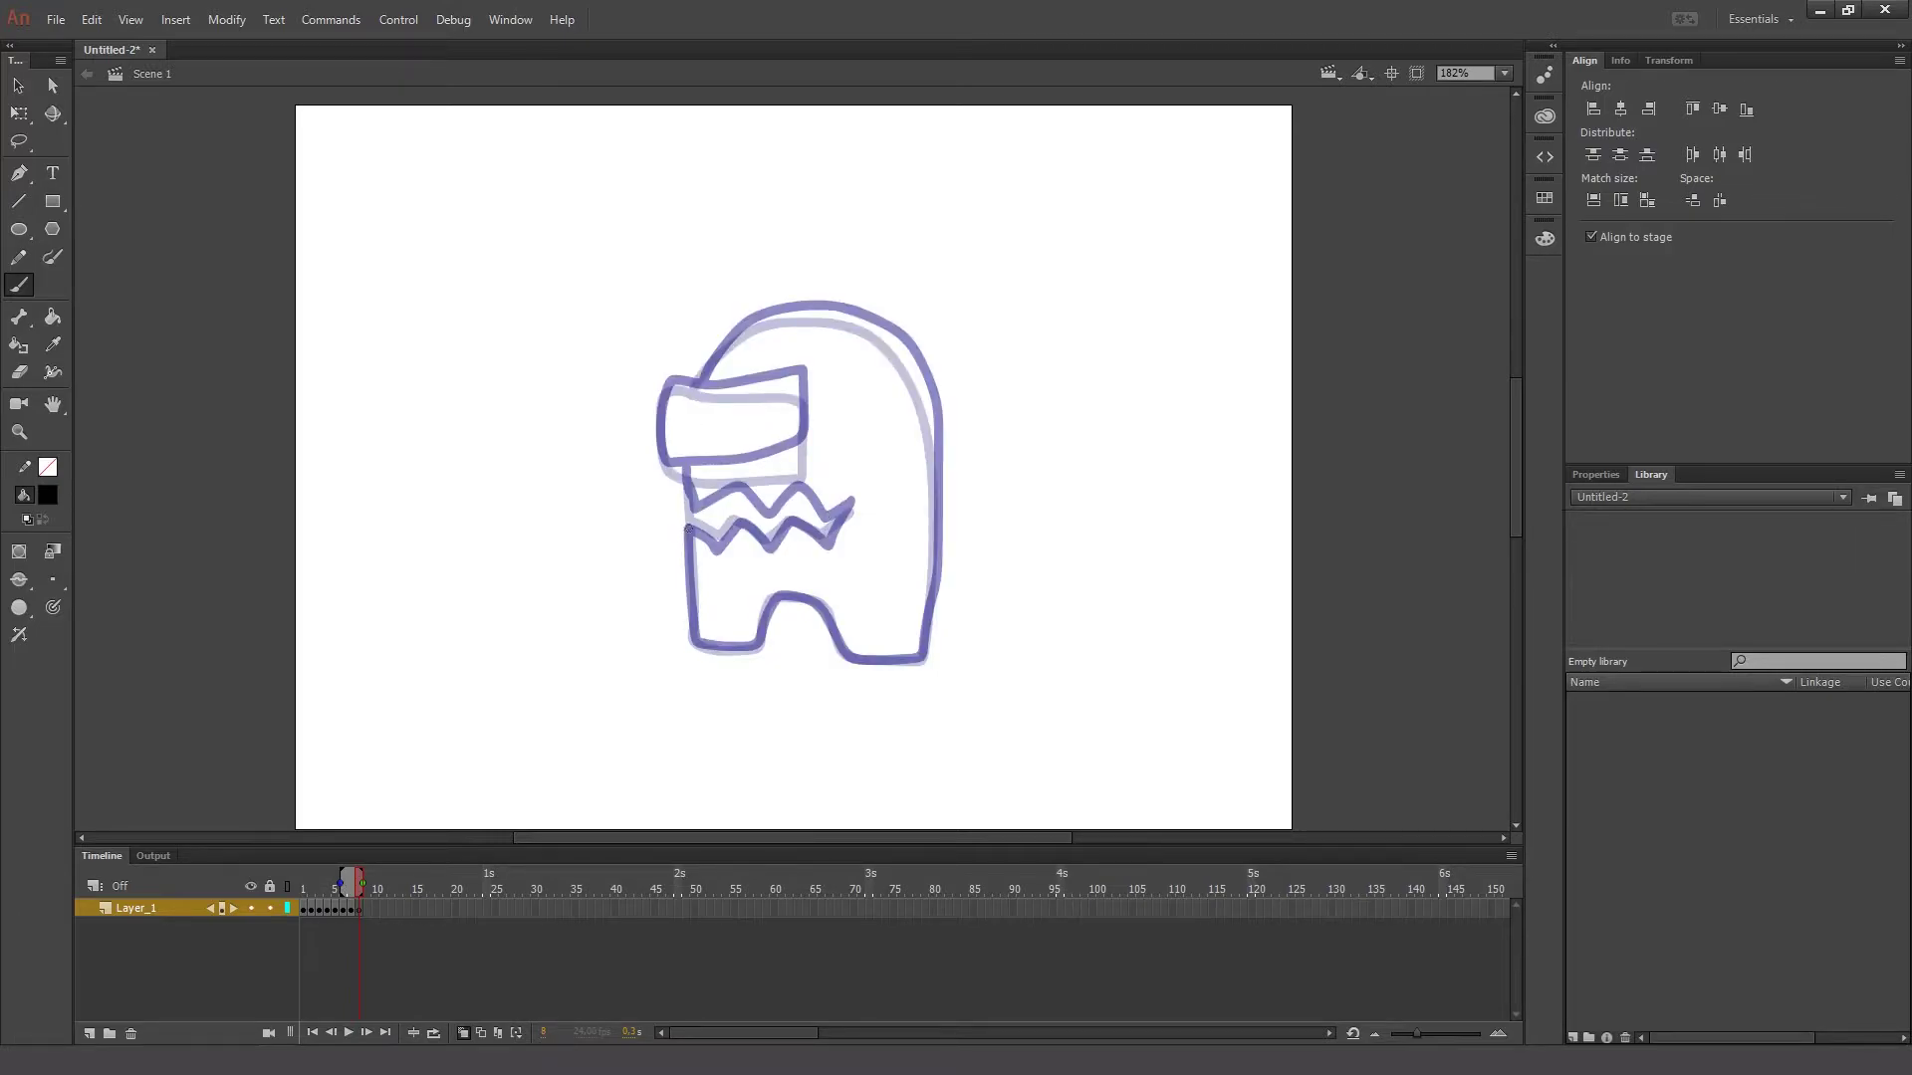
- Draw the legs on frame 8 over the onion skin and erase the stroke rising along the back
{"action": "mouse_move", "coordinate": [687, 531]}
{"action": "left_mouse_down"}
{"action": "mouse_move", "coordinate": [695, 637]}
{"action": "mouse_move", "coordinate": [764, 642]}
{"action": "mouse_move", "coordinate": [784, 595]}
{"action": "mouse_move", "coordinate": [822, 605]}
{"action": "mouse_move", "coordinate": [843, 645]}
{"action": "mouse_move", "coordinate": [914, 656]}
{"action": "mouse_move", "coordinate": [961, 448]}
{"action": "left_mouse_up"}
{"action": "key", "text": "e"}
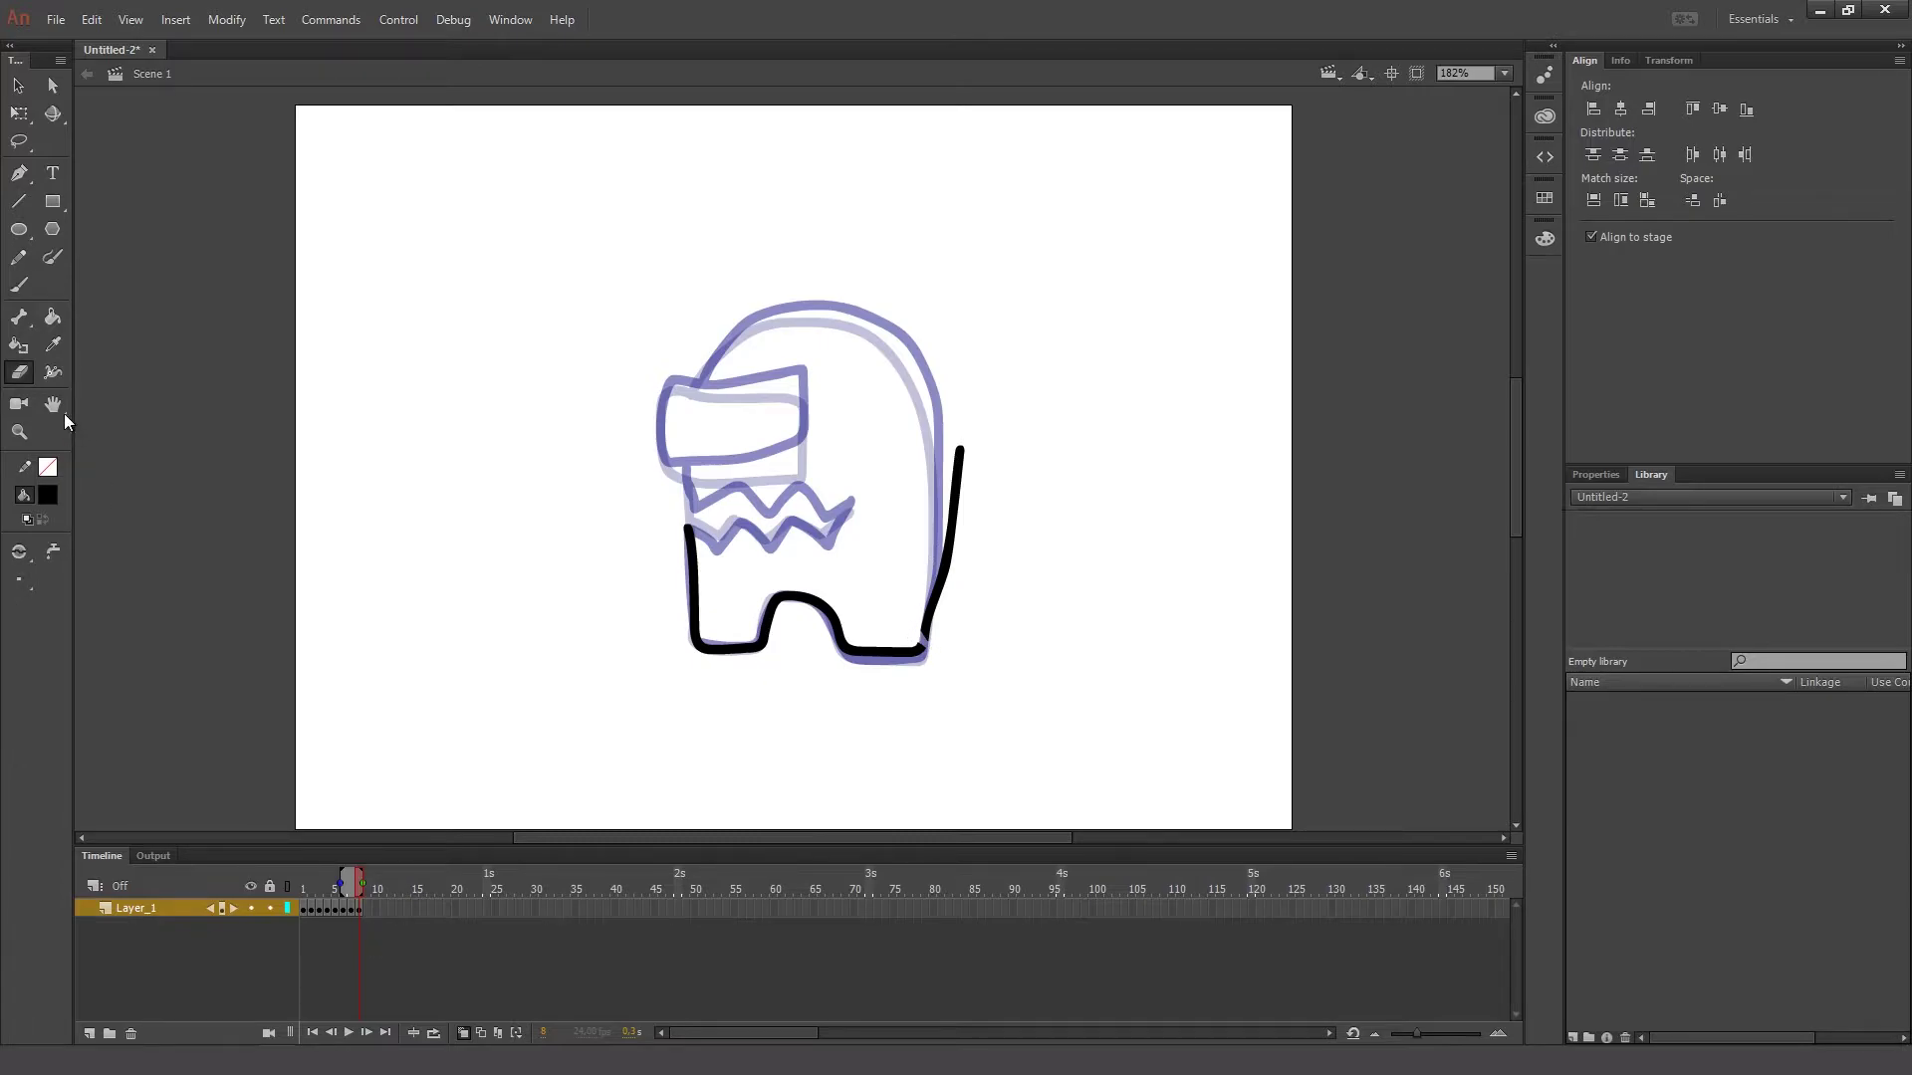
{"action": "left_click", "coordinate": [52, 550]}
{"action": "left_click", "coordinate": [958, 488]}
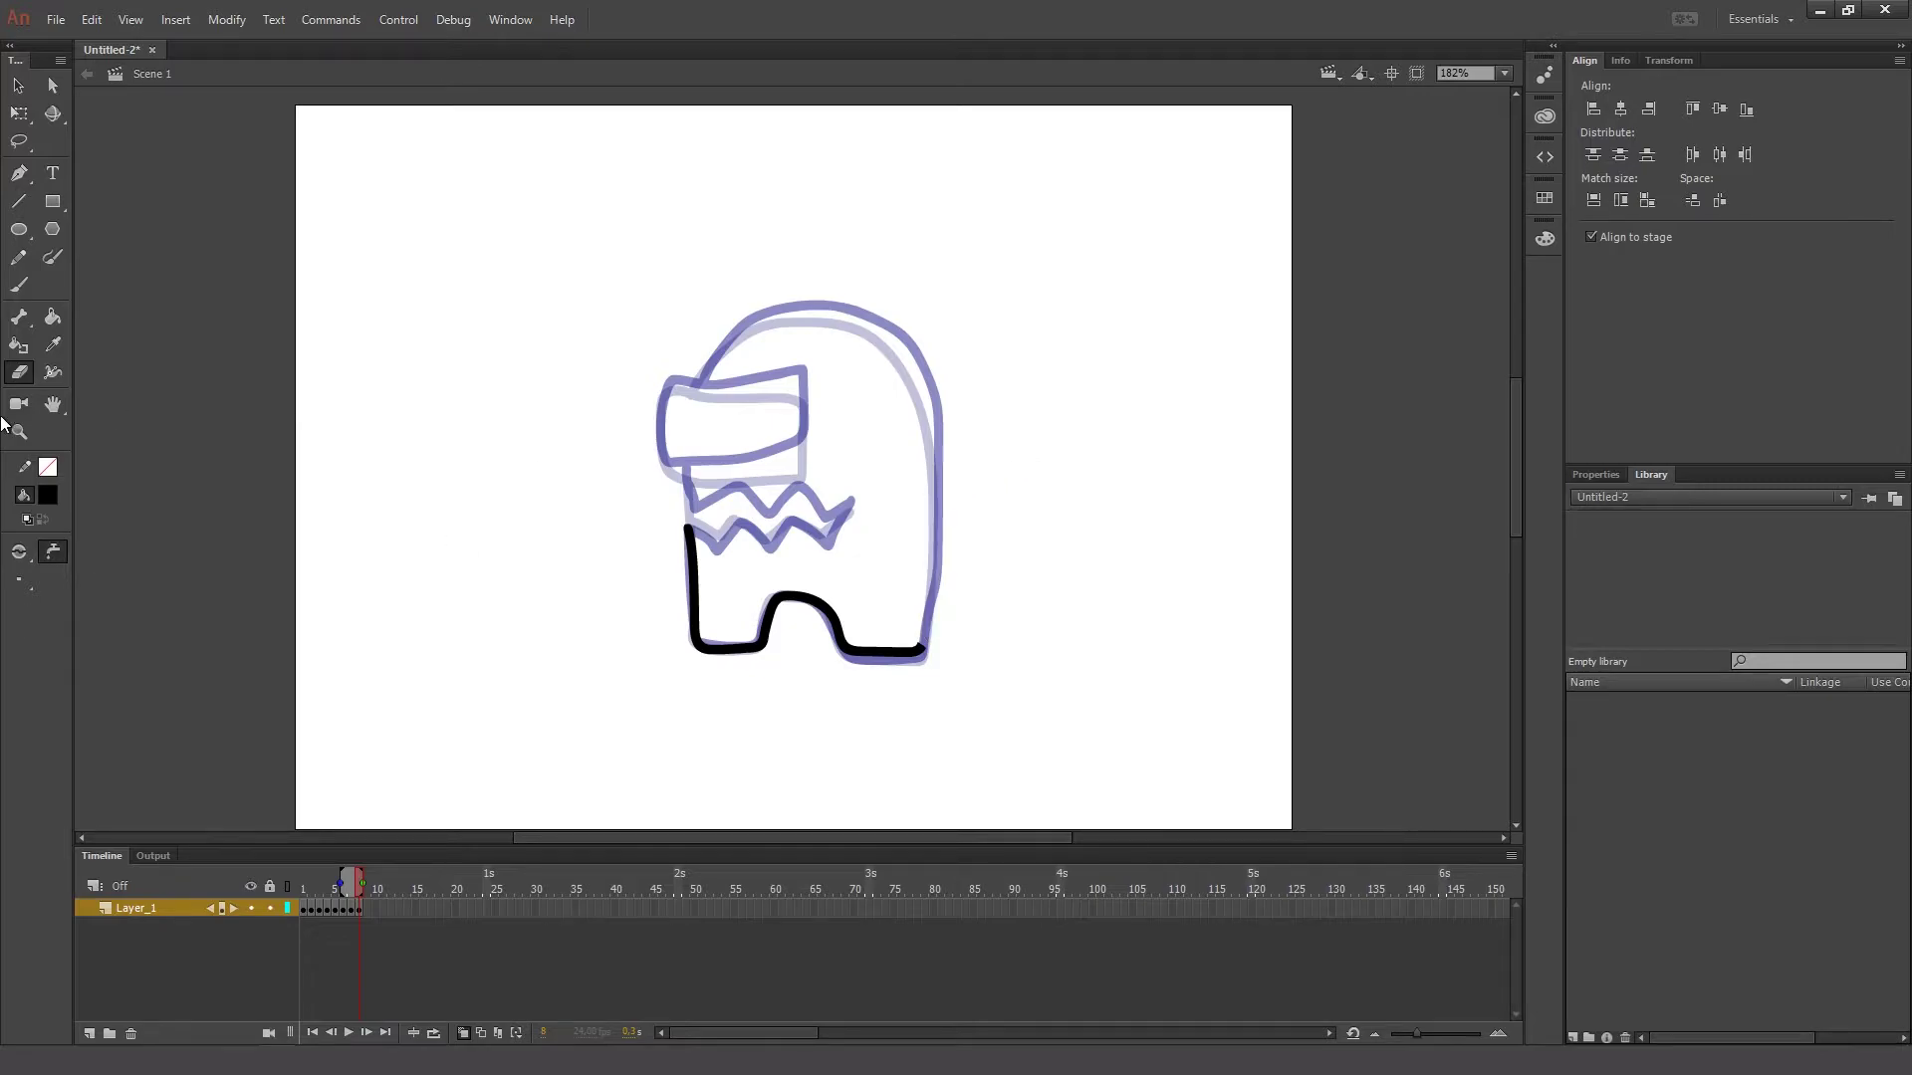
- Draw frame 8's back and head arching higher, a wide-open jagged mouth, and a diamond-shaped visor on top of the head
{"action": "left_click", "coordinate": [19, 286]}
{"action": "mouse_move", "coordinate": [920, 648]}
{"action": "left_mouse_down"}
{"action": "mouse_move", "coordinate": [920, 365]}
{"action": "mouse_move", "coordinate": [853, 311]}
{"action": "mouse_move", "coordinate": [782, 307]}
{"action": "mouse_move", "coordinate": [717, 334]}
{"action": "mouse_move", "coordinate": [789, 285]}
{"action": "mouse_move", "coordinate": [739, 276]}
{"action": "mouse_move", "coordinate": [813, 242]}
{"action": "mouse_move", "coordinate": [914, 247]}
{"action": "mouse_move", "coordinate": [966, 359]}
{"action": "mouse_move", "coordinate": [921, 655]}
{"action": "left_mouse_up"}
{"action": "key", "text": "ctrl+z"}
{"action": "key", "text": "ctrl+z"}
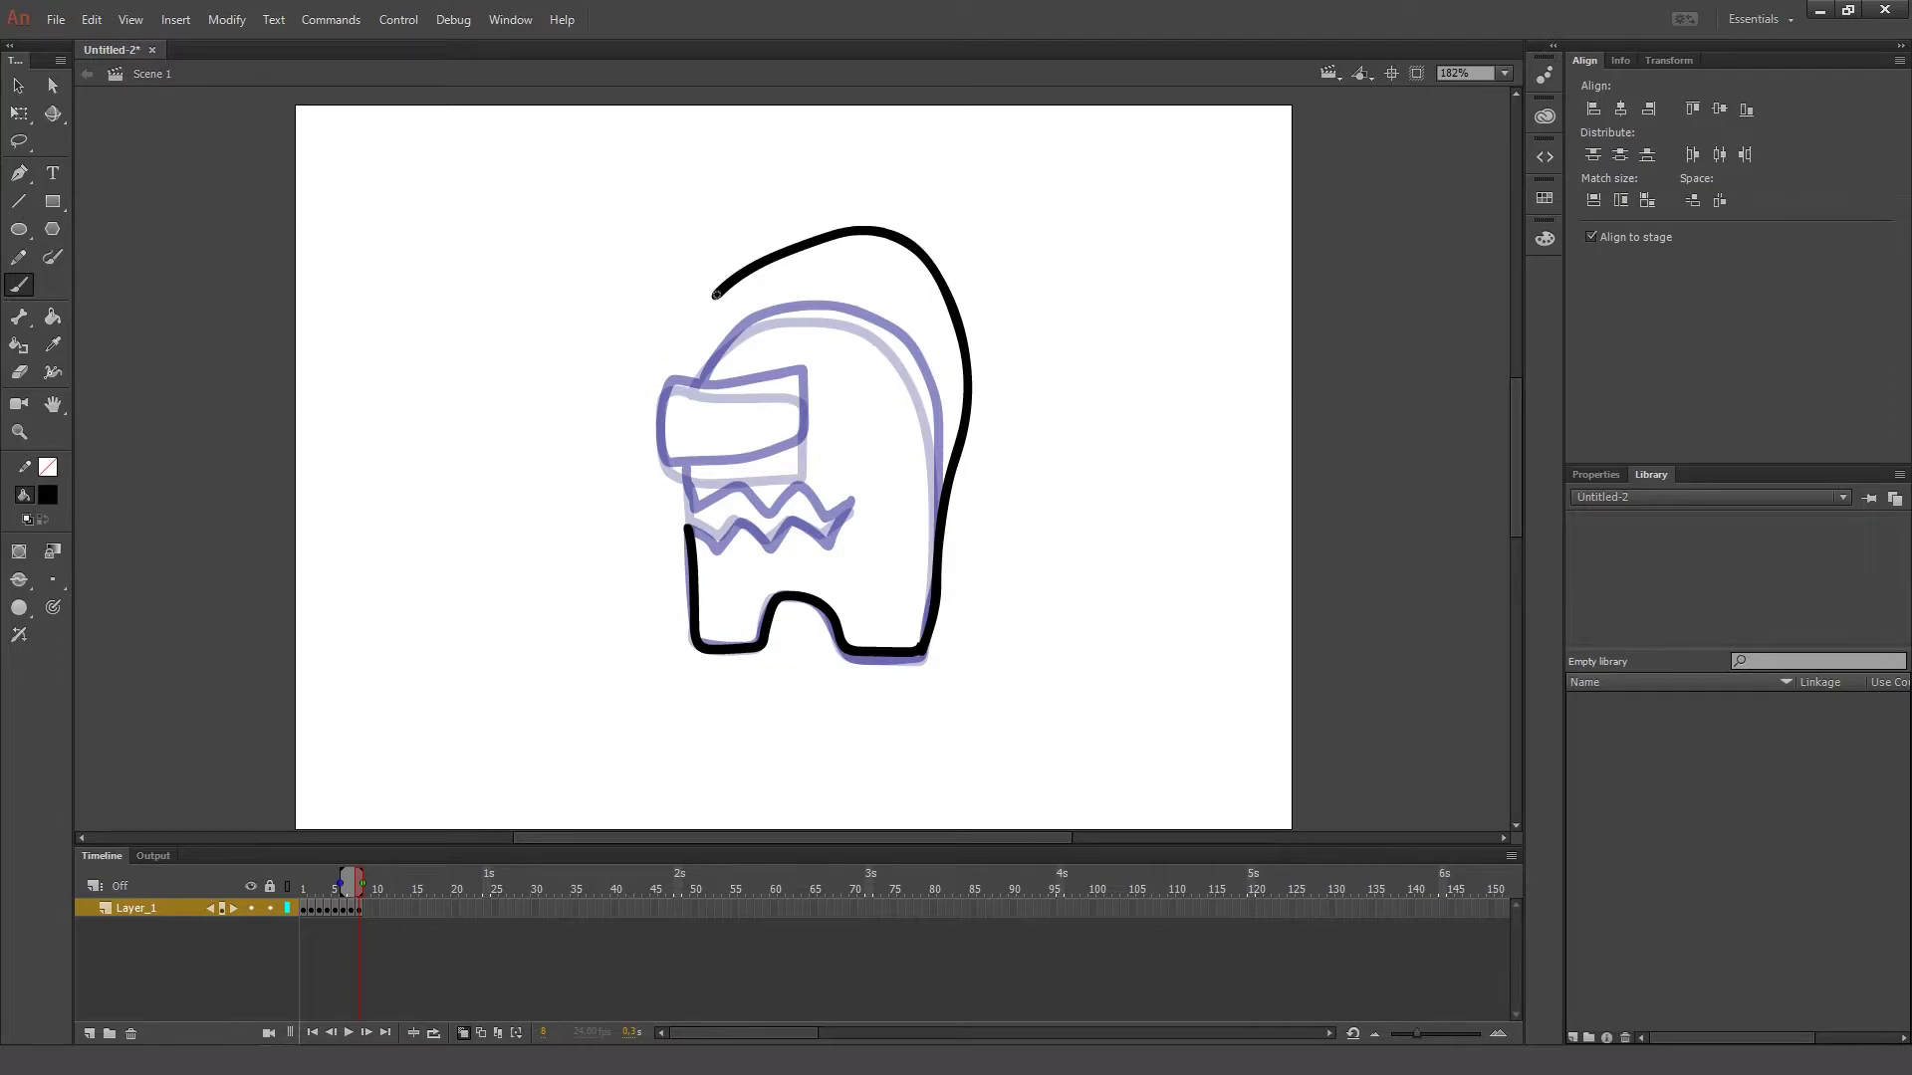
{"action": "mouse_move", "coordinate": [688, 531]}
{"action": "left_mouse_down"}
{"action": "mouse_move", "coordinate": [718, 555]}
{"action": "mouse_move", "coordinate": [742, 518]}
{"action": "mouse_move", "coordinate": [776, 550]}
{"action": "mouse_move", "coordinate": [795, 526]}
{"action": "mouse_move", "coordinate": [826, 554]}
{"action": "mouse_move", "coordinate": [875, 447]}
{"action": "mouse_move", "coordinate": [845, 449]}
{"action": "mouse_move", "coordinate": [838, 395]}
{"action": "mouse_move", "coordinate": [795, 452]}
{"action": "mouse_move", "coordinate": [768, 370]}
{"action": "mouse_move", "coordinate": [703, 416]}
{"action": "mouse_move", "coordinate": [719, 289]}
{"action": "left_mouse_up"}
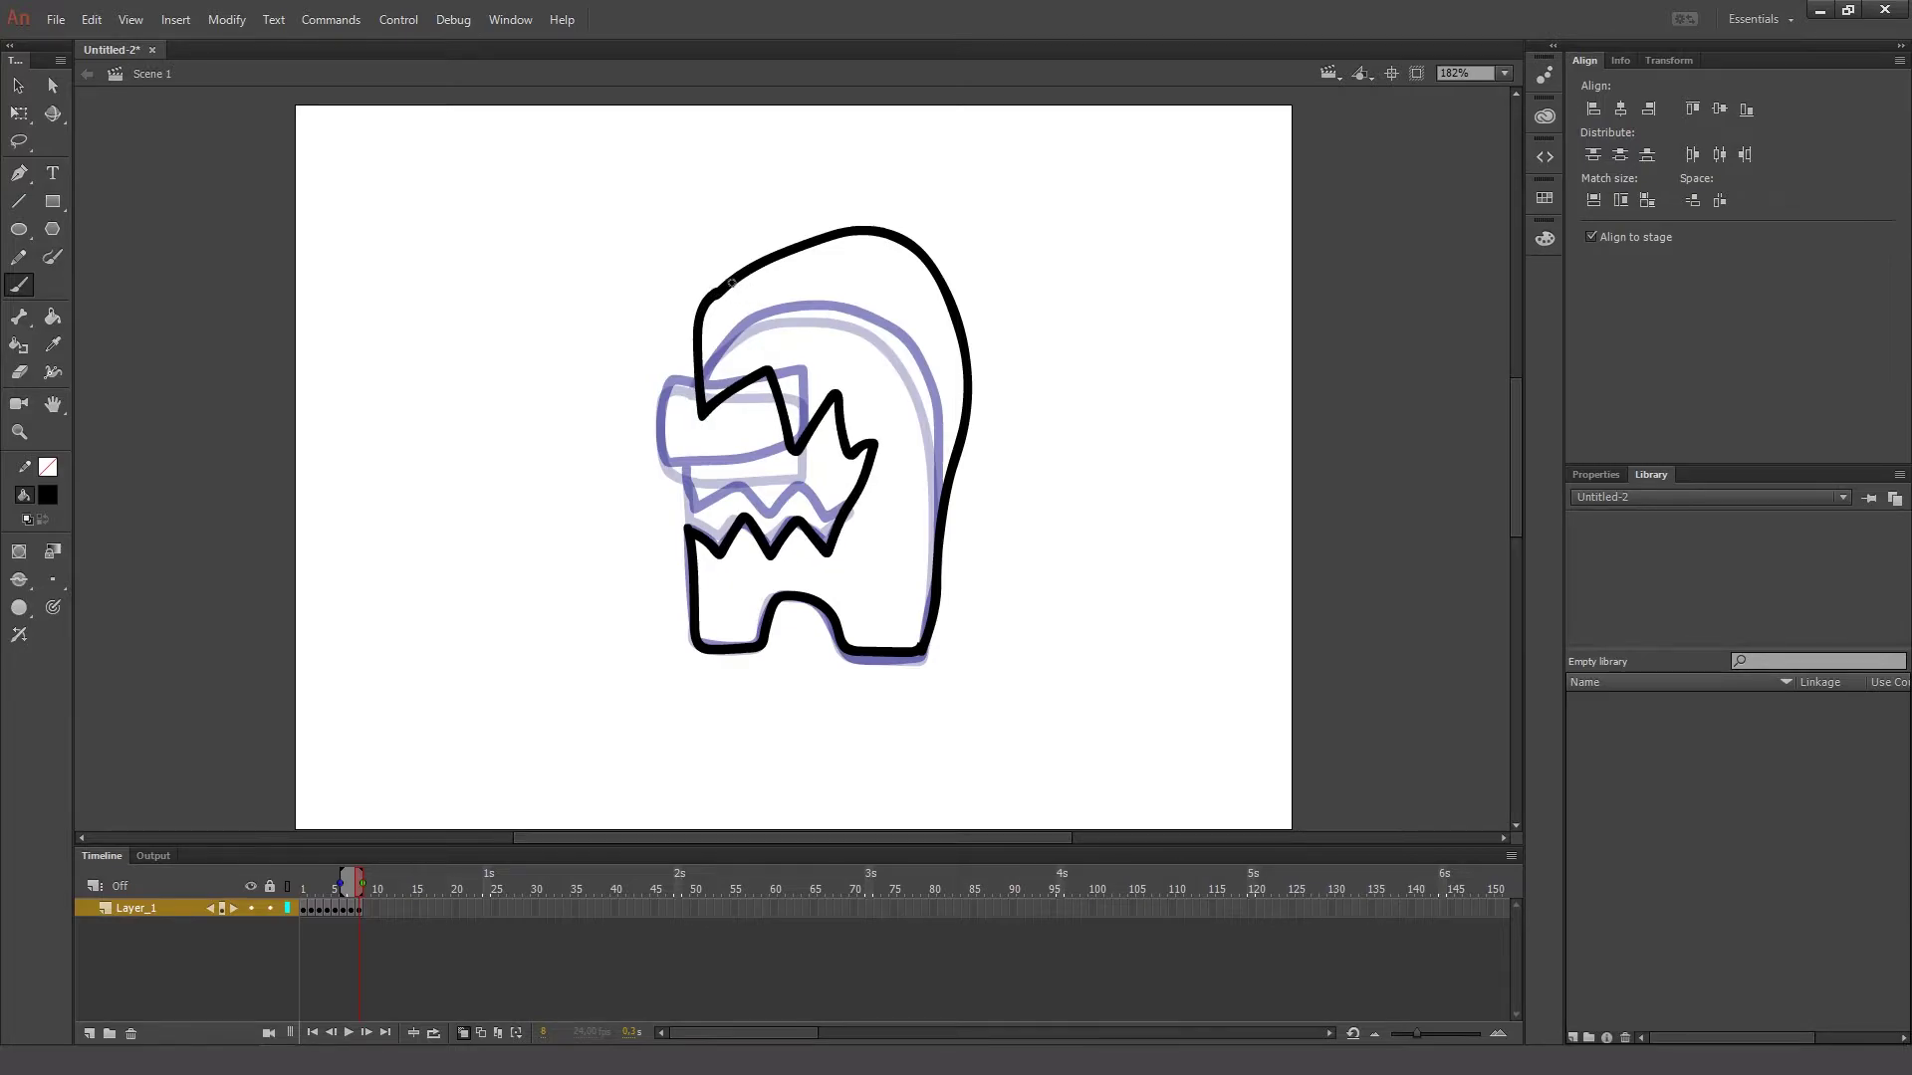
{"action": "mouse_move", "coordinate": [724, 286]}
{"action": "left_mouse_down"}
{"action": "mouse_move", "coordinate": [837, 315]}
{"action": "mouse_move", "coordinate": [896, 281]}
{"action": "mouse_move", "coordinate": [784, 225]}
{"action": "mouse_move", "coordinate": [717, 267]}
{"action": "mouse_move", "coordinate": [730, 288]}
{"action": "left_mouse_up"}
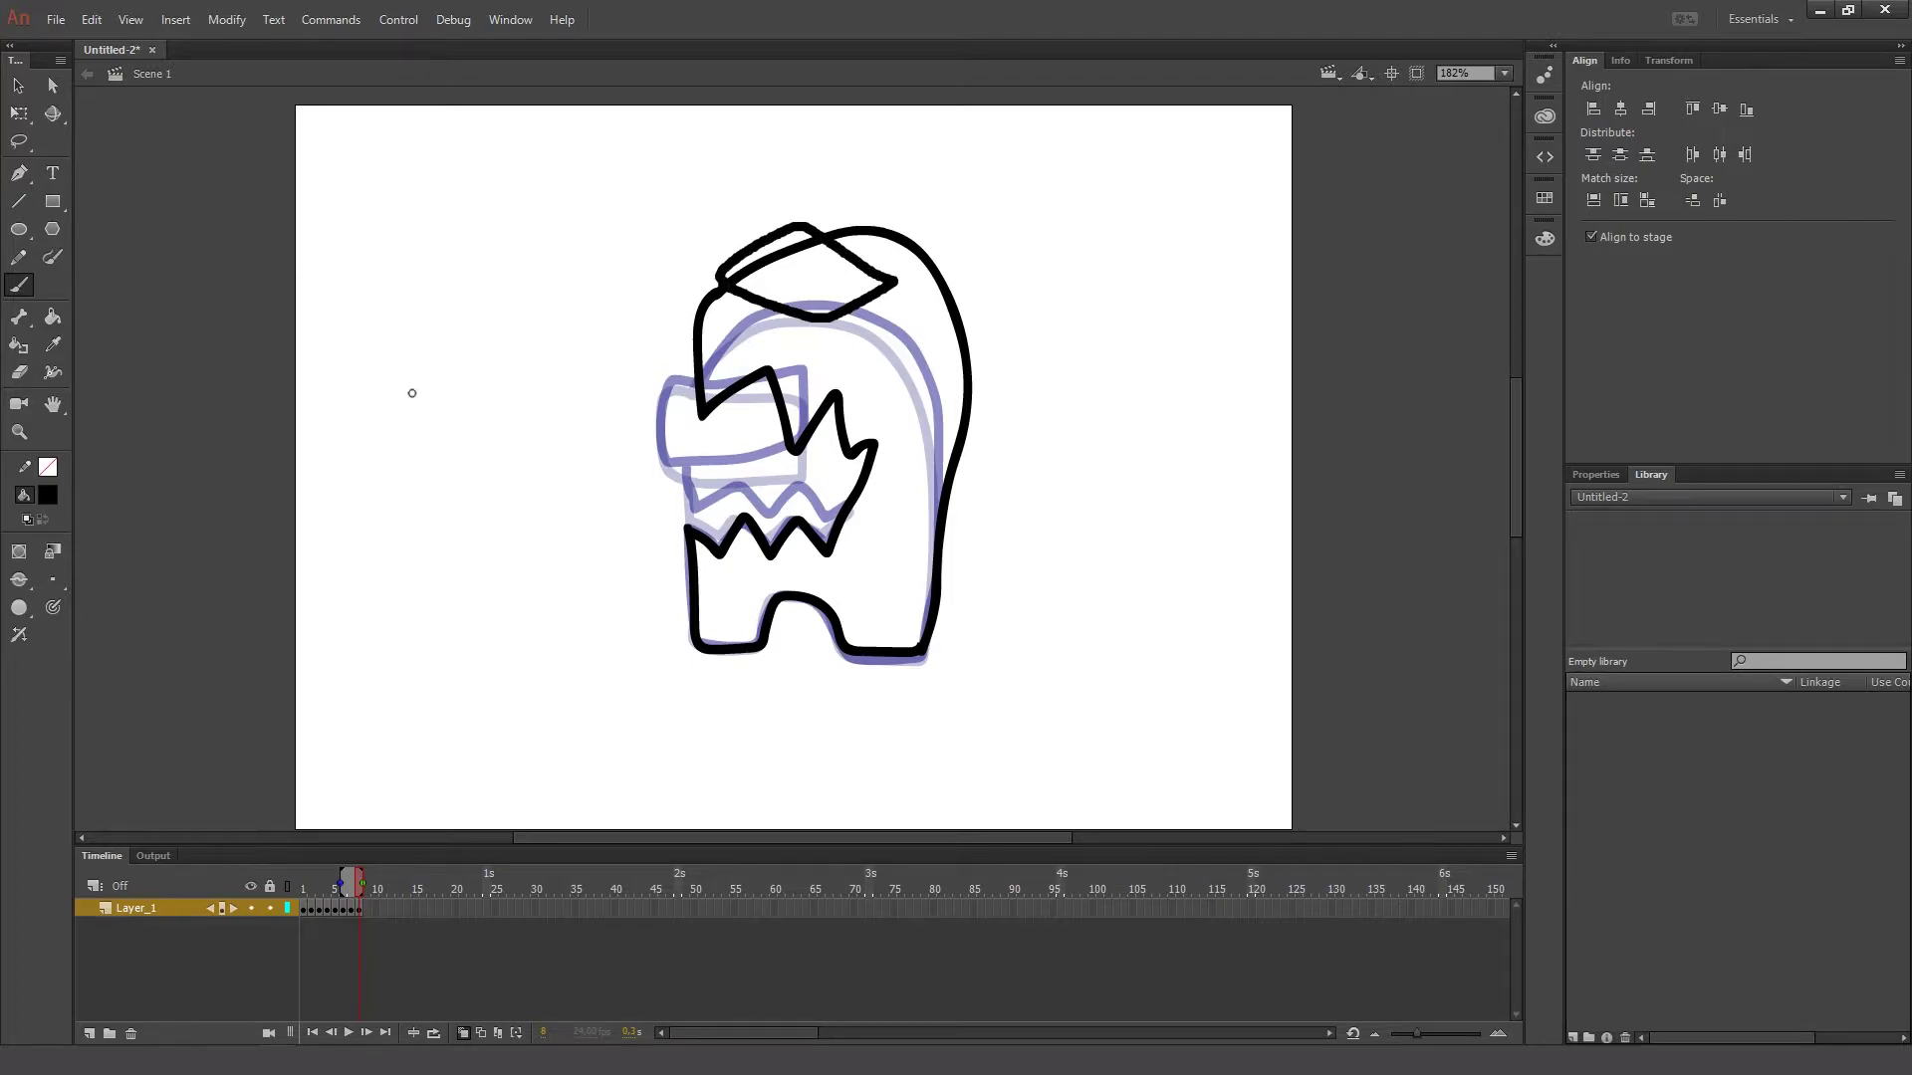
- Erase the head outline inside frame 8's visor and play the animation
{"action": "left_click", "coordinate": [28, 373]}
{"action": "left_click", "coordinate": [53, 552]}
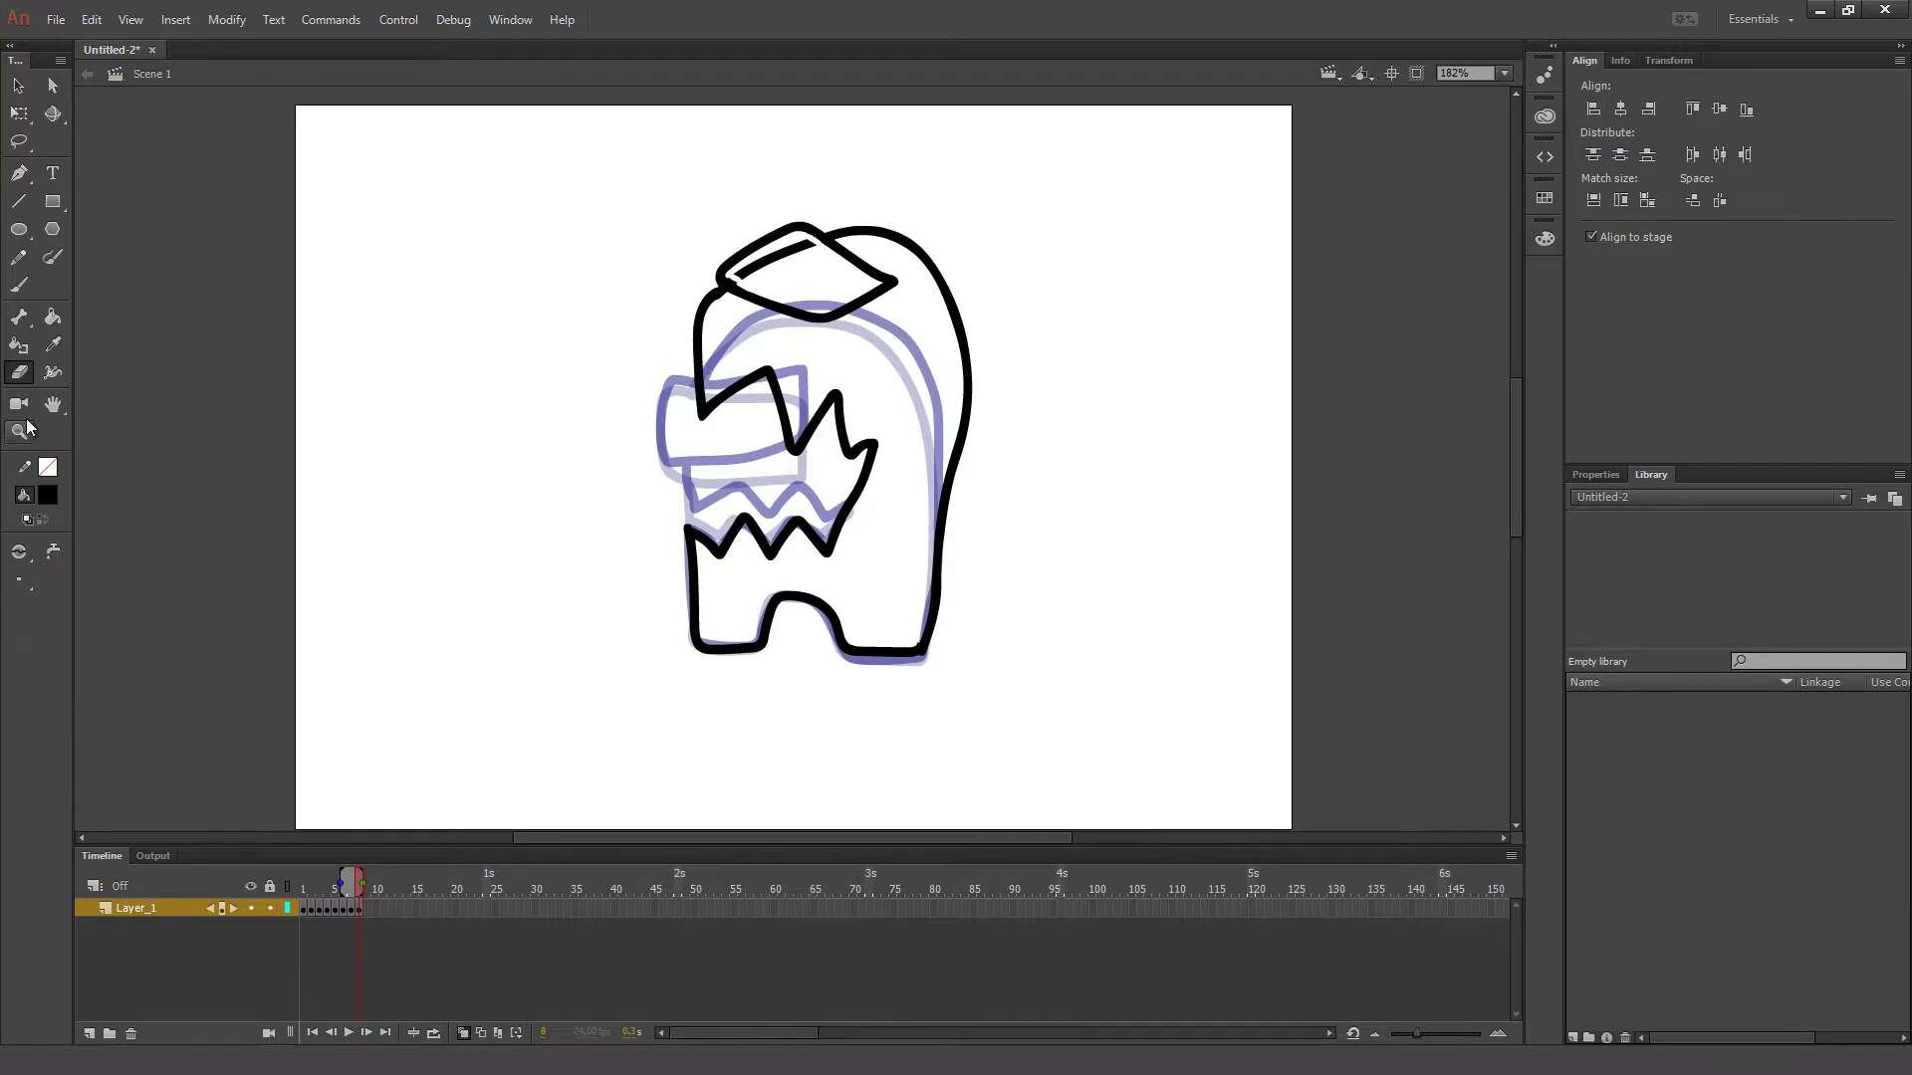
{"action": "left_click", "coordinate": [53, 551]}
{"action": "left_click", "coordinate": [773, 259]}
{"action": "left_click", "coordinate": [20, 118]}
{"action": "key", "text": "Return"}
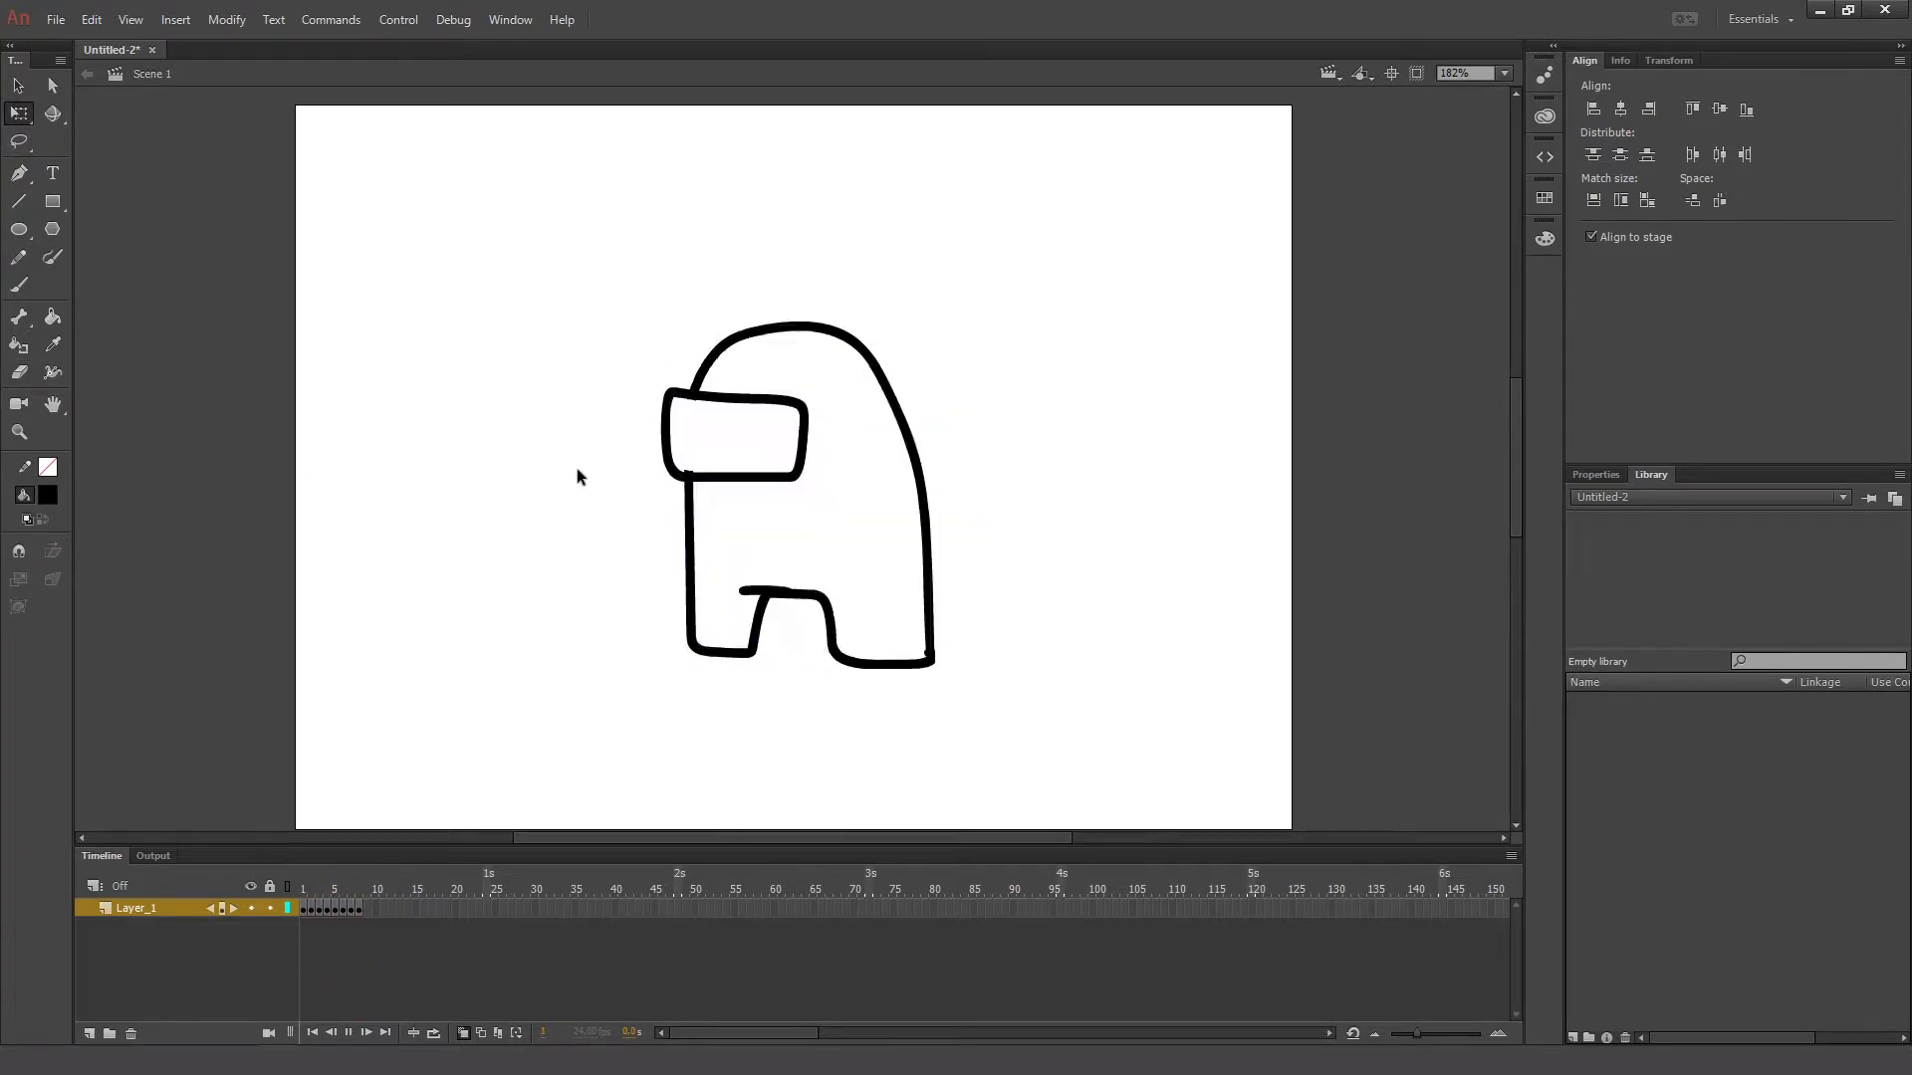
- Add a blank keyframe at frame 9 and draw the head thrown further back with a larger jagged mouth and tilted visor
{"action": "left_click", "coordinate": [361, 890]}
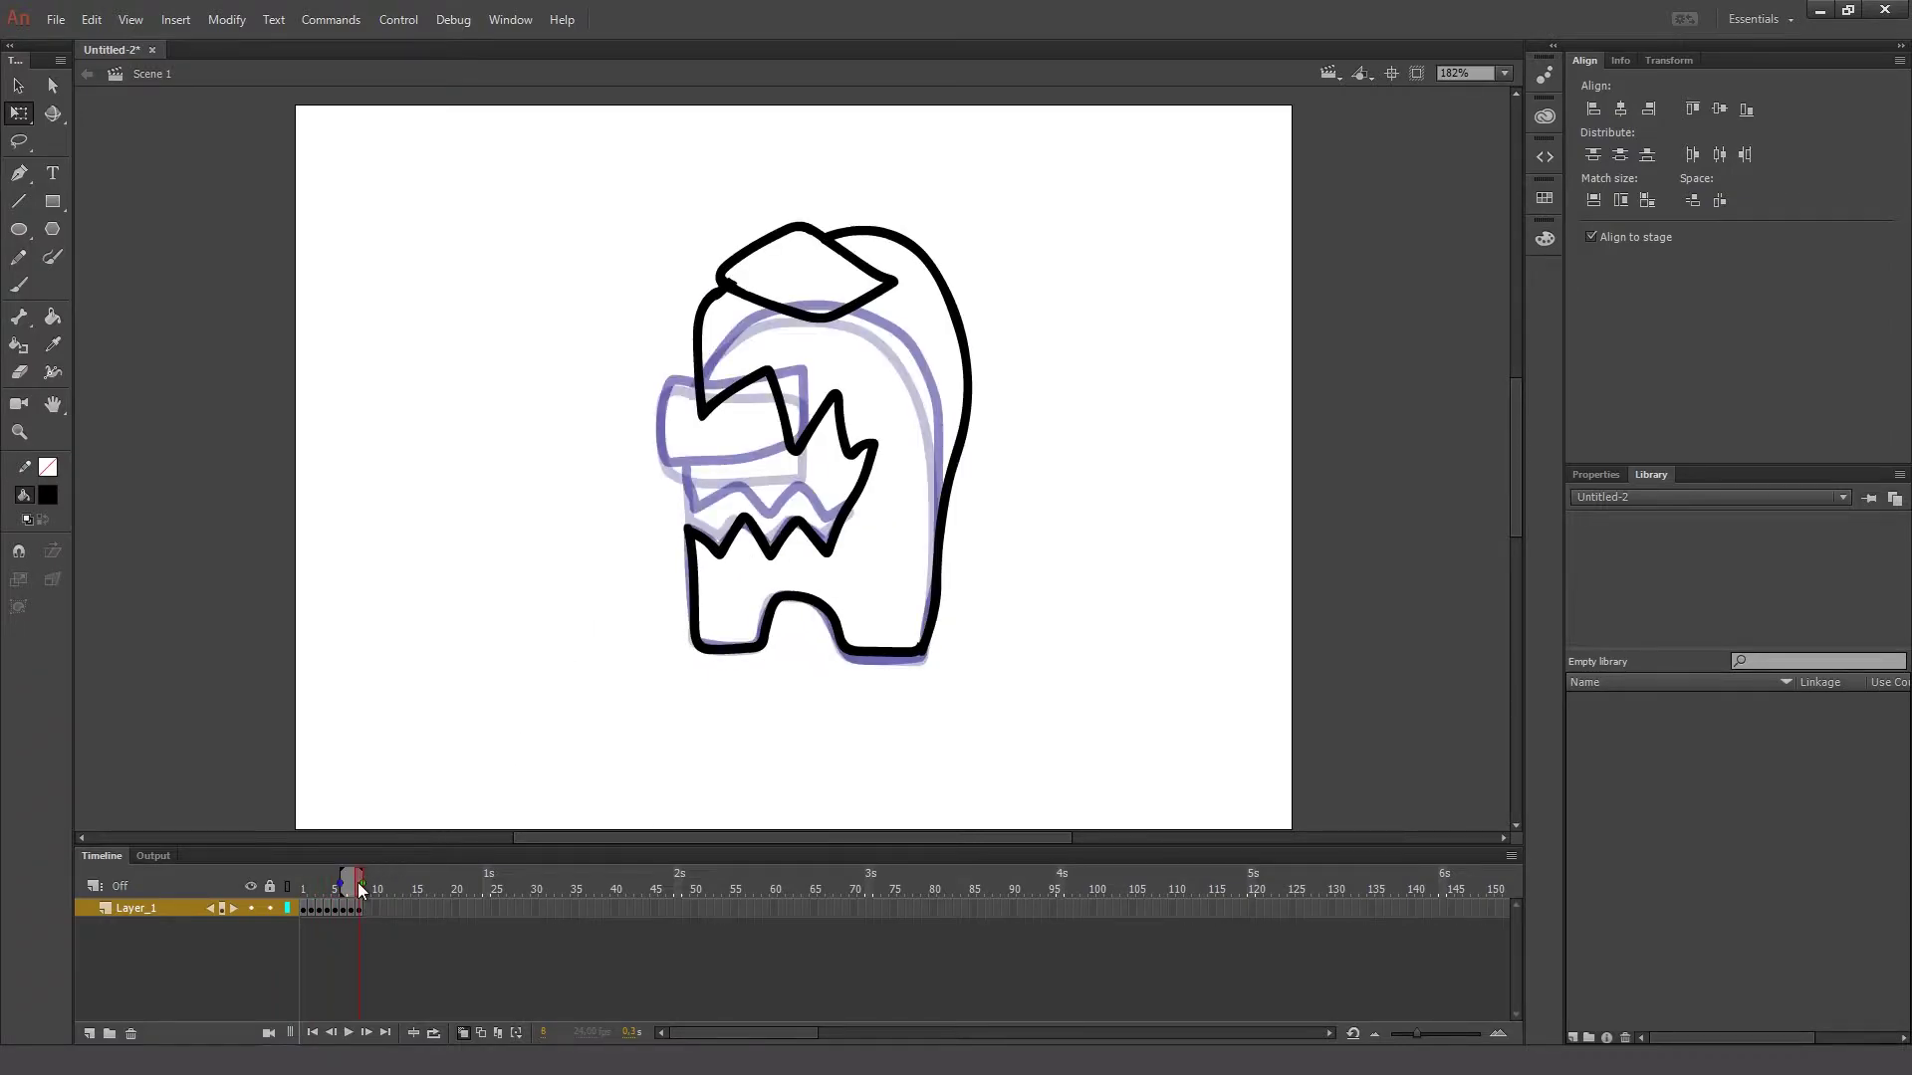
{"action": "key", "text": "period"}
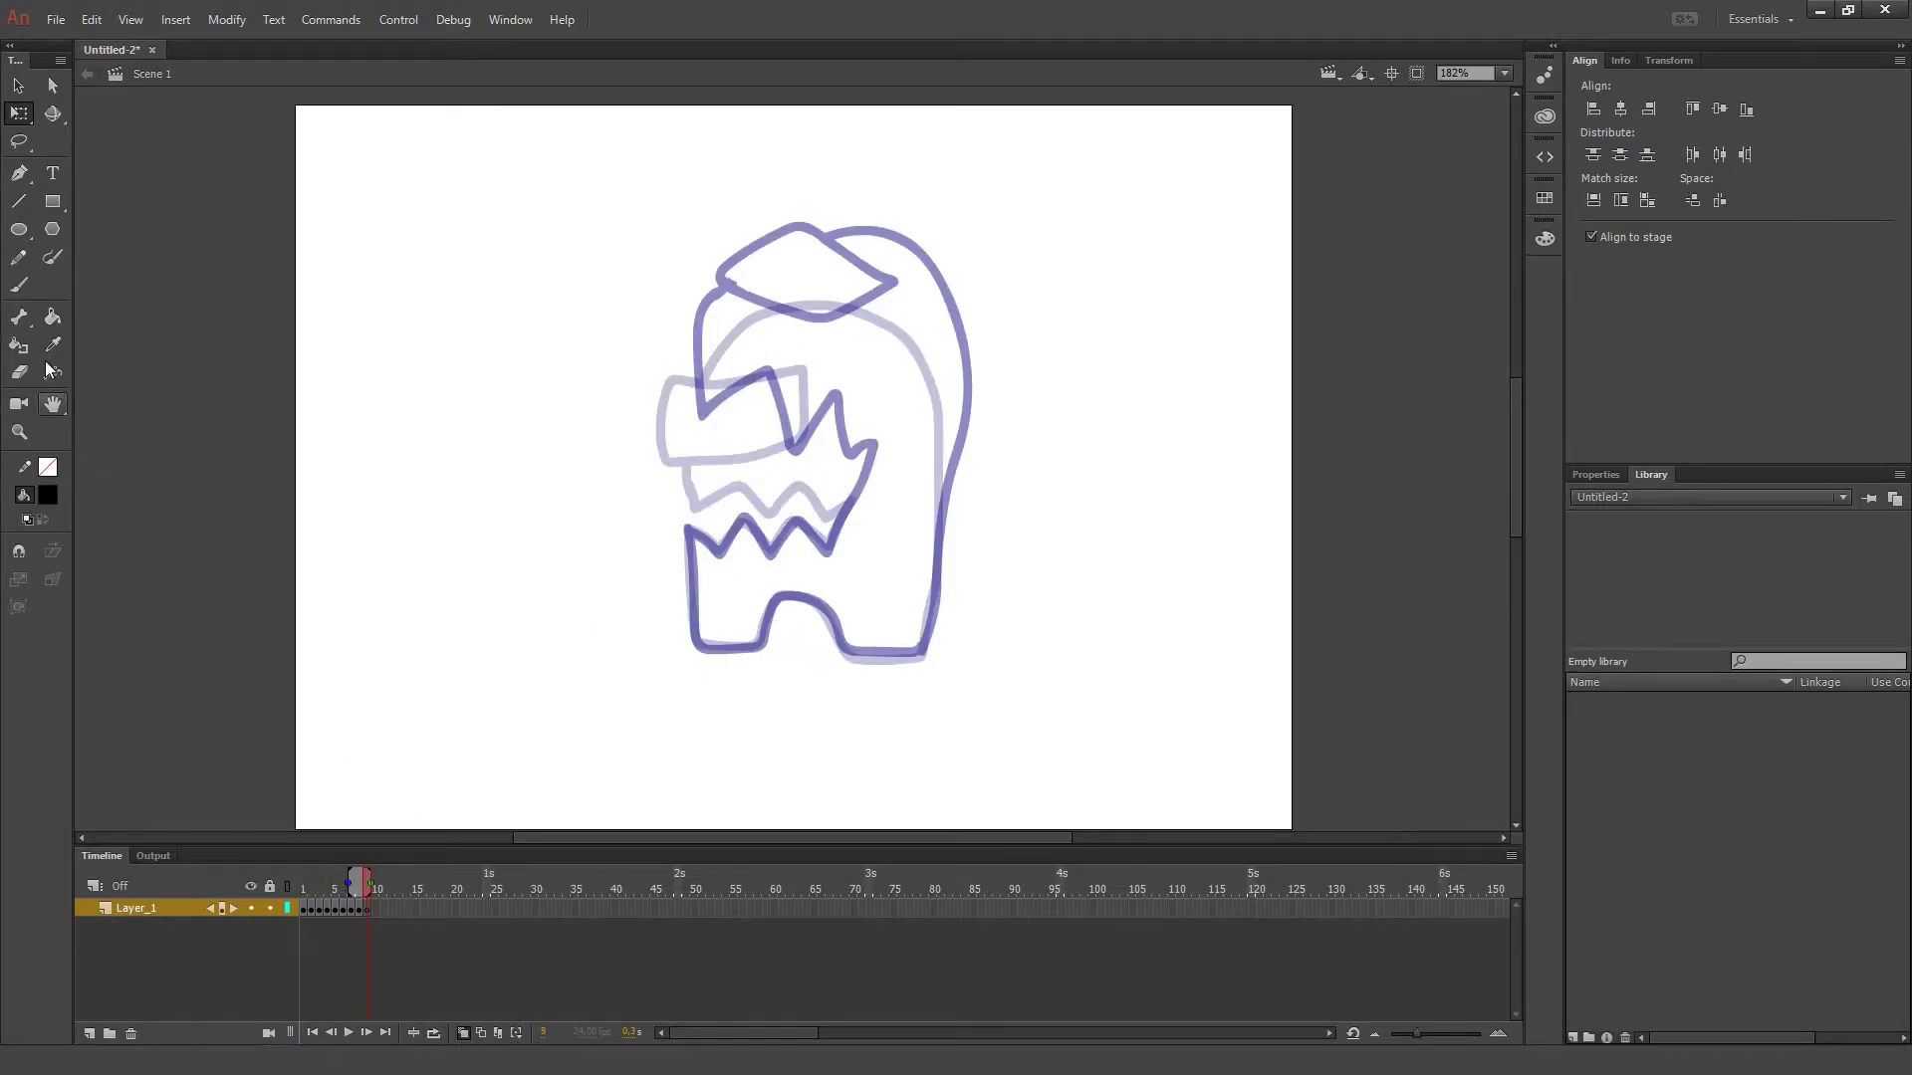
{"action": "left_click", "coordinate": [19, 285]}
{"action": "left_click_drag", "start_coordinate": [687, 528], "coordinate": [685, 645]}
{"action": "mouse_move", "coordinate": [748, 650]}
{"action": "left_mouse_down"}
{"action": "mouse_move", "coordinate": [768, 598]}
{"action": "mouse_move", "coordinate": [815, 602]}
{"action": "mouse_move", "coordinate": [836, 642]}
{"action": "mouse_move", "coordinate": [883, 654]}
{"action": "mouse_move", "coordinate": [931, 636]}
{"action": "mouse_move", "coordinate": [1036, 265]}
{"action": "mouse_move", "coordinate": [962, 184]}
{"action": "mouse_move", "coordinate": [852, 170]}
{"action": "mouse_move", "coordinate": [806, 189]}
{"action": "left_mouse_up"}
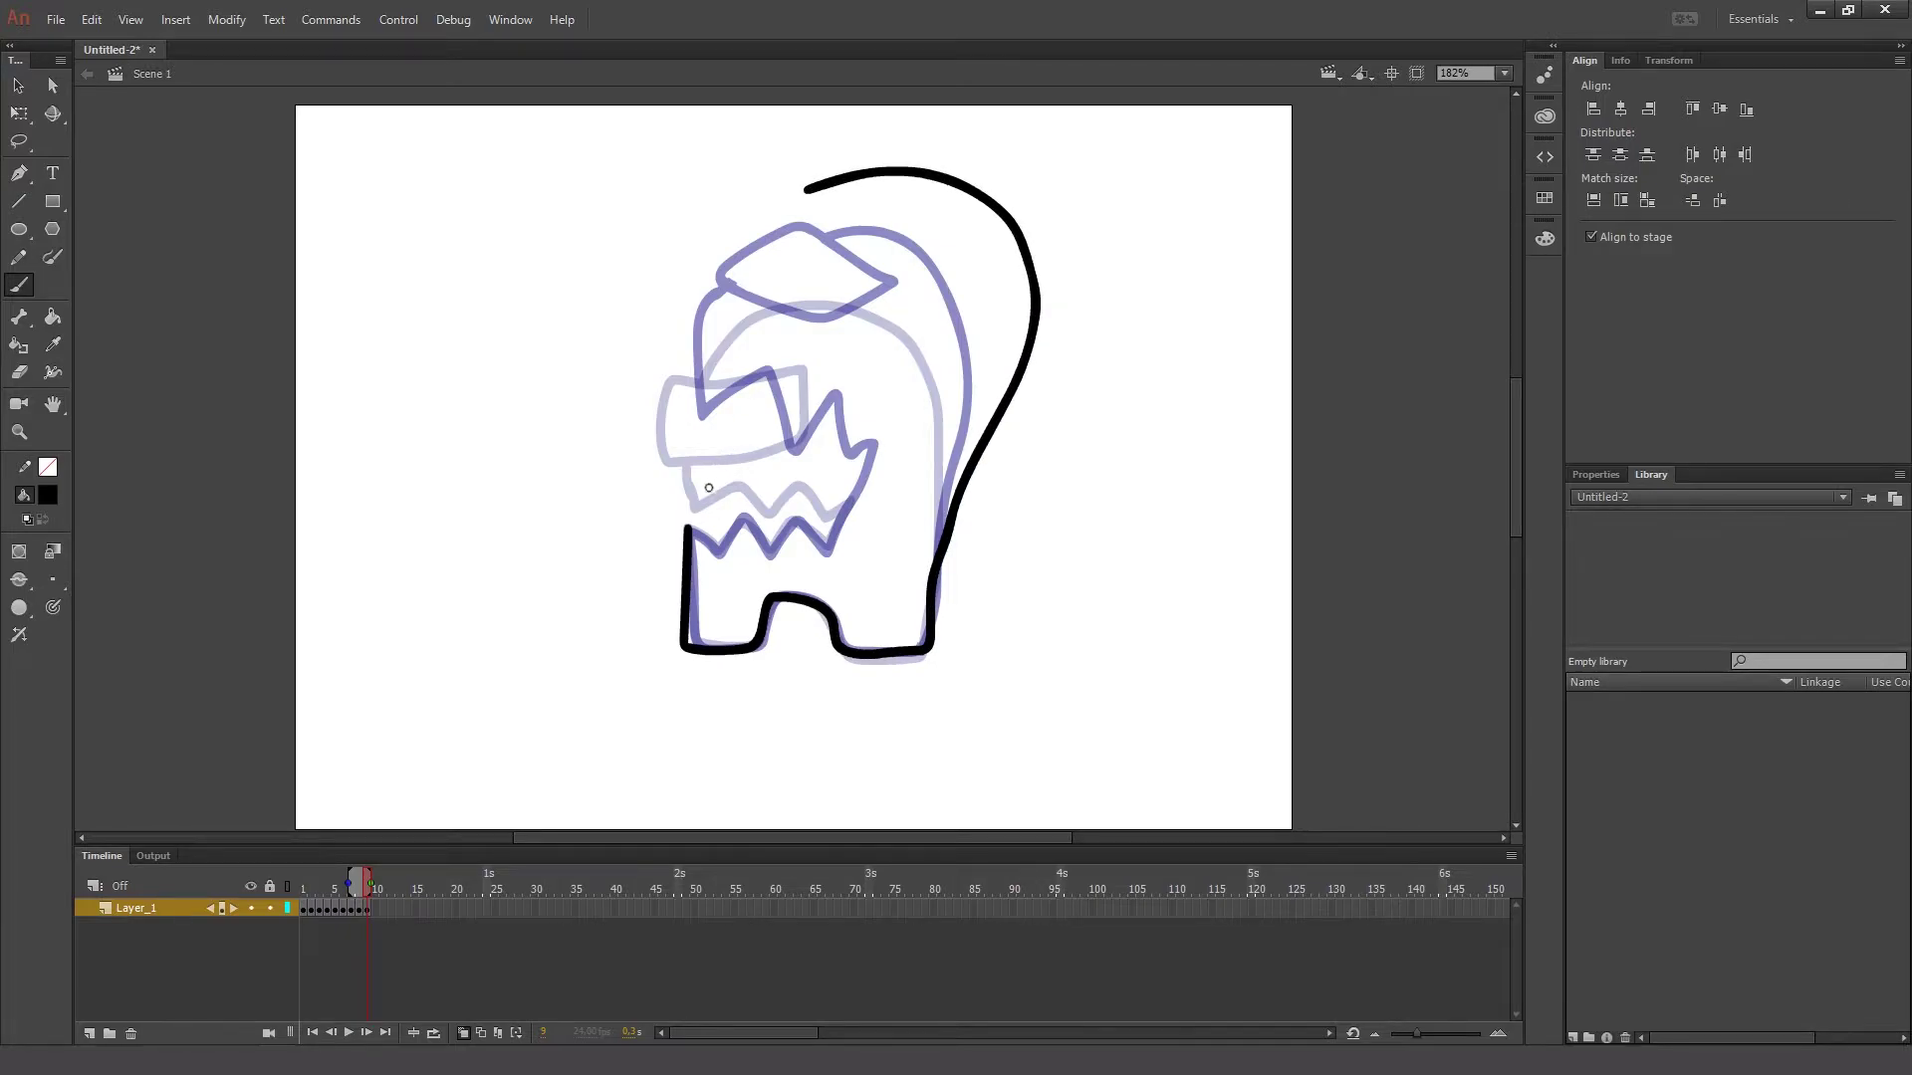
{"action": "mouse_move", "coordinate": [688, 525]}
{"action": "left_mouse_down"}
{"action": "mouse_move", "coordinate": [719, 558]}
{"action": "mouse_move", "coordinate": [744, 514]}
{"action": "mouse_move", "coordinate": [766, 554]}
{"action": "mouse_move", "coordinate": [797, 515]}
{"action": "mouse_move", "coordinate": [829, 561]}
{"action": "mouse_move", "coordinate": [911, 381]}
{"action": "mouse_move", "coordinate": [874, 392]}
{"action": "mouse_move", "coordinate": [875, 340]}
{"action": "mouse_move", "coordinate": [812, 366]}
{"action": "mouse_move", "coordinate": [814, 299]}
{"action": "mouse_move", "coordinate": [719, 304]}
{"action": "mouse_move", "coordinate": [783, 211]}
{"action": "mouse_move", "coordinate": [835, 183]}
{"action": "mouse_move", "coordinate": [795, 200]}
{"action": "mouse_move", "coordinate": [910, 276]}
{"action": "mouse_move", "coordinate": [963, 260]}
{"action": "mouse_move", "coordinate": [901, 176]}
{"action": "mouse_move", "coordinate": [850, 162]}
{"action": "mouse_move", "coordinate": [814, 211]}
{"action": "left_mouse_up"}
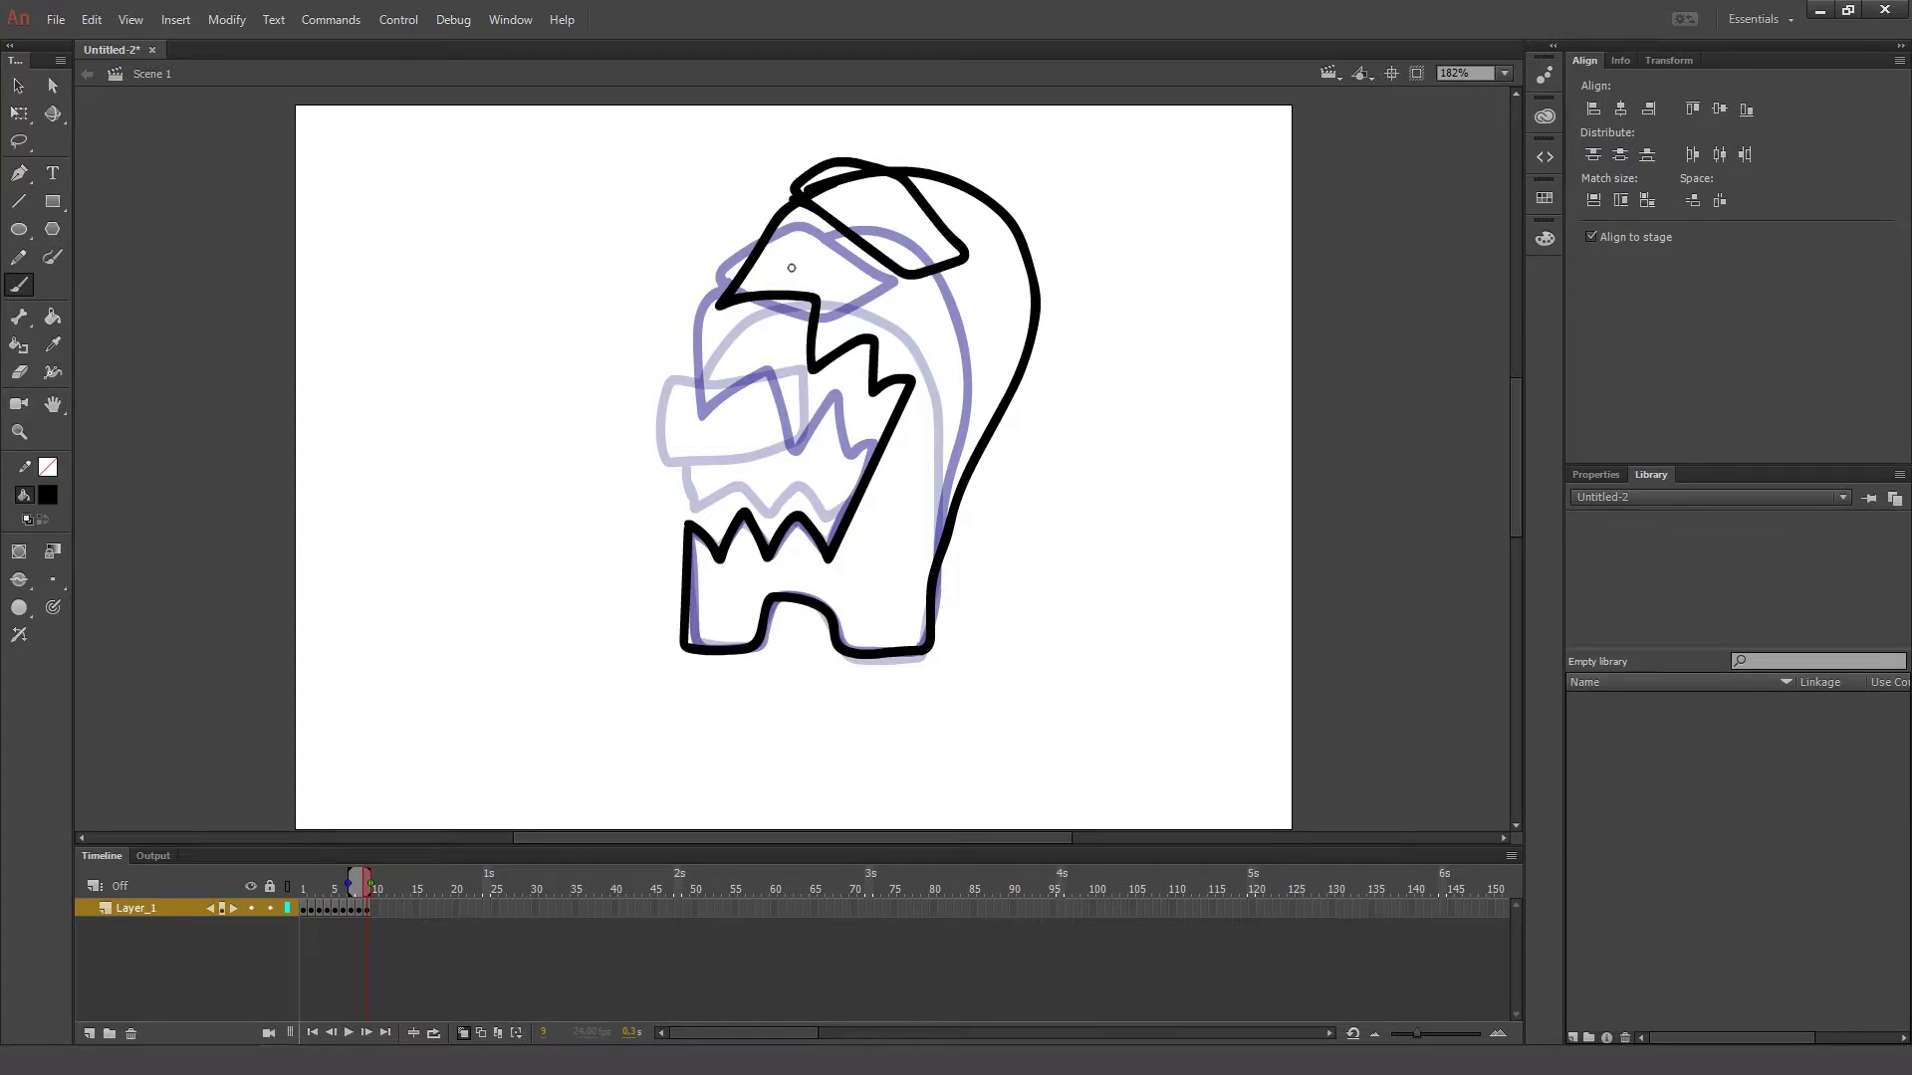
- Erase the head outline inside frame 9's visor and play the animation
{"action": "left_click", "coordinate": [19, 371]}
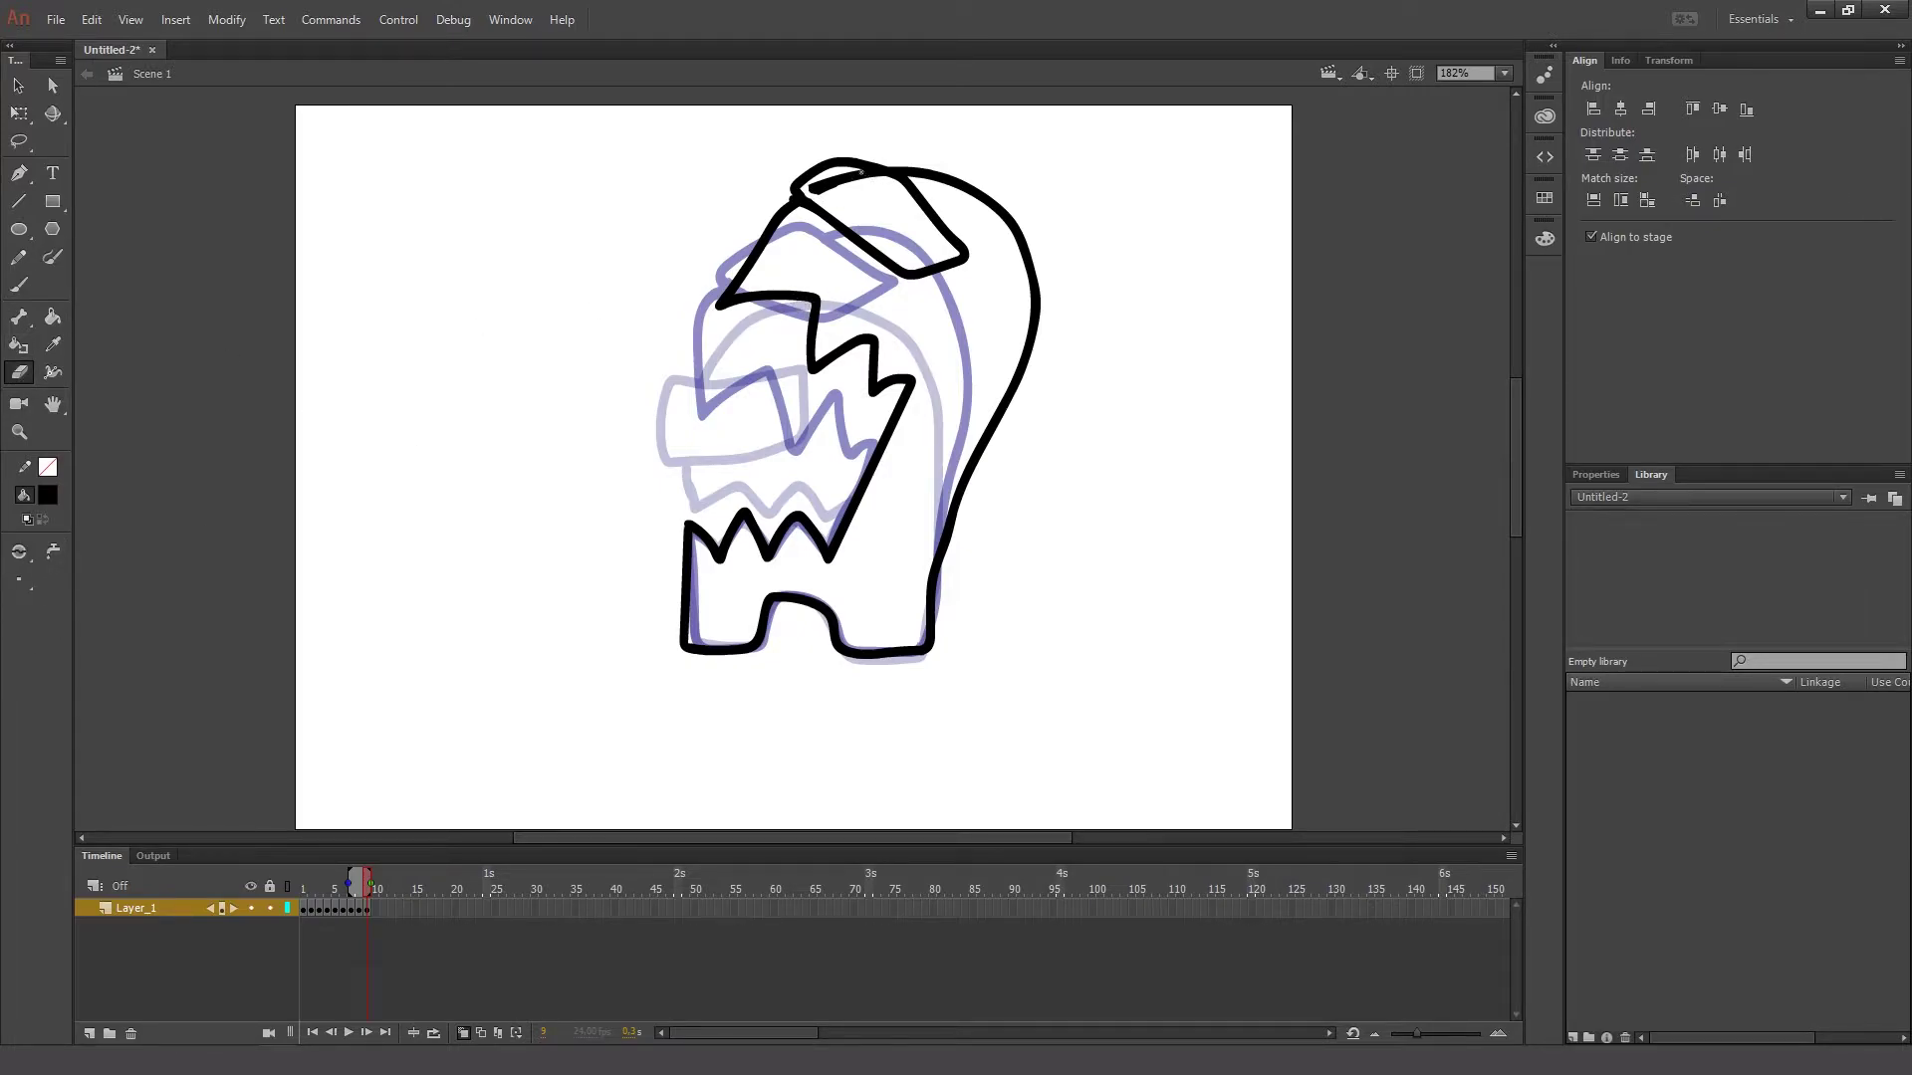
{"action": "left_click", "coordinate": [55, 551]}
{"action": "left_click", "coordinate": [853, 186]}
{"action": "key", "text": "Return"}
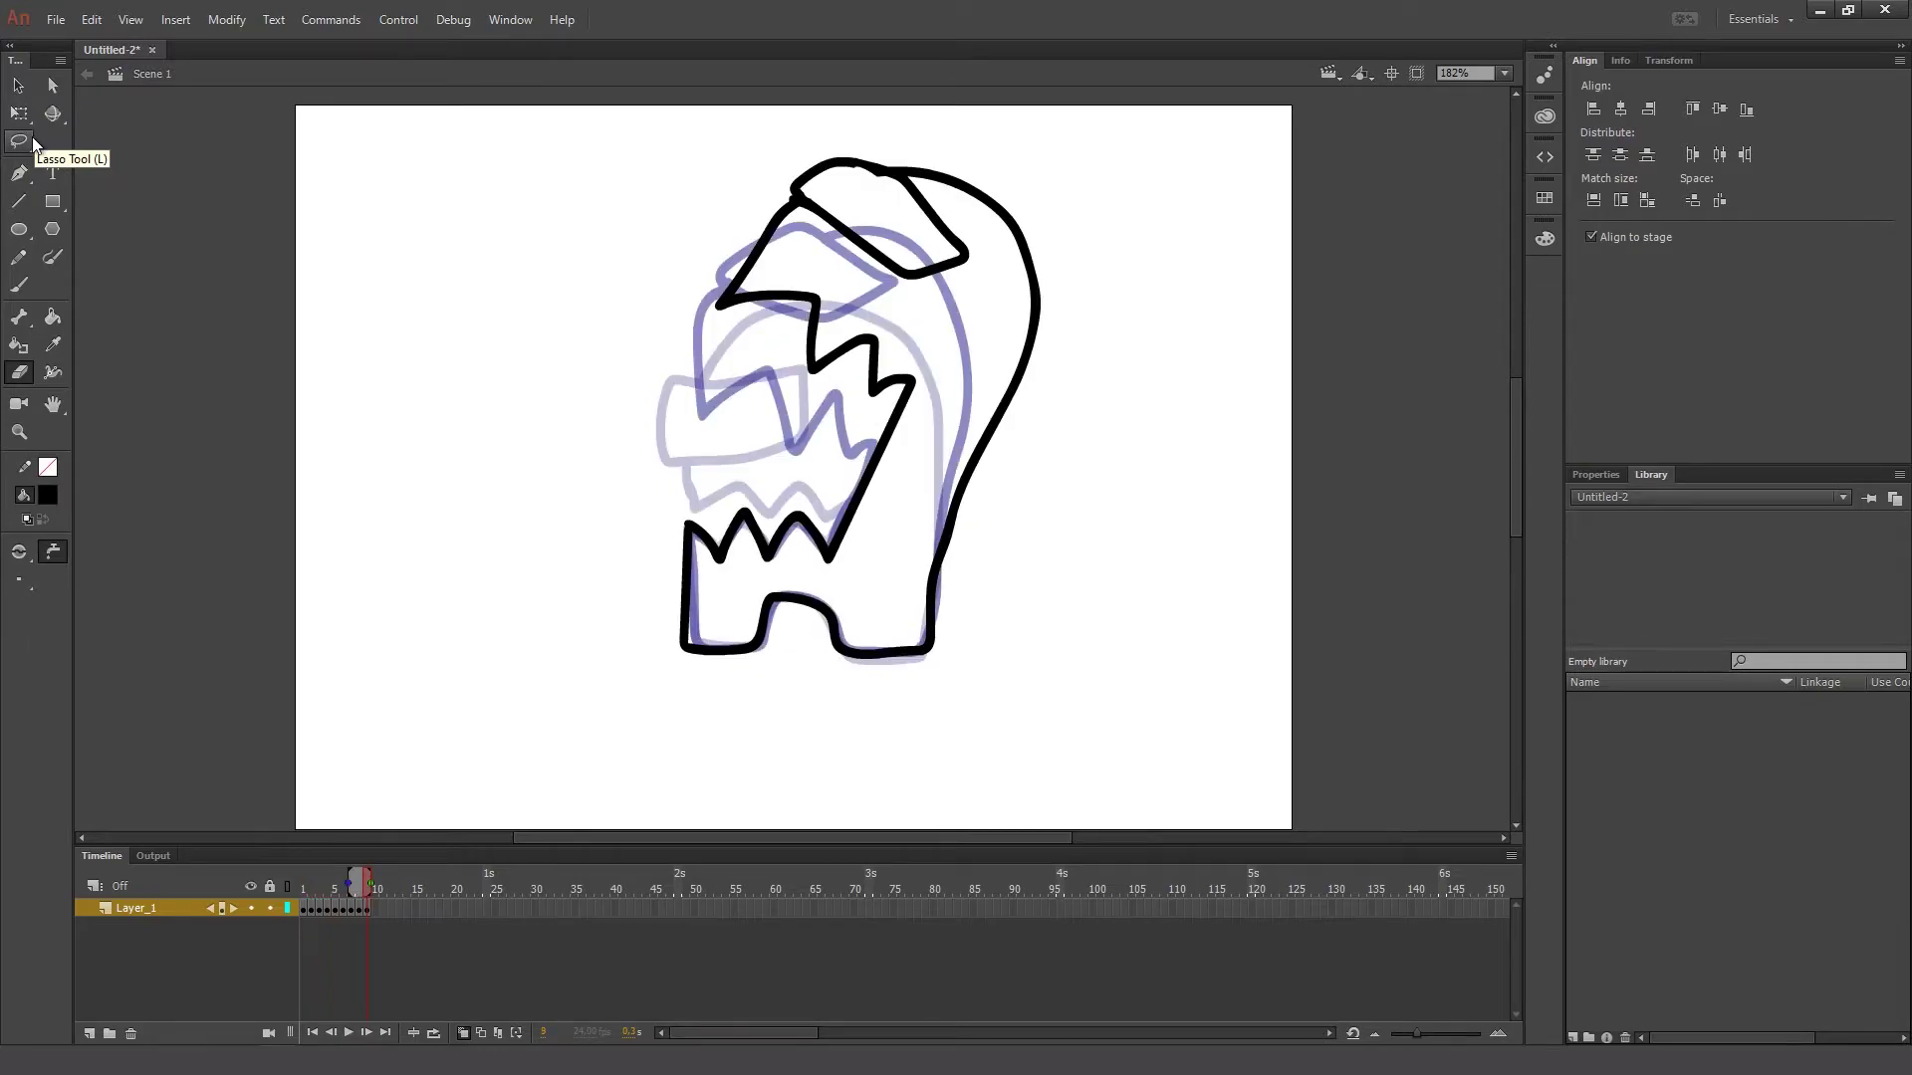
- Add a blank keyframe at frame 10 and draw the character with its head lowering, jagged open mouth, and tilted visor
{"action": "left_click", "coordinate": [20, 116]}
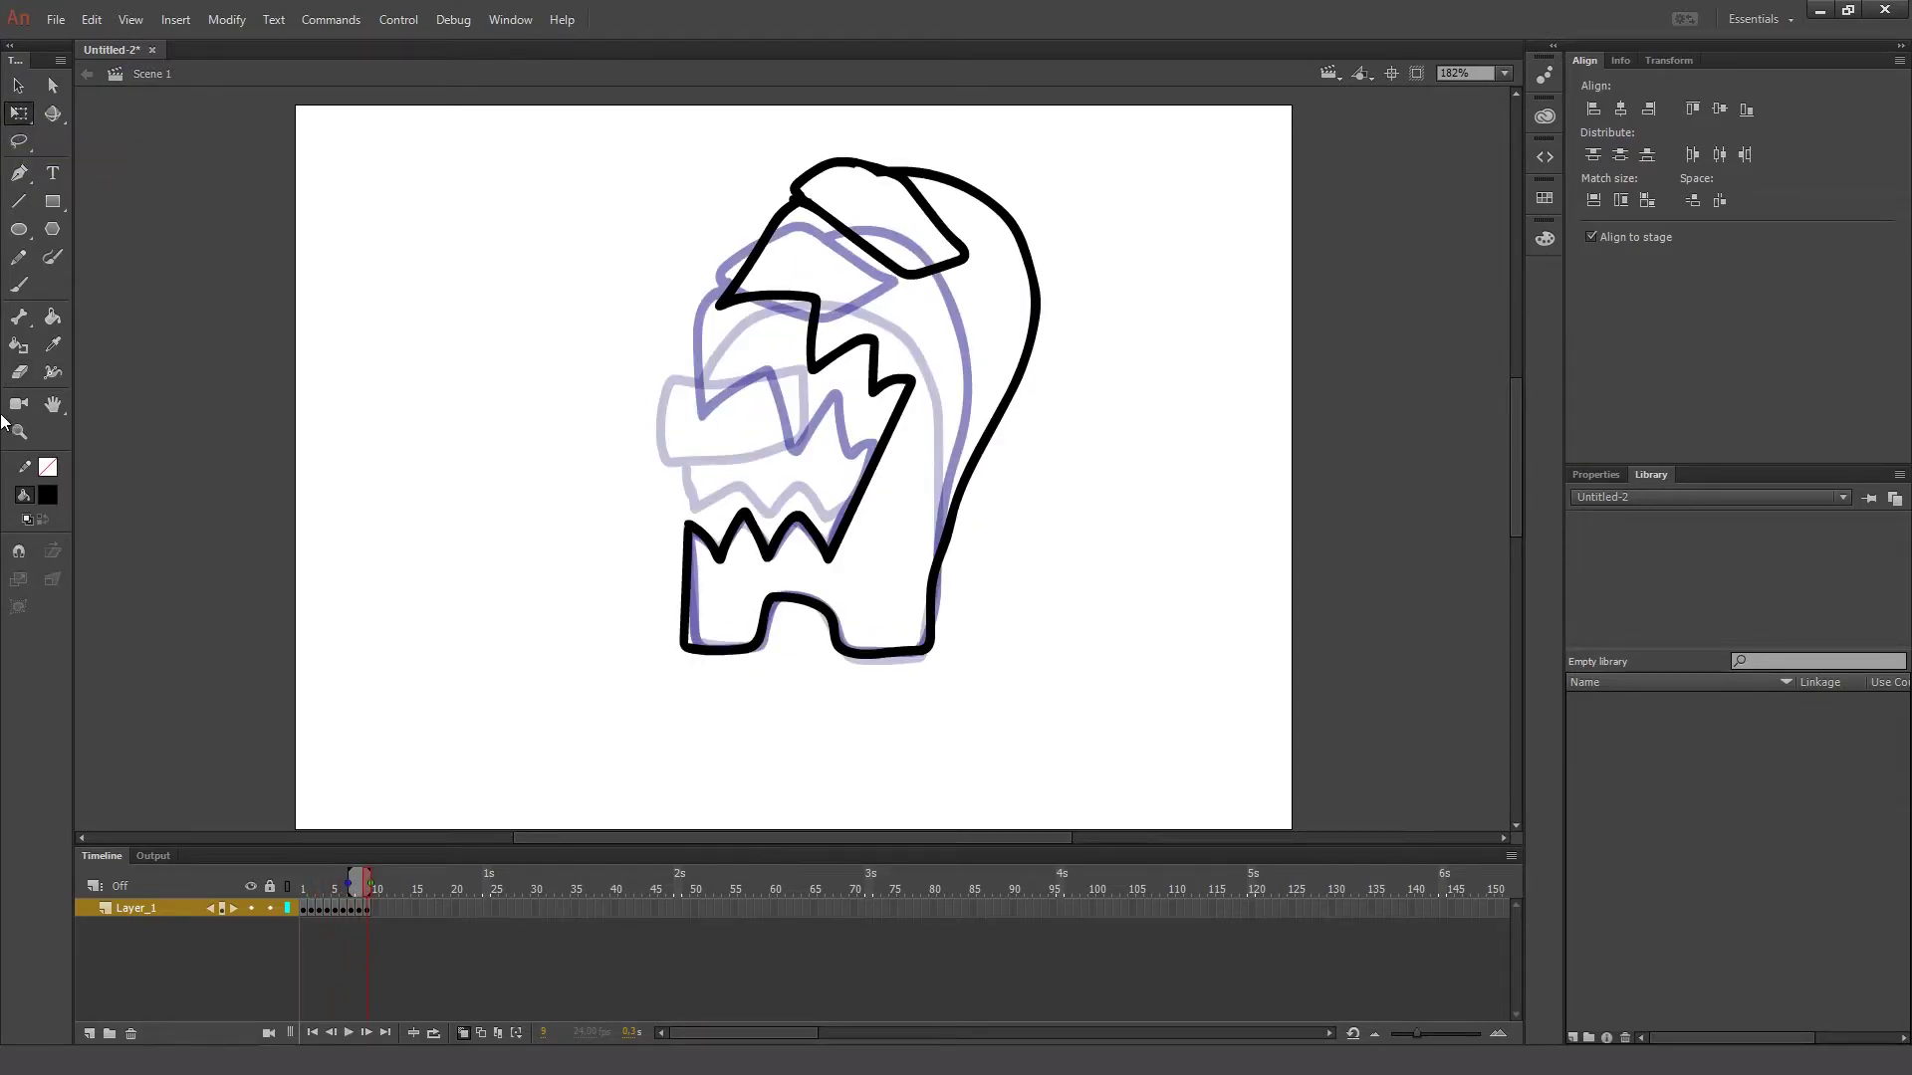
{"action": "left_click", "coordinate": [19, 285]}
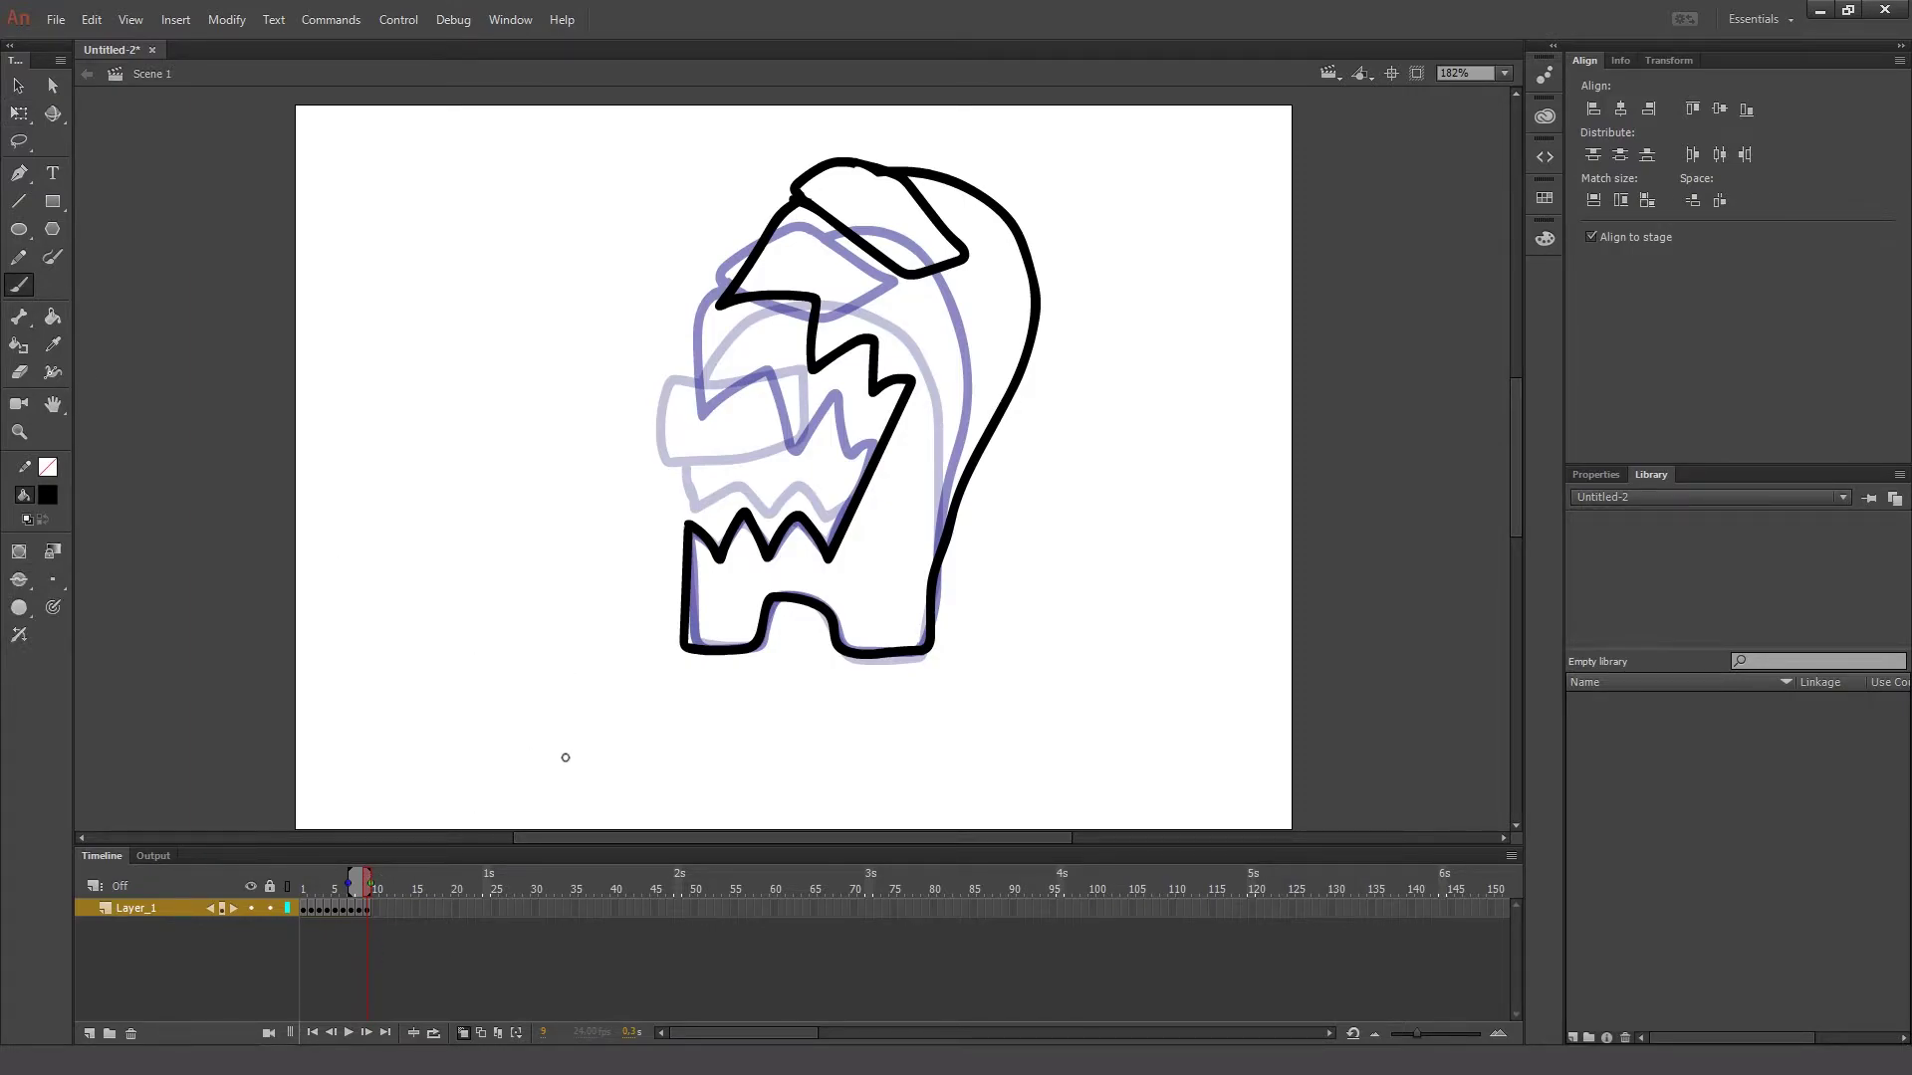
{"action": "key", "text": "F7"}
{"action": "mouse_move", "coordinate": [687, 526]}
{"action": "left_mouse_down"}
{"action": "mouse_move", "coordinate": [686, 646]}
{"action": "mouse_move", "coordinate": [760, 649]}
{"action": "mouse_move", "coordinate": [761, 599]}
{"action": "mouse_move", "coordinate": [792, 599]}
{"action": "mouse_move", "coordinate": [824, 603]}
{"action": "mouse_move", "coordinate": [840, 650]}
{"action": "mouse_move", "coordinate": [934, 648]}
{"action": "mouse_move", "coordinate": [988, 386]}
{"action": "mouse_move", "coordinate": [959, 281]}
{"action": "mouse_move", "coordinate": [928, 244]}
{"action": "mouse_move", "coordinate": [874, 233]}
{"action": "mouse_move", "coordinate": [757, 257]}
{"action": "mouse_move", "coordinate": [681, 369]}
{"action": "left_mouse_up"}
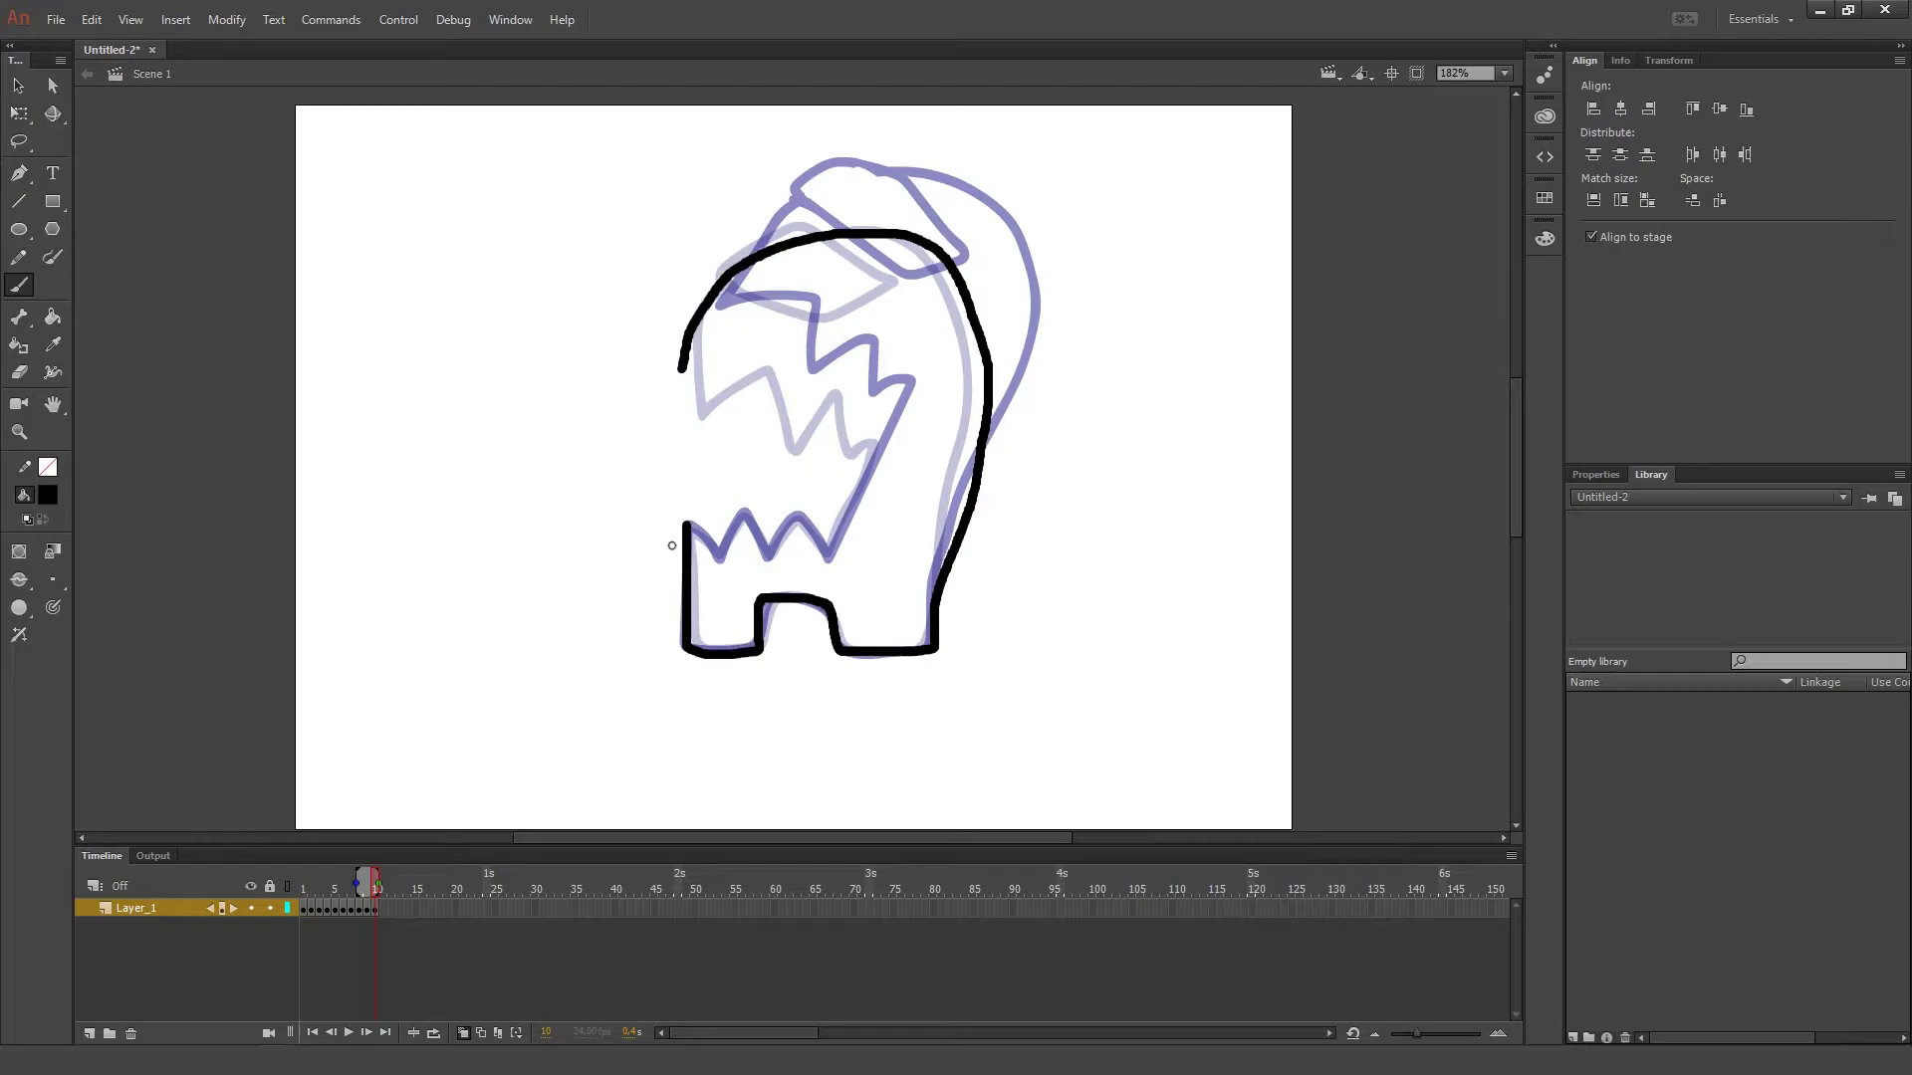
{"action": "left_click_drag", "start_coordinate": [681, 511], "coordinate": [724, 555]}
{"action": "mouse_move", "coordinate": [681, 377]}
{"action": "left_mouse_down"}
{"action": "mouse_move", "coordinate": [751, 308]}
{"action": "mouse_move", "coordinate": [782, 408]}
{"action": "mouse_move", "coordinate": [837, 355]}
{"action": "mouse_move", "coordinate": [846, 430]}
{"action": "mouse_move", "coordinate": [894, 386]}
{"action": "mouse_move", "coordinate": [832, 555]}
{"action": "mouse_move", "coordinate": [799, 523]}
{"action": "mouse_move", "coordinate": [772, 552]}
{"action": "mouse_move", "coordinate": [736, 513]}
{"action": "mouse_move", "coordinate": [719, 553]}
{"action": "left_mouse_up"}
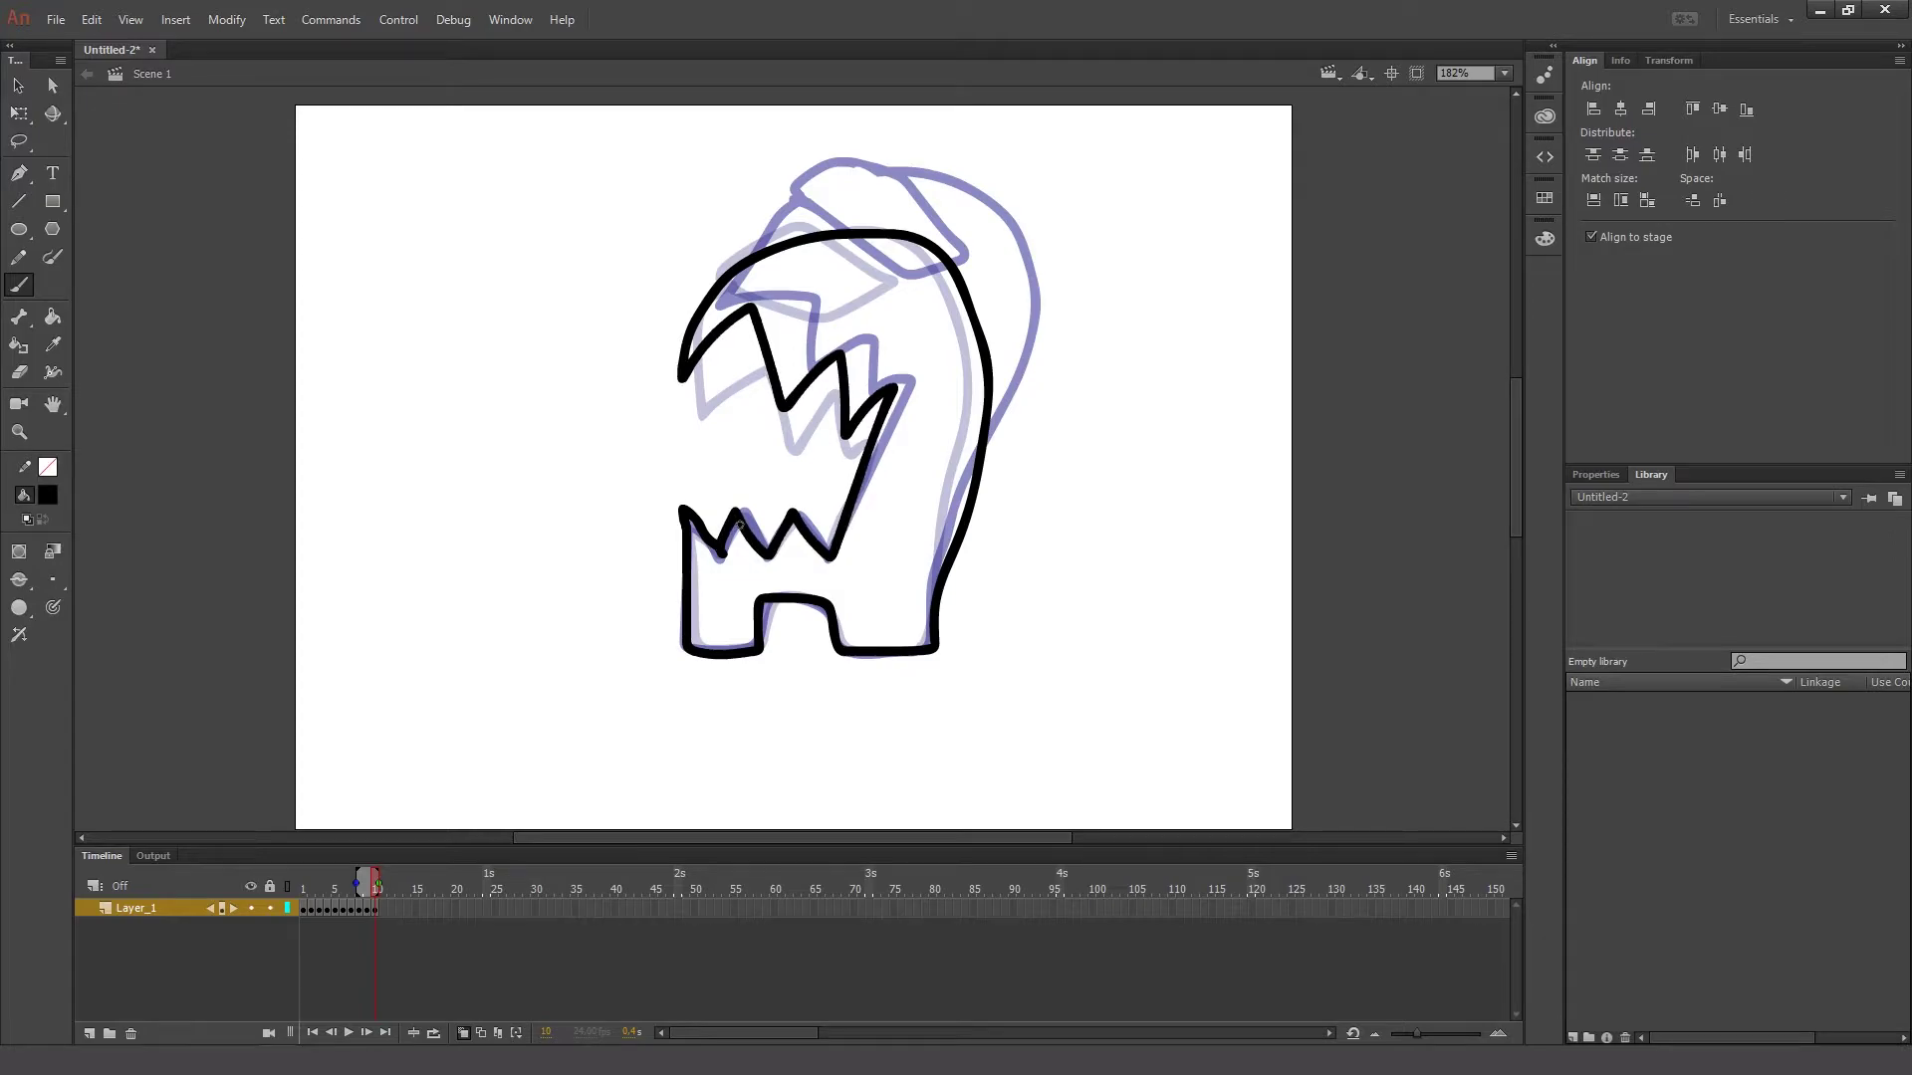
{"action": "mouse_move", "coordinate": [738, 271]}
{"action": "left_mouse_down"}
{"action": "mouse_move", "coordinate": [845, 298]}
{"action": "mouse_move", "coordinate": [890, 279]}
{"action": "mouse_move", "coordinate": [842, 232]}
{"action": "mouse_move", "coordinate": [734, 250]}
{"action": "mouse_move", "coordinate": [735, 275]}
{"action": "left_mouse_up"}
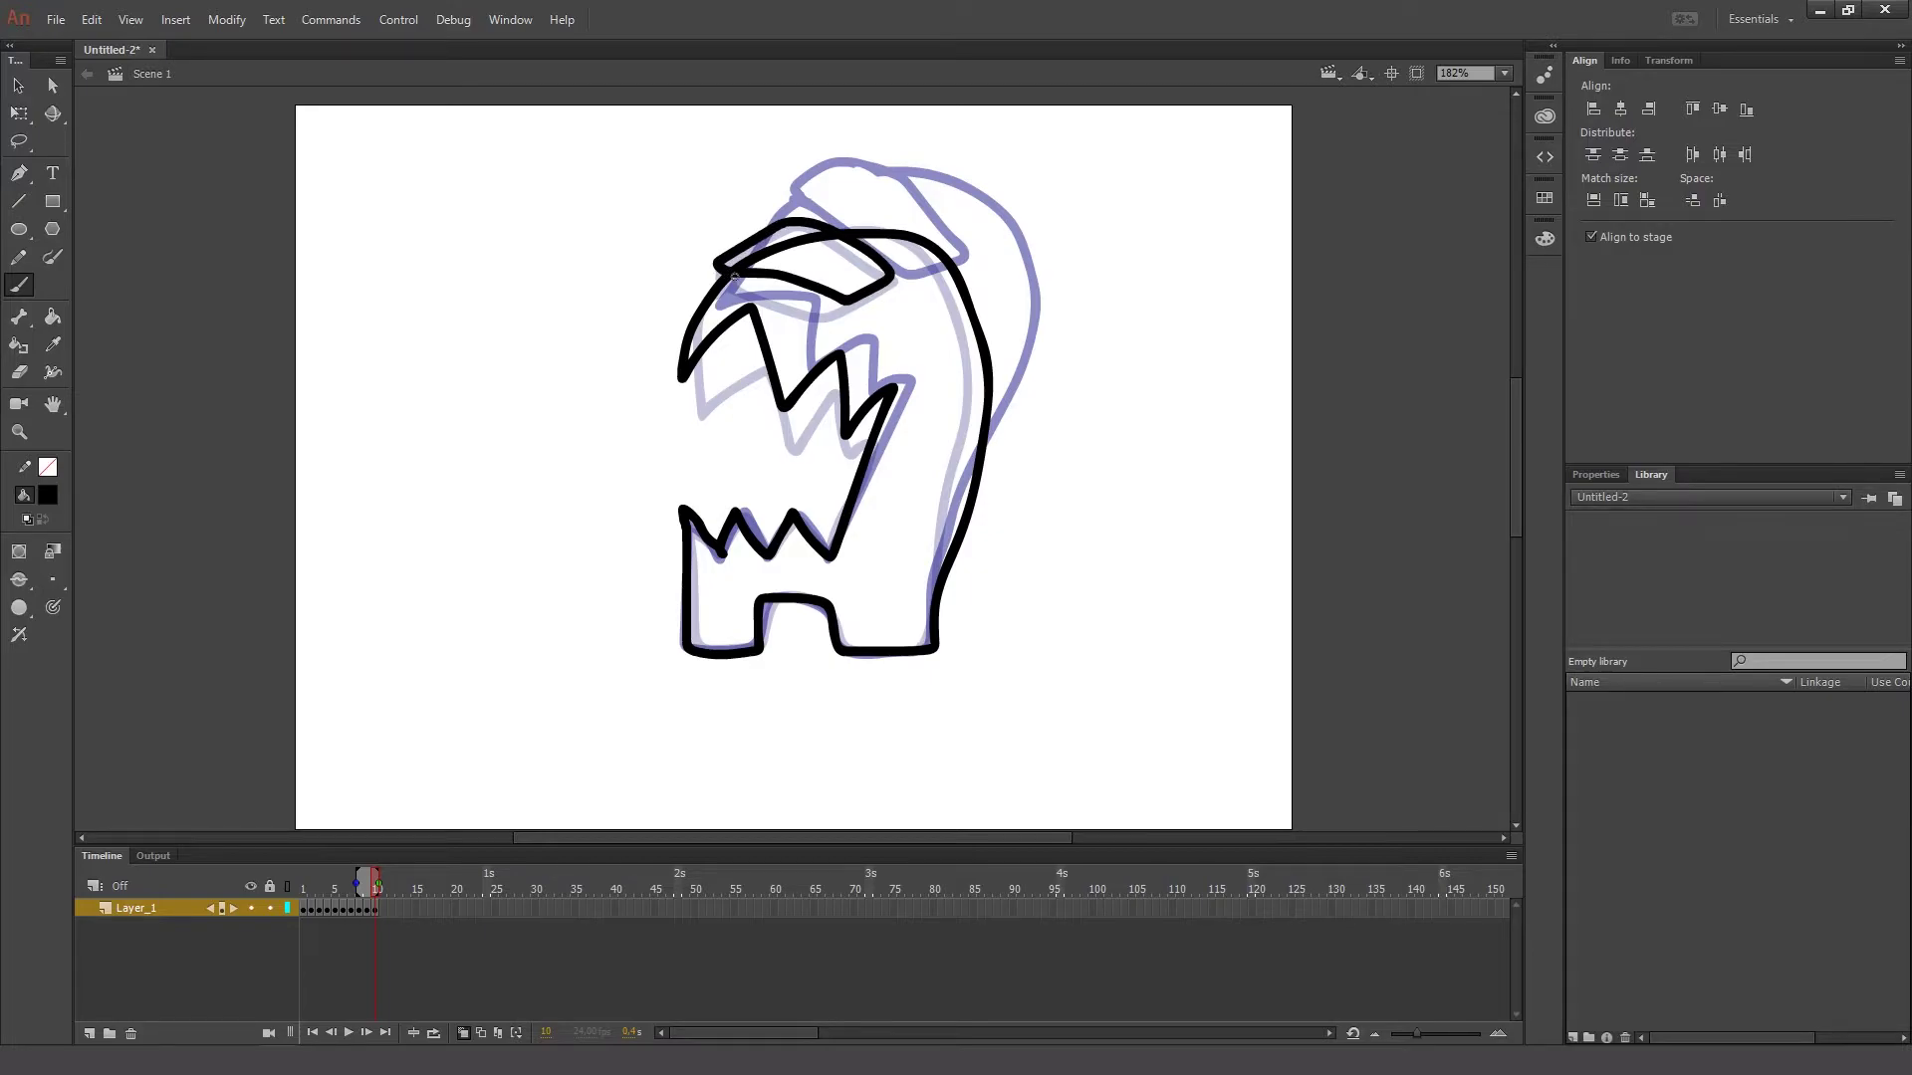
- Erase the head outline inside frame 10's visor and play the animation
{"action": "key", "text": "e"}
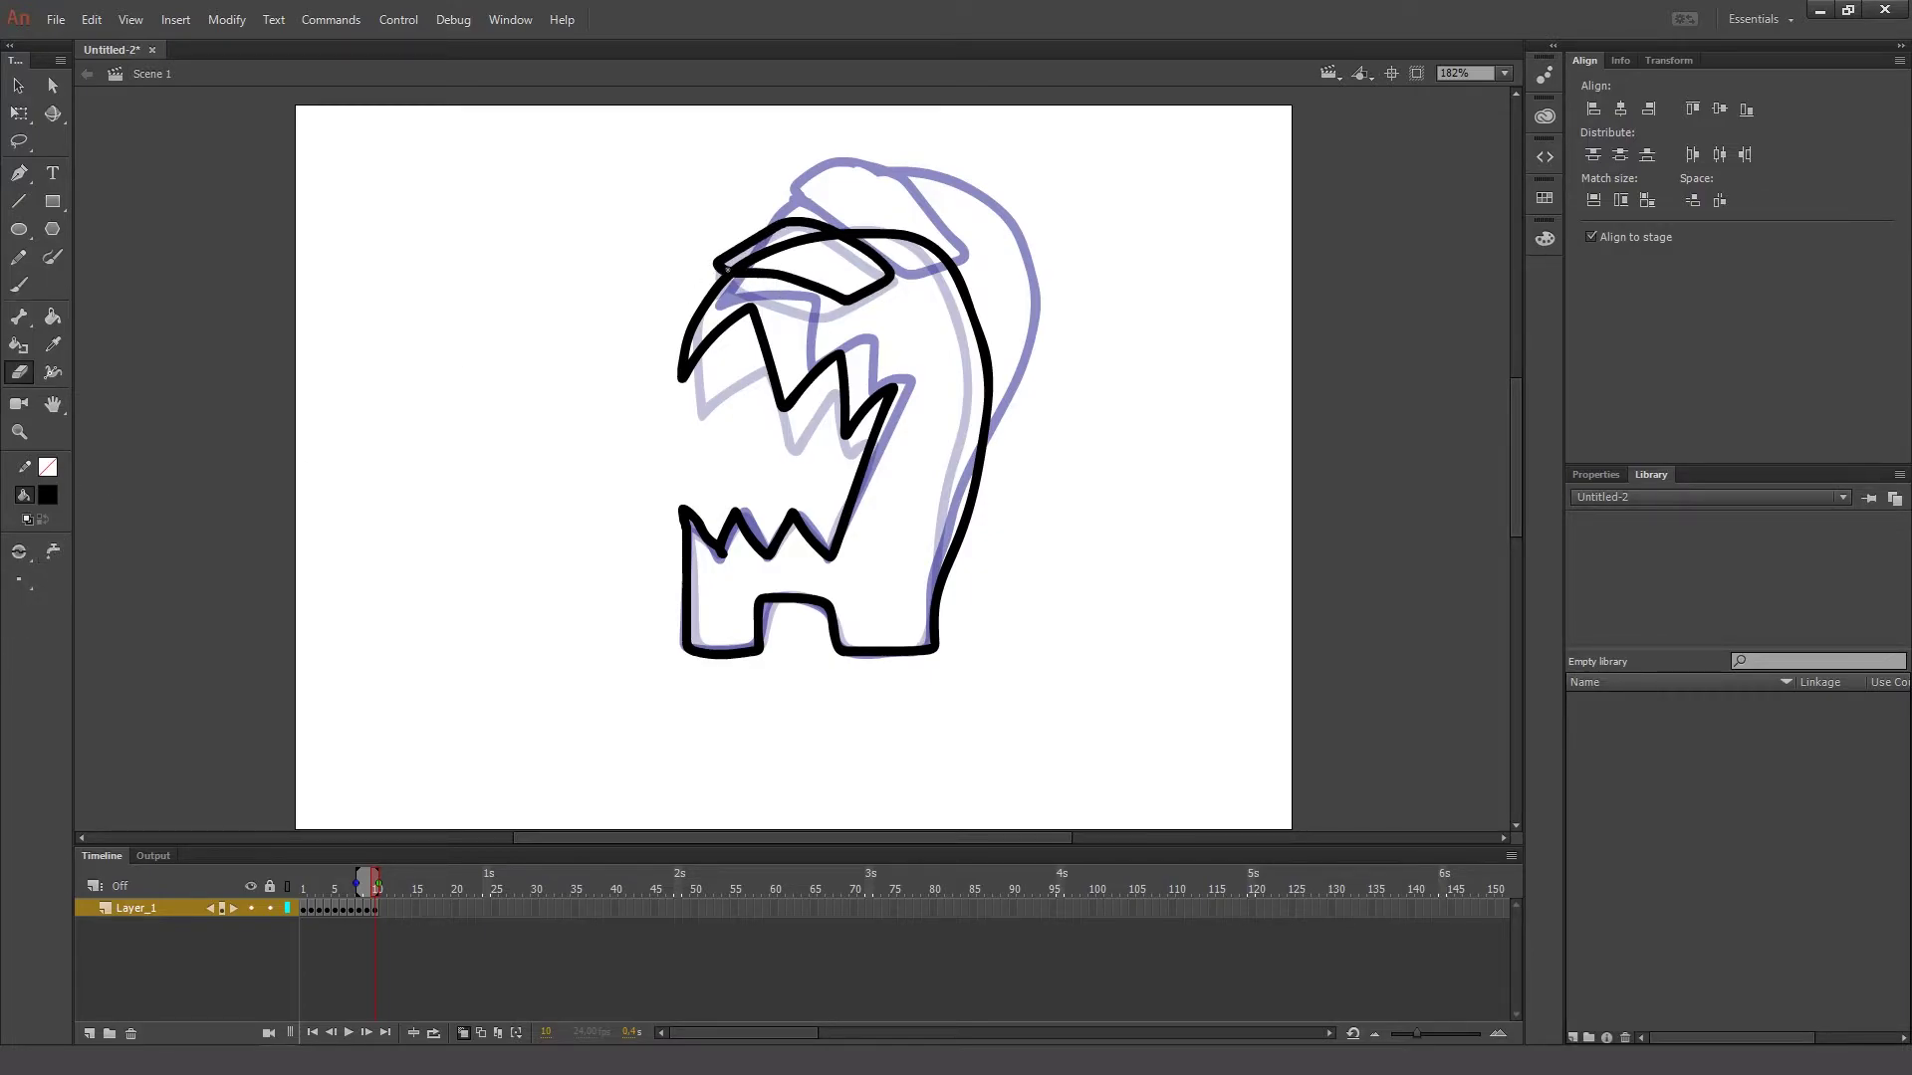
{"action": "left_click_drag", "start_coordinate": [758, 267], "coordinate": [847, 252]}
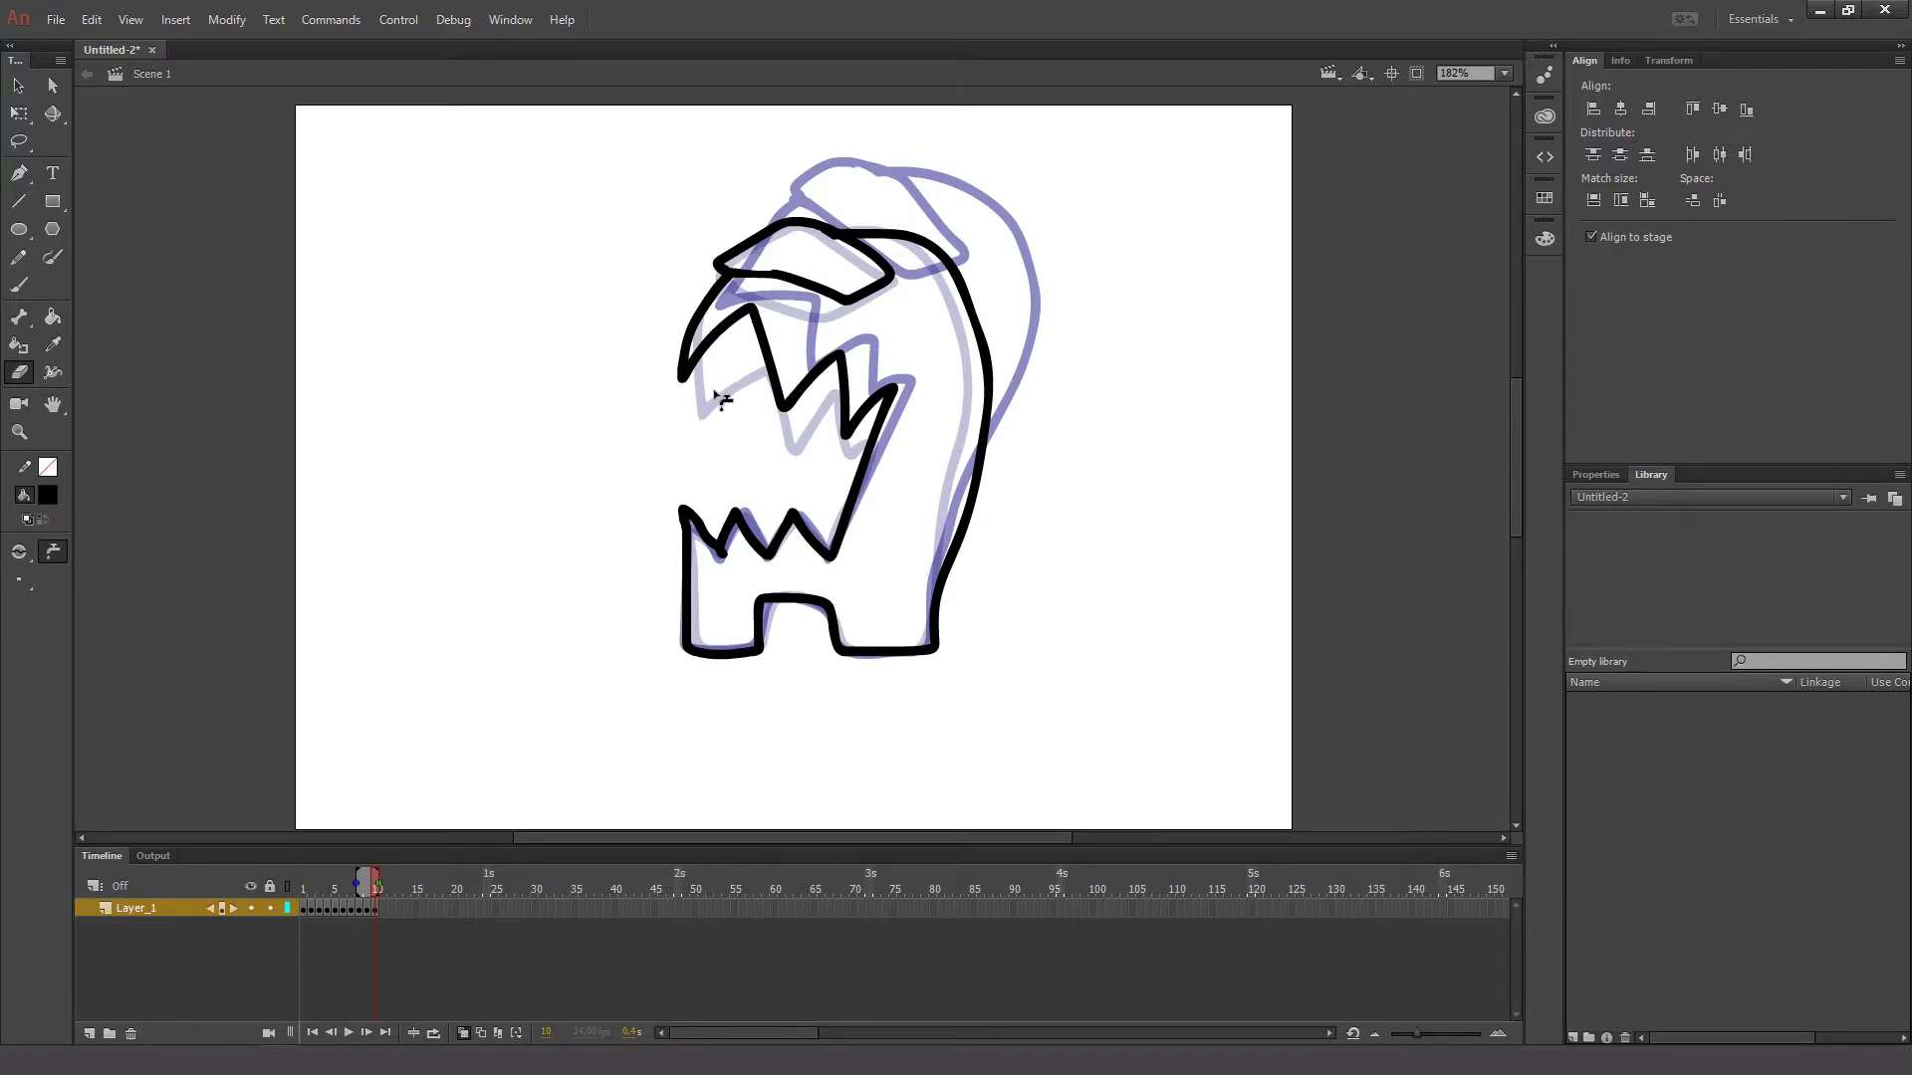
{"action": "key", "text": "Return"}
{"action": "key", "text": "Return"}
- Add a blank keyframe at frame 11, draw the legs and lower sides, and mark frame 1's head height using extended onion skinning
{"action": "key", "text": "F7"}
{"action": "left_click", "coordinate": [19, 285]}
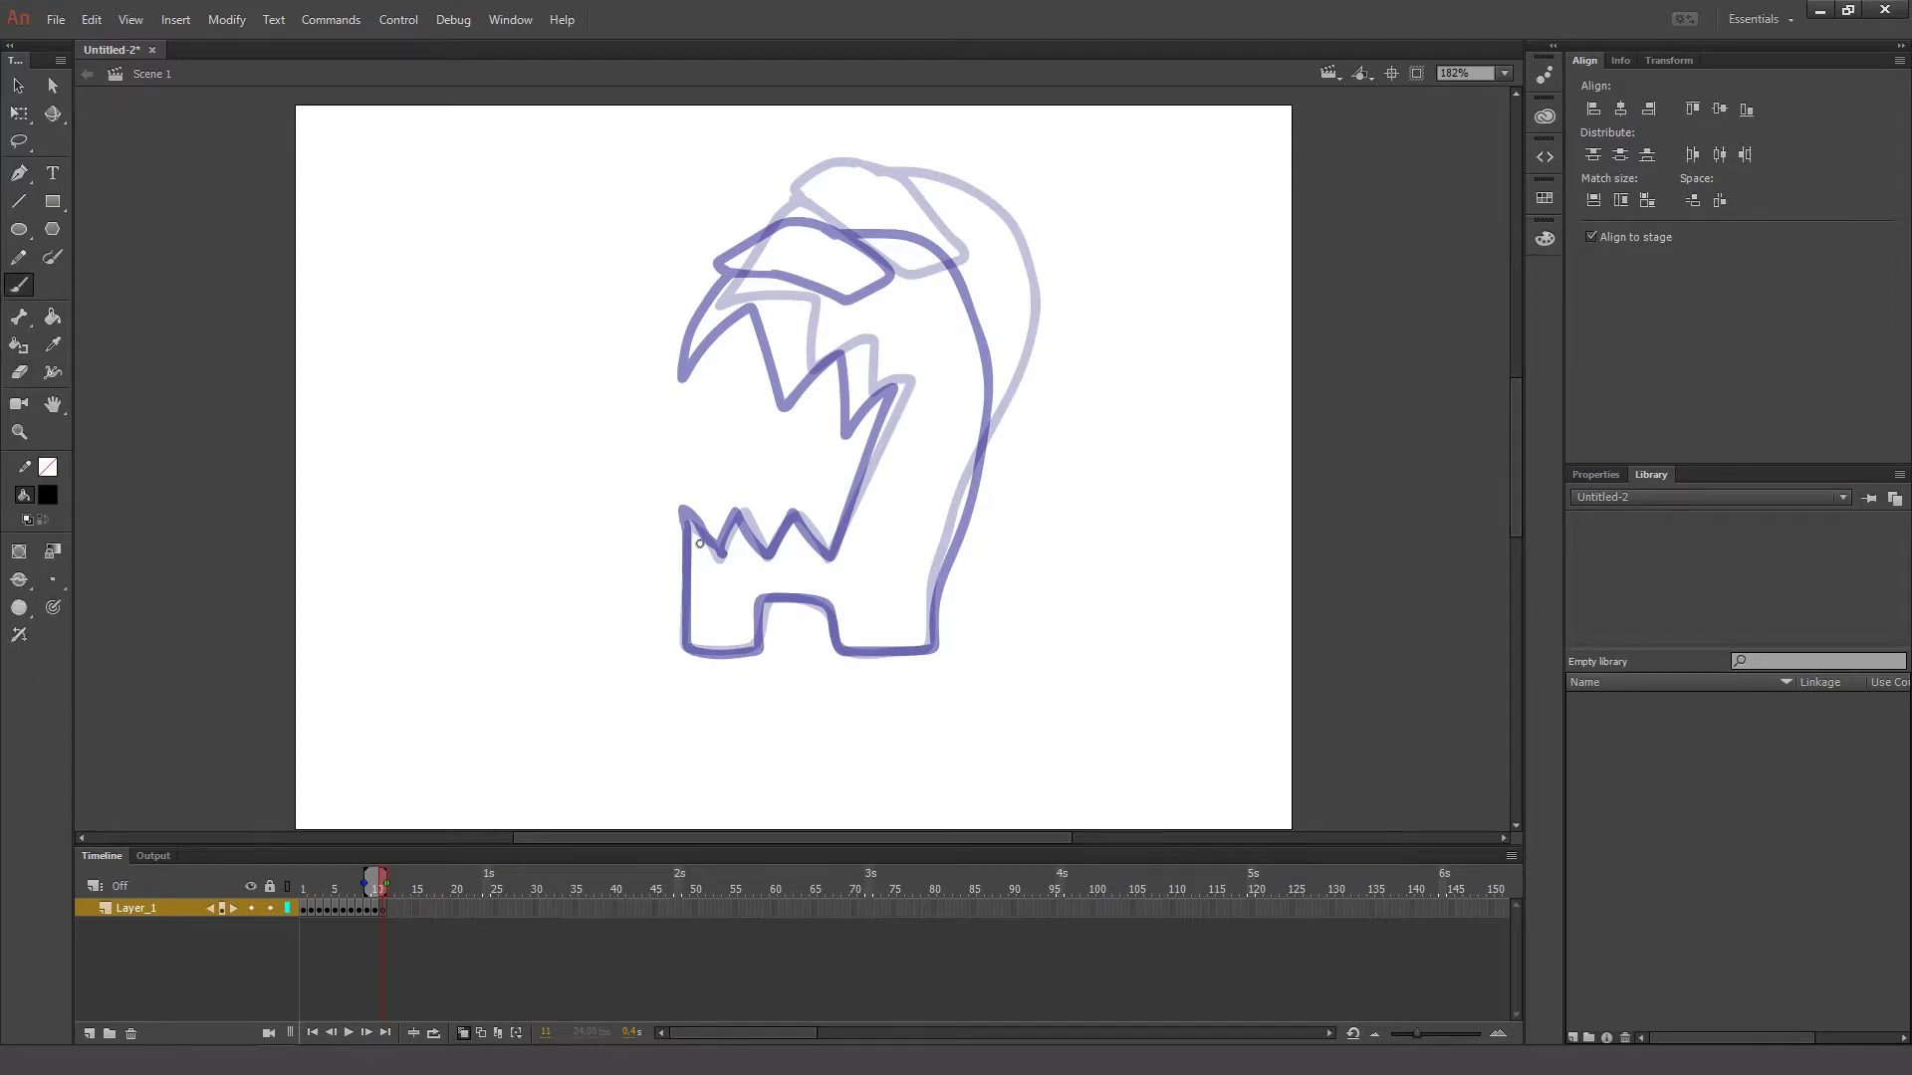
{"action": "mouse_move", "coordinate": [683, 531]}
{"action": "left_mouse_down"}
{"action": "mouse_move", "coordinate": [689, 652]}
{"action": "mouse_move", "coordinate": [752, 652]}
{"action": "mouse_move", "coordinate": [762, 602]}
{"action": "mouse_move", "coordinate": [827, 607]}
{"action": "mouse_move", "coordinate": [838, 645]}
{"action": "mouse_move", "coordinate": [925, 650]}
{"action": "mouse_move", "coordinate": [951, 492]}
{"action": "left_mouse_up"}
{"action": "left_click_drag", "start_coordinate": [366, 884], "coordinate": [275, 881]}
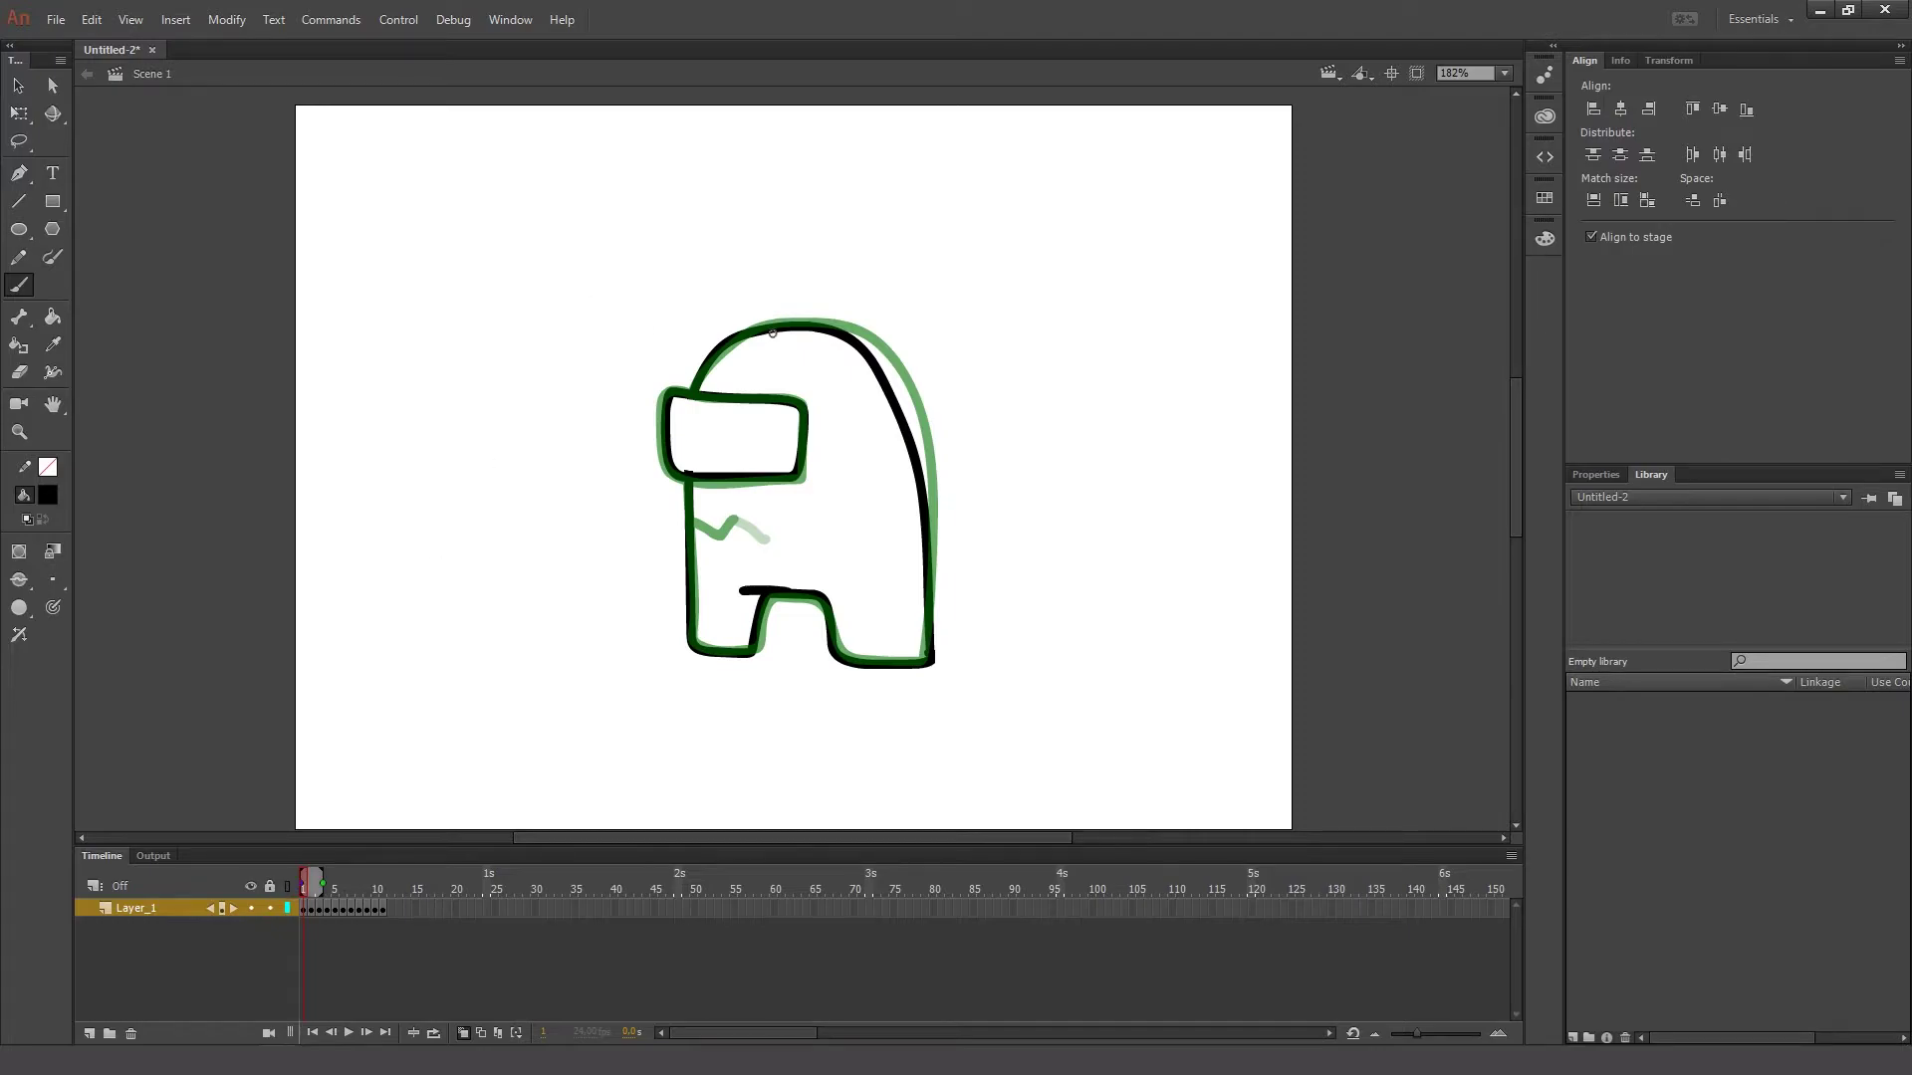
{"action": "left_click", "coordinate": [384, 898]}
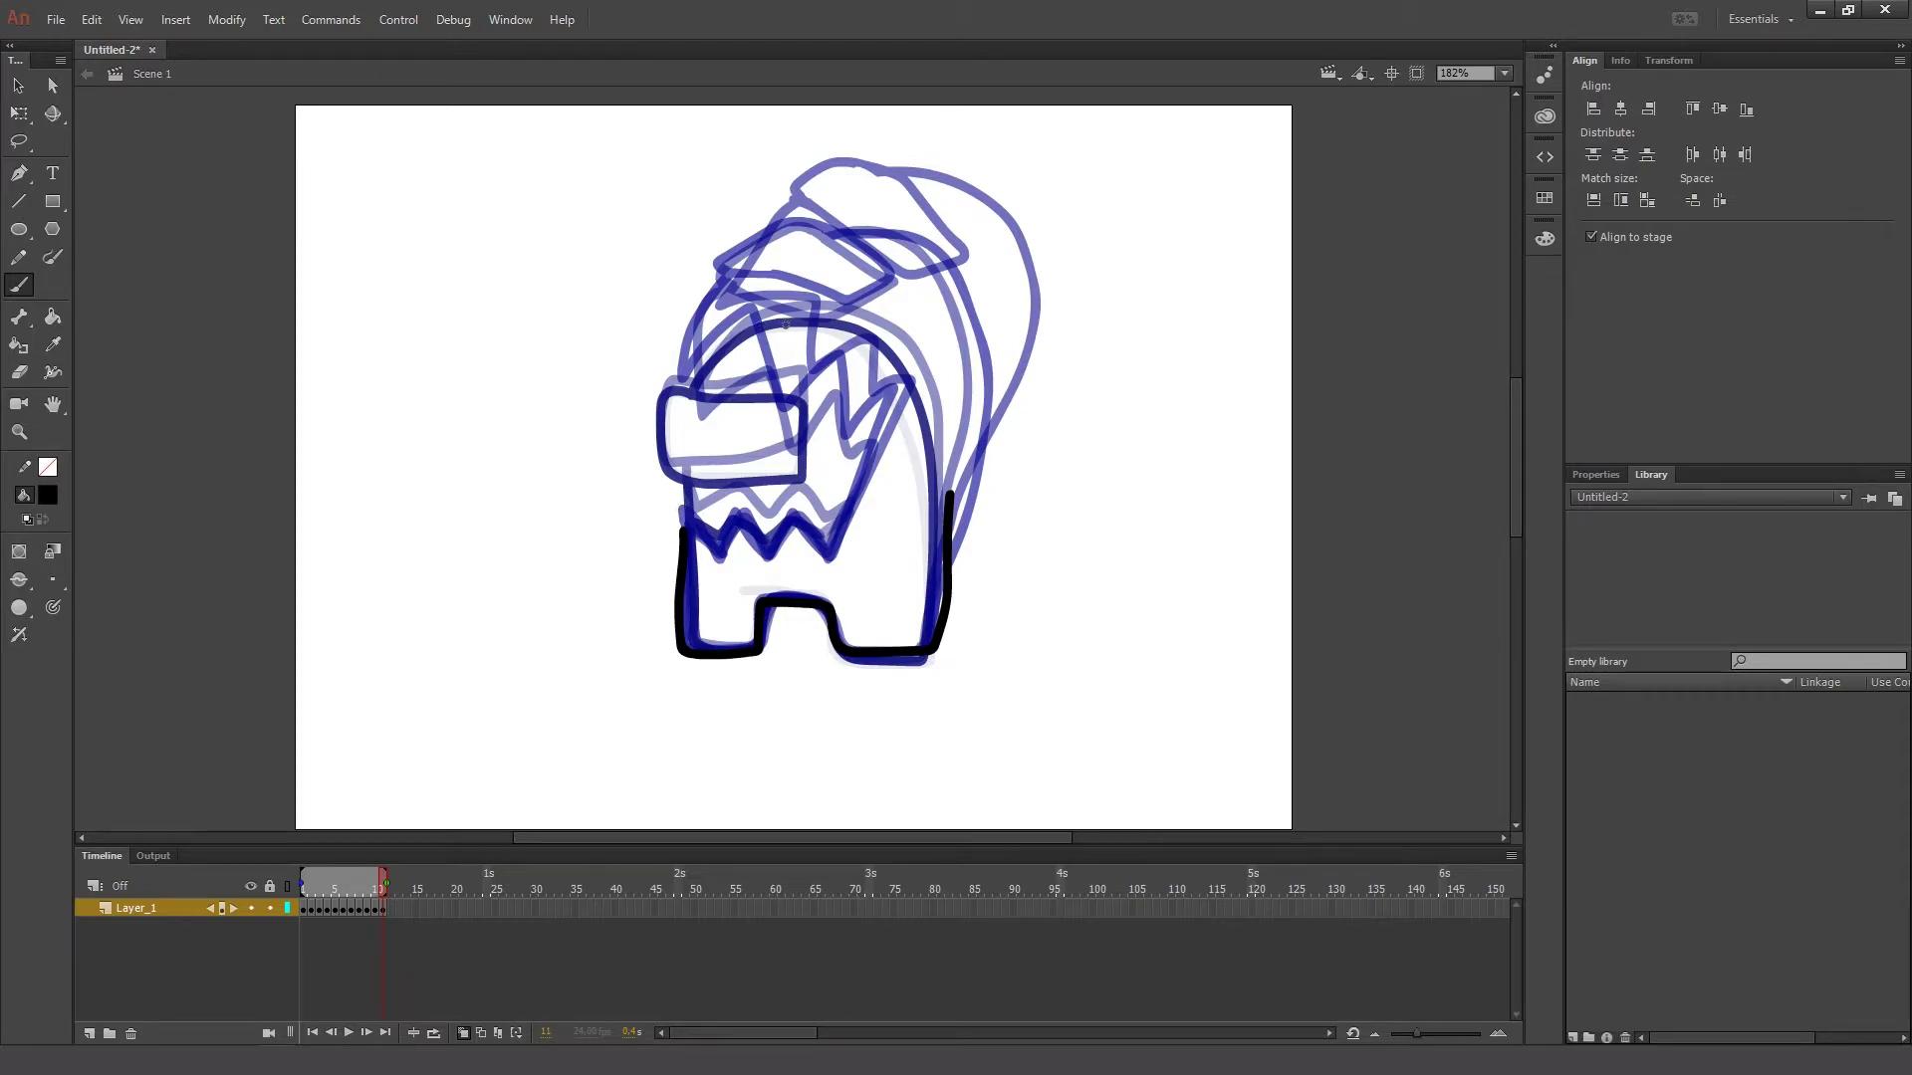
{"action": "left_click_drag", "start_coordinate": [781, 325], "coordinate": [809, 329]}
{"action": "left_click_drag", "start_coordinate": [303, 880], "coordinate": [371, 884]}
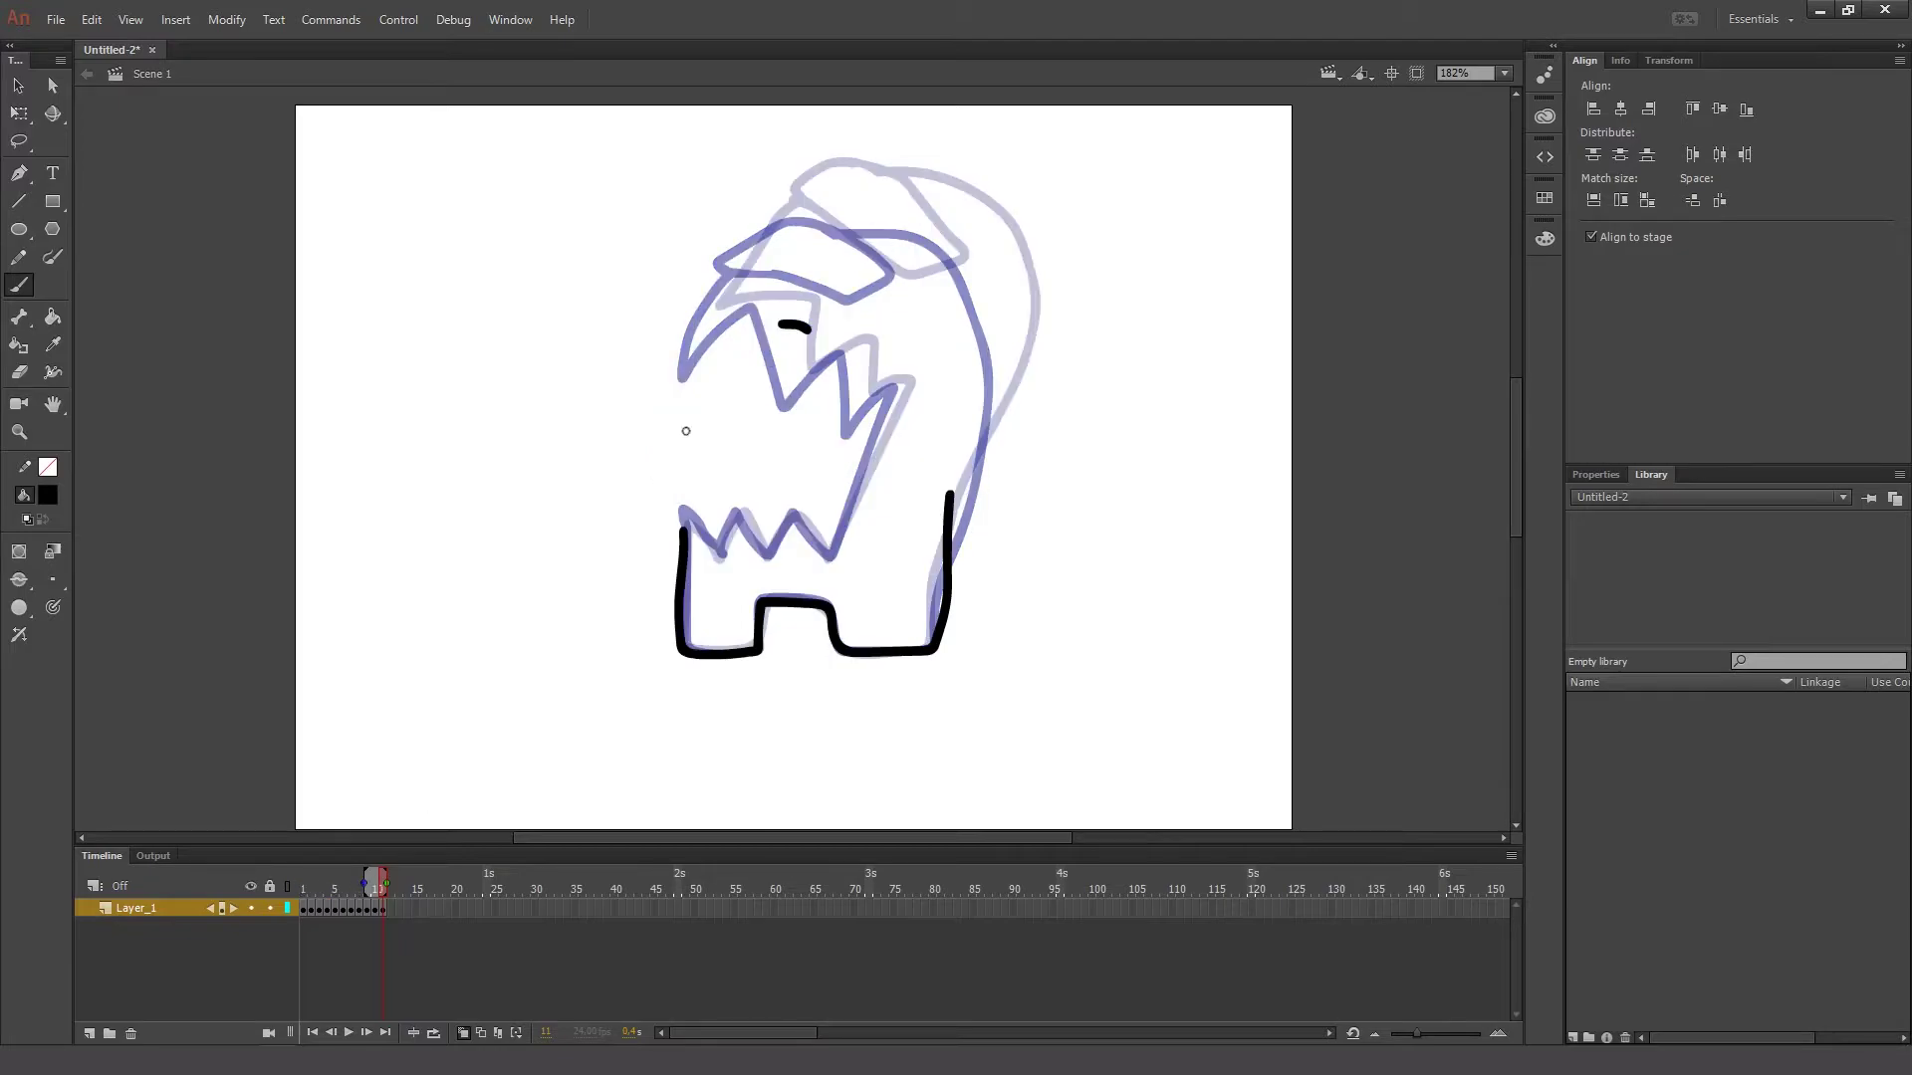
- Draw frame 11's rounded head closing over the jagged teeth, with a narrow slanted visor across the front
{"action": "mouse_move", "coordinate": [791, 324]}
{"action": "left_mouse_down"}
{"action": "mouse_move", "coordinate": [703, 359]}
{"action": "mouse_move", "coordinate": [664, 446]}
{"action": "mouse_move", "coordinate": [663, 533]}
{"action": "mouse_move", "coordinate": [688, 511]}
{"action": "mouse_move", "coordinate": [721, 549]}
{"action": "mouse_move", "coordinate": [742, 504]}
{"action": "mouse_move", "coordinate": [763, 547]}
{"action": "mouse_move", "coordinate": [791, 506]}
{"action": "mouse_move", "coordinate": [835, 560]}
{"action": "left_mouse_up"}
{"action": "mouse_move", "coordinate": [789, 319]}
{"action": "left_mouse_down"}
{"action": "mouse_move", "coordinate": [883, 372]}
{"action": "mouse_move", "coordinate": [951, 500]}
{"action": "left_mouse_up"}
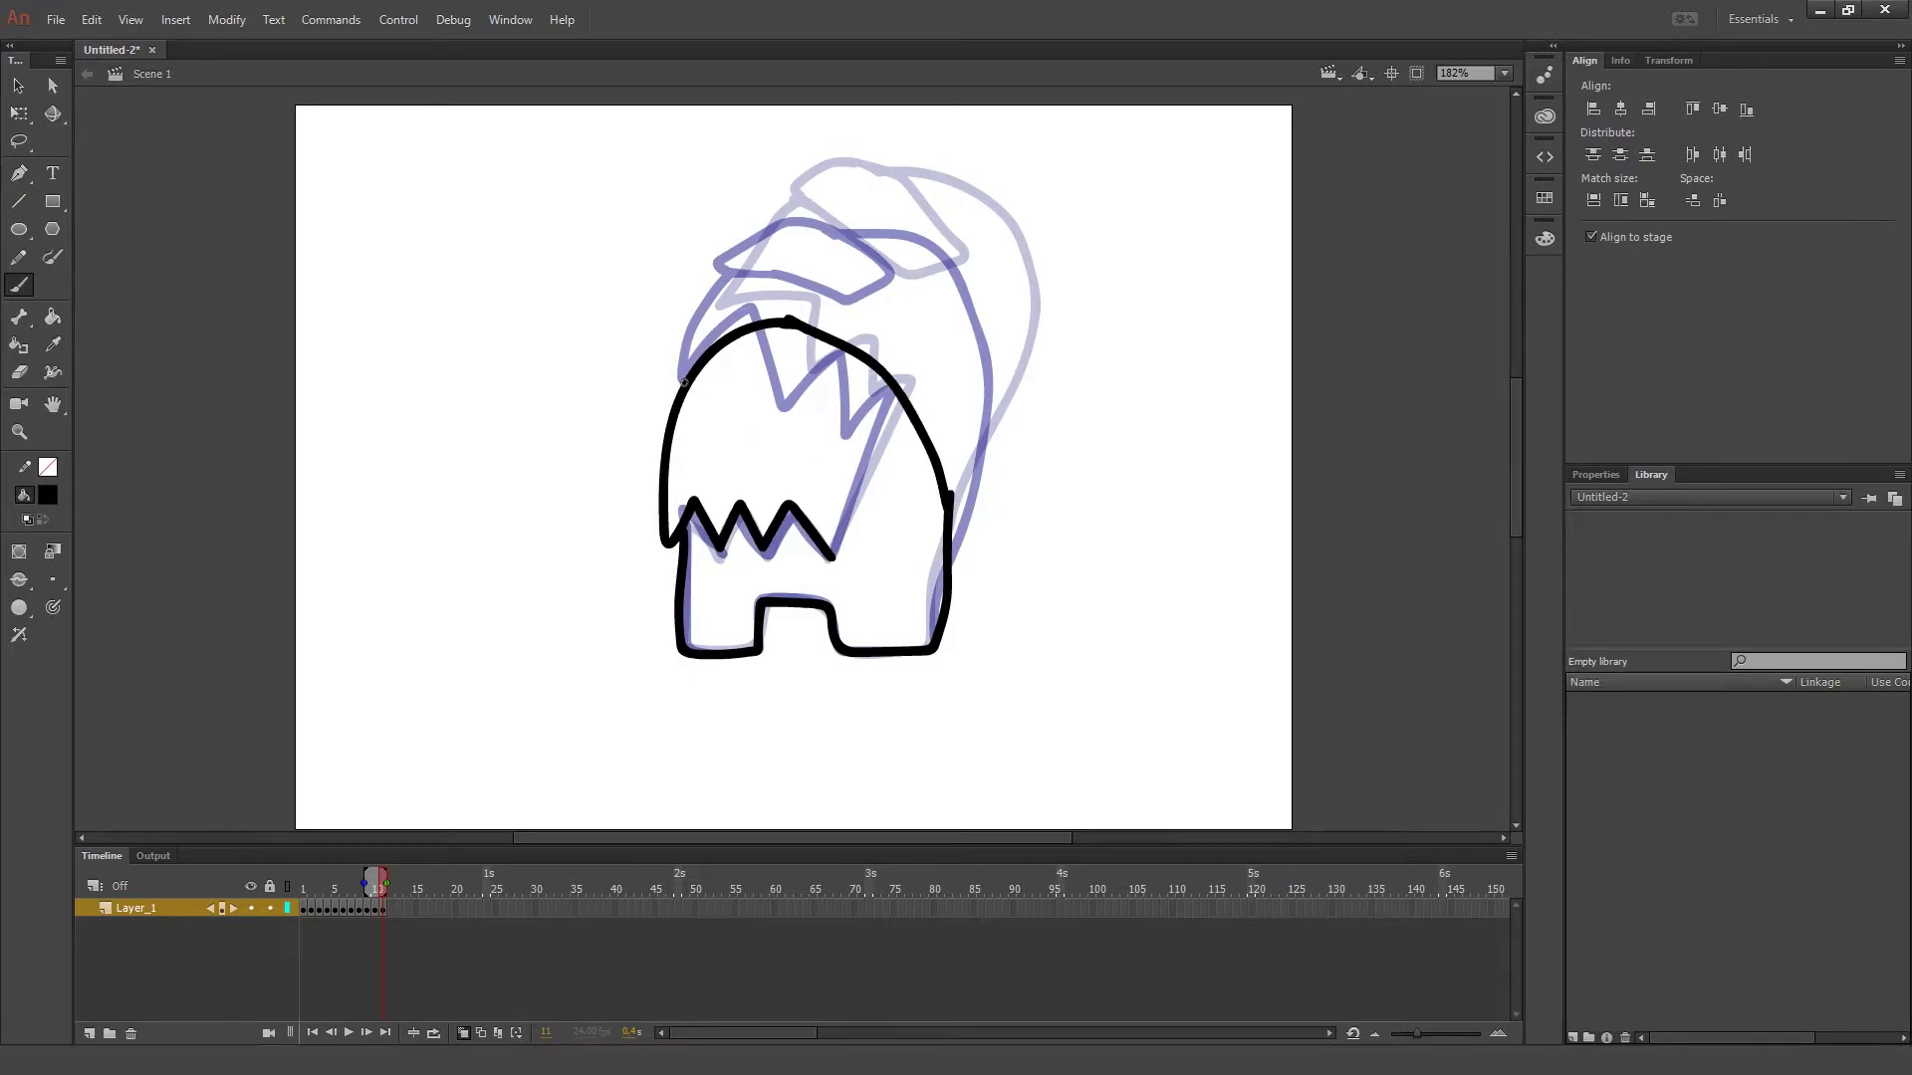
{"action": "left_click_drag", "start_coordinate": [681, 398], "coordinate": [789, 369]}
{"action": "mouse_move", "coordinate": [666, 452]}
{"action": "left_mouse_down"}
{"action": "mouse_move", "coordinate": [789, 407]}
{"action": "mouse_move", "coordinate": [789, 368]}
{"action": "left_mouse_up"}
{"action": "left_click_drag", "start_coordinate": [672, 395], "coordinate": [661, 448]}
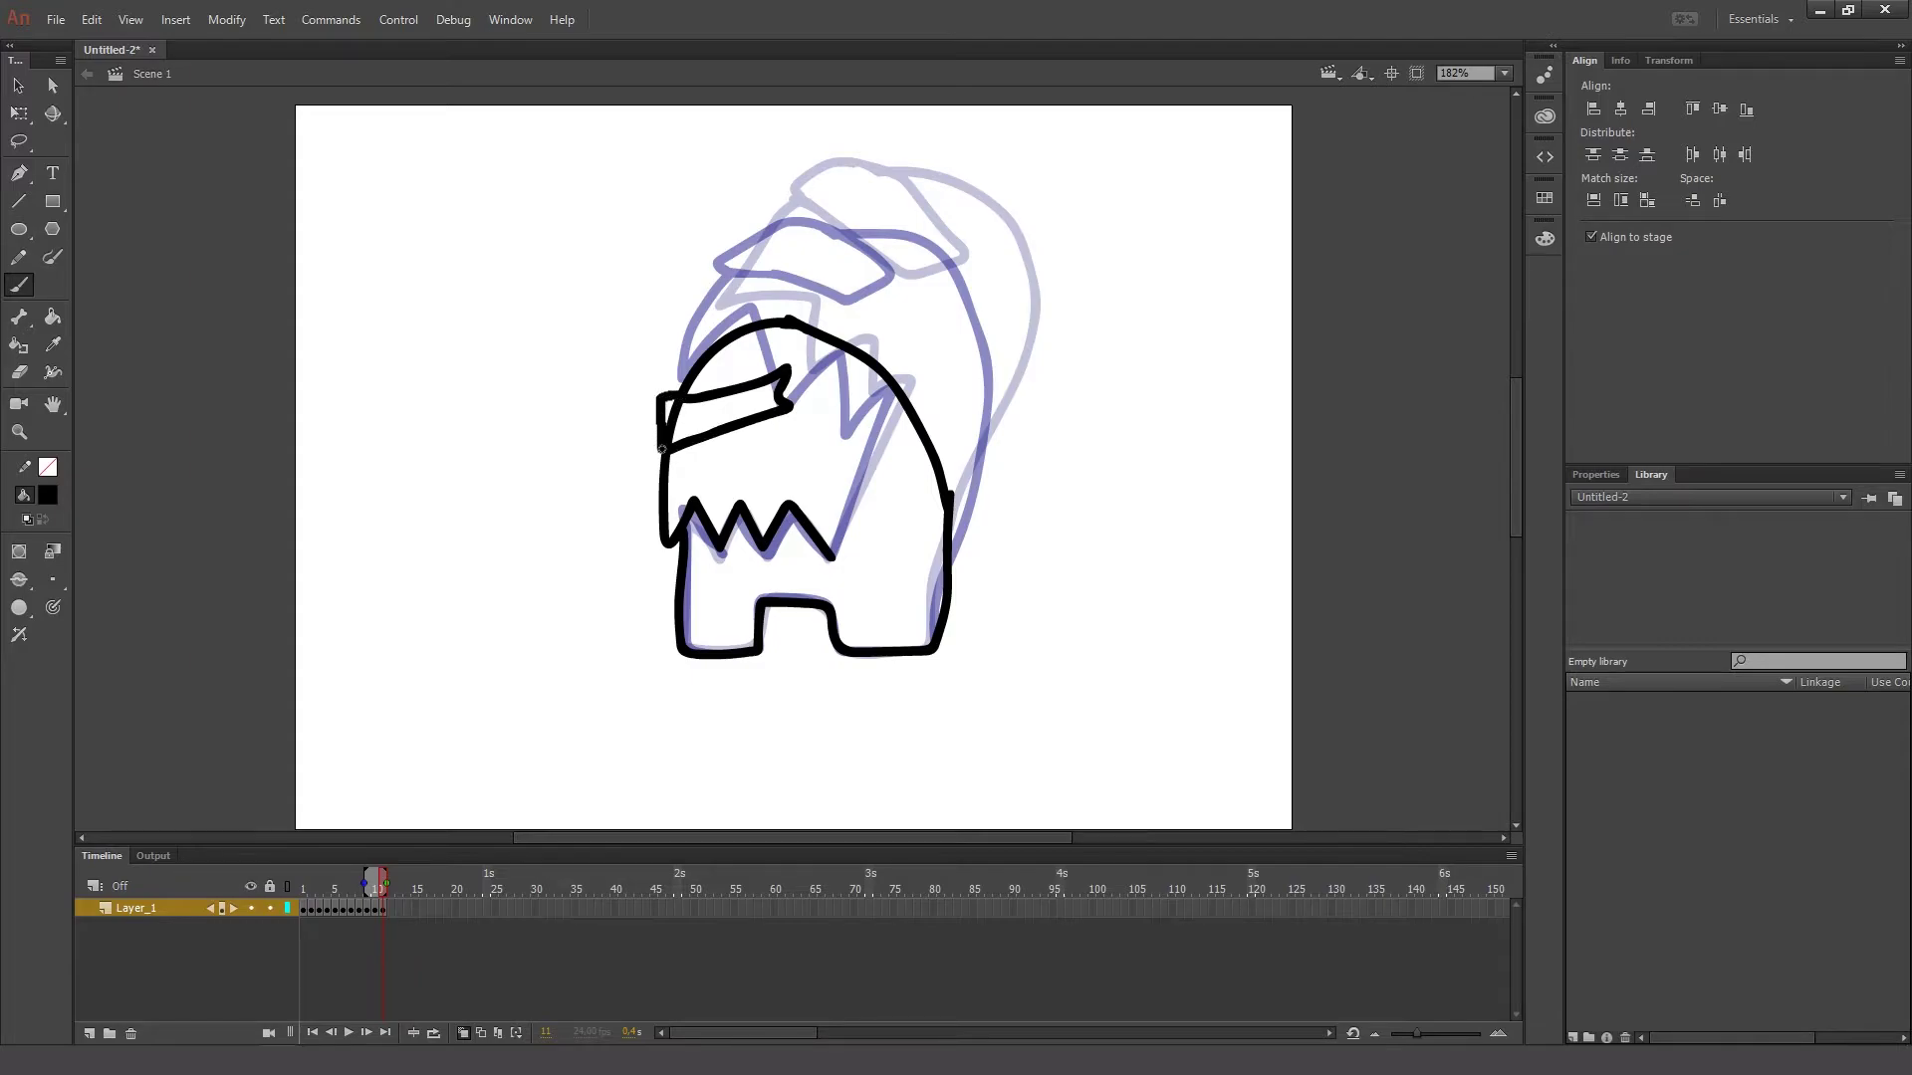
- Erase the head outline inside frame 11's visor and play the animation
{"action": "left_click", "coordinate": [19, 371]}
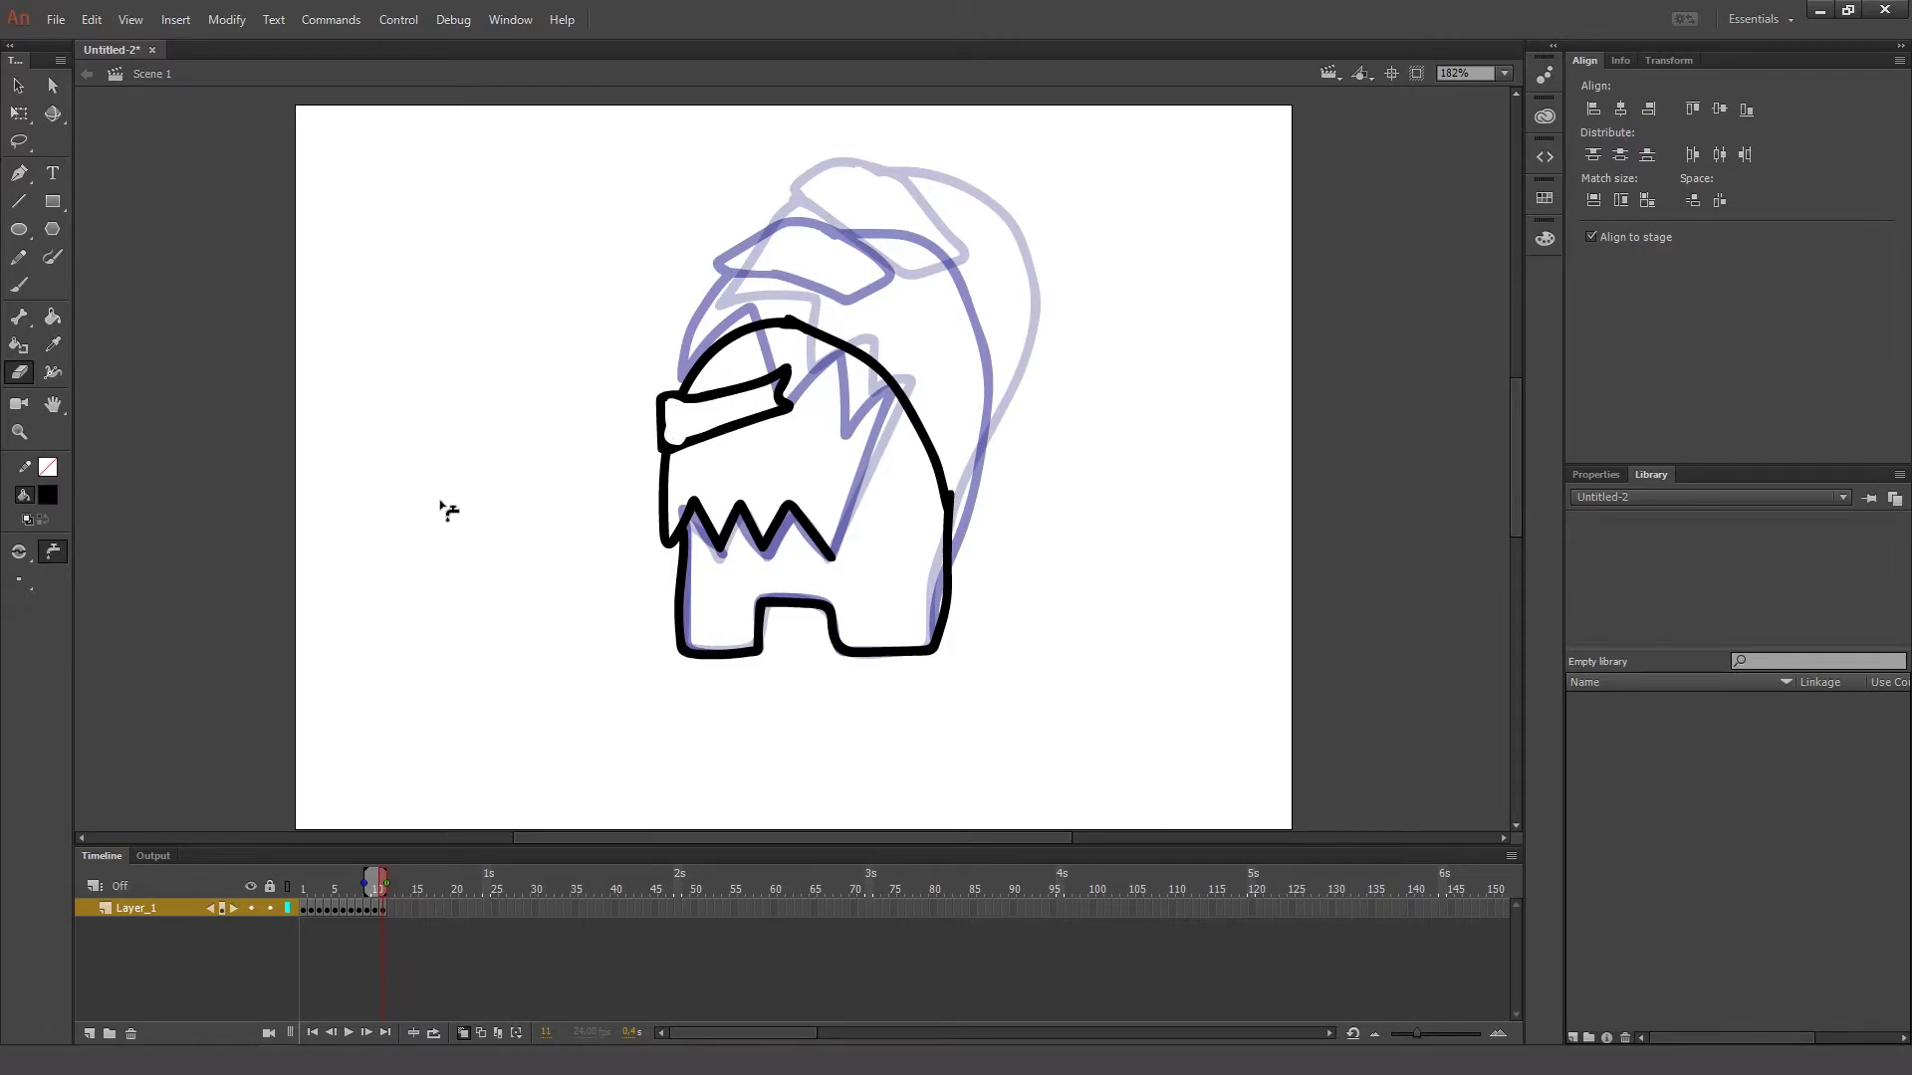
{"action": "key", "text": "Return"}
{"action": "key", "text": "Return"}
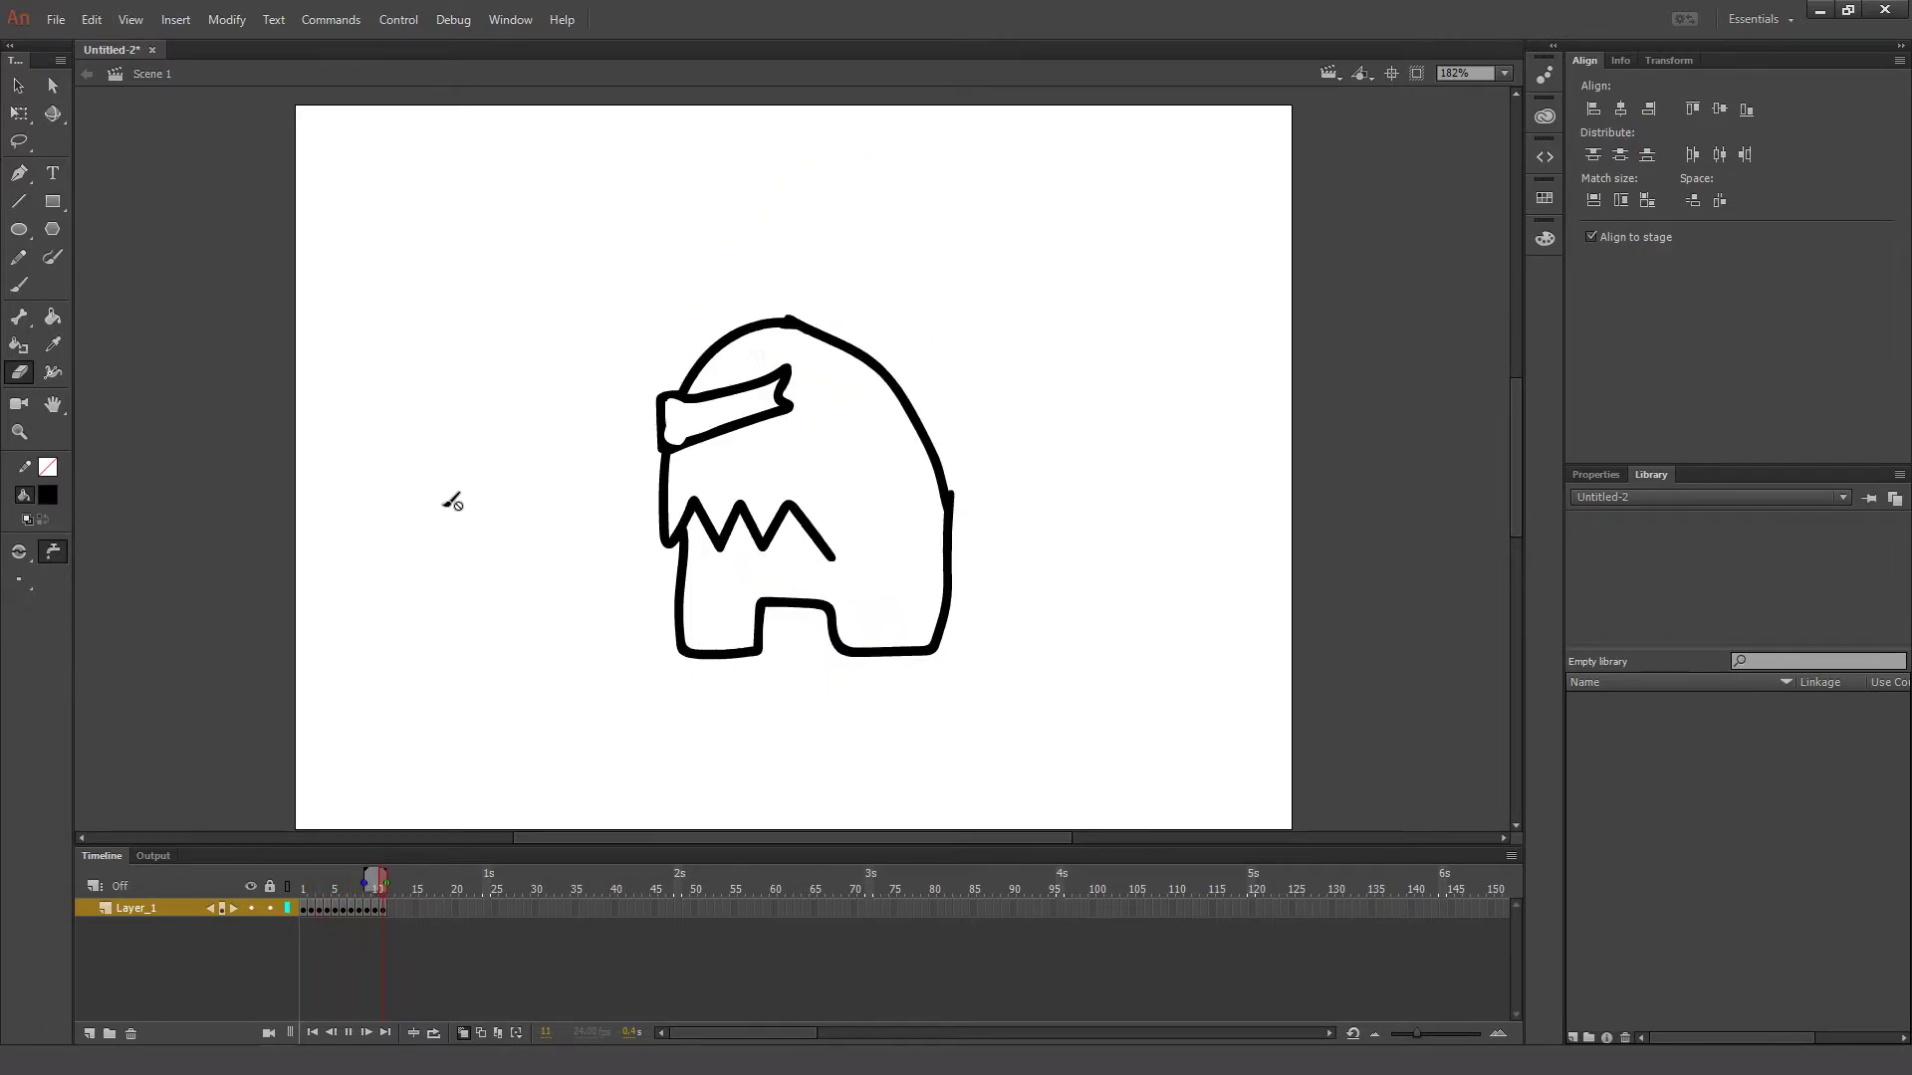
{"action": "key", "text": "Return"}
{"action": "key", "text": "Return"}
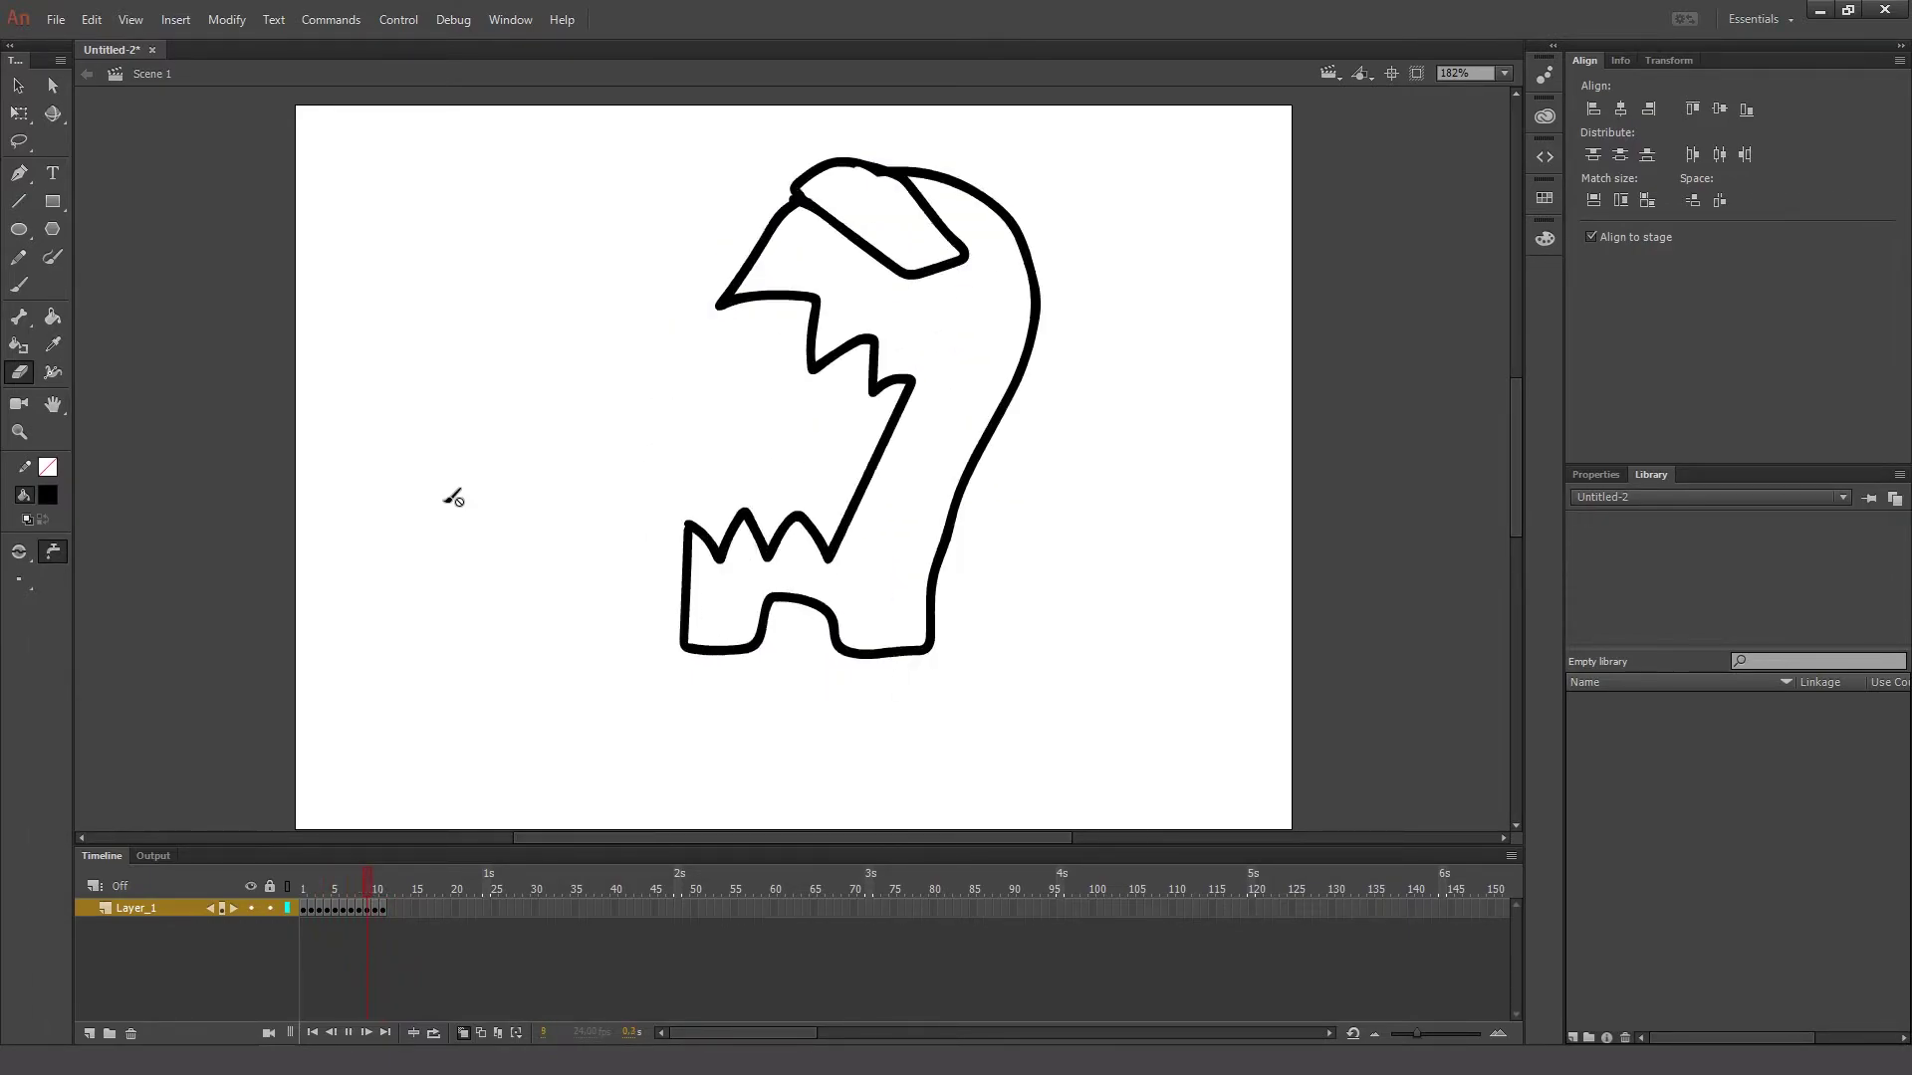
- Copy frame 1's drawing in place into a new blank keyframe at frame 12 and play the animation
{"action": "left_click", "coordinate": [304, 909]}
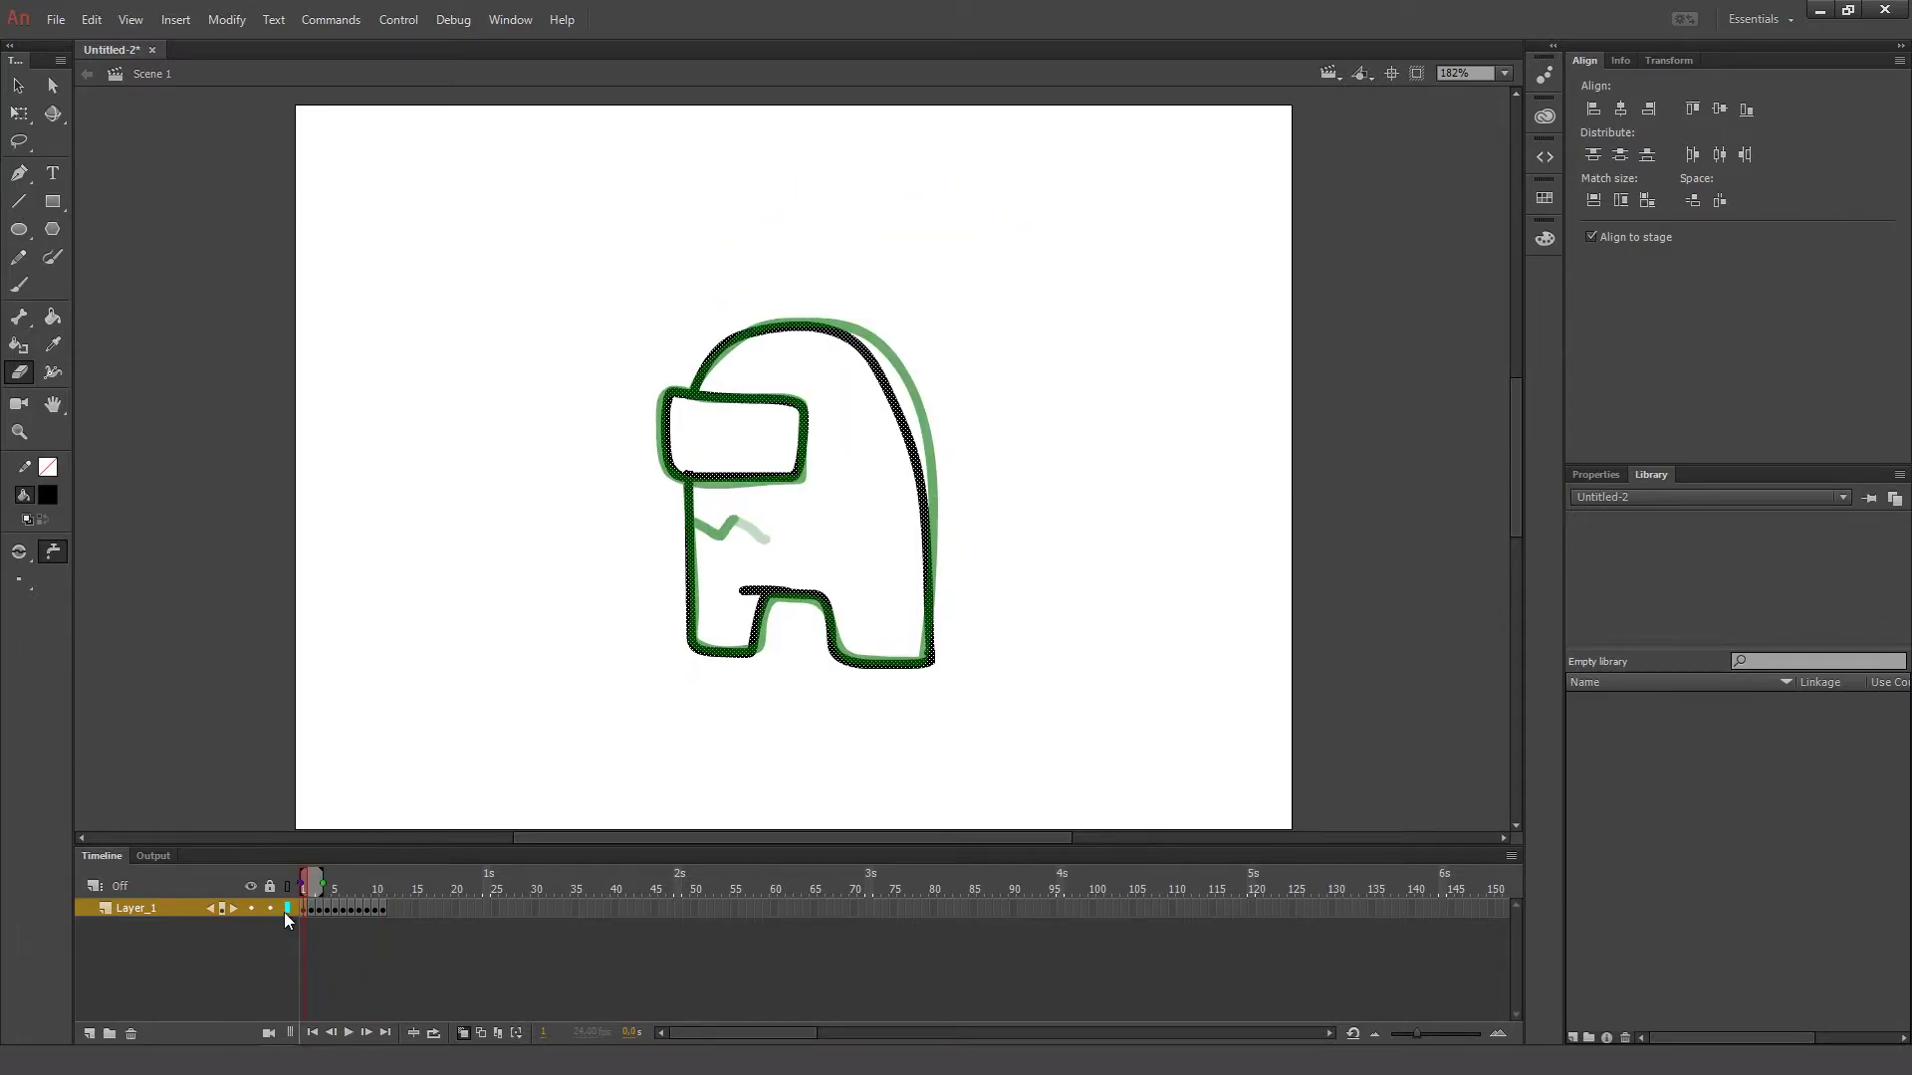
{"action": "left_click_drag", "start_coordinate": [315, 910], "coordinate": [335, 913]}
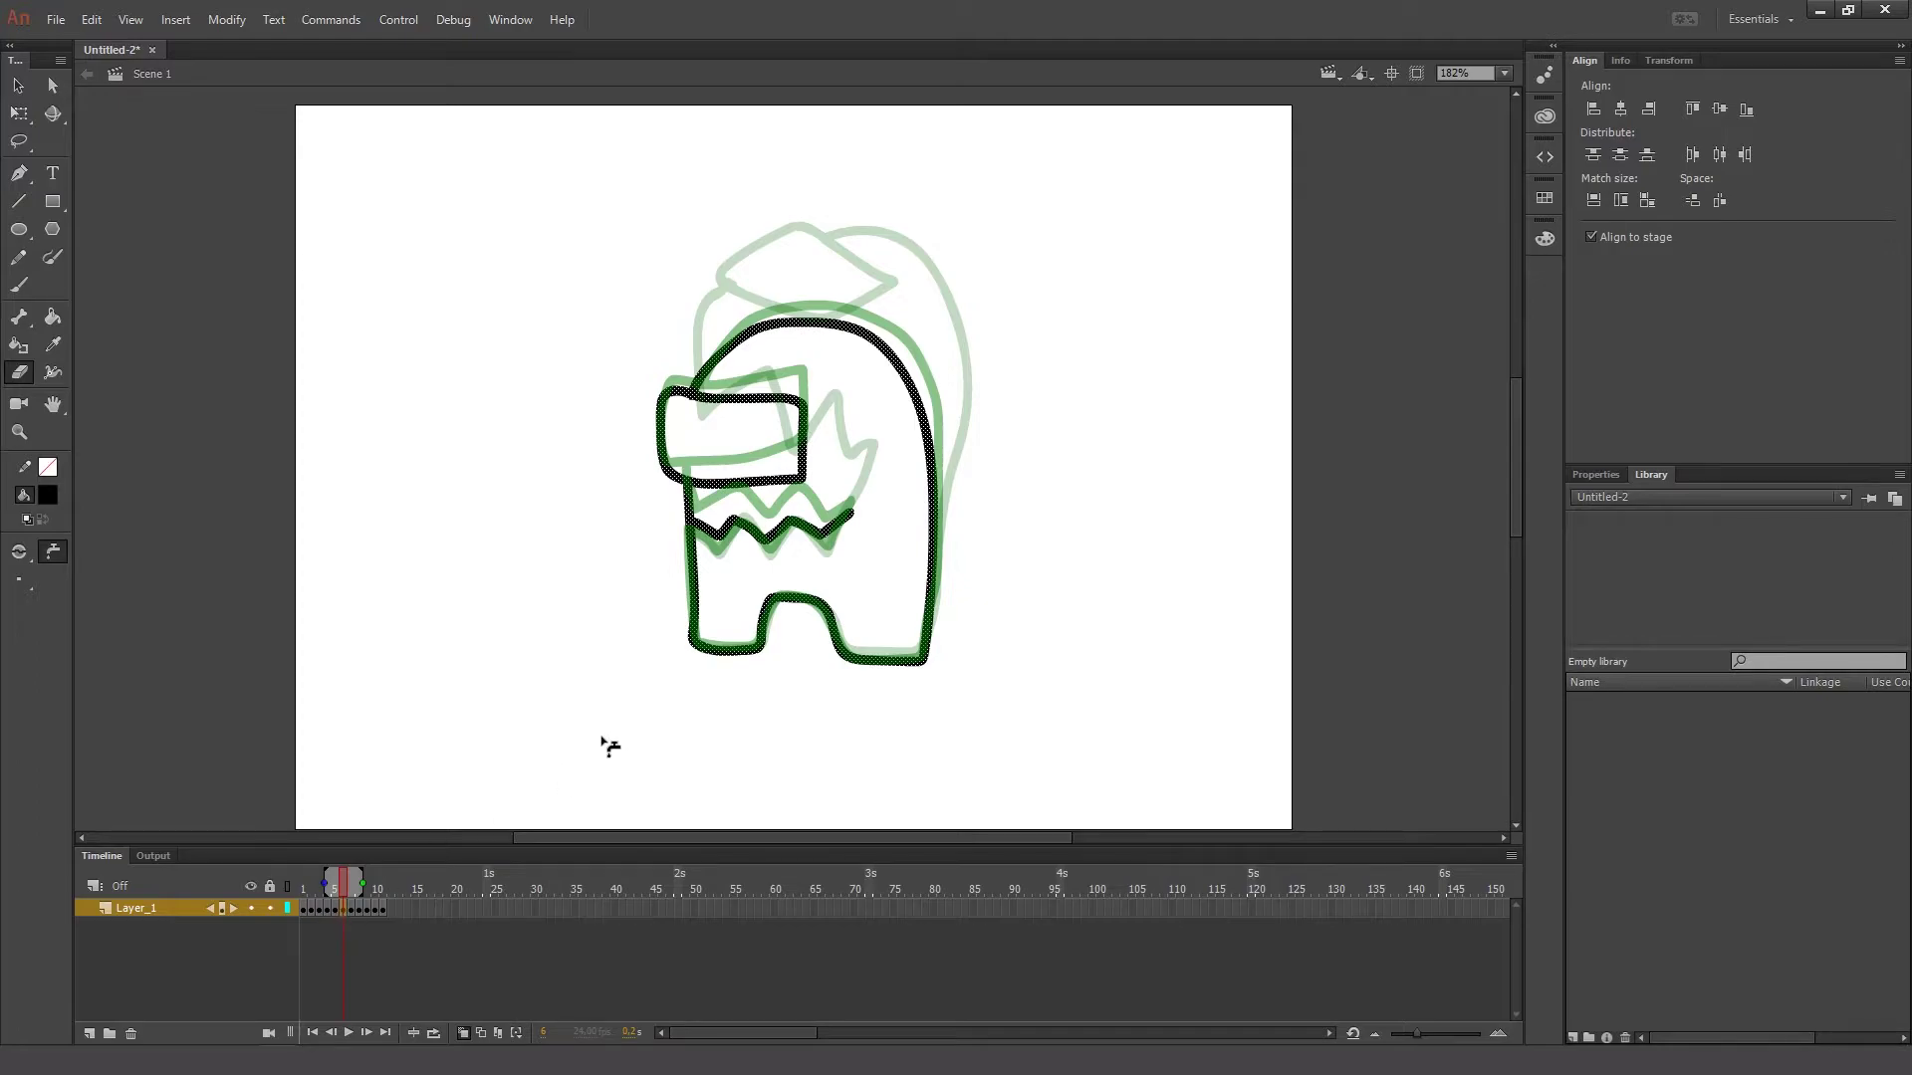
{"action": "left_click_drag", "start_coordinate": [349, 917], "coordinate": [351, 913]}
{"action": "left_click", "coordinate": [306, 914]}
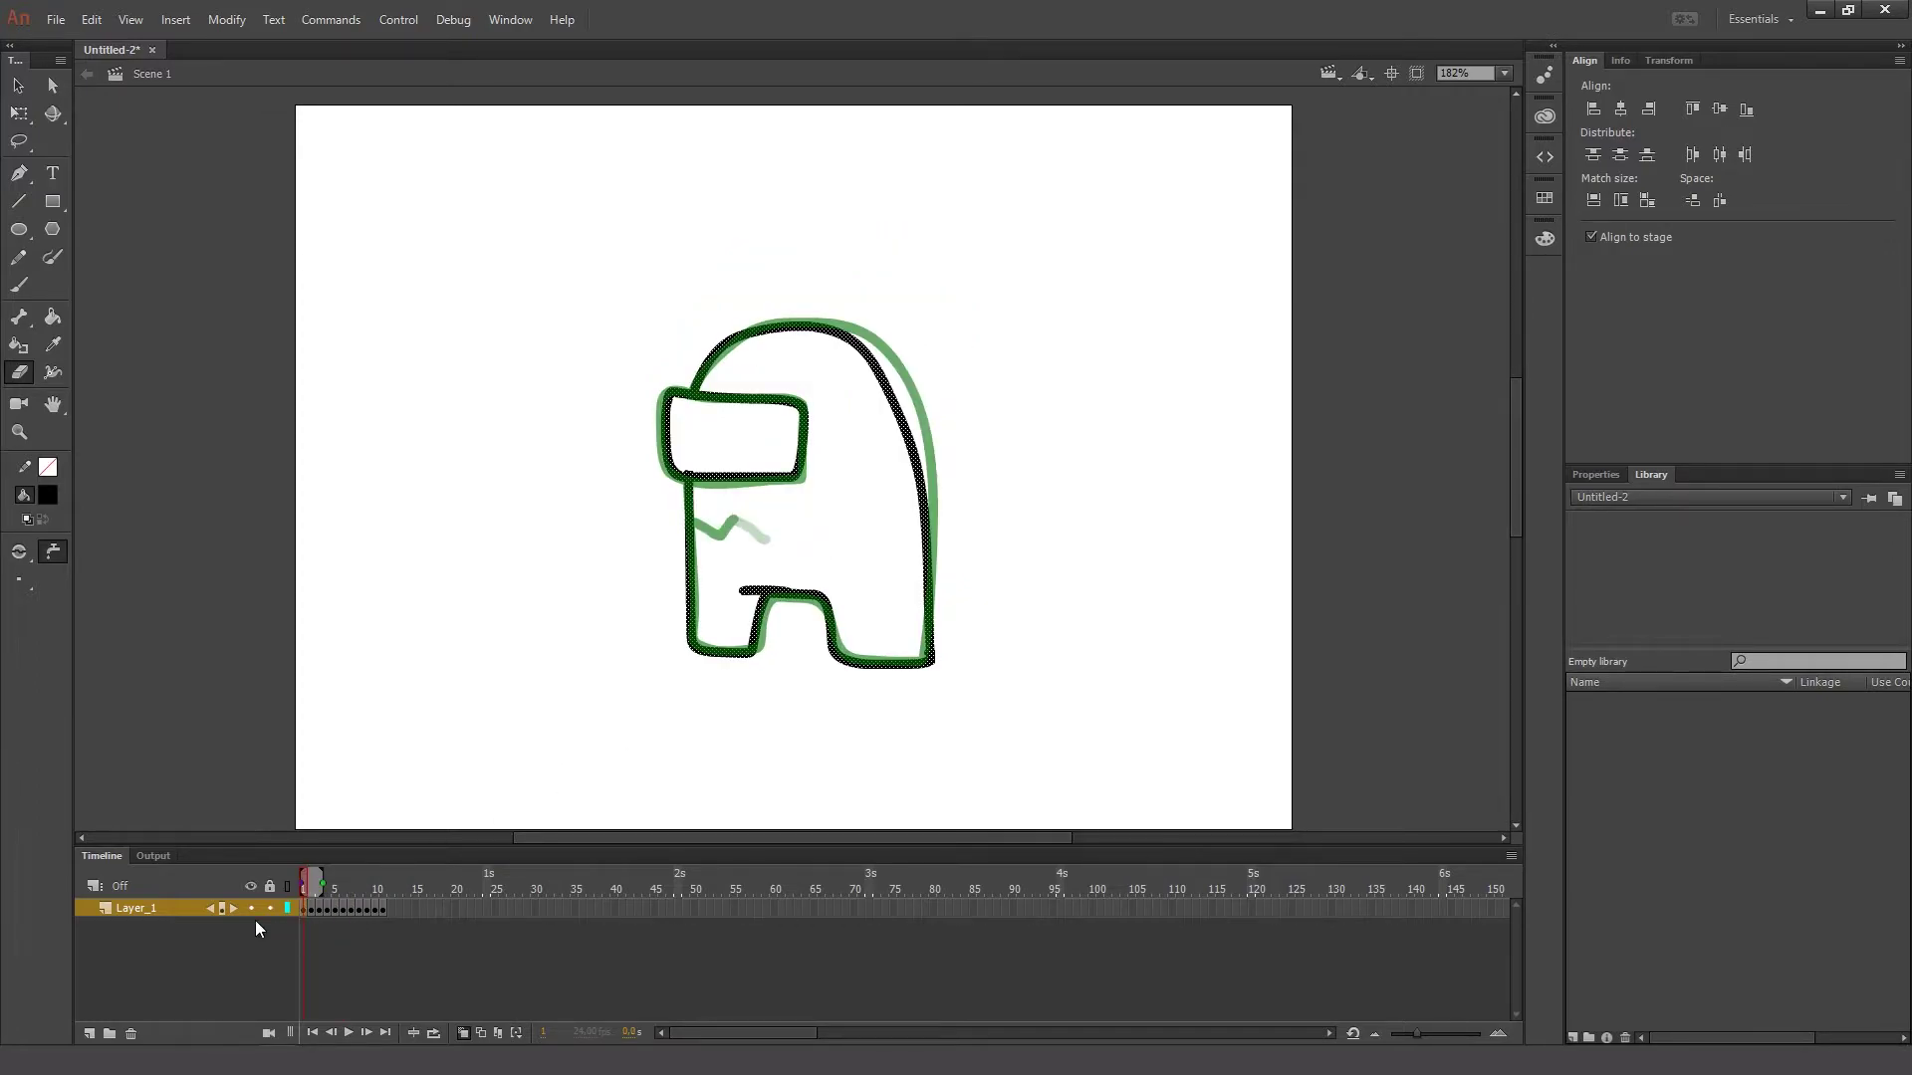
{"action": "right_click", "coordinate": [390, 912]}
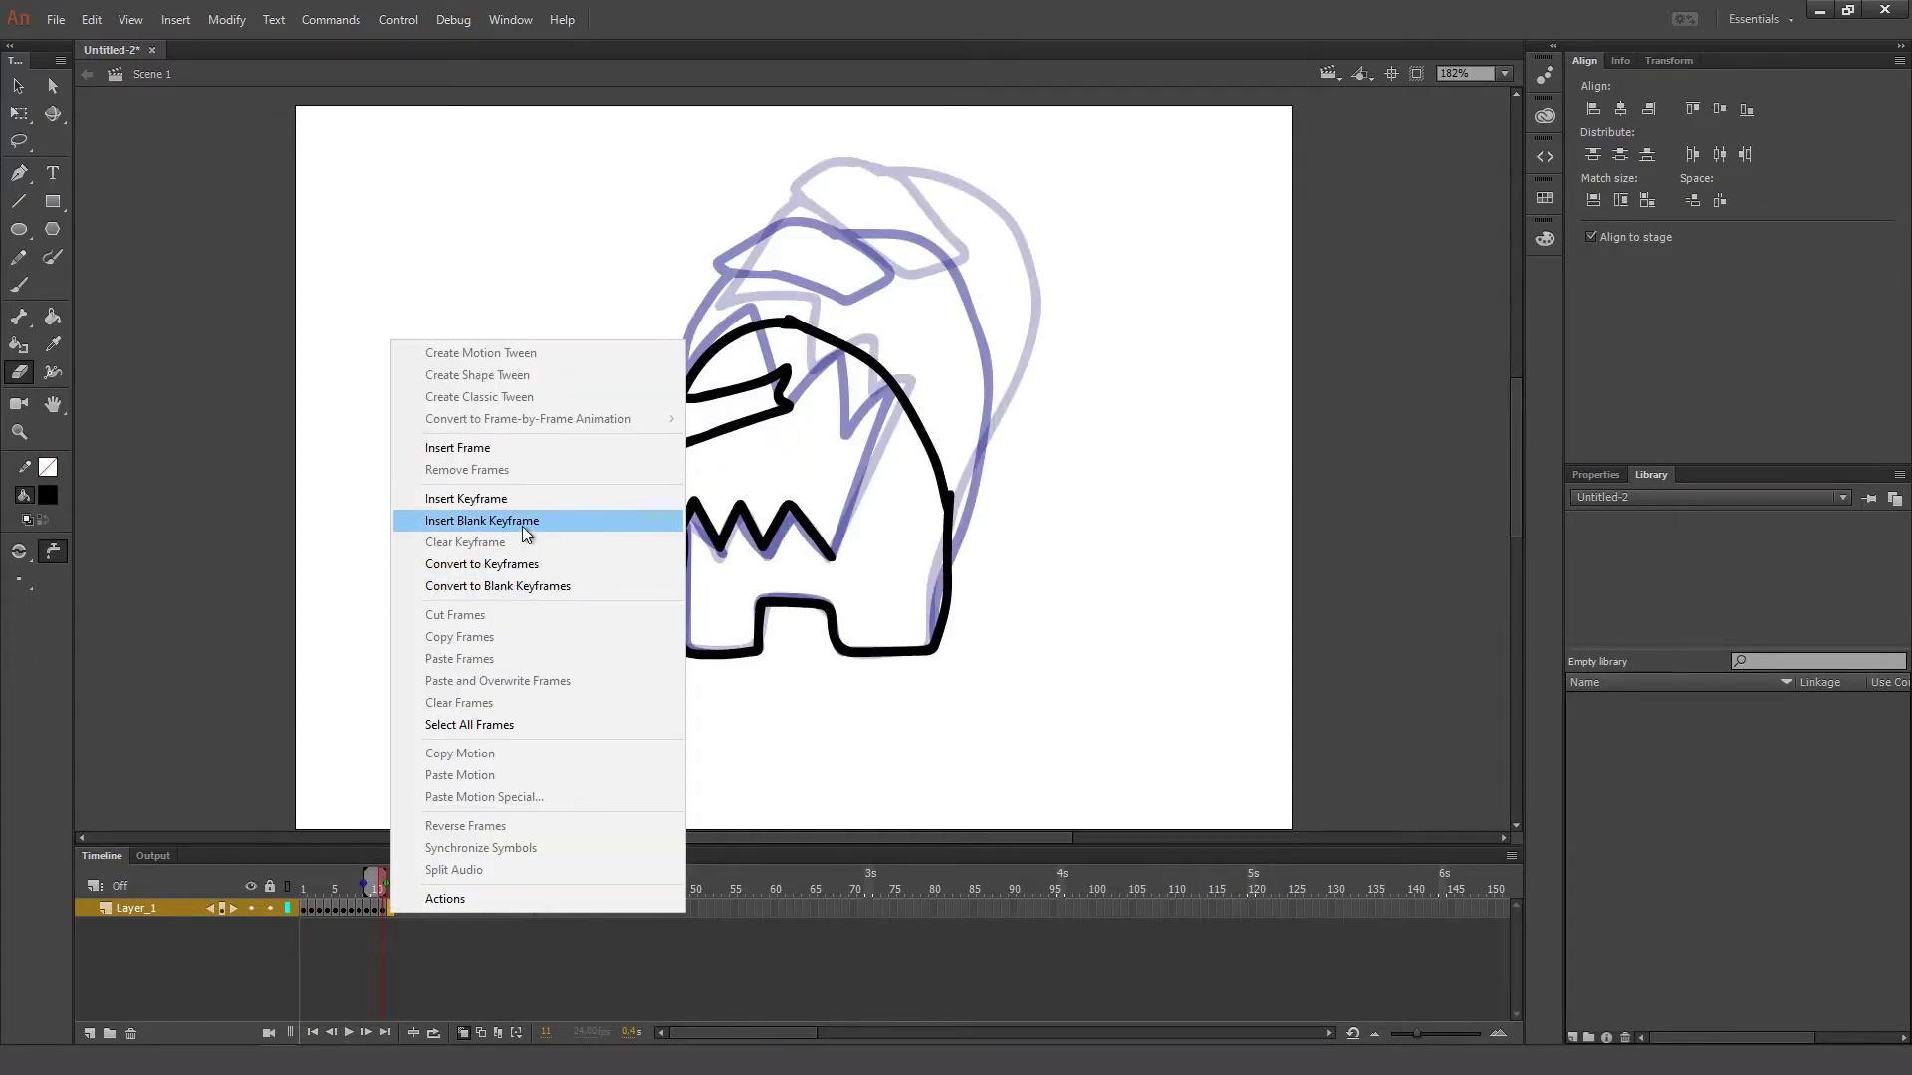
{"action": "left_click", "coordinate": [522, 520]}
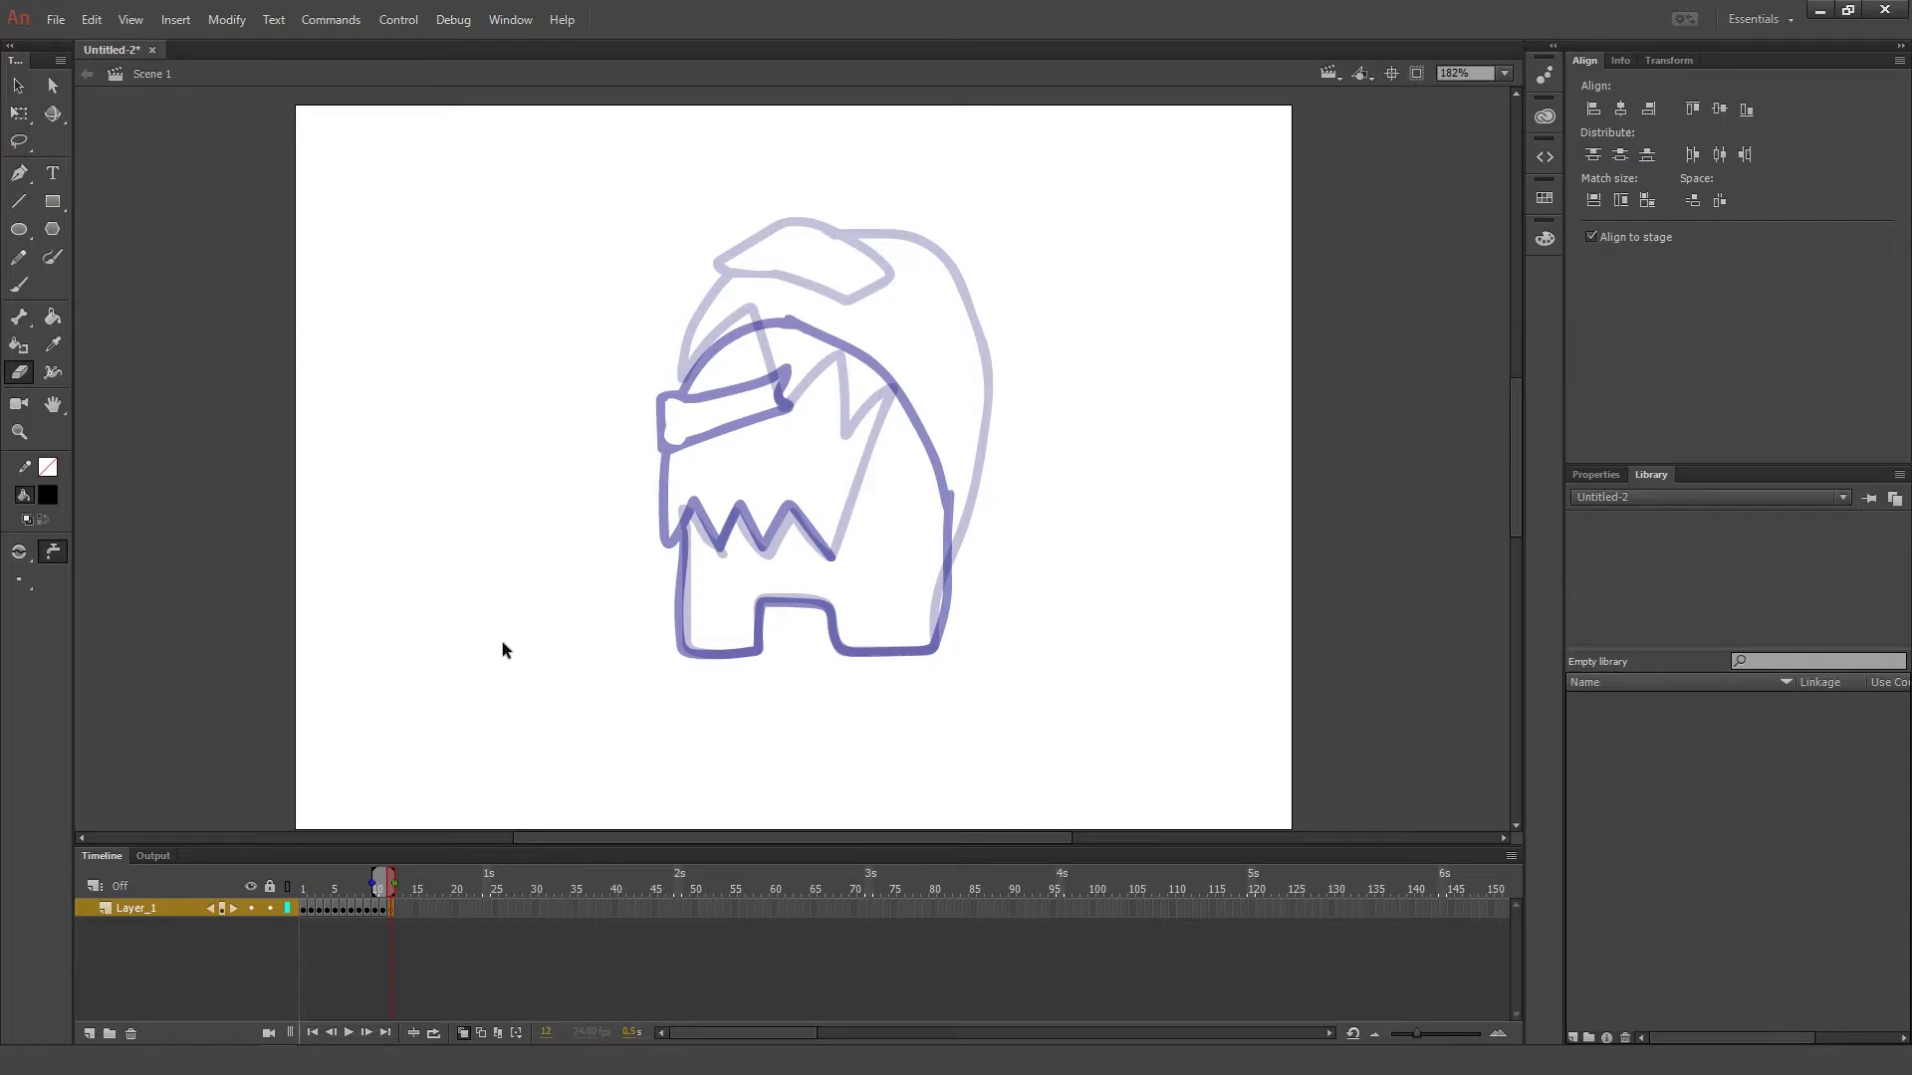
{"action": "key", "text": "ctrl+shift+v"}
{"action": "left_click", "coordinate": [19, 113]}
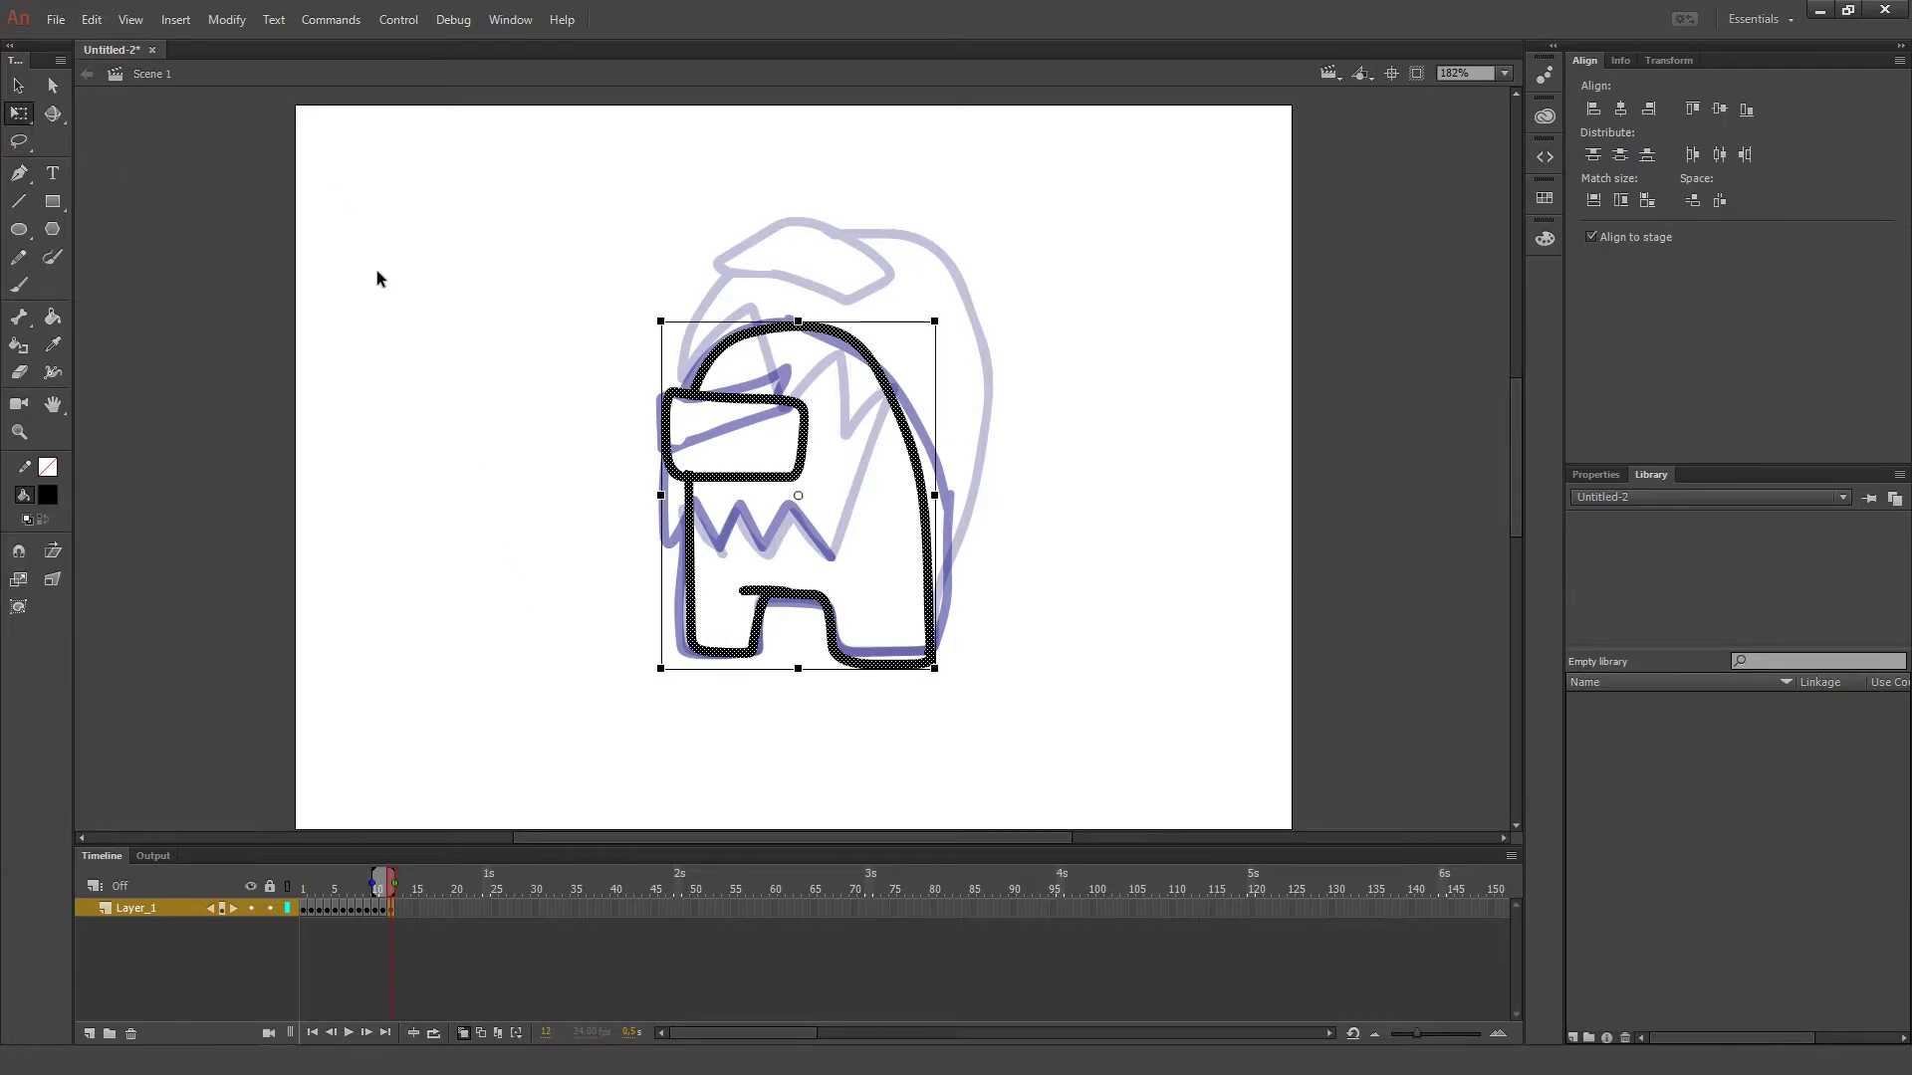
{"action": "left_click", "coordinate": [1014, 665]}
{"action": "key", "text": "Return"}
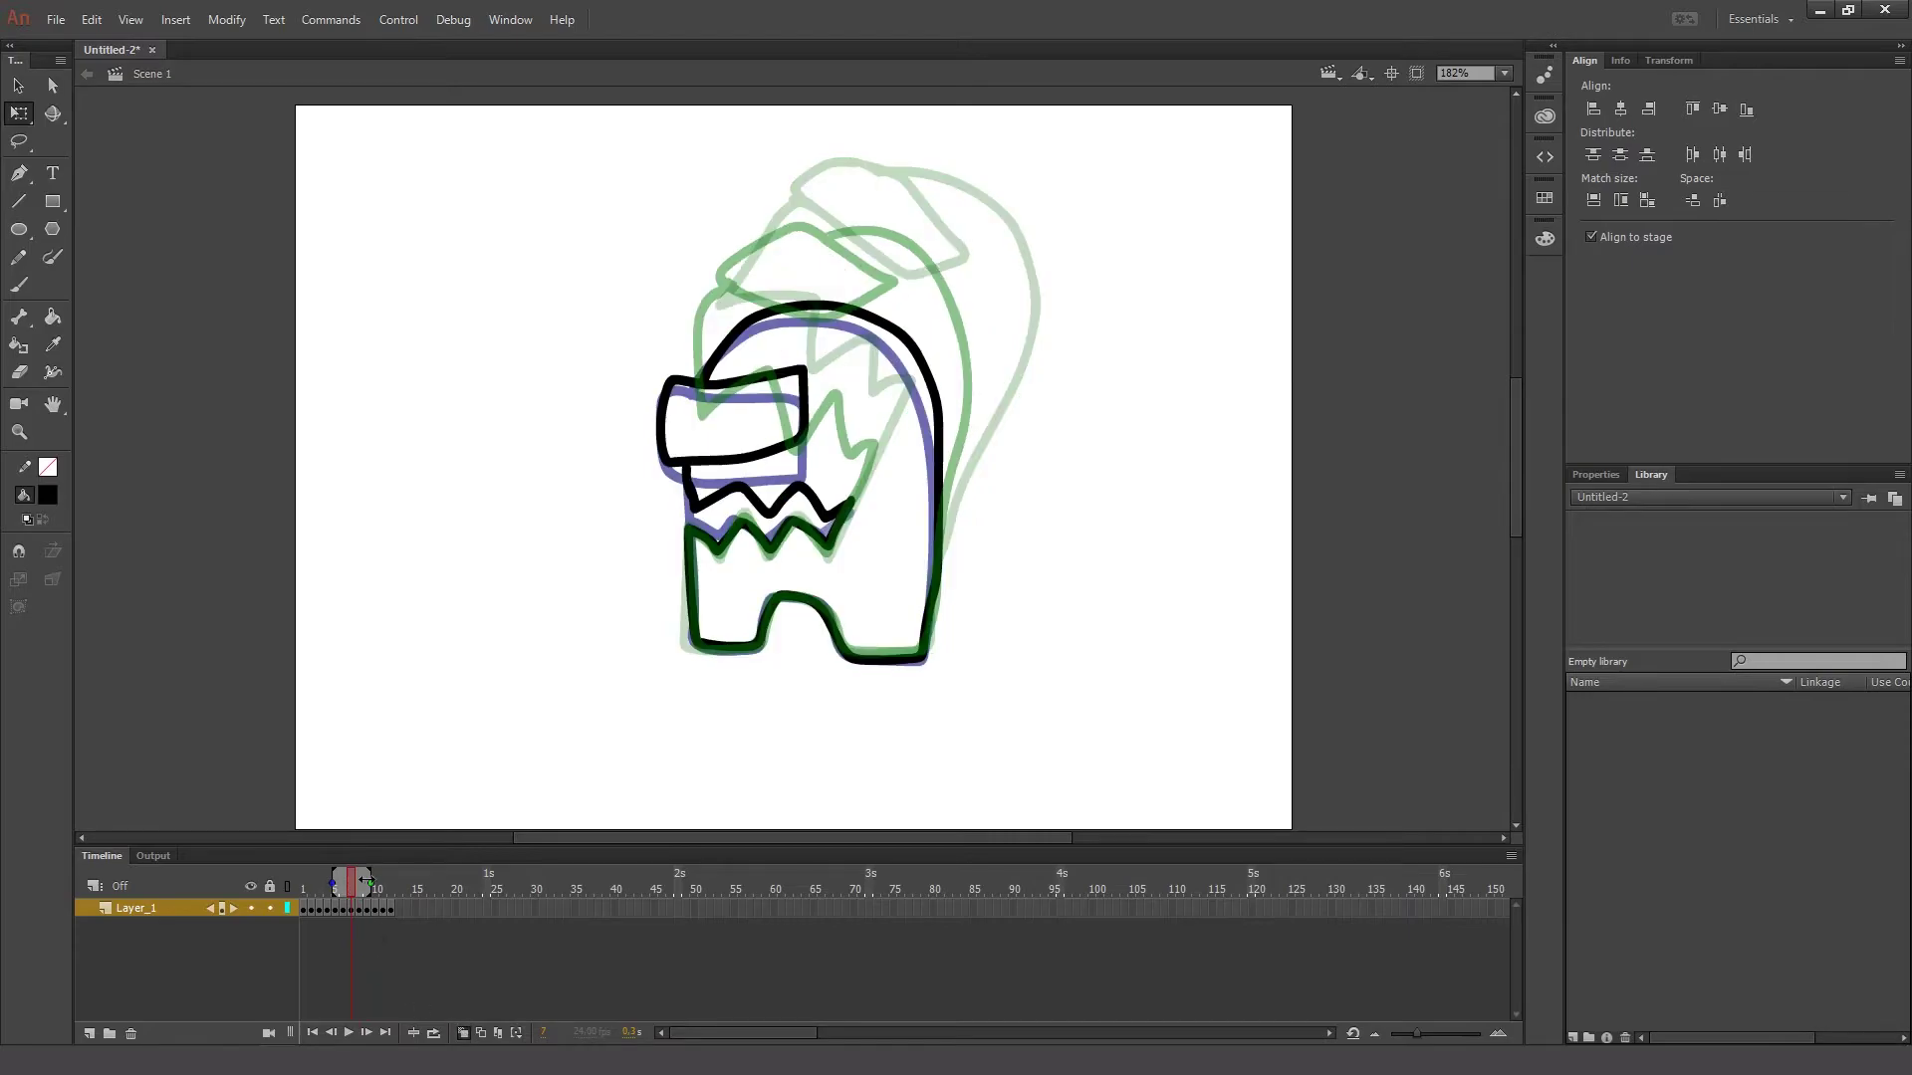
{"action": "key", "text": "Return"}
{"action": "key", "text": "ctrl+a"}
{"action": "key", "text": "Return"}
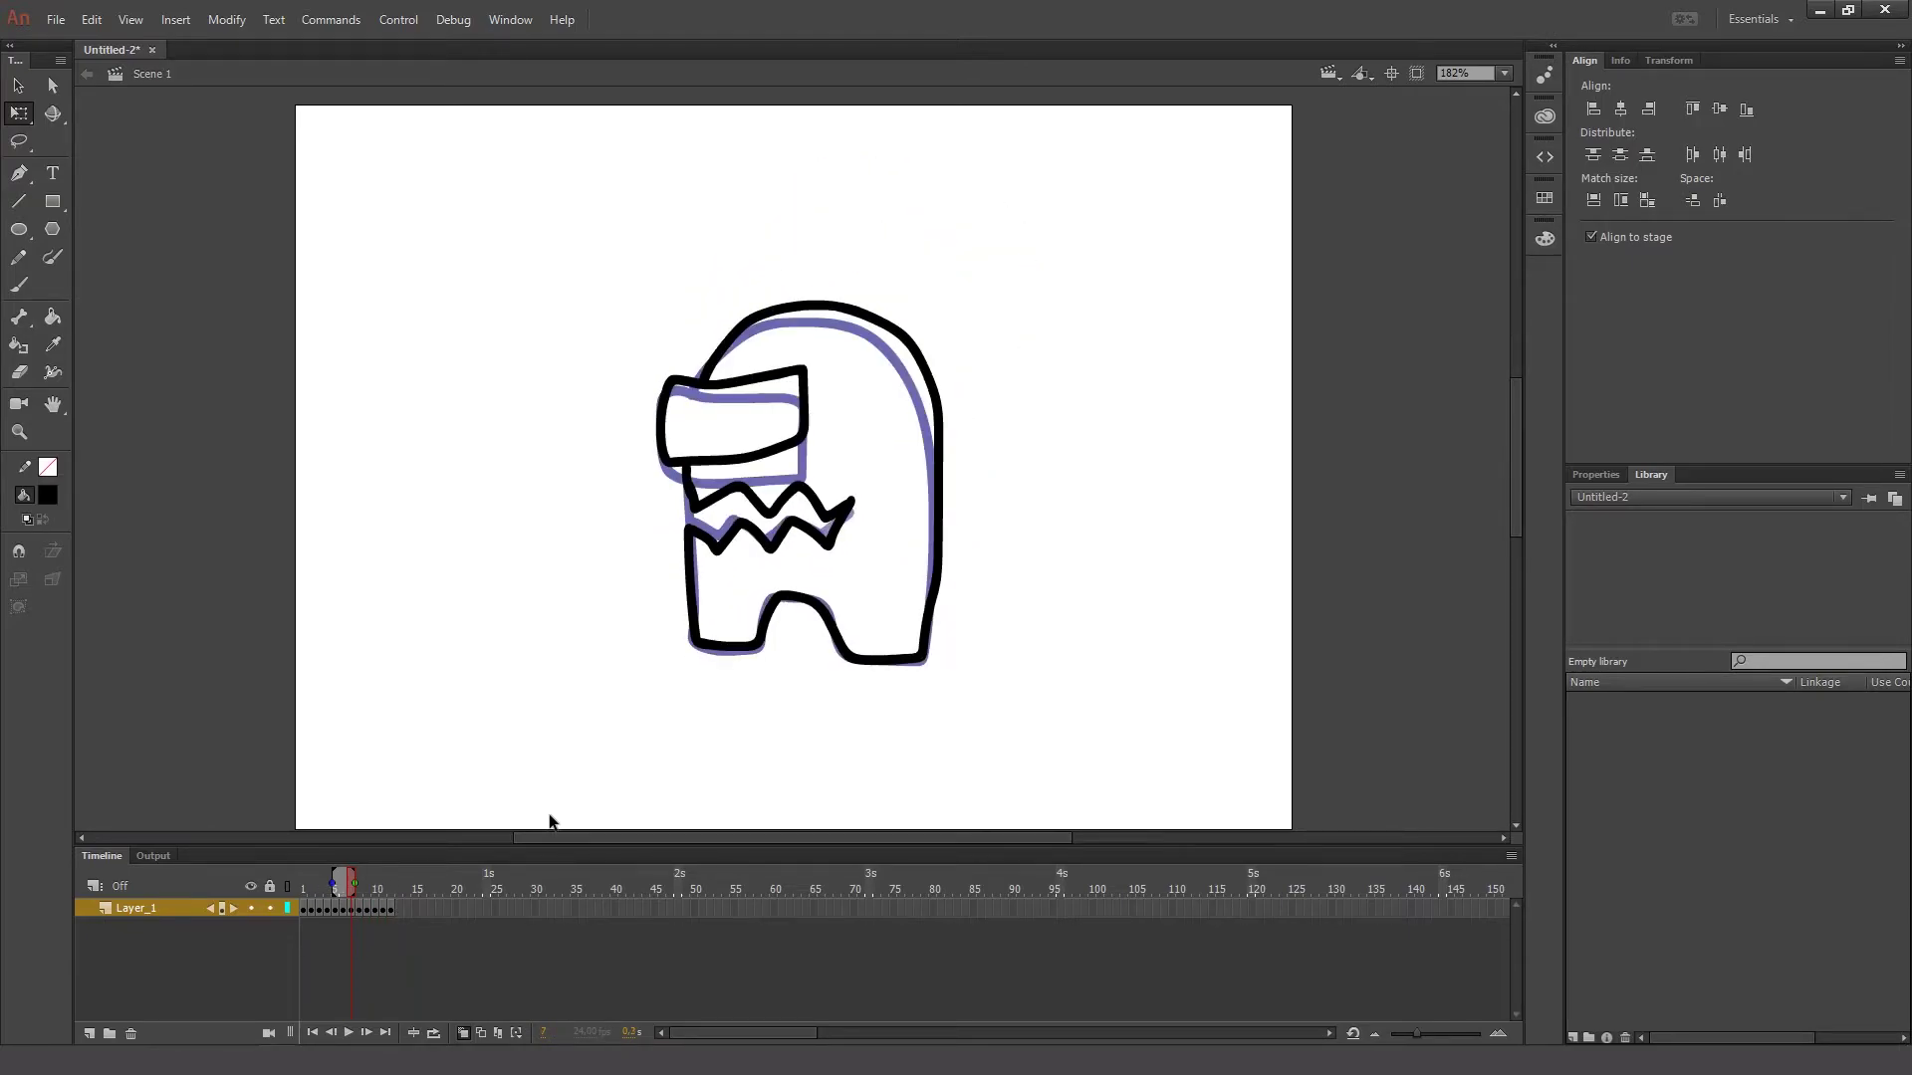
- Move frames 7 through 12 two frames later on the timeline so the closed jagged-mouth pose holds longer
{"action": "mouse_move", "coordinate": [344, 905]}
{"action": "left_mouse_down"}
{"action": "mouse_move", "coordinate": [392, 910]}
{"action": "mouse_move", "coordinate": [306, 917]}
{"action": "mouse_move", "coordinate": [368, 910]}
{"action": "mouse_move", "coordinate": [346, 906]}
{"action": "left_mouse_up"}
{"action": "left_click", "coordinate": [343, 908]}
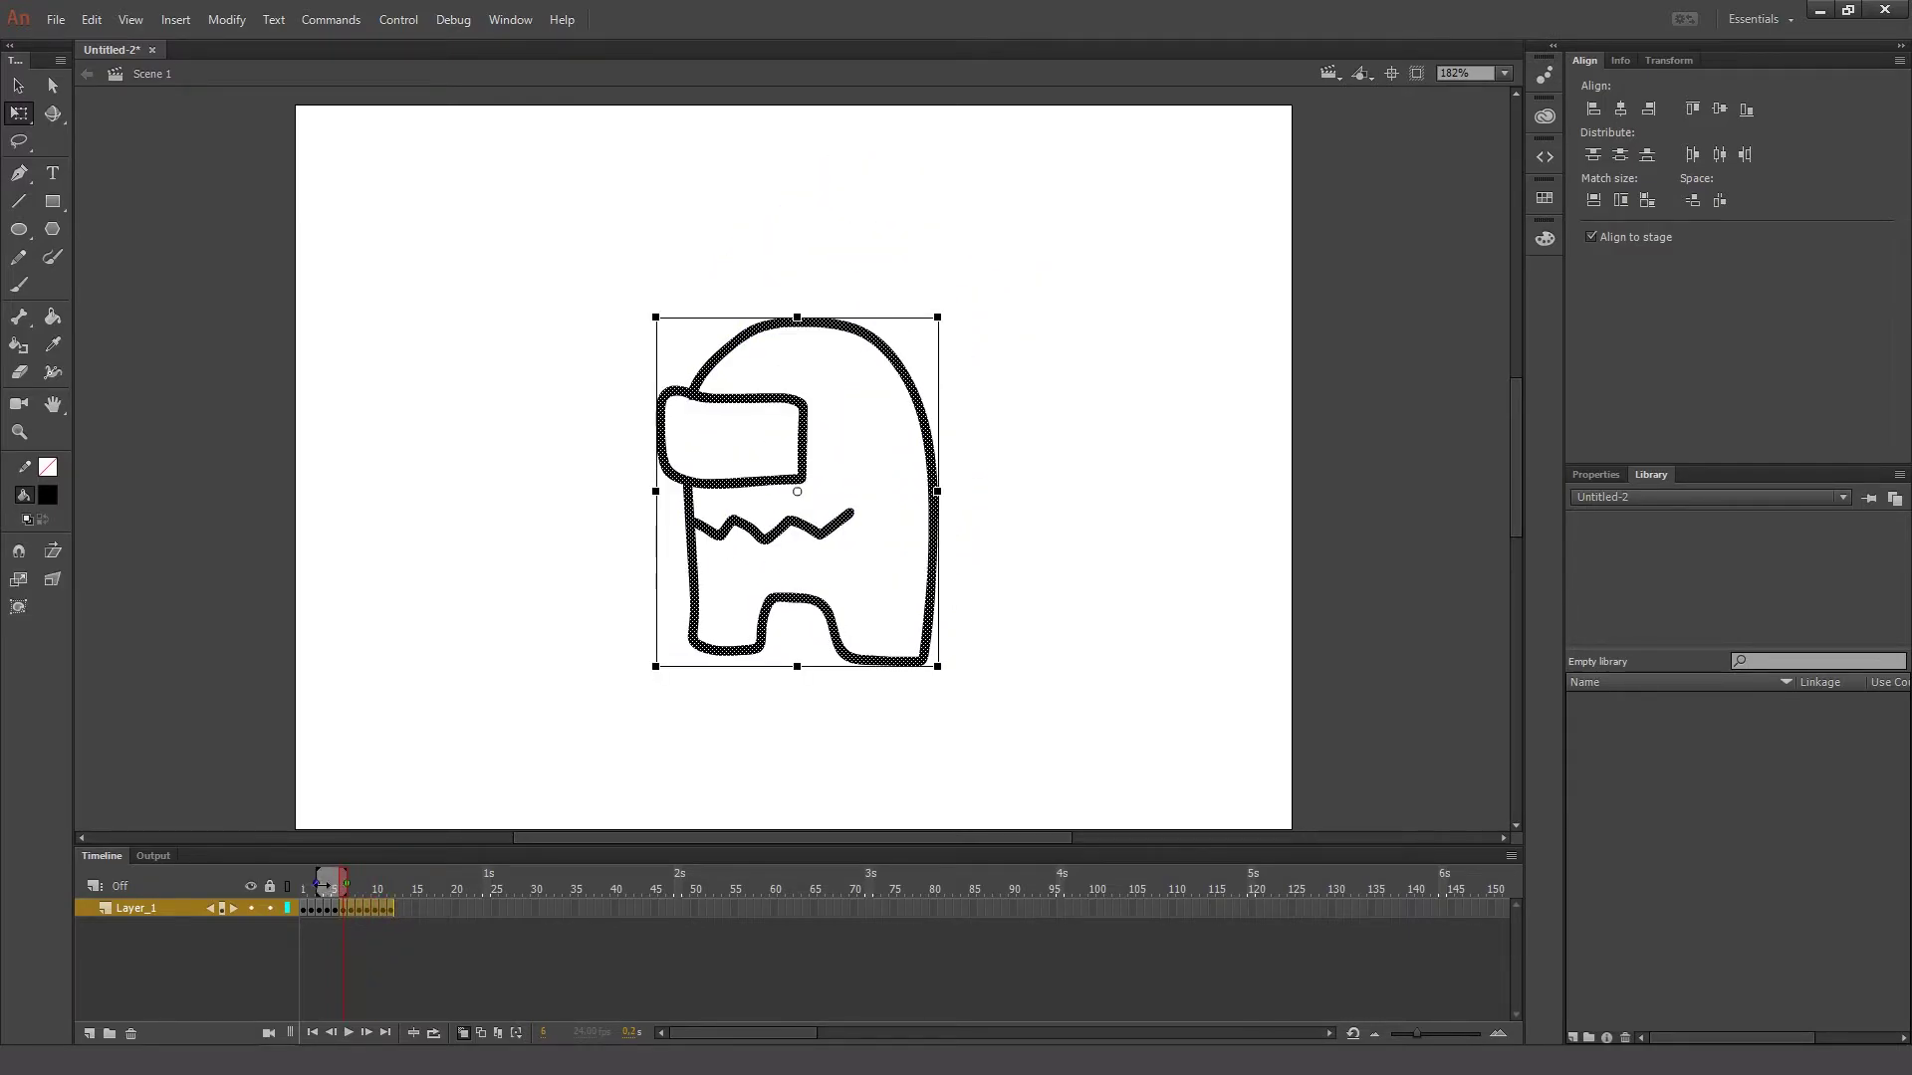
{"action": "left_click", "coordinate": [396, 928]}
{"action": "left_click", "coordinate": [337, 880]}
{"action": "mouse_move", "coordinate": [337, 881]}
{"action": "left_mouse_down"}
{"action": "mouse_move", "coordinate": [278, 883]}
{"action": "mouse_move", "coordinate": [344, 887]}
{"action": "left_mouse_up"}
{"action": "left_click", "coordinate": [348, 909]}
{"action": "left_click_drag", "start_coordinate": [391, 908], "coordinate": [353, 906]}
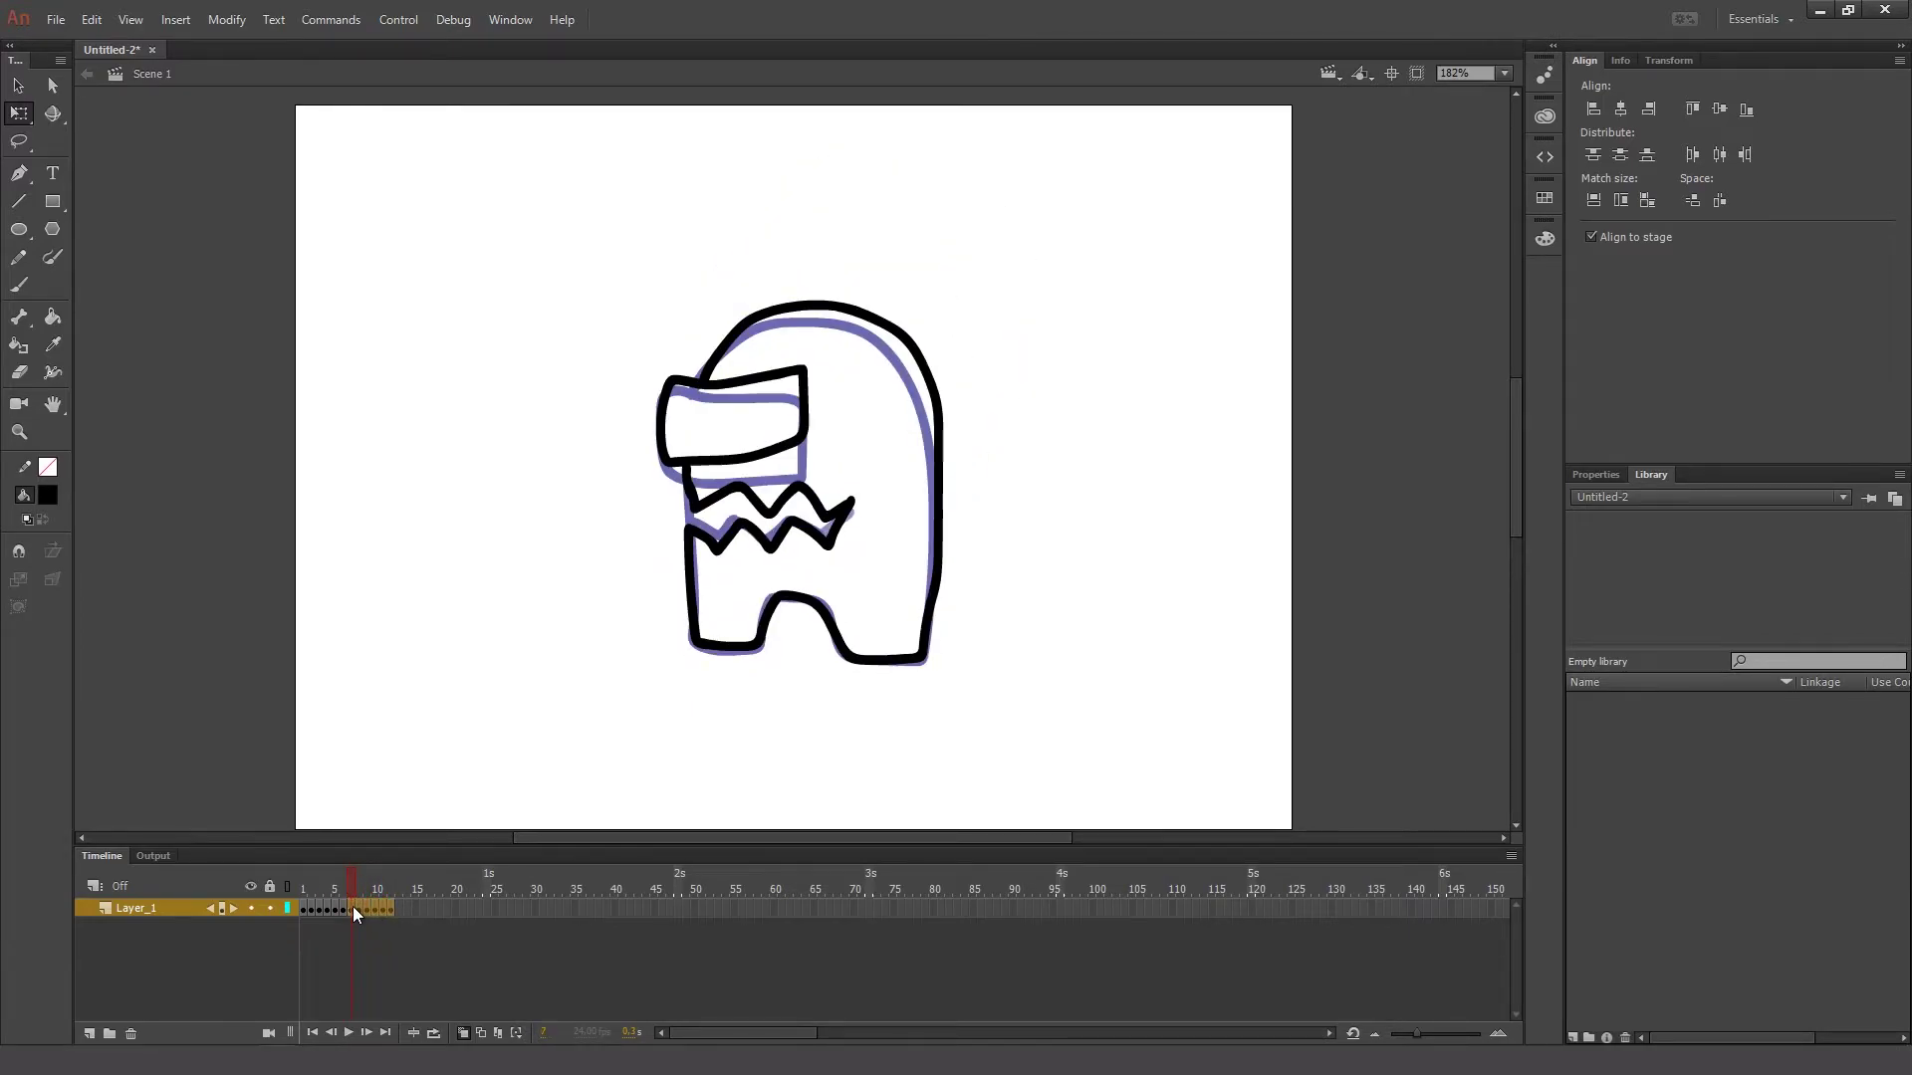
{"action": "left_click", "coordinate": [380, 908]}
{"action": "left_click", "coordinate": [347, 909]}
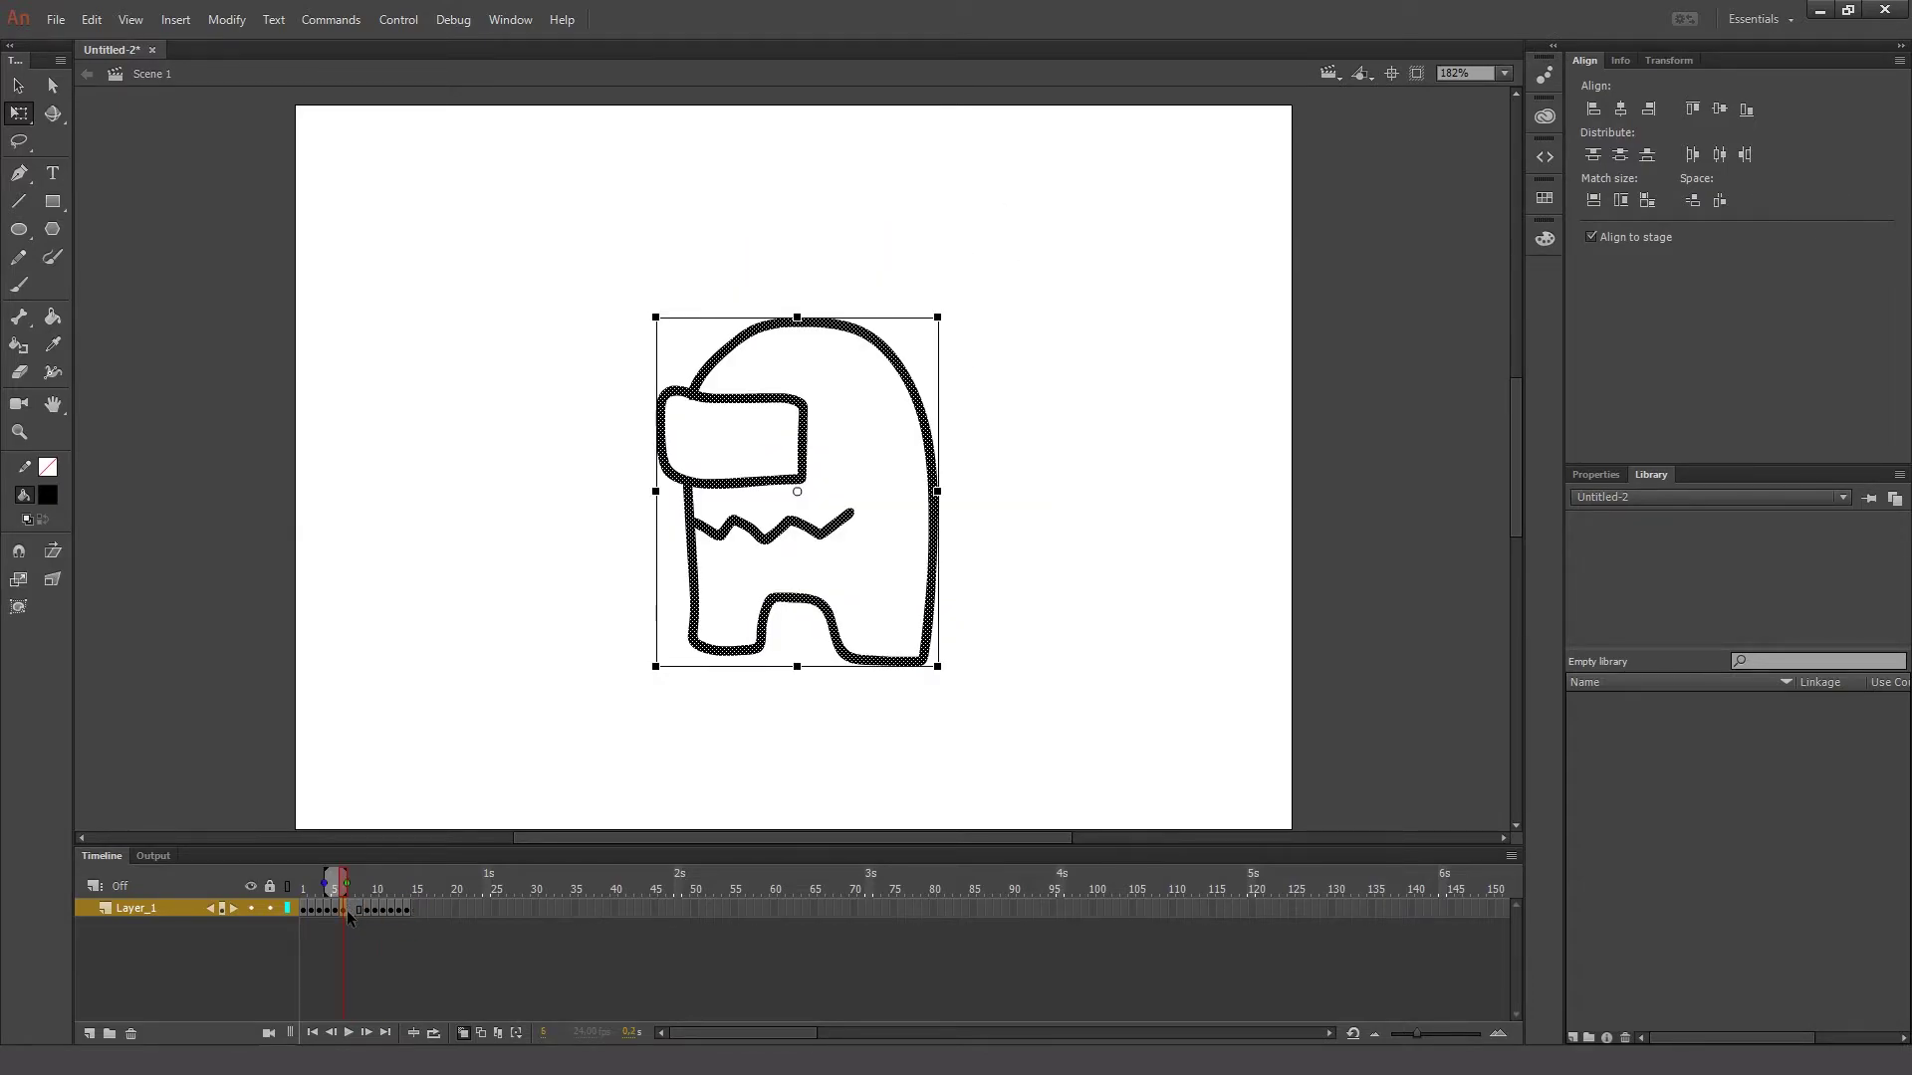
- Insert a keyframe at frame 7 and squash the character slightly downward with the transform pivot at its feet
{"action": "left_click", "coordinate": [355, 914]}
{"action": "left_click_drag", "start_coordinate": [797, 492], "coordinate": [797, 666]}
{"action": "left_click_drag", "start_coordinate": [798, 320], "coordinate": [798, 342]}
{"action": "mouse_move", "coordinate": [339, 866]}
{"action": "left_mouse_down"}
{"action": "mouse_move", "coordinate": [302, 865]}
{"action": "mouse_move", "coordinate": [321, 887]}
{"action": "mouse_move", "coordinate": [368, 883]}
{"action": "mouse_move", "coordinate": [353, 881]}
{"action": "left_mouse_up"}
{"action": "left_click", "coordinate": [650, 450]}
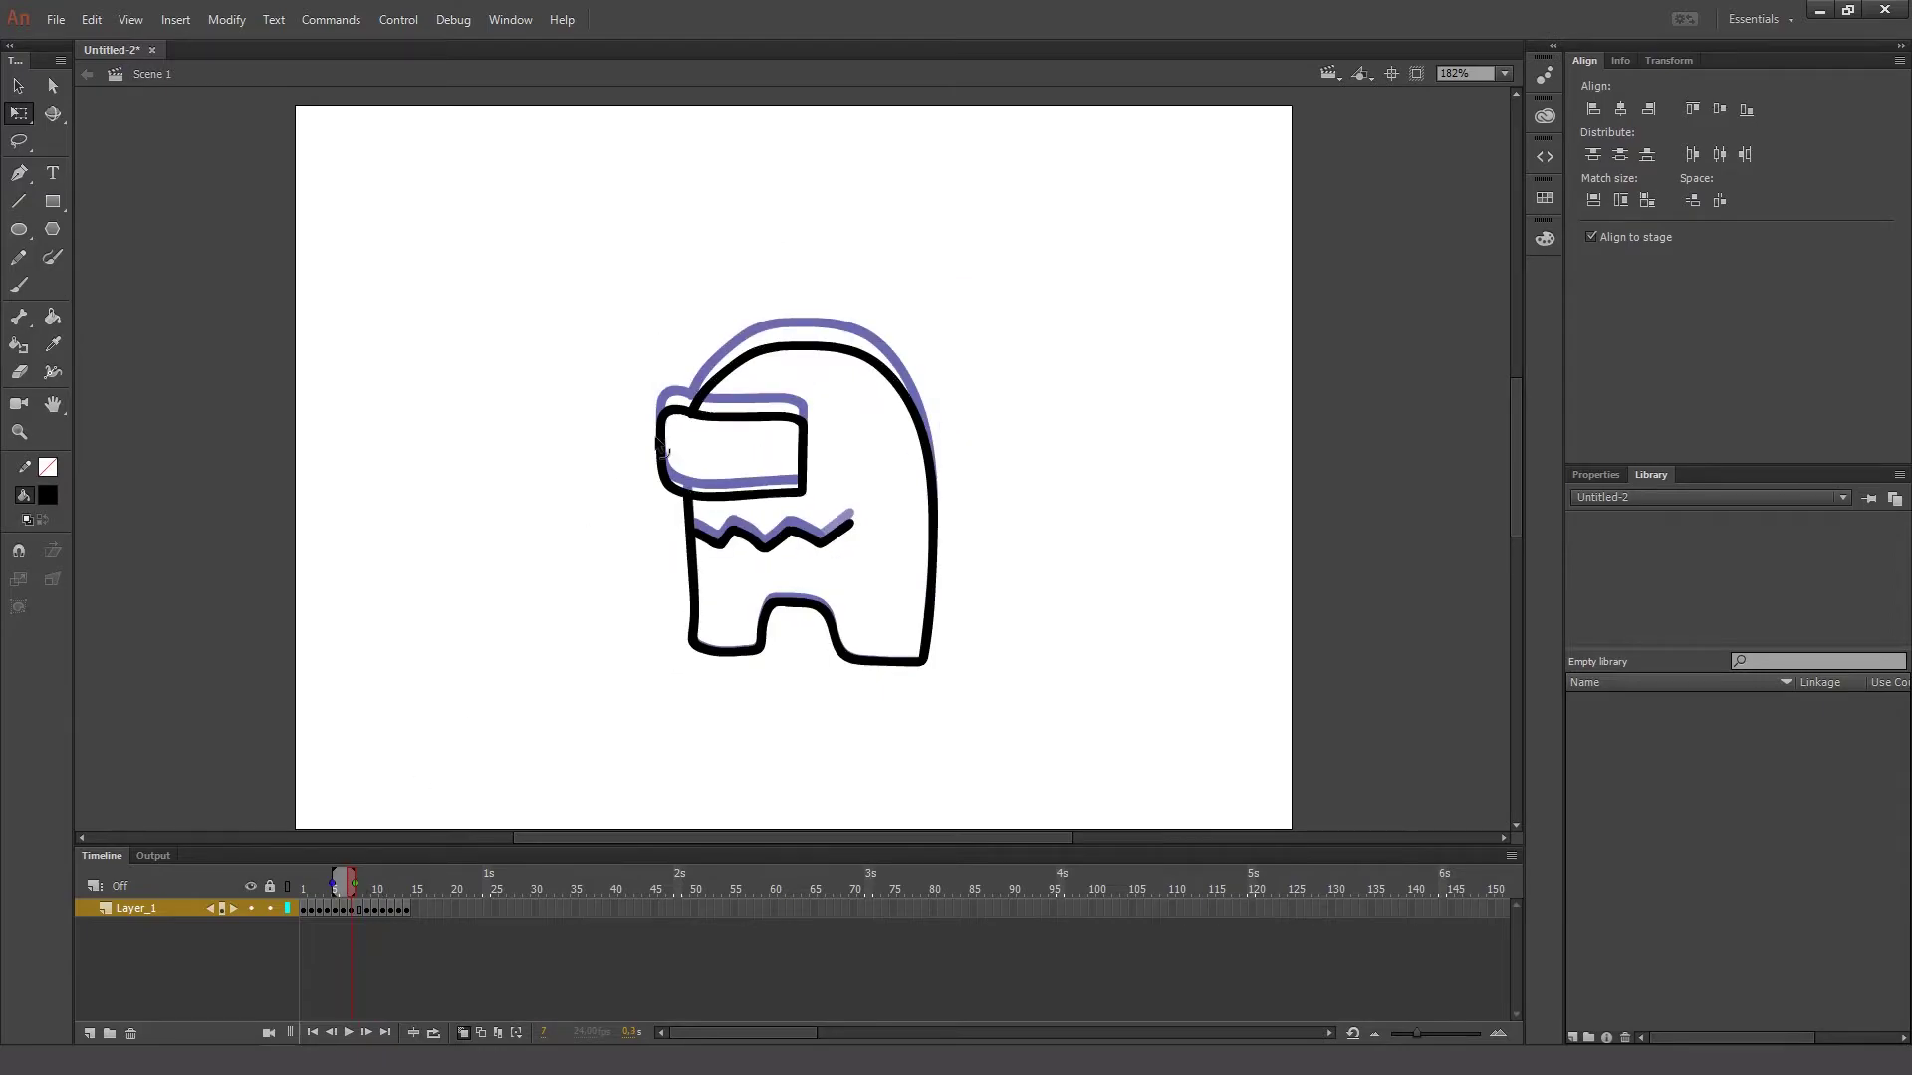
- Squash frame 7's character further downward, again anchoring the transform pivot at its feet
{"action": "left_click_drag", "start_coordinate": [583, 288], "coordinate": [1010, 732]}
{"action": "left_click_drag", "start_coordinate": [796, 335], "coordinate": [794, 351]}
{"action": "key", "text": "ctrl+z"}
{"action": "left_click_drag", "start_coordinate": [798, 505], "coordinate": [795, 663]}
{"action": "left_click_drag", "start_coordinate": [802, 339], "coordinate": [796, 353]}
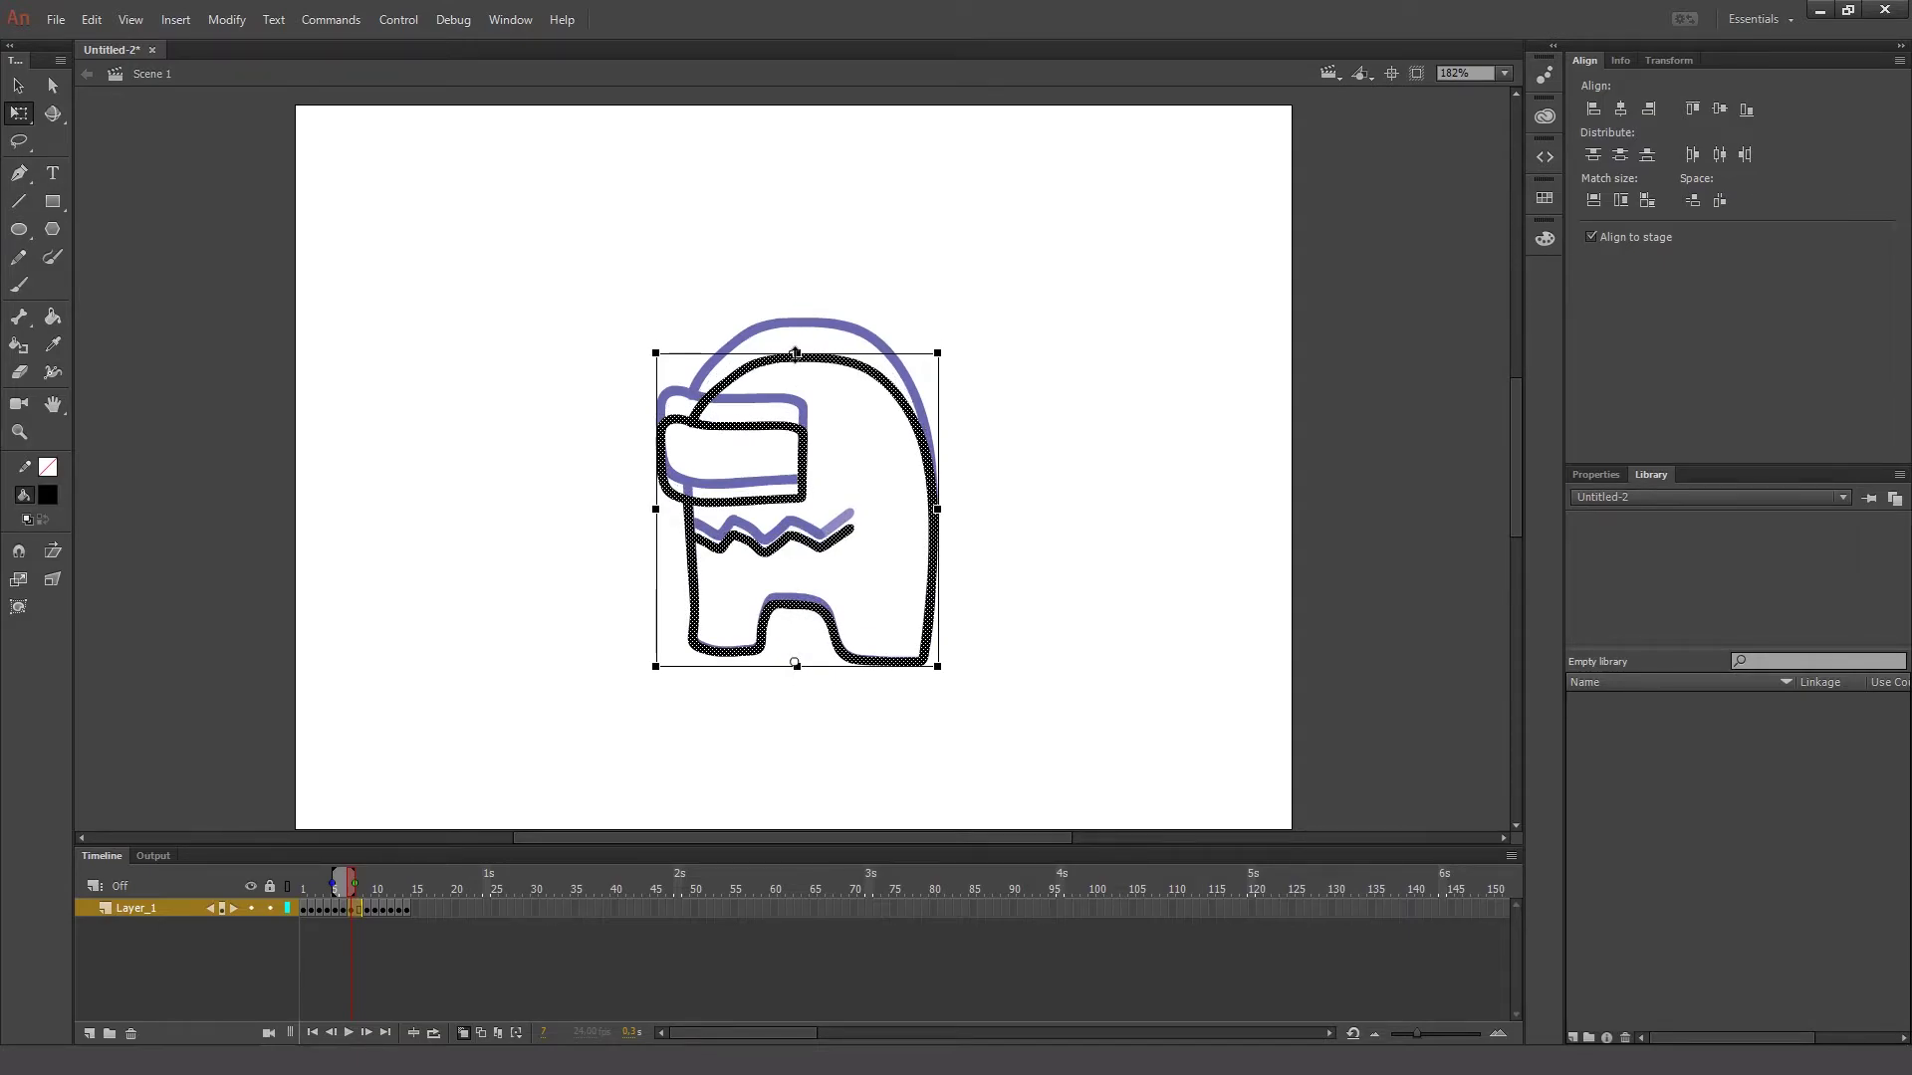
- Move frames 12 through 14 three frames later on the timeline to lengthen the widest open-mouth pose
{"action": "left_click_drag", "start_coordinate": [324, 881], "coordinate": [510, 875]}
{"action": "mouse_move", "coordinate": [389, 908]}
{"action": "left_mouse_down"}
{"action": "mouse_move", "coordinate": [344, 882]}
{"action": "mouse_move", "coordinate": [391, 893]}
{"action": "mouse_move", "coordinate": [389, 910]}
{"action": "left_mouse_up"}
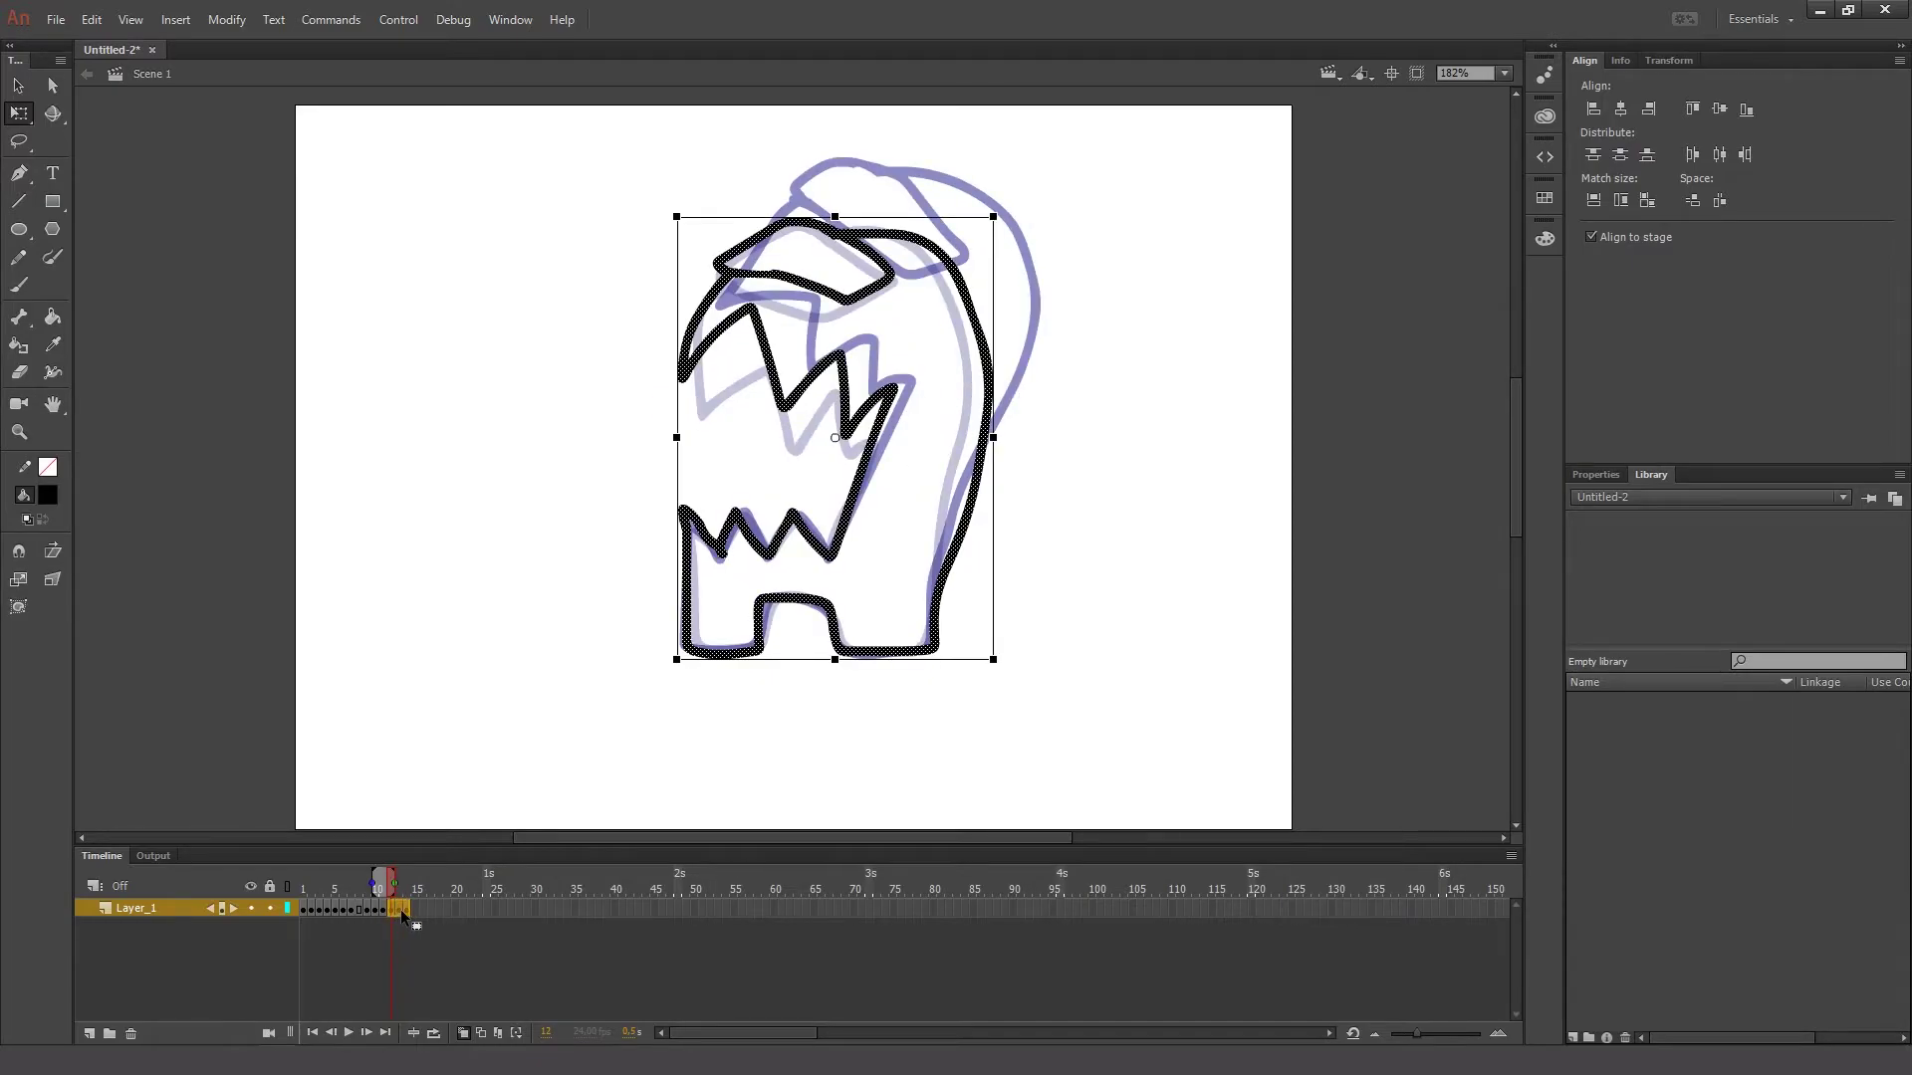
{"action": "left_click", "coordinate": [380, 881]}
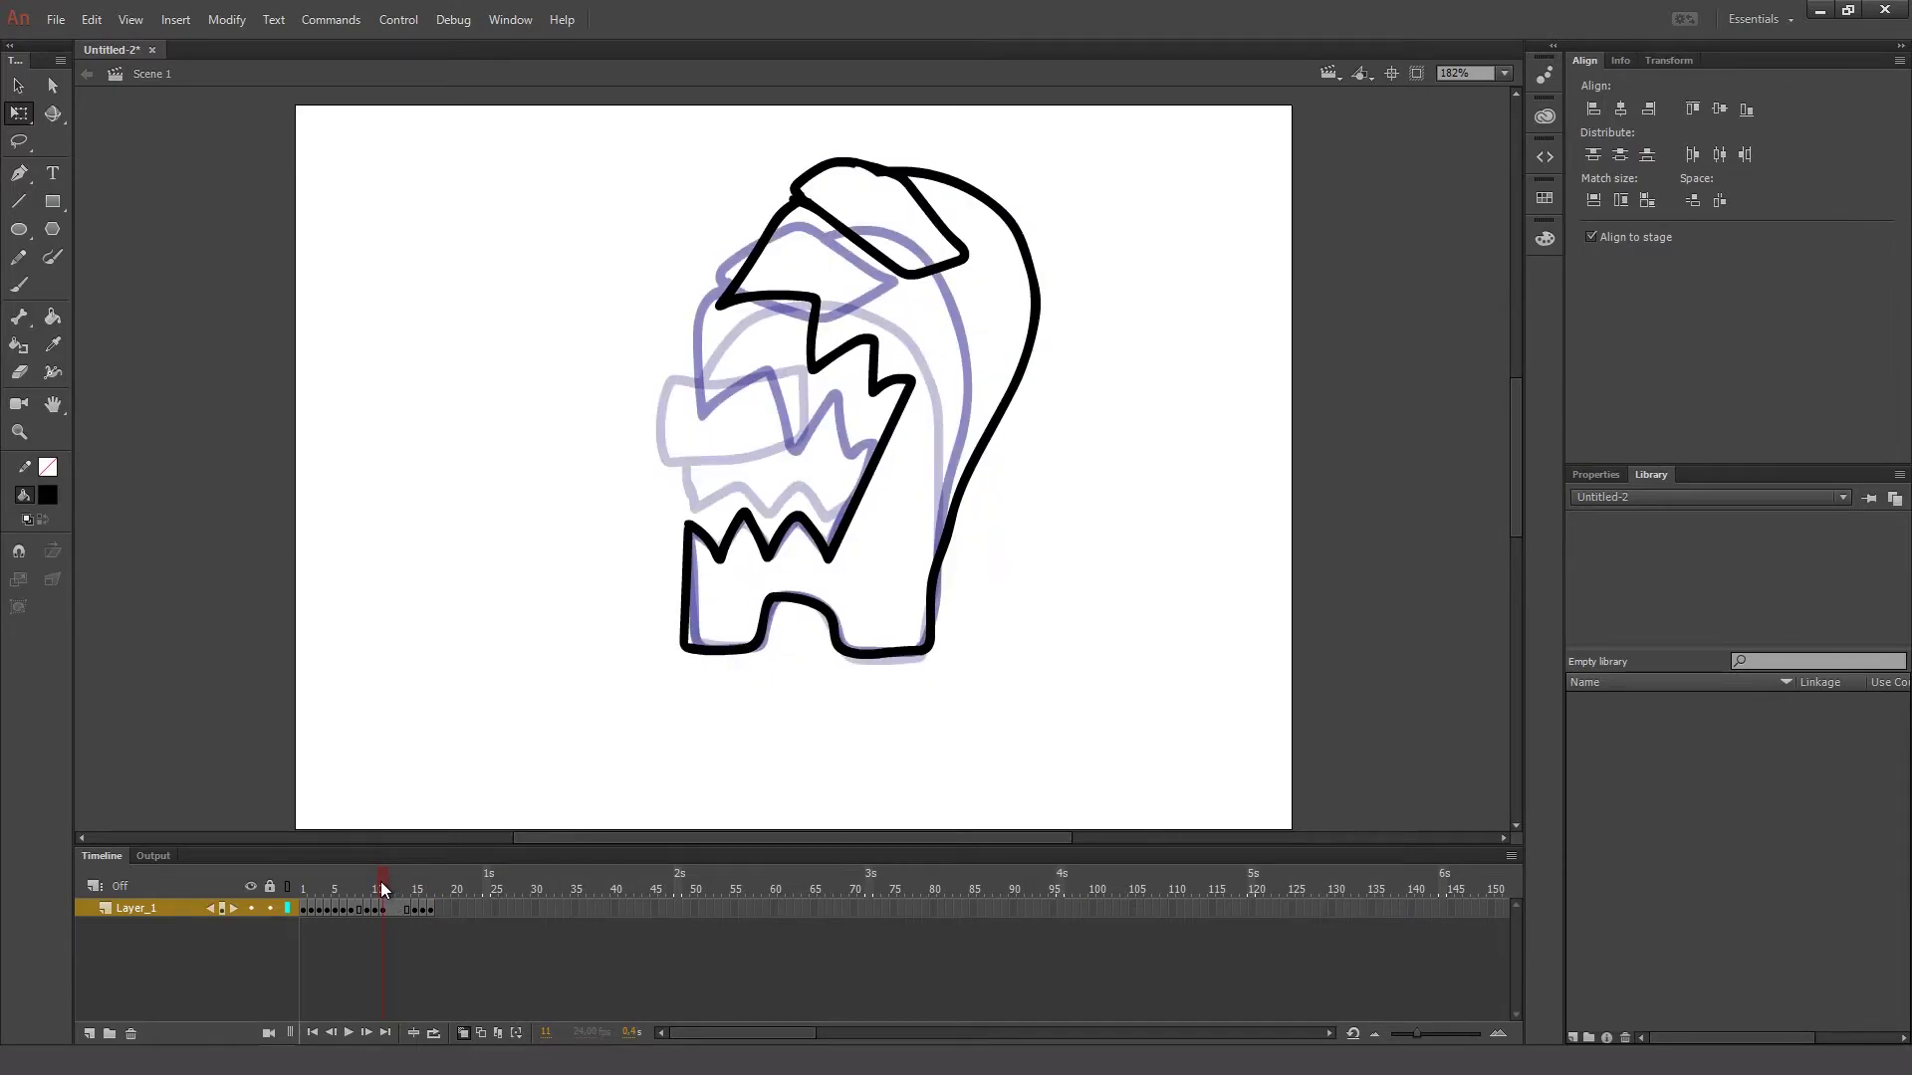
- Insert a keyframe at frame 12, stretch the wide-open character upward from its feet, and play the animation
{"action": "left_click", "coordinate": [387, 908]}
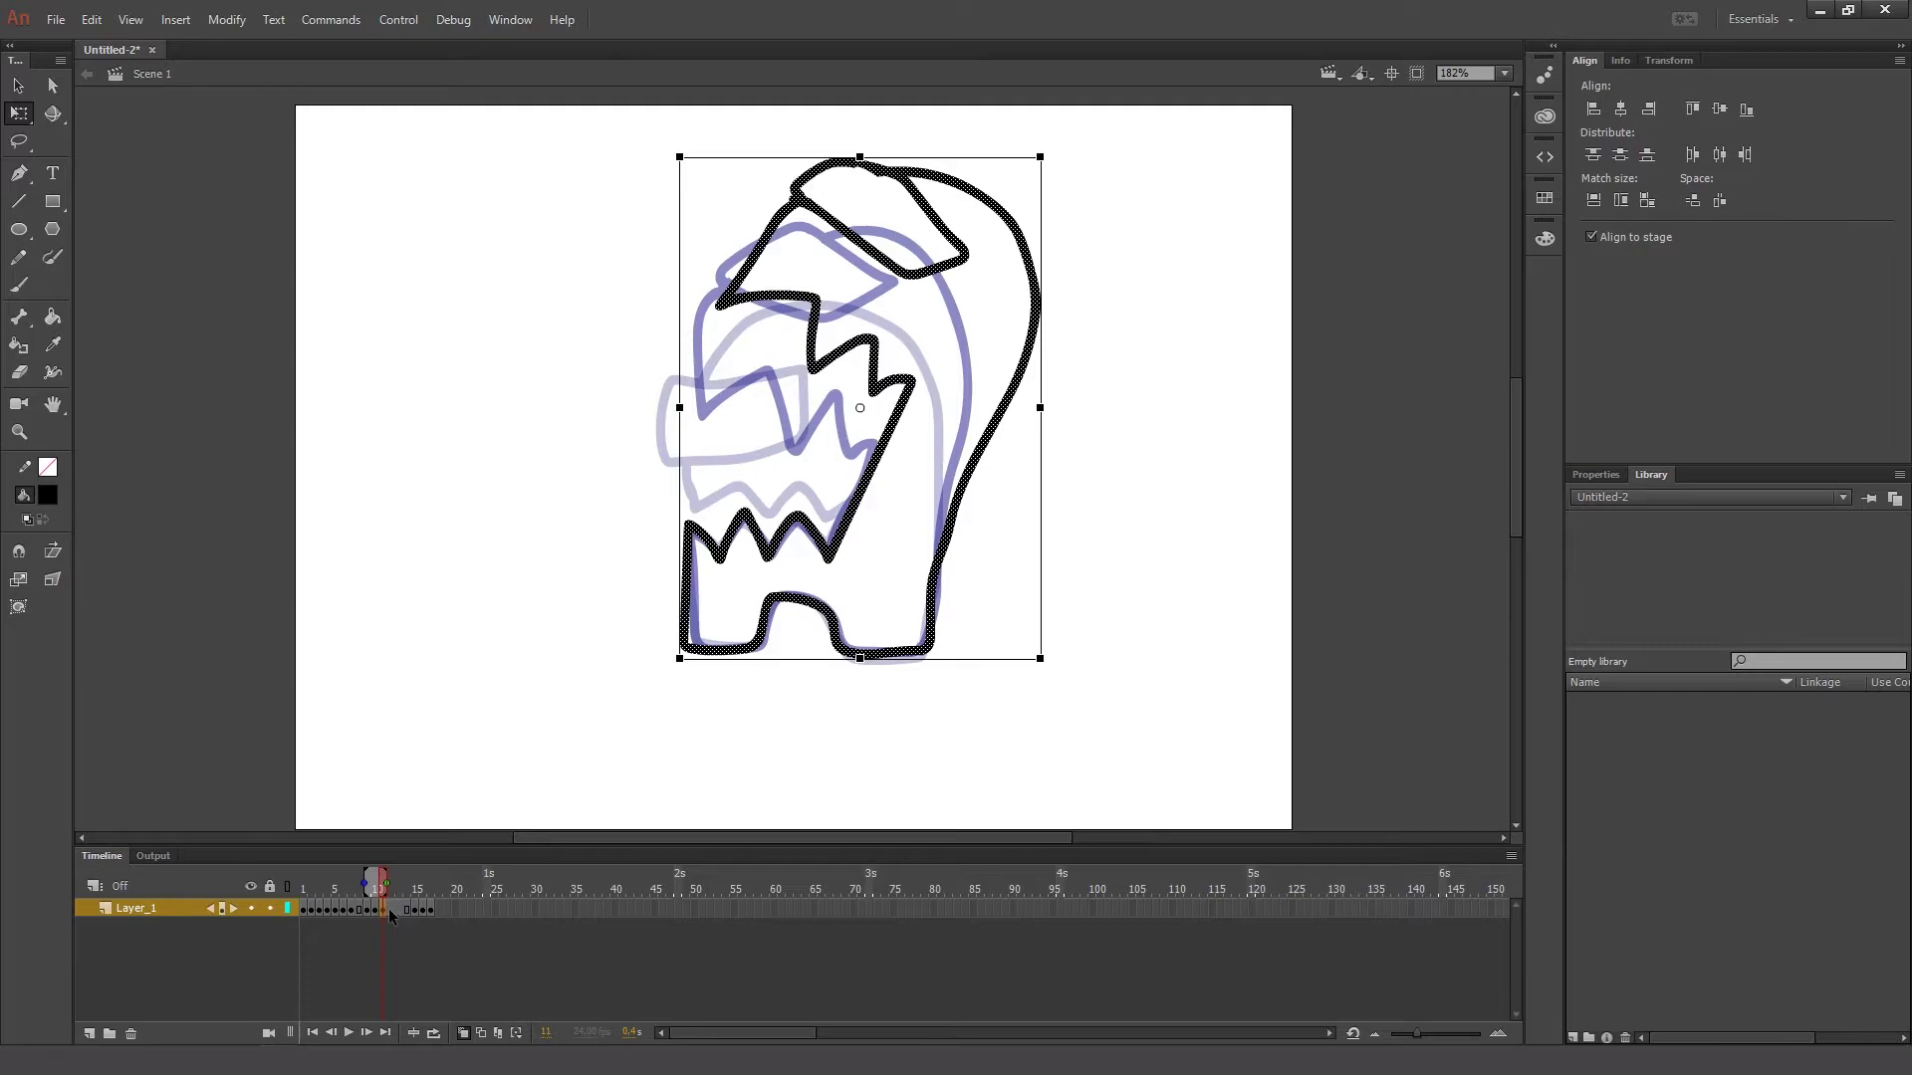
{"action": "left_click", "coordinate": [390, 909]}
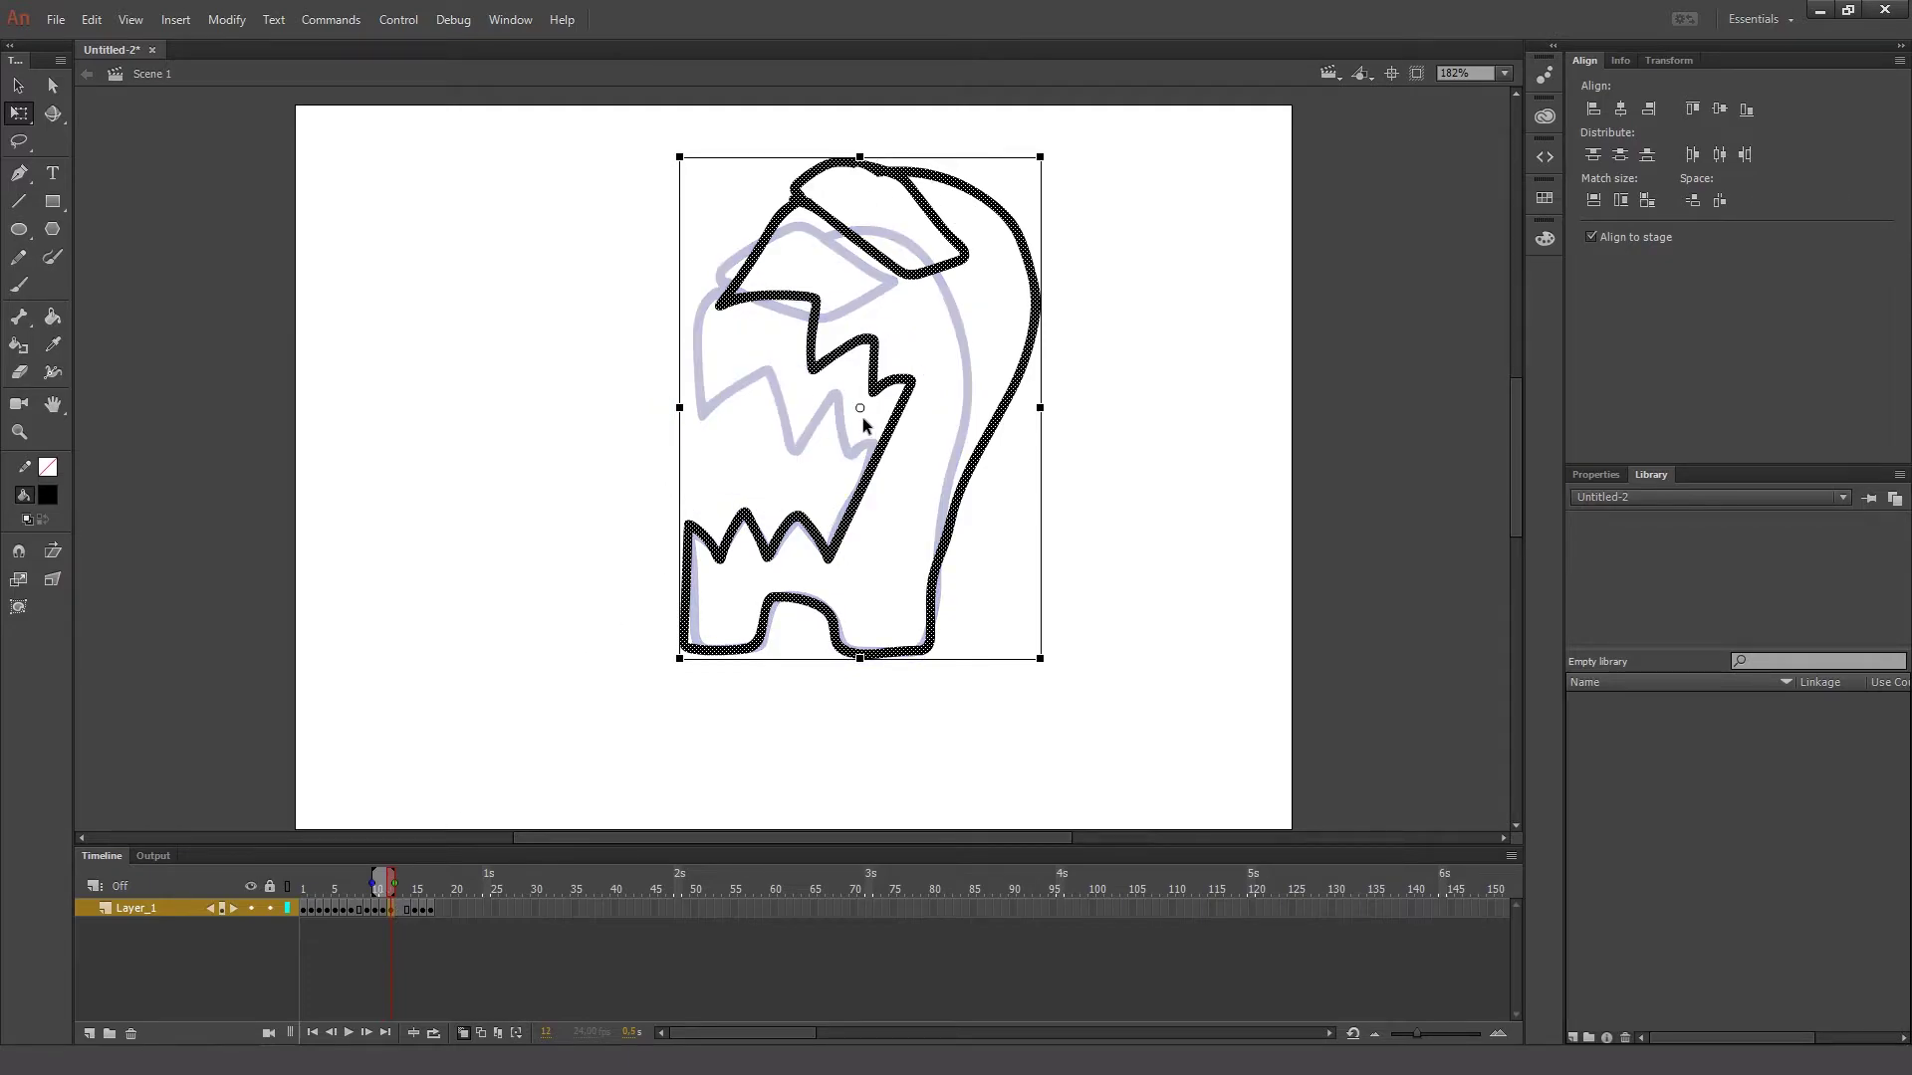
{"action": "left_click_drag", "start_coordinate": [860, 410], "coordinate": [841, 654]}
{"action": "left_click_drag", "start_coordinate": [861, 156], "coordinate": [864, 117]}
{"action": "left_click_drag", "start_coordinate": [351, 887], "coordinate": [337, 890]}
{"action": "key", "text": "Return"}
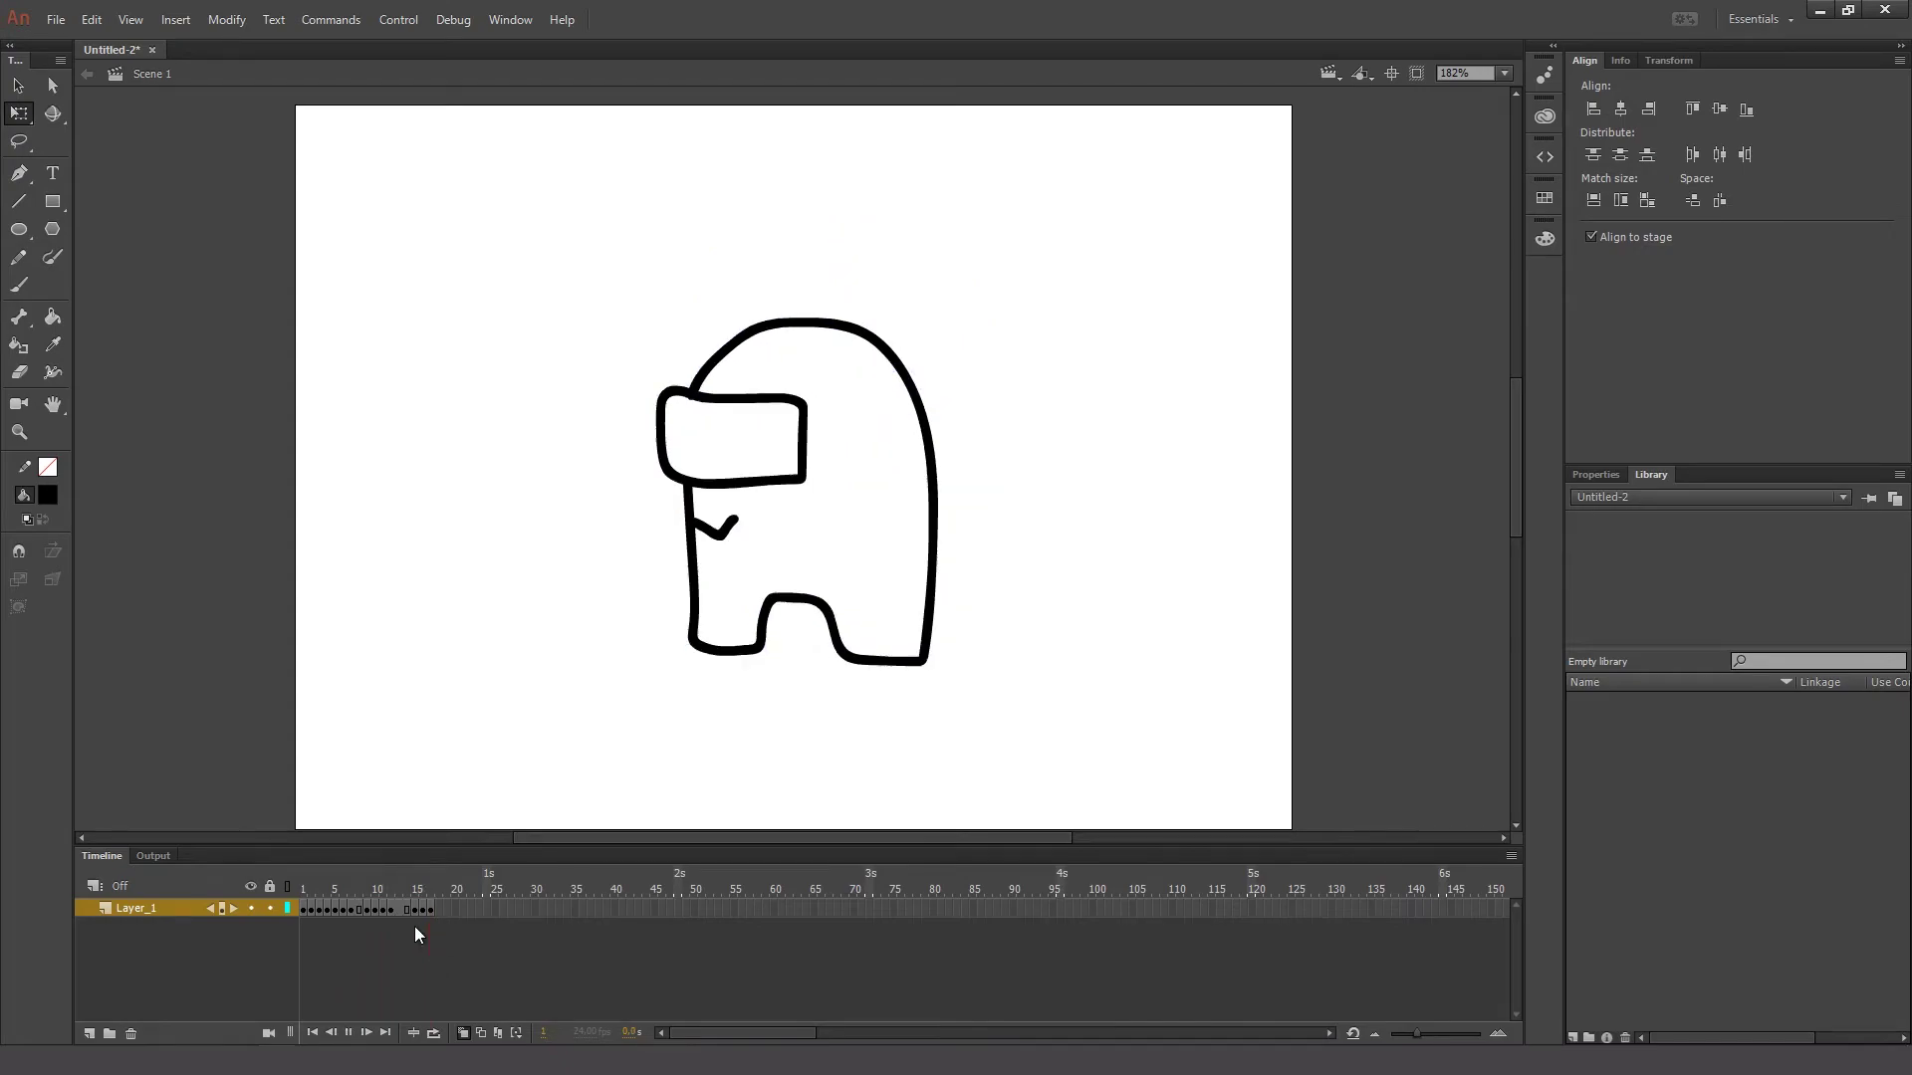
- Turn off onion skinning and duplicate frame 16's pose onto frame 17, moving the final closed pose to frame 18
{"action": "left_click", "coordinate": [424, 909]}
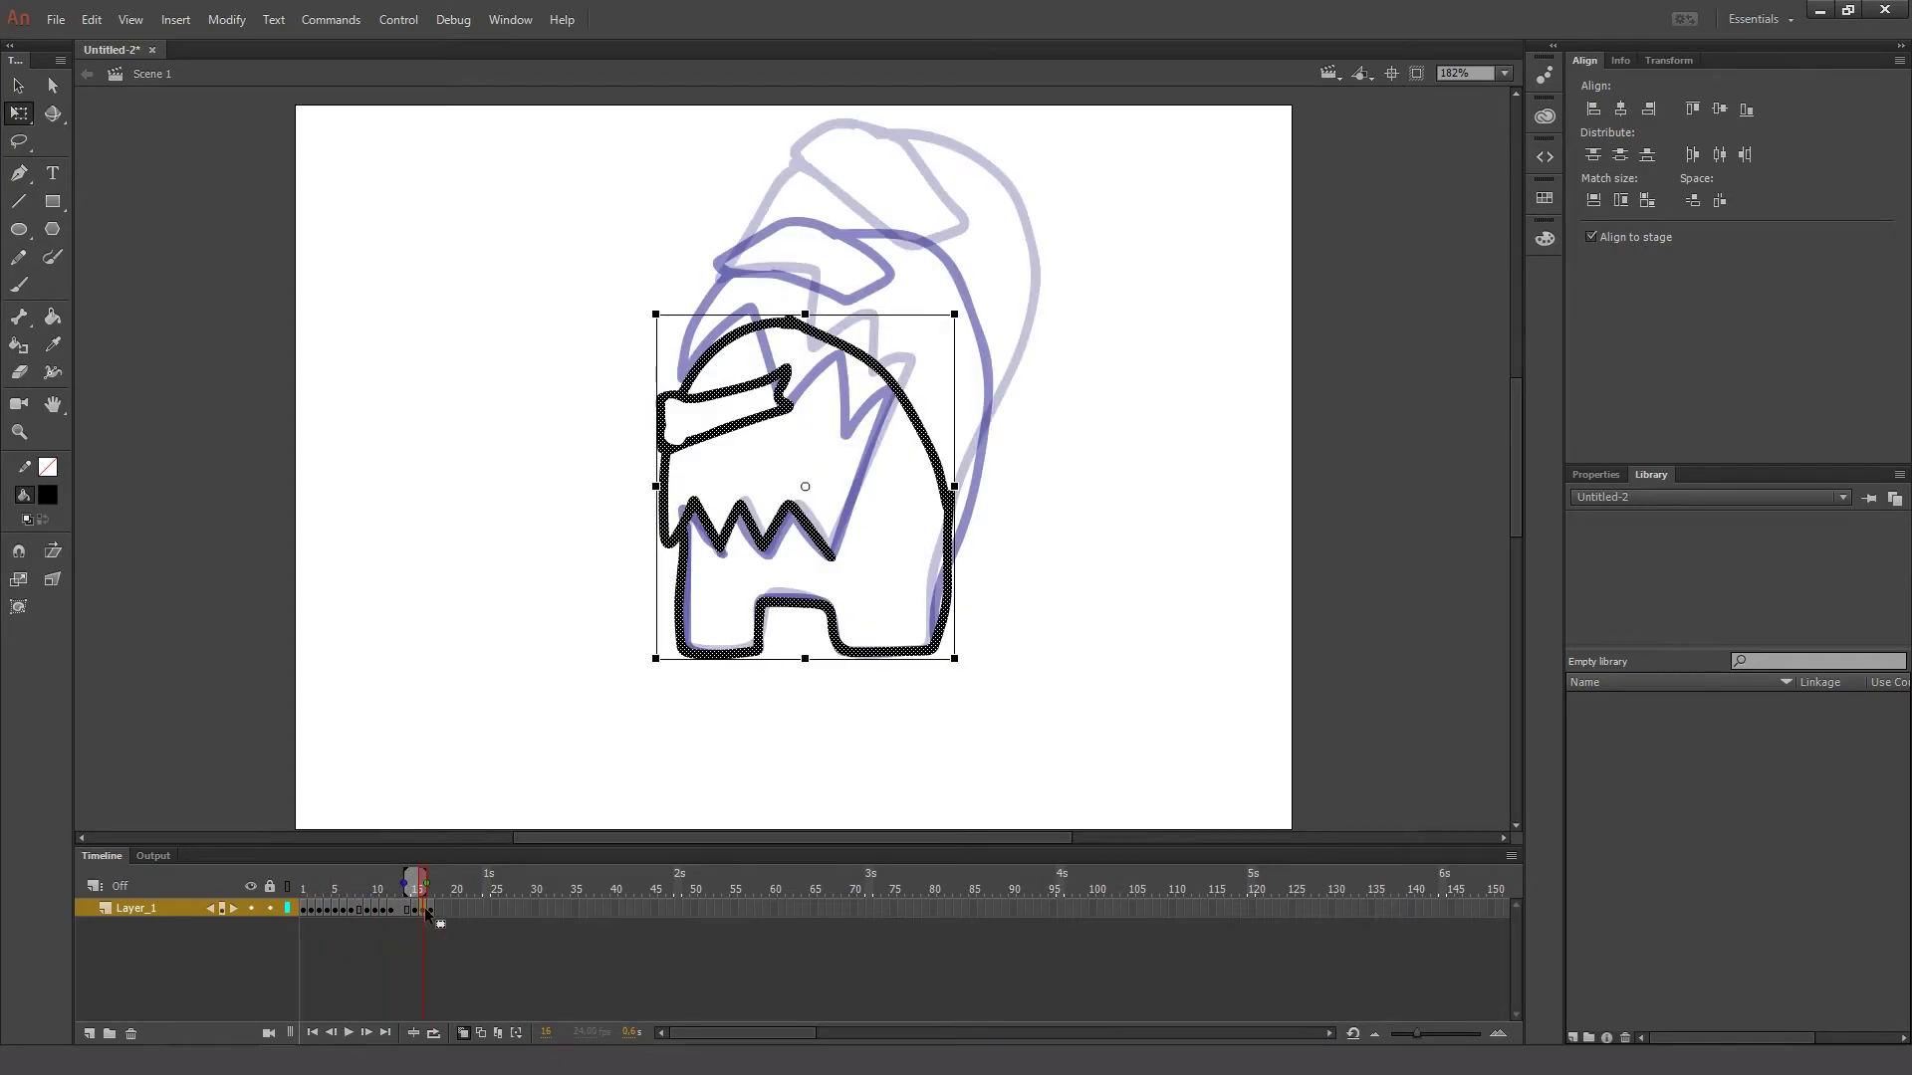
{"action": "left_click", "coordinate": [432, 909]}
{"action": "left_click", "coordinate": [466, 1031]}
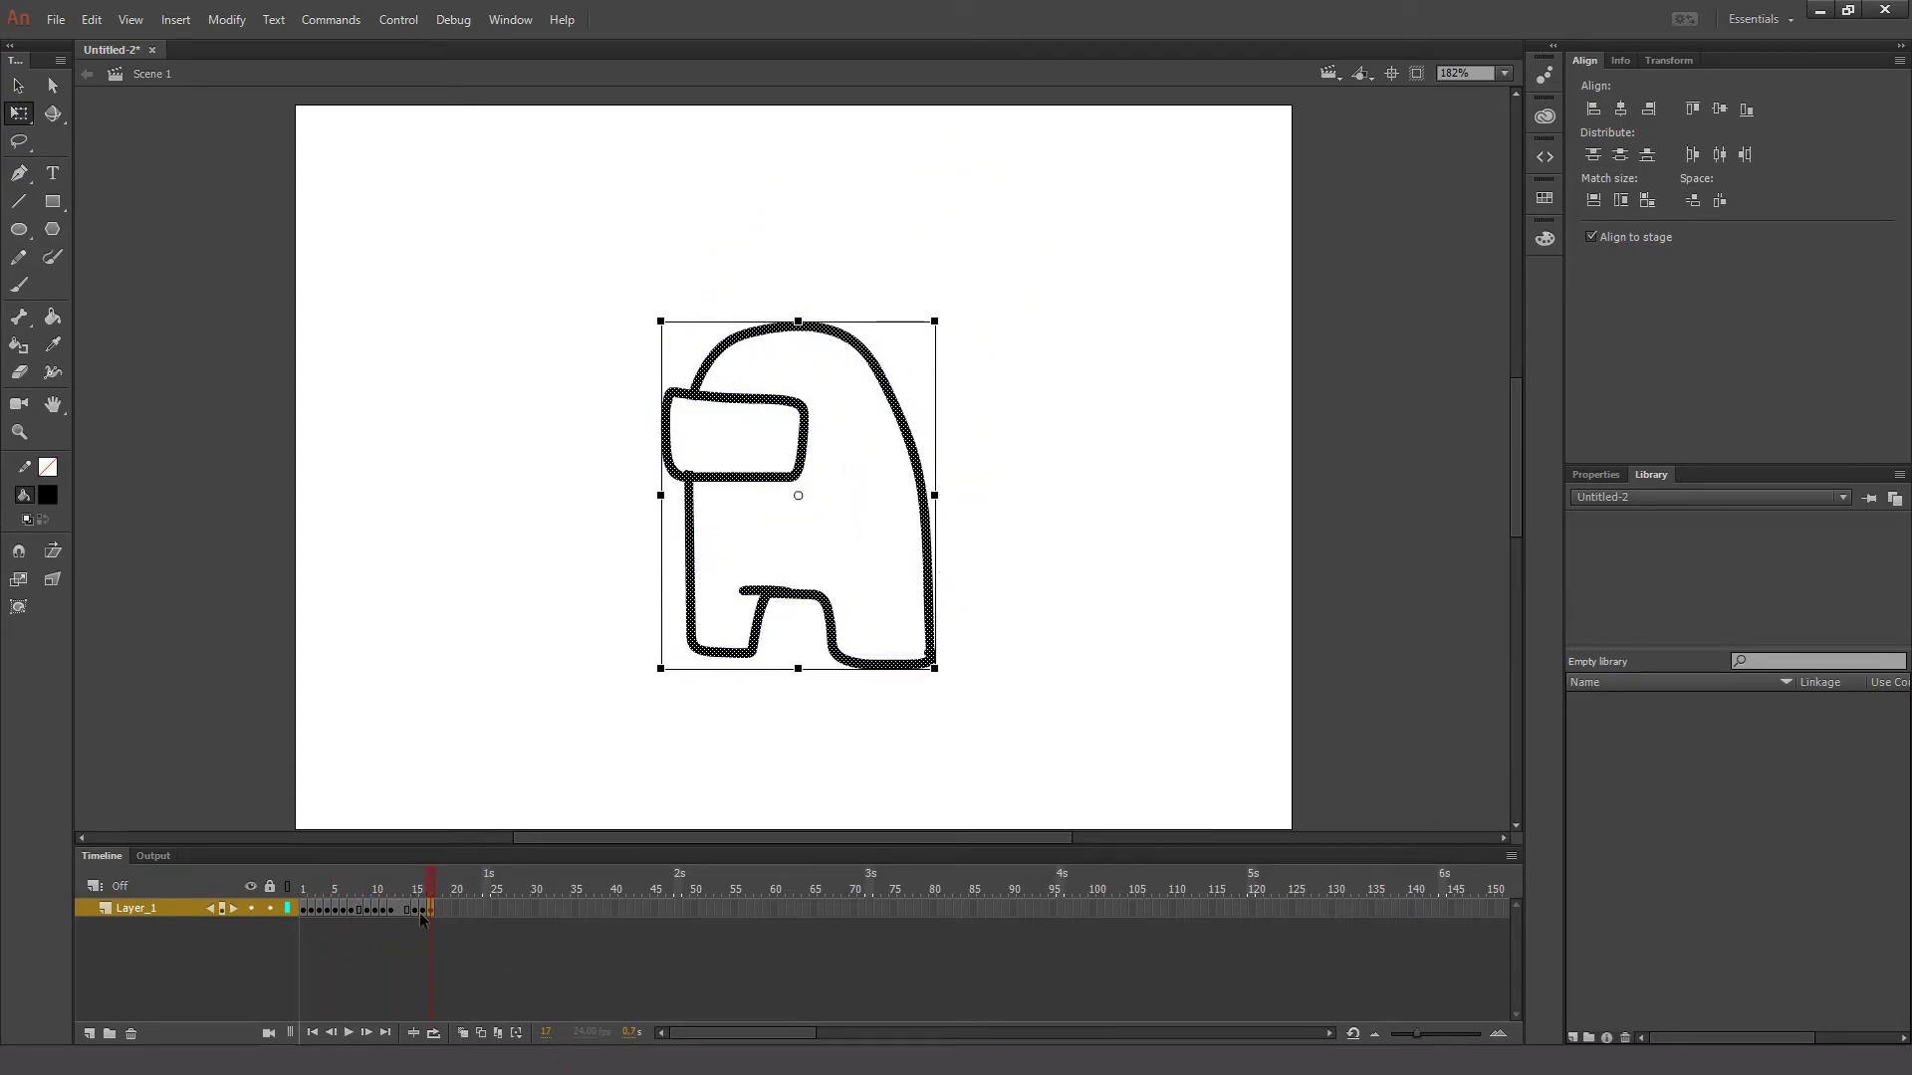
{"action": "key", "text": "Return"}
{"action": "left_click", "coordinate": [424, 910]}
{"action": "left_click", "coordinate": [433, 911]}
{"action": "left_click", "coordinate": [438, 908]}
{"action": "left_click", "coordinate": [427, 911]}
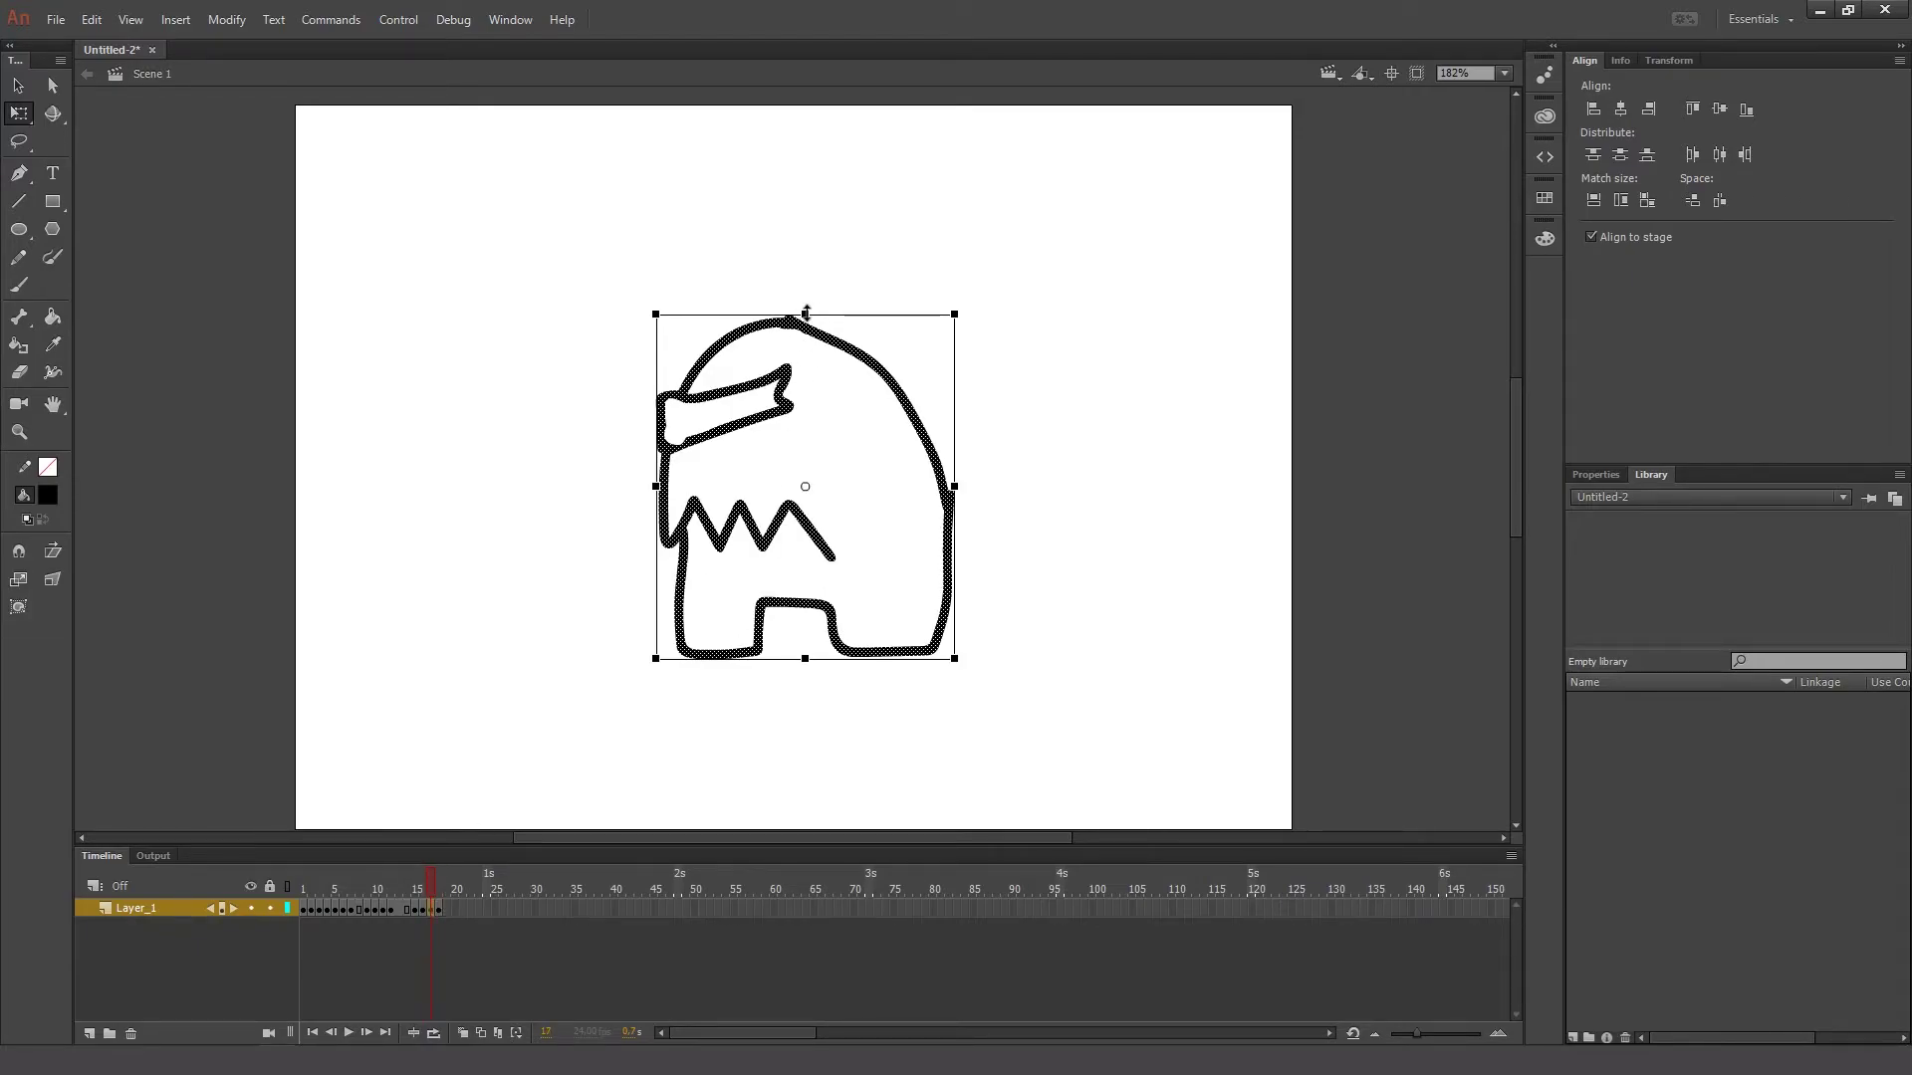
- Squash frame 17's character downward with the transform pivot at its feet, and play the animation
{"action": "left_click_drag", "start_coordinate": [805, 486], "coordinate": [798, 658]}
{"action": "left_click_drag", "start_coordinate": [426, 889], "coordinate": [431, 880]}
{"action": "left_click", "coordinate": [430, 908]}
{"action": "left_click_drag", "start_coordinate": [803, 312], "coordinate": [791, 346]}
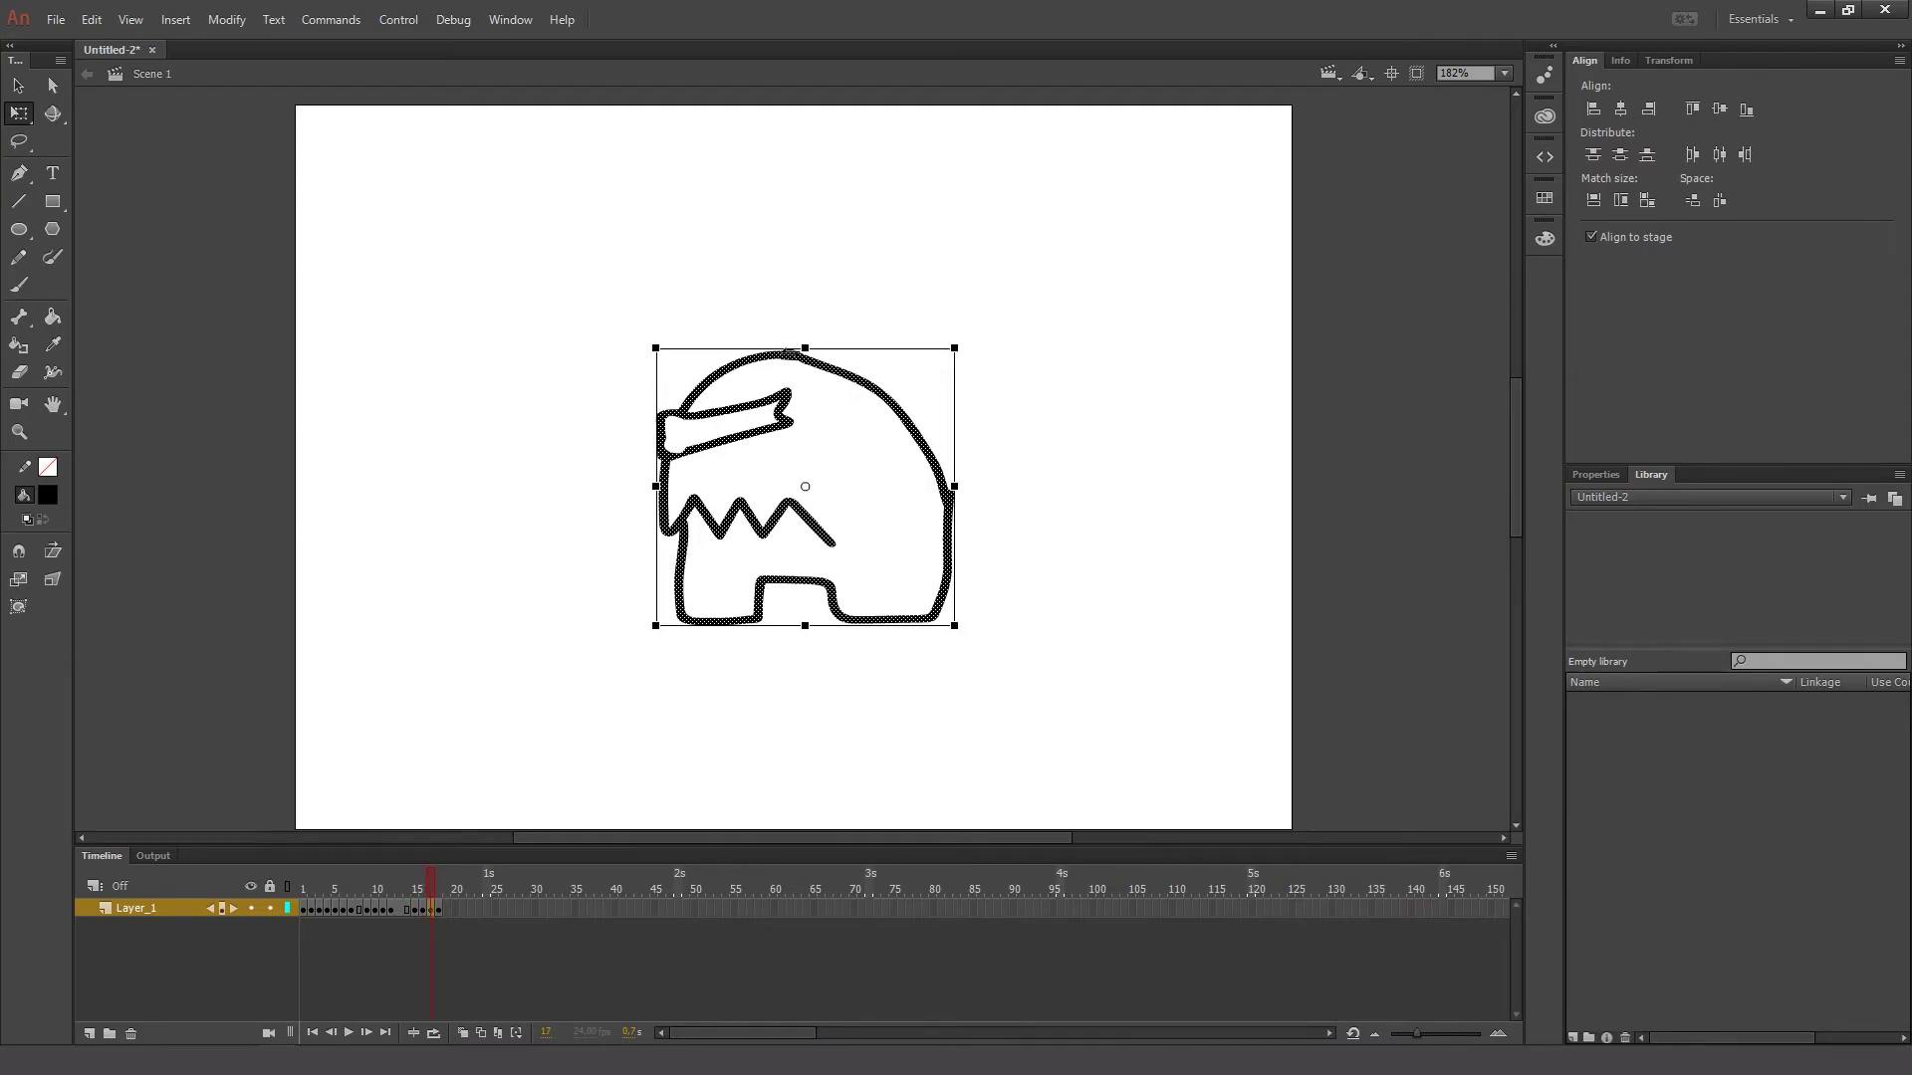
{"action": "key", "text": "ctrl+z"}
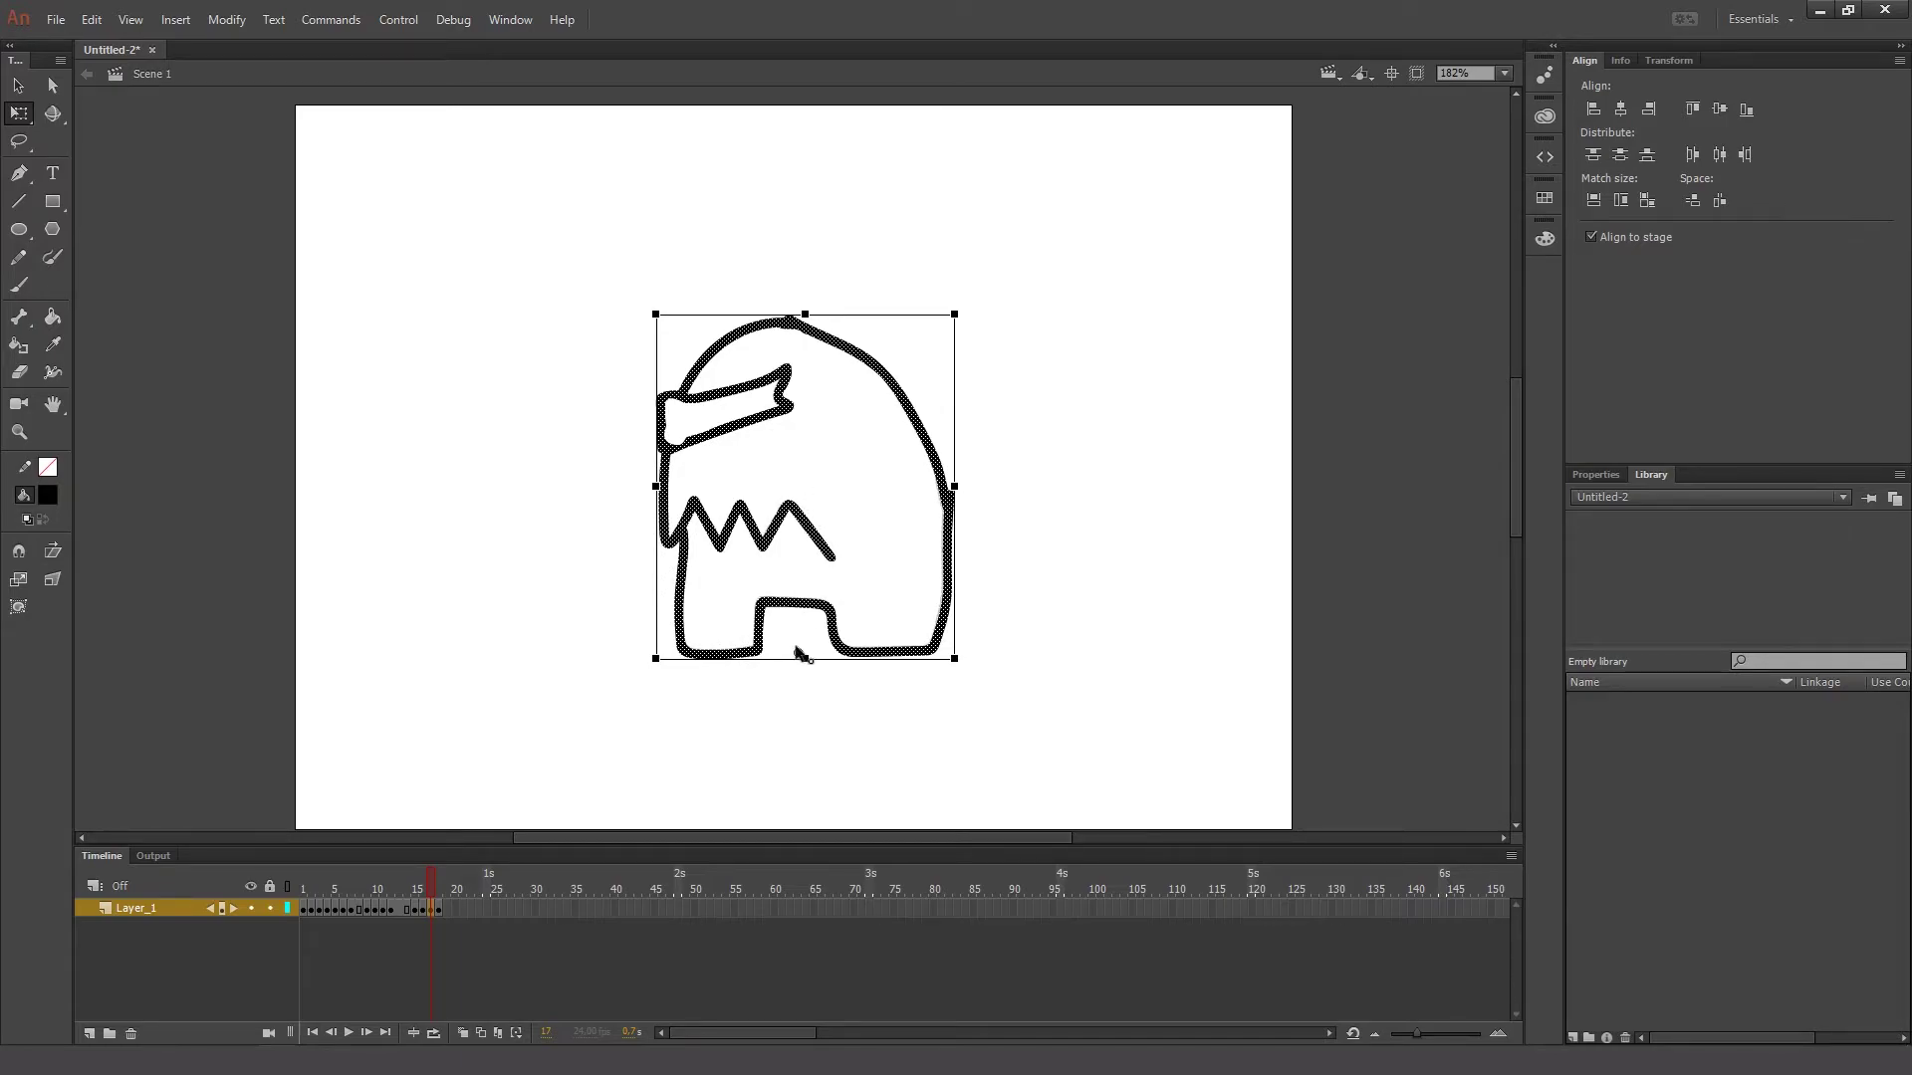
{"action": "left_click_drag", "start_coordinate": [804, 310], "coordinate": [805, 344]}
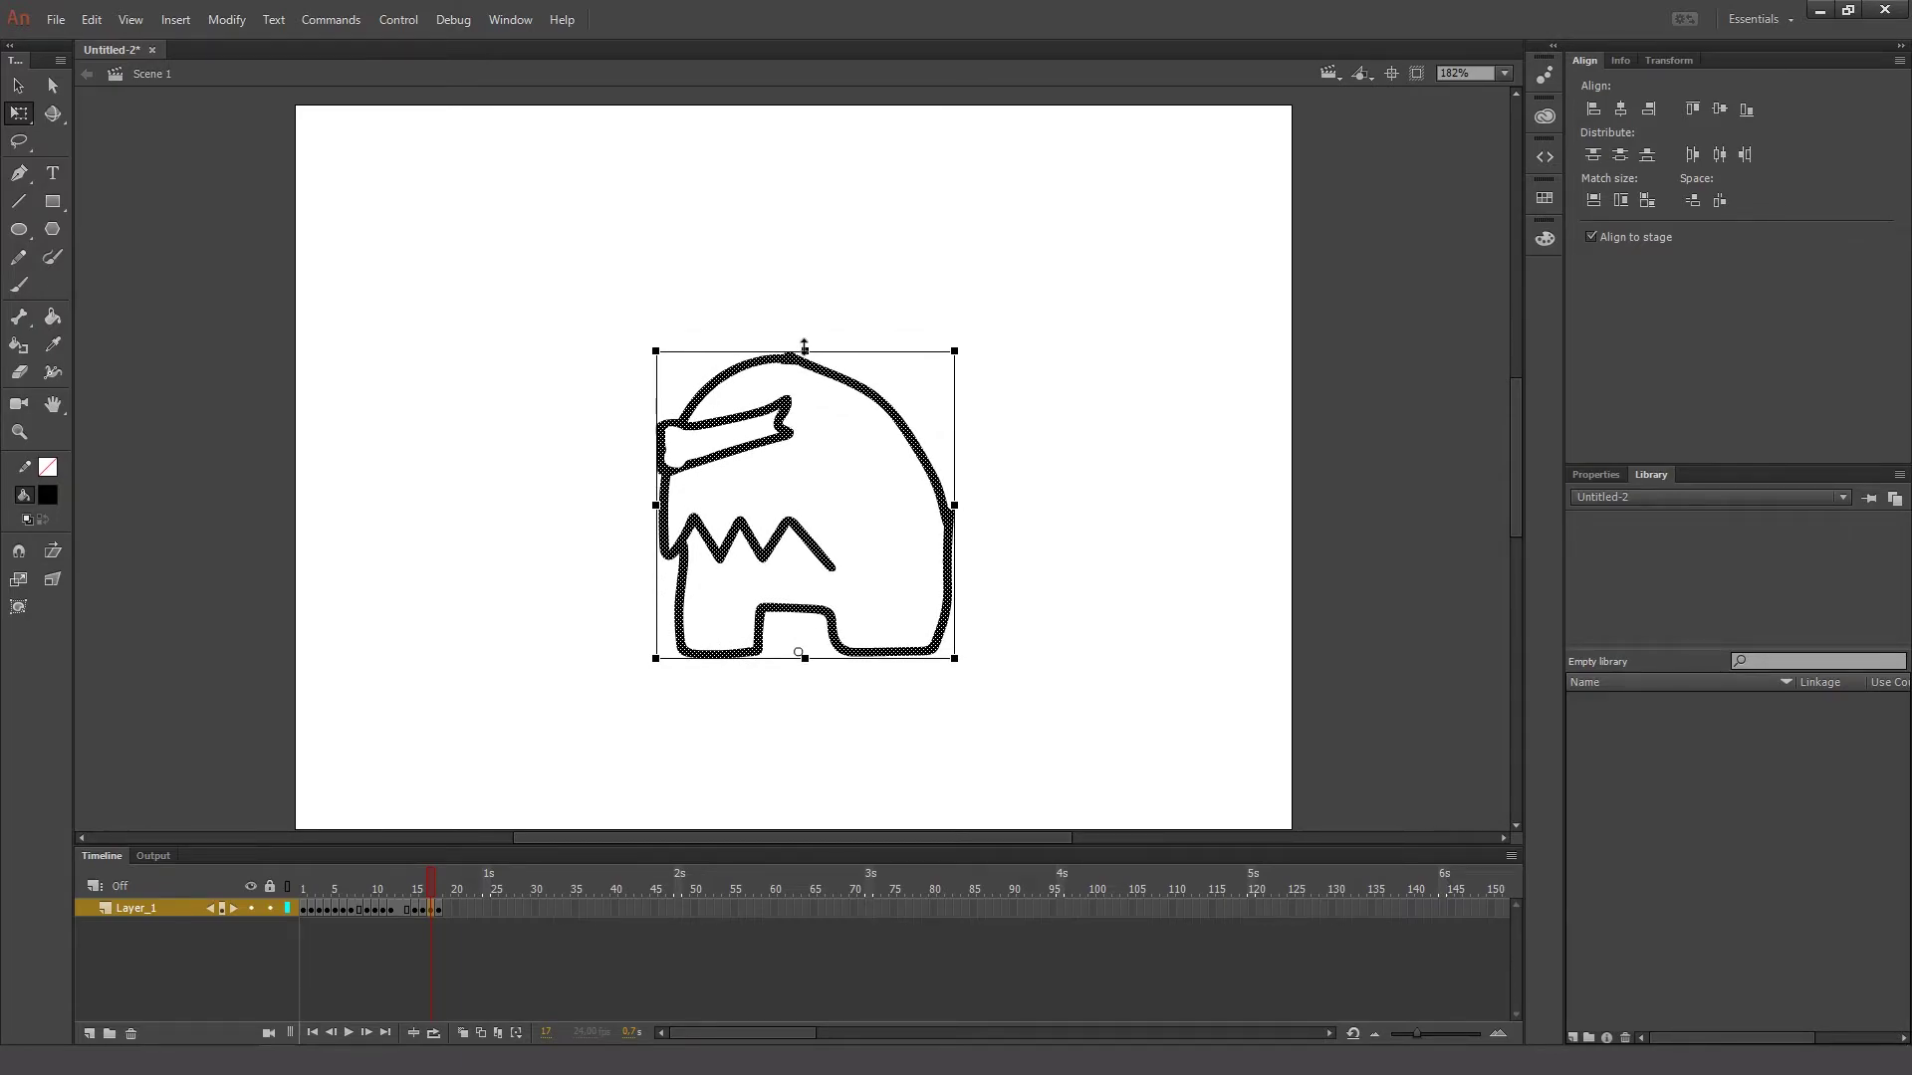
{"action": "key", "text": "Return"}
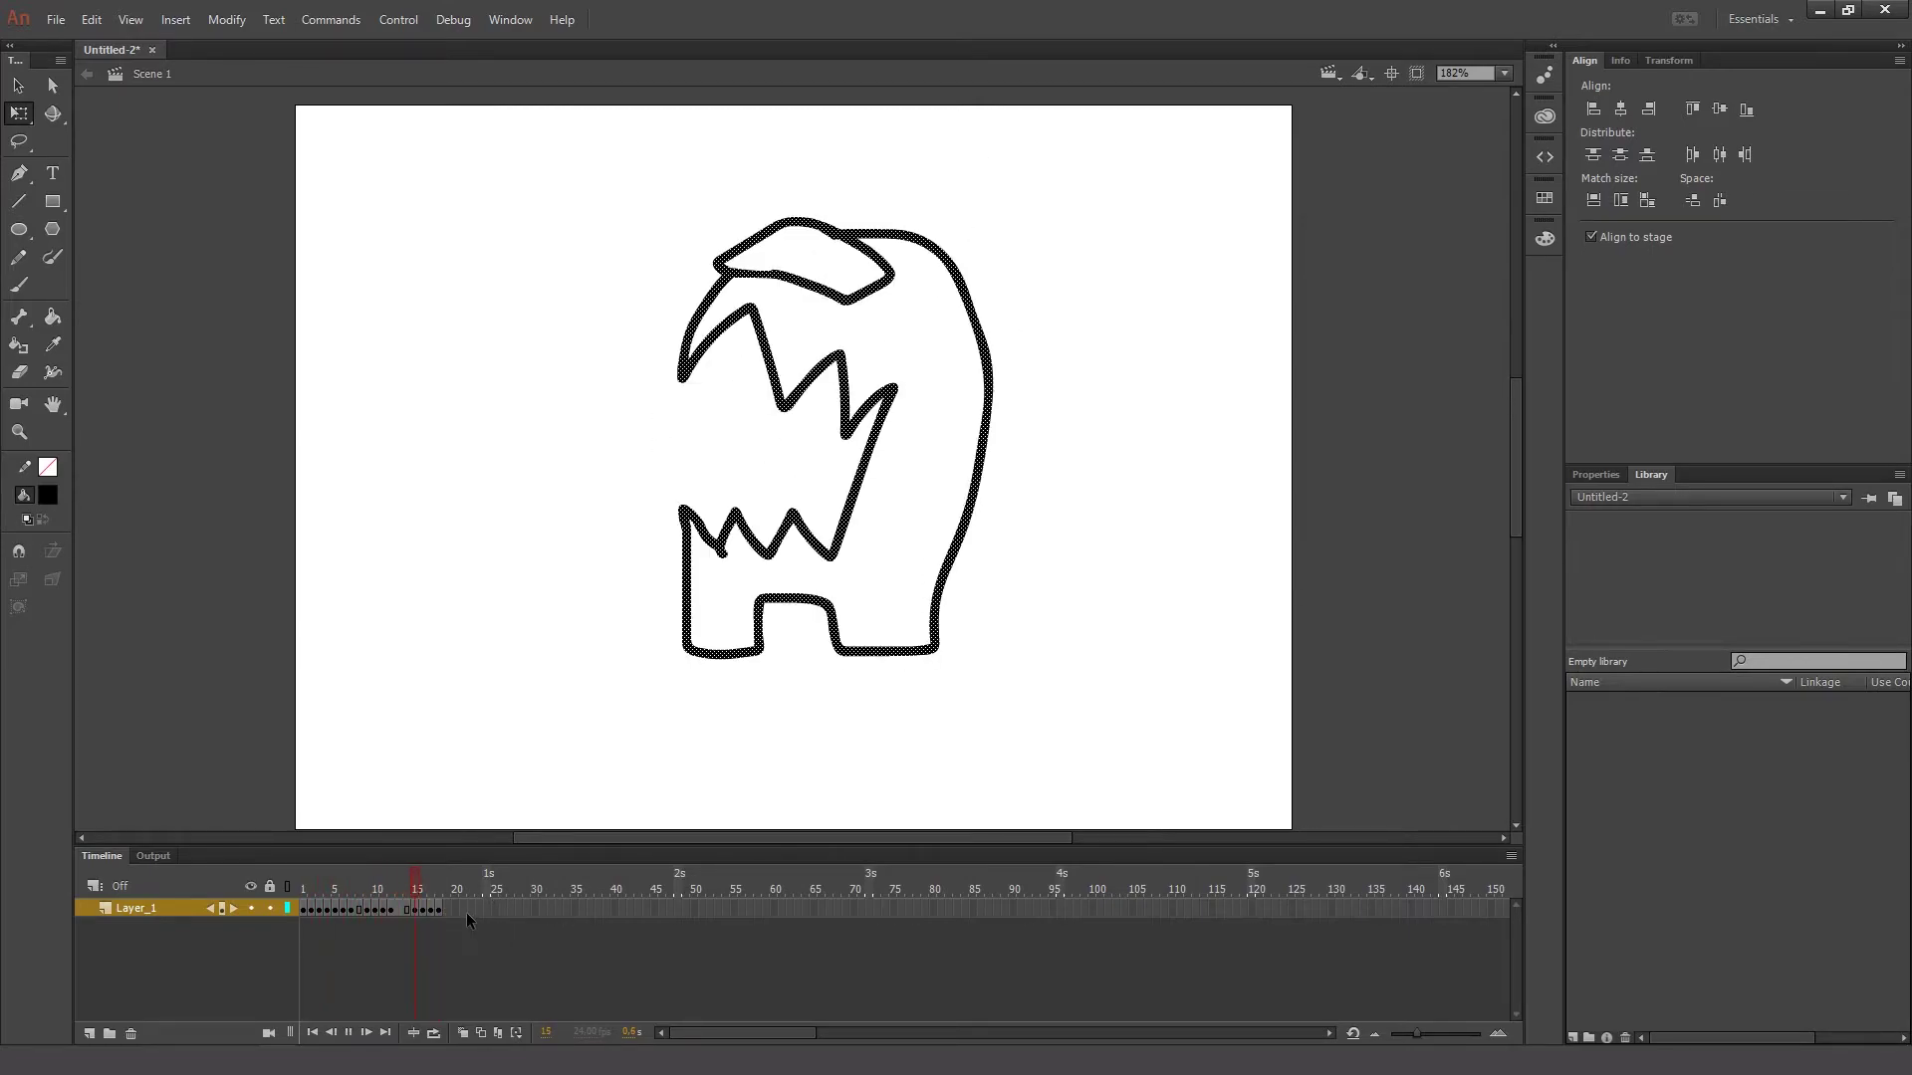
- Extend the squashed pose through frame 18, moving the final closed pose to frame 19
{"action": "left_click", "coordinate": [440, 908]}
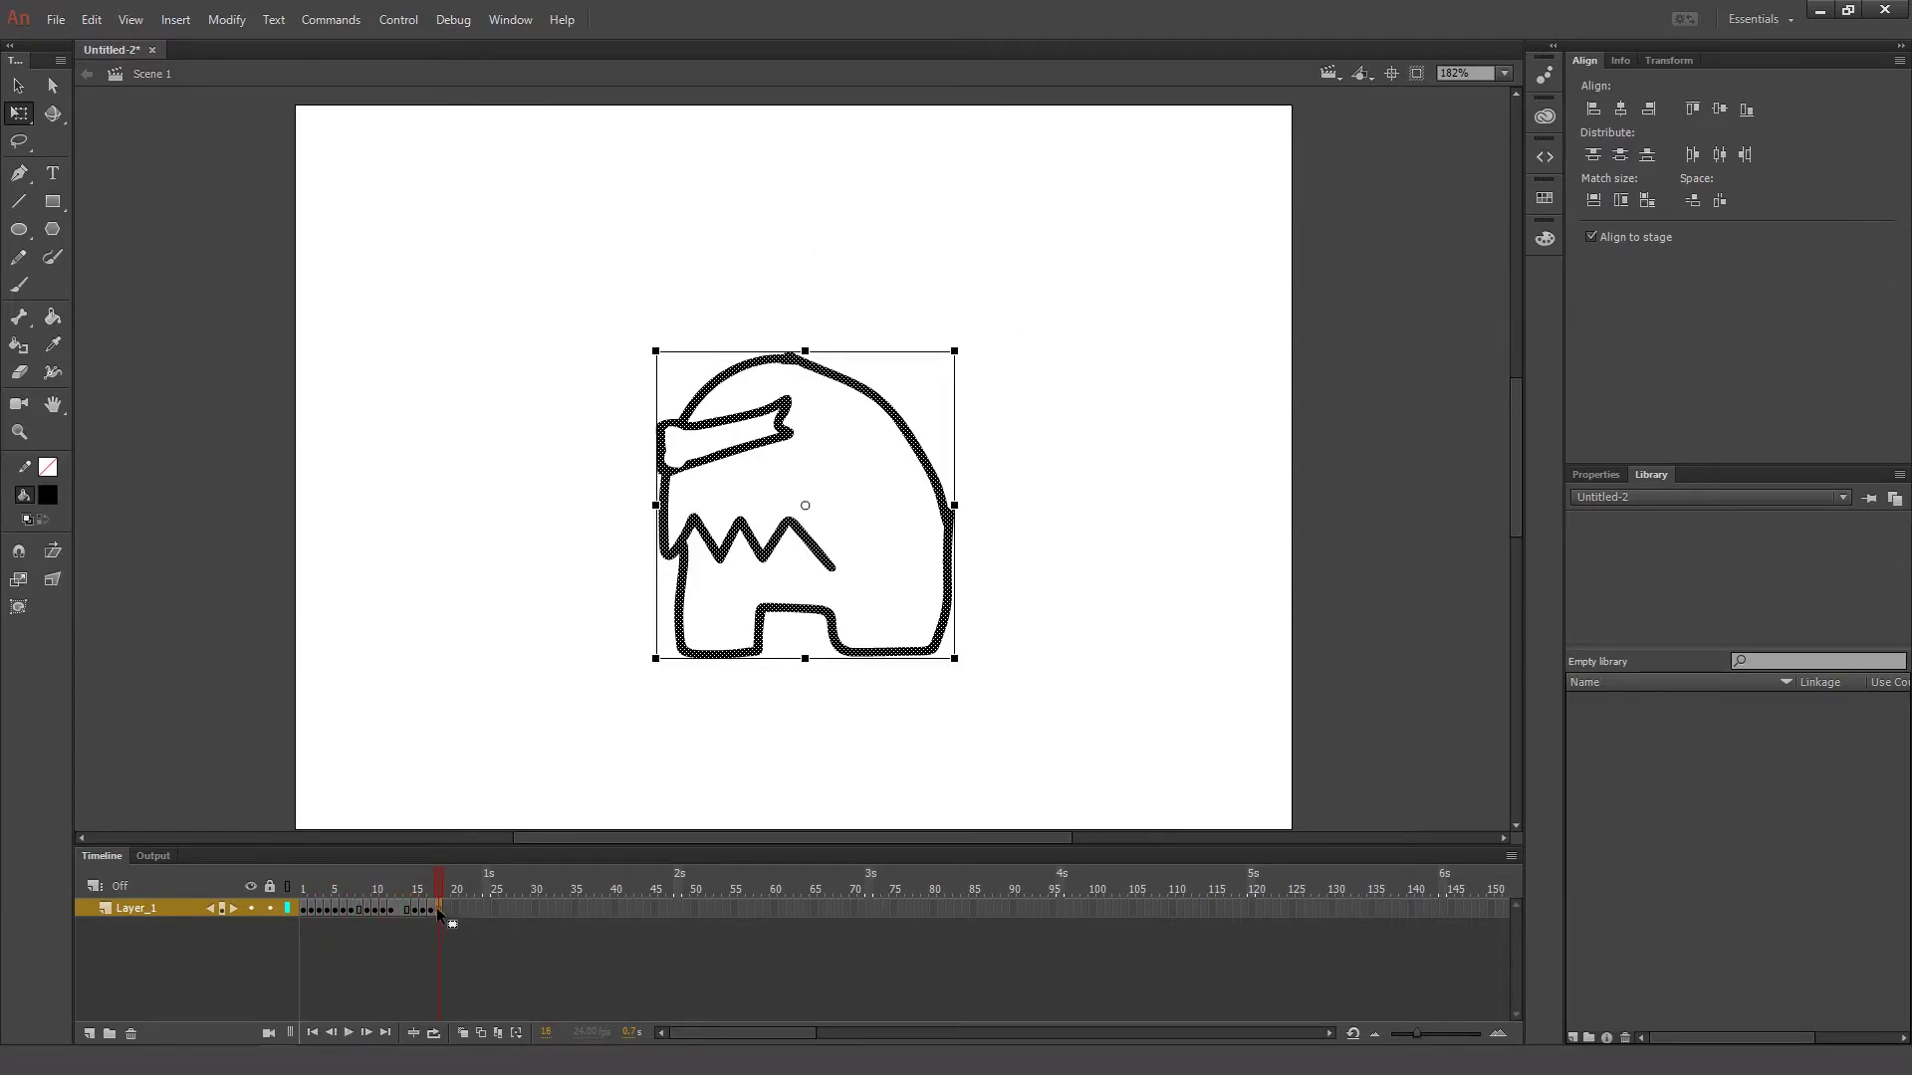
{"action": "key", "text": "Return"}
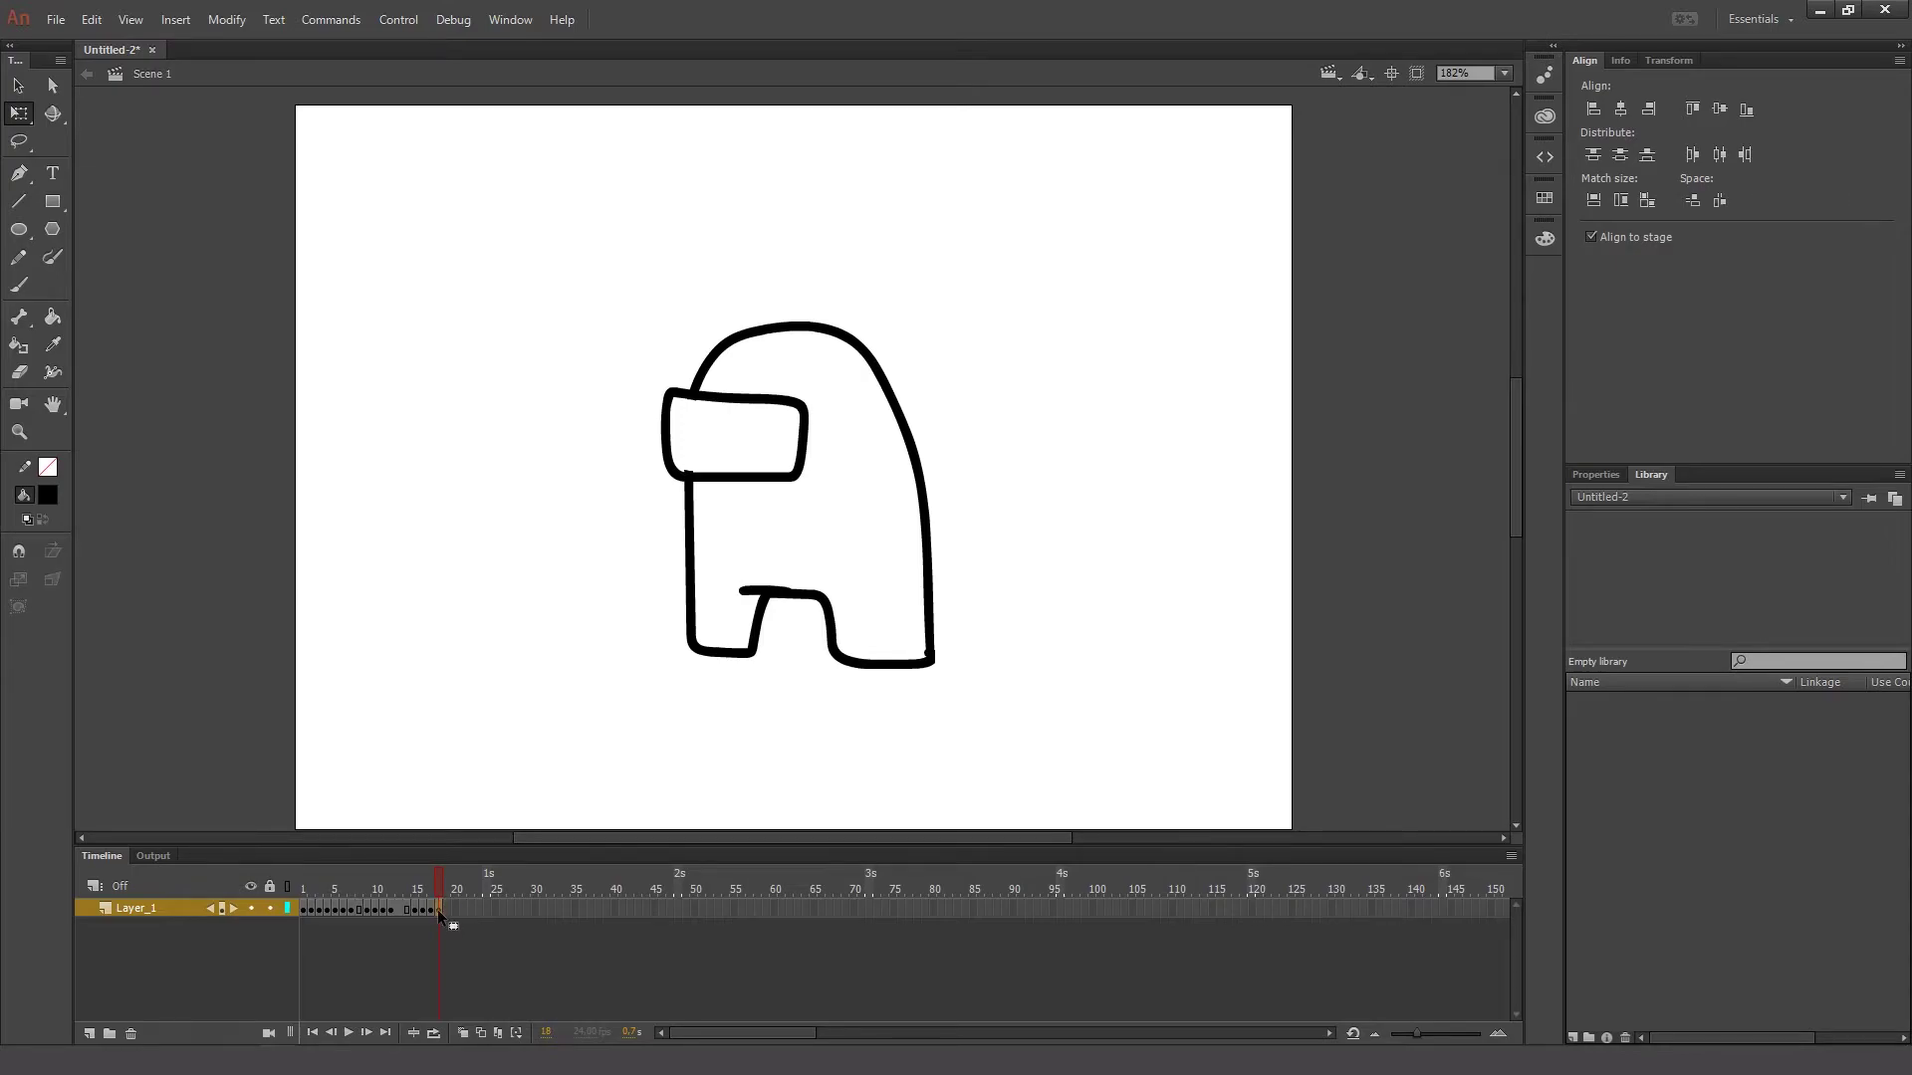
{"action": "left_click", "coordinate": [438, 909]}
{"action": "left_click", "coordinate": [444, 909]}
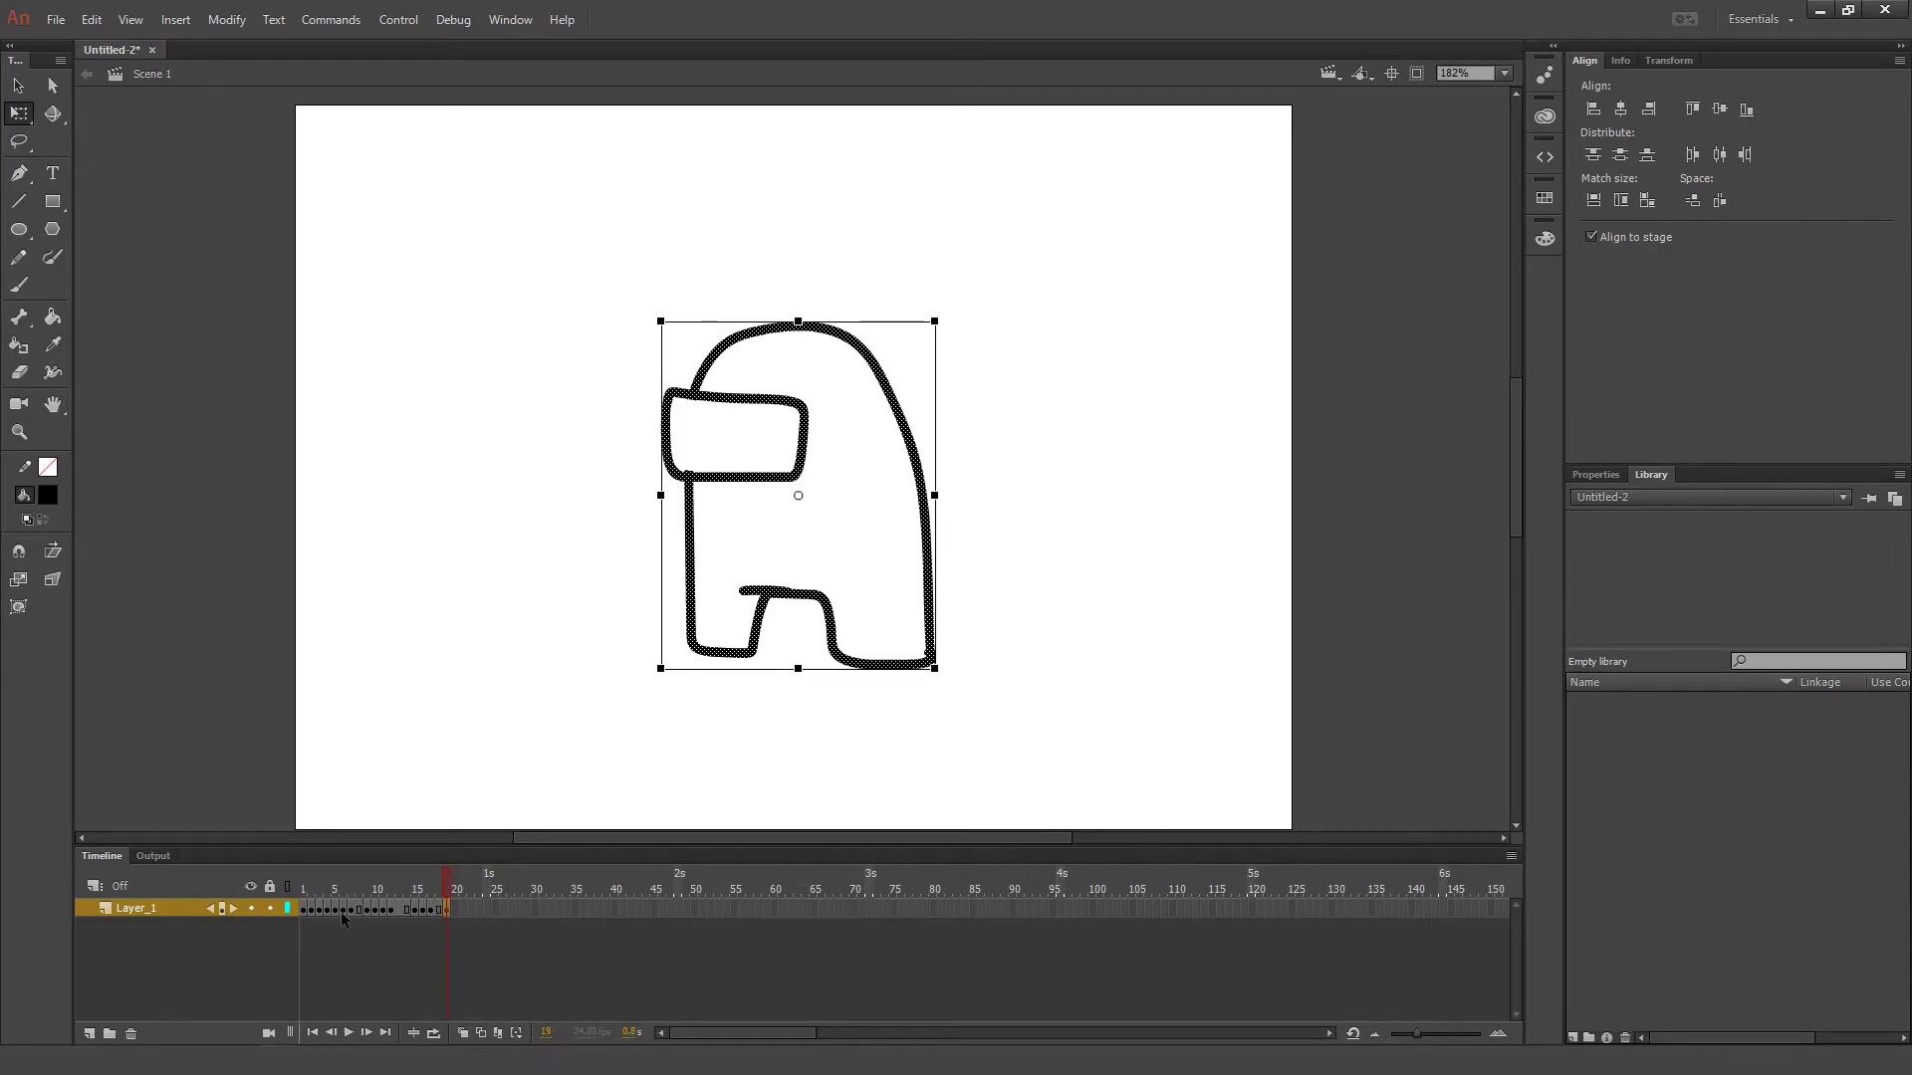
{"action": "left_click", "coordinate": [438, 910]}
- Copy frame 6's closed jagged-mouth character, paste it in place on a blank keyframe at frame 18, and play the animation
{"action": "left_click", "coordinate": [340, 908]}
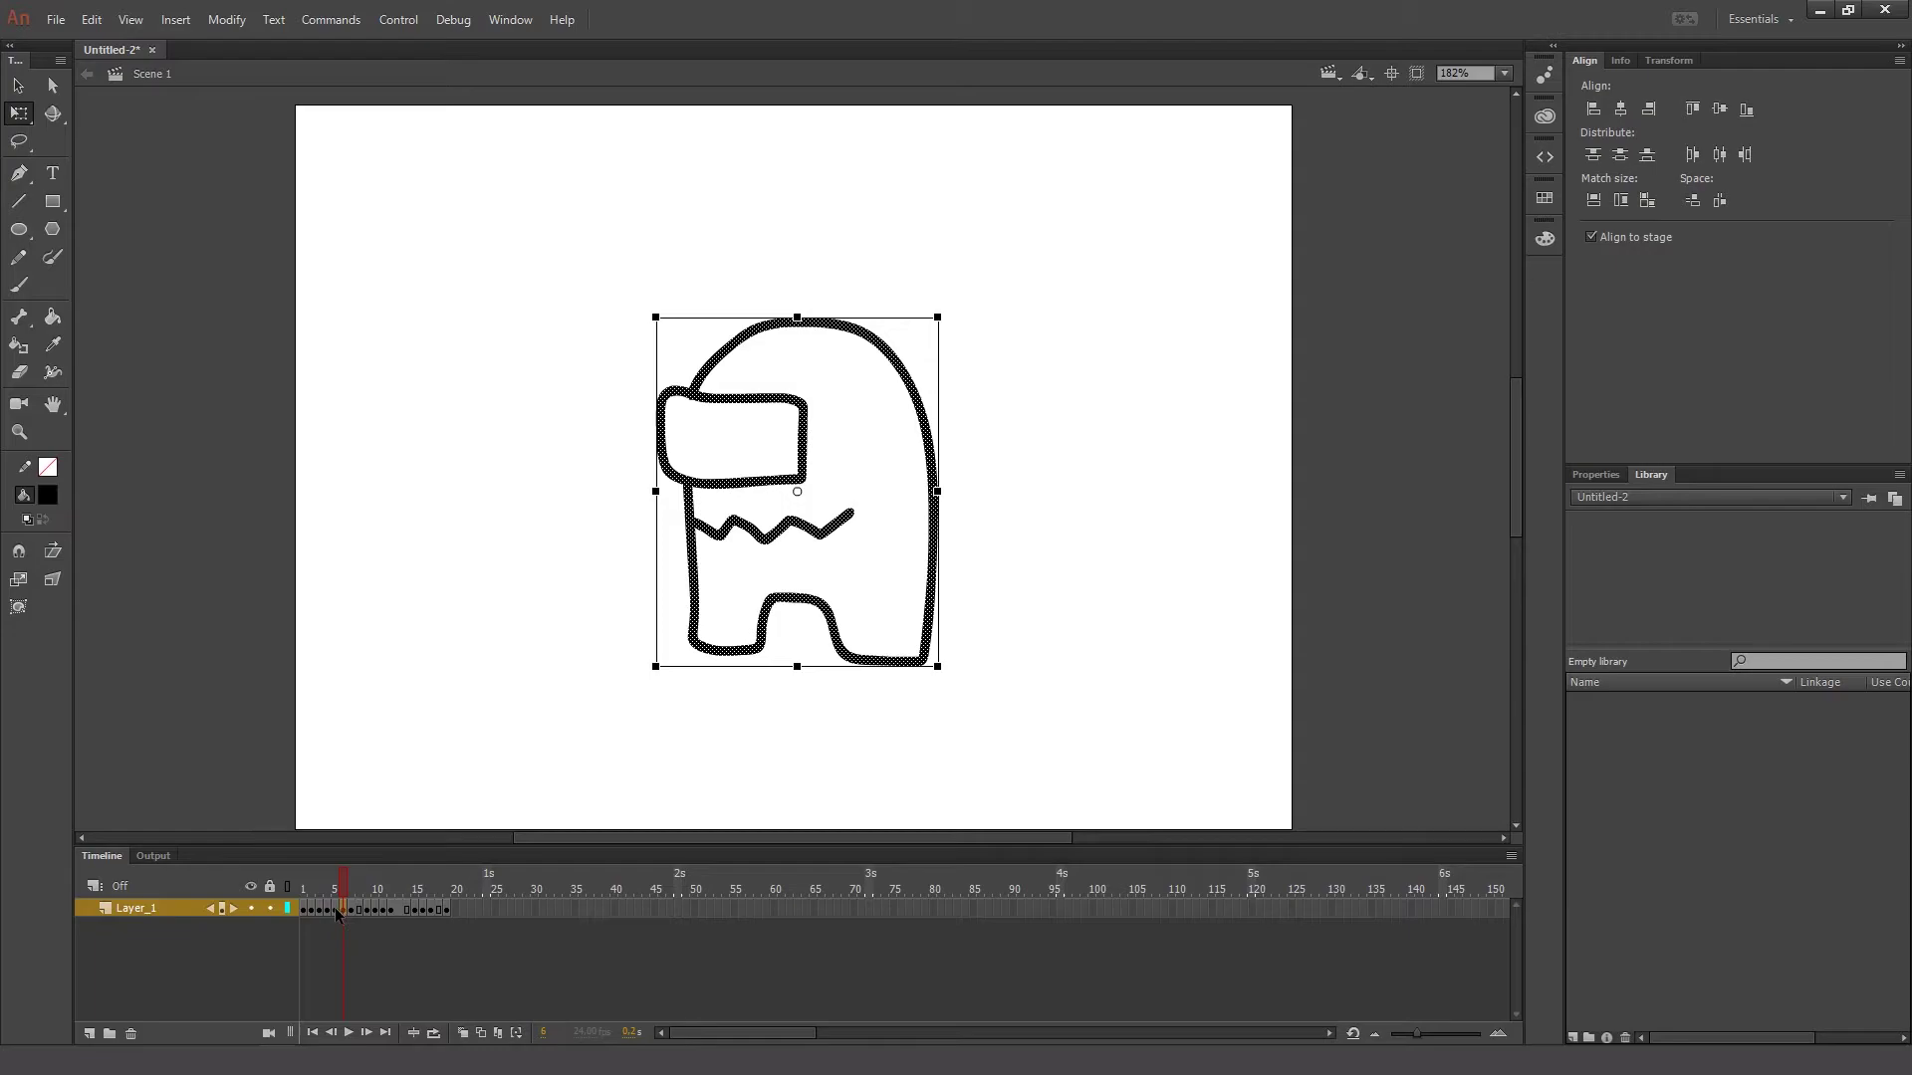
{"action": "right_click", "coordinate": [744, 496]}
{"action": "left_click", "coordinate": [797, 600]}
{"action": "left_click", "coordinate": [438, 908]}
{"action": "right_click", "coordinate": [438, 906]}
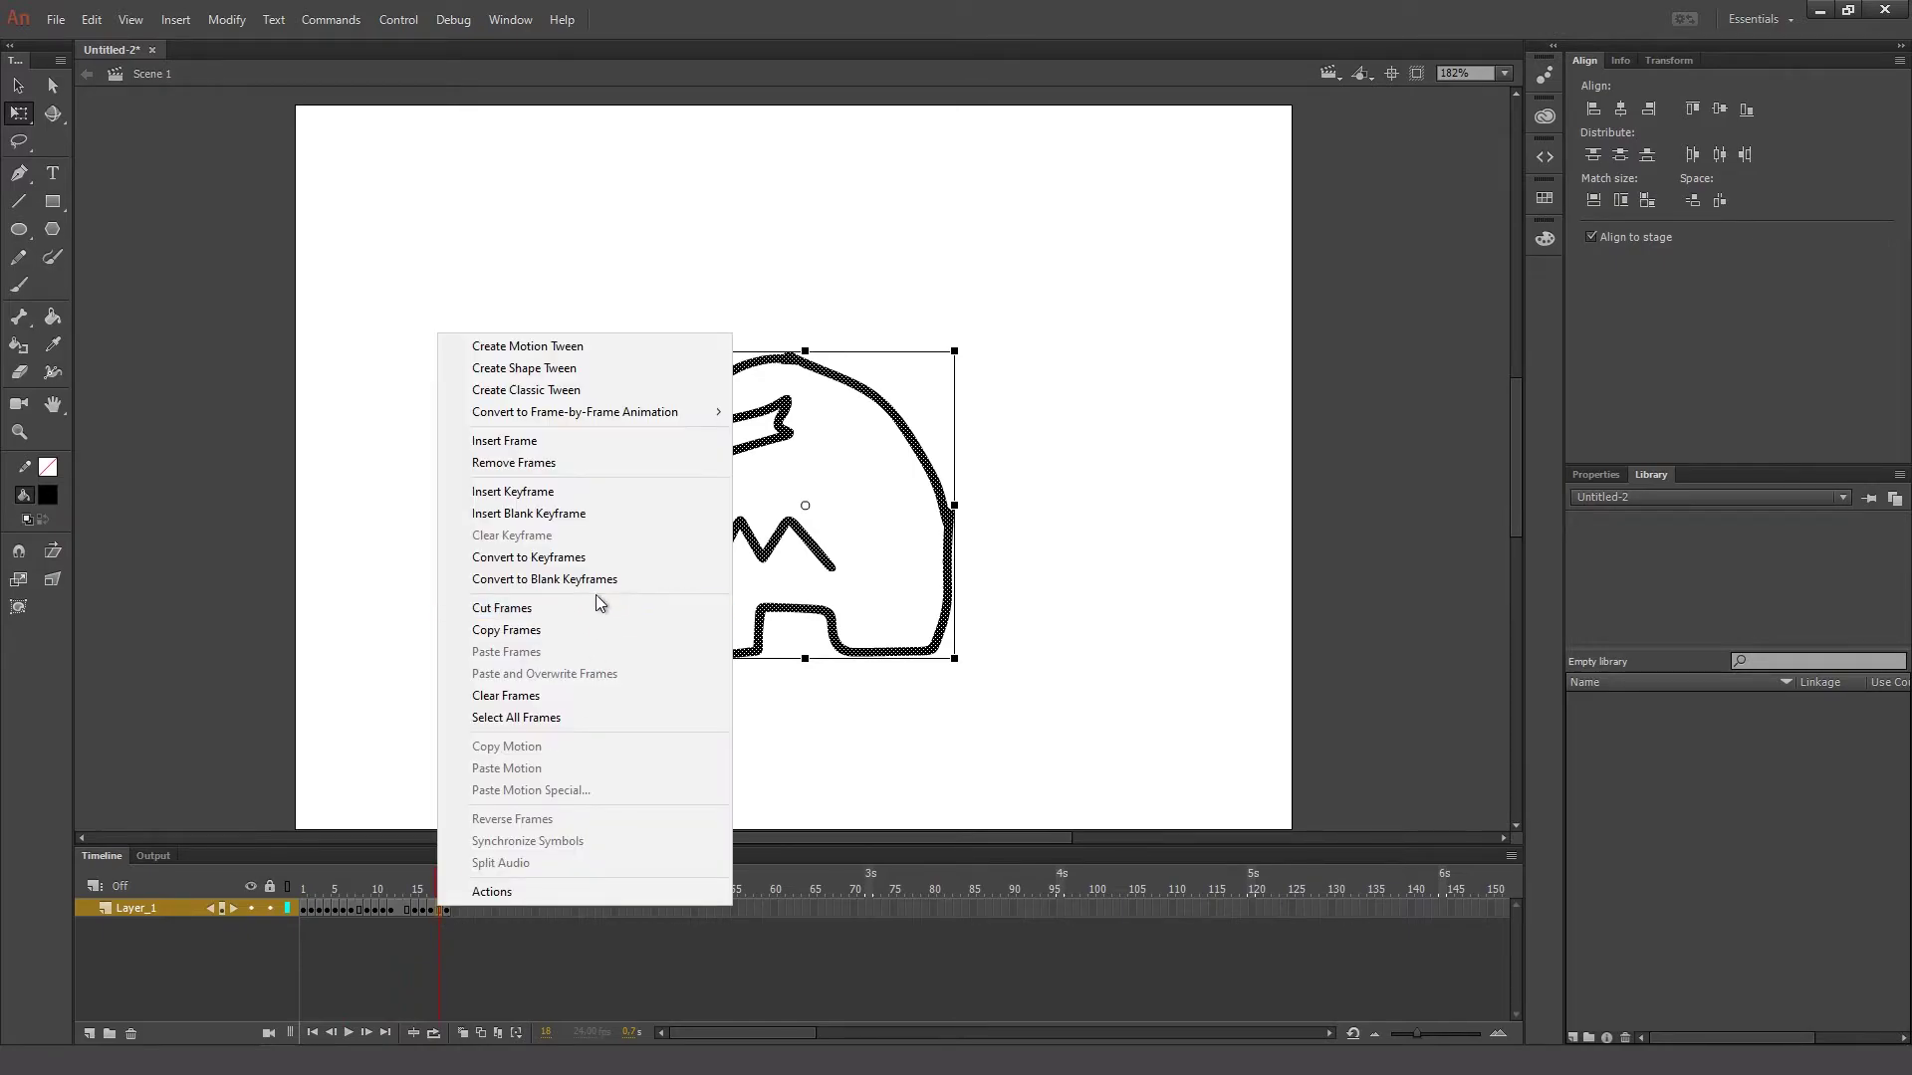
{"action": "left_click", "coordinate": [596, 513]}
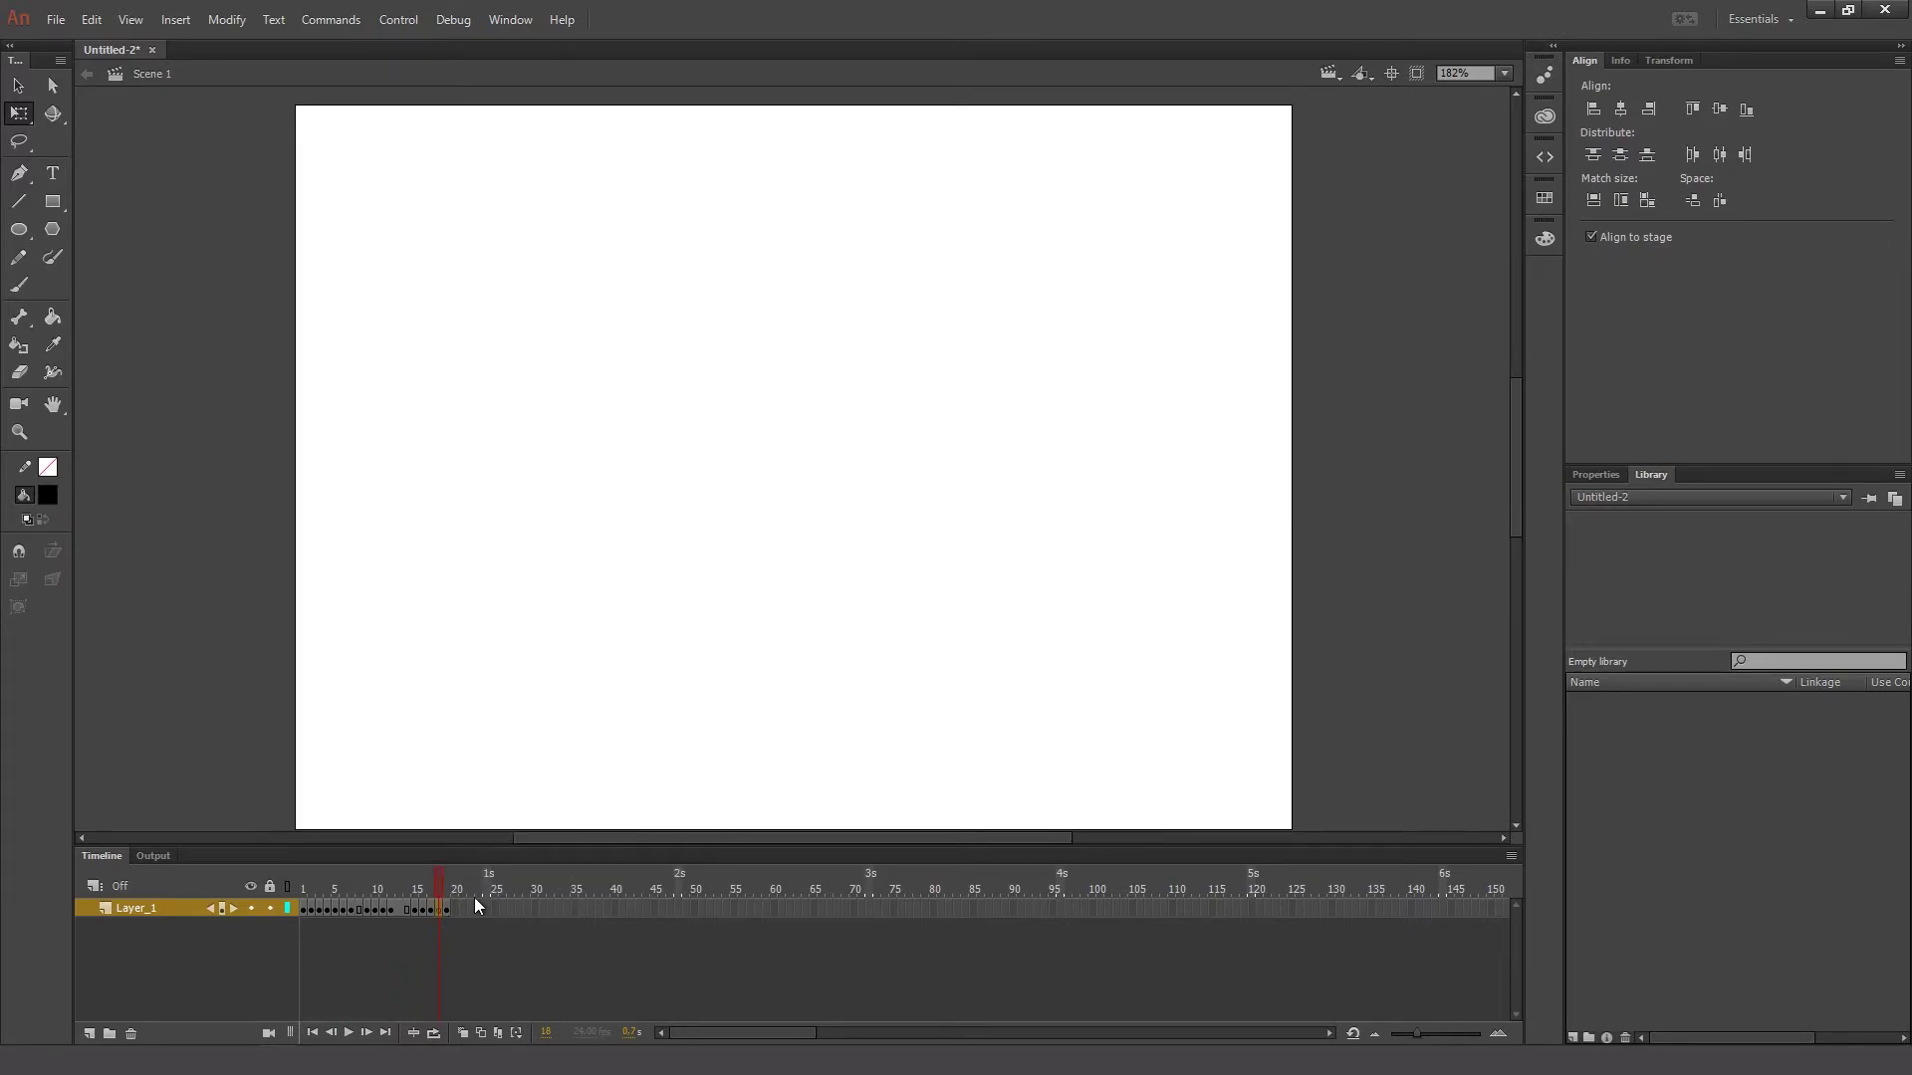
{"action": "key", "text": "ctrl+shift+v"}
{"action": "key", "text": "."}
{"action": "key", "text": "Return"}
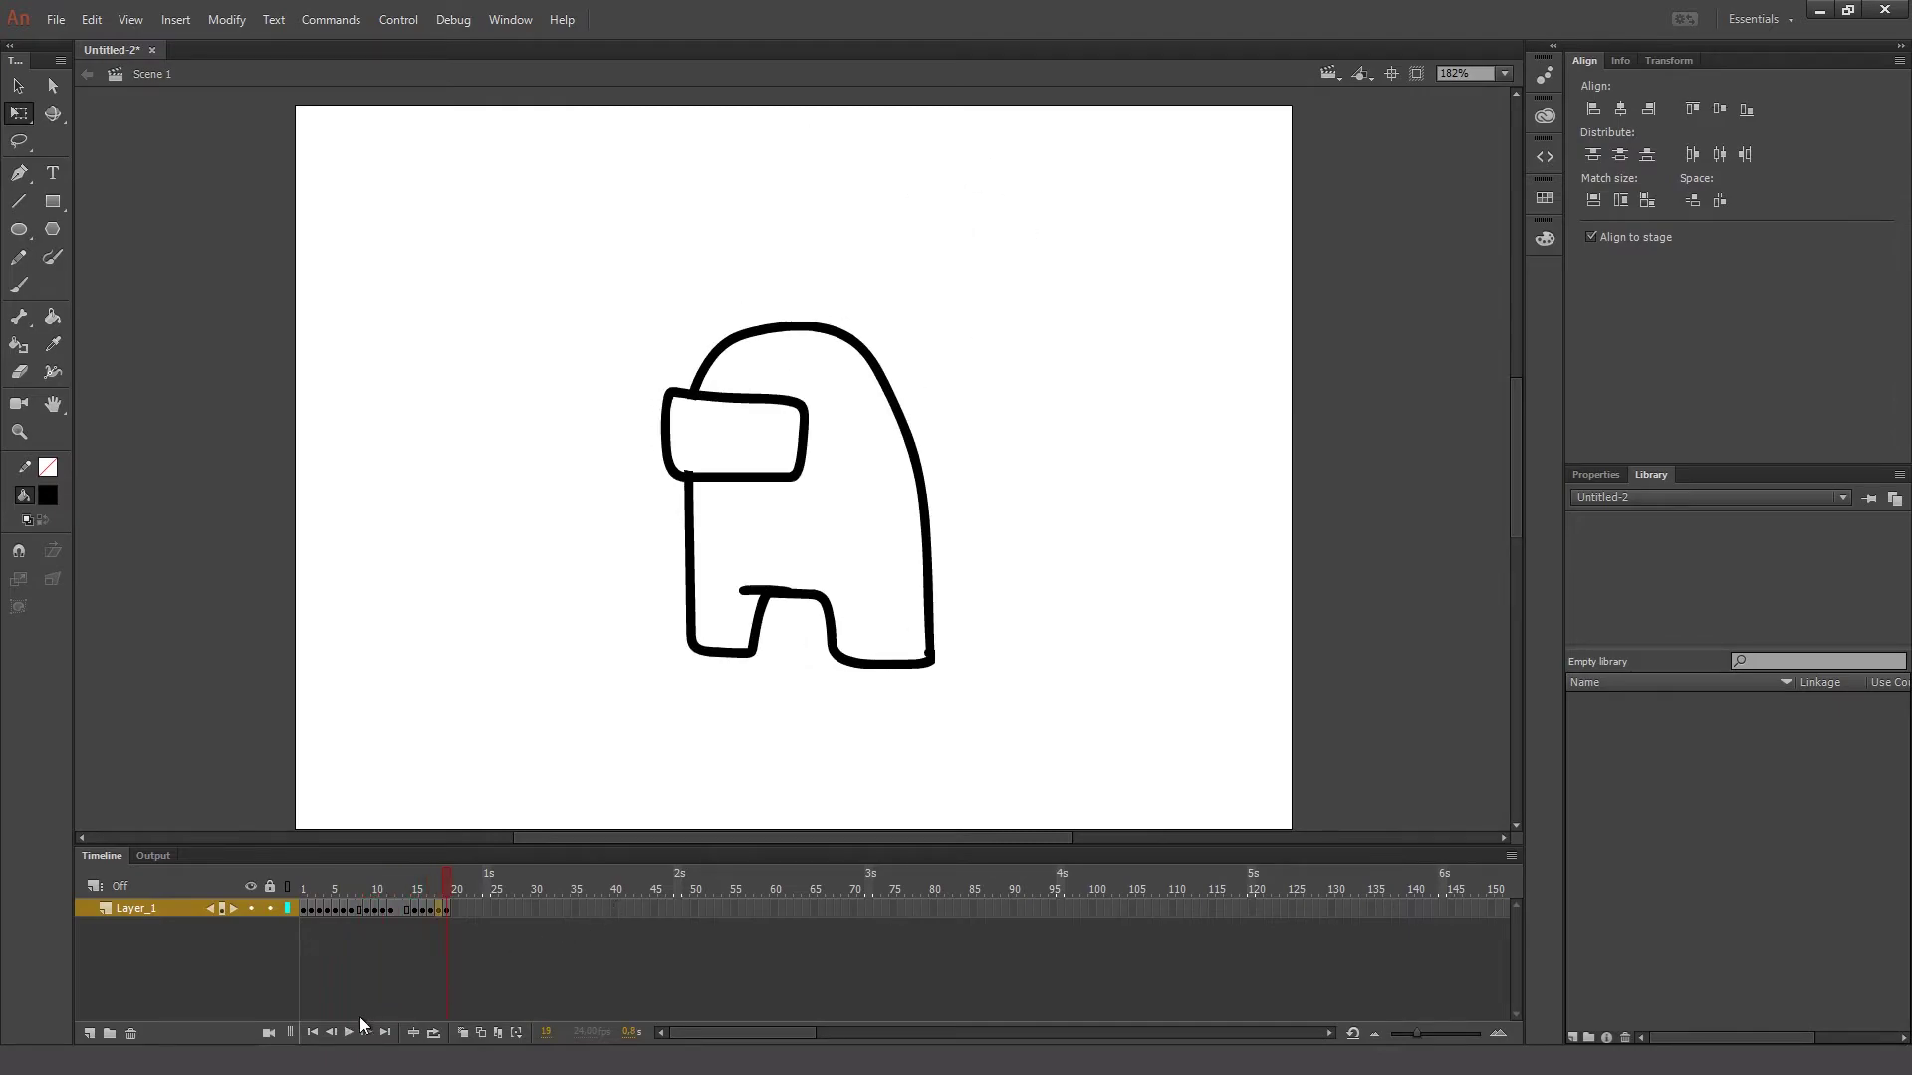
- Extend the final pose through frame 24, and review the animation by playing and scrubbing through it
{"action": "left_click", "coordinate": [429, 908]}
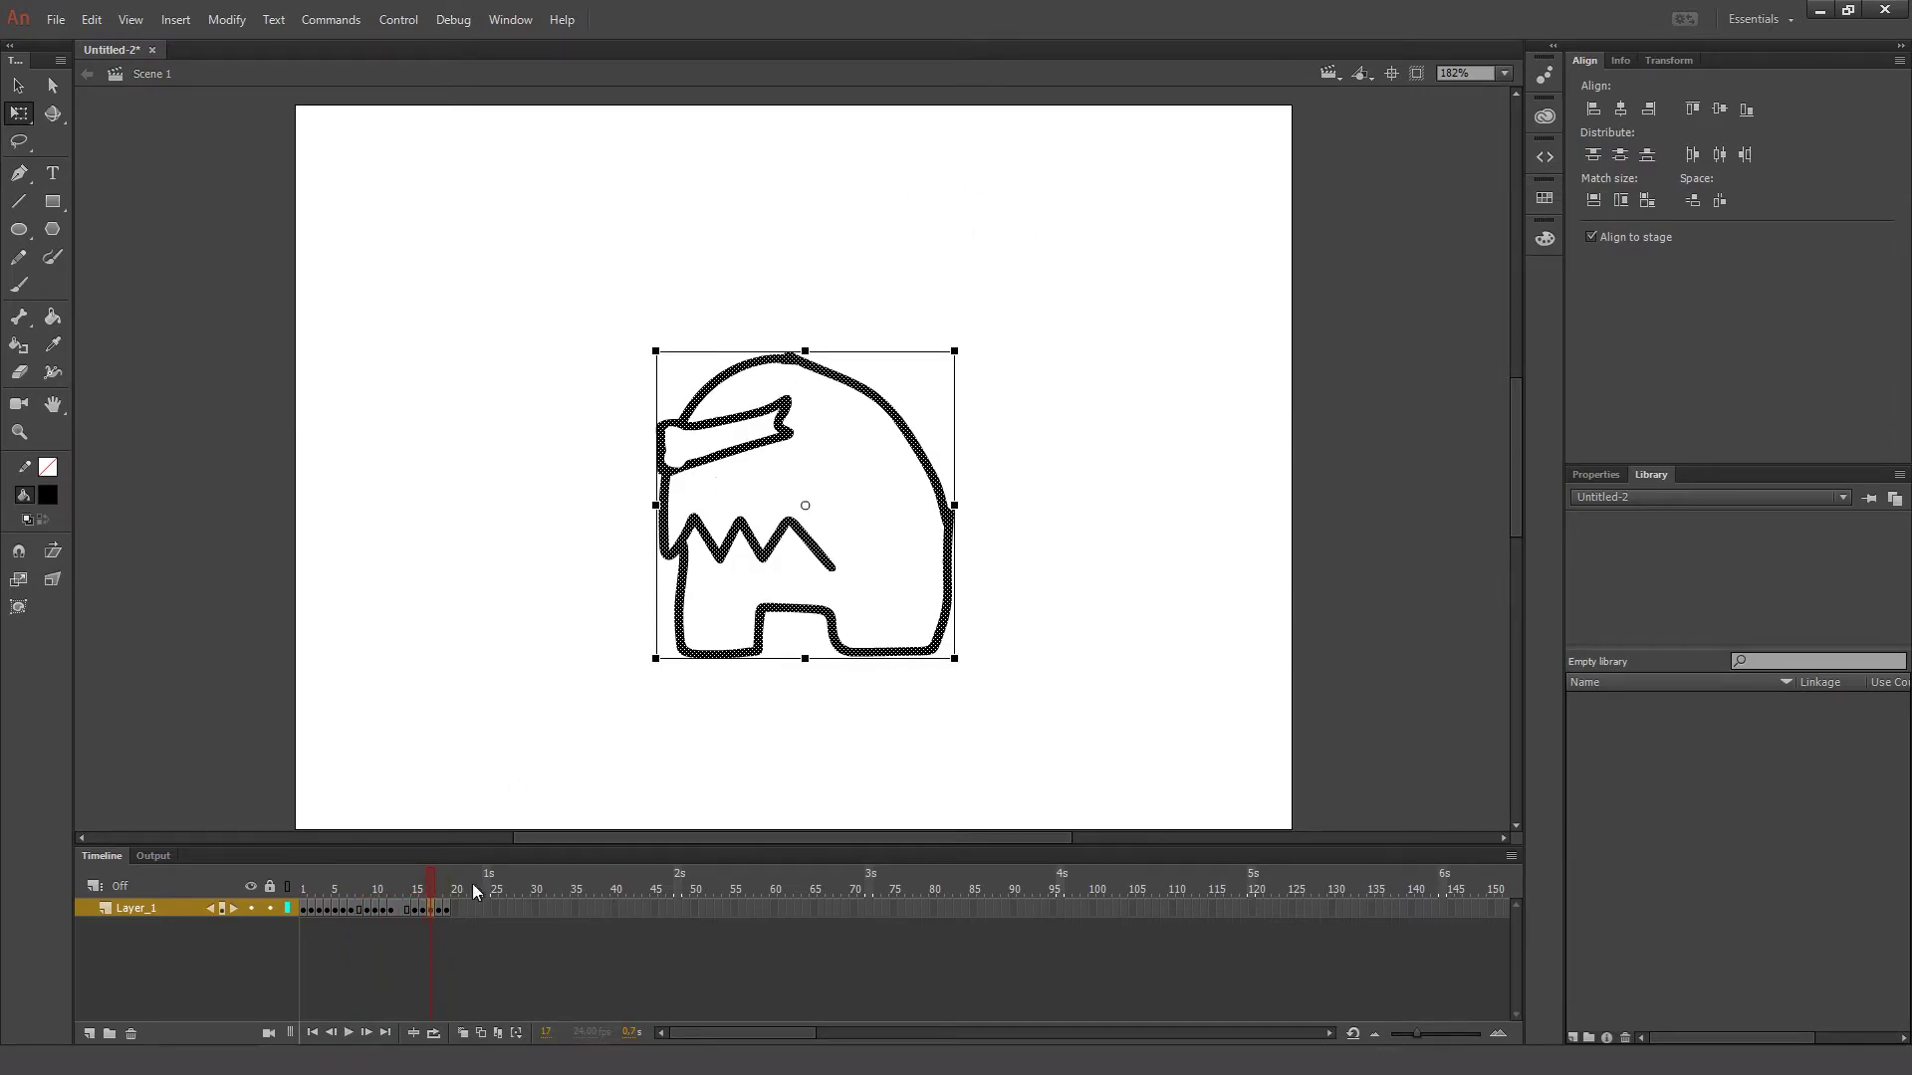
{"action": "left_click_drag", "start_coordinate": [436, 916], "coordinate": [438, 920]}
{"action": "left_click", "coordinate": [438, 908]}
{"action": "left_click", "coordinate": [446, 912]}
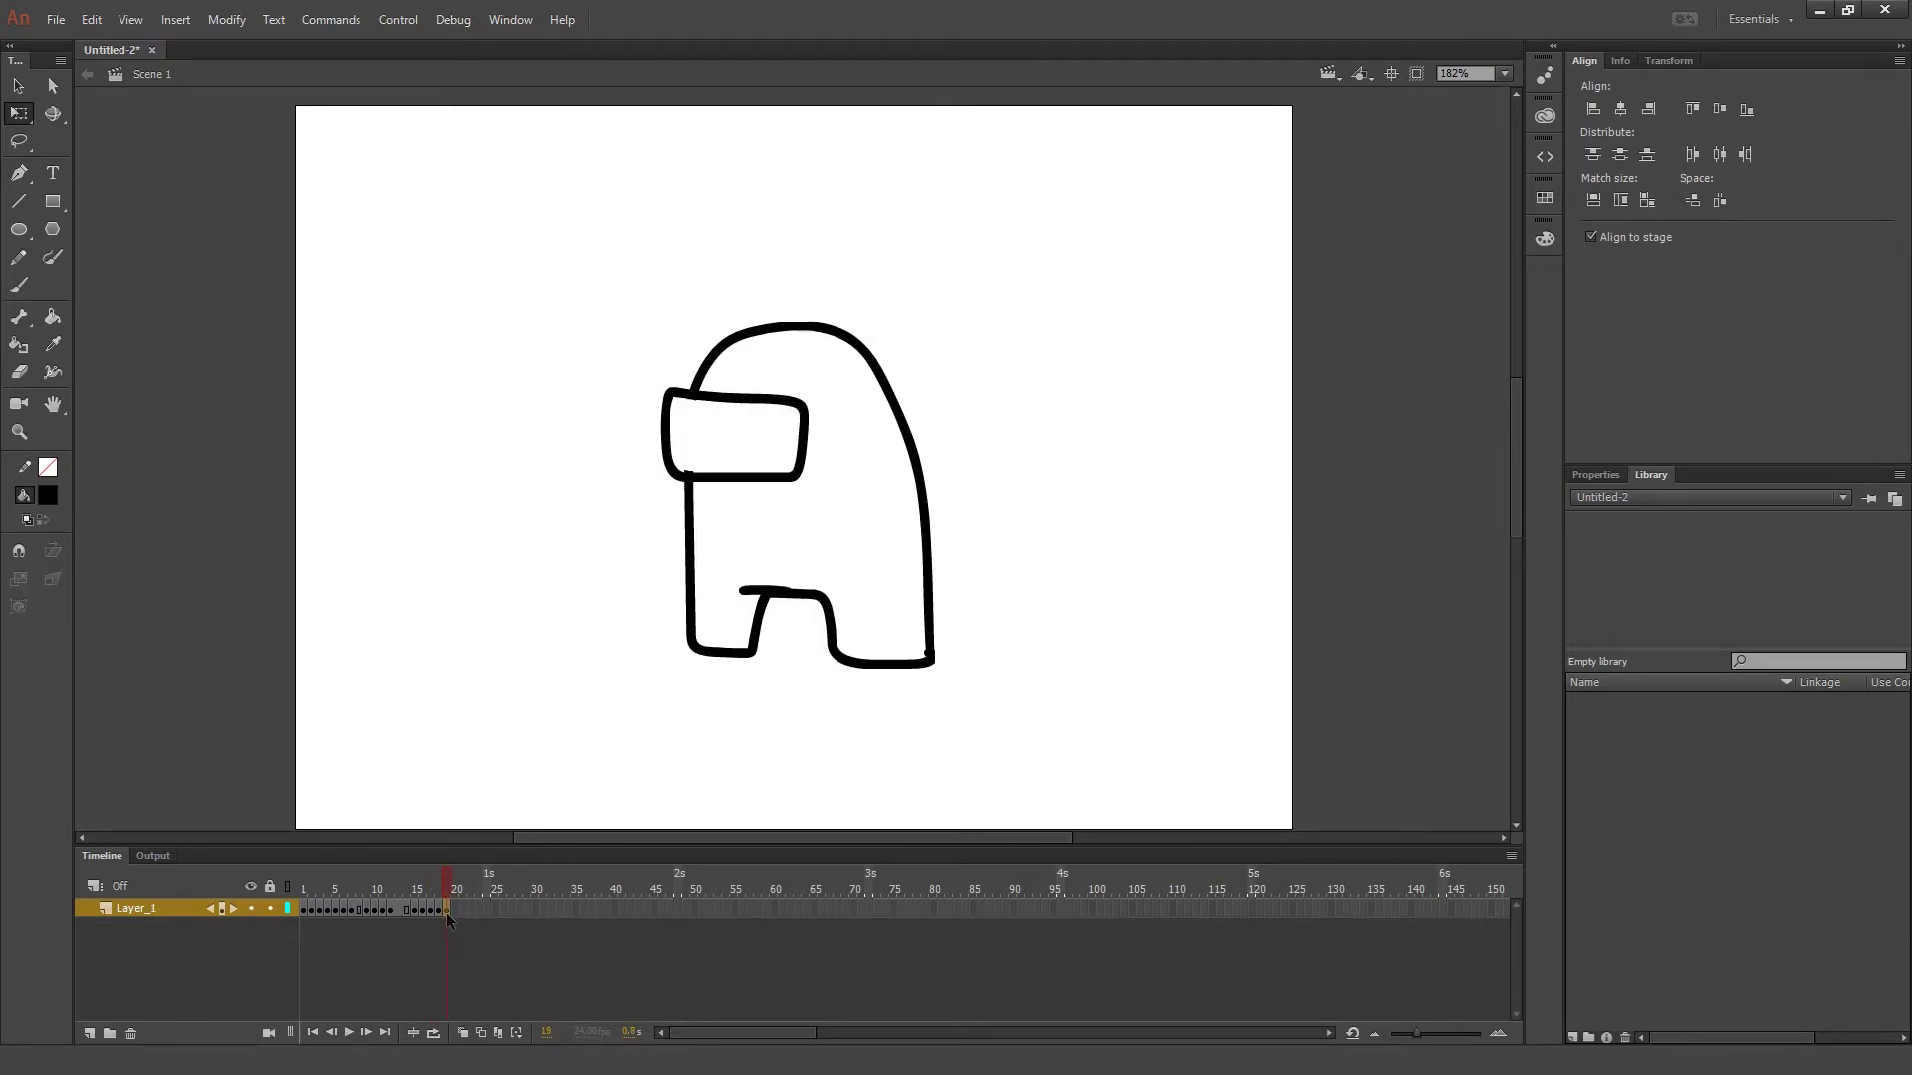
{"action": "left_click", "coordinate": [484, 909]}
{"action": "key", "text": "Return"}
{"action": "left_click", "coordinate": [303, 888]}
{"action": "left_click", "coordinate": [387, 886]}
{"action": "left_click_drag", "start_coordinate": [315, 888], "coordinate": [456, 881]}
{"action": "key", "text": "Return"}
- Turn on onion skinning and paint a backpack outline on the character's back in frames 1 and 2 with the Brush tool
{"action": "left_click", "coordinate": [313, 880]}
{"action": "mouse_move", "coordinate": [313, 885]}
{"action": "left_mouse_down"}
{"action": "mouse_move", "coordinate": [351, 880]}
{"action": "mouse_move", "coordinate": [245, 886]}
{"action": "left_mouse_up"}
{"action": "left_click", "coordinate": [19, 285]}
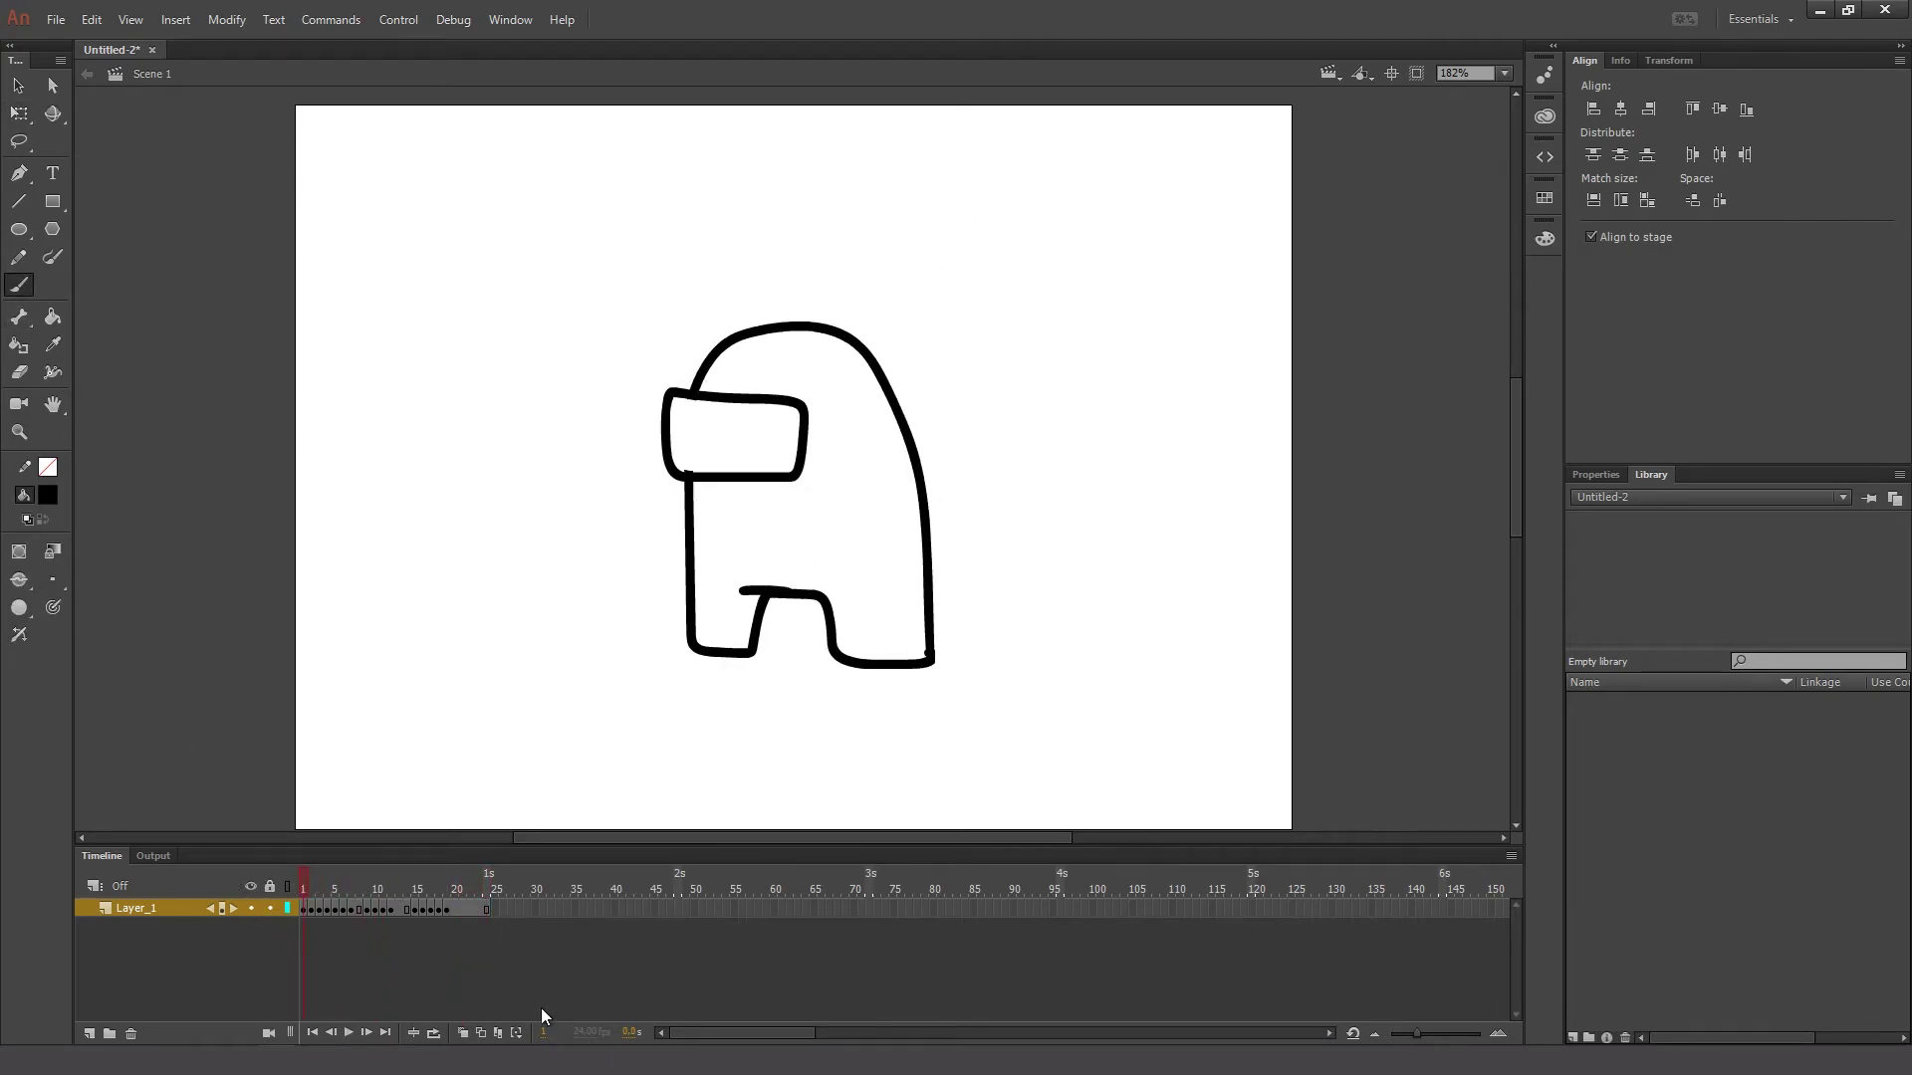
{"action": "left_click", "coordinate": [461, 1031]}
{"action": "mouse_move", "coordinate": [880, 373]}
{"action": "left_mouse_down"}
{"action": "mouse_move", "coordinate": [950, 446]}
{"action": "mouse_move", "coordinate": [948, 579]}
{"action": "mouse_move", "coordinate": [928, 582]}
{"action": "left_mouse_up"}
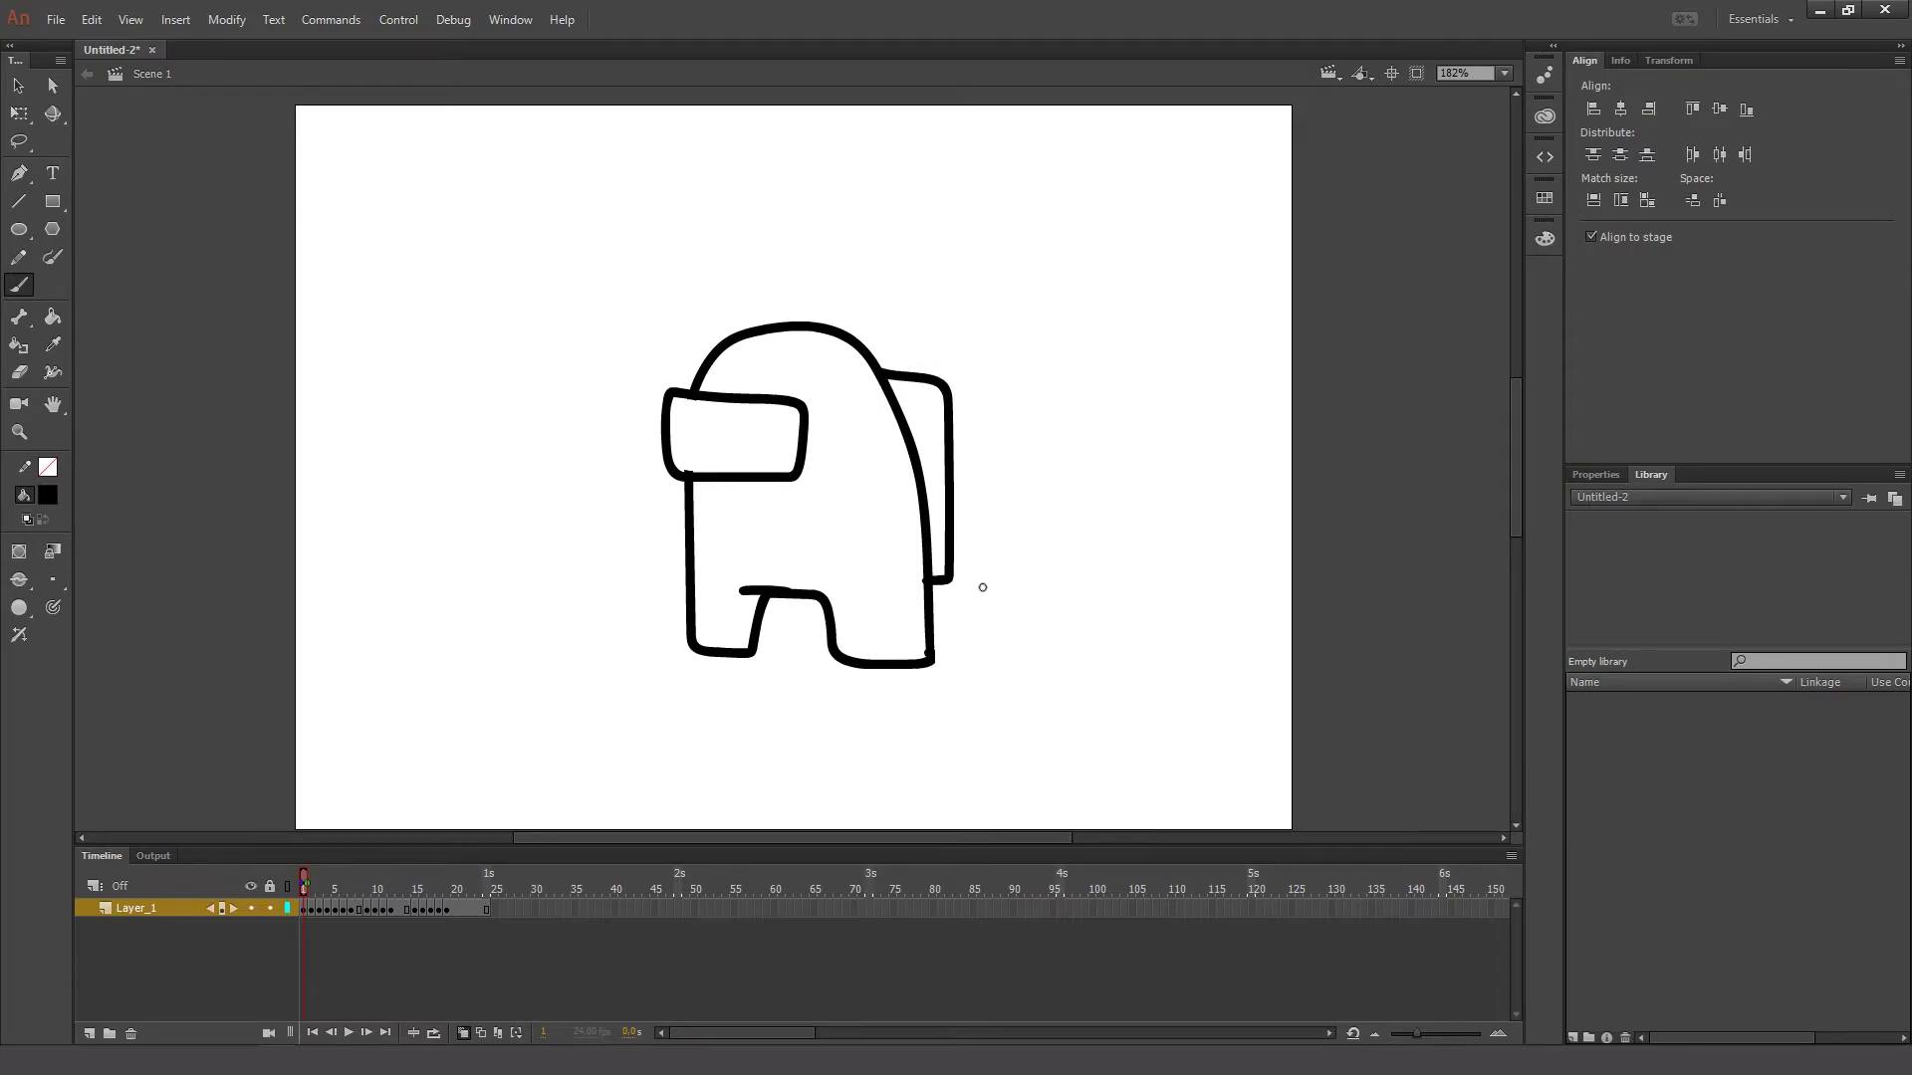
{"action": "left_click", "coordinate": [308, 910]}
{"action": "mouse_move", "coordinate": [905, 369]}
{"action": "left_mouse_down"}
{"action": "mouse_move", "coordinate": [942, 378]}
{"action": "mouse_move", "coordinate": [955, 577]}
{"action": "left_mouse_up"}
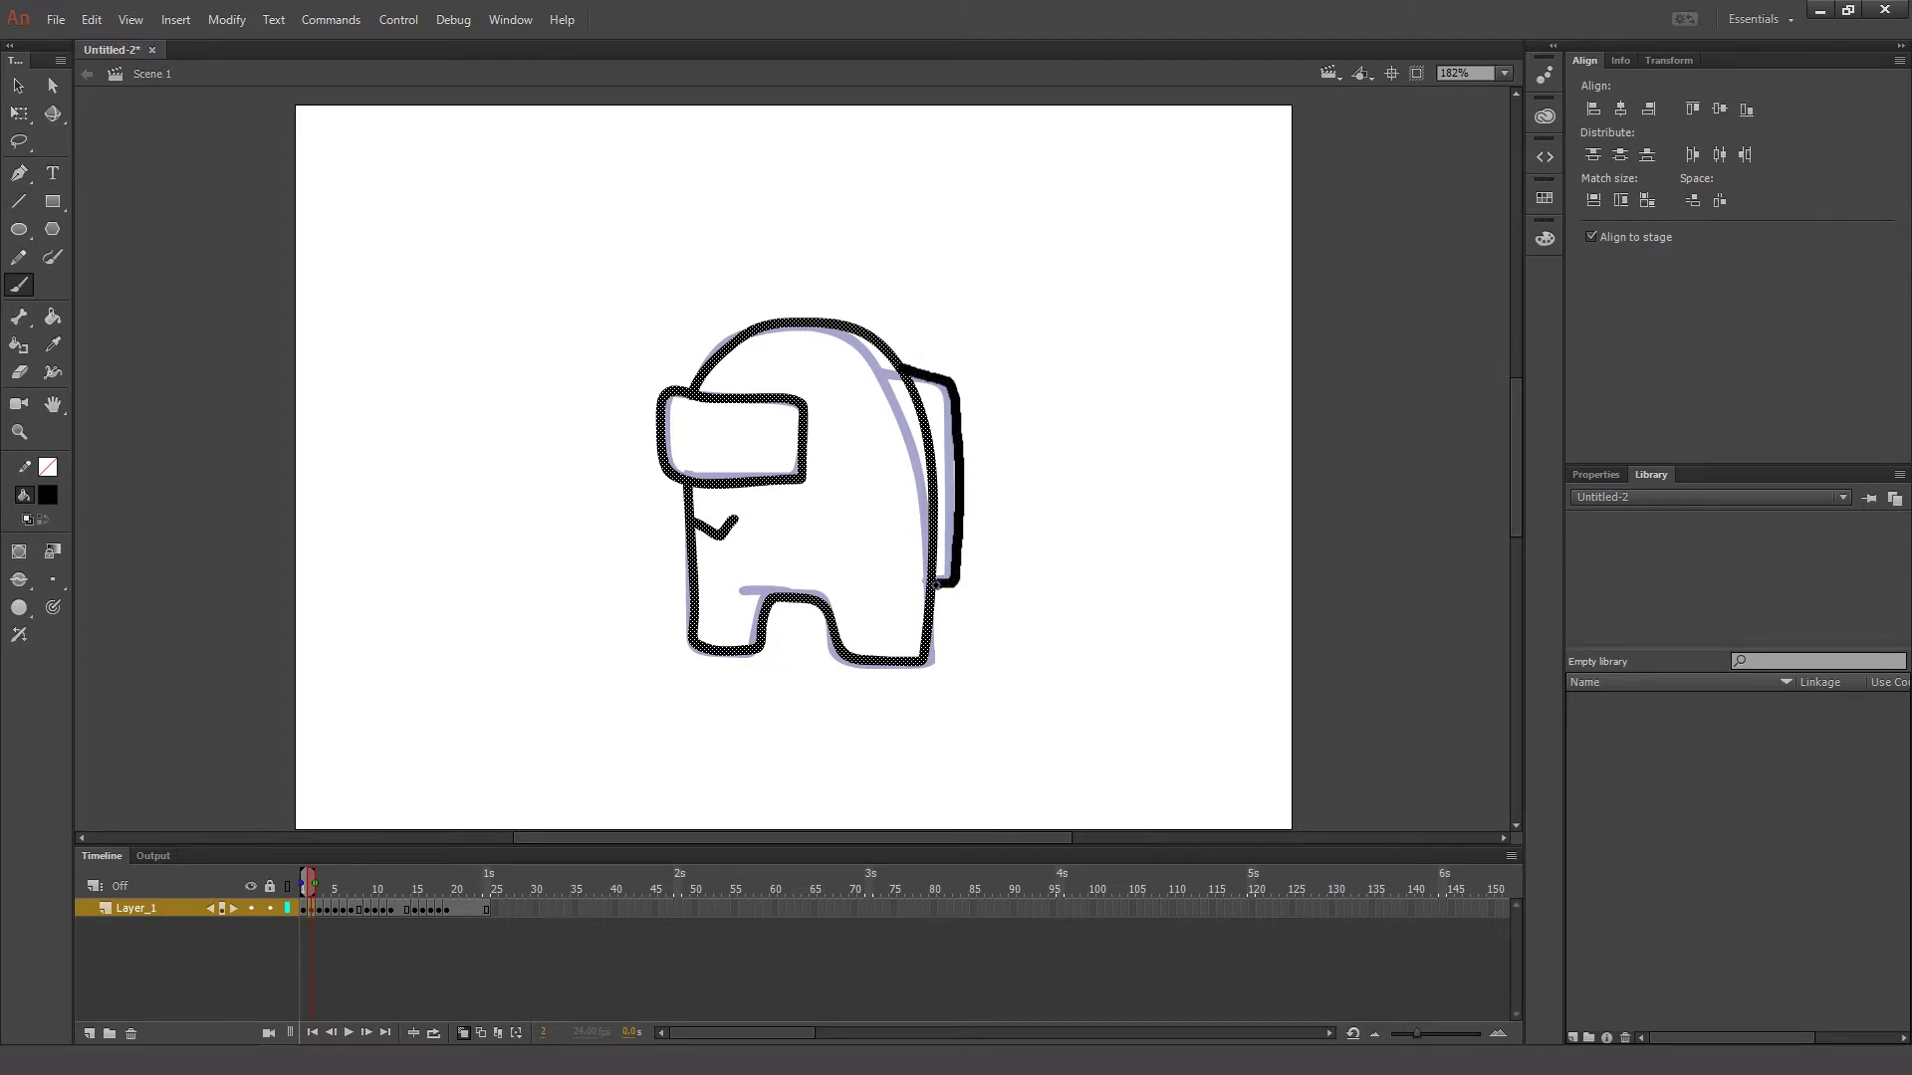
- Paint the backpack outline behind the character in frames 3 through 6, bowing it outward with curved sides
{"action": "key", "text": "."}
{"action": "mouse_move", "coordinate": [902, 365]}
{"action": "left_mouse_down"}
{"action": "mouse_move", "coordinate": [943, 376]}
{"action": "mouse_move", "coordinate": [963, 431]}
{"action": "mouse_move", "coordinate": [934, 586]}
{"action": "left_mouse_up"}
{"action": "key", "text": "."}
{"action": "mouse_move", "coordinate": [914, 369]}
{"action": "left_mouse_down"}
{"action": "mouse_move", "coordinate": [972, 450]}
{"action": "mouse_move", "coordinate": [962, 569]}
{"action": "mouse_move", "coordinate": [937, 586]}
{"action": "left_mouse_up"}
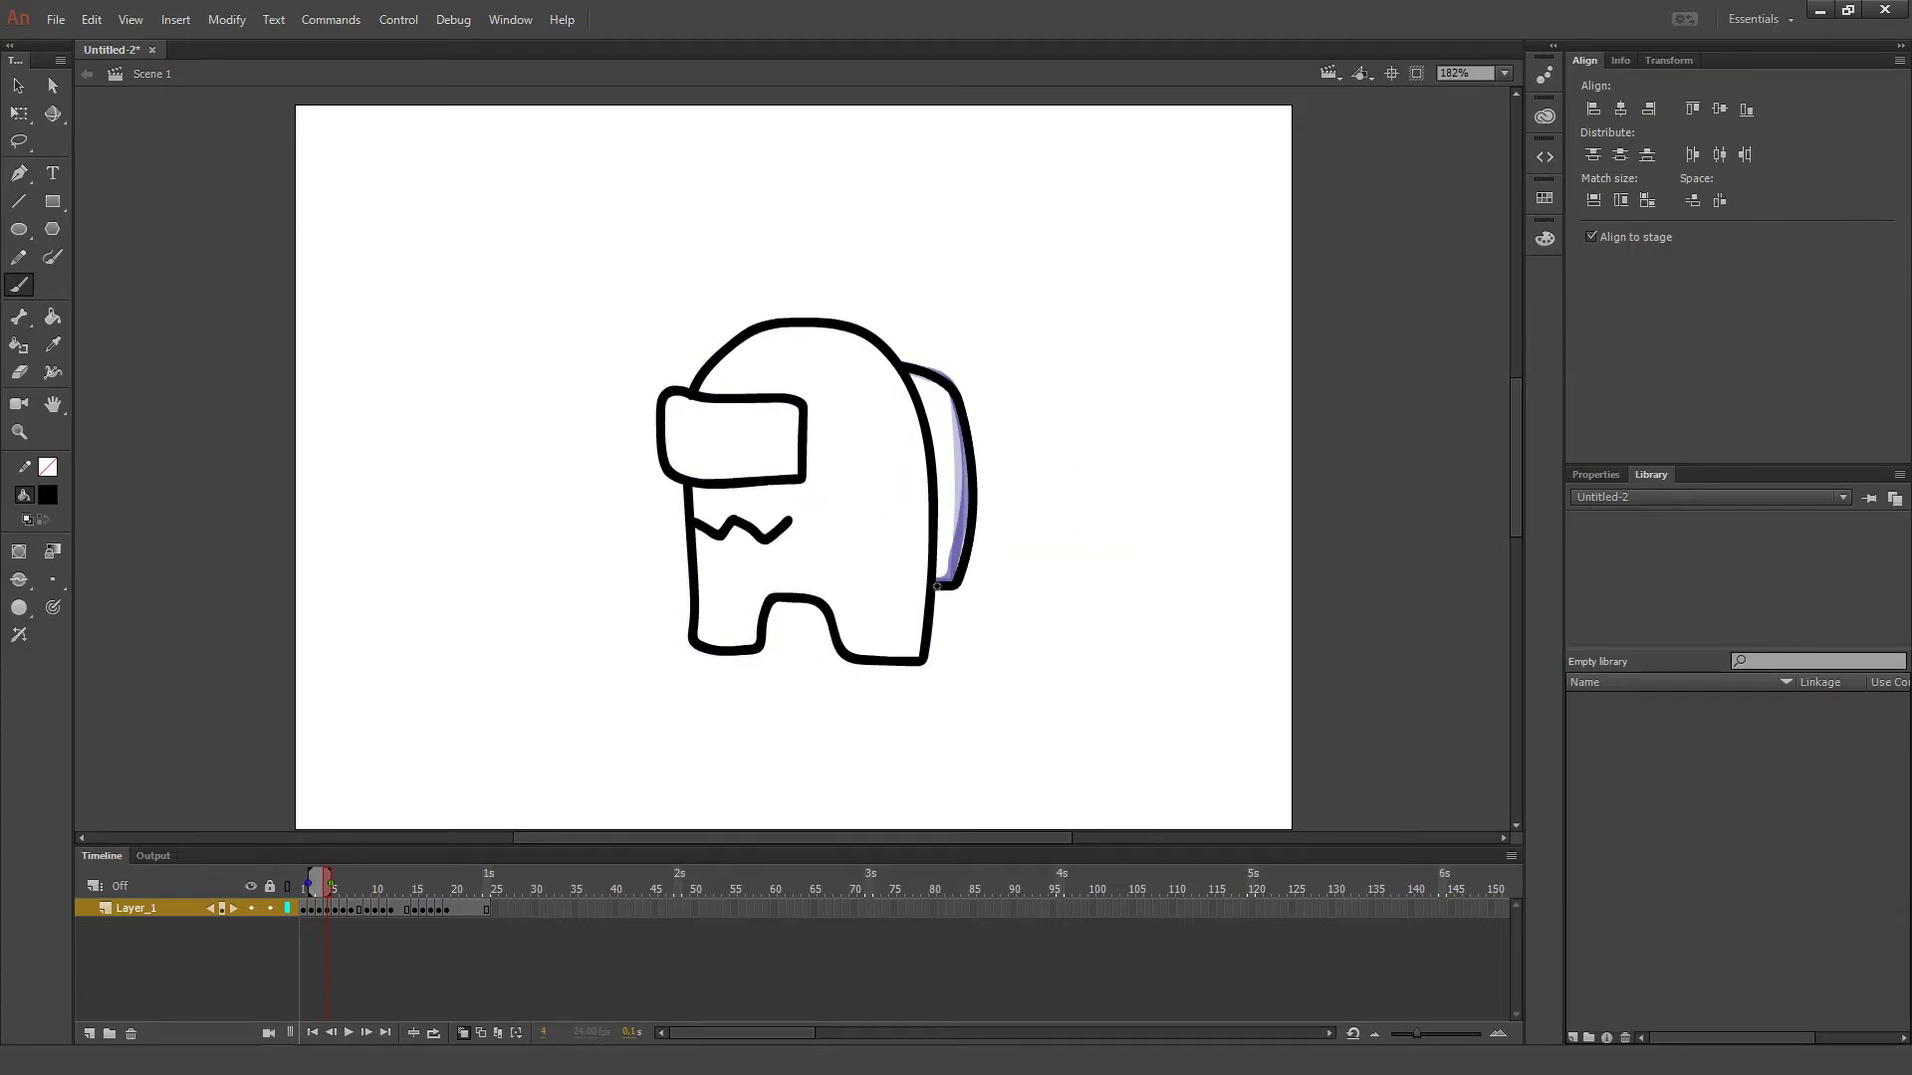
{"action": "key", "text": "."}
{"action": "mouse_move", "coordinate": [899, 363]}
{"action": "left_mouse_down"}
{"action": "mouse_move", "coordinate": [971, 460]}
{"action": "mouse_move", "coordinate": [964, 577]}
{"action": "mouse_move", "coordinate": [937, 587]}
{"action": "left_mouse_up"}
{"action": "key", "text": "."}
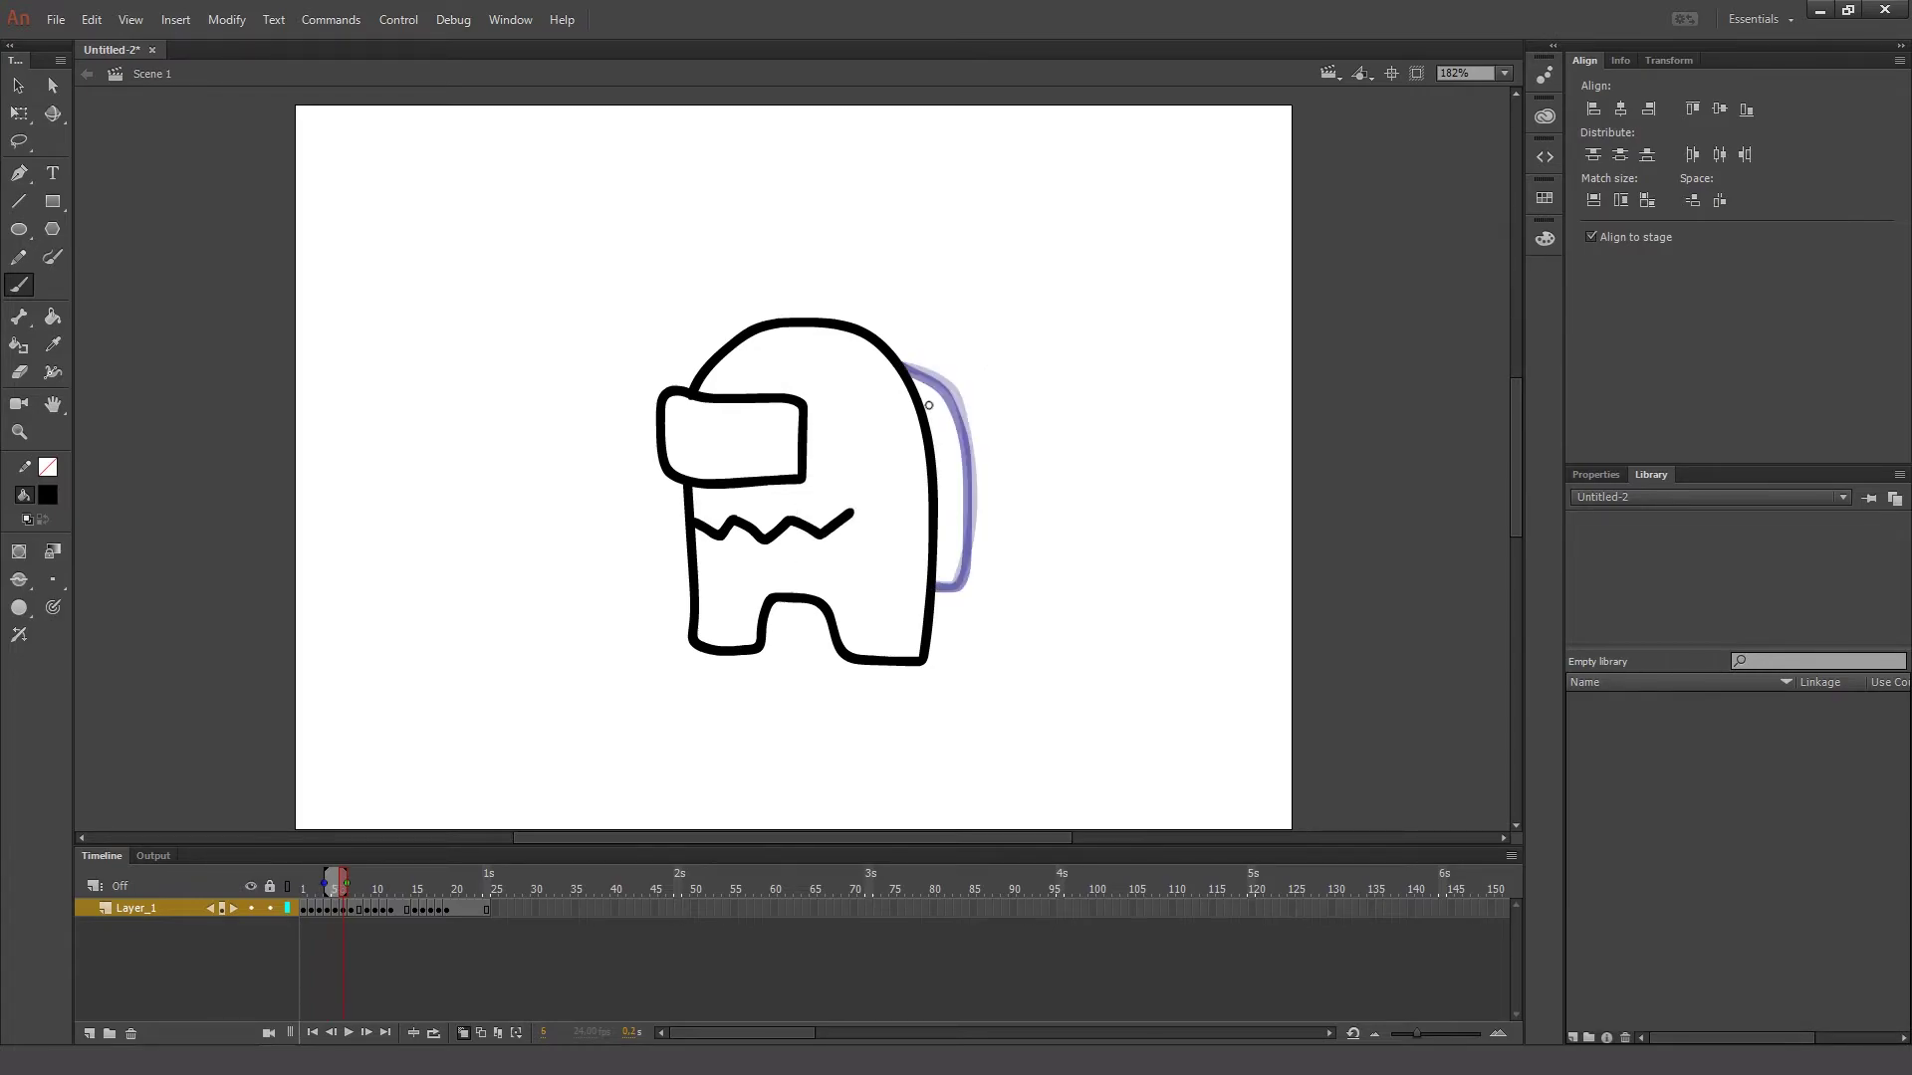
{"action": "mouse_move", "coordinate": [907, 370]}
{"action": "left_mouse_down"}
{"action": "mouse_move", "coordinate": [972, 428]}
{"action": "mouse_move", "coordinate": [967, 557]}
{"action": "mouse_move", "coordinate": [934, 587]}
{"action": "left_mouse_up"}
- Paint the backpack outline on the squashed pose in frame 7 and the opening-mouth pose in frame 9
{"action": "key", "text": "."}
{"action": "key", "text": "."}
{"action": "mouse_move", "coordinate": [895, 392]}
{"action": "left_mouse_down"}
{"action": "mouse_move", "coordinate": [950, 402]}
{"action": "mouse_move", "coordinate": [971, 515]}
{"action": "mouse_move", "coordinate": [973, 572]}
{"action": "mouse_move", "coordinate": [939, 596]}
{"action": "left_mouse_up"}
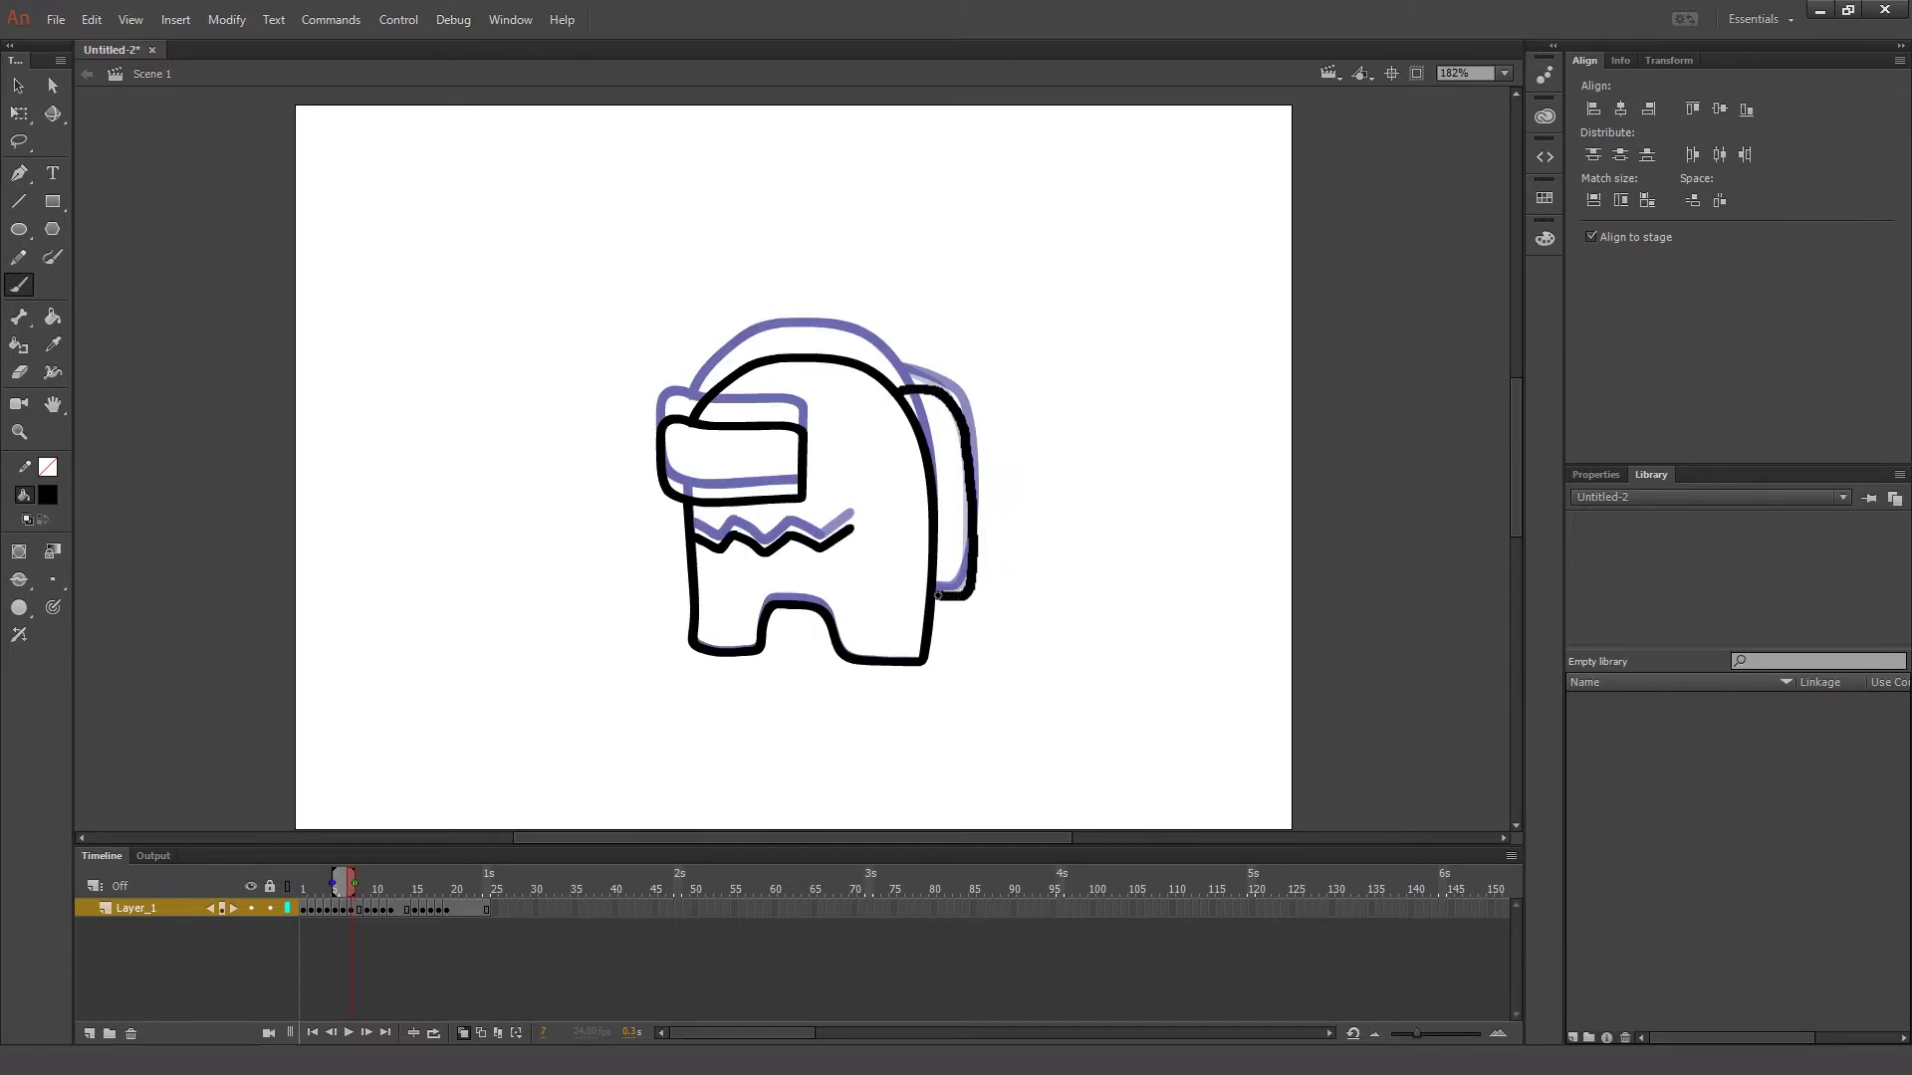
{"action": "key", "text": "."}
{"action": "key", "text": "period"}
{"action": "key", "text": "comma"}
{"action": "key", "text": "period"}
{"action": "mouse_move", "coordinate": [923, 357]}
{"action": "left_mouse_down"}
{"action": "mouse_move", "coordinate": [964, 379]}
{"action": "mouse_move", "coordinate": [981, 533]}
{"action": "mouse_move", "coordinate": [966, 576]}
{"action": "left_mouse_up"}
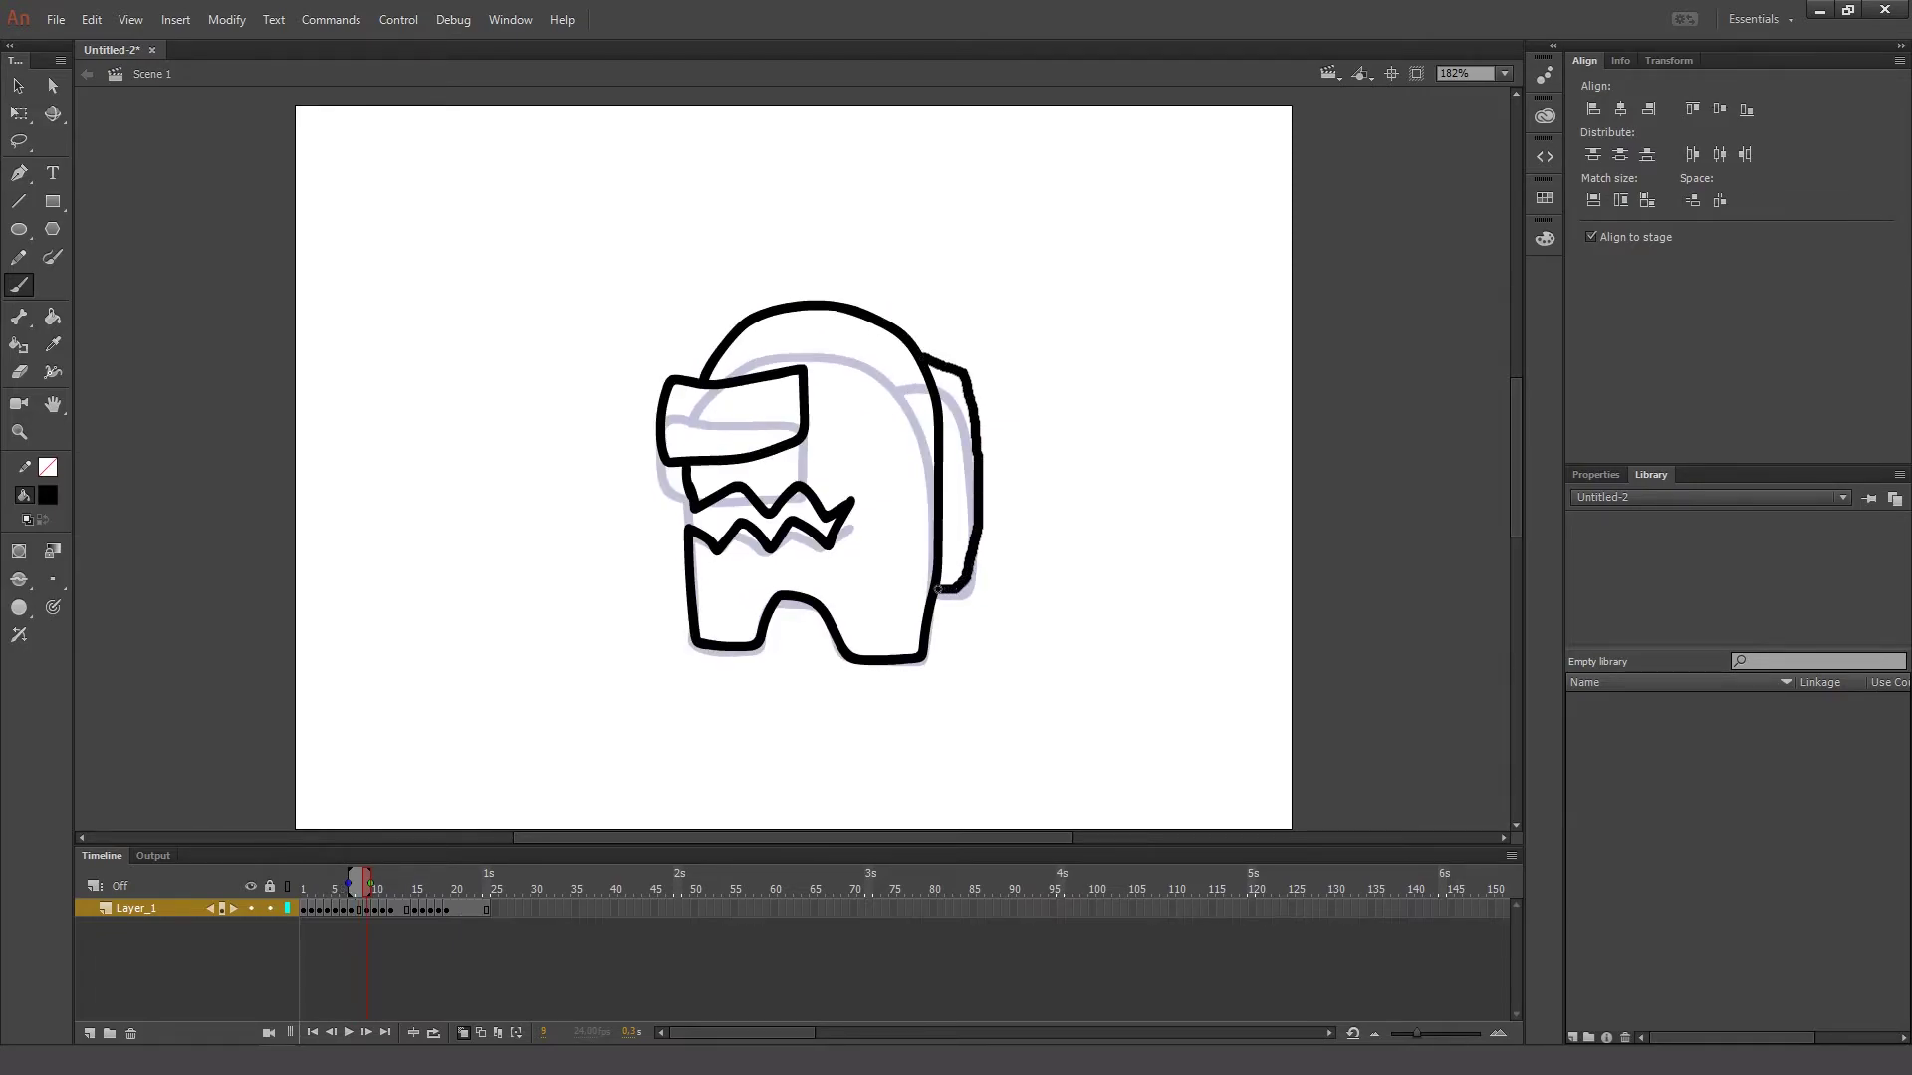
- Paint the backpack outline along the leaning back of the wide-opening poses in frames 10, 11 and 12
{"action": "key", "text": "period"}
{"action": "mouse_move", "coordinate": [966, 368]}
{"action": "left_mouse_down"}
{"action": "mouse_move", "coordinate": [1006, 430]}
{"action": "mouse_move", "coordinate": [982, 544]}
{"action": "mouse_move", "coordinate": [934, 586]}
{"action": "left_mouse_up"}
{"action": "key", "text": "period"}
{"action": "key", "text": "period"}
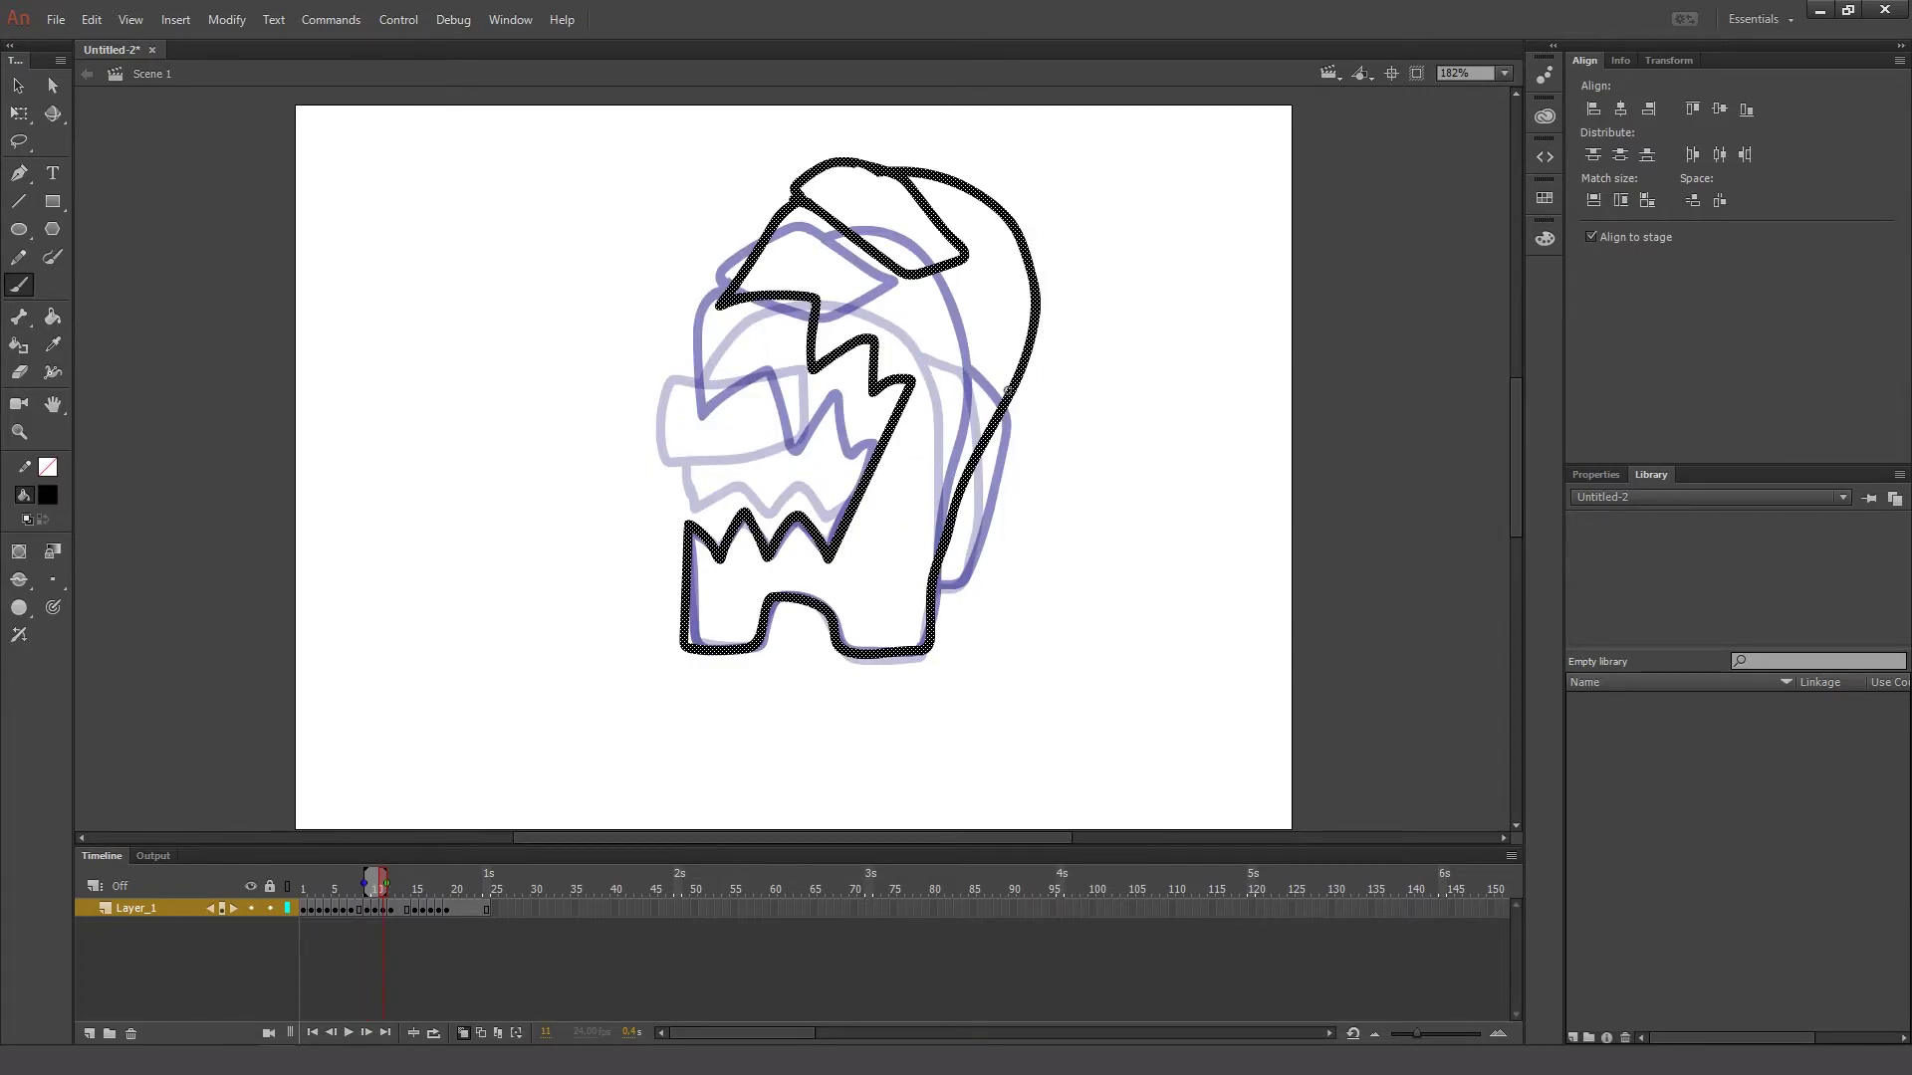
{"action": "mouse_move", "coordinate": [1017, 394]}
{"action": "left_mouse_down"}
{"action": "mouse_move", "coordinate": [1047, 445]}
{"action": "mouse_move", "coordinate": [1035, 502]}
{"action": "mouse_move", "coordinate": [947, 582]}
{"action": "left_mouse_up"}
{"action": "key", "text": "period"}
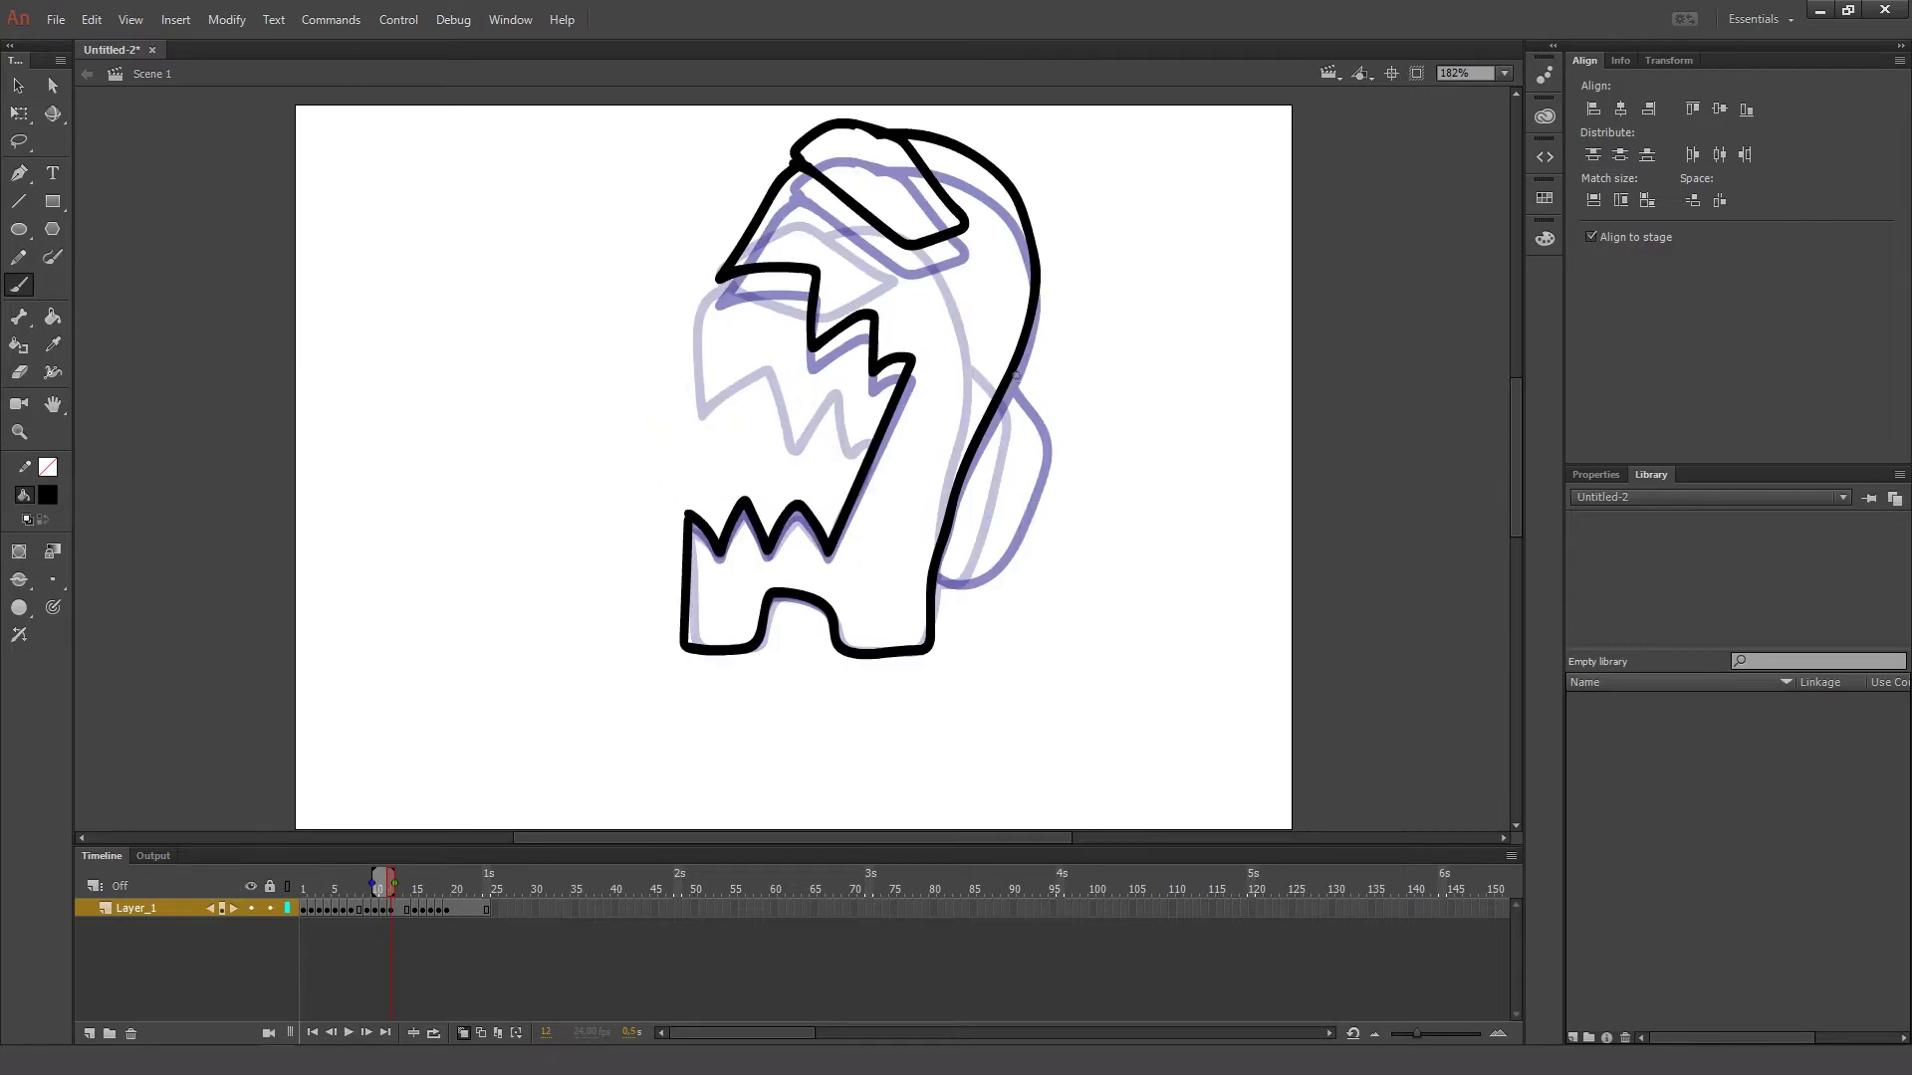
{"action": "mouse_move", "coordinate": [1016, 367]}
{"action": "left_mouse_down"}
{"action": "mouse_move", "coordinate": [1041, 400]}
{"action": "mouse_move", "coordinate": [1008, 512]}
{"action": "mouse_move", "coordinate": [964, 579]}
{"action": "mouse_move", "coordinate": [934, 582]}
{"action": "left_mouse_up"}
- Paint the backpack outline on the closing-mouth poses in frames 15 and 16, following the onion-skin outlines
{"action": "key", "text": "period"}
{"action": "key", "text": "period"}
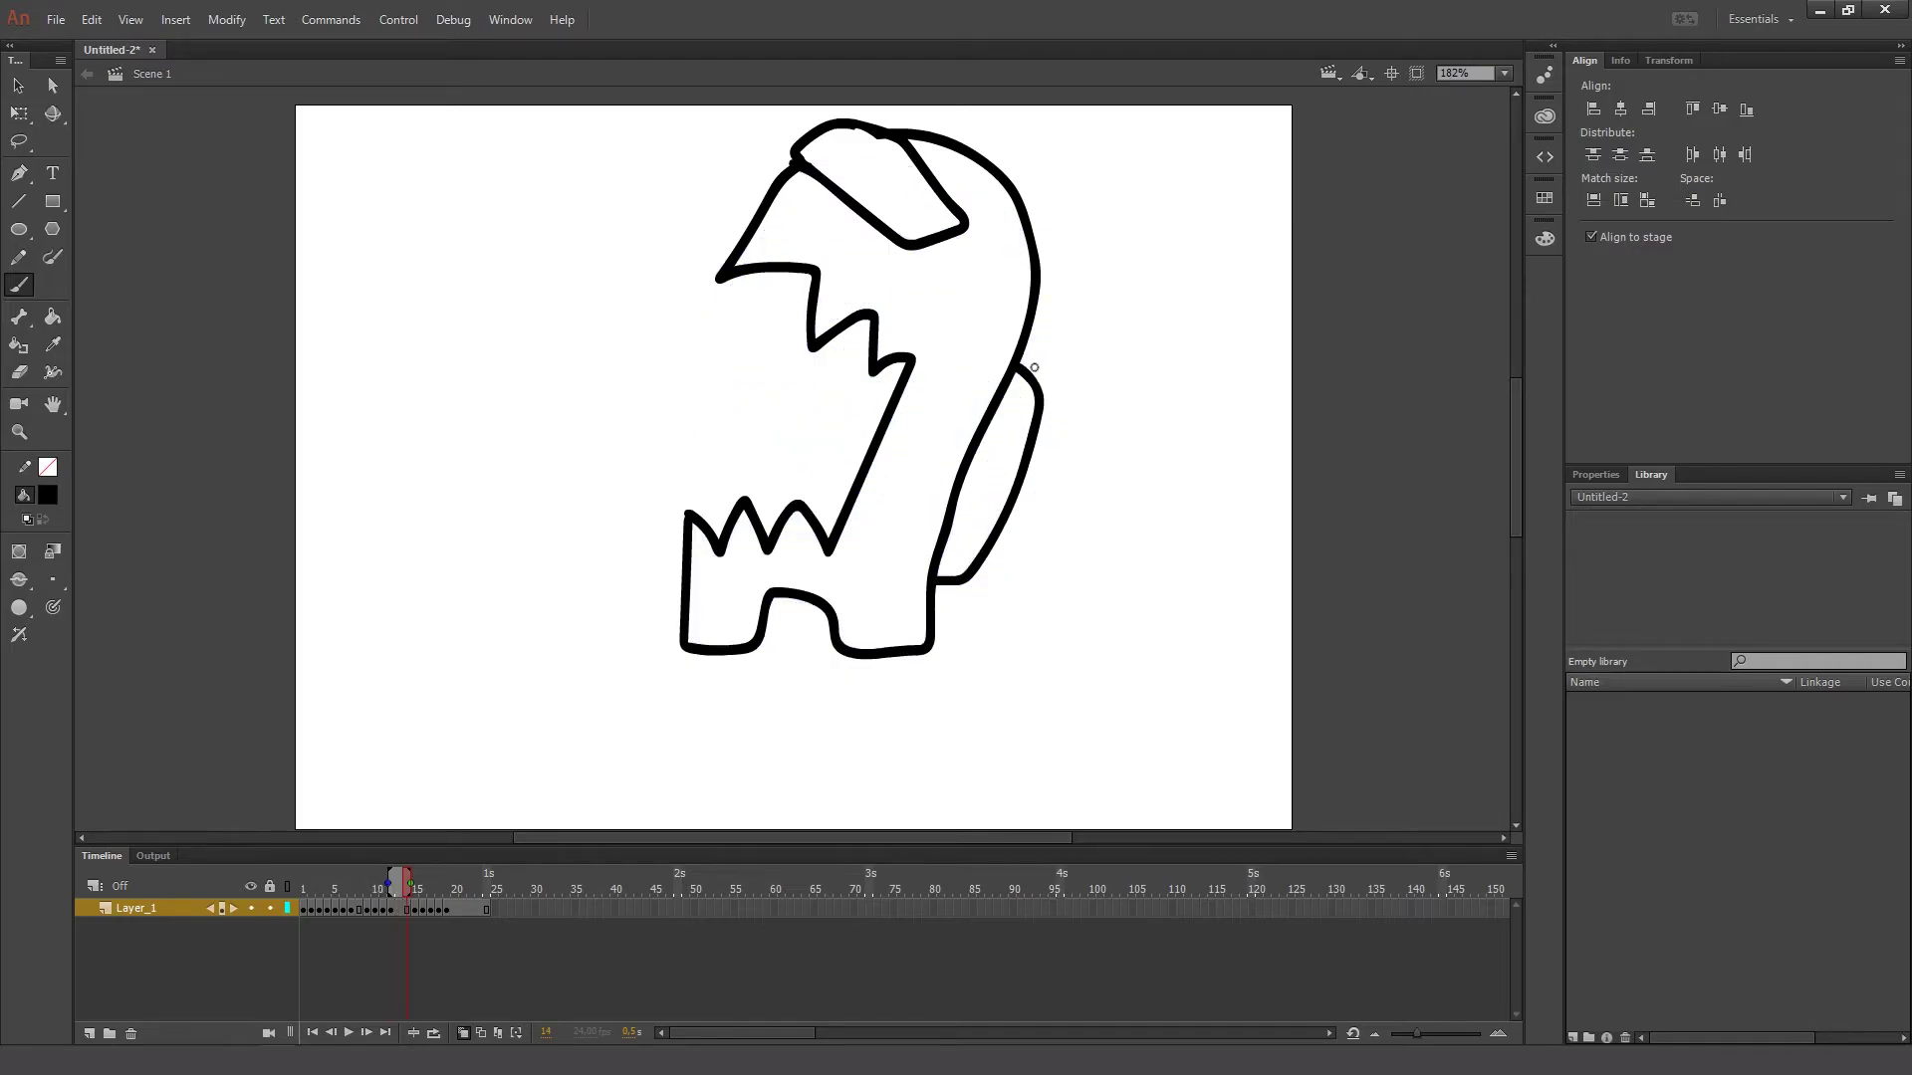
{"action": "key", "text": "period"}
{"action": "mouse_move", "coordinate": [991, 373]}
{"action": "left_mouse_down"}
{"action": "mouse_move", "coordinate": [1012, 463]}
{"action": "mouse_move", "coordinate": [991, 562]}
{"action": "mouse_move", "coordinate": [938, 590]}
{"action": "left_mouse_up"}
{"action": "key", "text": "period"}
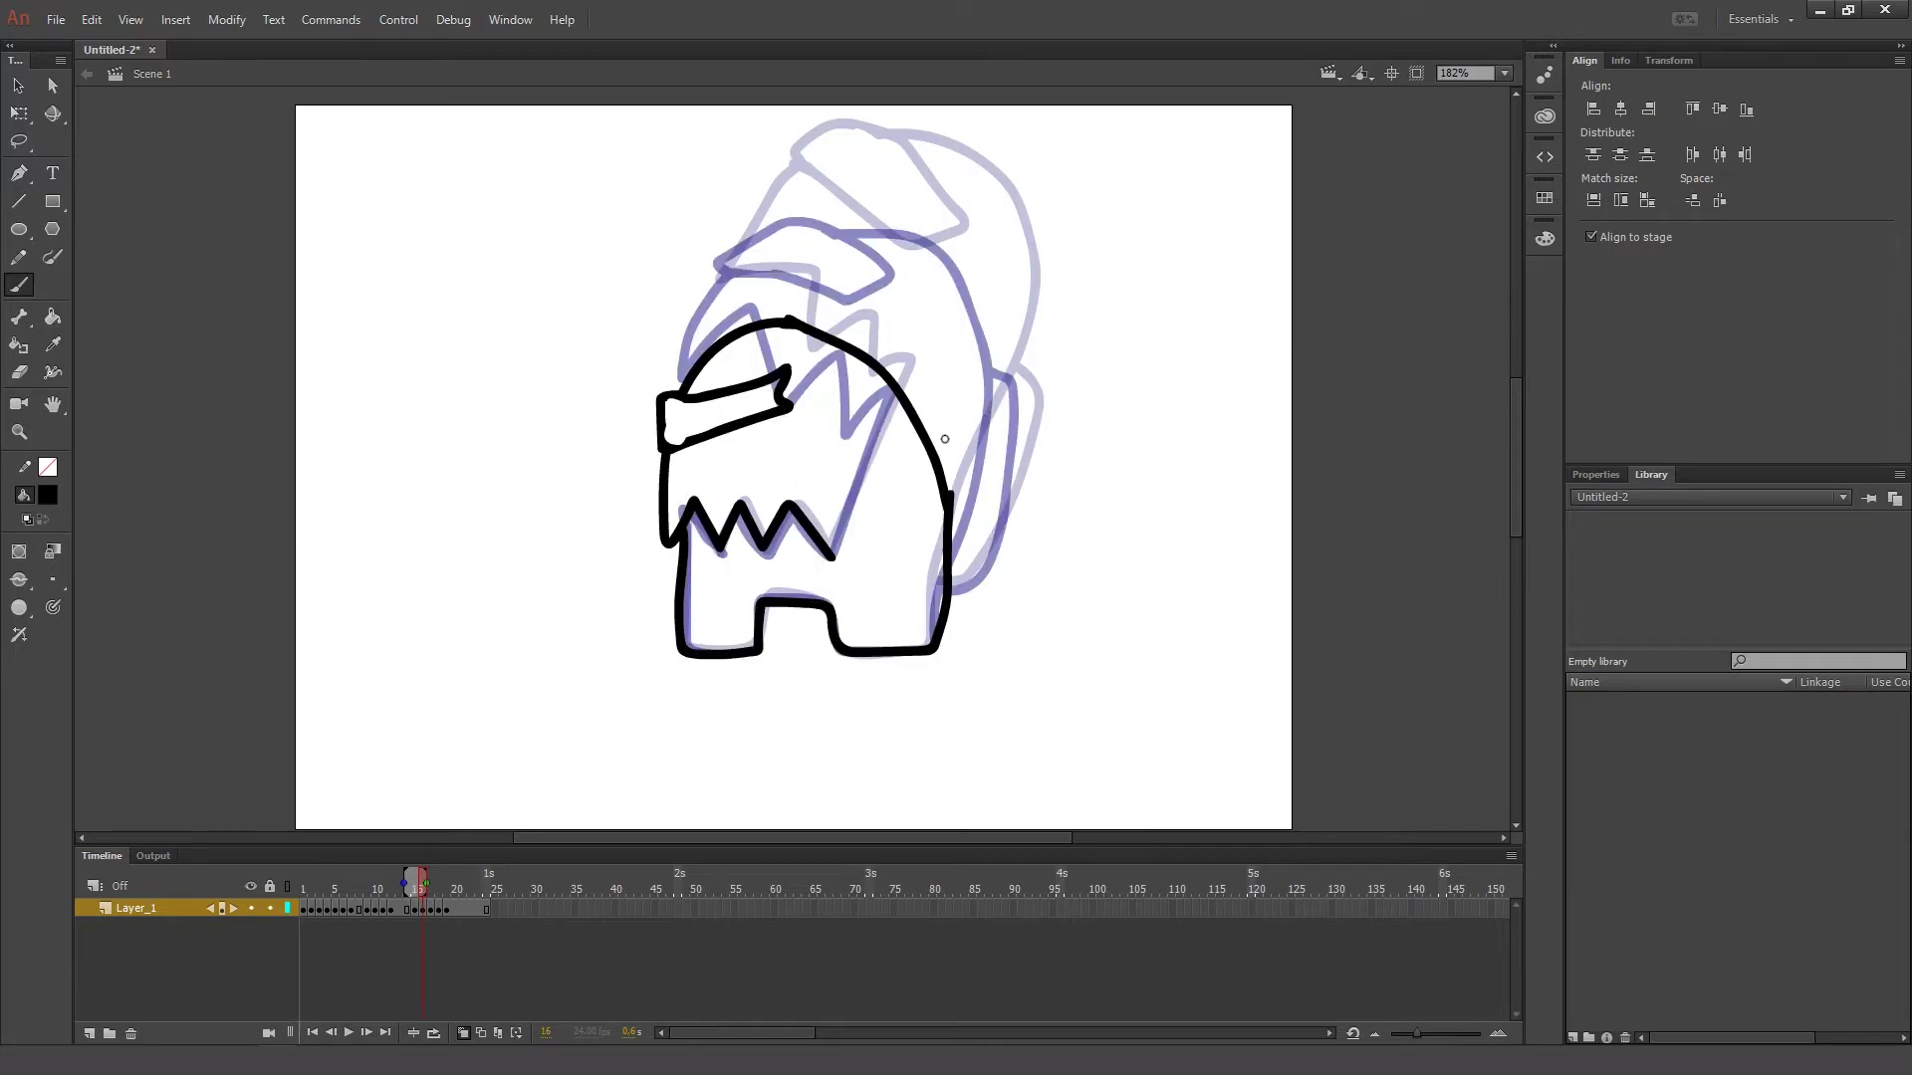
{"action": "mouse_move", "coordinate": [900, 396]}
{"action": "left_mouse_down"}
{"action": "mouse_move", "coordinate": [954, 434]}
{"action": "mouse_move", "coordinate": [978, 560]}
{"action": "mouse_move", "coordinate": [949, 605]}
{"action": "left_mouse_up"}
- Paint the backpack outline on the character in frames 17, 18 and 19, and play the animation
{"action": "key", "text": "period"}
{"action": "mouse_move", "coordinate": [884, 406]}
{"action": "left_mouse_down"}
{"action": "mouse_move", "coordinate": [921, 400]}
{"action": "mouse_move", "coordinate": [958, 473]}
{"action": "mouse_move", "coordinate": [968, 577]}
{"action": "left_mouse_up"}
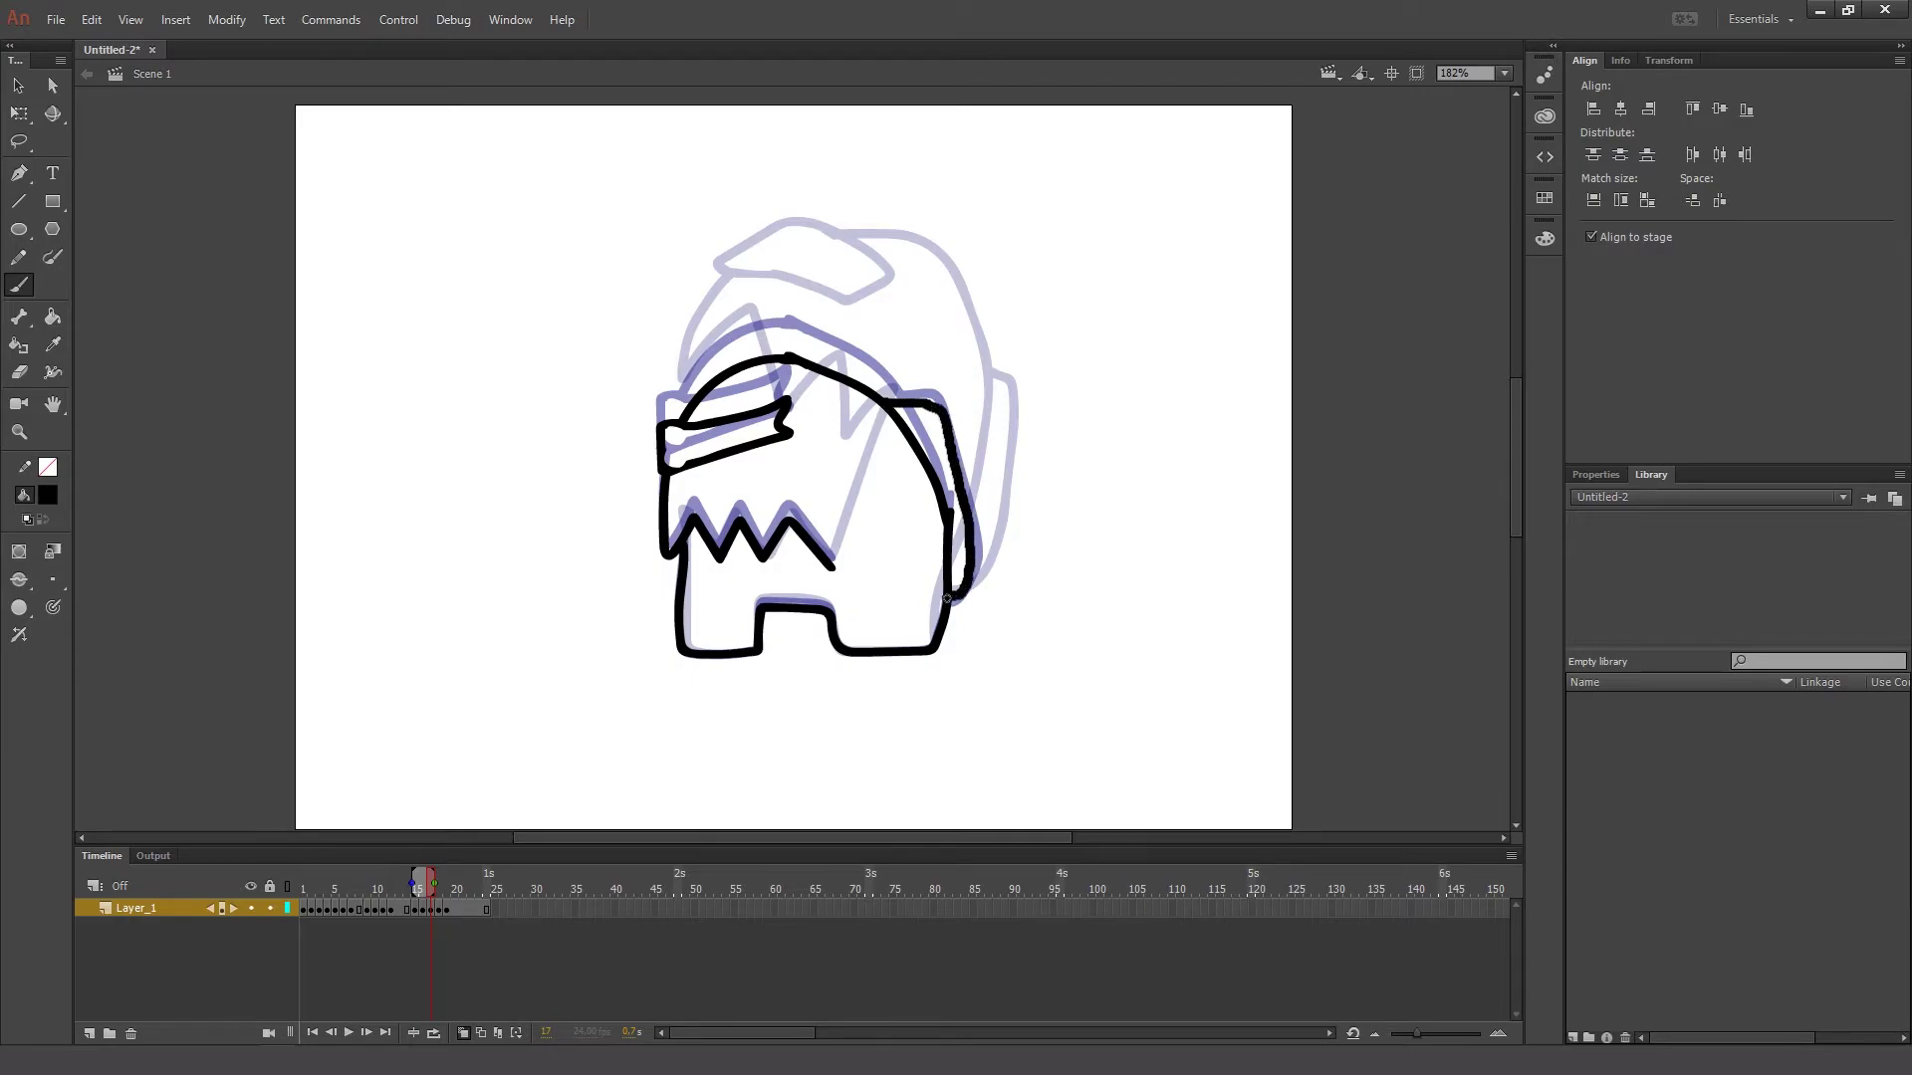
{"action": "key", "text": "period"}
{"action": "mouse_move", "coordinate": [933, 407]}
{"action": "left_mouse_down"}
{"action": "mouse_move", "coordinate": [970, 427]}
{"action": "mouse_move", "coordinate": [962, 596]}
{"action": "left_mouse_up"}
{"action": "key", "text": "period"}
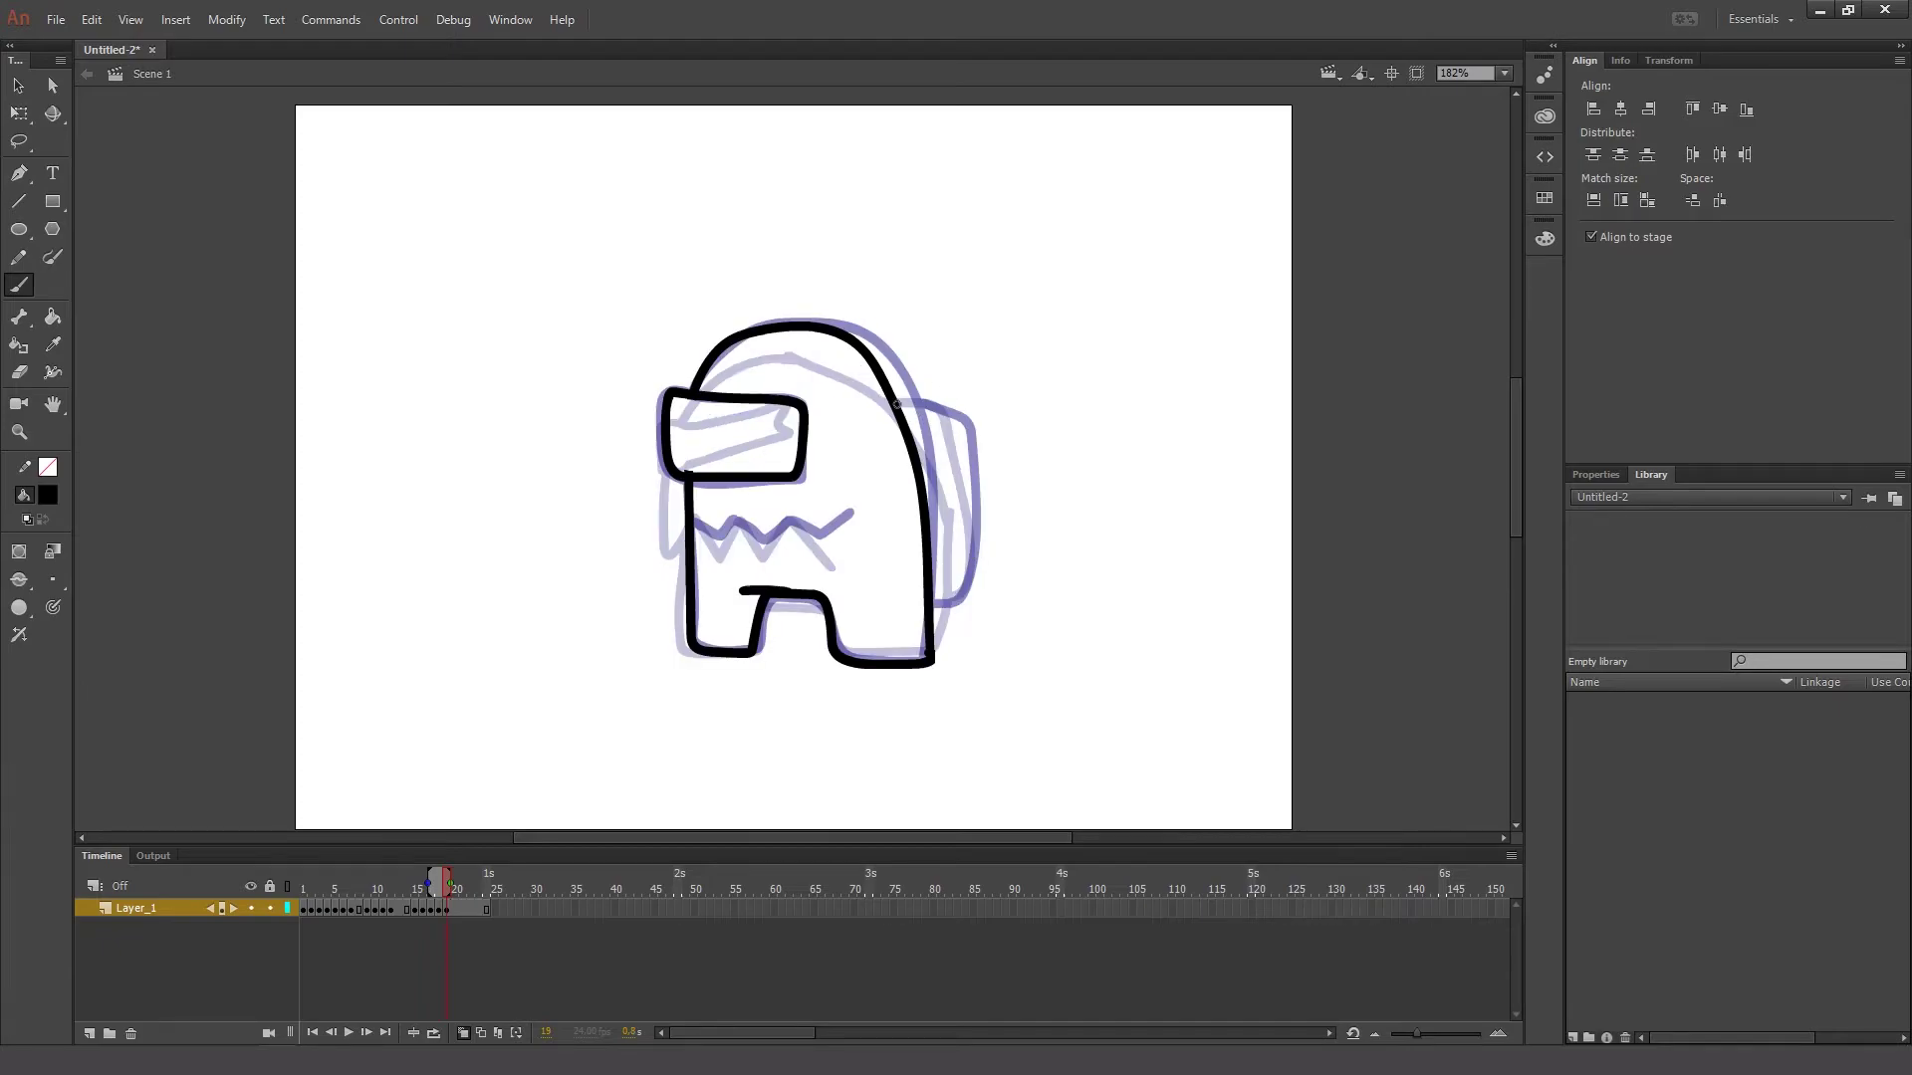
{"action": "left_click_drag", "start_coordinate": [888, 389], "coordinate": [934, 418]}
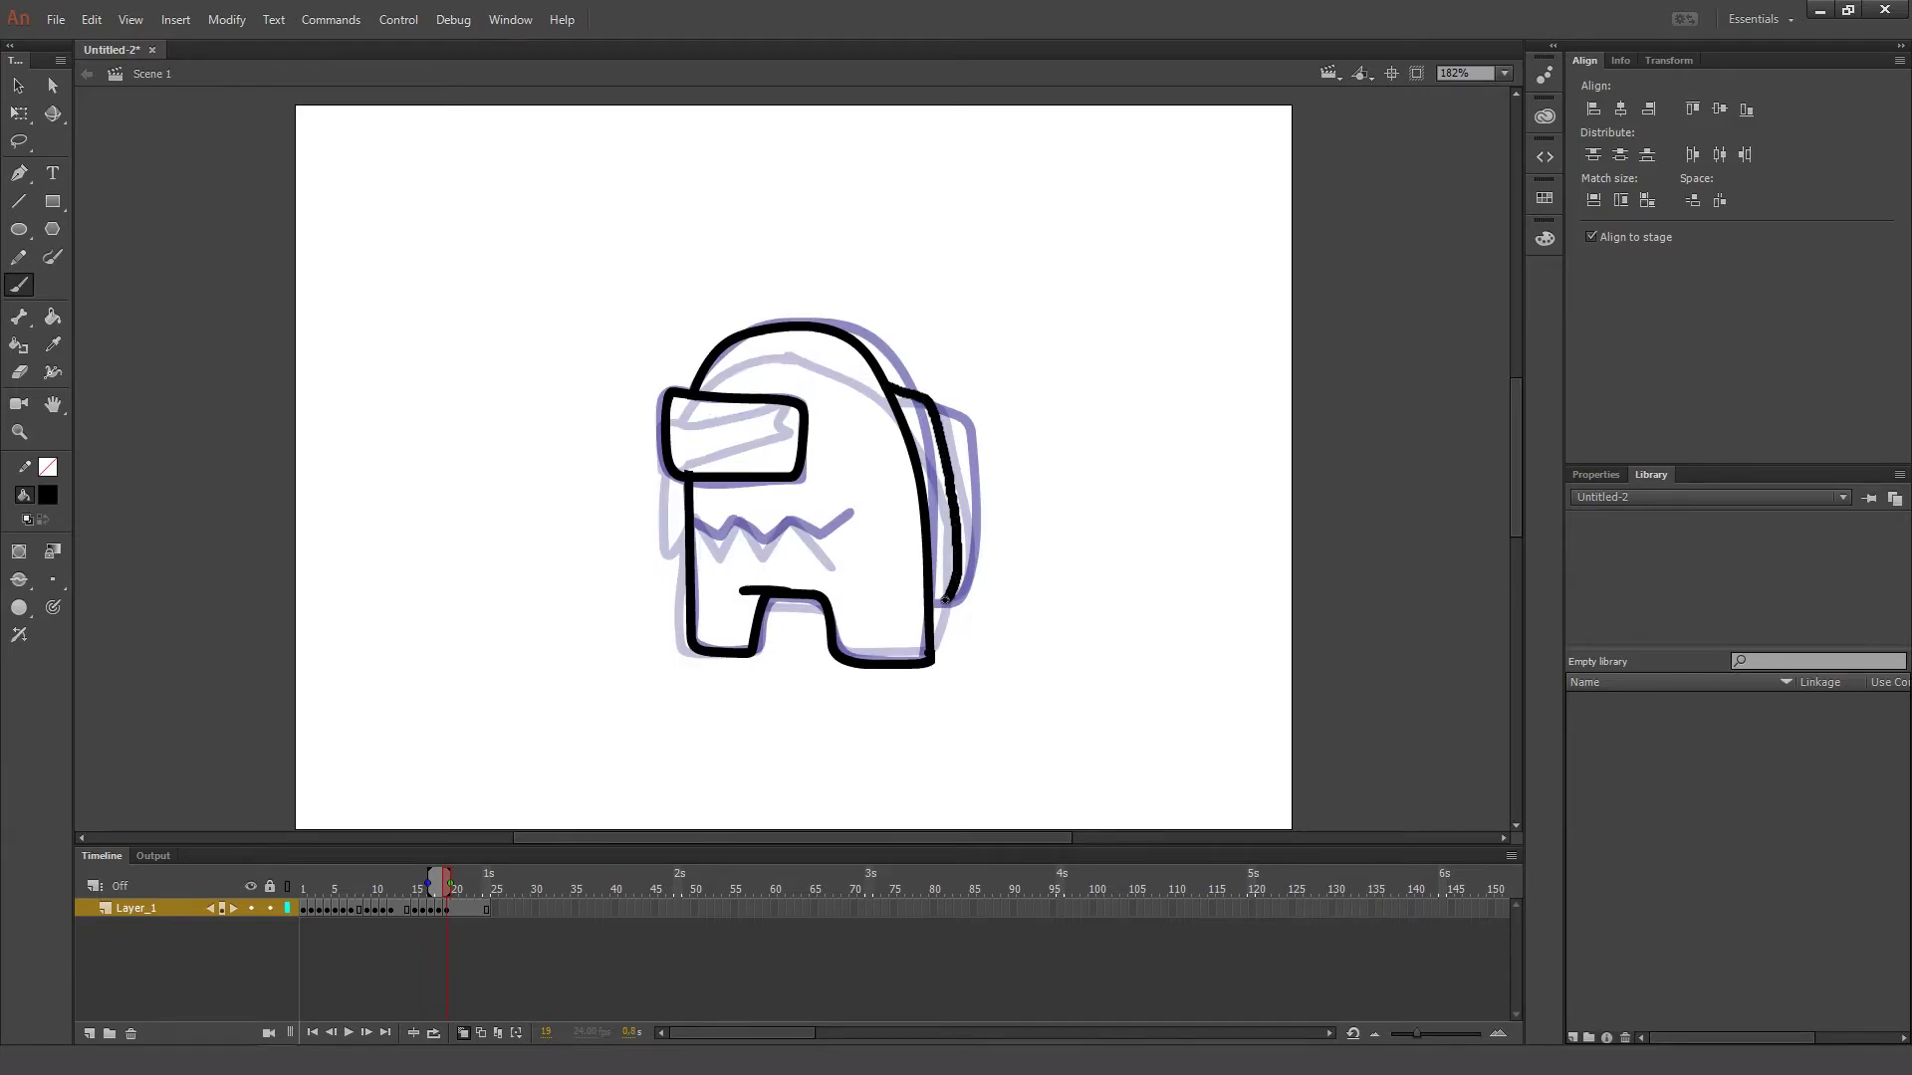
{"action": "key", "text": "Return"}
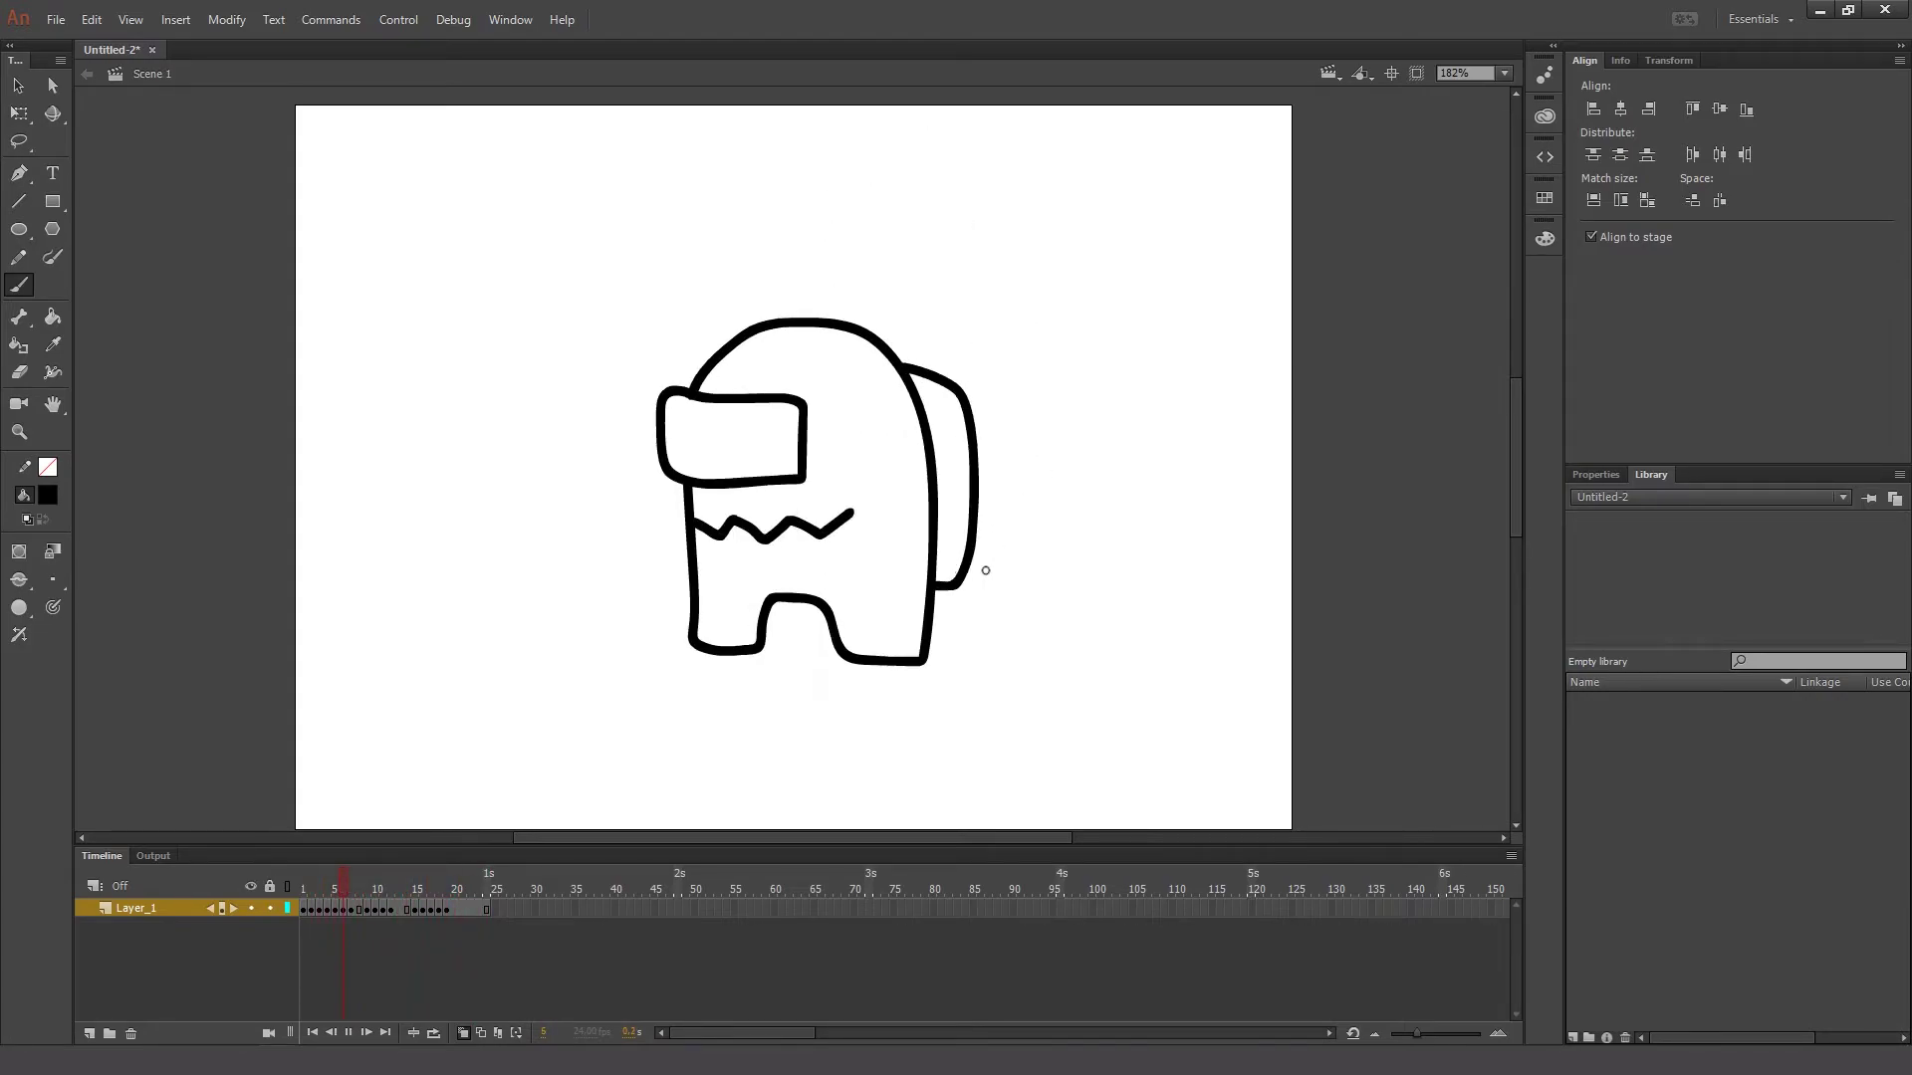
- In frame 9, paint a narrow curved strand linking the upper and lower jagged teeth with a smaller brush
{"action": "mouse_move", "coordinate": [378, 902]}
{"action": "left_mouse_down"}
{"action": "mouse_move", "coordinate": [336, 900]}
{"action": "mouse_move", "coordinate": [398, 906]}
{"action": "mouse_move", "coordinate": [333, 887]}
{"action": "mouse_move", "coordinate": [367, 886]}
{"action": "left_mouse_up"}
{"action": "key", "text": "z"}
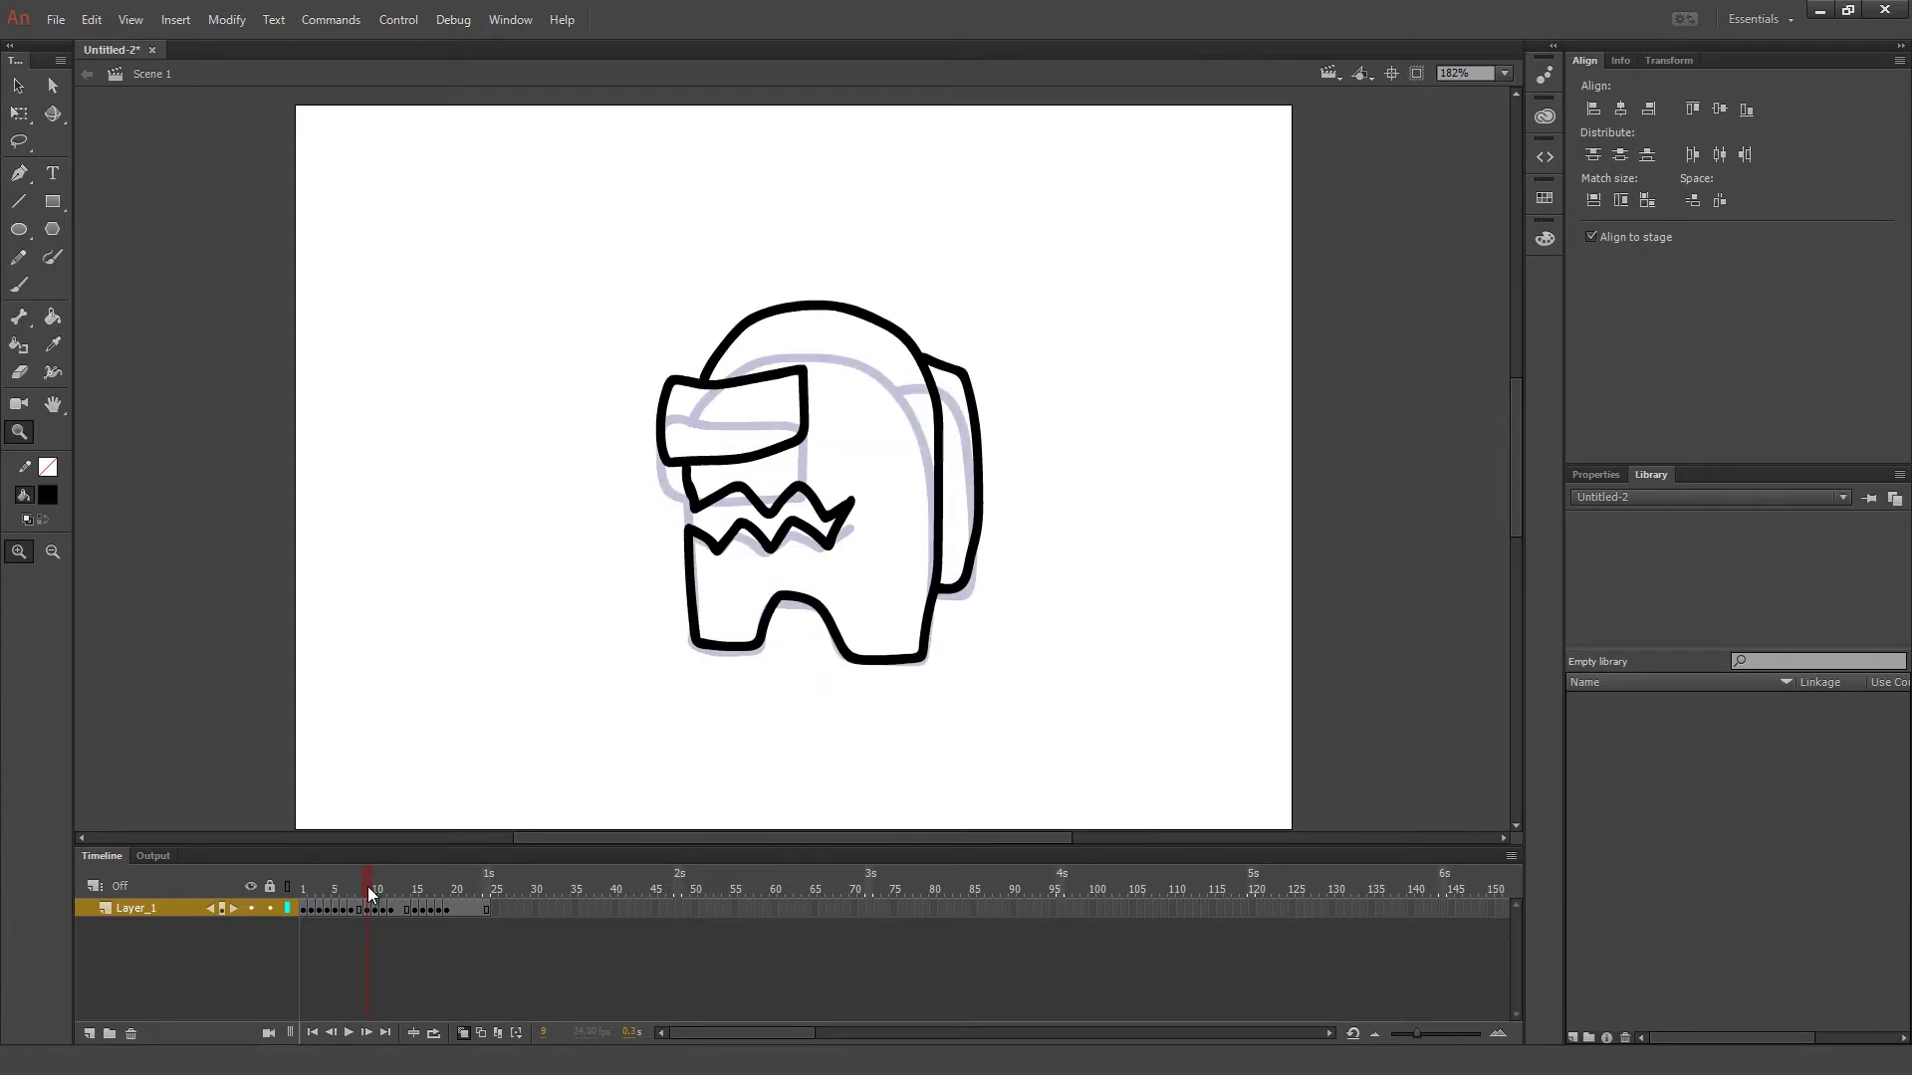
{"action": "left_click_drag", "start_coordinate": [681, 462], "coordinate": [887, 624]}
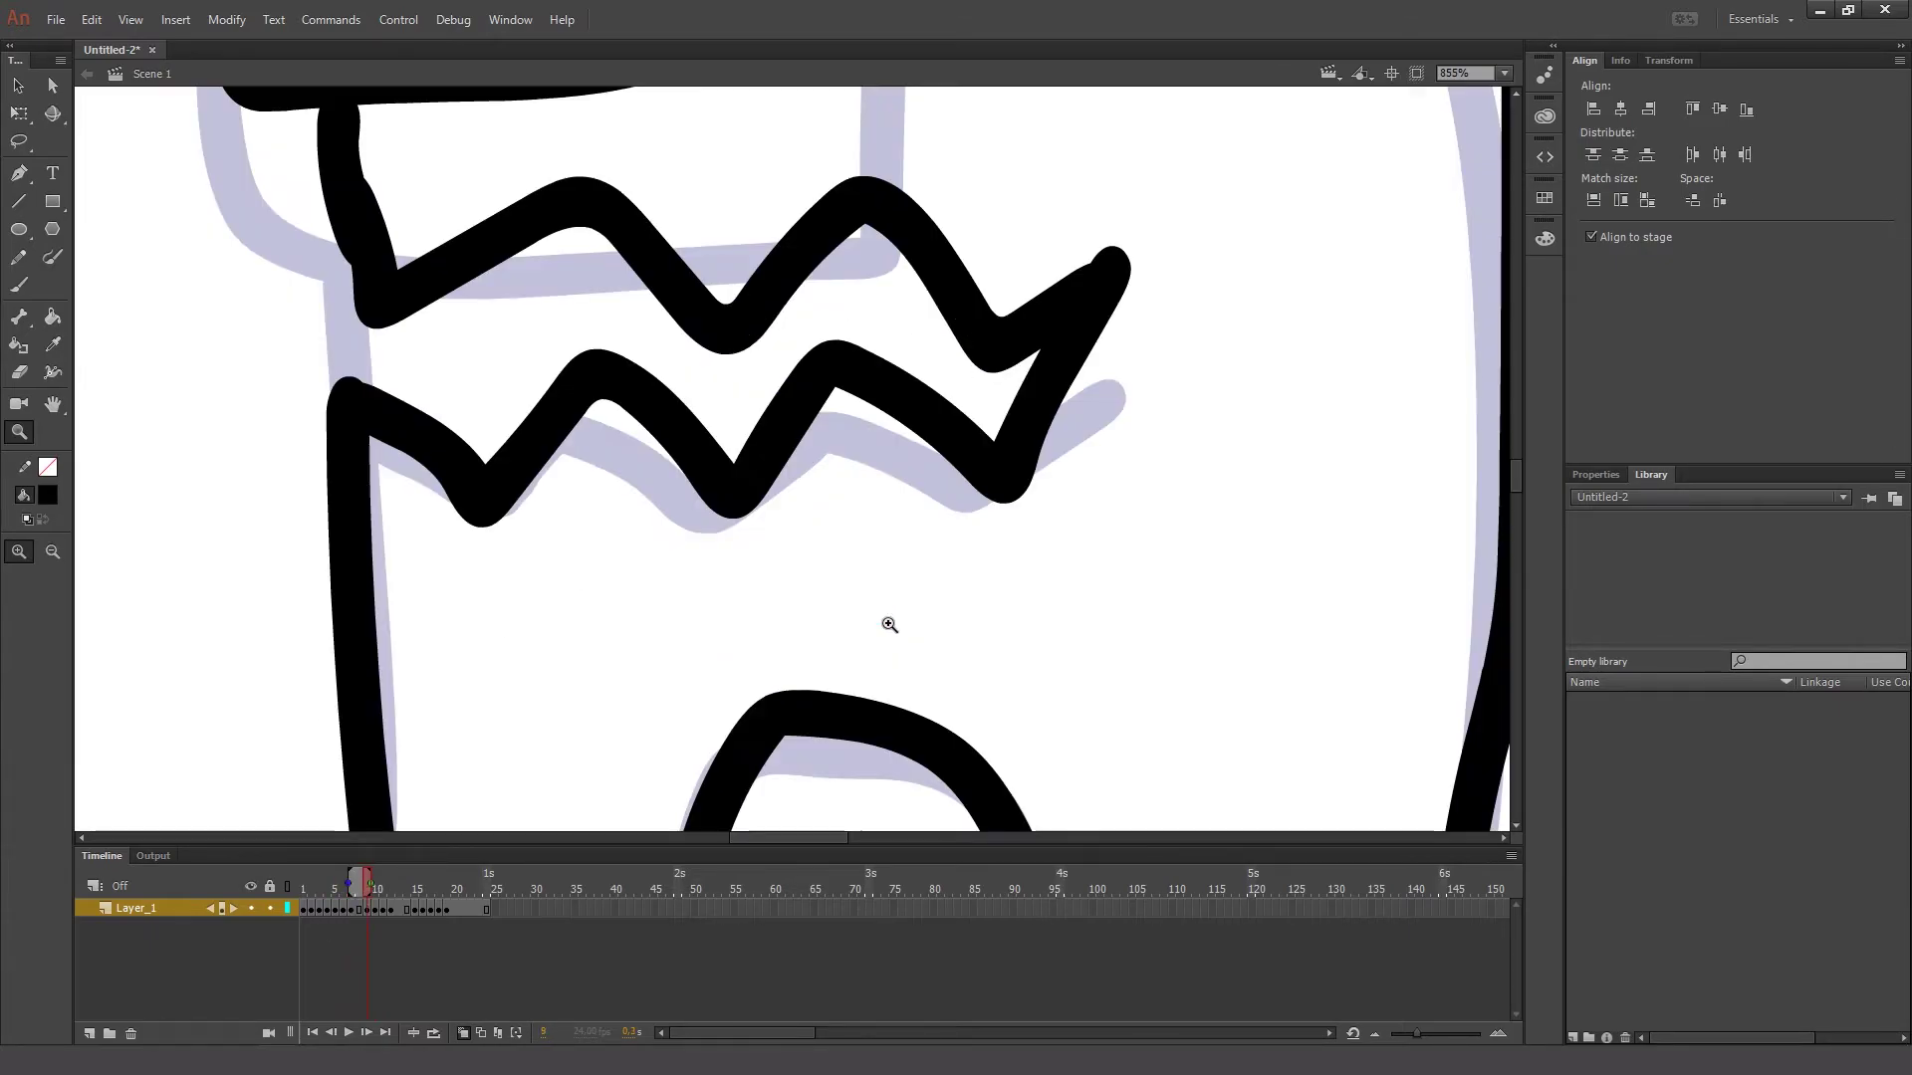
{"action": "left_click", "coordinate": [19, 285]}
{"action": "left_click", "coordinate": [53, 579]}
{"action": "left_click", "coordinate": [99, 617]}
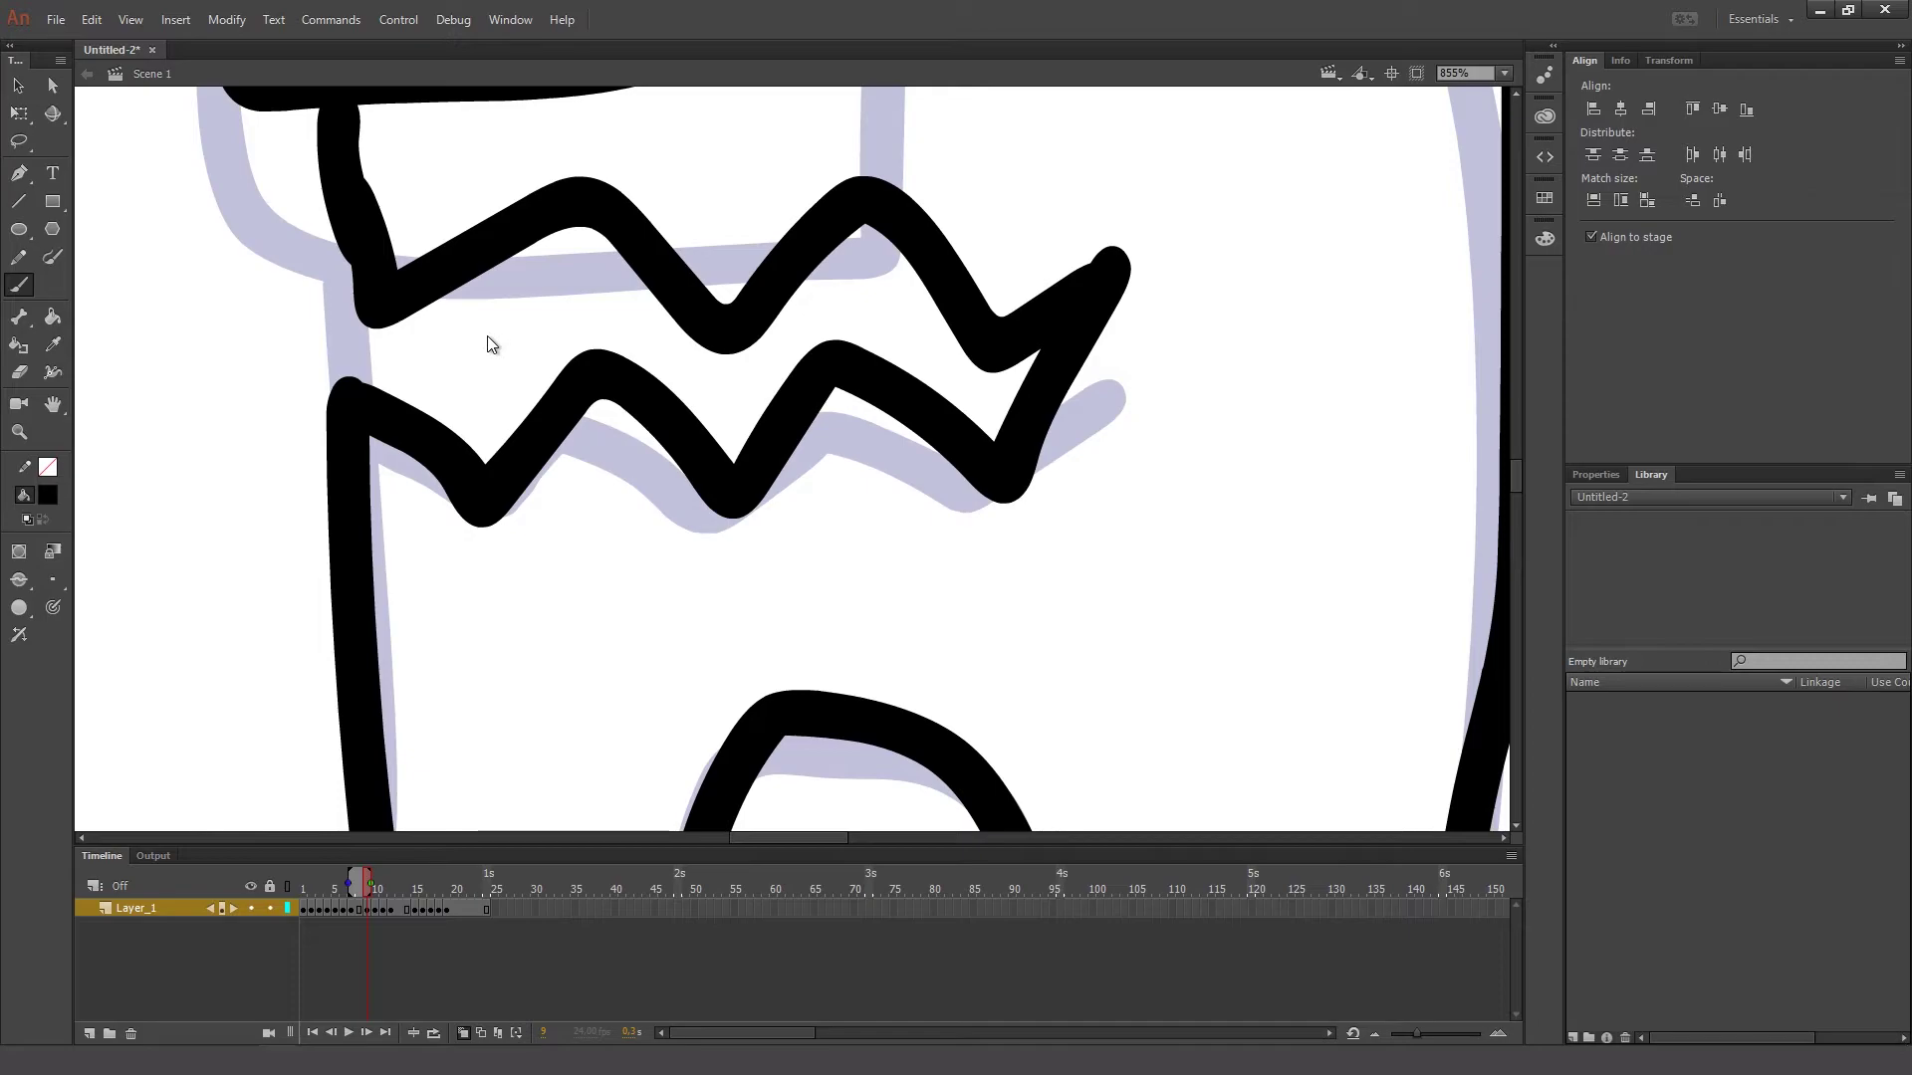
{"action": "mouse_move", "coordinate": [540, 403]}
{"action": "left_mouse_down"}
{"action": "mouse_move", "coordinate": [575, 299]}
{"action": "mouse_move", "coordinate": [517, 261]}
{"action": "mouse_move", "coordinate": [488, 269]}
{"action": "left_mouse_up"}
{"action": "left_click_drag", "start_coordinate": [637, 368], "coordinate": [632, 289]}
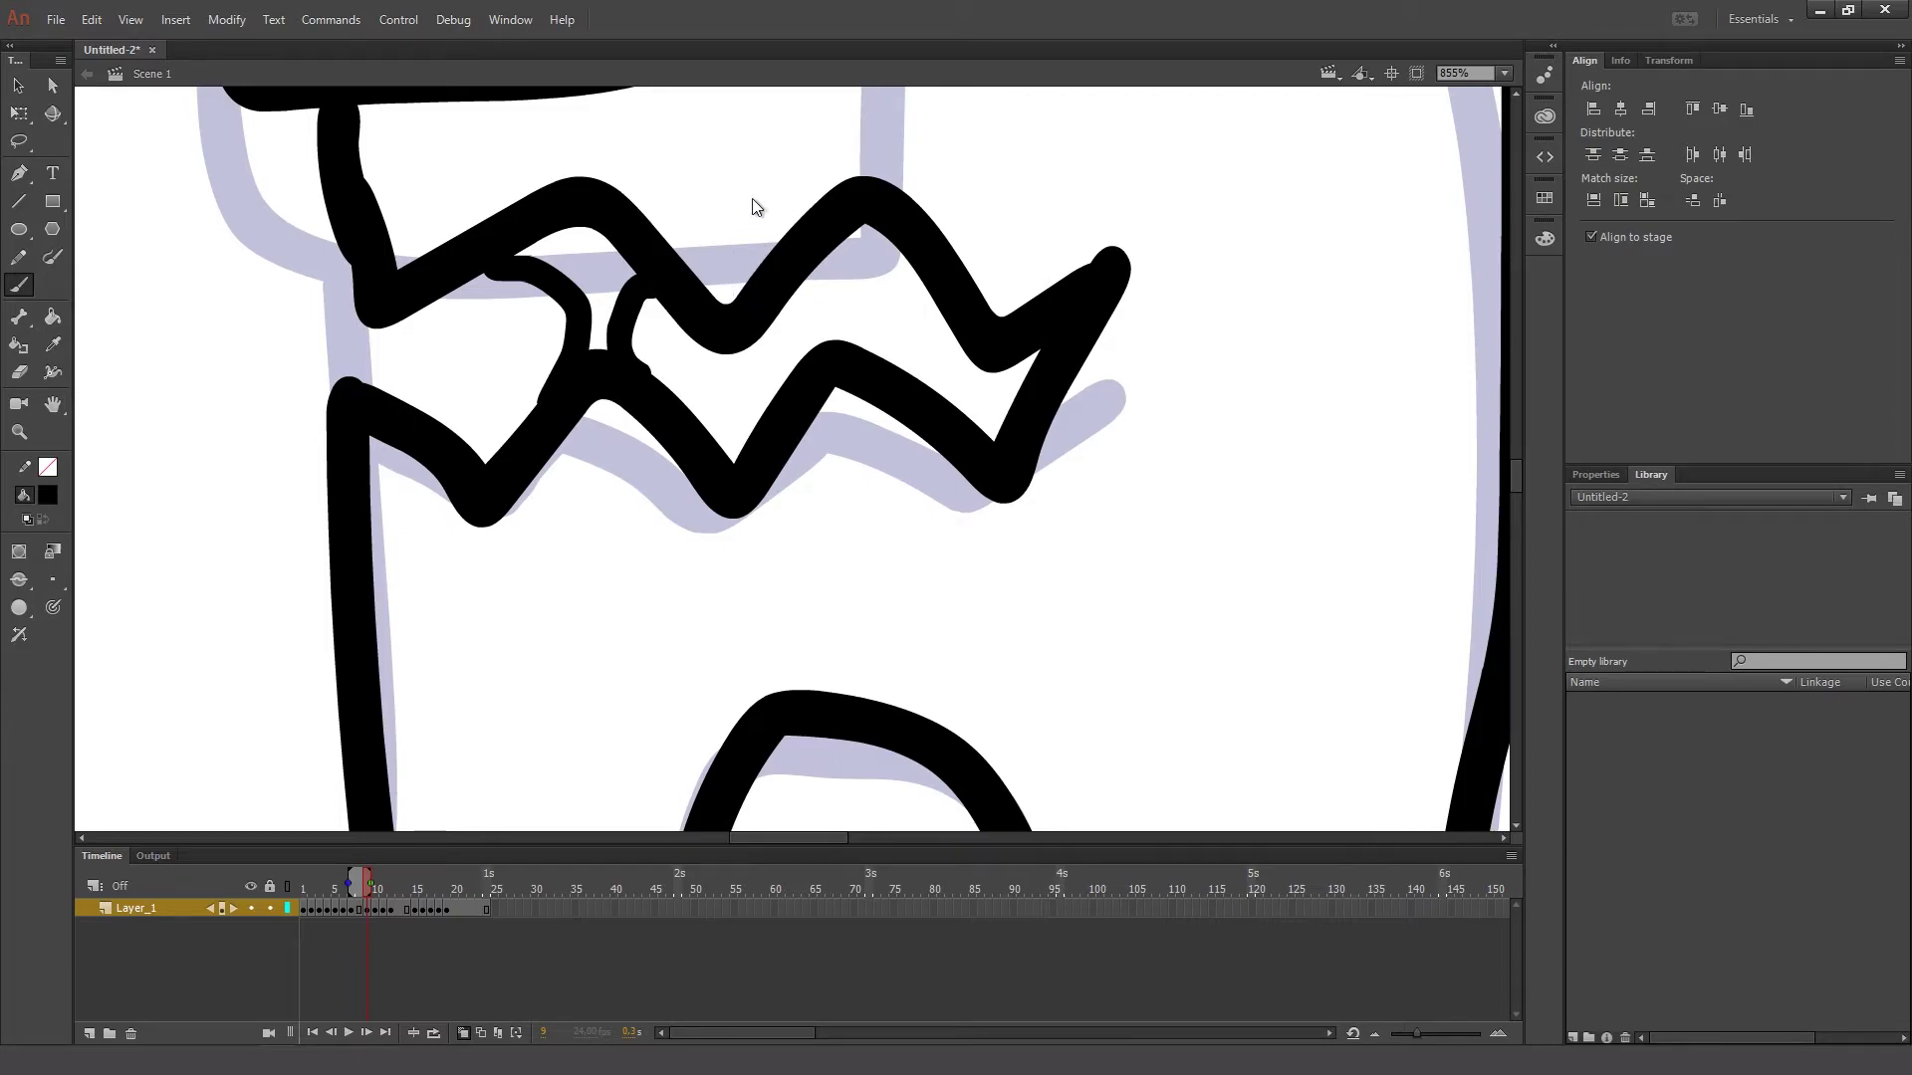
- In frame 9, paint a second strand linking the next pair of teeth and fill both strands with black
{"action": "mouse_move", "coordinate": [818, 261]}
{"action": "left_mouse_down"}
{"action": "mouse_move", "coordinate": [829, 320]}
{"action": "mouse_move", "coordinate": [812, 349]}
{"action": "left_mouse_up"}
{"action": "left_click_drag", "start_coordinate": [901, 251], "coordinate": [867, 348]}
{"action": "left_click", "coordinate": [53, 316]}
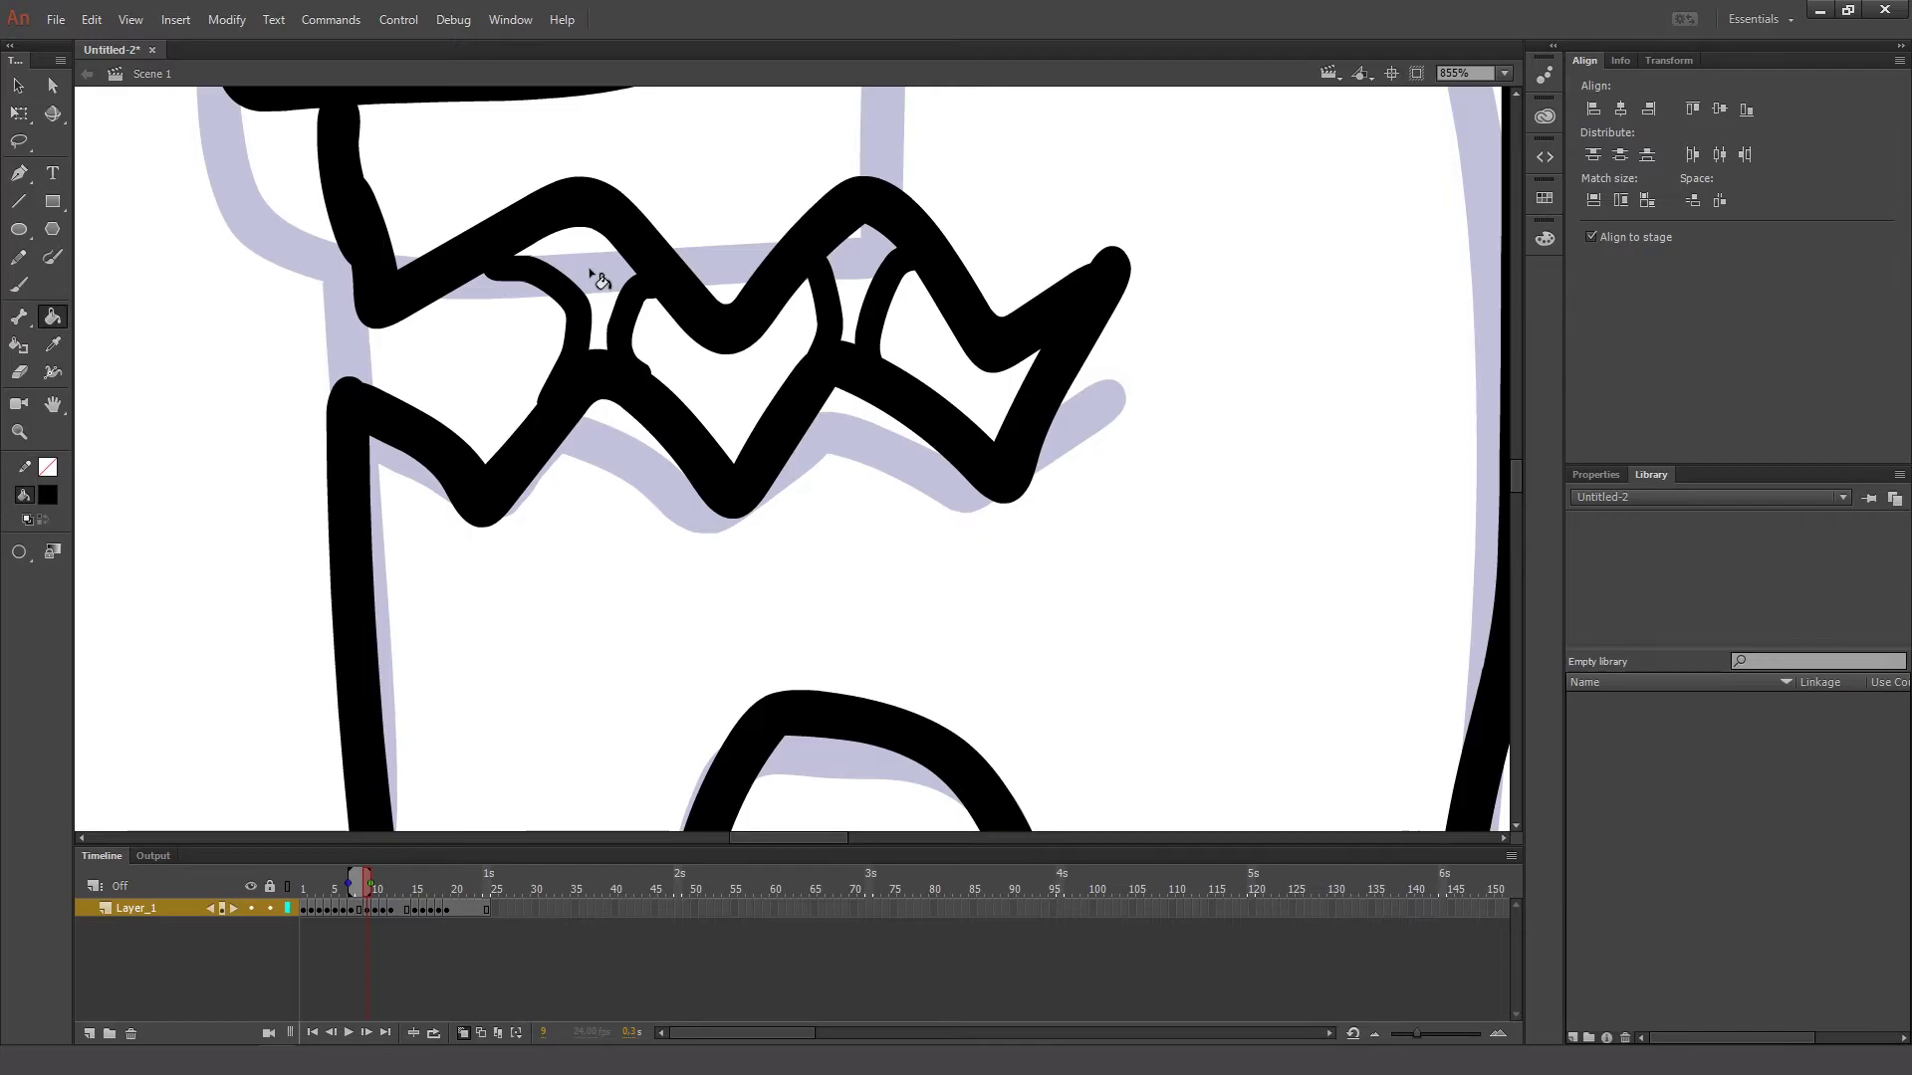
{"action": "left_click", "coordinate": [600, 287]}
{"action": "left_click", "coordinate": [880, 286]}
- In frame 10, paint two broken strand outlines tapering down from the upper teeth and two spikes rising from the lower teeth
{"action": "left_click", "coordinate": [19, 431]}
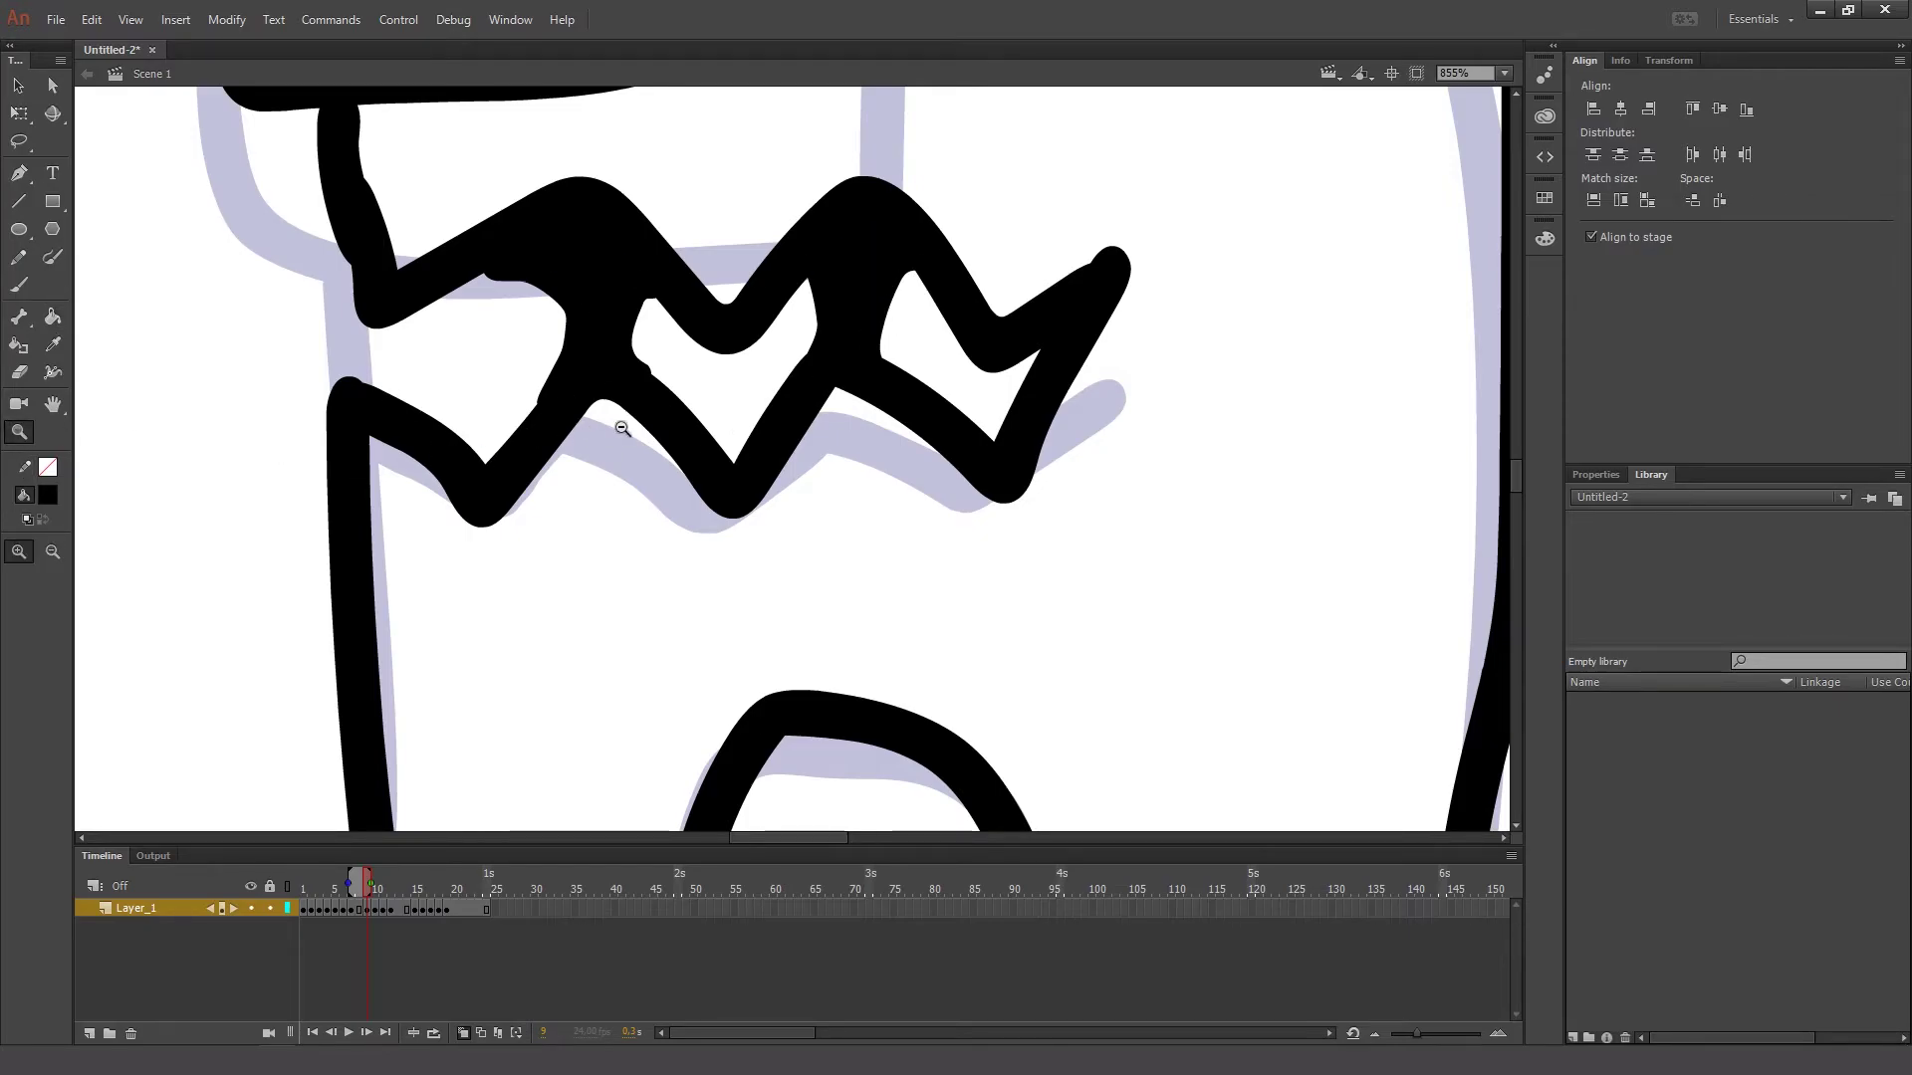
{"action": "left_click", "coordinate": [692, 422], "text": "alt"}
{"action": "left_click", "coordinate": [963, 420], "text": "alt"}
{"action": "left_click", "coordinate": [19, 113]}
{"action": "key", "text": "period"}
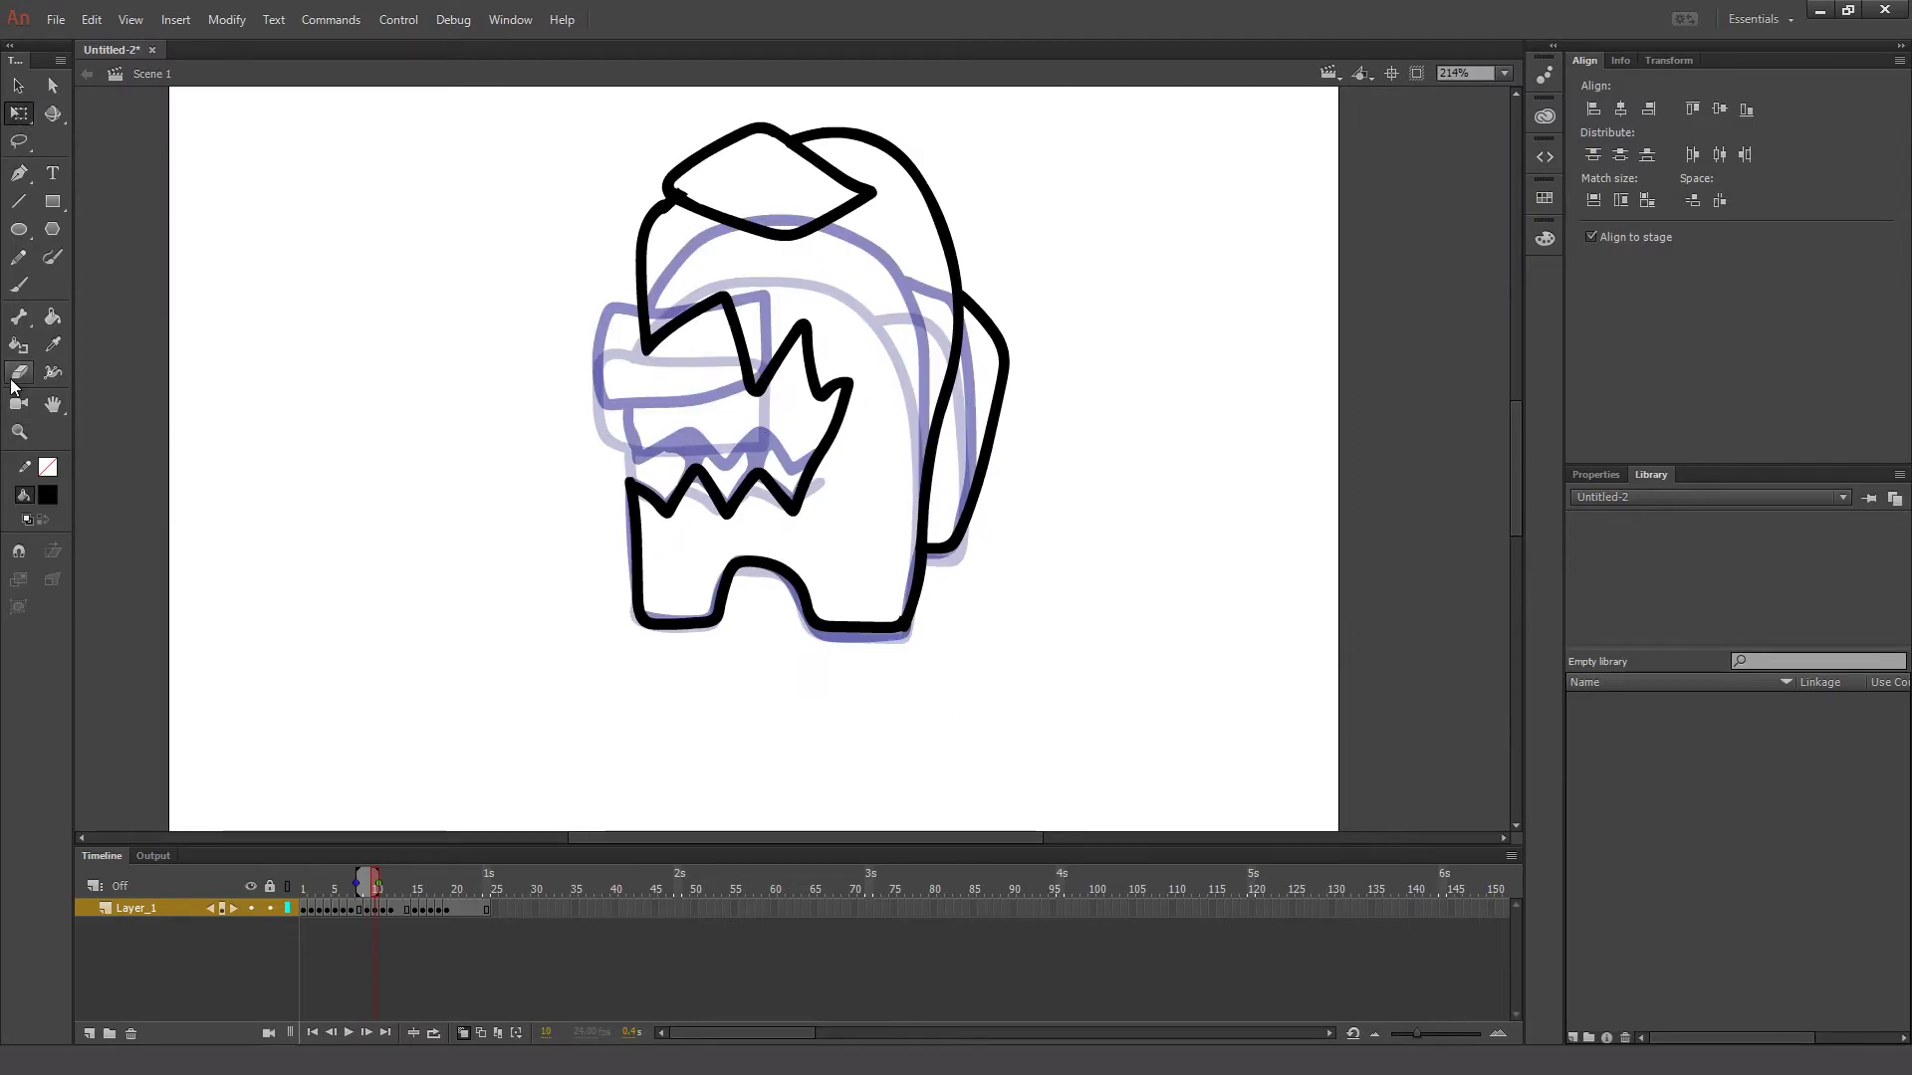
{"action": "key", "text": "z"}
{"action": "left_click_drag", "start_coordinate": [589, 264], "coordinate": [891, 561]}
{"action": "left_click", "coordinate": [19, 284]}
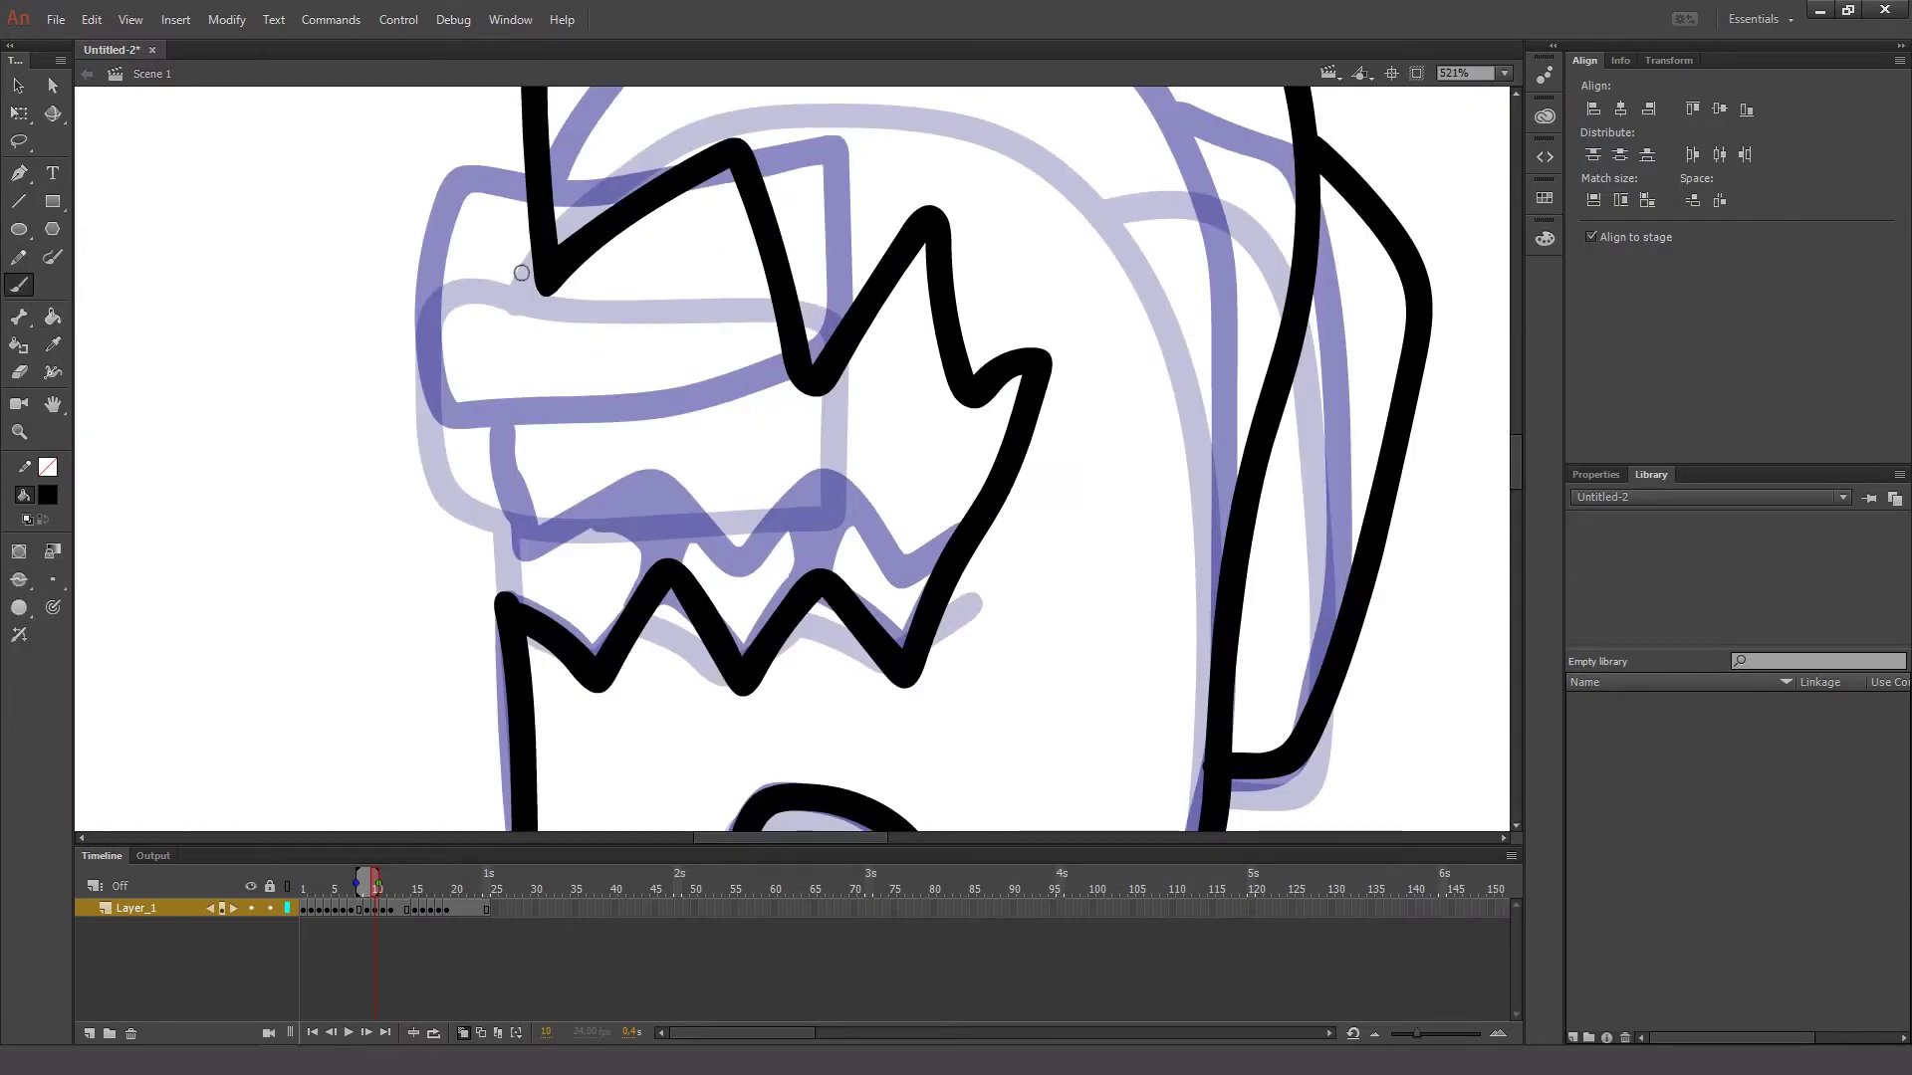
{"action": "mouse_move", "coordinate": [661, 197]}
{"action": "left_mouse_down"}
{"action": "mouse_move", "coordinate": [692, 388]}
{"action": "mouse_move", "coordinate": [749, 217]}
{"action": "left_mouse_up"}
{"action": "mouse_move", "coordinate": [645, 575]}
{"action": "left_mouse_down"}
{"action": "mouse_move", "coordinate": [686, 440]}
{"action": "mouse_move", "coordinate": [680, 568]}
{"action": "left_mouse_up"}
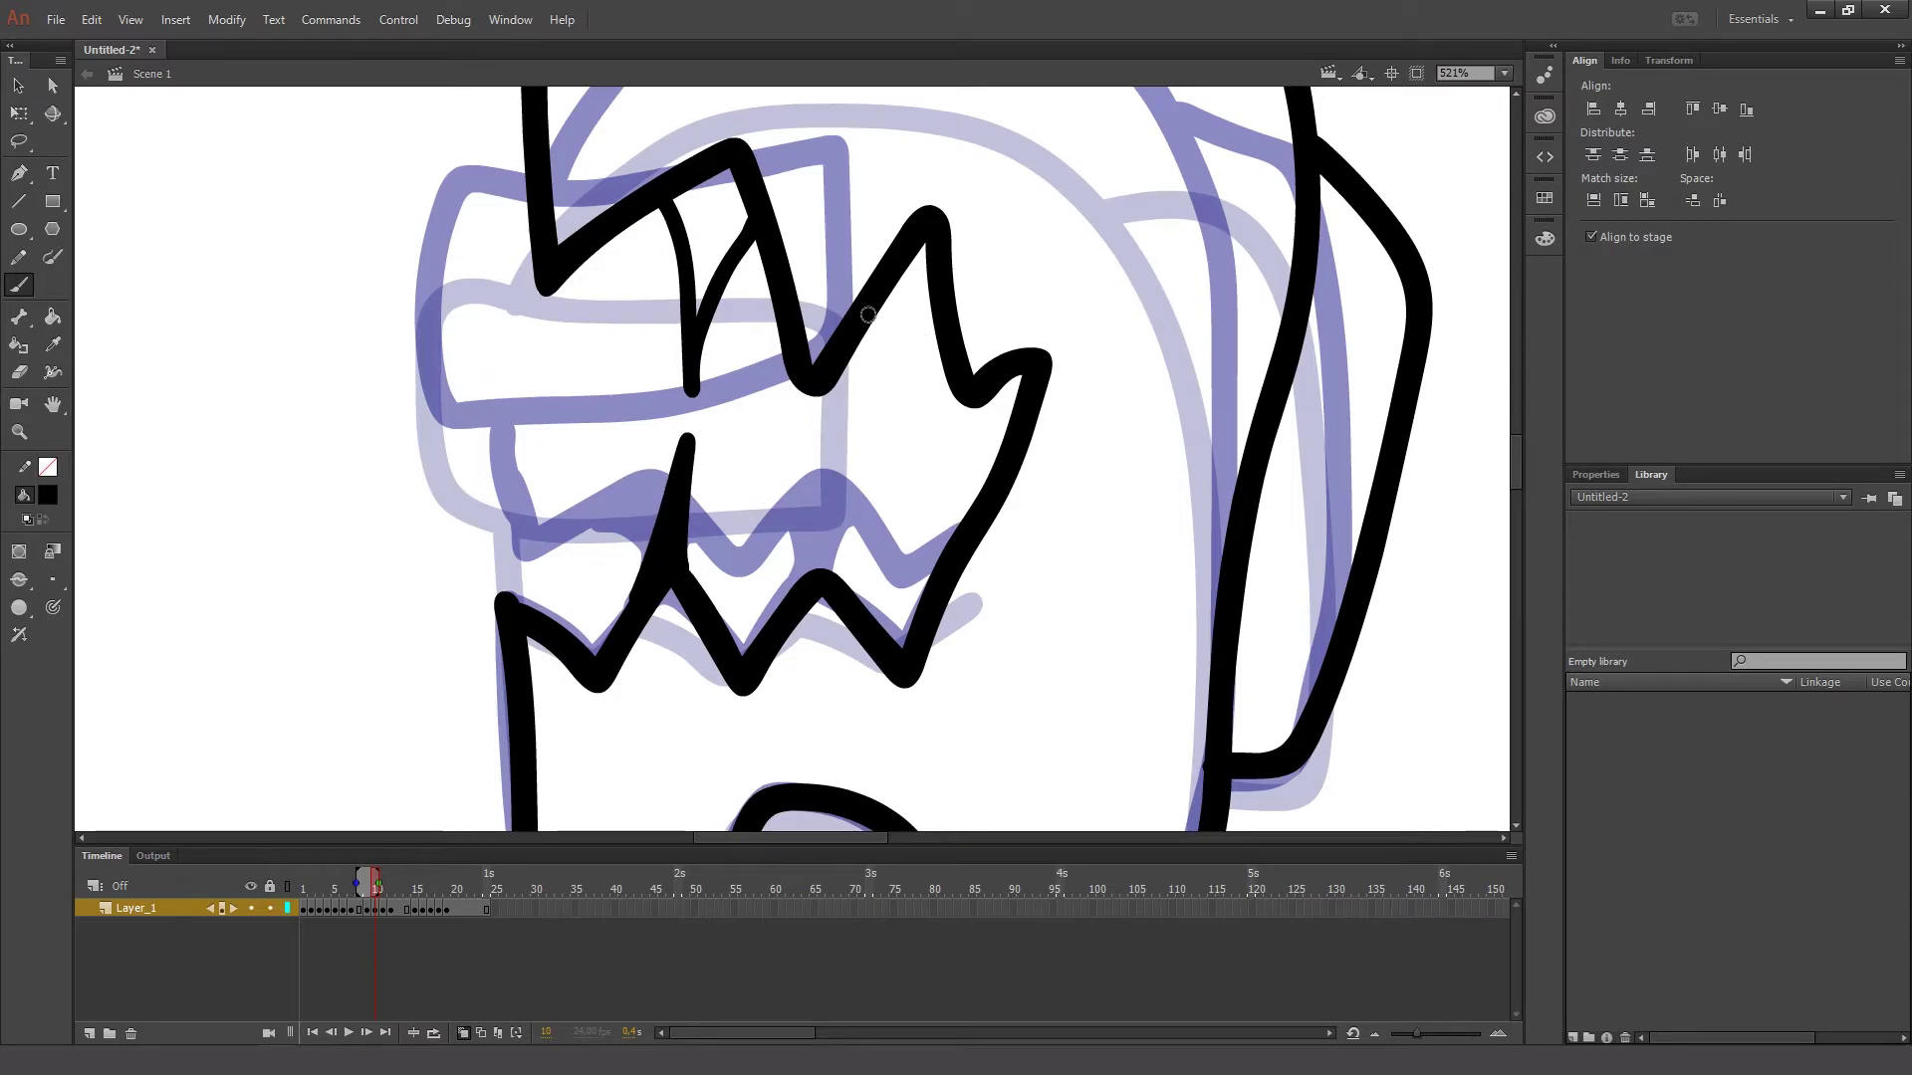
{"action": "mouse_move", "coordinate": [868, 314]}
{"action": "left_mouse_down"}
{"action": "mouse_move", "coordinate": [866, 462]}
{"action": "mouse_move", "coordinate": [933, 320]}
{"action": "left_mouse_up"}
{"action": "mouse_move", "coordinate": [827, 573]}
{"action": "left_mouse_down"}
{"action": "mouse_move", "coordinate": [856, 506]}
{"action": "mouse_move", "coordinate": [847, 582]}
{"action": "left_mouse_up"}
- Fill the two strand shapes hanging from the upper teeth in frame 10 with black
{"action": "left_click", "coordinate": [53, 317]}
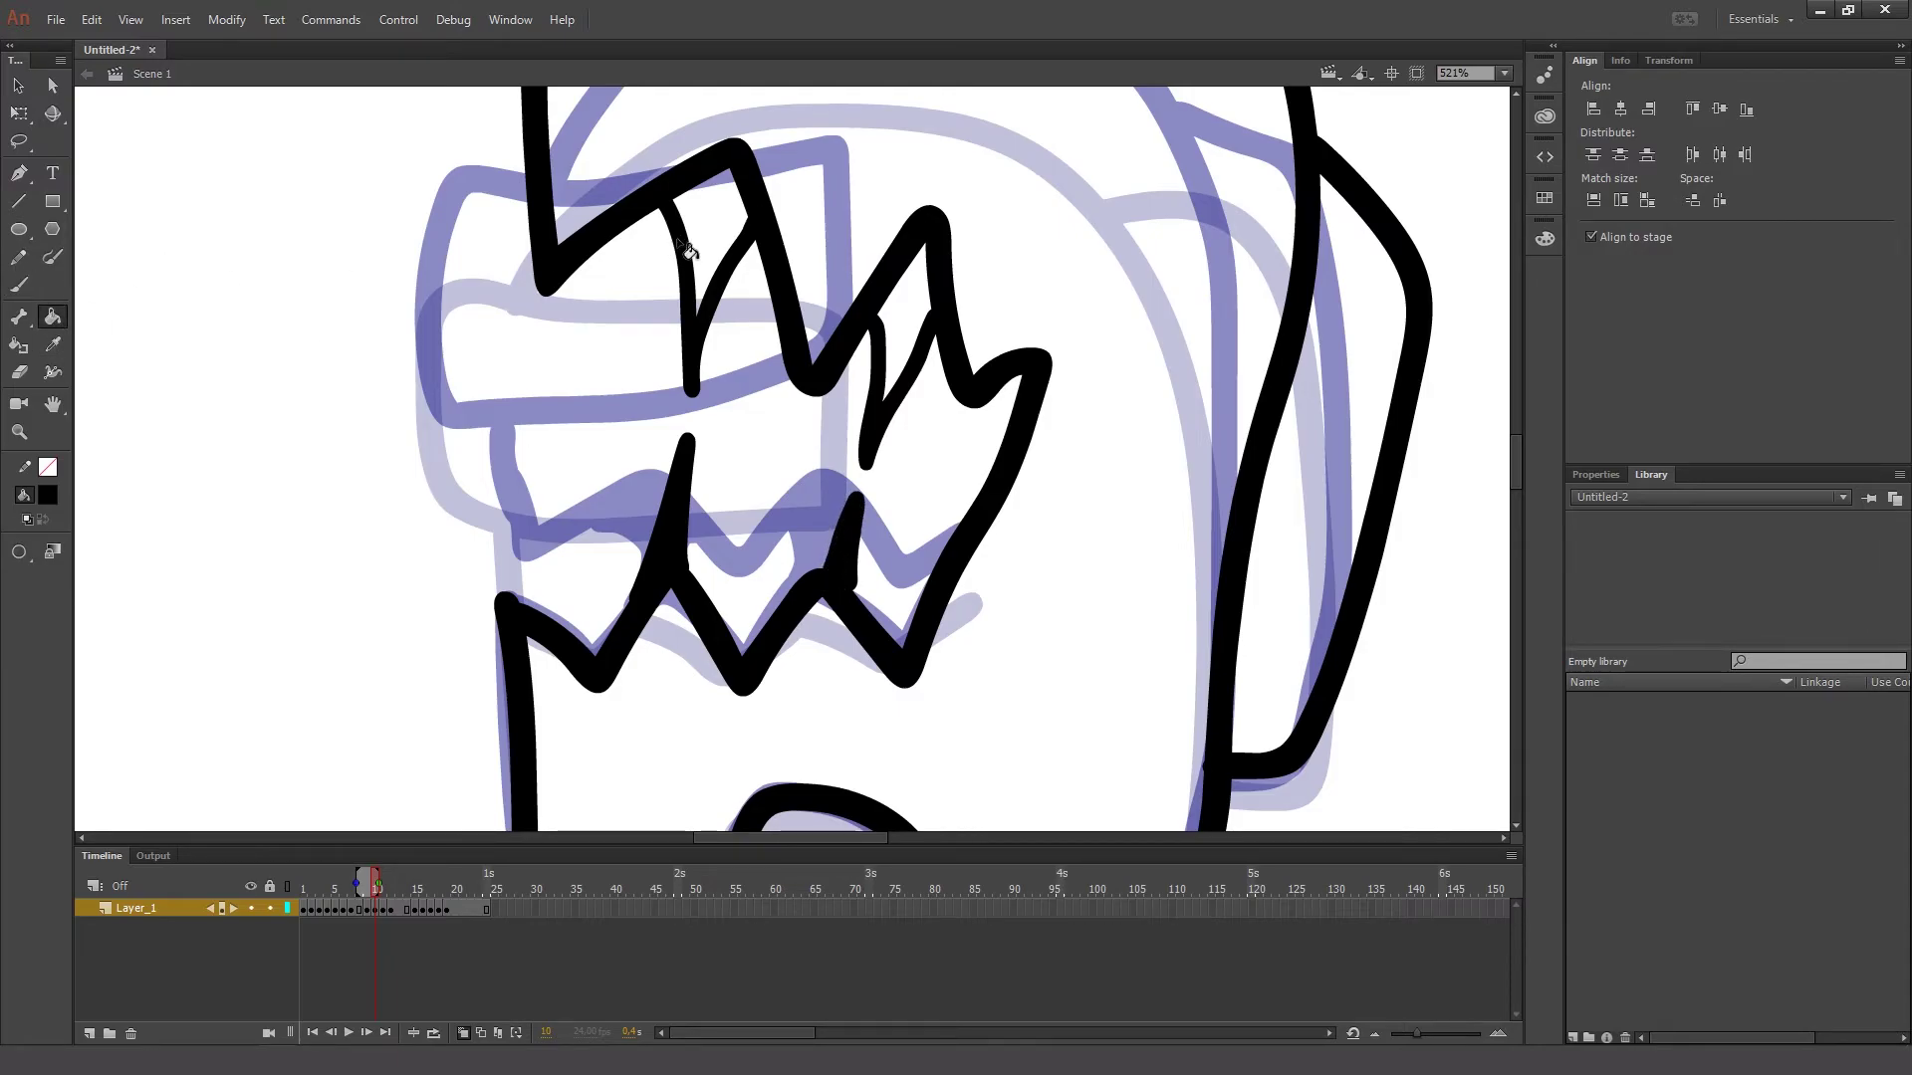
{"action": "left_click", "coordinate": [719, 236]}
{"action": "left_click", "coordinate": [908, 339]}
{"action": "scroll", "coordinate": [719, 478], "scroll_direction": "up", "scroll_amount": 3}
{"action": "scroll", "coordinate": [721, 479], "scroll_direction": "down", "scroll_amount": 3}
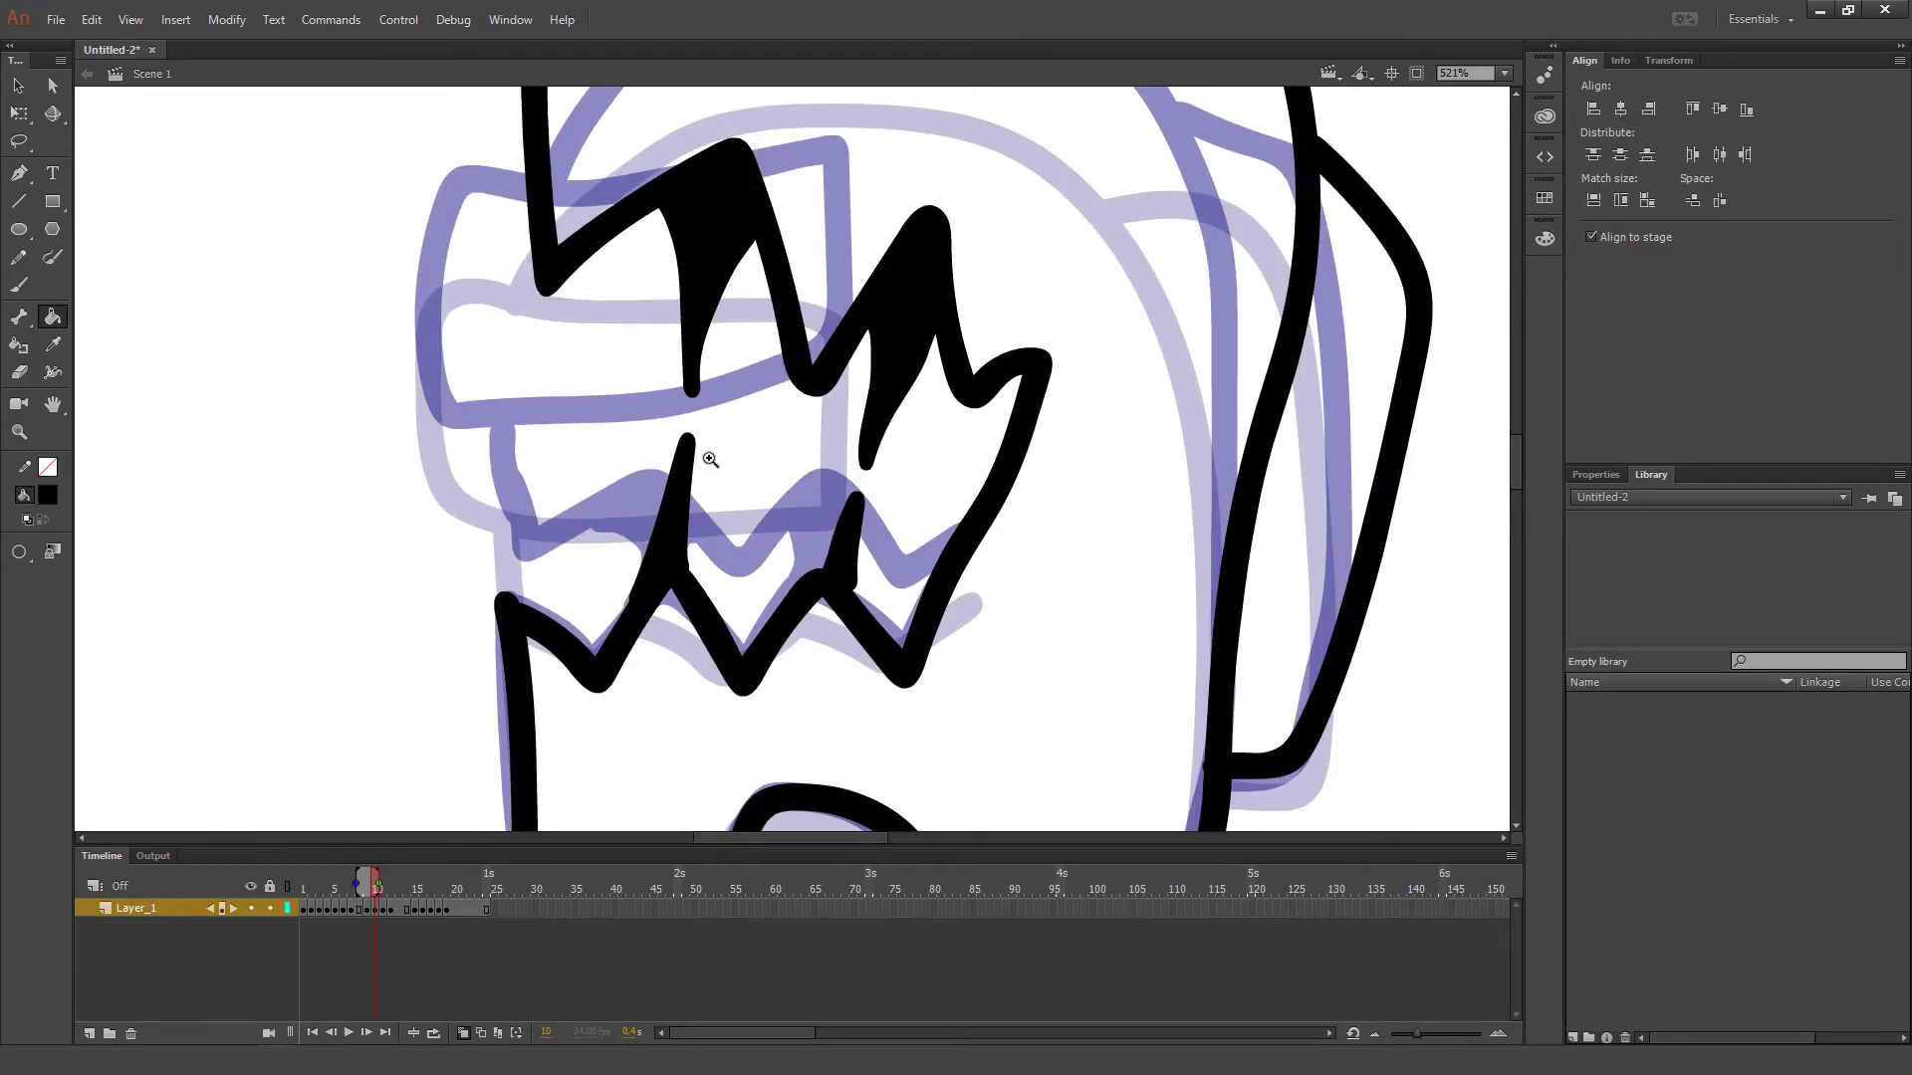
- In frame 11, paint shorter curved strand remnants below the upper teeth and thin spikes on the two lower teeth tips
{"action": "key", "text": "z"}
{"action": "key", "text": "alt"}
{"action": "key", "text": "period"}
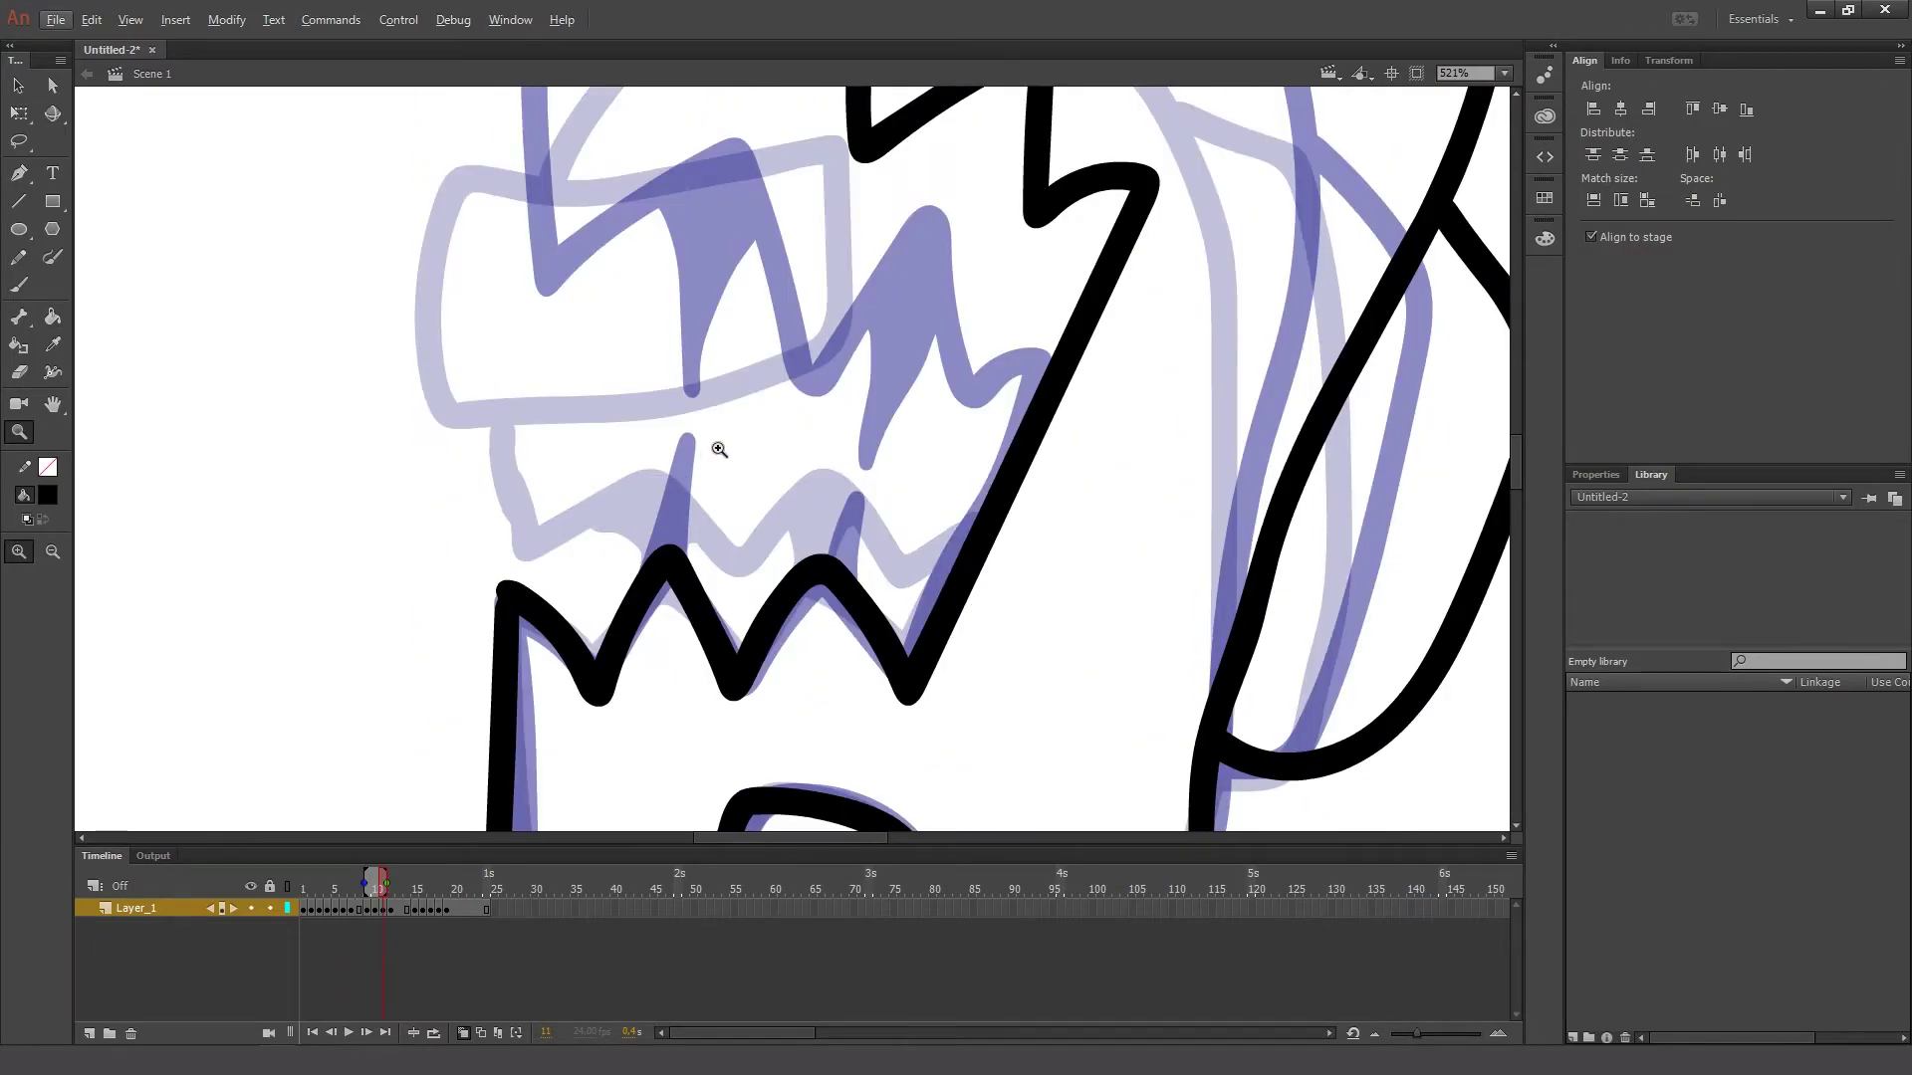
{"action": "left_click", "coordinate": [768, 414], "text": "alt"}
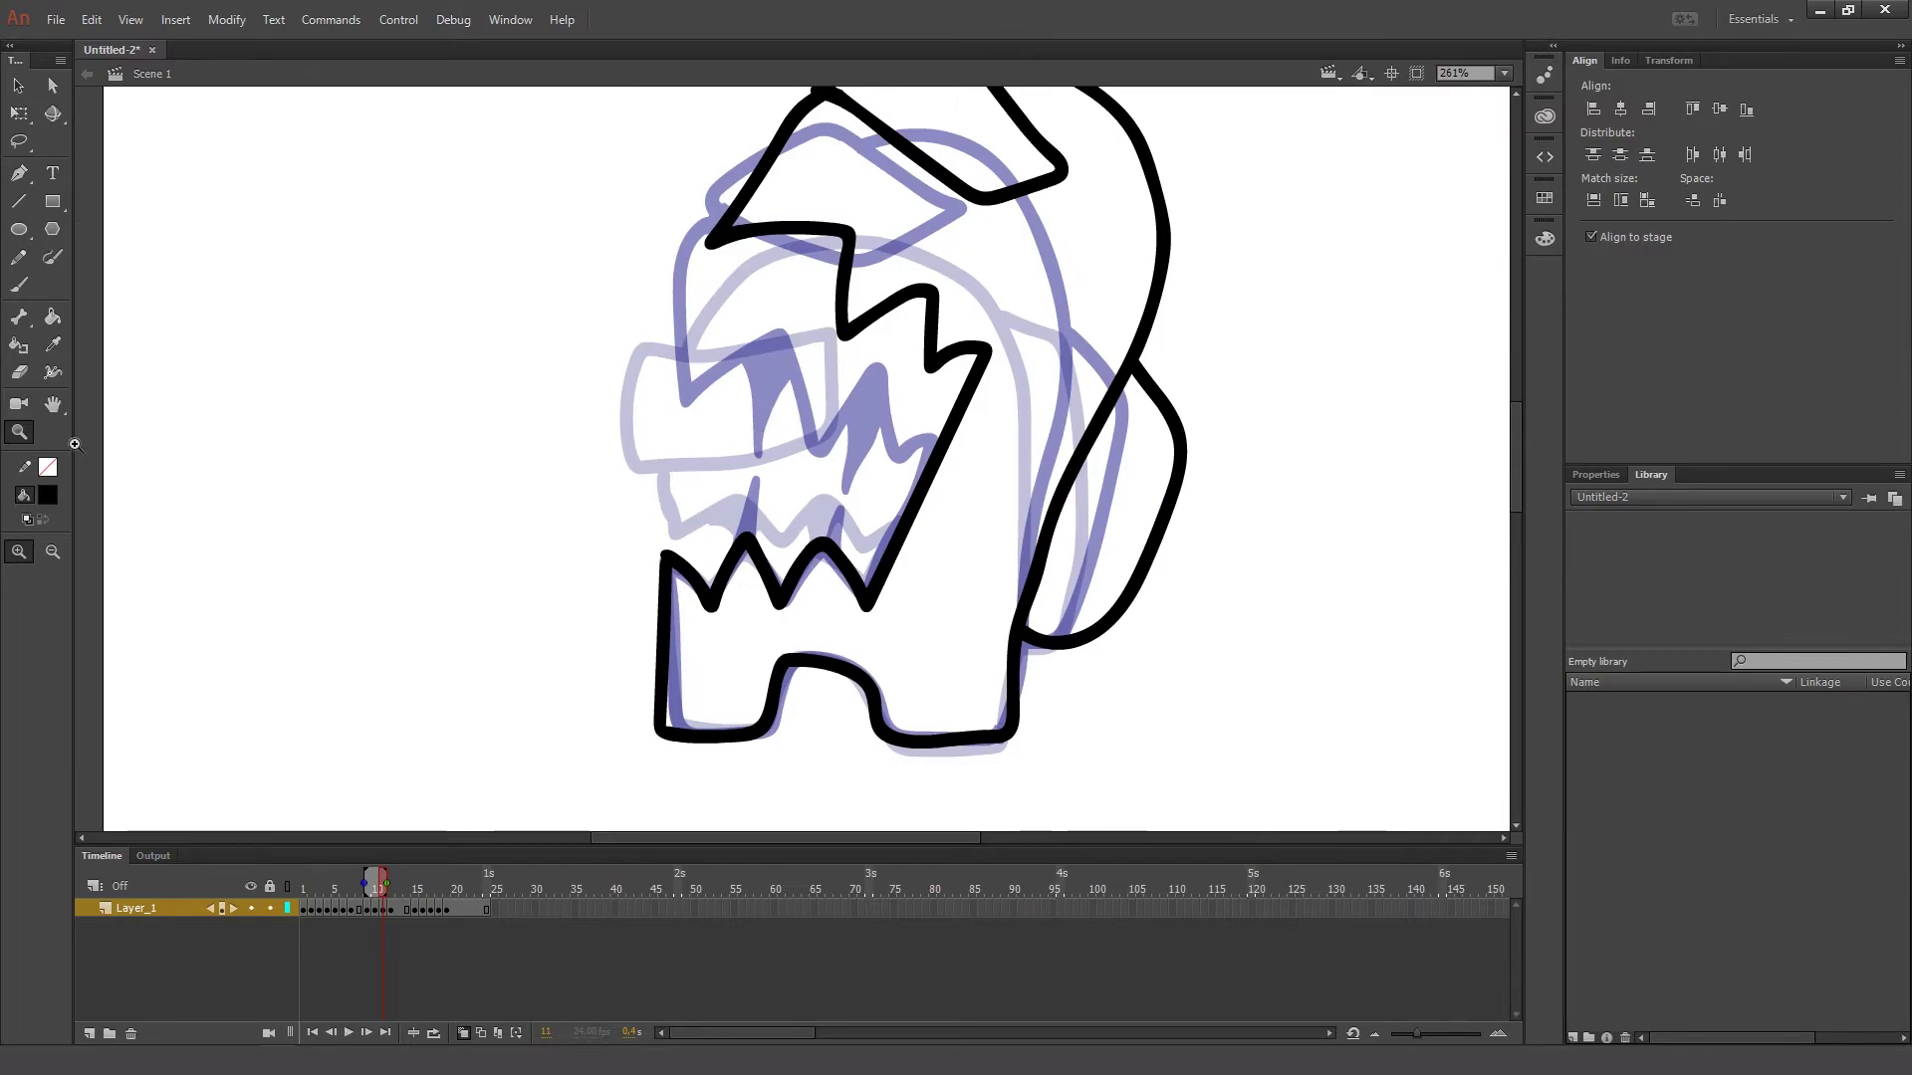
{"action": "key", "text": "b"}
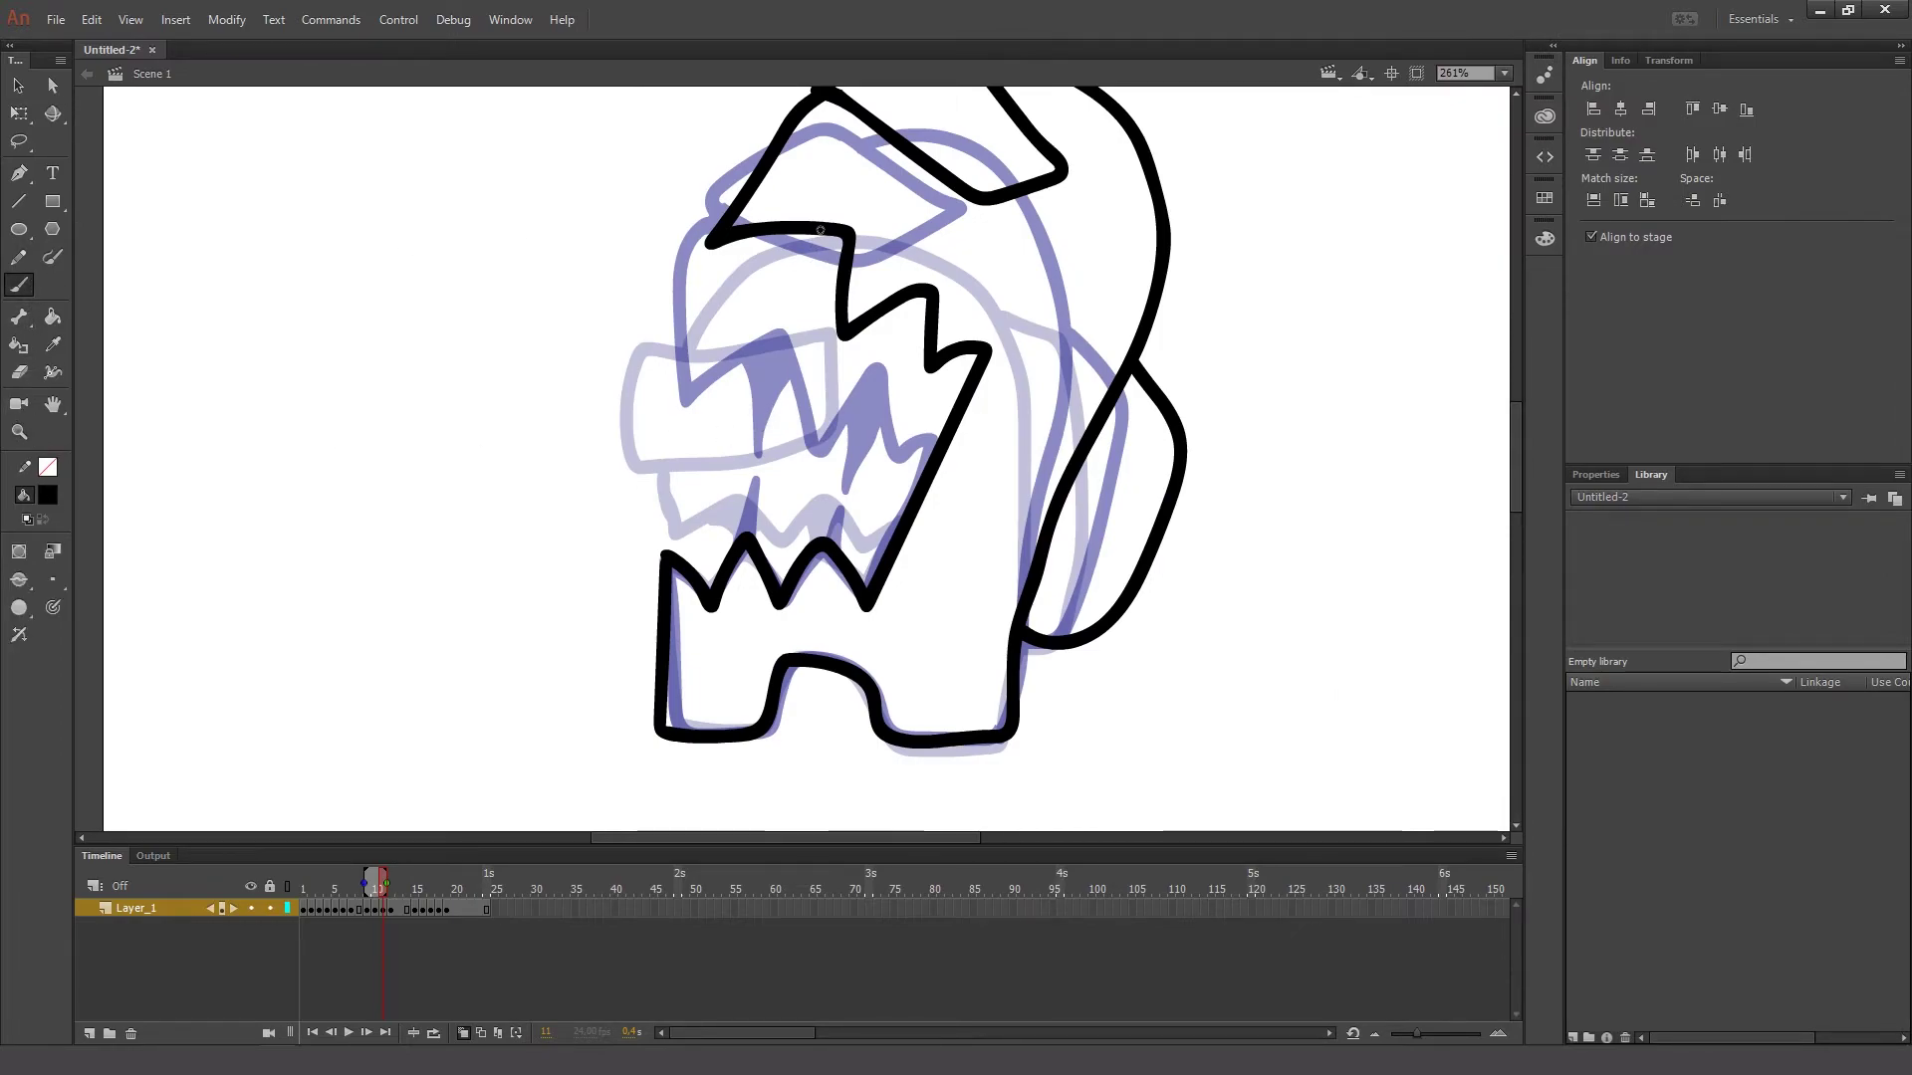
{"action": "left_click_drag", "start_coordinate": [790, 295], "coordinate": [837, 261]}
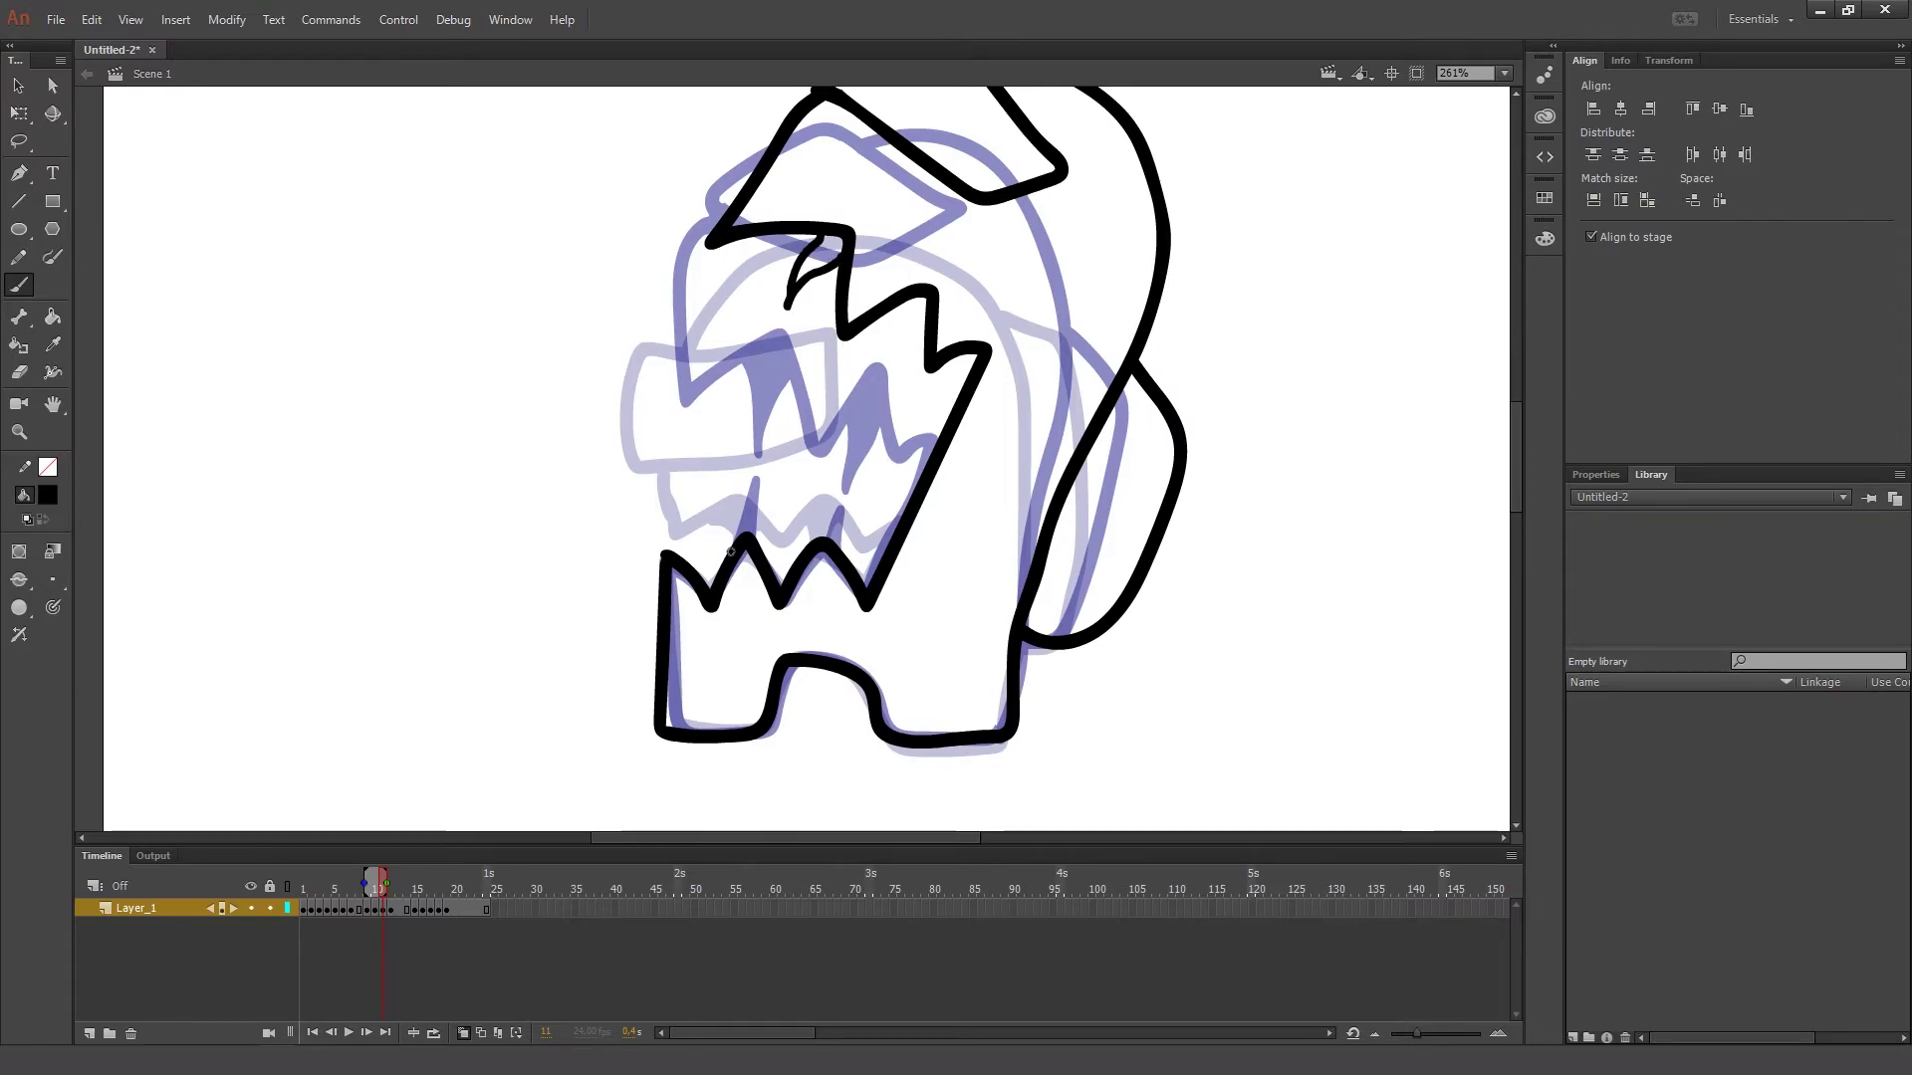
{"action": "left_click_drag", "start_coordinate": [729, 558], "coordinate": [764, 457]}
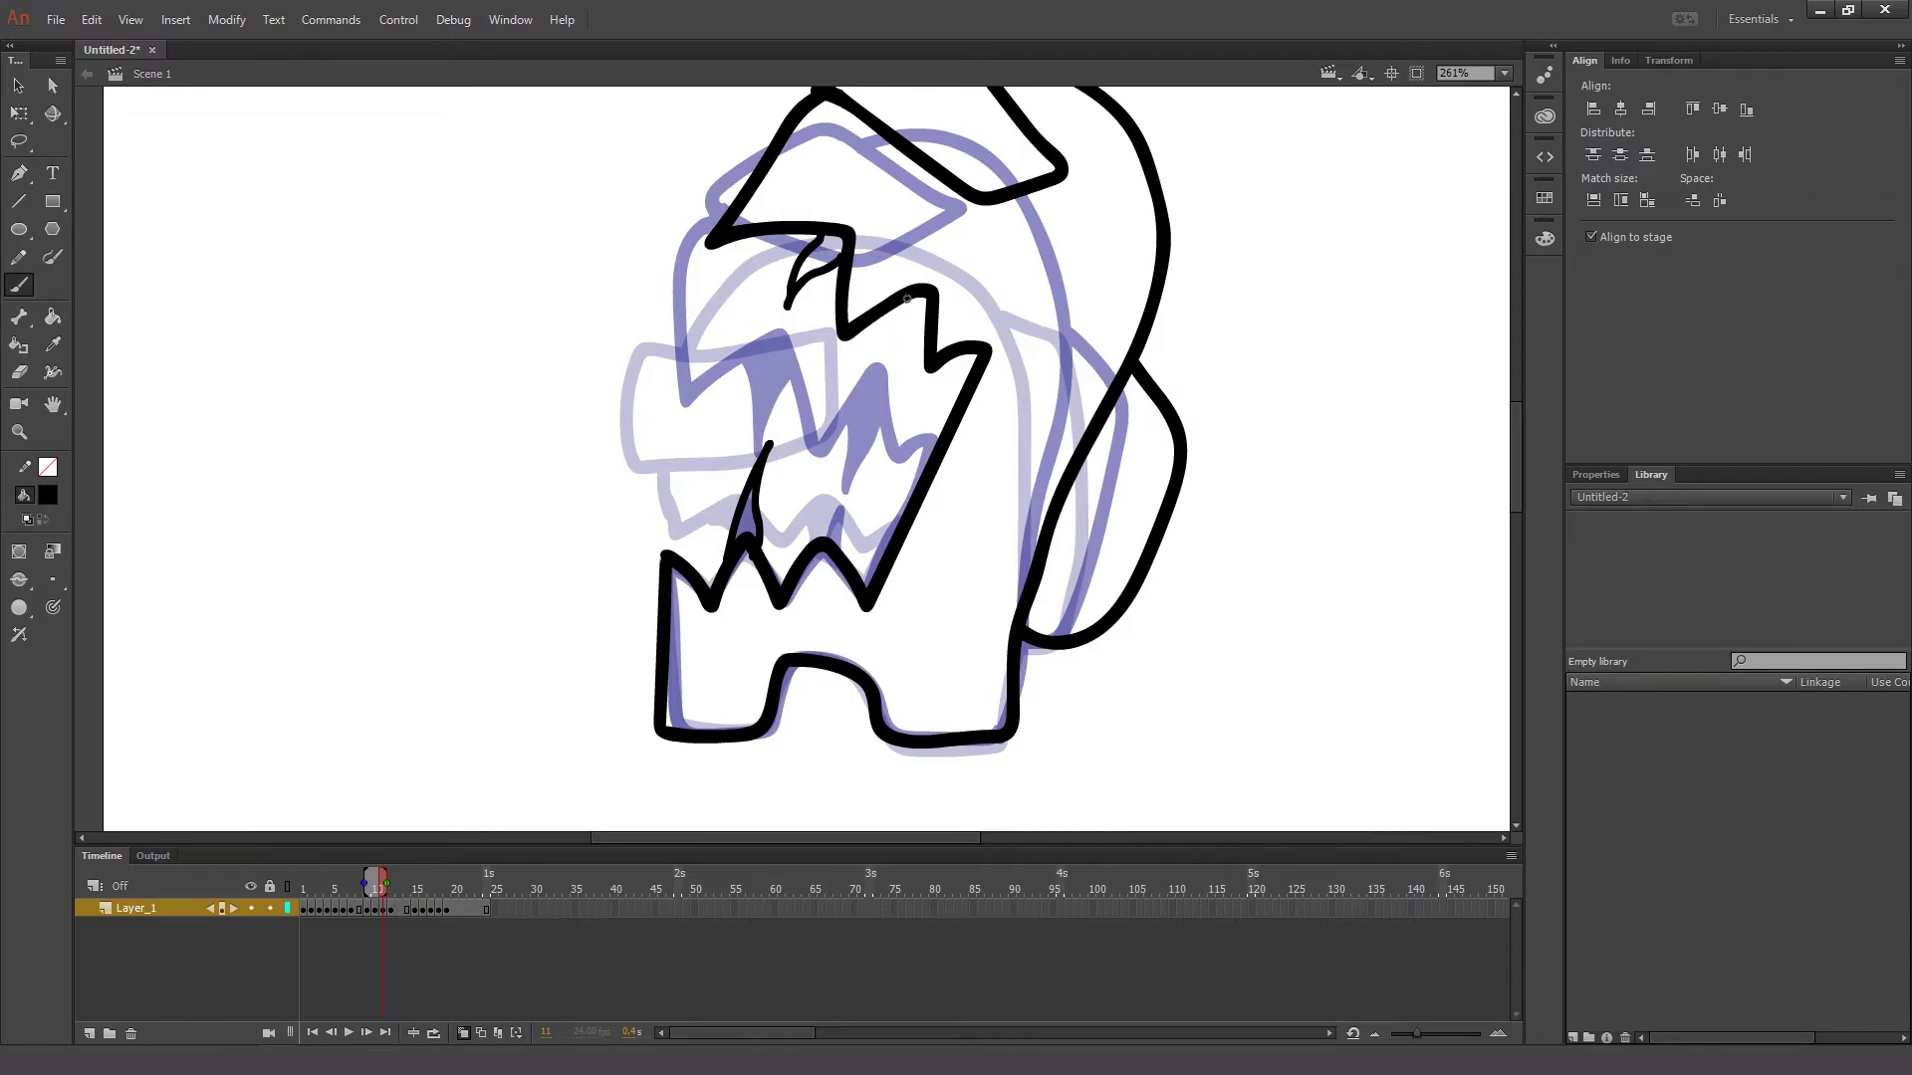
{"action": "mouse_move", "coordinate": [820, 543]}
{"action": "left_mouse_down"}
{"action": "mouse_move", "coordinate": [842, 484]}
{"action": "mouse_move", "coordinate": [829, 542]}
{"action": "left_mouse_up"}
- Fill the strand remnants in frame 11 with black and paint small droplets in the gap between the upper and lower strands
{"action": "key", "text": "k"}
{"action": "left_click", "coordinate": [749, 526]}
{"action": "left_click", "coordinate": [818, 261]}
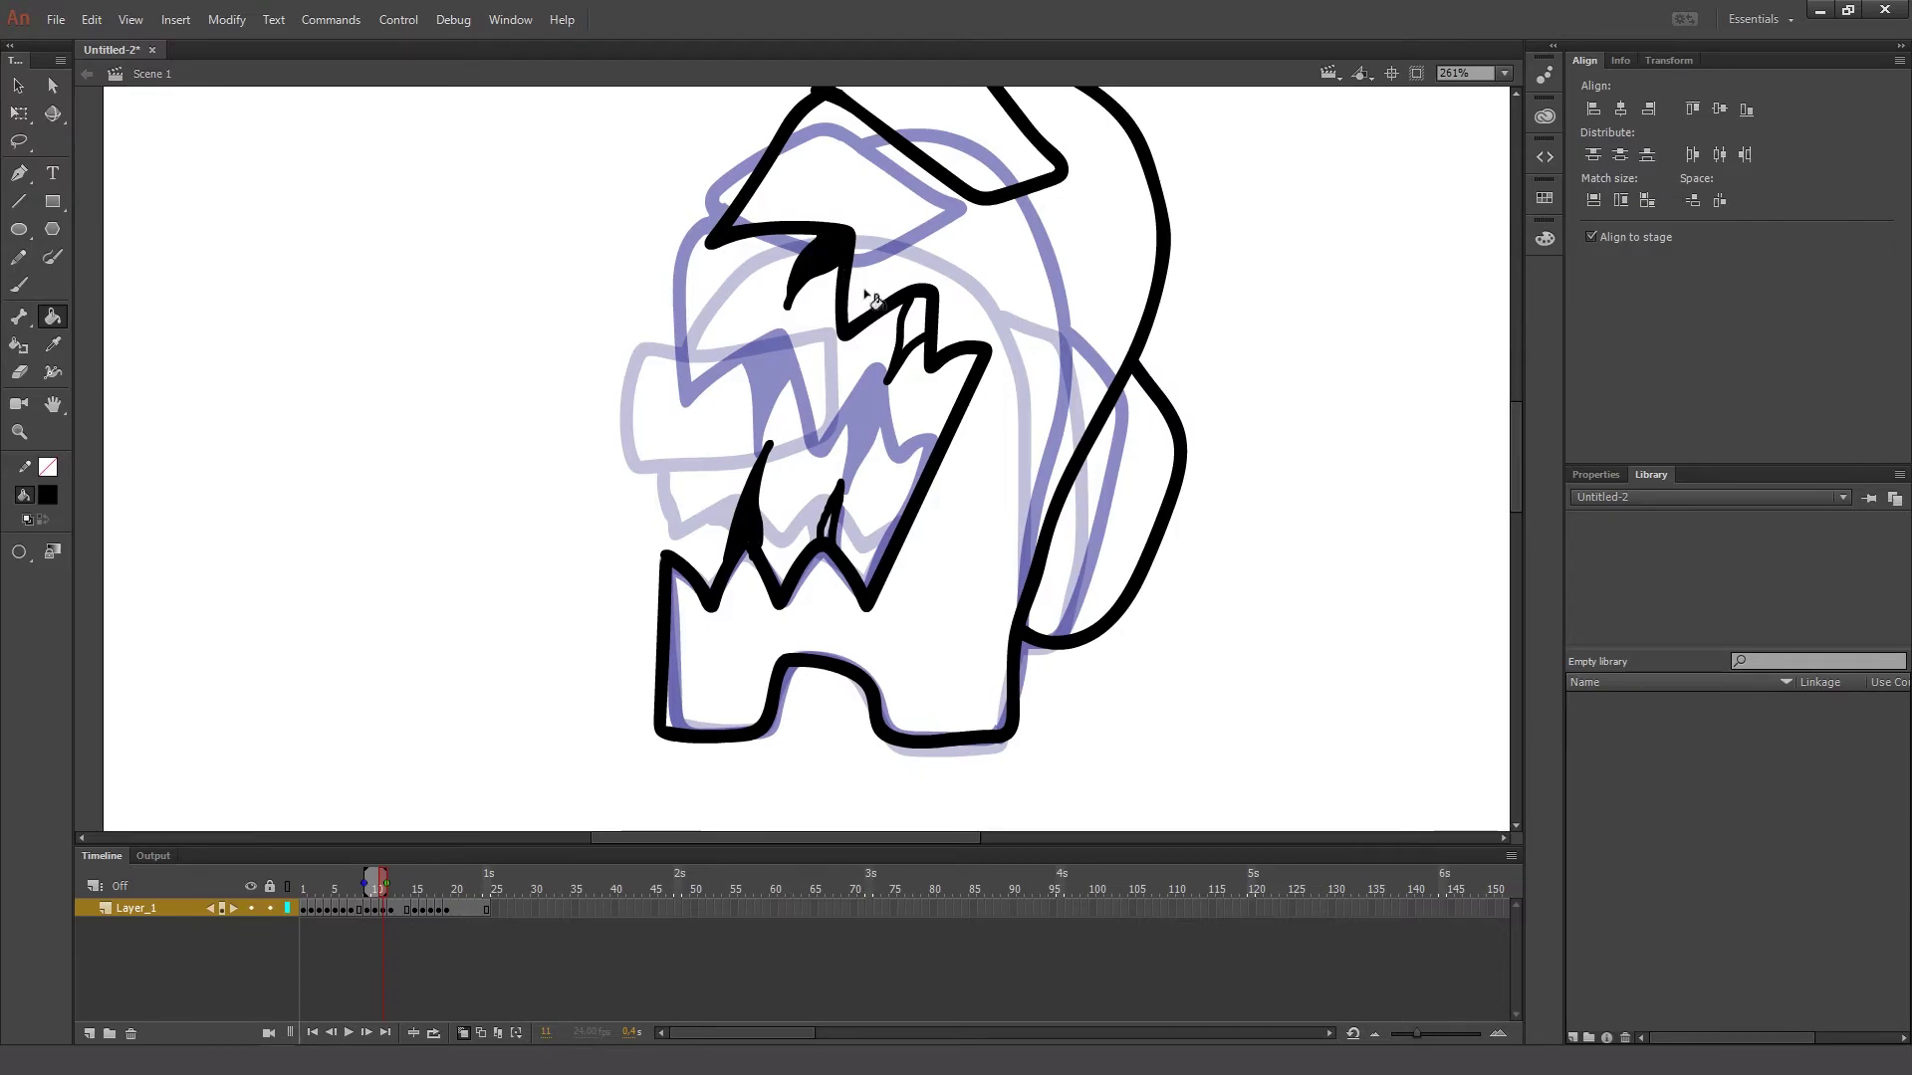
{"action": "left_click", "coordinate": [914, 321]}
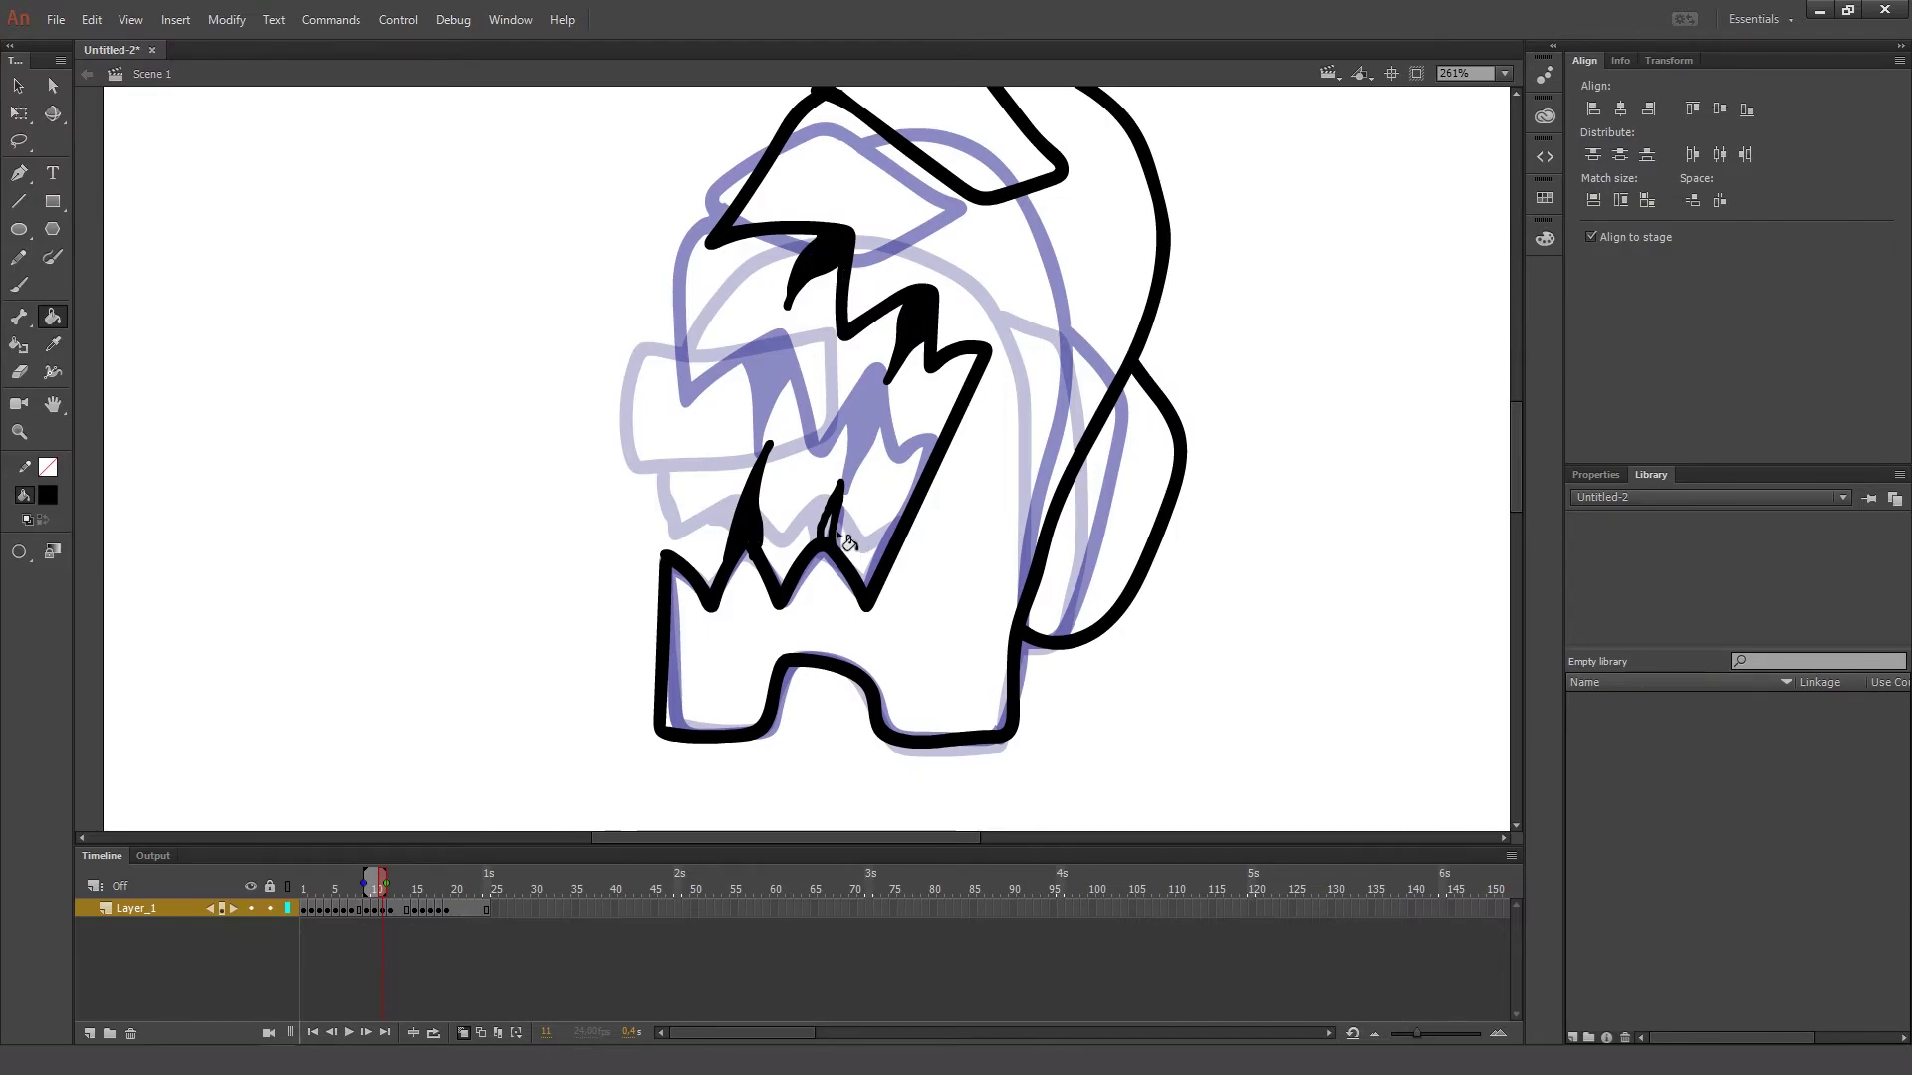
{"action": "left_click", "coordinate": [19, 285]}
{"action": "mouse_move", "coordinate": [782, 339]}
{"action": "left_mouse_down"}
{"action": "mouse_move", "coordinate": [774, 396]}
{"action": "mouse_move", "coordinate": [874, 418]}
{"action": "mouse_move", "coordinate": [860, 443]}
{"action": "left_mouse_up"}
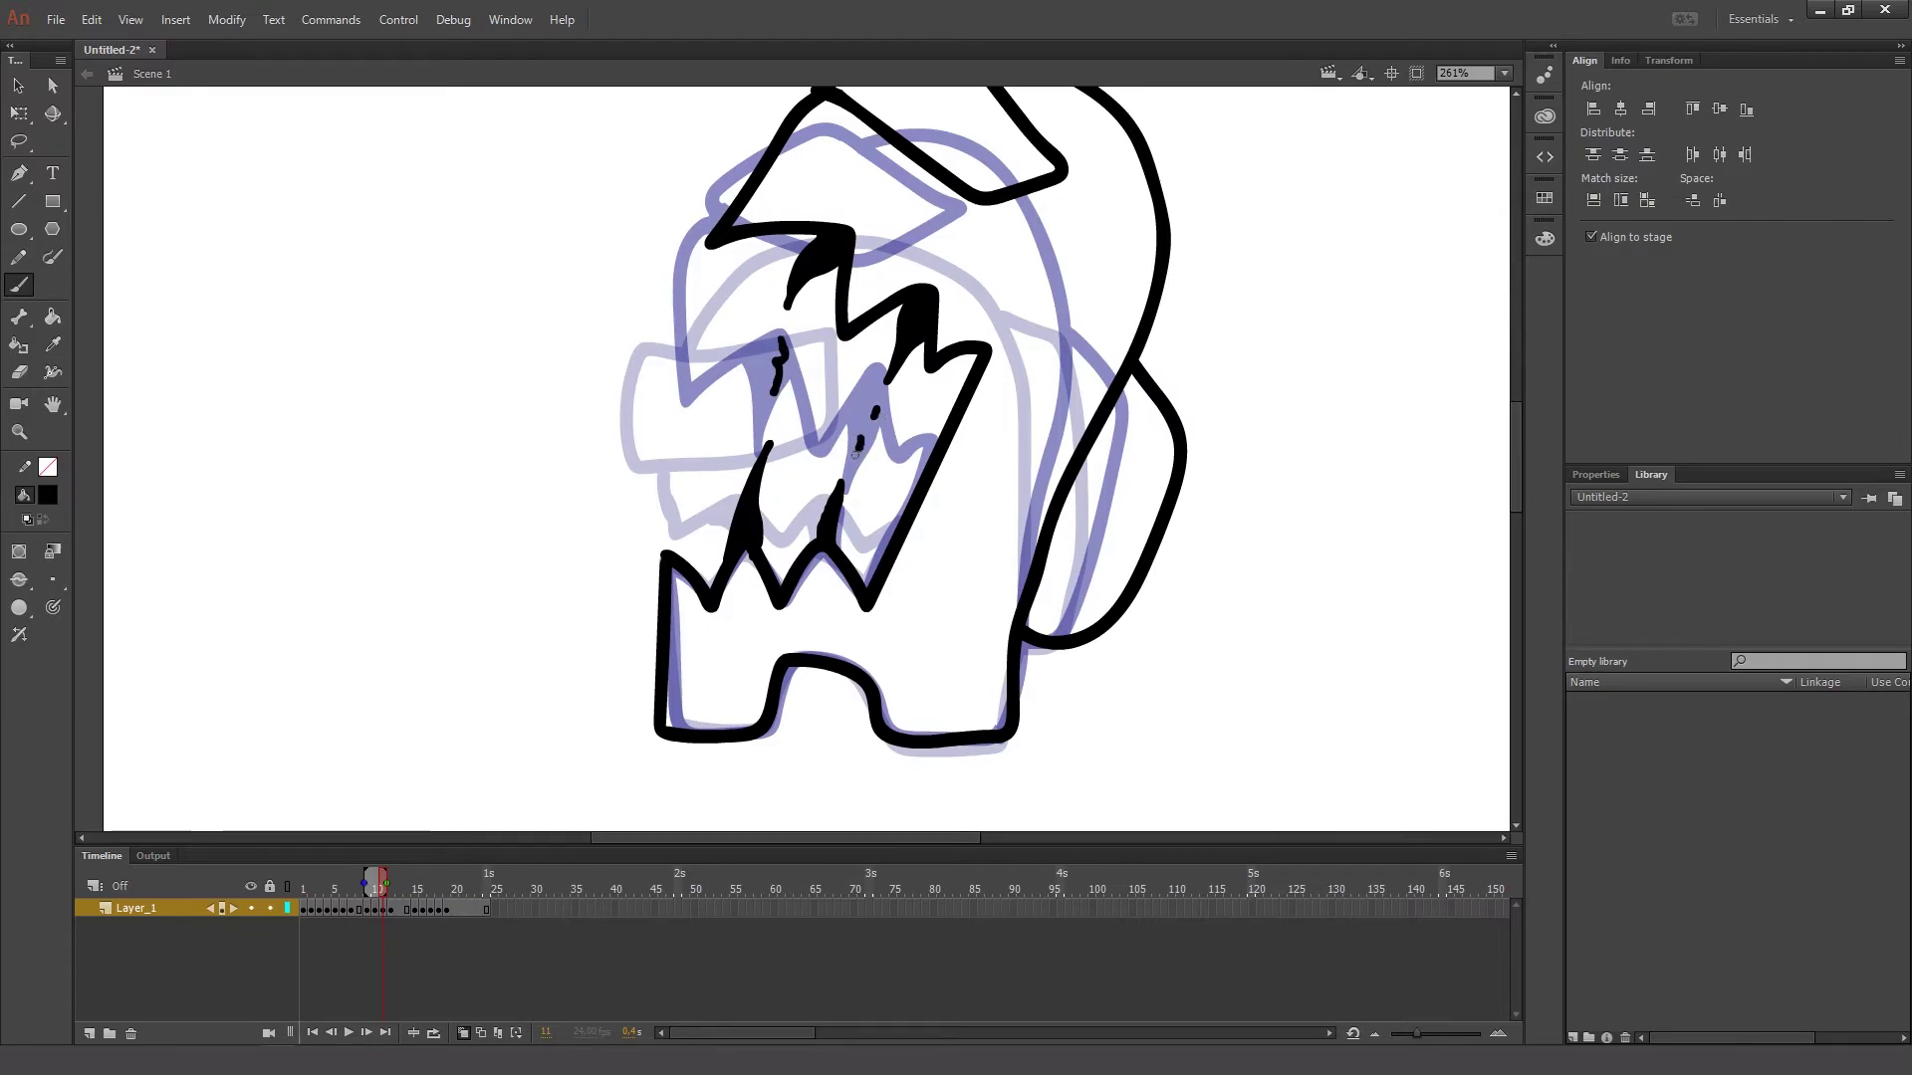
- In frame 12, paint short stubby strand remnants beneath the two upper teeth and small spikes on the two lower teeth
{"action": "key", "text": "period"}
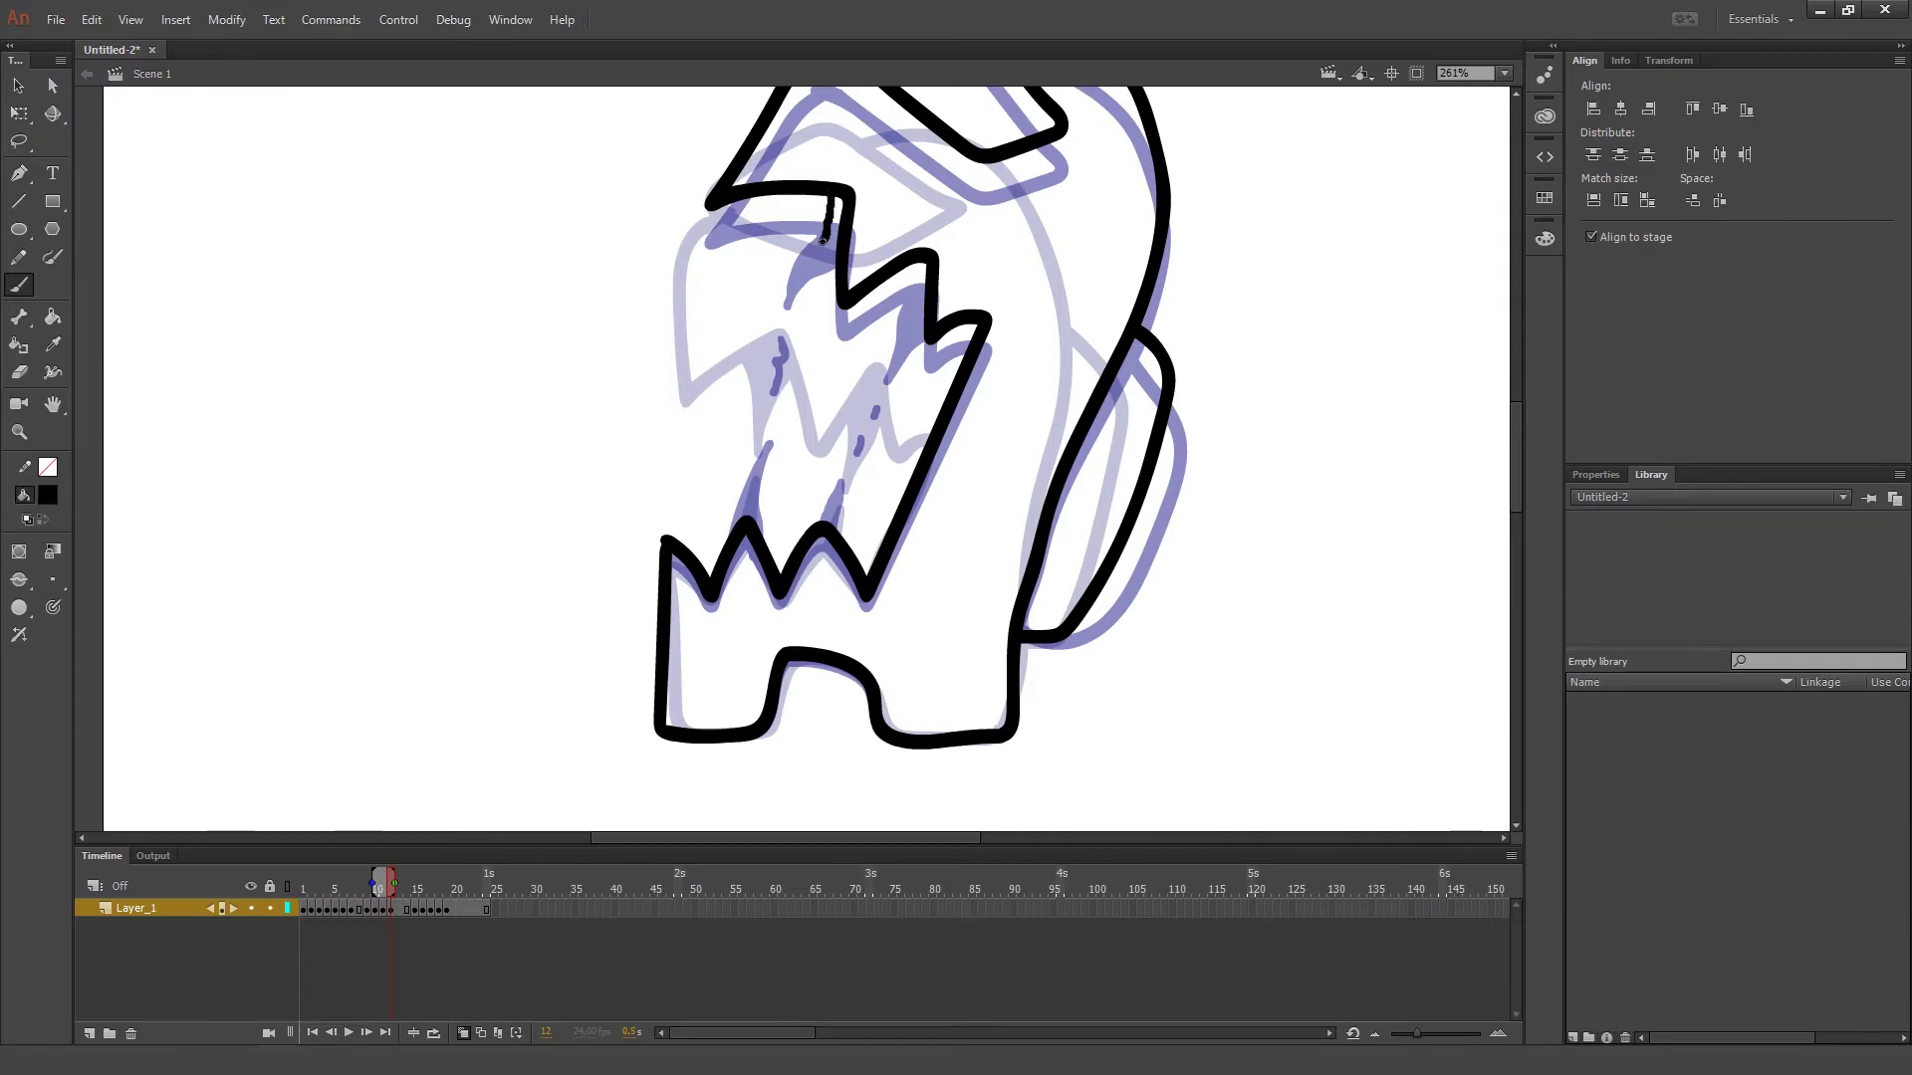
{"action": "left_click_drag", "start_coordinate": [761, 480], "coordinate": [754, 522]}
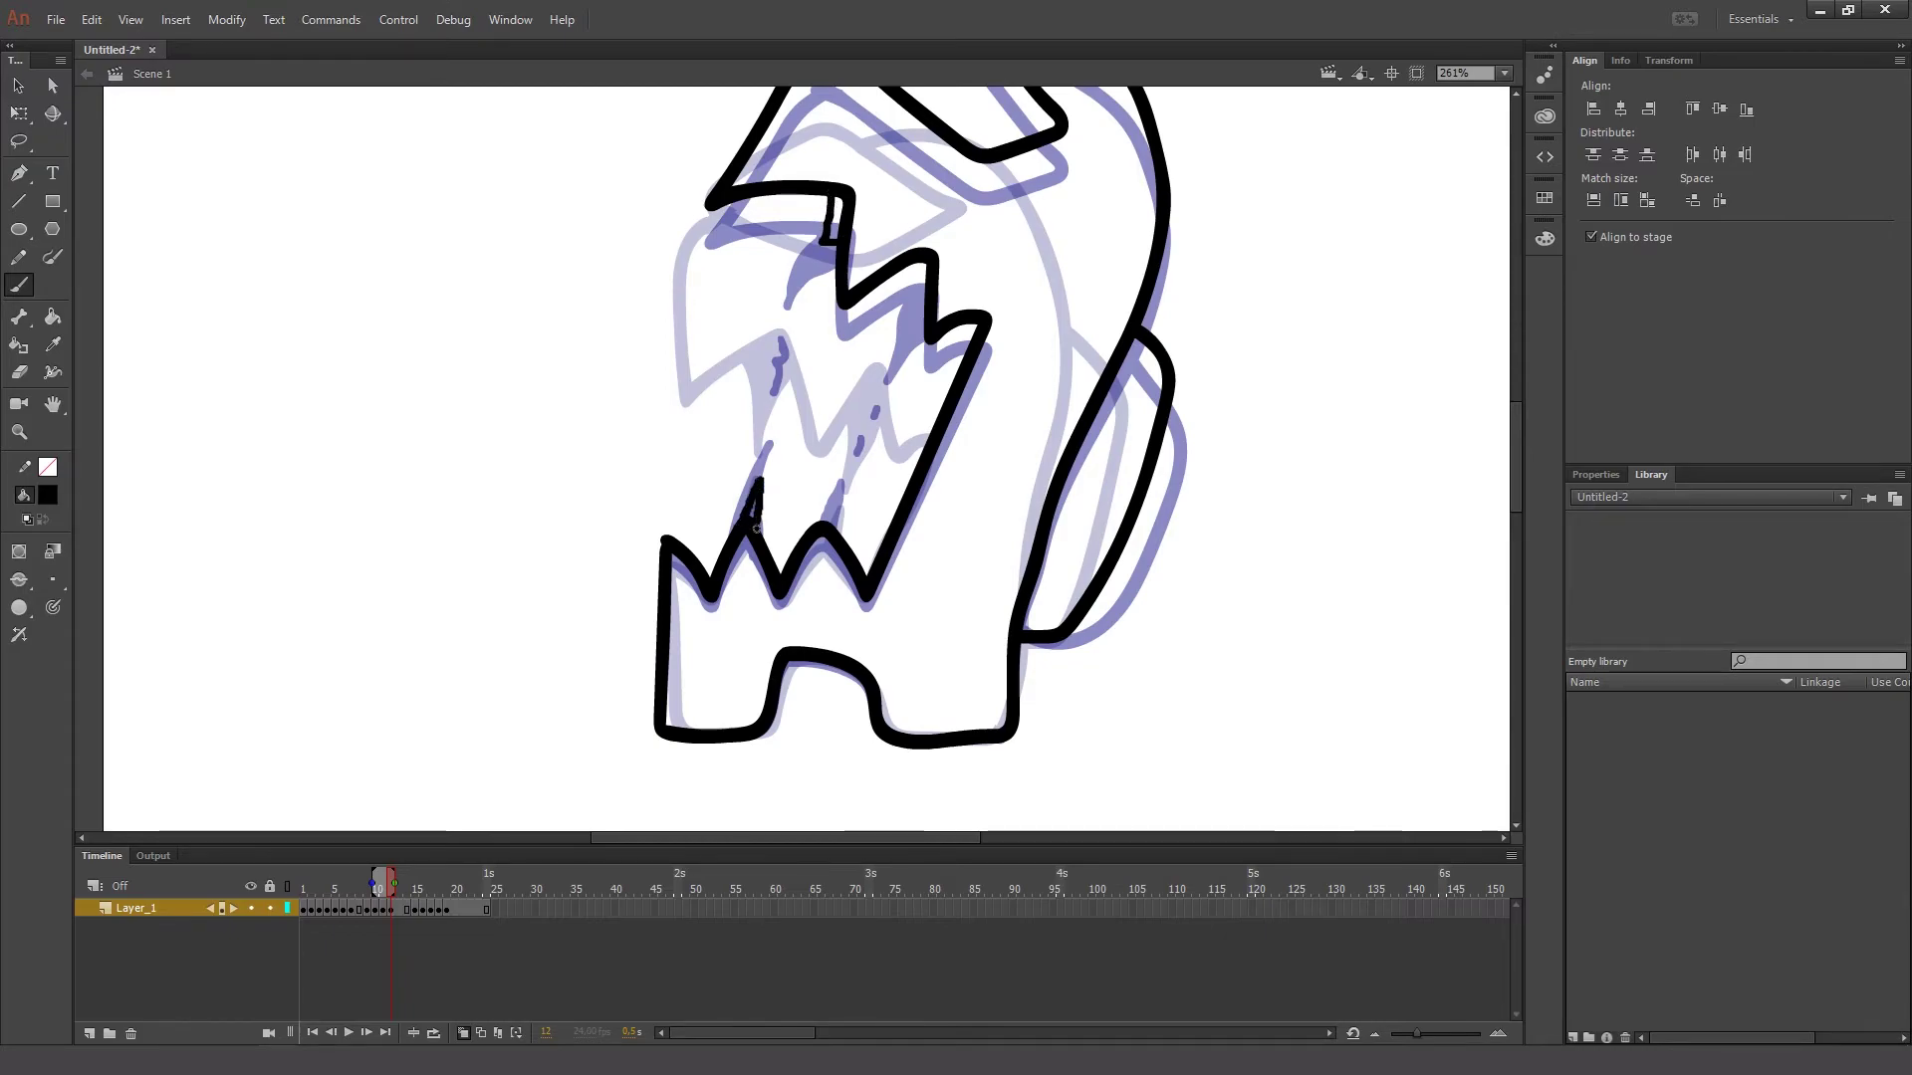
{"action": "left_click_drag", "start_coordinate": [923, 259], "coordinate": [918, 307]}
{"action": "left_click_drag", "start_coordinate": [840, 496], "coordinate": [834, 521]}
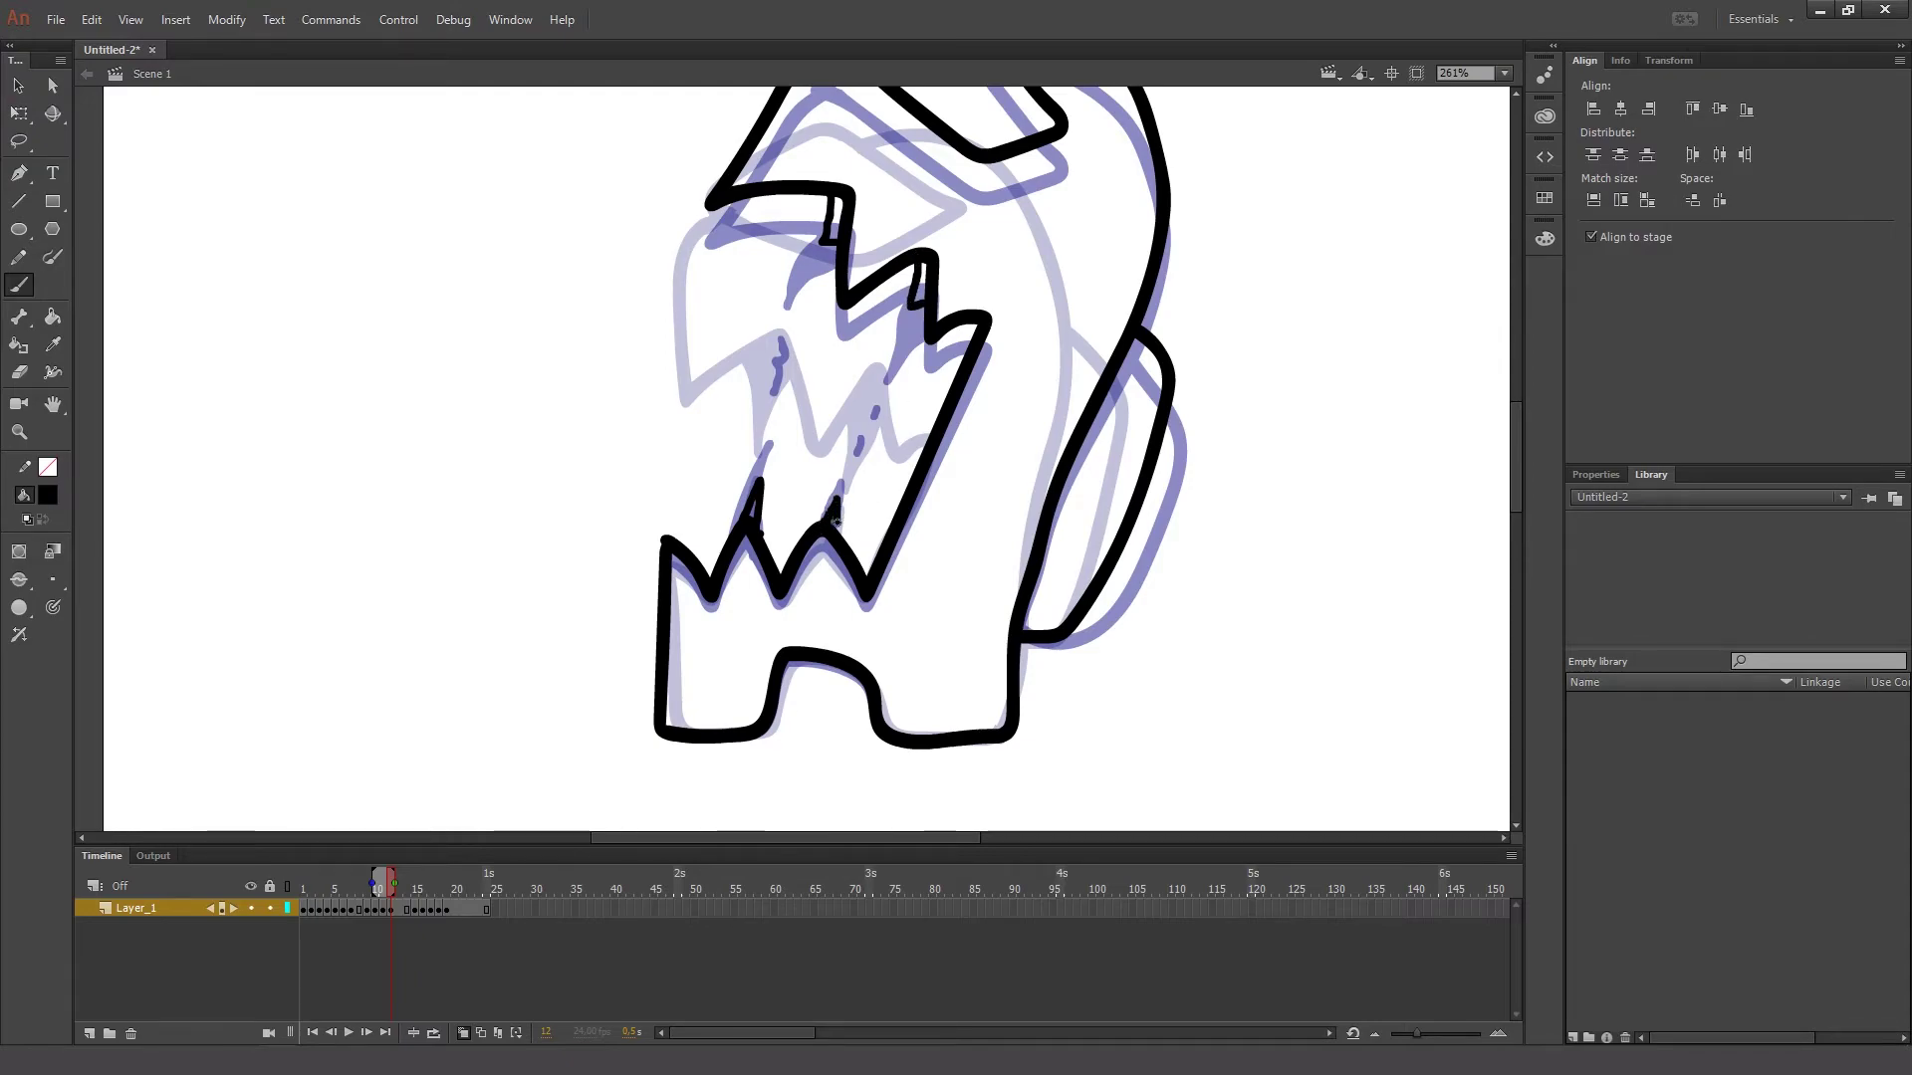
- Undo the stray stroke in the open mouth of frame 12 and paint small slanted droplets following the onion-skin marks
{"action": "left_click_drag", "start_coordinate": [796, 329], "coordinate": [793, 345]}
{"action": "key", "text": "ctrl+z"}
{"action": "left_click", "coordinate": [53, 581]}
{"action": "left_click", "coordinate": [96, 578]}
{"action": "left_click_drag", "start_coordinate": [785, 362], "coordinate": [774, 392]}
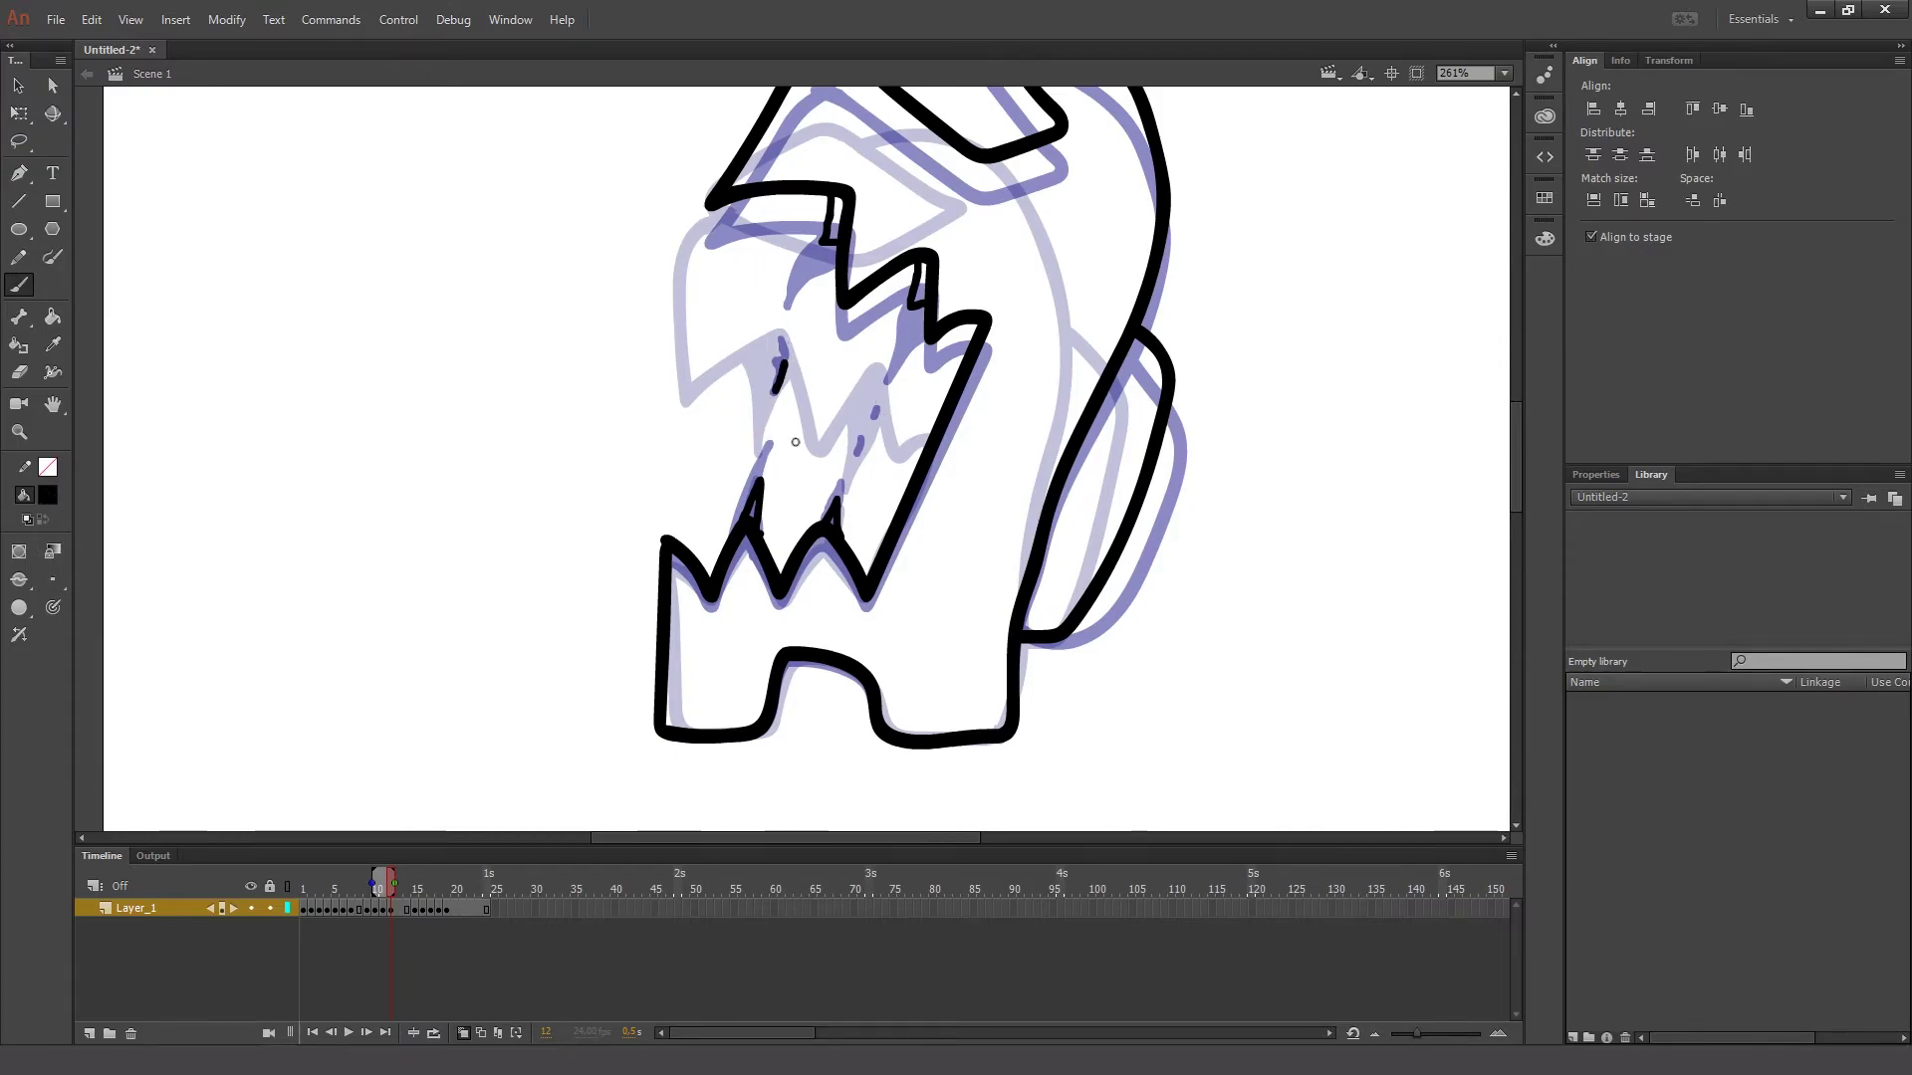
- Fill the strand remnants on the upper and lower teeth in frame 12 with black
{"action": "key", "text": "k"}
{"action": "left_click", "coordinate": [842, 221]}
{"action": "left_click", "coordinate": [927, 297]}
{"action": "left_click", "coordinate": [758, 513]}
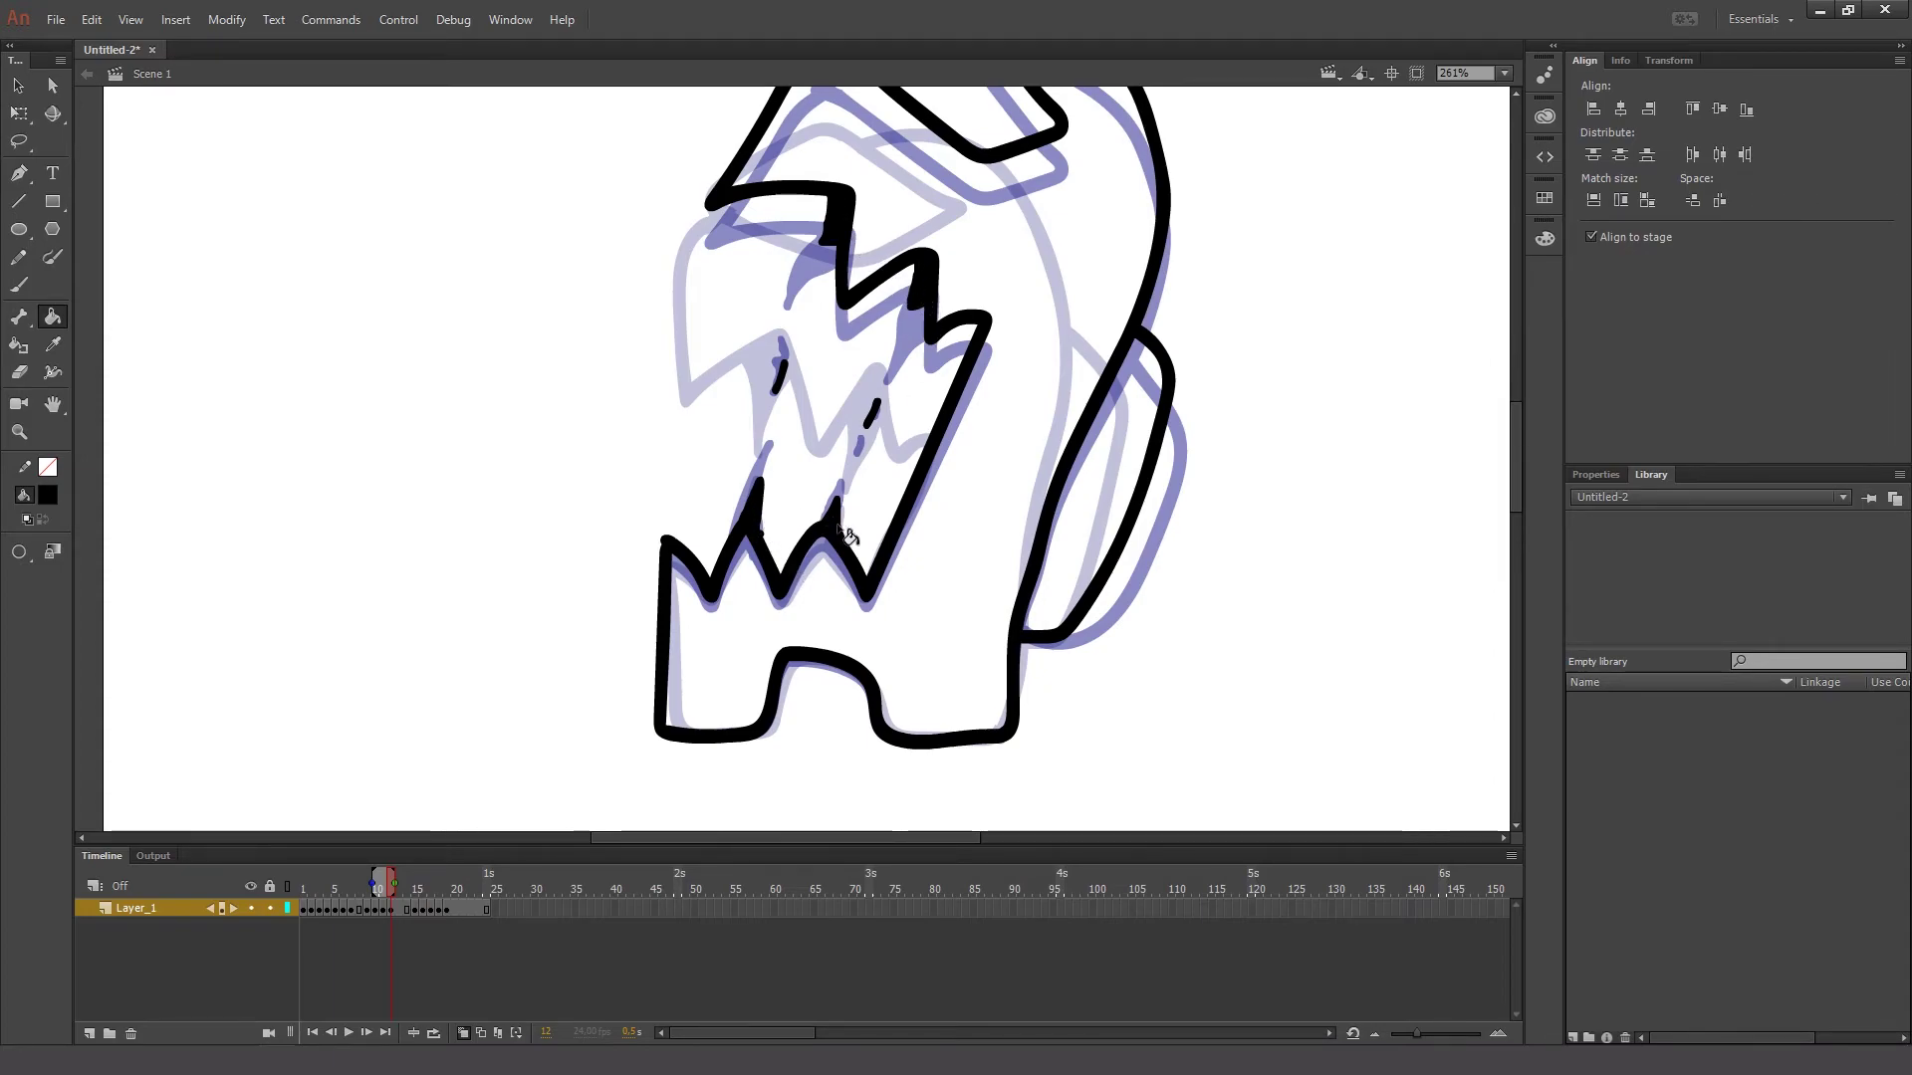
- Insert a keyframe at frame 13 and erase the joins between the strand remnants and the teeth, undoing any stray erasure
{"action": "key", "text": "comma"}
{"action": "key", "text": "period"}
{"action": "key", "text": "period"}
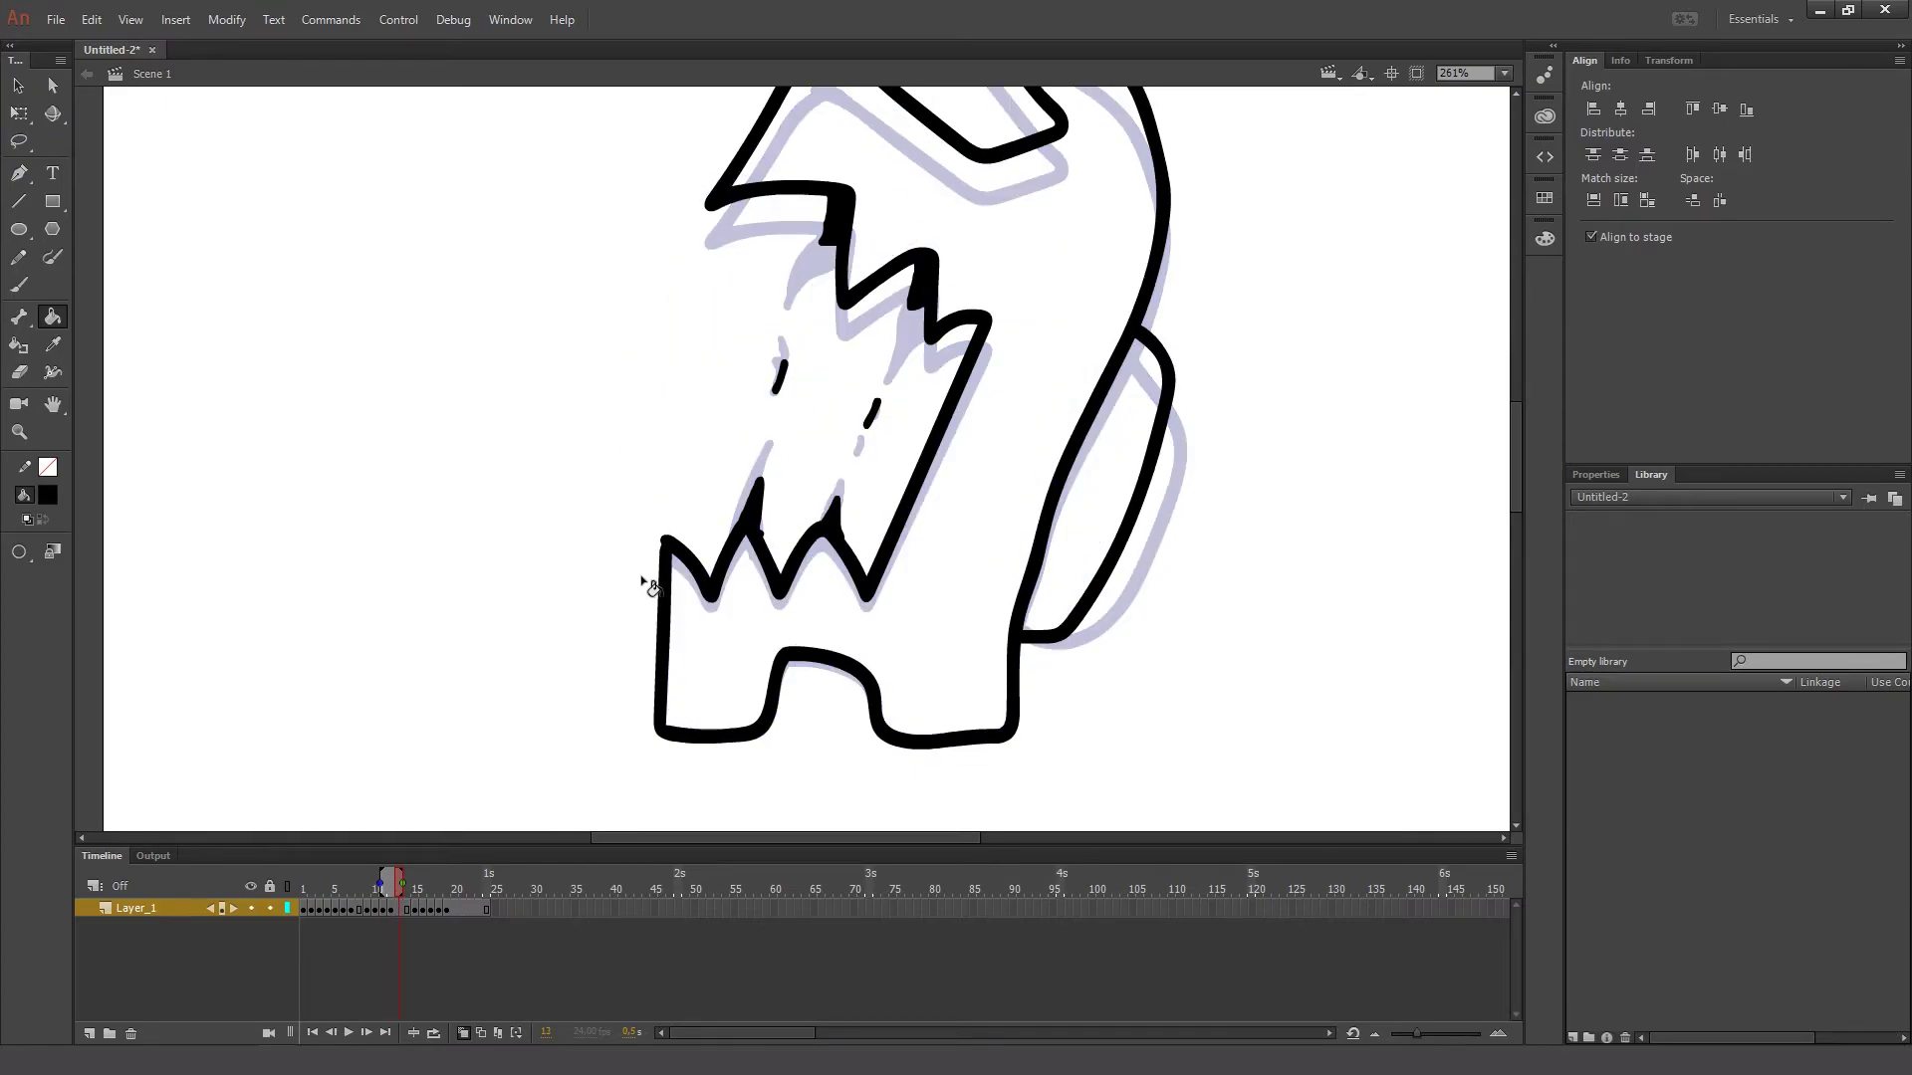
{"action": "left_click", "coordinate": [402, 909]}
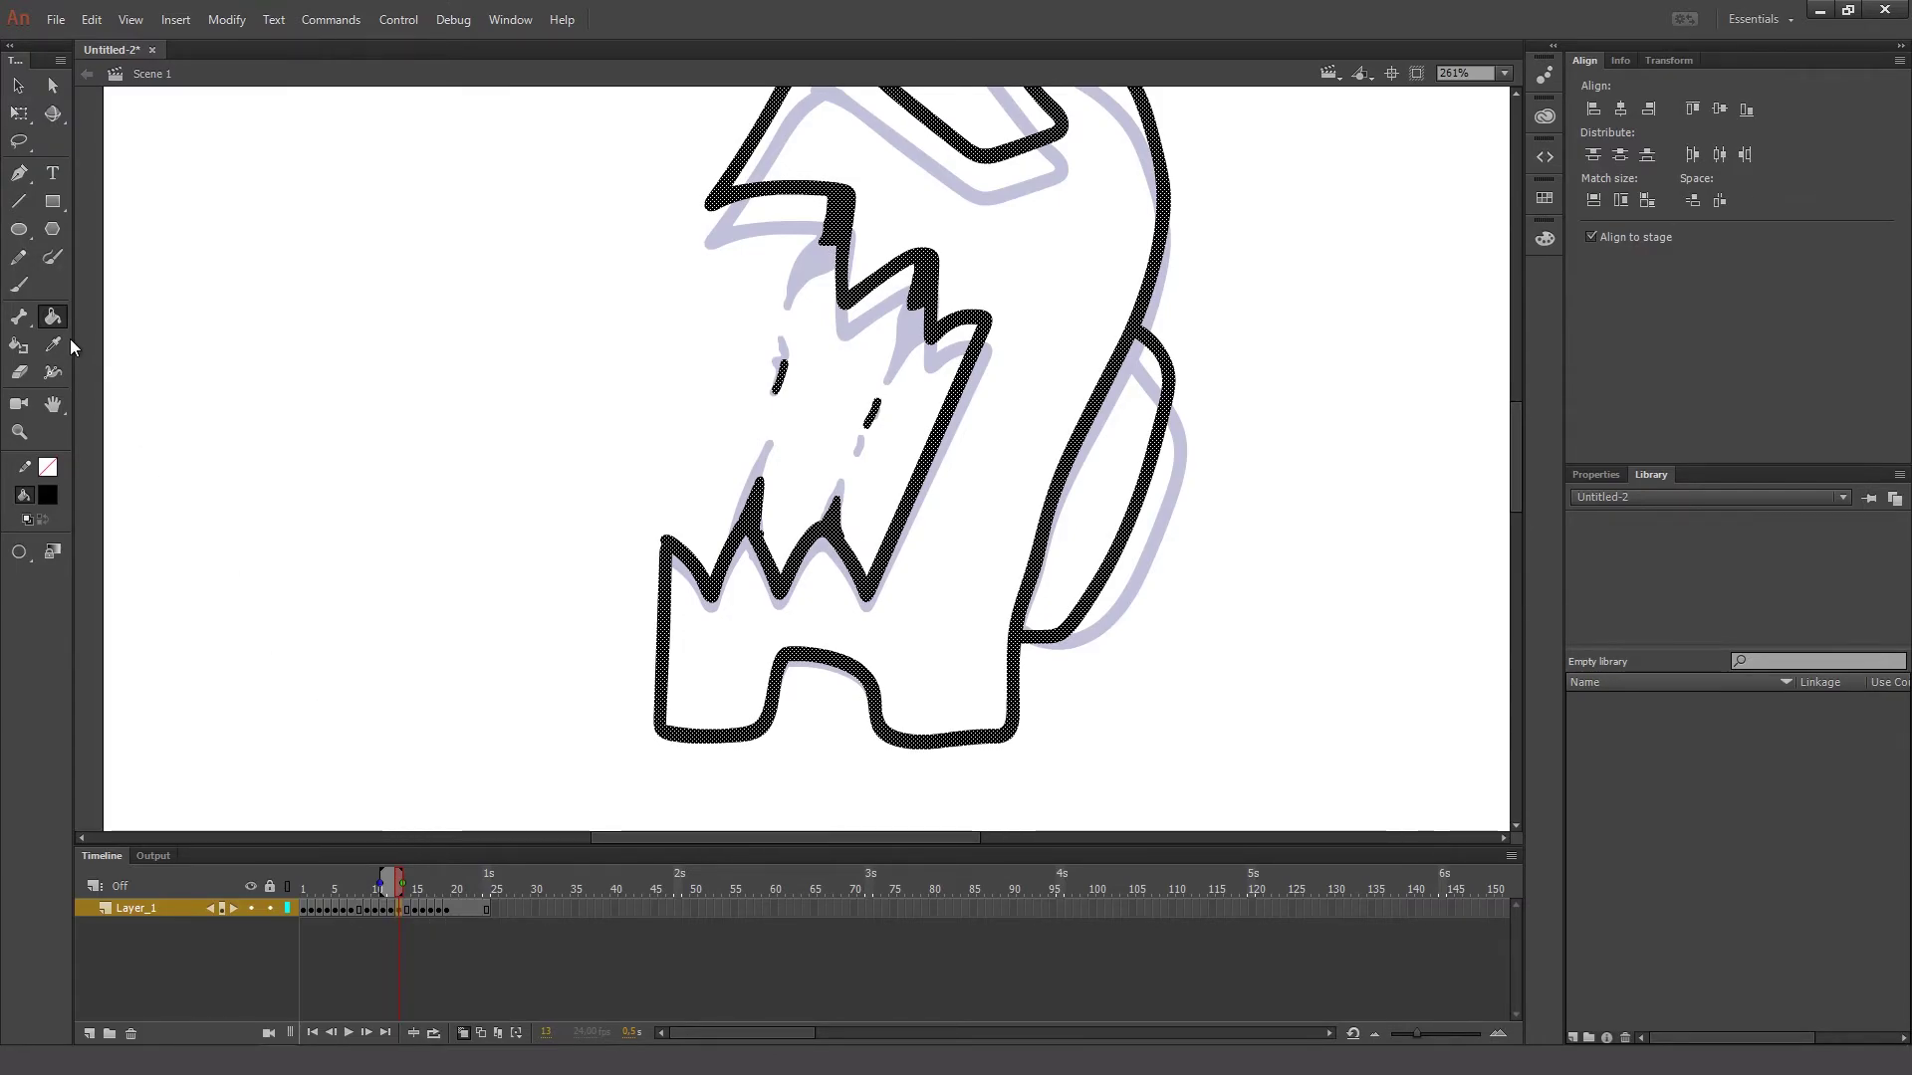
{"action": "left_click", "coordinate": [19, 372]}
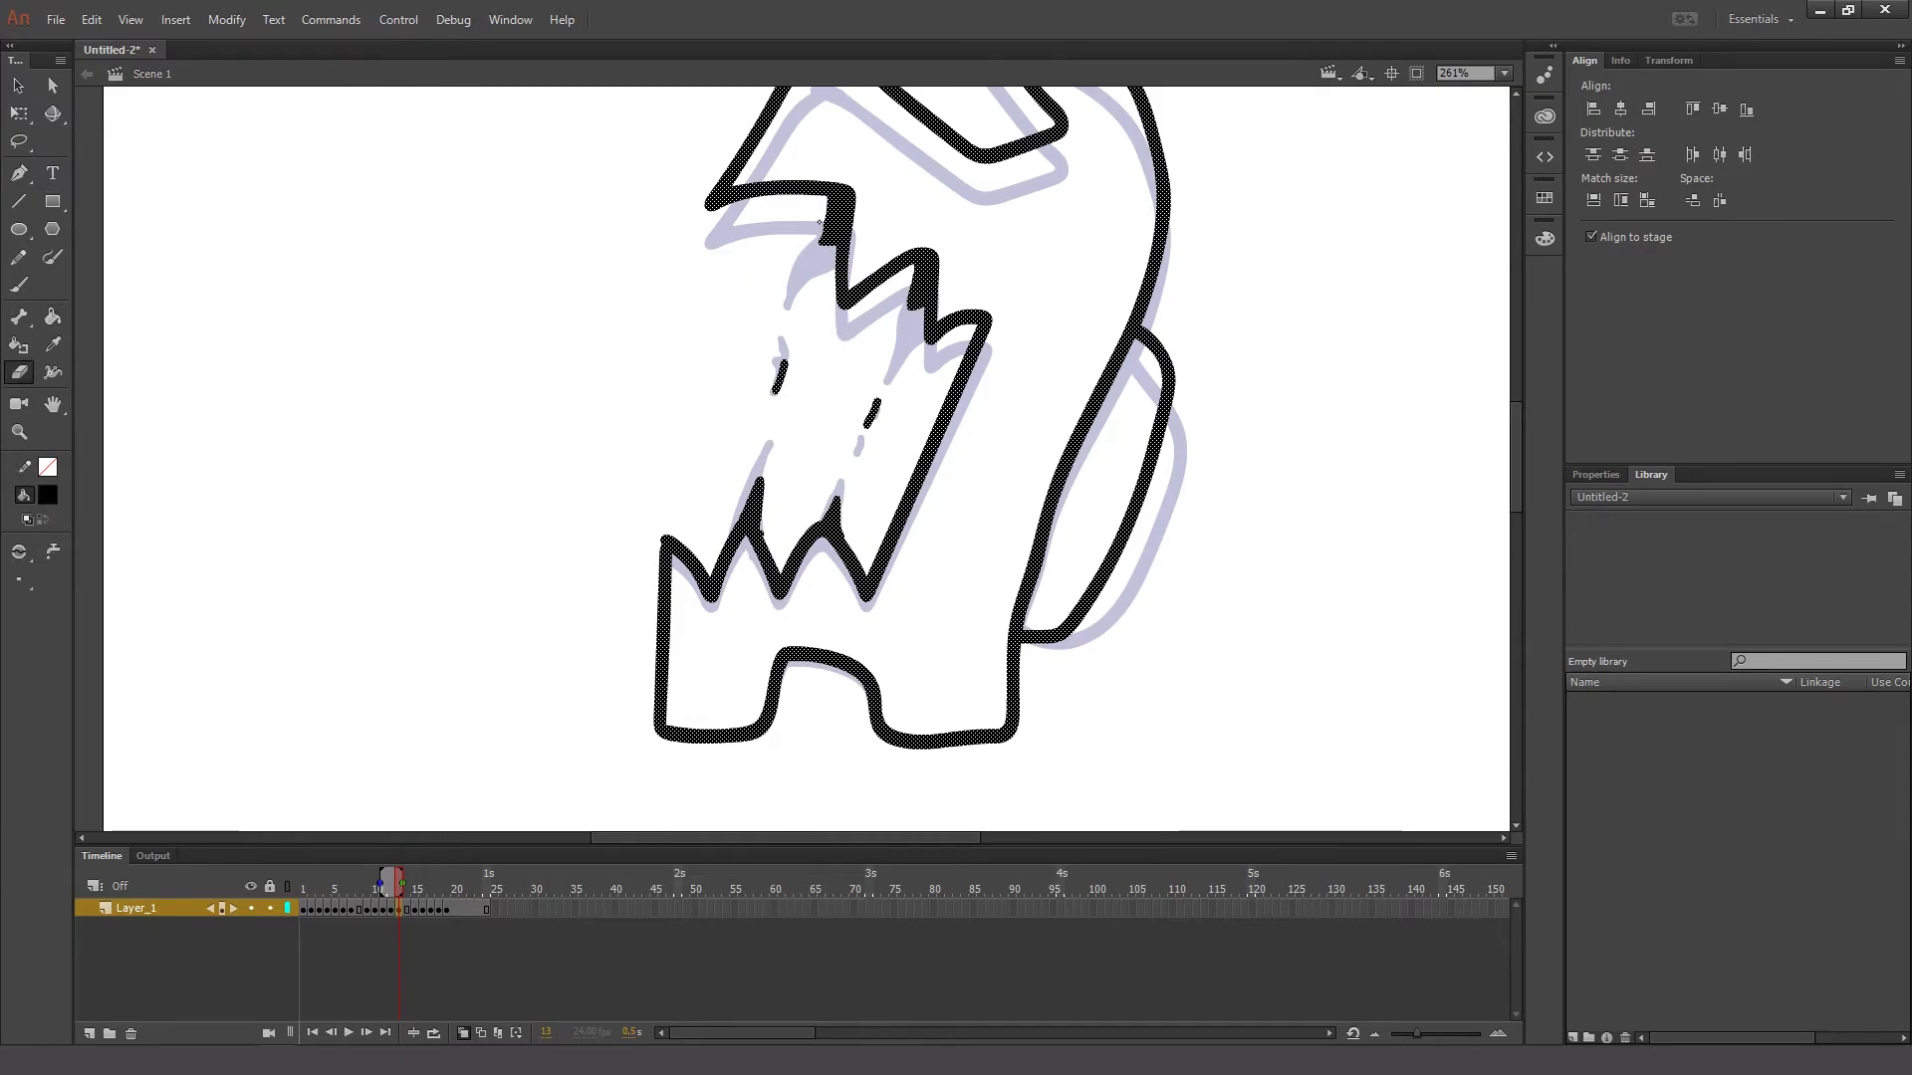
{"action": "left_click_drag", "start_coordinate": [820, 222], "coordinate": [825, 203]}
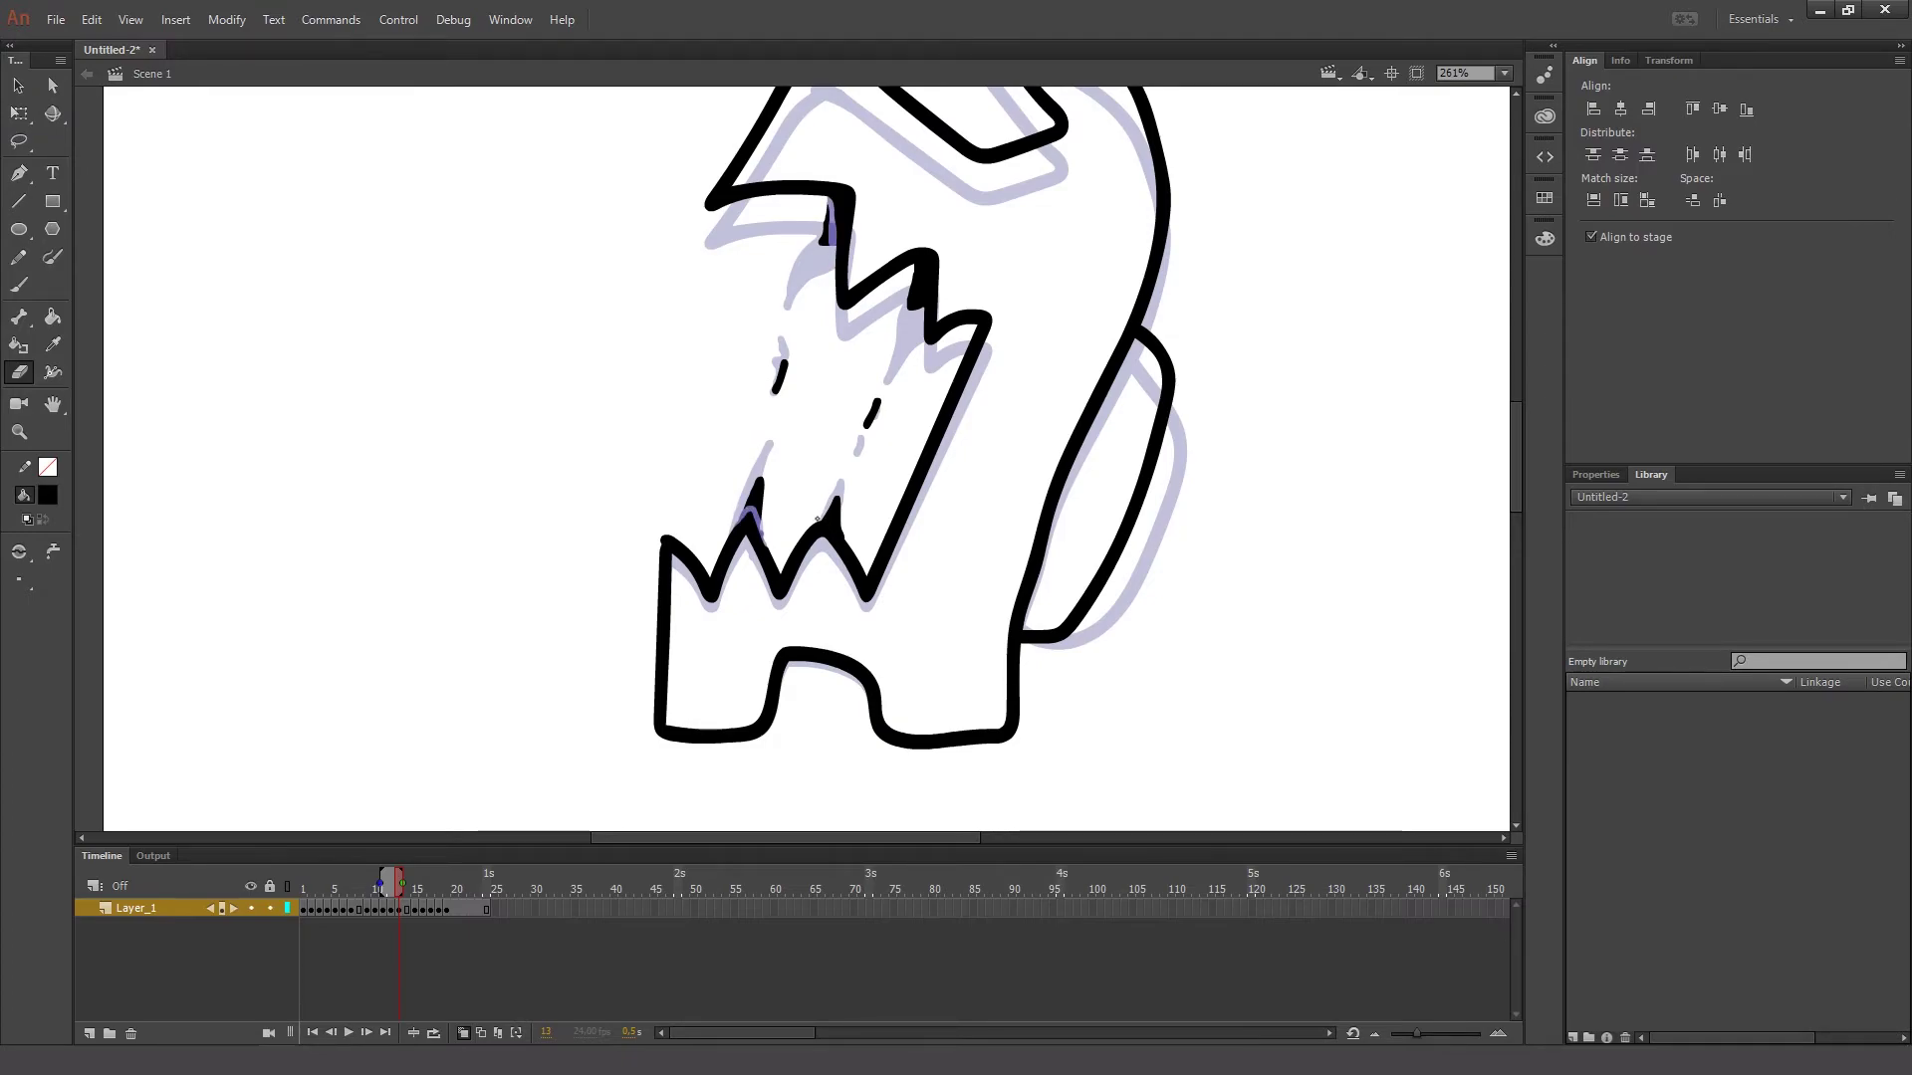
{"action": "key", "text": "ctrl+z"}
- Remove the detached strand remnants and both droplets from the open mouth in frame 13 with the eraser's Faucet mode
{"action": "left_click", "coordinate": [53, 551]}
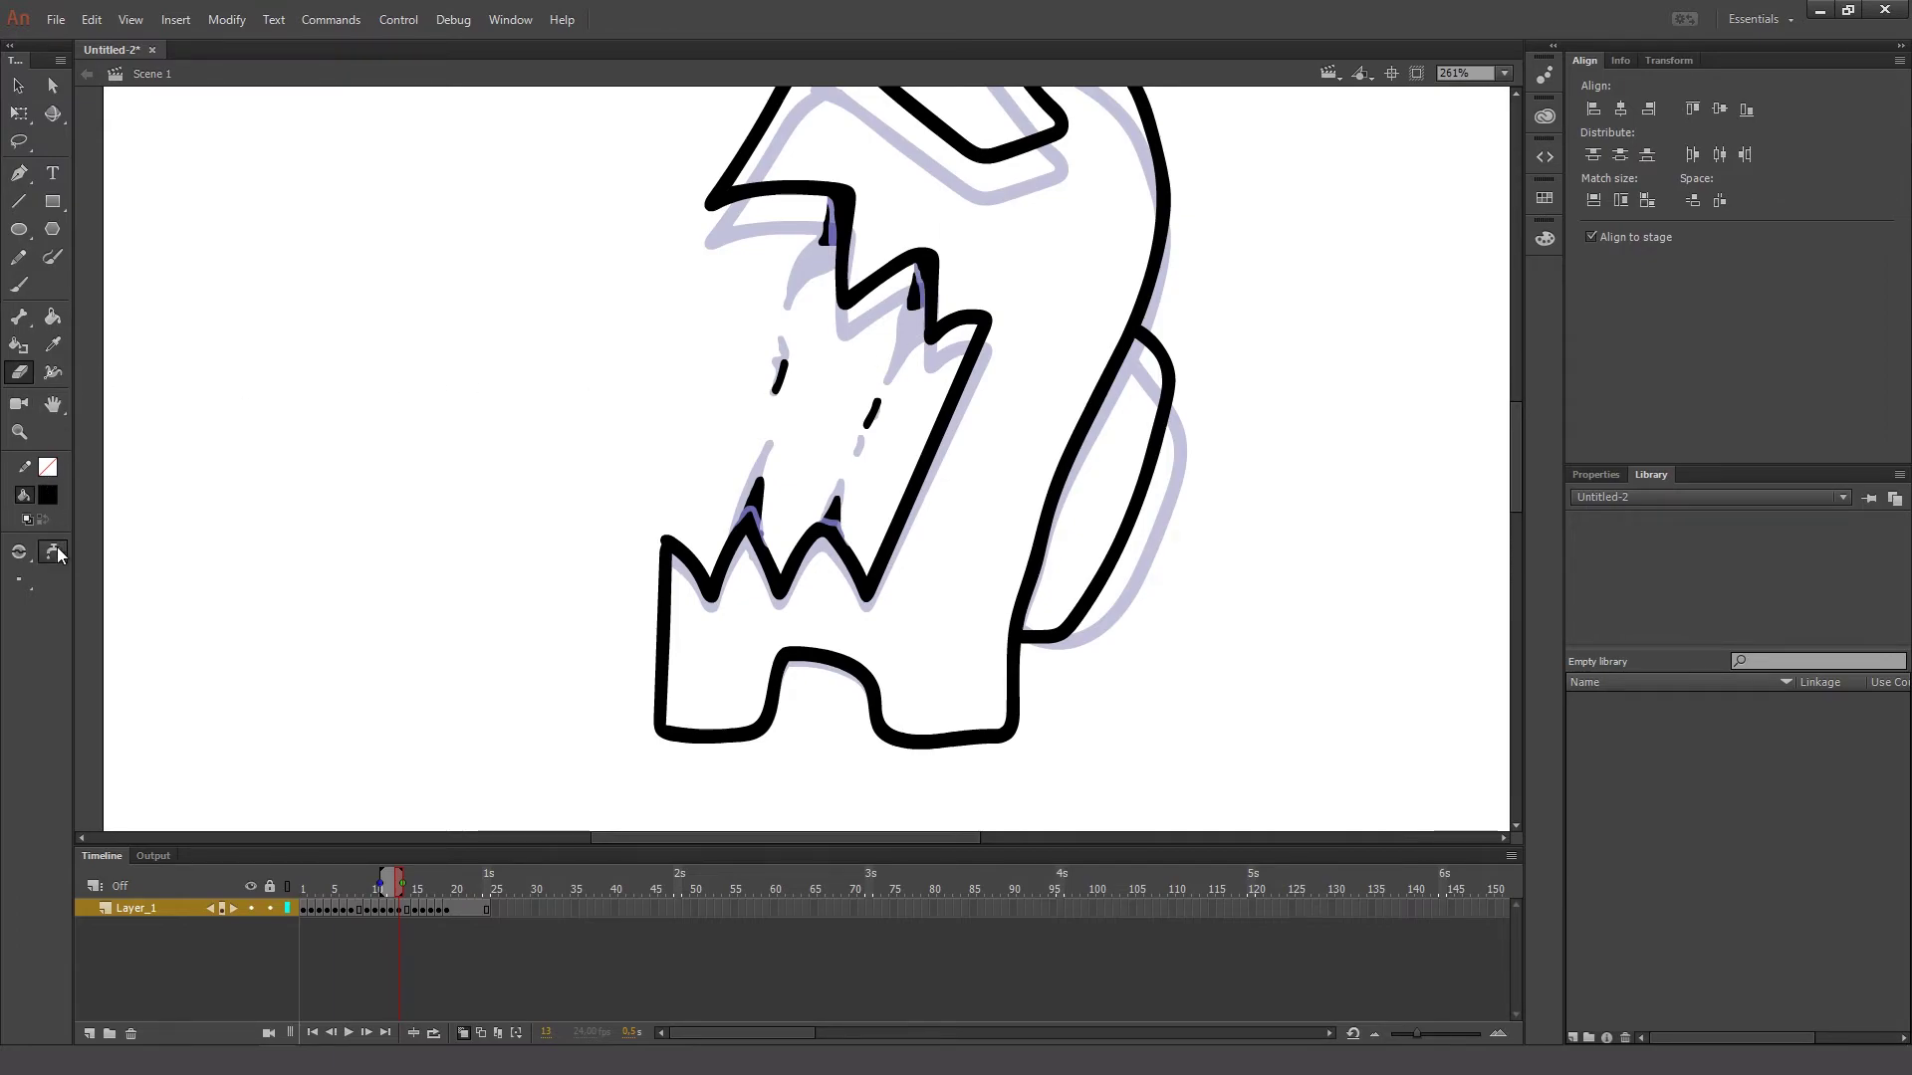
{"action": "left_click", "coordinate": [830, 227]}
{"action": "left_click", "coordinate": [915, 291]}
{"action": "left_click", "coordinate": [873, 412]}
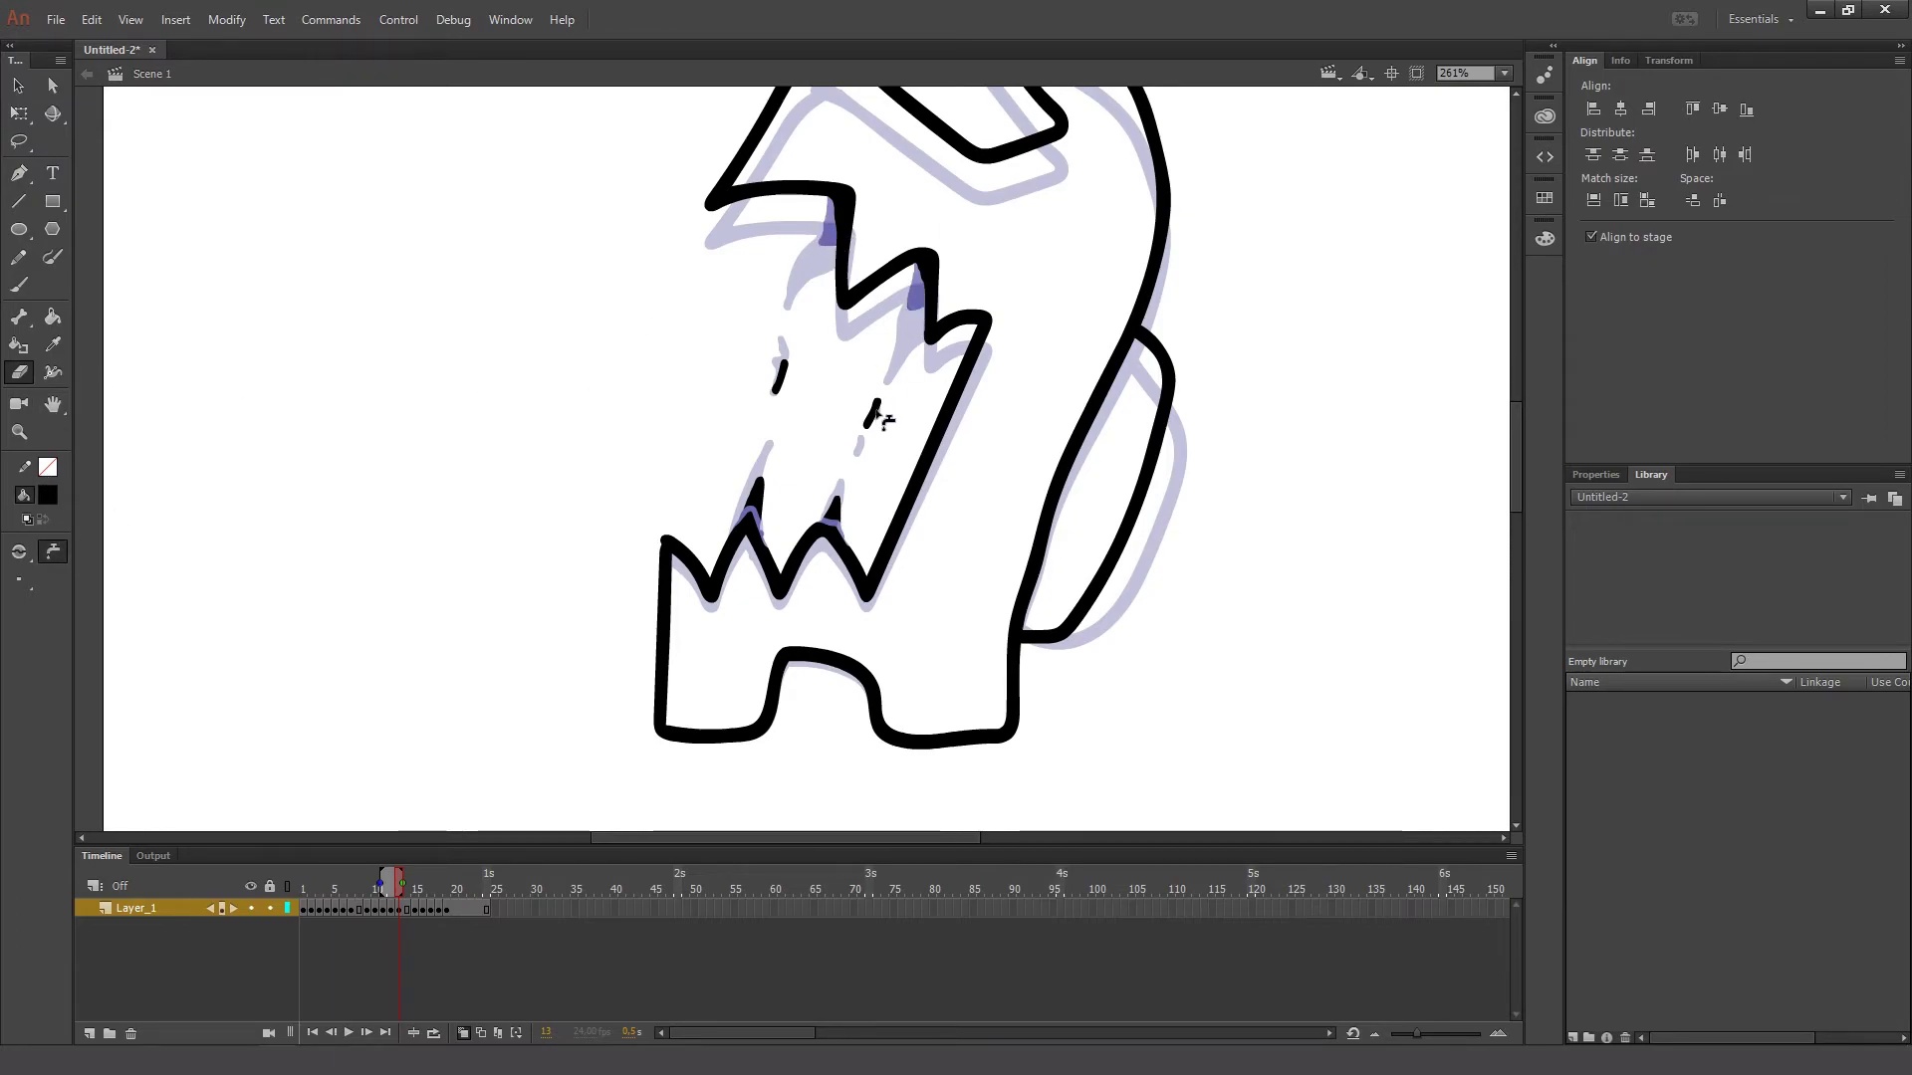
{"action": "left_click", "coordinate": [778, 377]}
{"action": "left_click", "coordinate": [756, 493]}
{"action": "left_click", "coordinate": [837, 510]}
{"action": "key", "text": "q"}
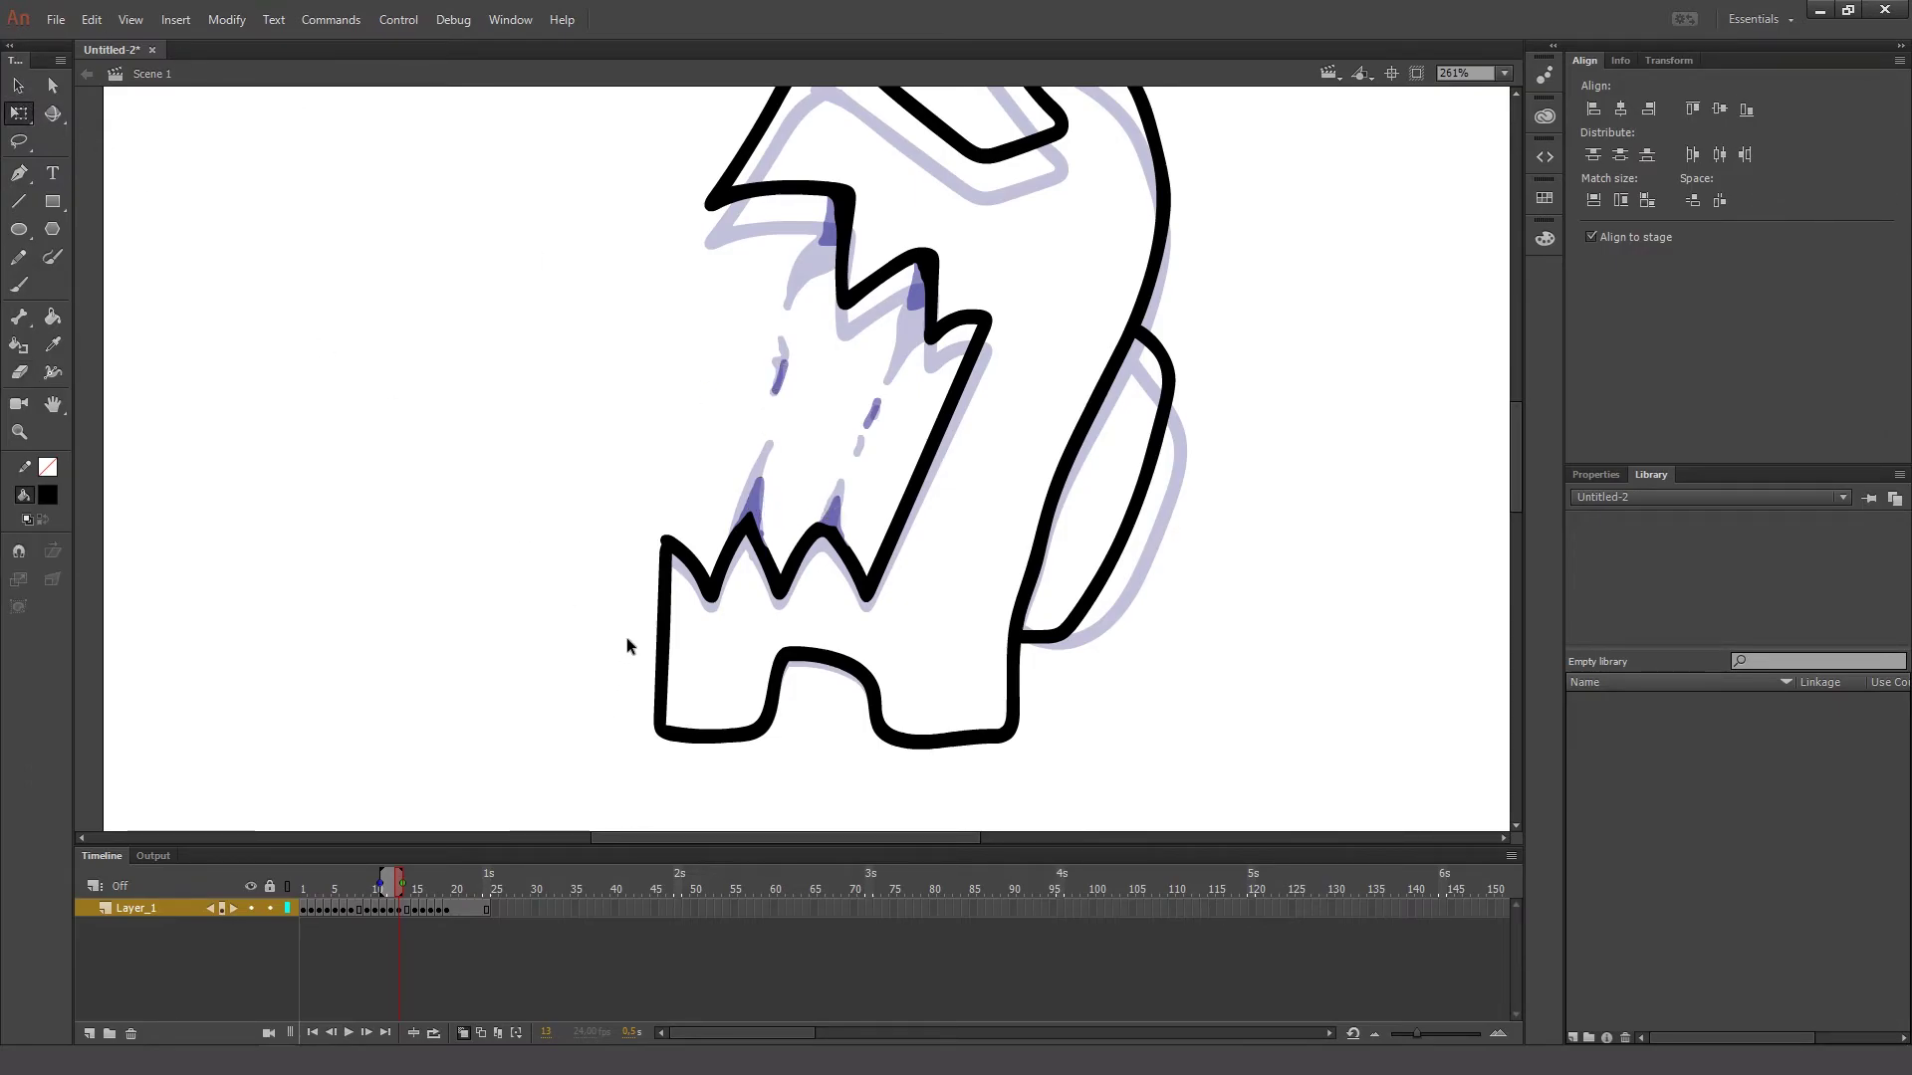
- Step through the frames after 13, then test the movie to review the whole animation and close the preview
{"action": "key", "text": "period"}
{"action": "key", "text": "period"}
{"action": "key", "text": "period"}
{"action": "key", "text": "period"}
{"action": "key", "text": "period"}
{"action": "key", "text": "period"}
{"action": "key", "text": "period"}
{"action": "key", "text": "period"}
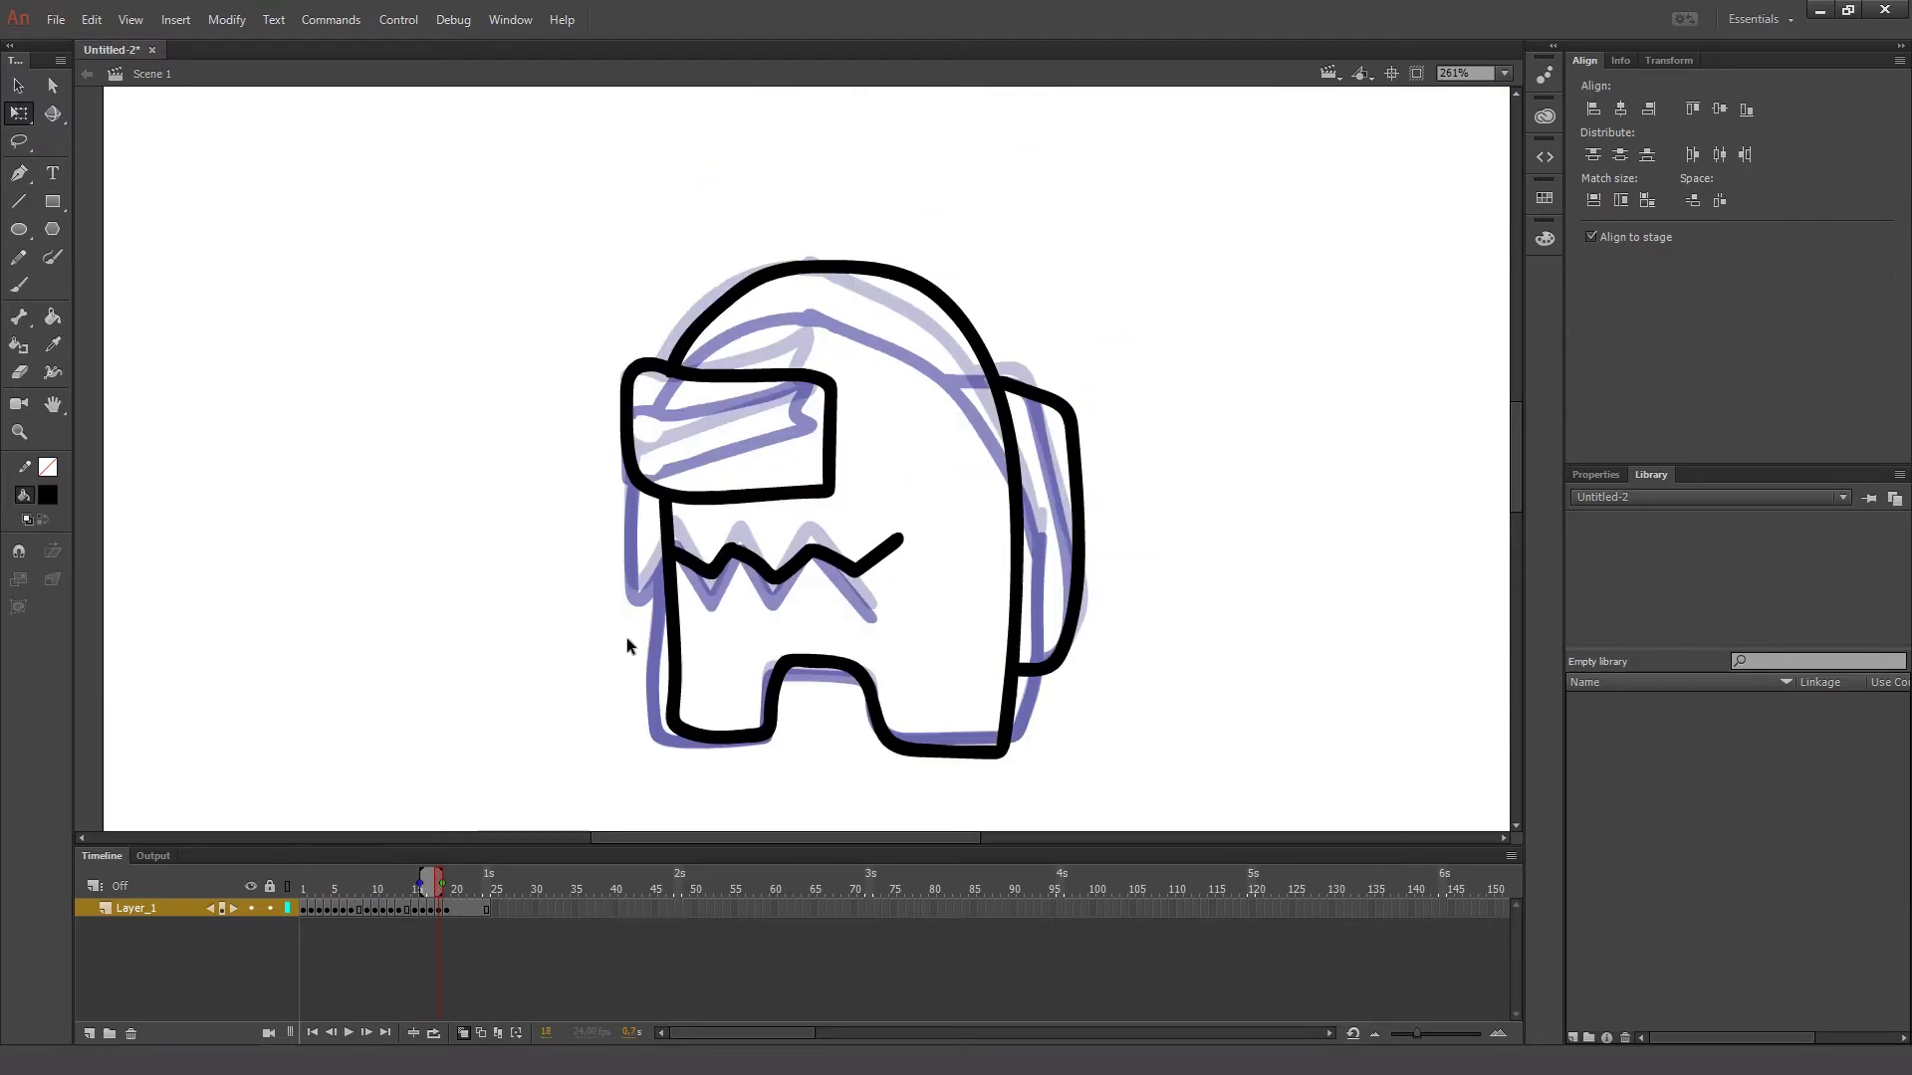
{"action": "key", "text": "ctrl+Return"}
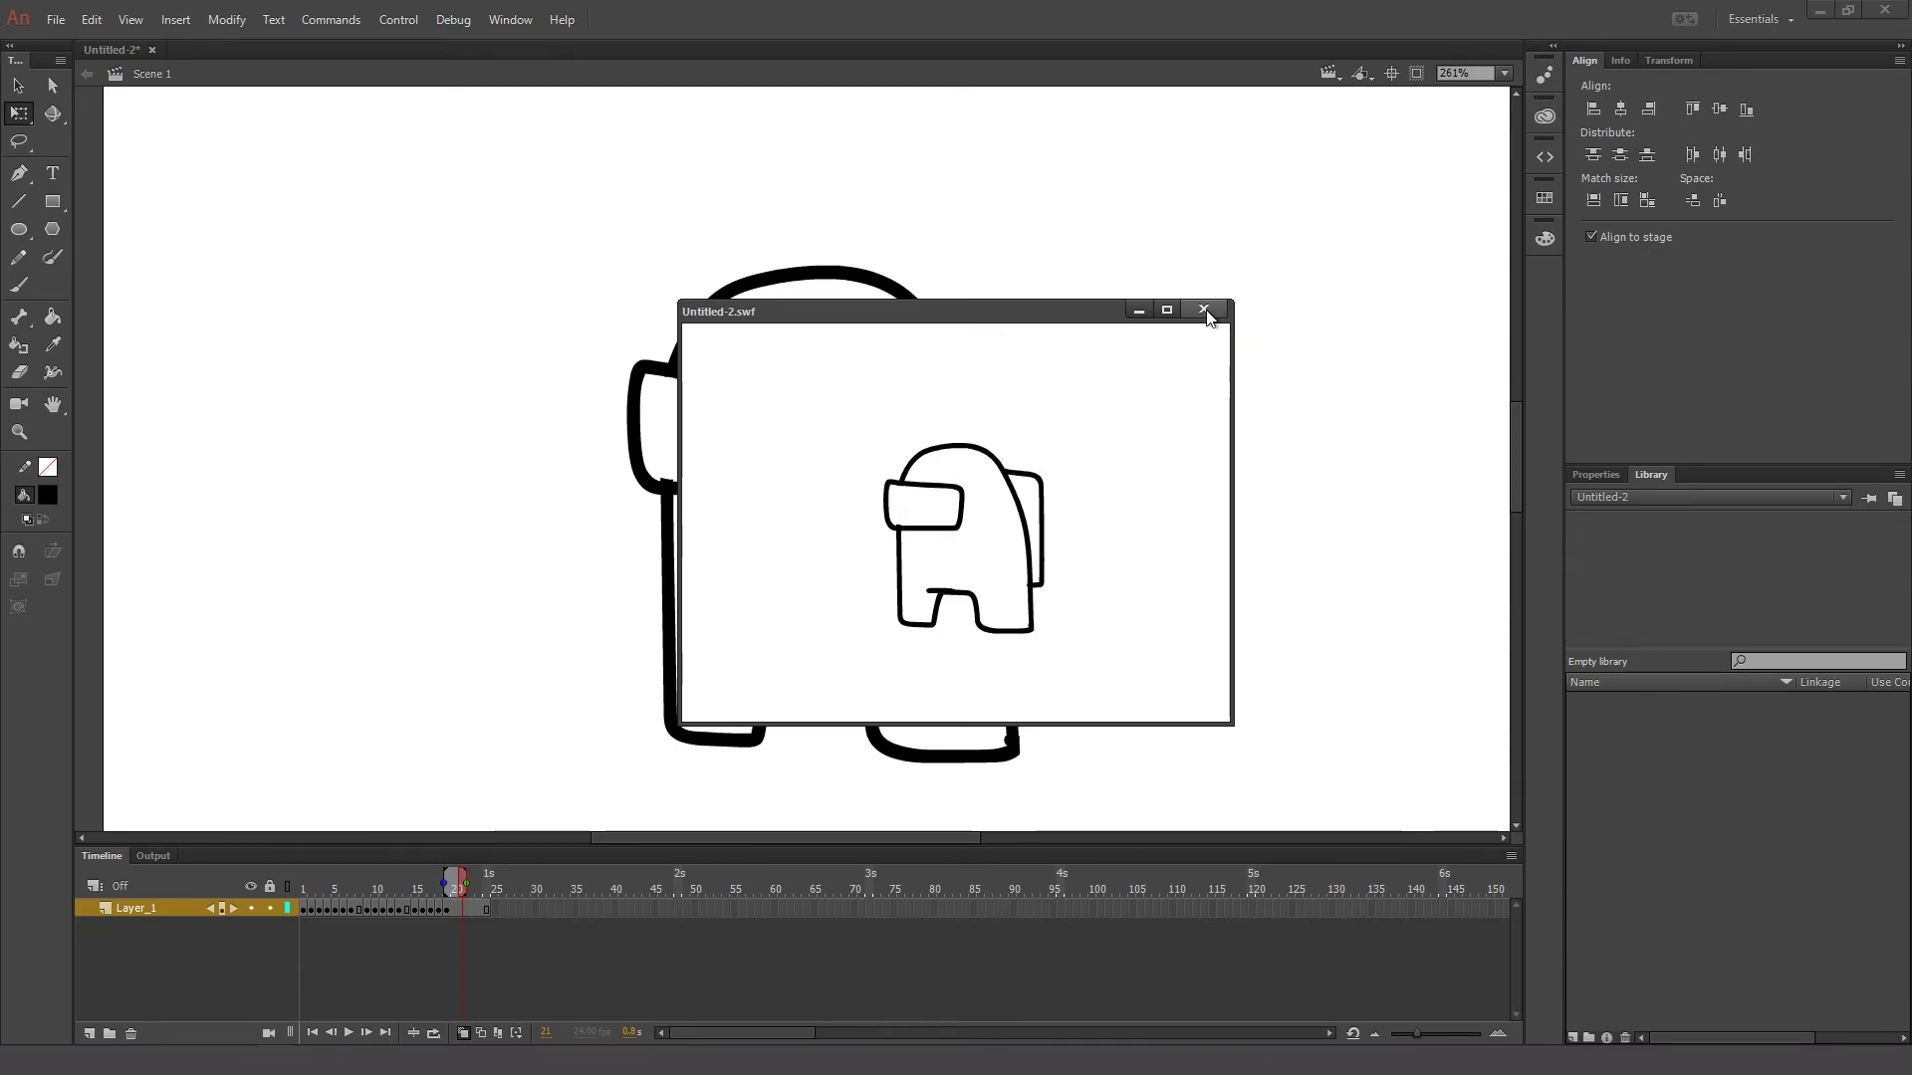
{"action": "left_click", "coordinate": [1206, 312]}
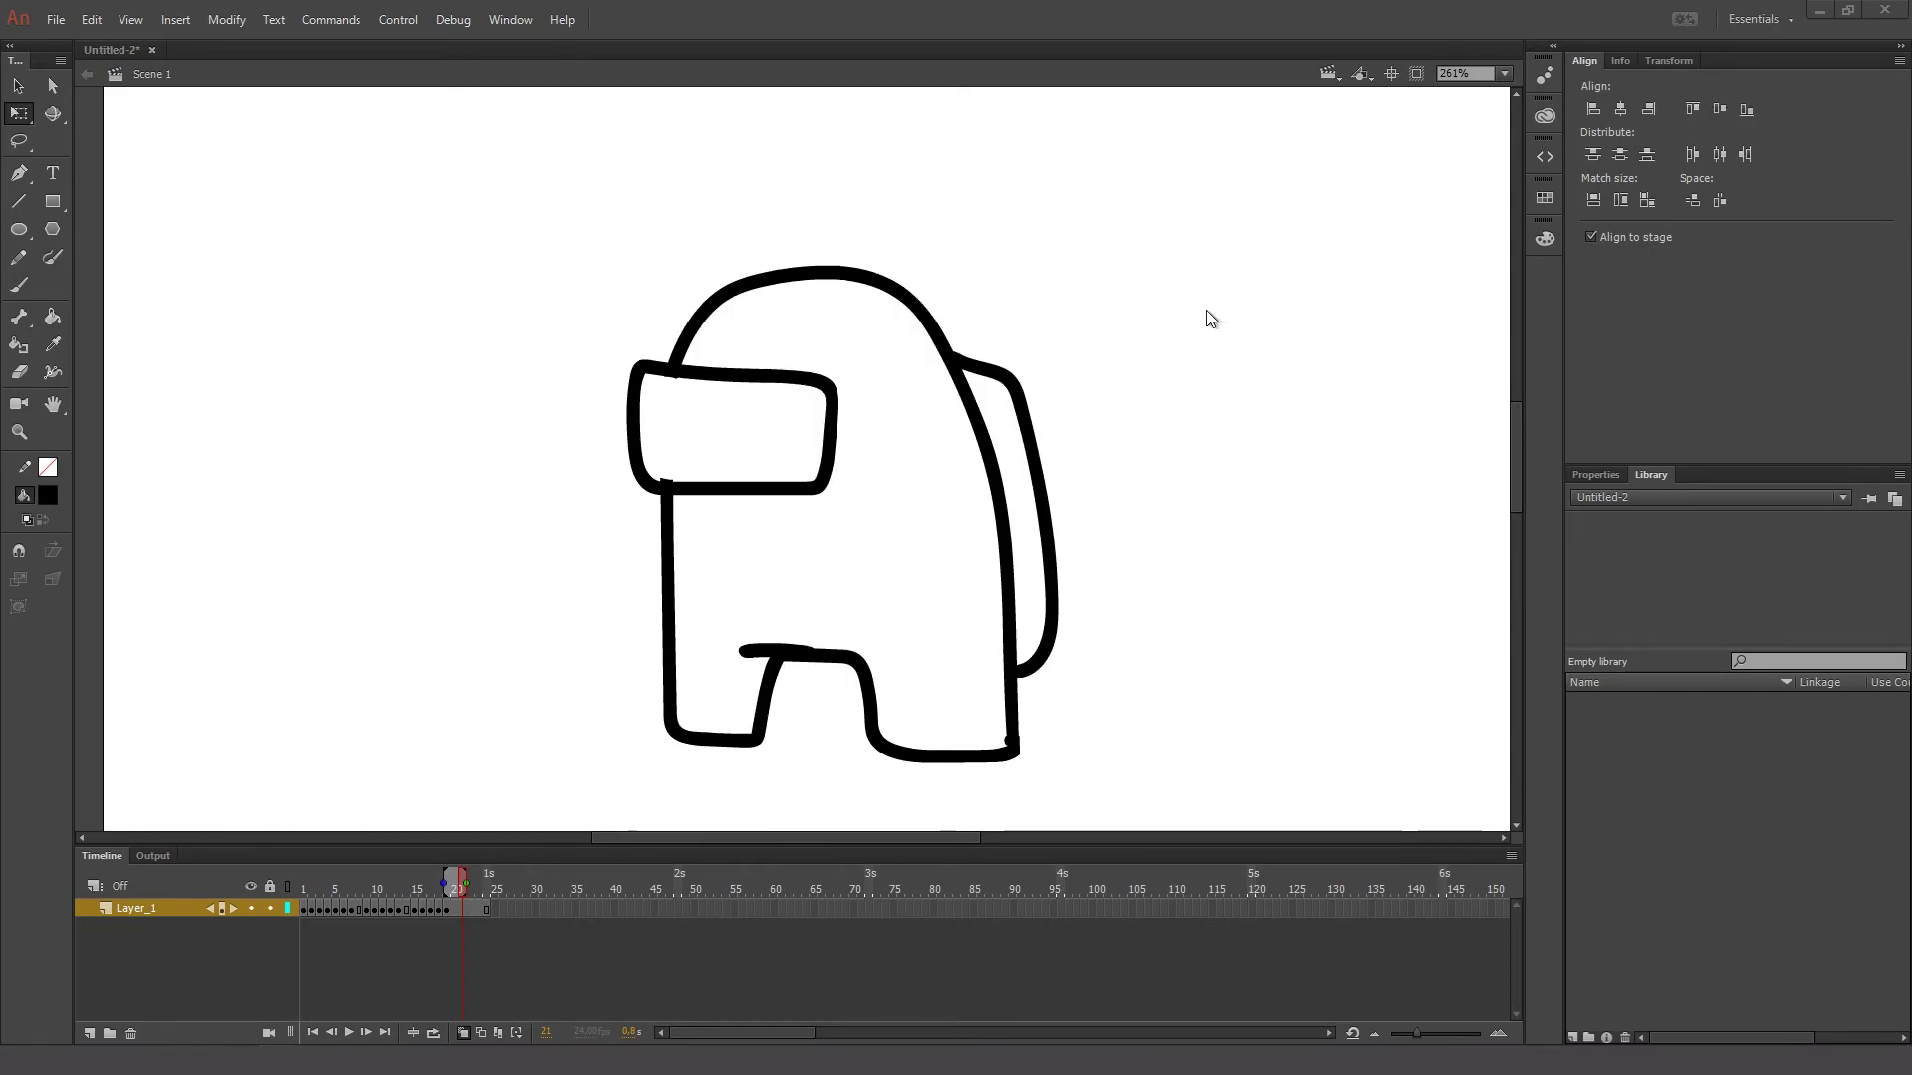
- Extend the hold of the wide-open-mouth pose by five frames, shifting the mouth-closing keyframes along the timeline
{"action": "mouse_move", "coordinate": [403, 883]}
{"action": "left_mouse_down"}
{"action": "mouse_move", "coordinate": [379, 886]}
{"action": "mouse_move", "coordinate": [478, 916]}
{"action": "mouse_move", "coordinate": [410, 889]}
{"action": "left_mouse_up"}
{"action": "left_click", "coordinate": [415, 909]}
{"action": "left_click", "coordinate": [480, 912]}
{"action": "left_click", "coordinate": [426, 905]}
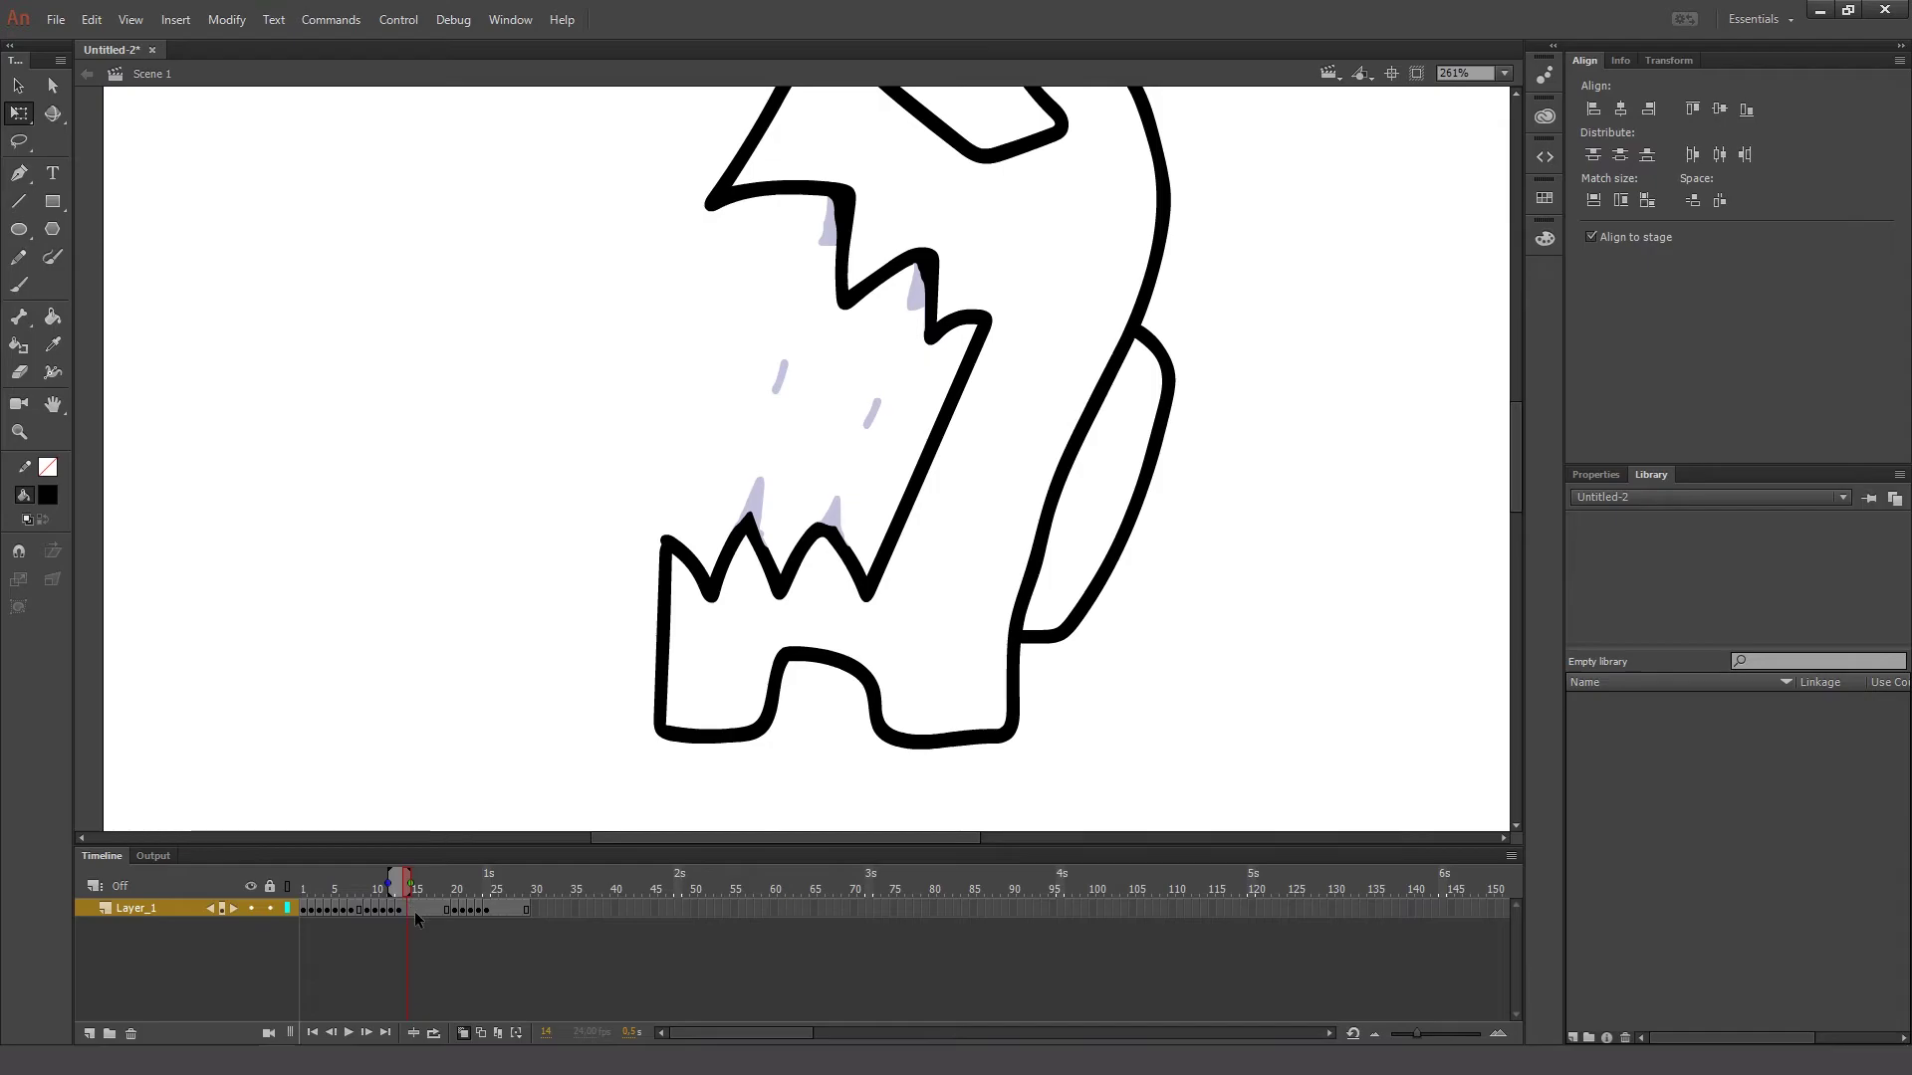
- Add a new layer above the character and insert a blank keyframe at frame 14, ready for painting with the brush
{"action": "left_click", "coordinate": [408, 909]}
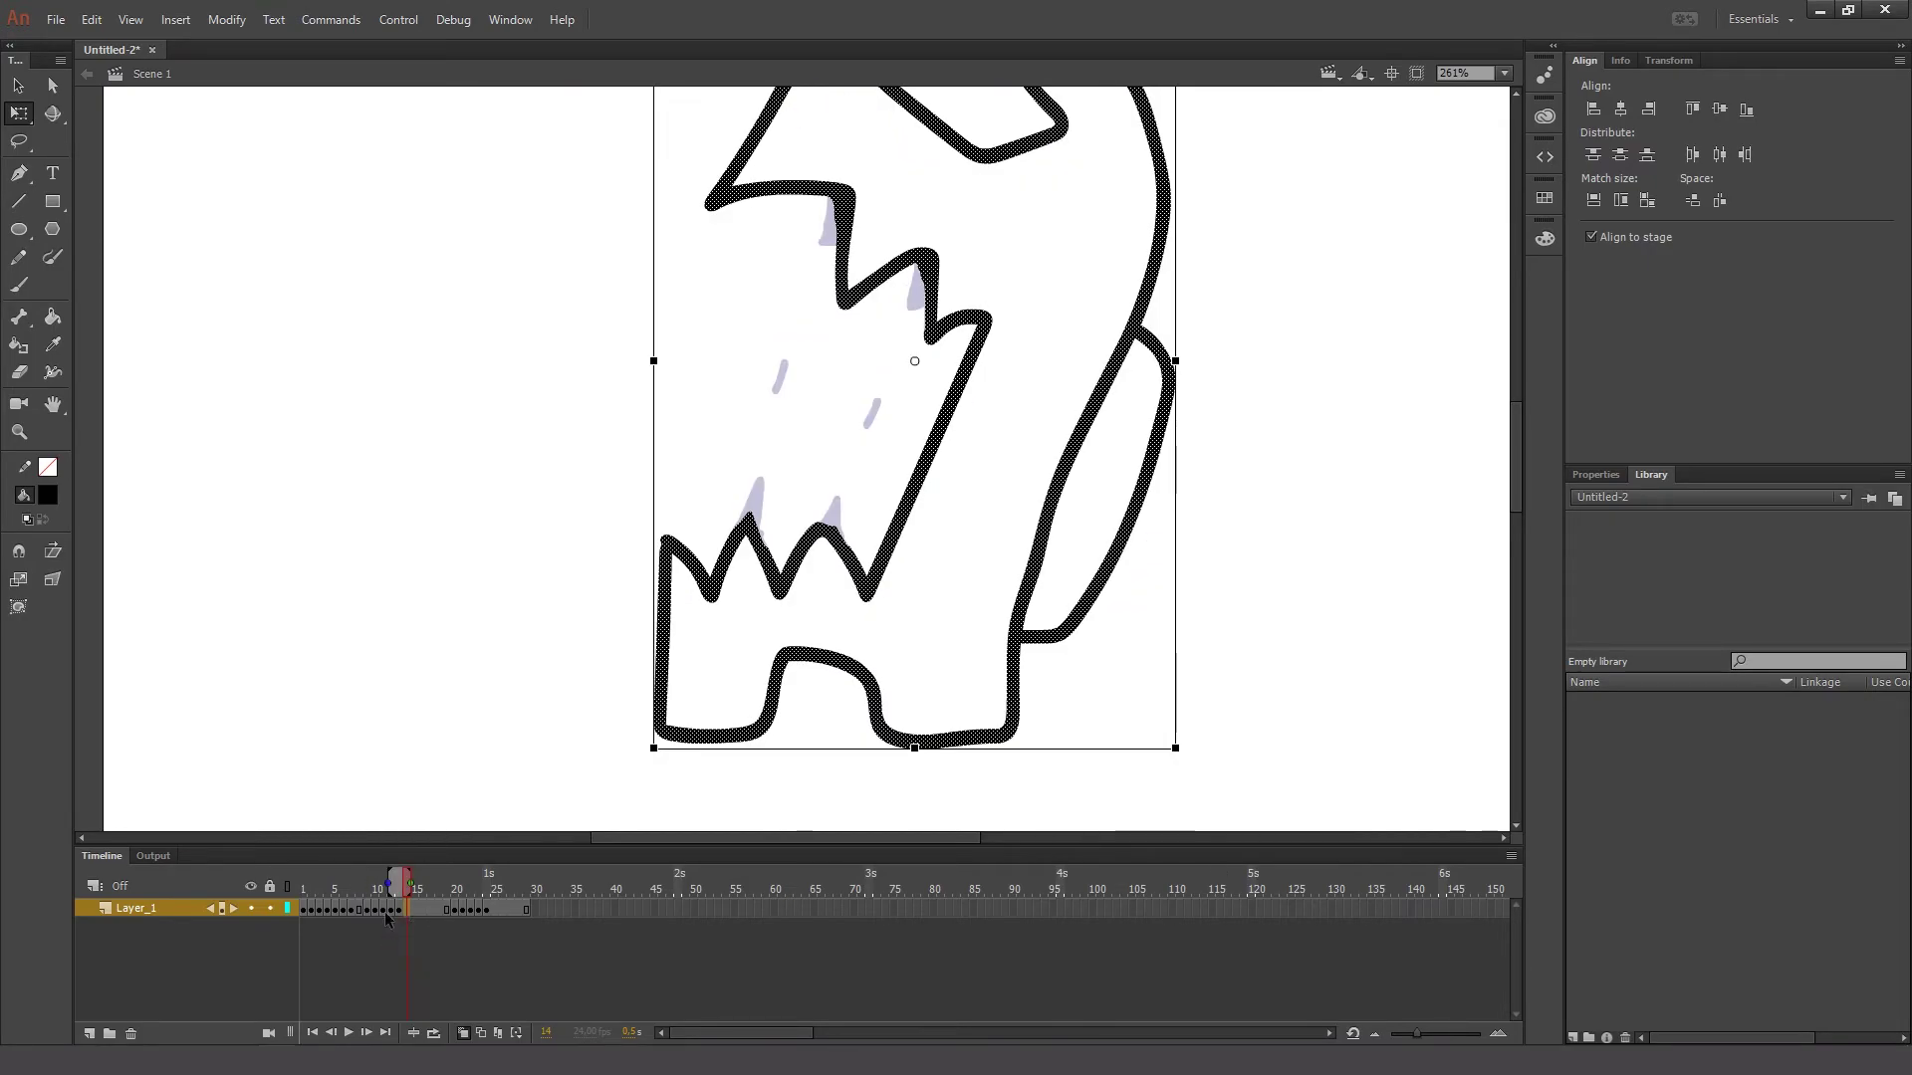
{"action": "left_click", "coordinate": [90, 1034]}
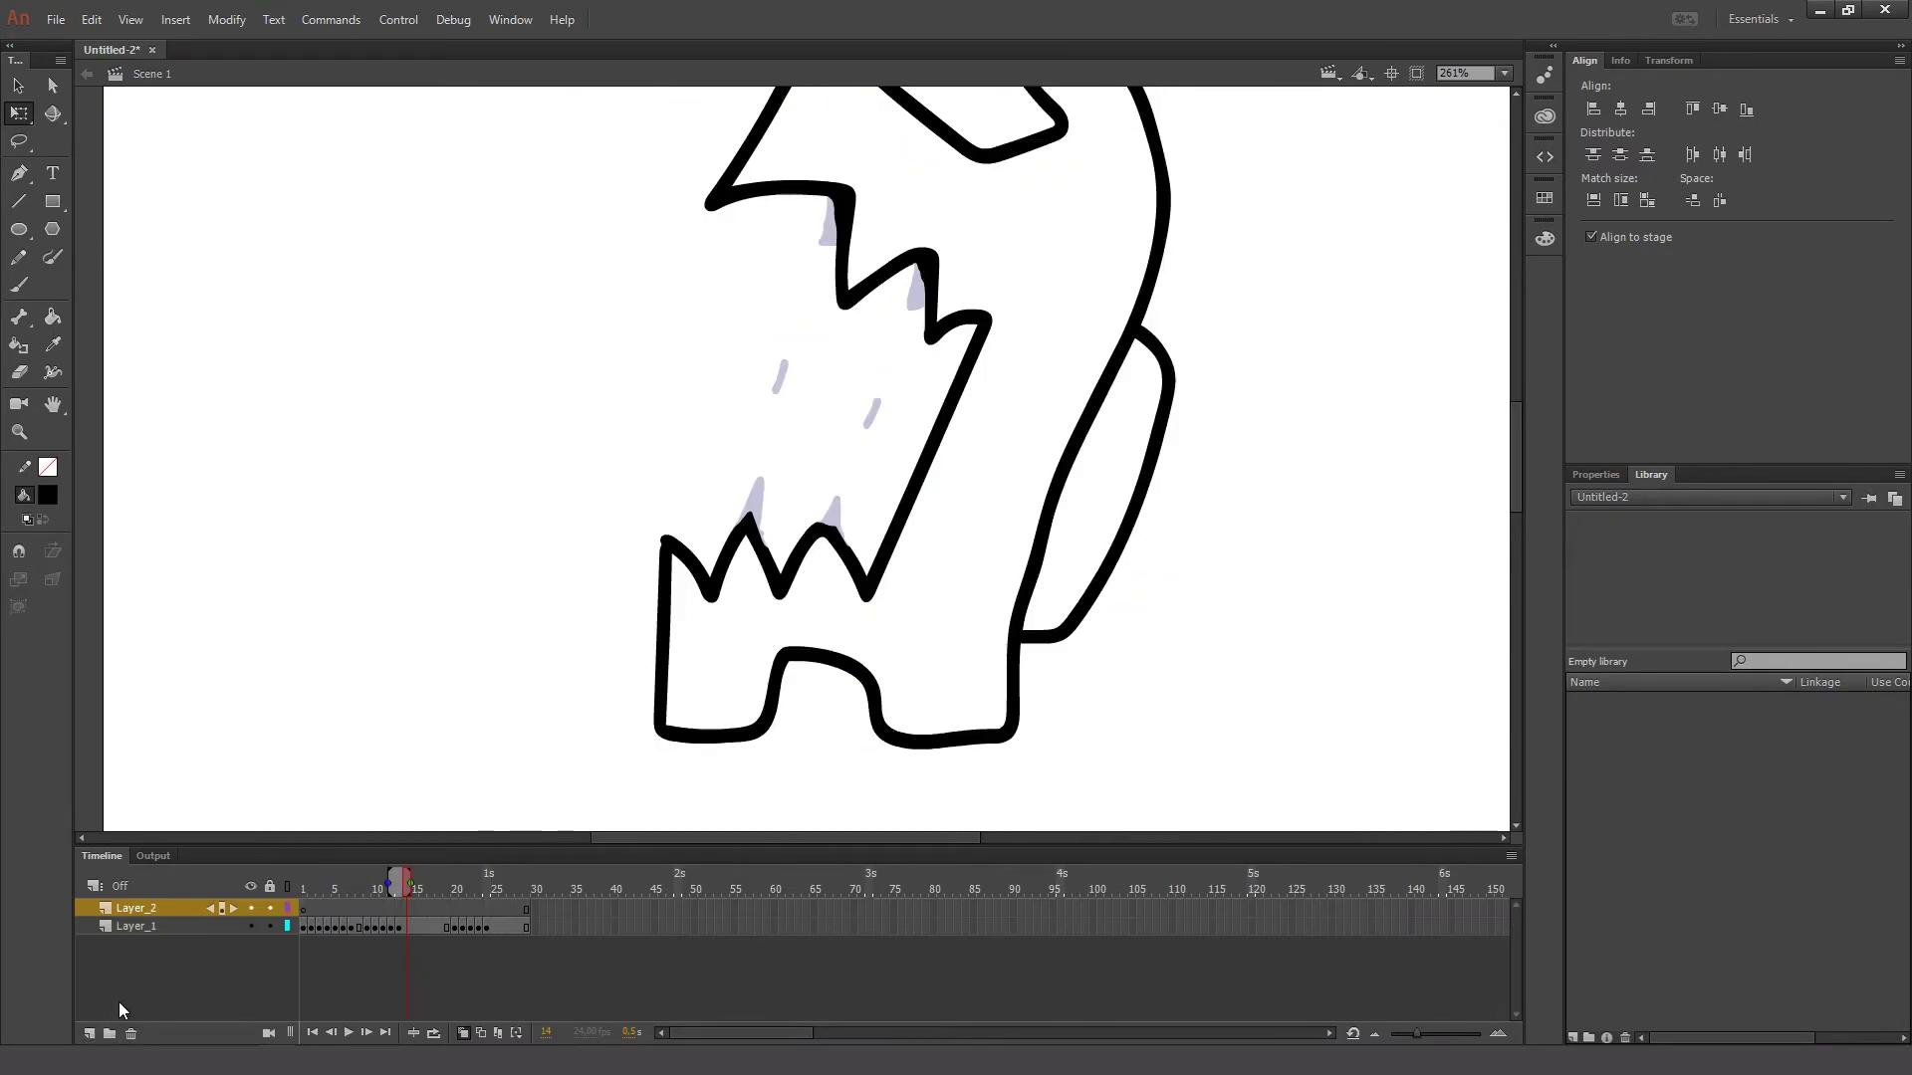
{"action": "right_click", "coordinate": [408, 908]}
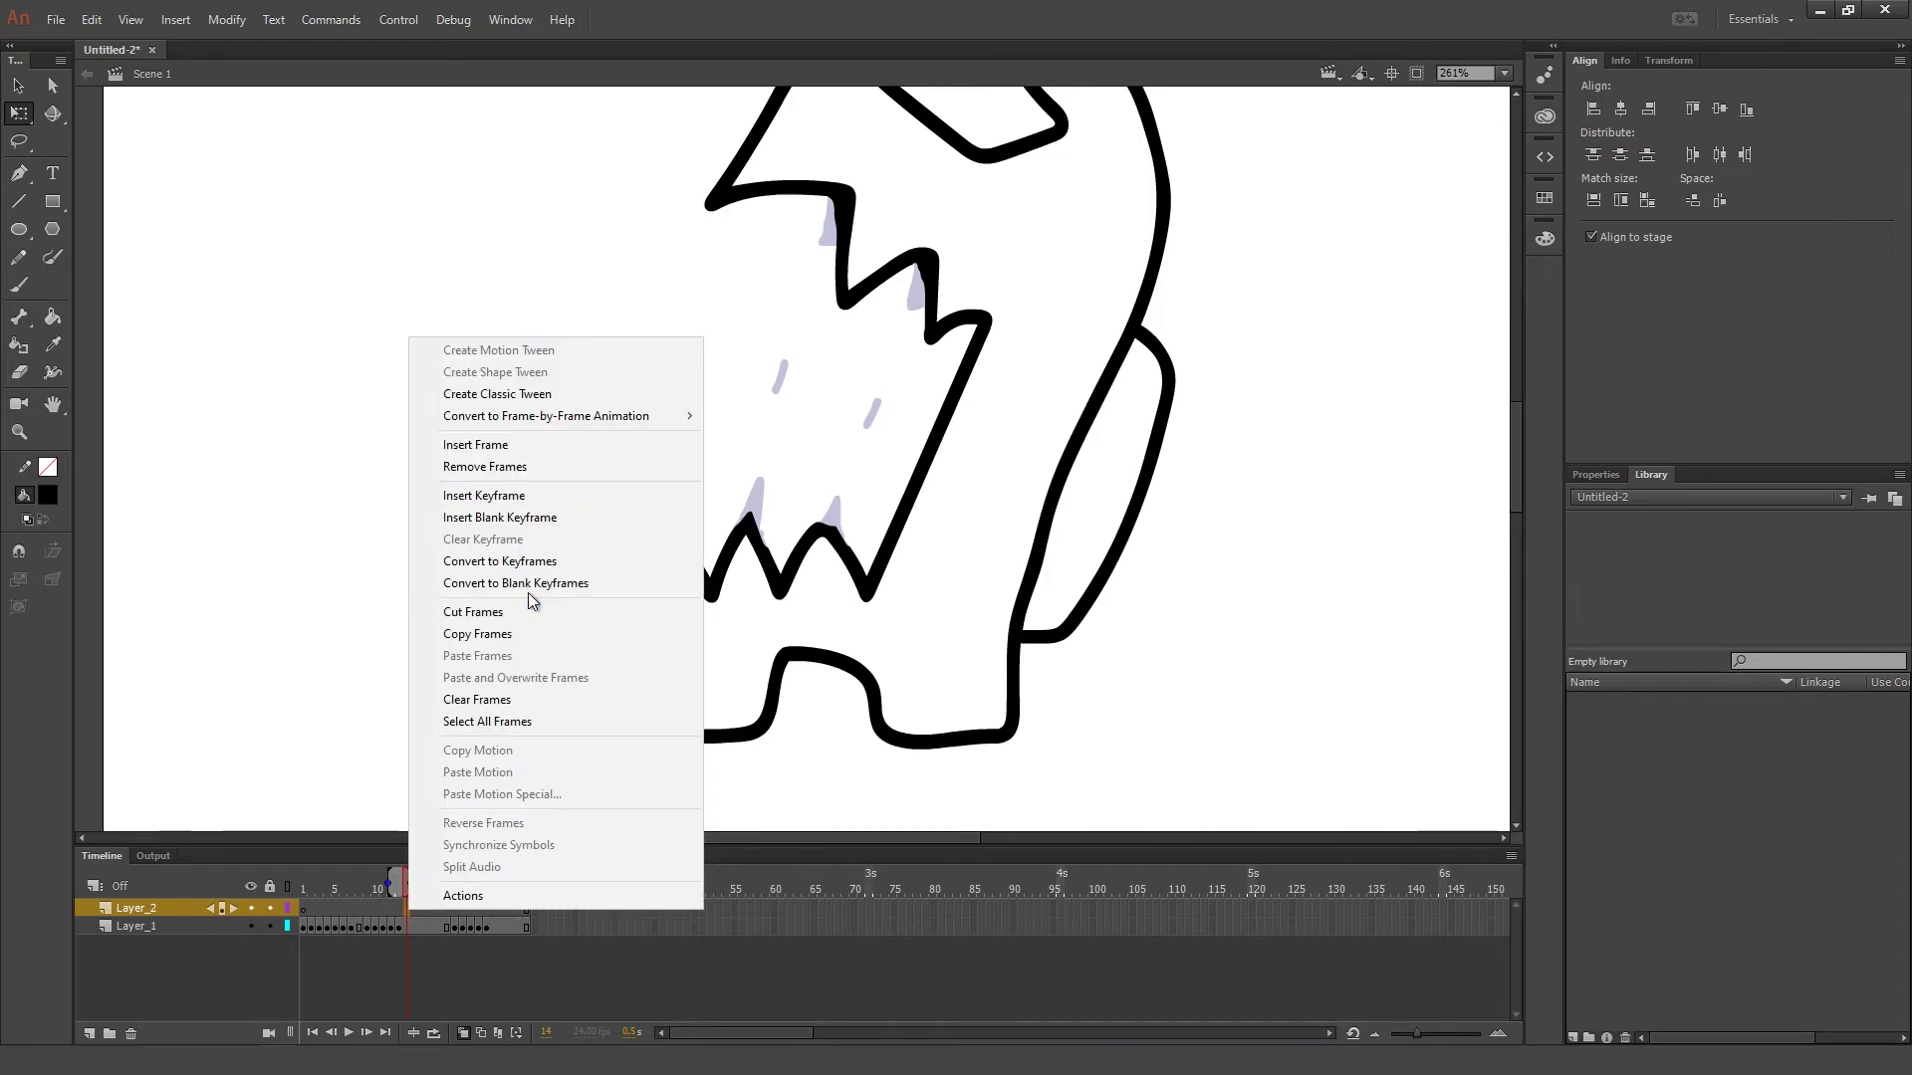
{"action": "left_click", "coordinate": [544, 516]}
{"action": "left_click", "coordinate": [19, 285]}
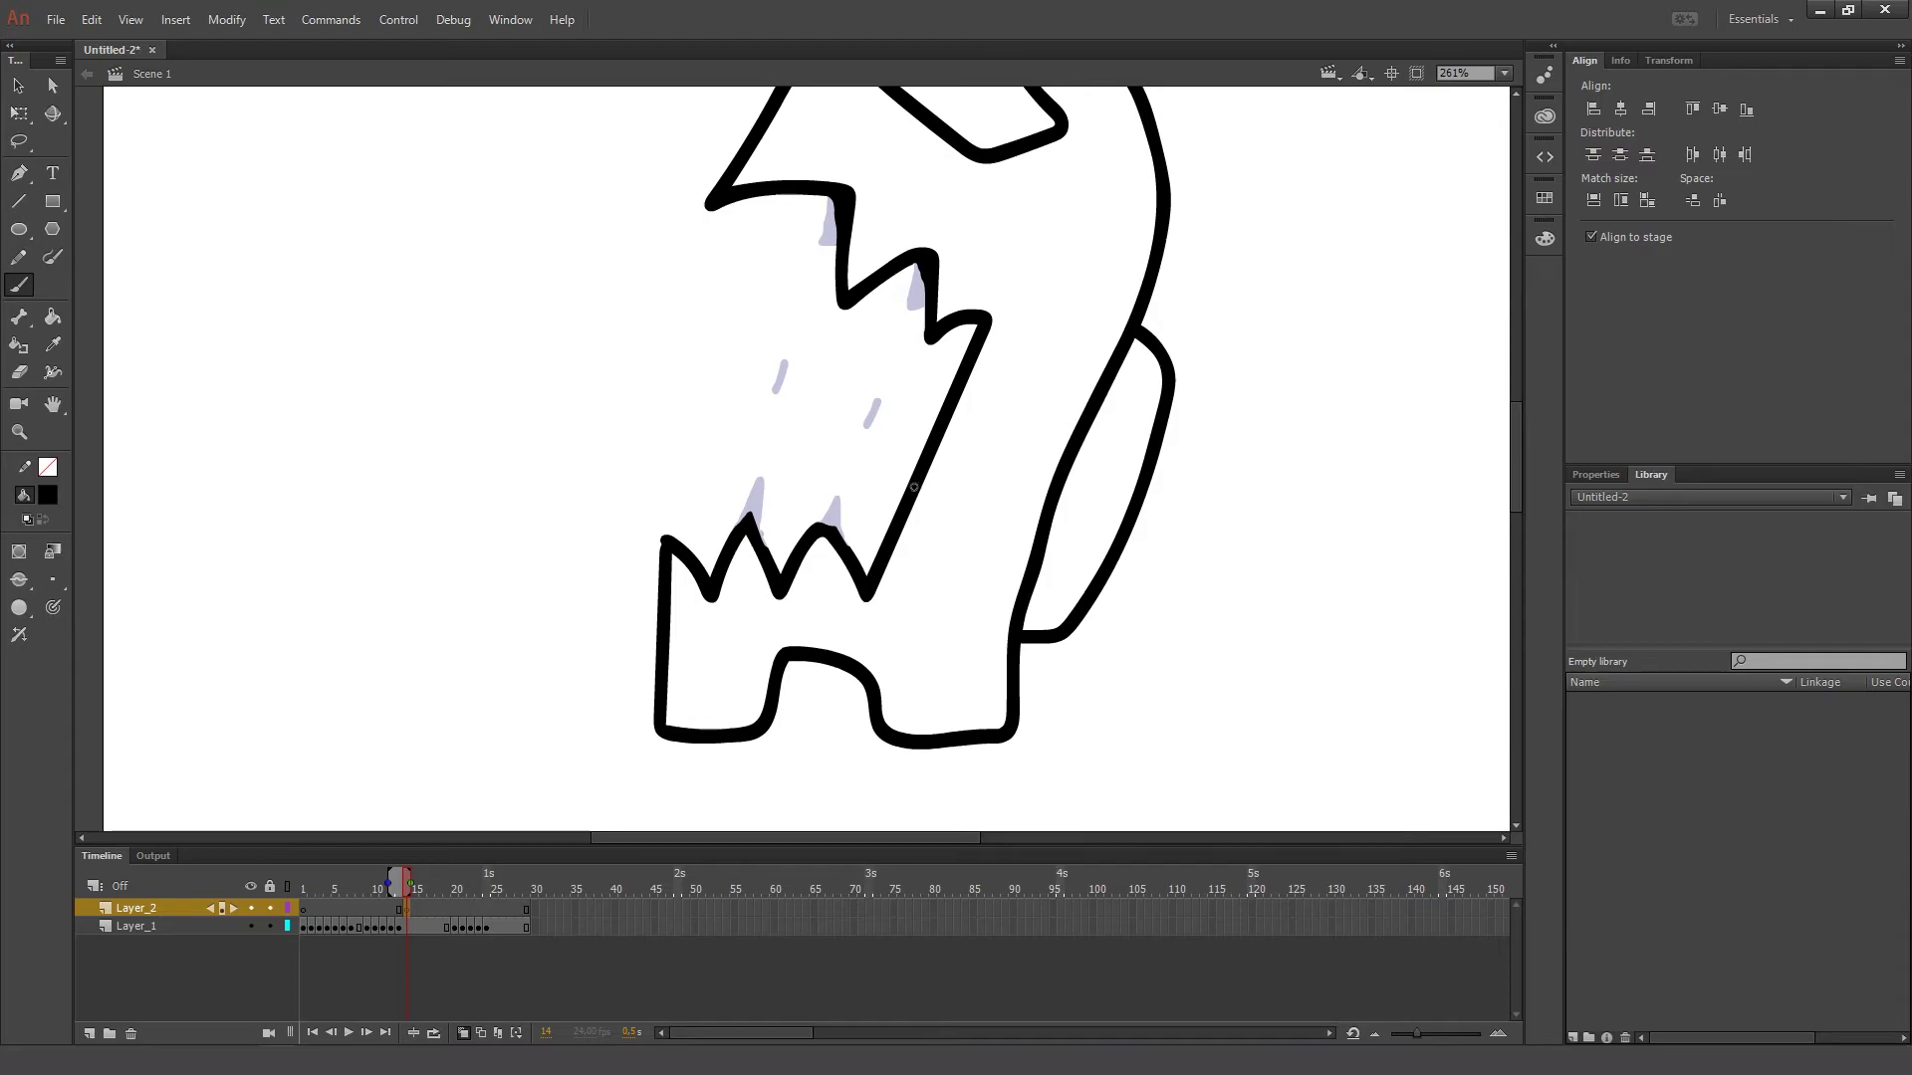
- Paint a small tongue bump at the mouth's back edge in frame 14 and a larger curled tongue in new blank keyframe 15
{"action": "left_click_drag", "start_coordinate": [902, 420], "coordinate": [951, 390]}
{"action": "left_click_drag", "start_coordinate": [917, 487], "coordinate": [917, 487]}
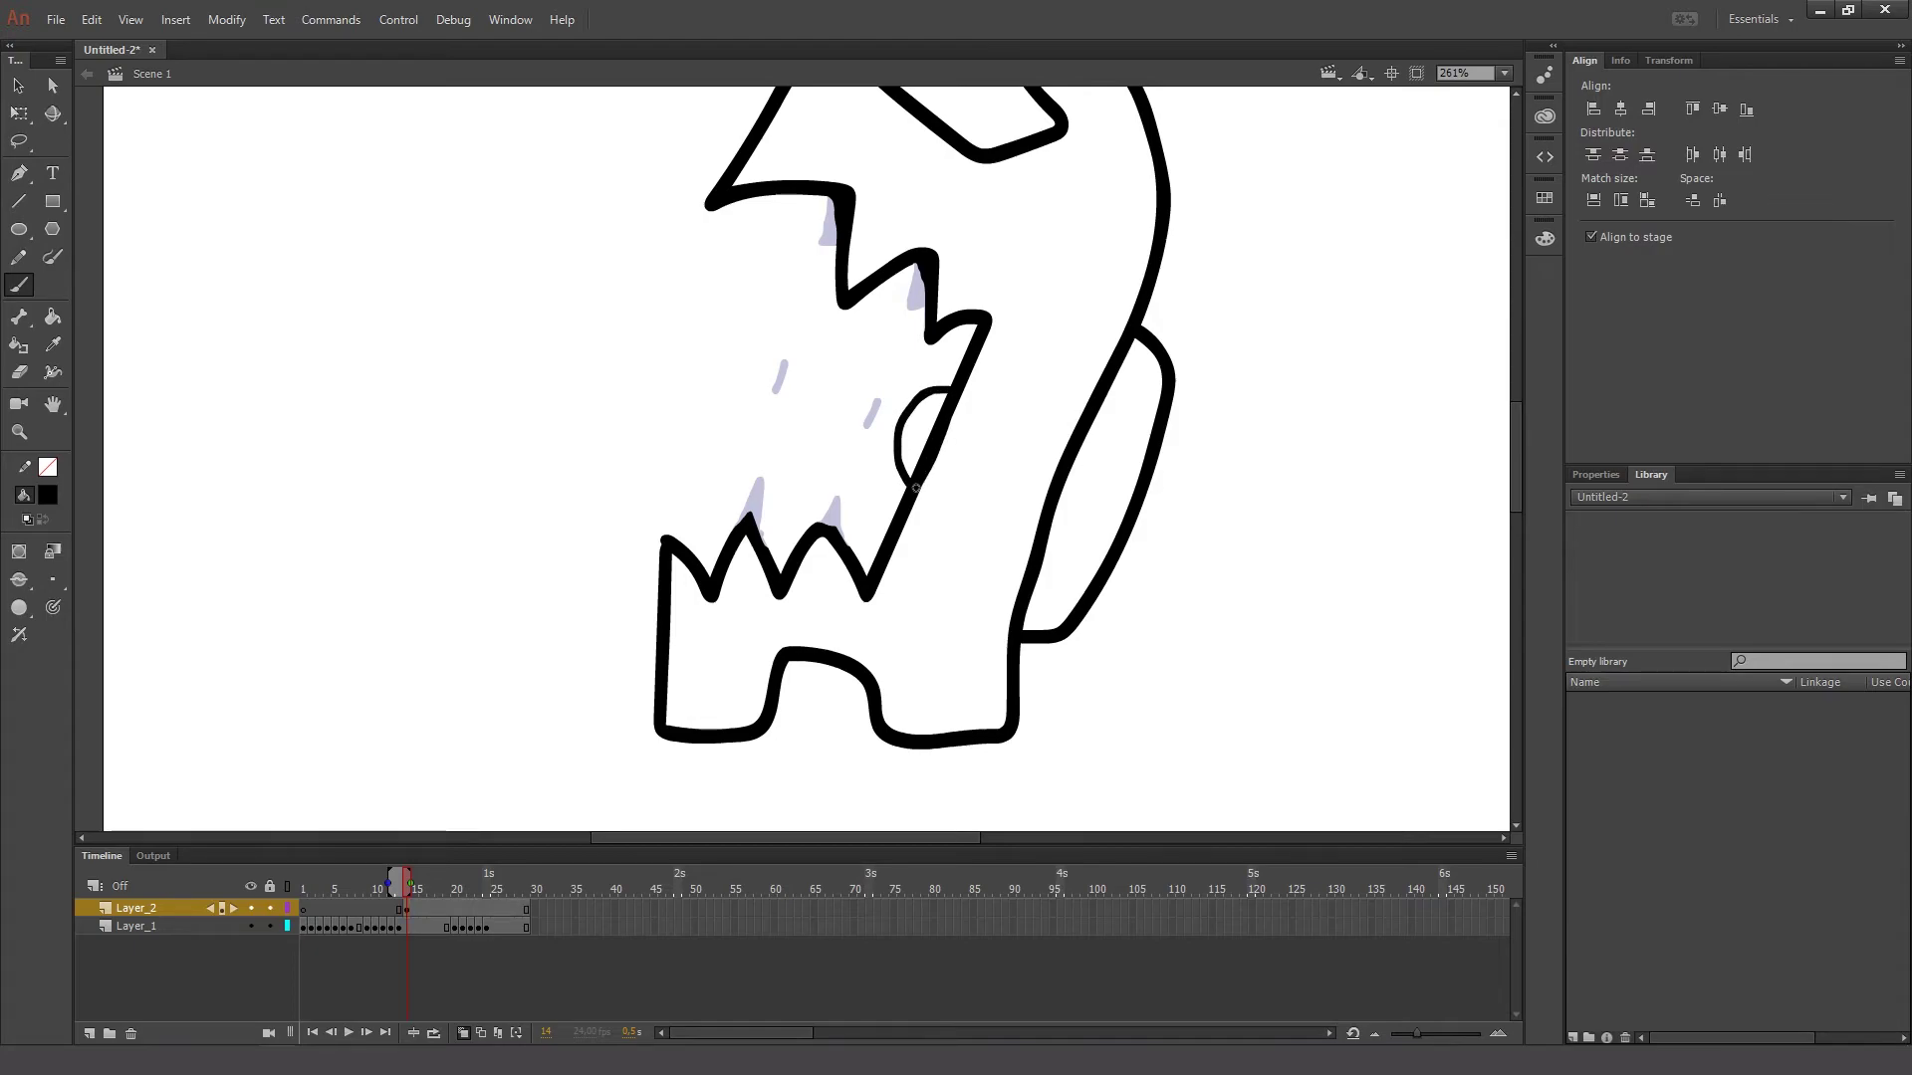
{"action": "key", "text": "F7"}
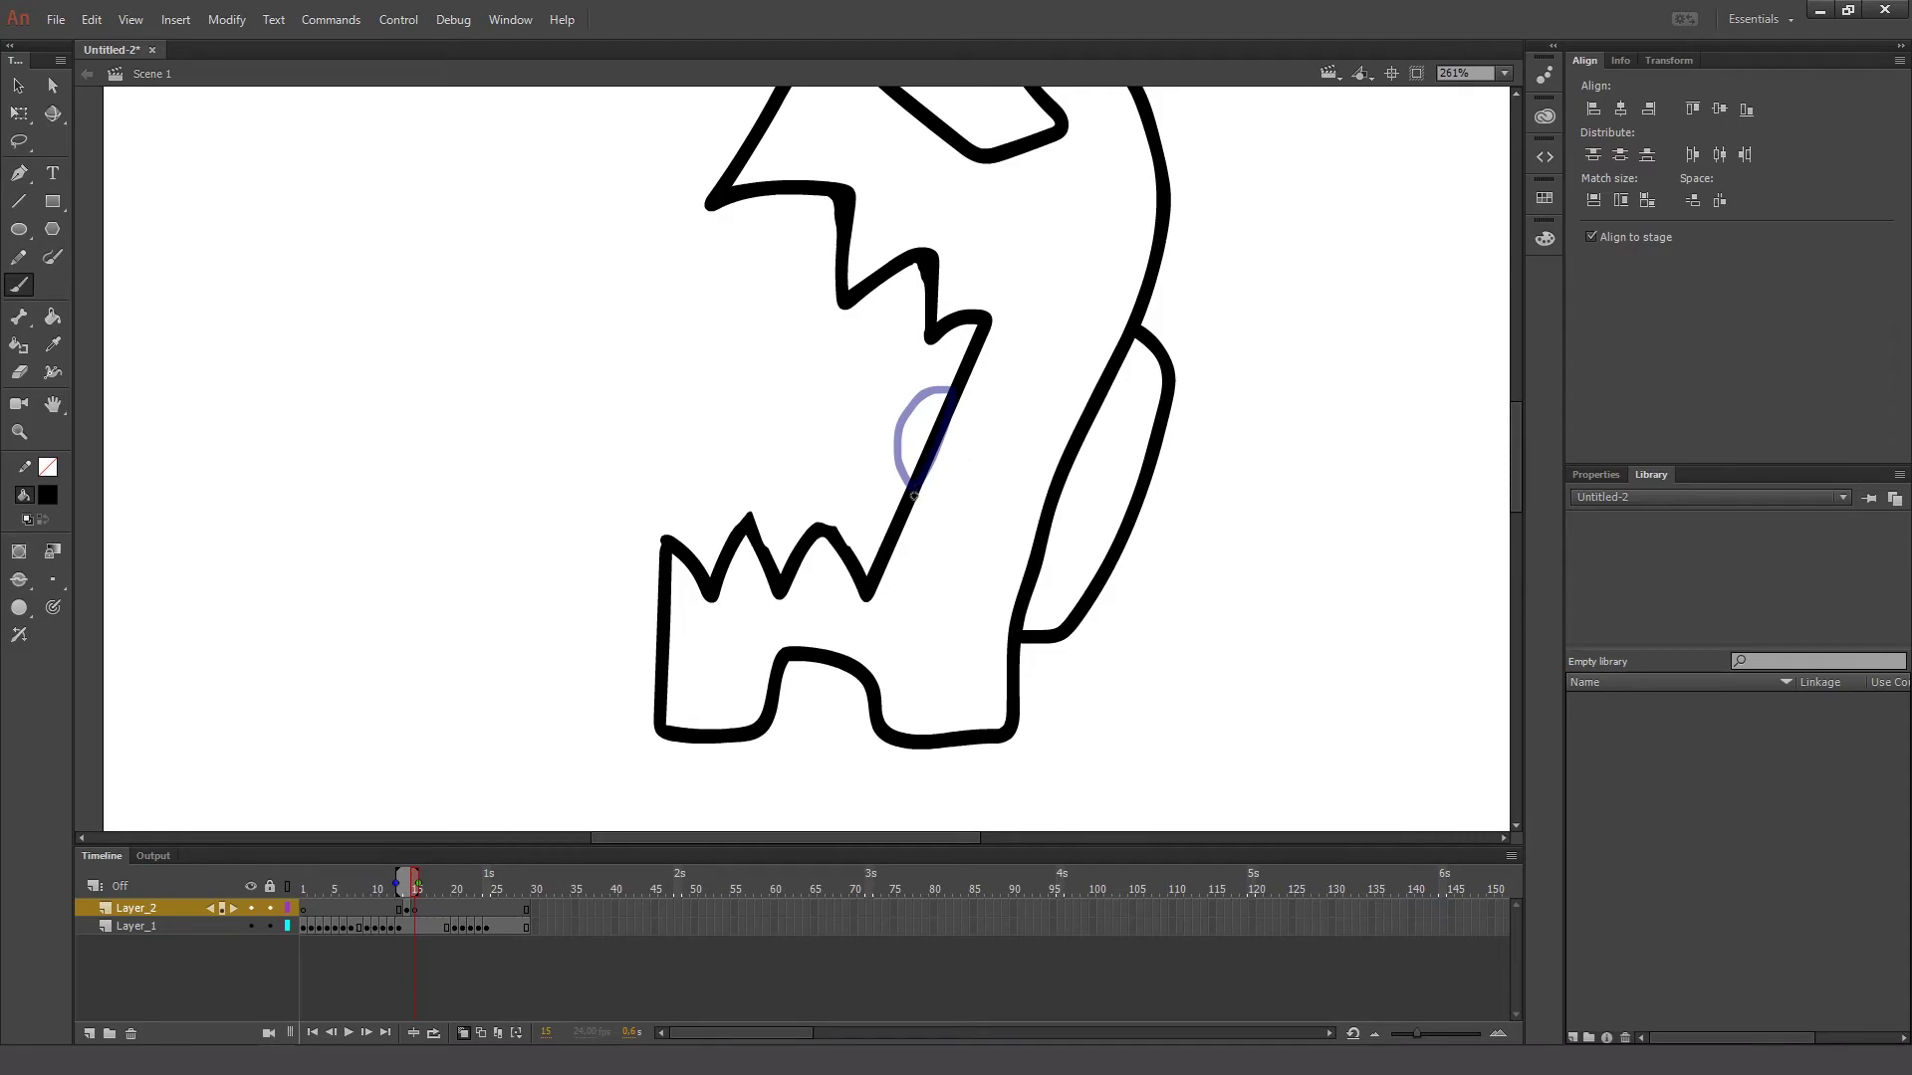
{"action": "left_click_drag", "start_coordinate": [908, 494], "coordinate": [893, 488]}
{"action": "mouse_move", "coordinate": [895, 395]}
{"action": "left_mouse_down"}
{"action": "mouse_move", "coordinate": [938, 431]}
{"action": "mouse_move", "coordinate": [897, 493]}
{"action": "mouse_move", "coordinate": [919, 490]}
{"action": "mouse_move", "coordinate": [928, 442]}
{"action": "left_mouse_up"}
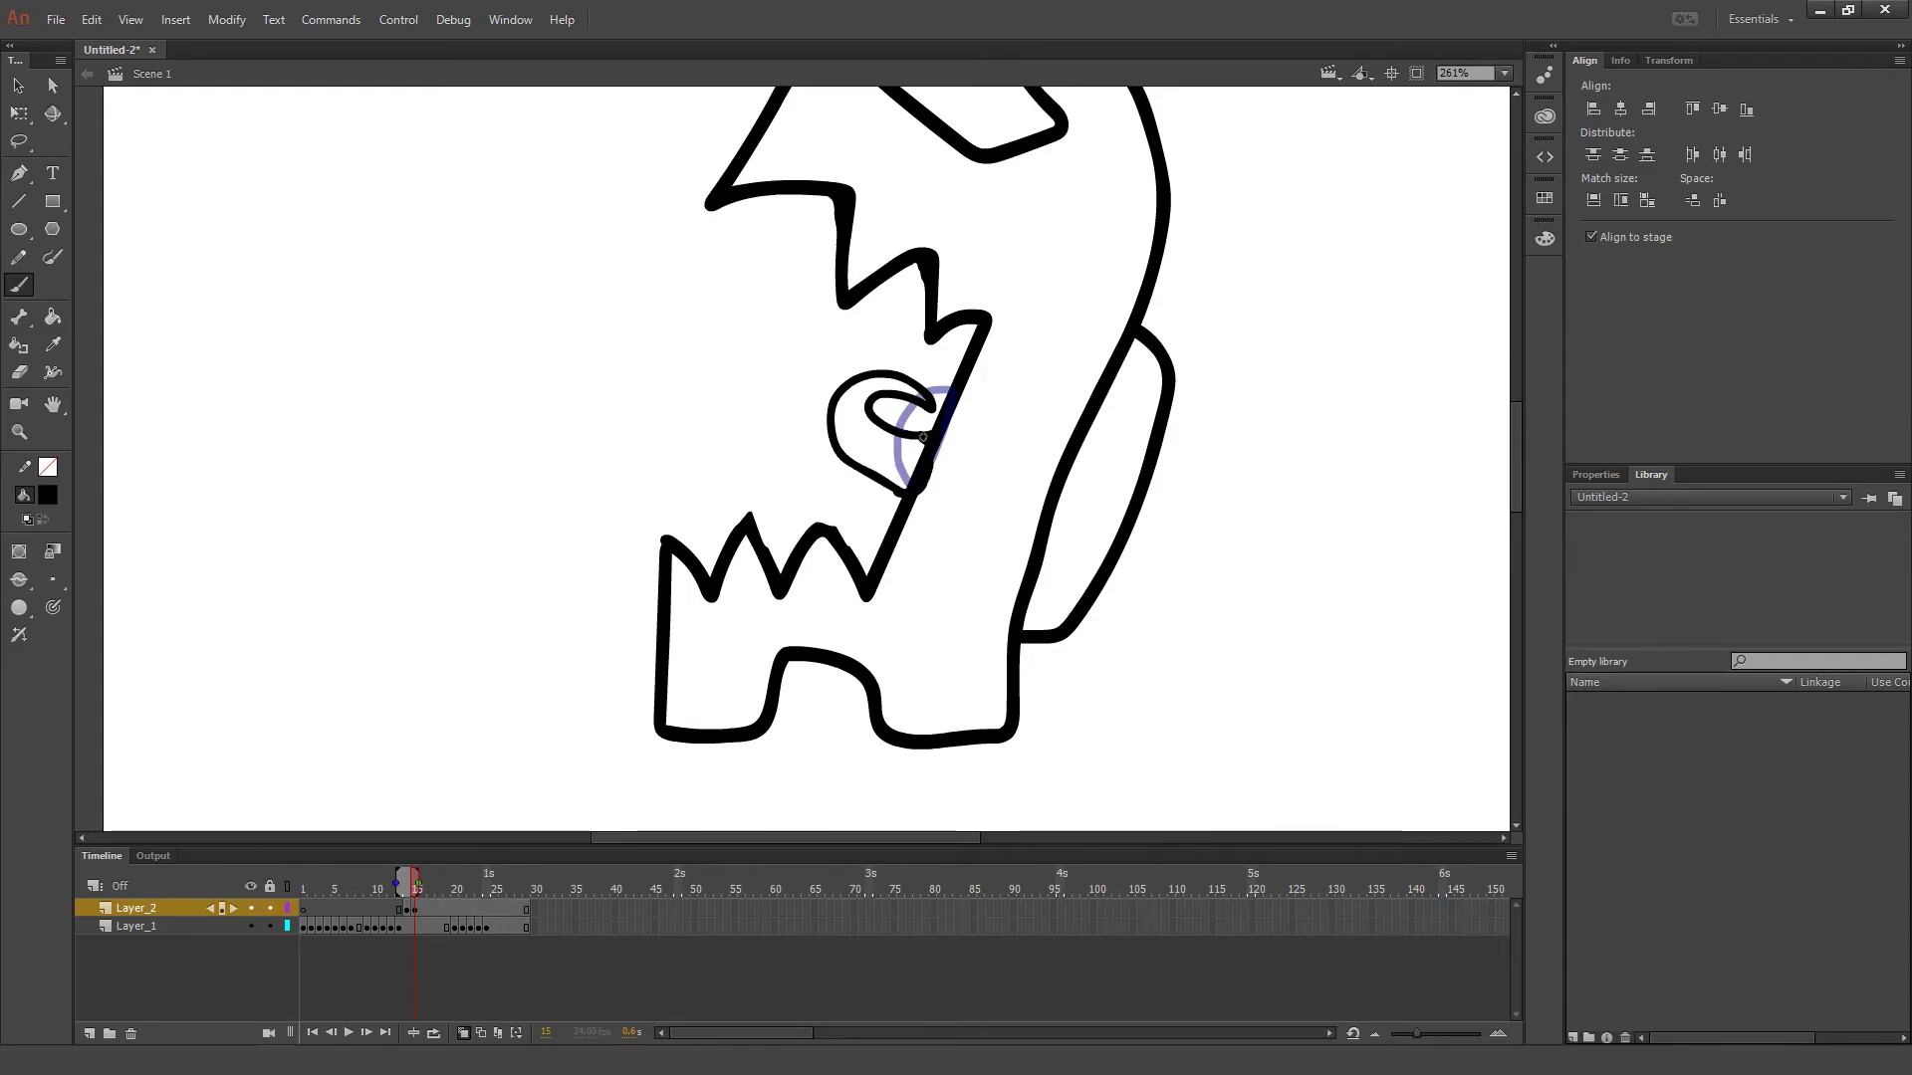
- Paint a longer tongue with an upturned tip in frame 16 and a thin tongue stretched to the stage's edge in frame 17
{"action": "key", "text": "F7"}
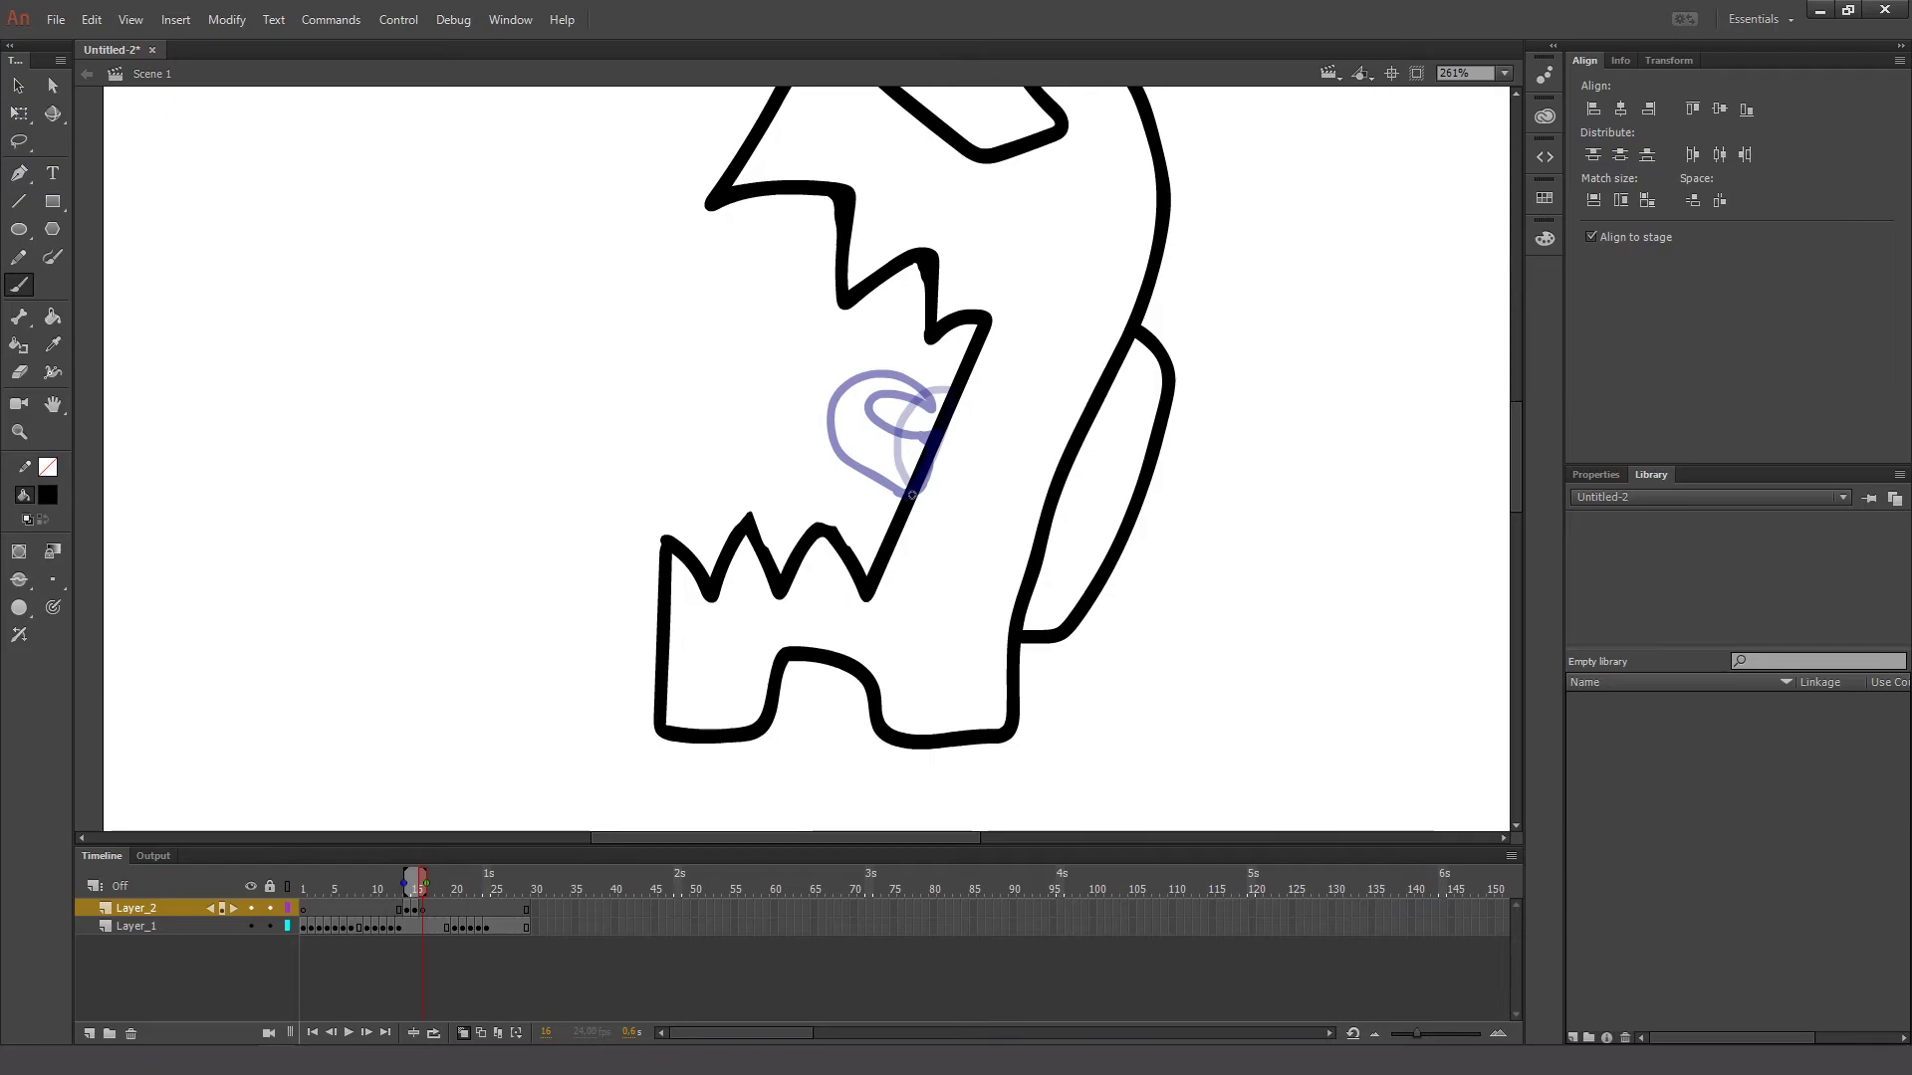
{"action": "mouse_move", "coordinate": [832, 453]}
{"action": "left_mouse_down"}
{"action": "mouse_move", "coordinate": [717, 448]}
{"action": "mouse_move", "coordinate": [706, 380]}
{"action": "mouse_move", "coordinate": [726, 376]}
{"action": "mouse_move", "coordinate": [728, 410]}
{"action": "mouse_move", "coordinate": [937, 430]}
{"action": "mouse_move", "coordinate": [896, 490]}
{"action": "left_mouse_up"}
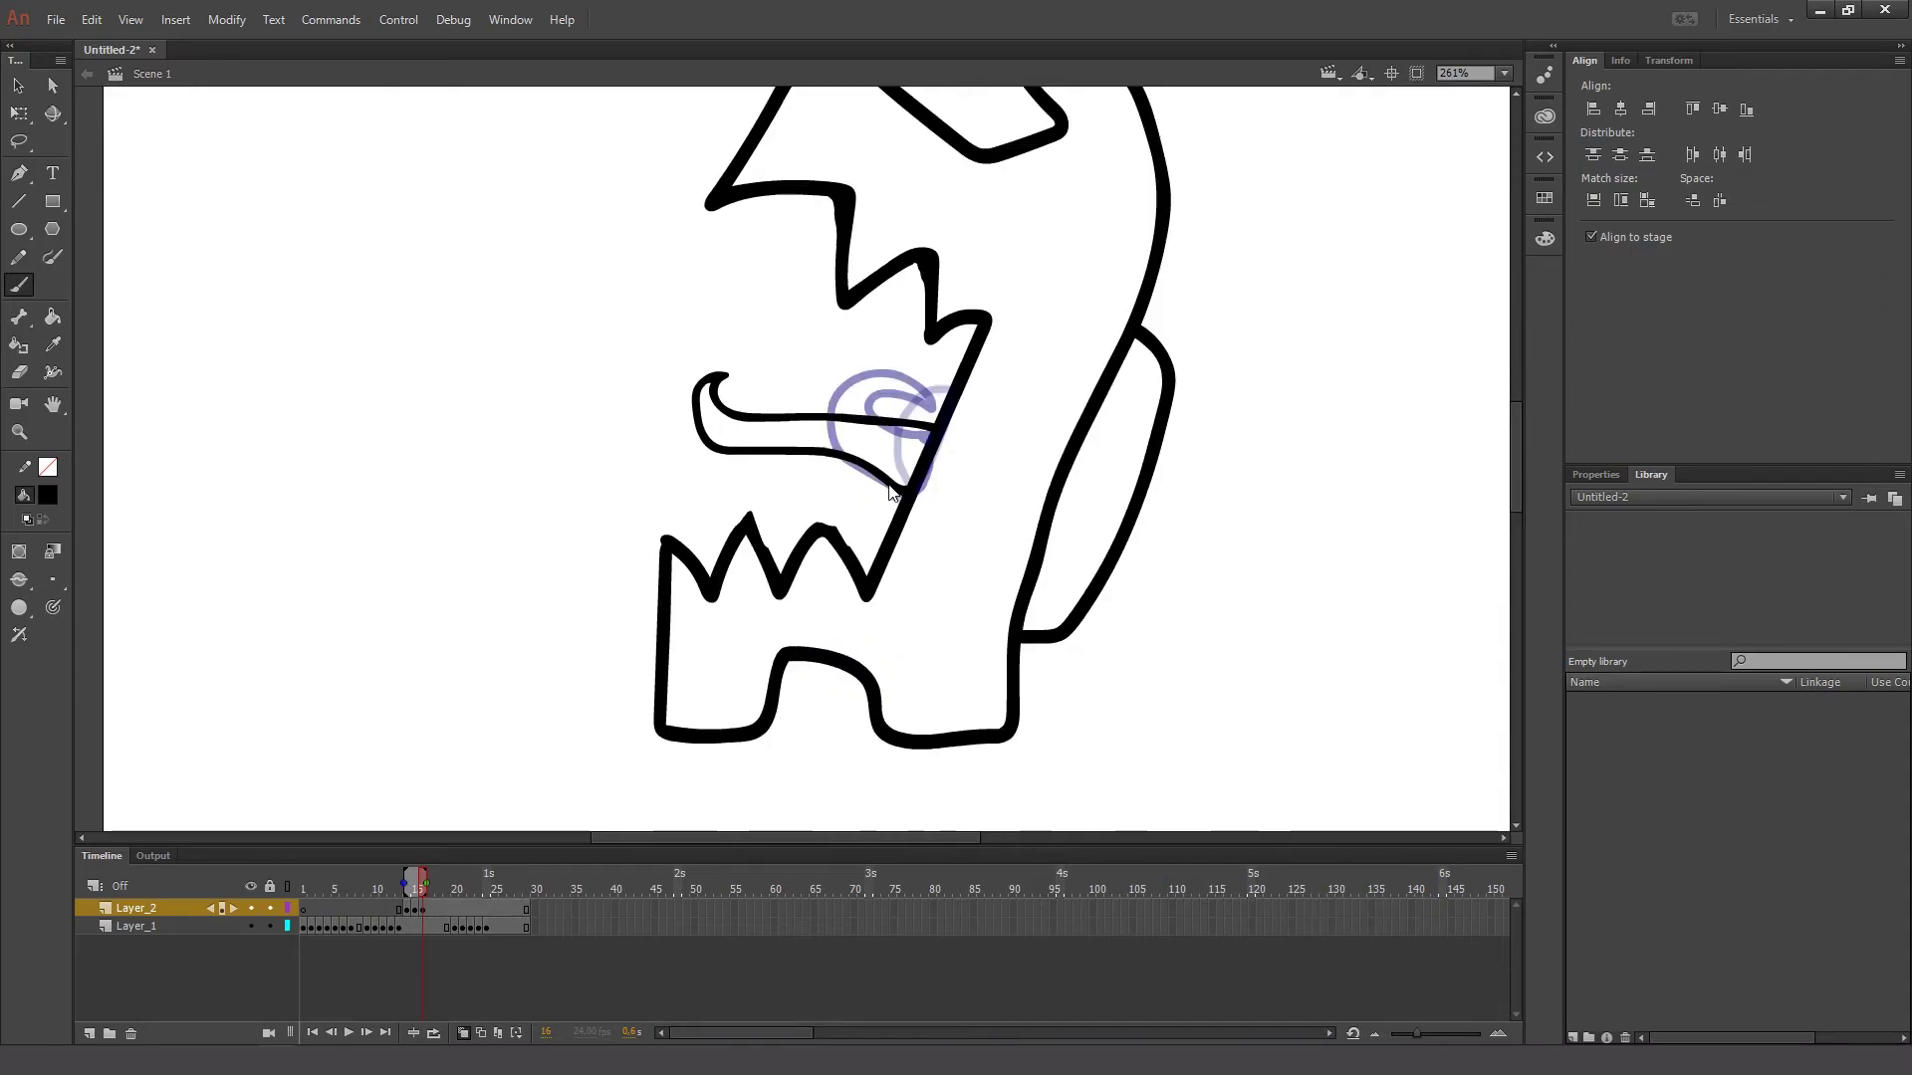
{"action": "left_click", "coordinate": [430, 908]}
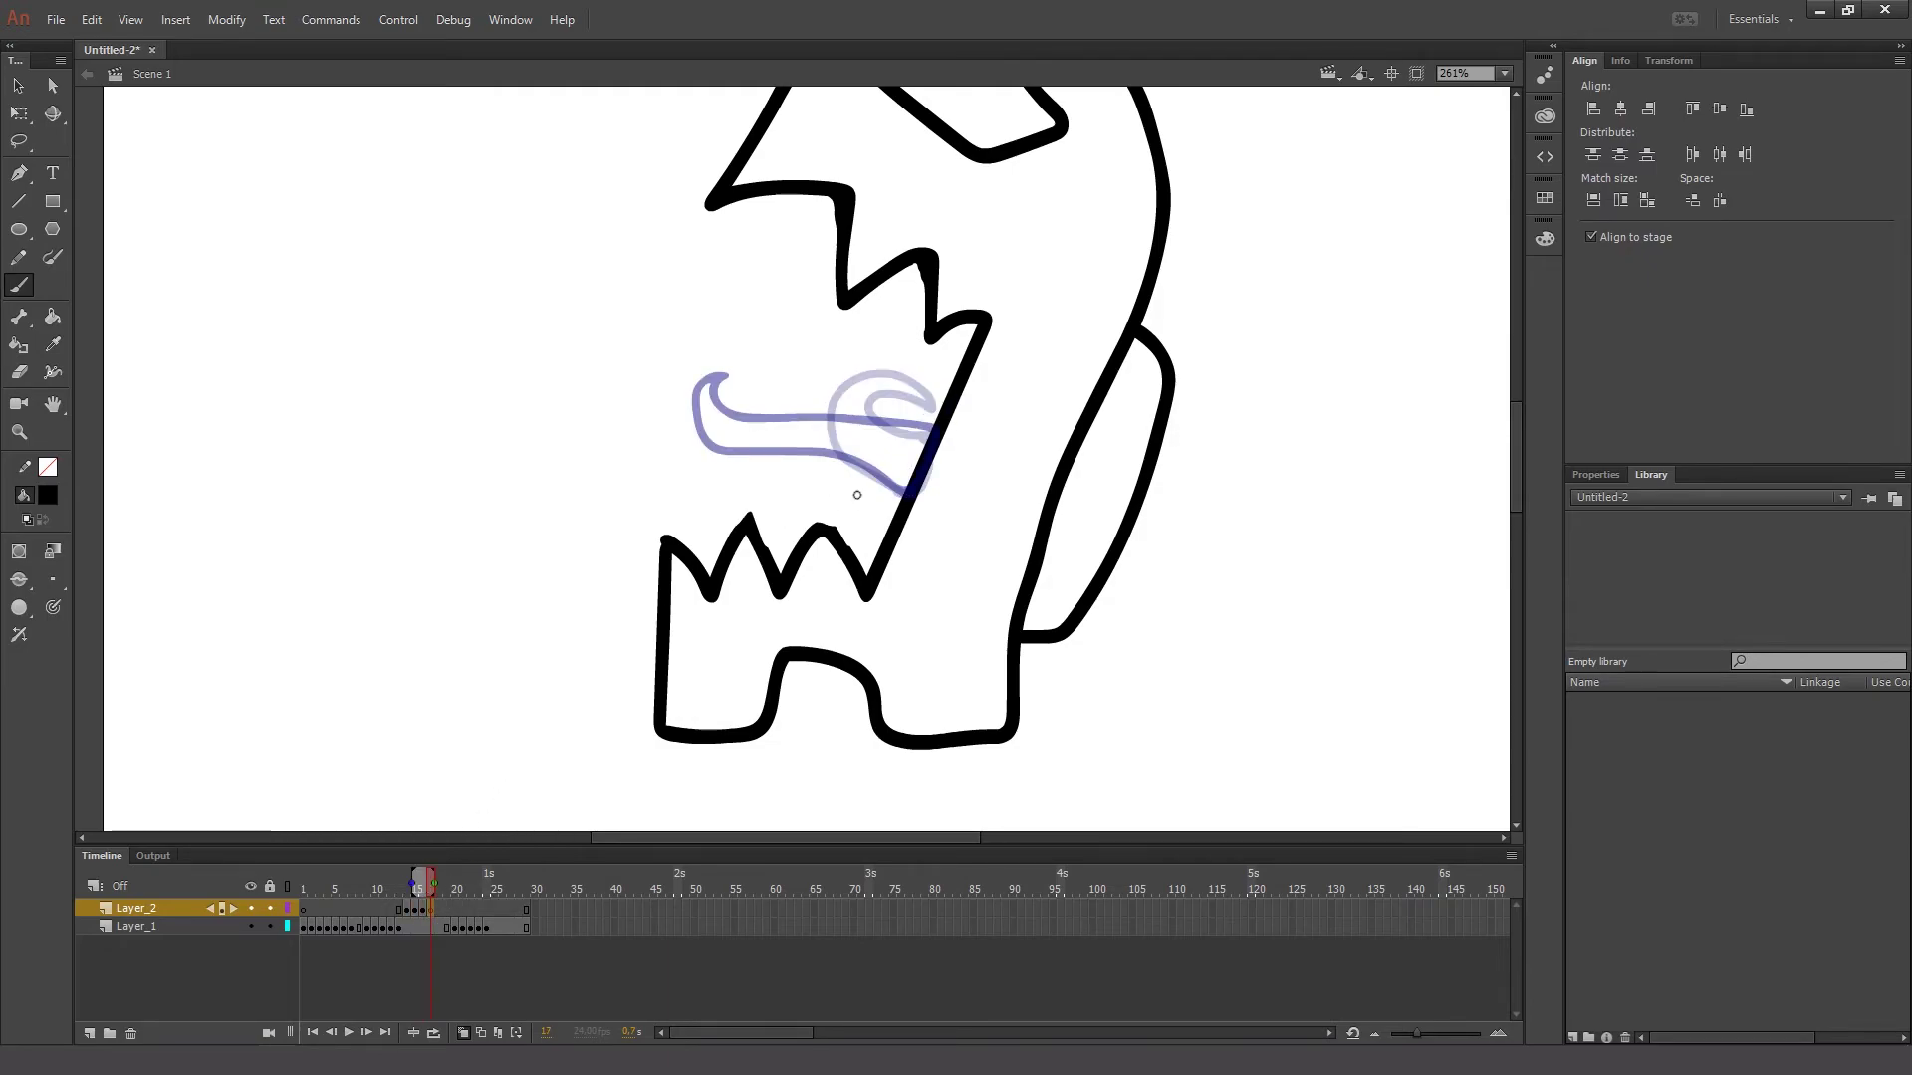
{"action": "scroll", "coordinate": [708, 840], "scroll_direction": "left", "scroll_amount": 3}
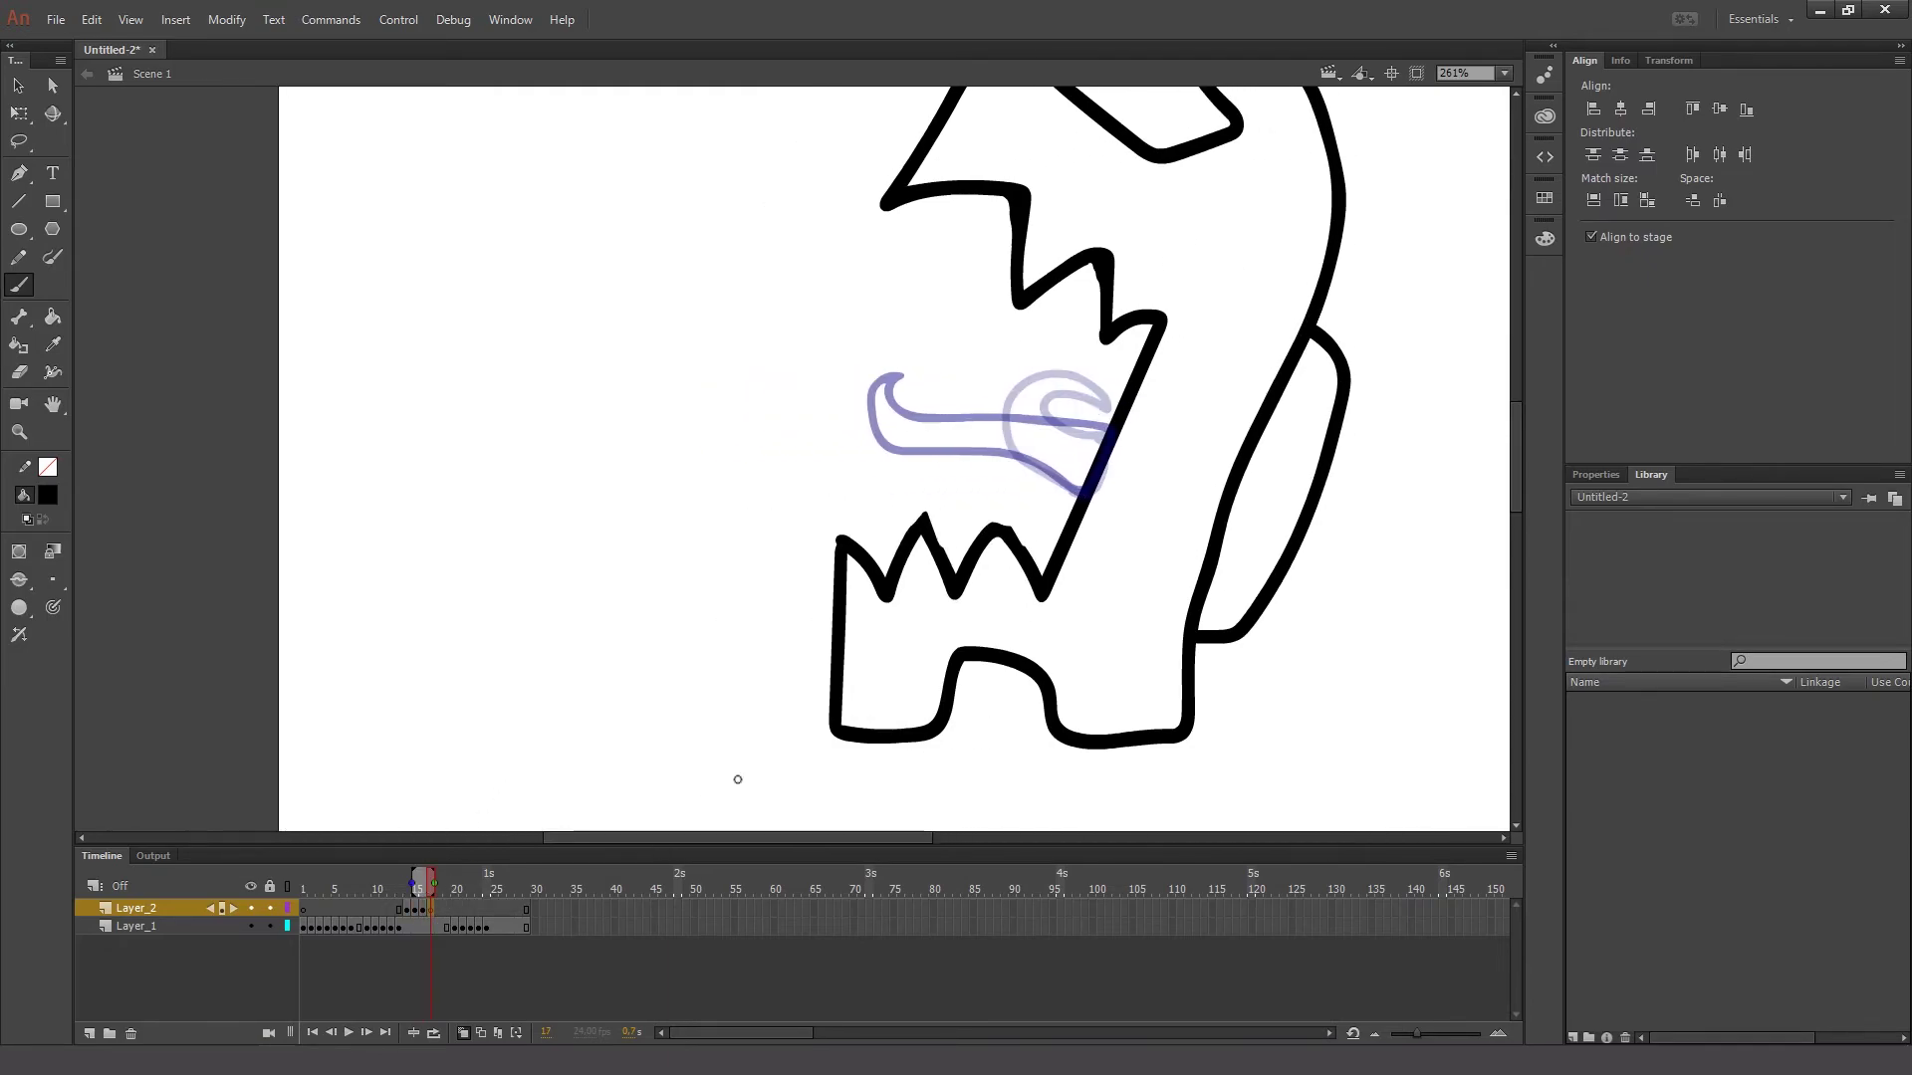
{"action": "mouse_move", "coordinate": [1083, 493]}
{"action": "left_mouse_down"}
{"action": "mouse_move", "coordinate": [911, 448]}
{"action": "mouse_move", "coordinate": [276, 432]}
{"action": "mouse_move", "coordinate": [1111, 423]}
{"action": "left_mouse_up"}
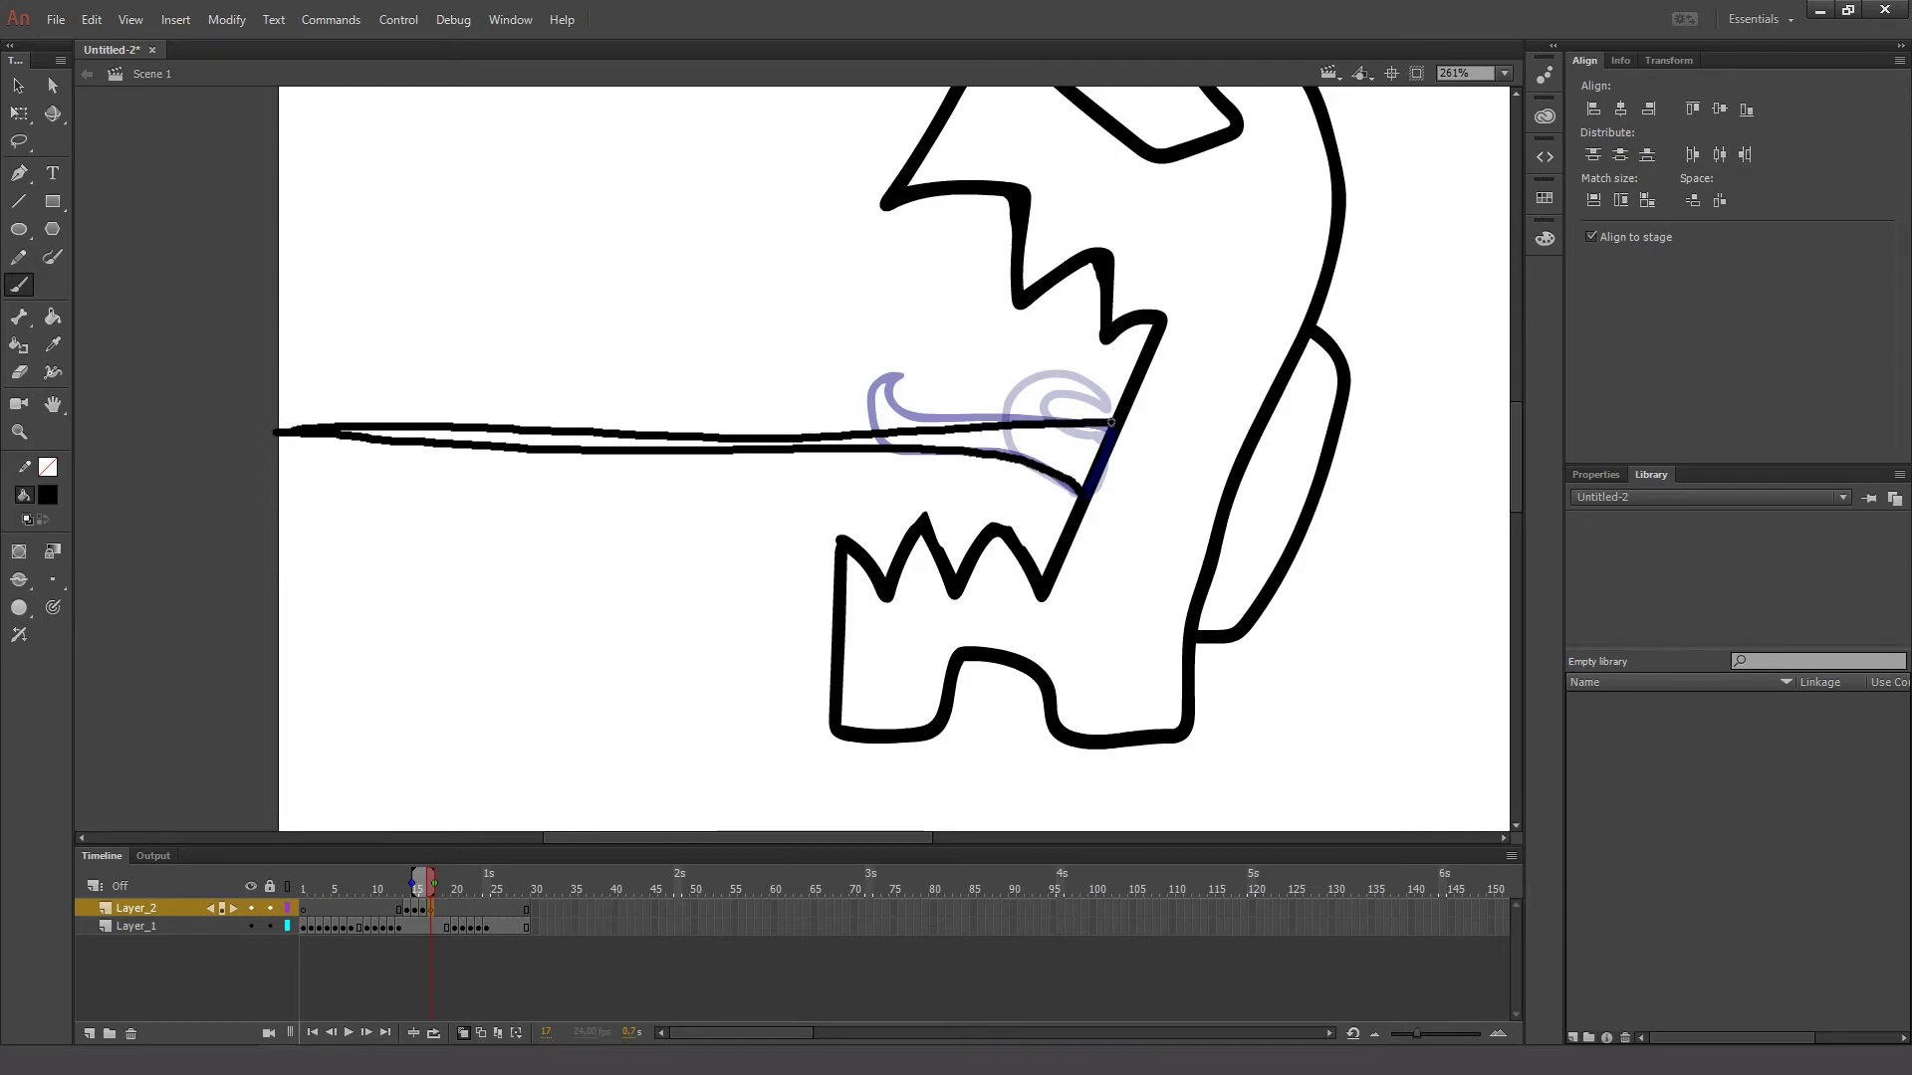
{"action": "left_click_drag", "start_coordinate": [1084, 490], "coordinate": [1084, 492]}
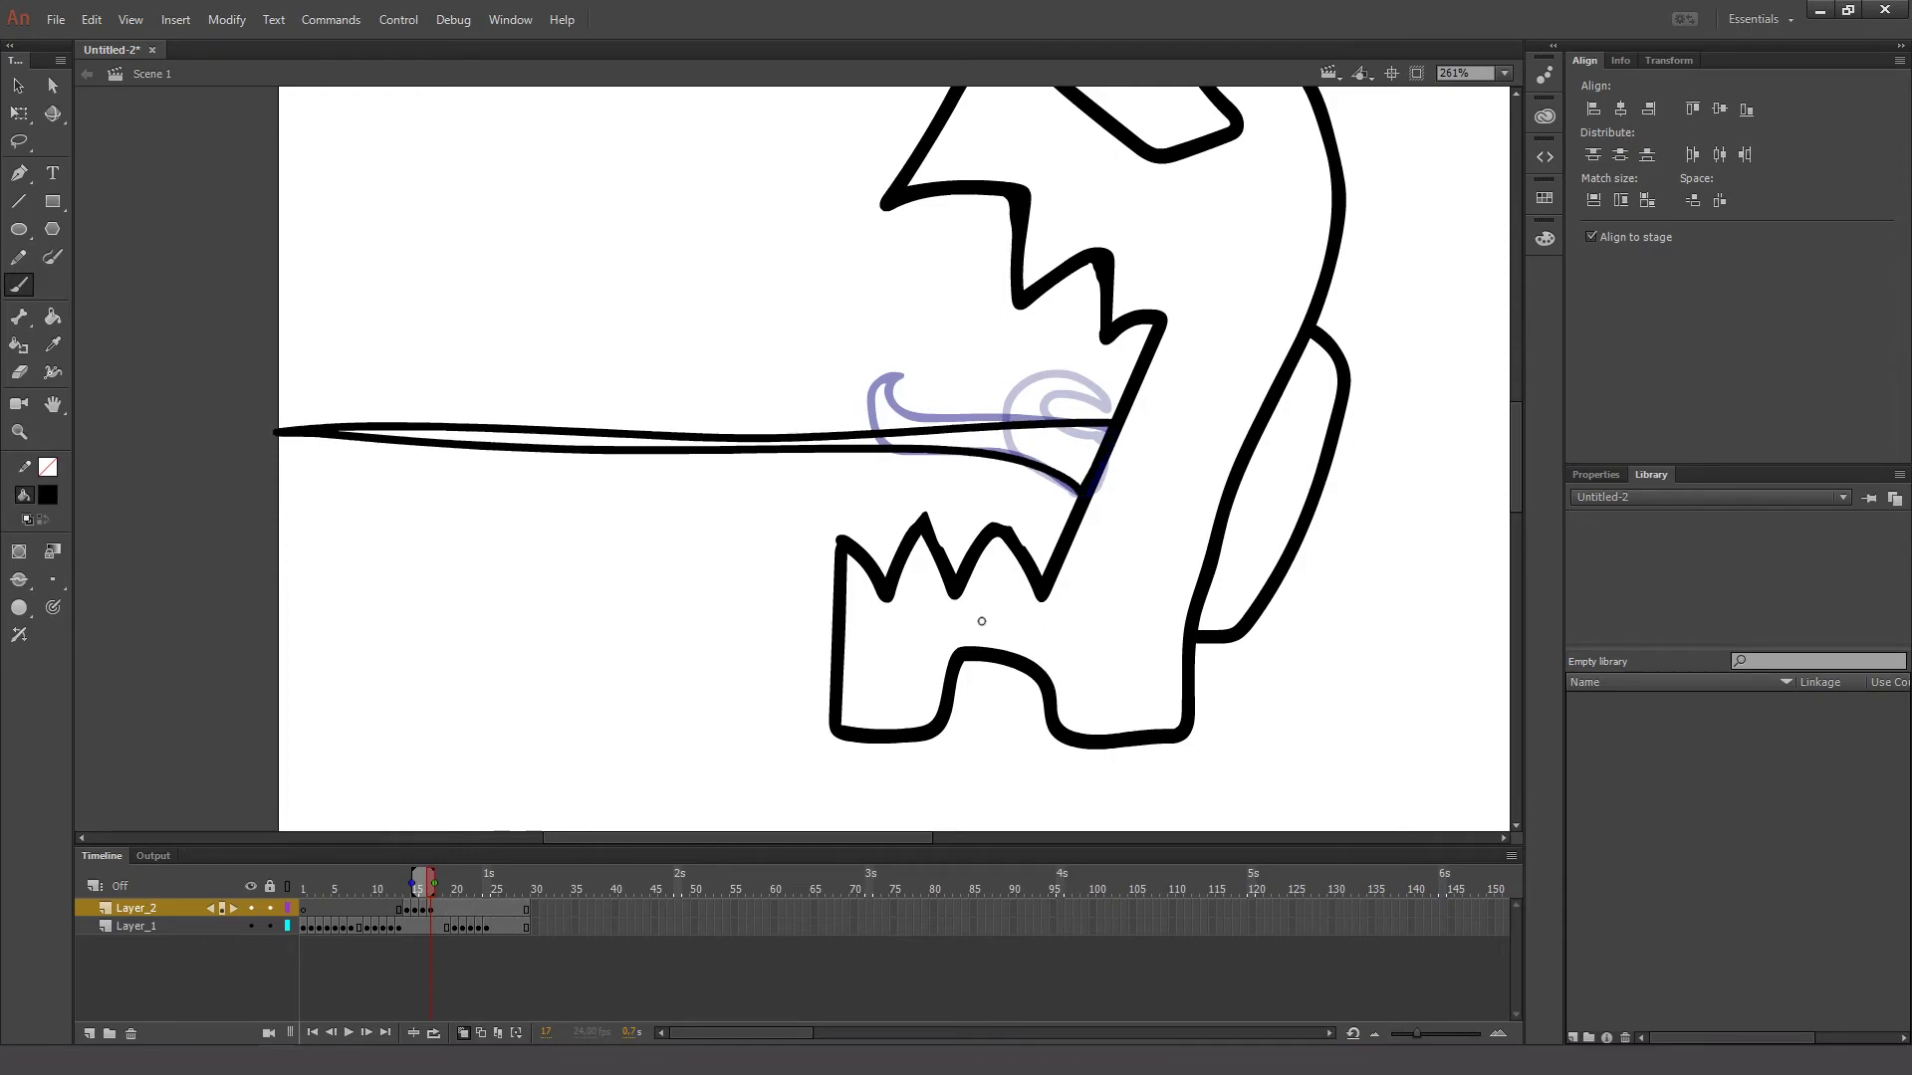
- Paint a shorter straight tongue in frame 18 and a retracting tongue with its tip curled down in frame 19
{"action": "key", "text": "F7"}
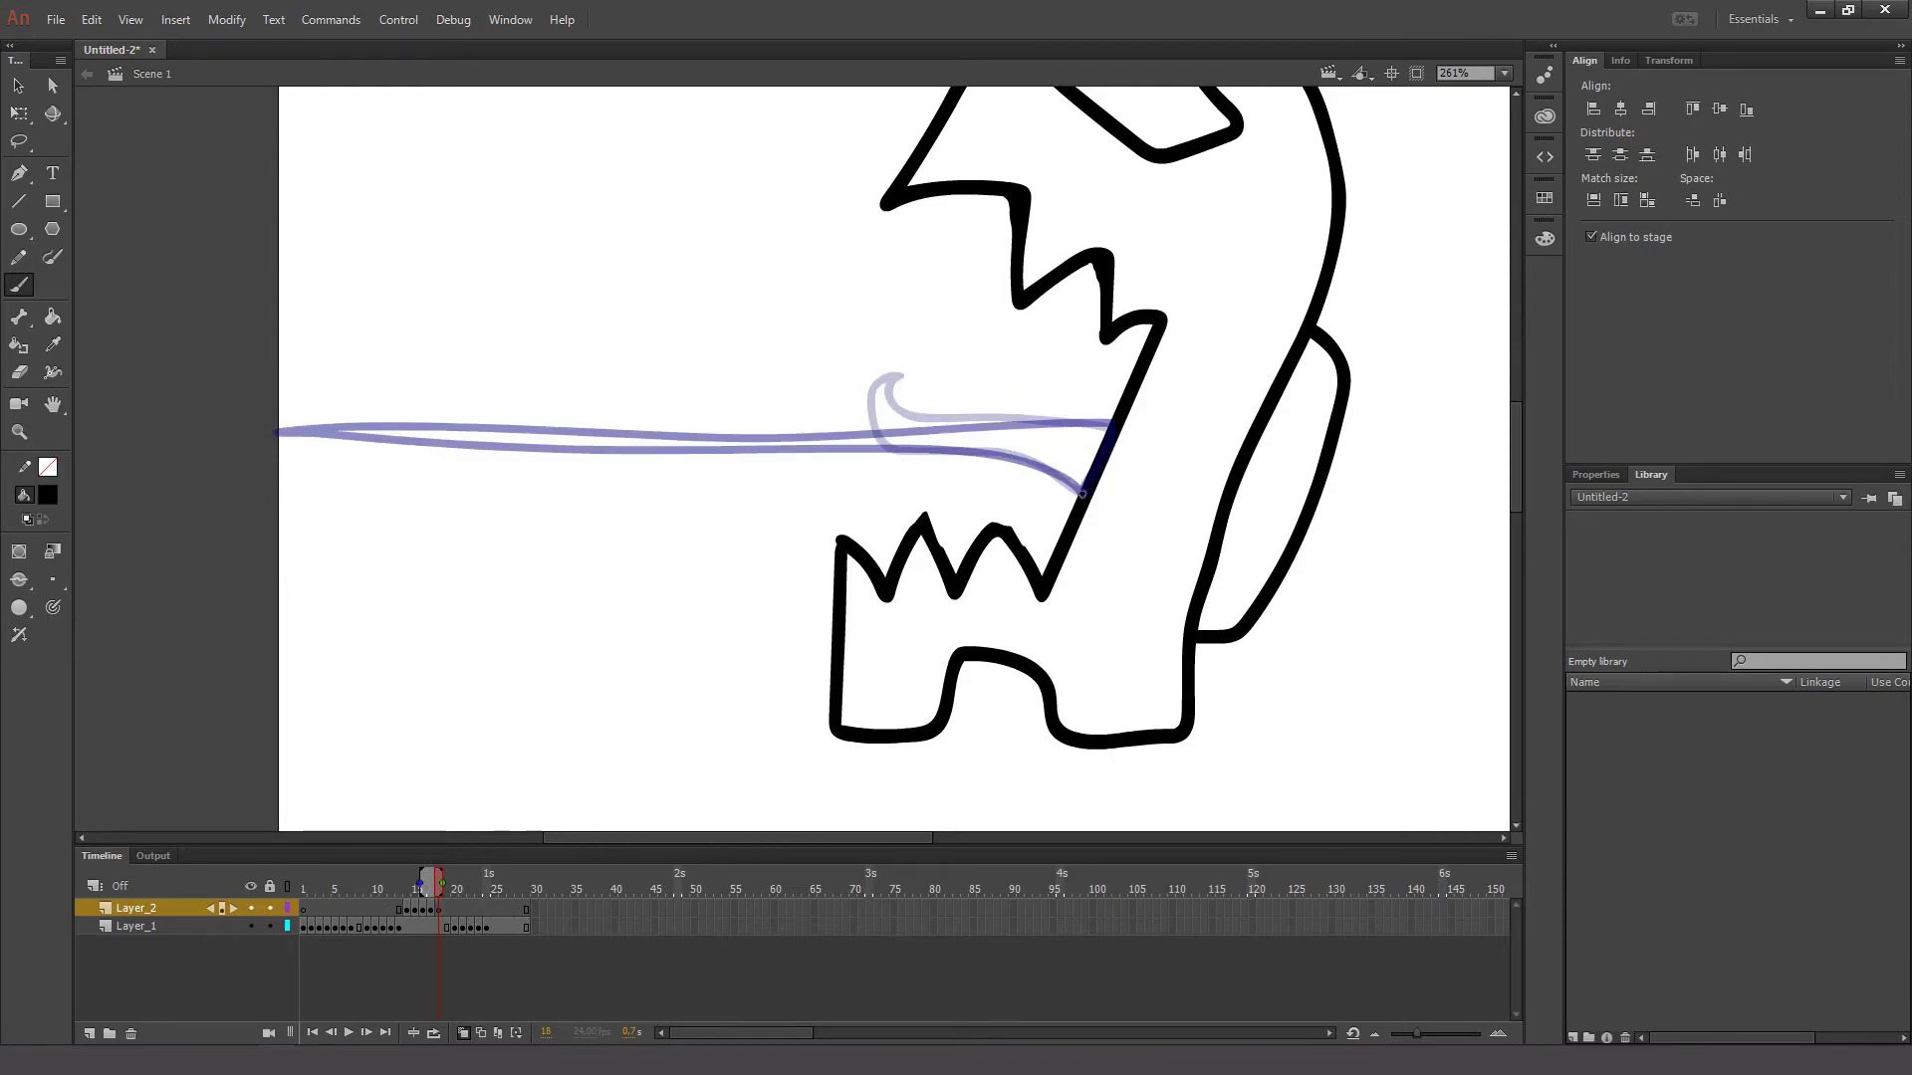
{"action": "mouse_move", "coordinate": [1081, 488]}
{"action": "left_mouse_down"}
{"action": "mouse_move", "coordinate": [1004, 446]}
{"action": "mouse_move", "coordinate": [869, 438]}
{"action": "left_mouse_up"}
{"action": "key", "text": "ctrl+z"}
{"action": "mouse_move", "coordinate": [1054, 468]}
{"action": "left_mouse_down"}
{"action": "mouse_move", "coordinate": [499, 436]}
{"action": "mouse_move", "coordinate": [1111, 428]}
{"action": "mouse_move", "coordinate": [1065, 486]}
{"action": "mouse_move", "coordinate": [1082, 490]}
{"action": "mouse_move", "coordinate": [877, 406]}
{"action": "mouse_move", "coordinate": [881, 369]}
{"action": "mouse_move", "coordinate": [923, 355]}
{"action": "left_mouse_up"}
{"action": "key", "text": "."}
{"action": "key", "text": "ctrl+z"}
{"action": "mouse_move", "coordinate": [1083, 498]}
{"action": "left_mouse_down"}
{"action": "mouse_move", "coordinate": [902, 427]}
{"action": "mouse_move", "coordinate": [899, 463]}
{"action": "mouse_move", "coordinate": [866, 426]}
{"action": "mouse_move", "coordinate": [887, 394]}
{"action": "mouse_move", "coordinate": [929, 392]}
{"action": "mouse_move", "coordinate": [1086, 429]}
{"action": "left_mouse_up"}
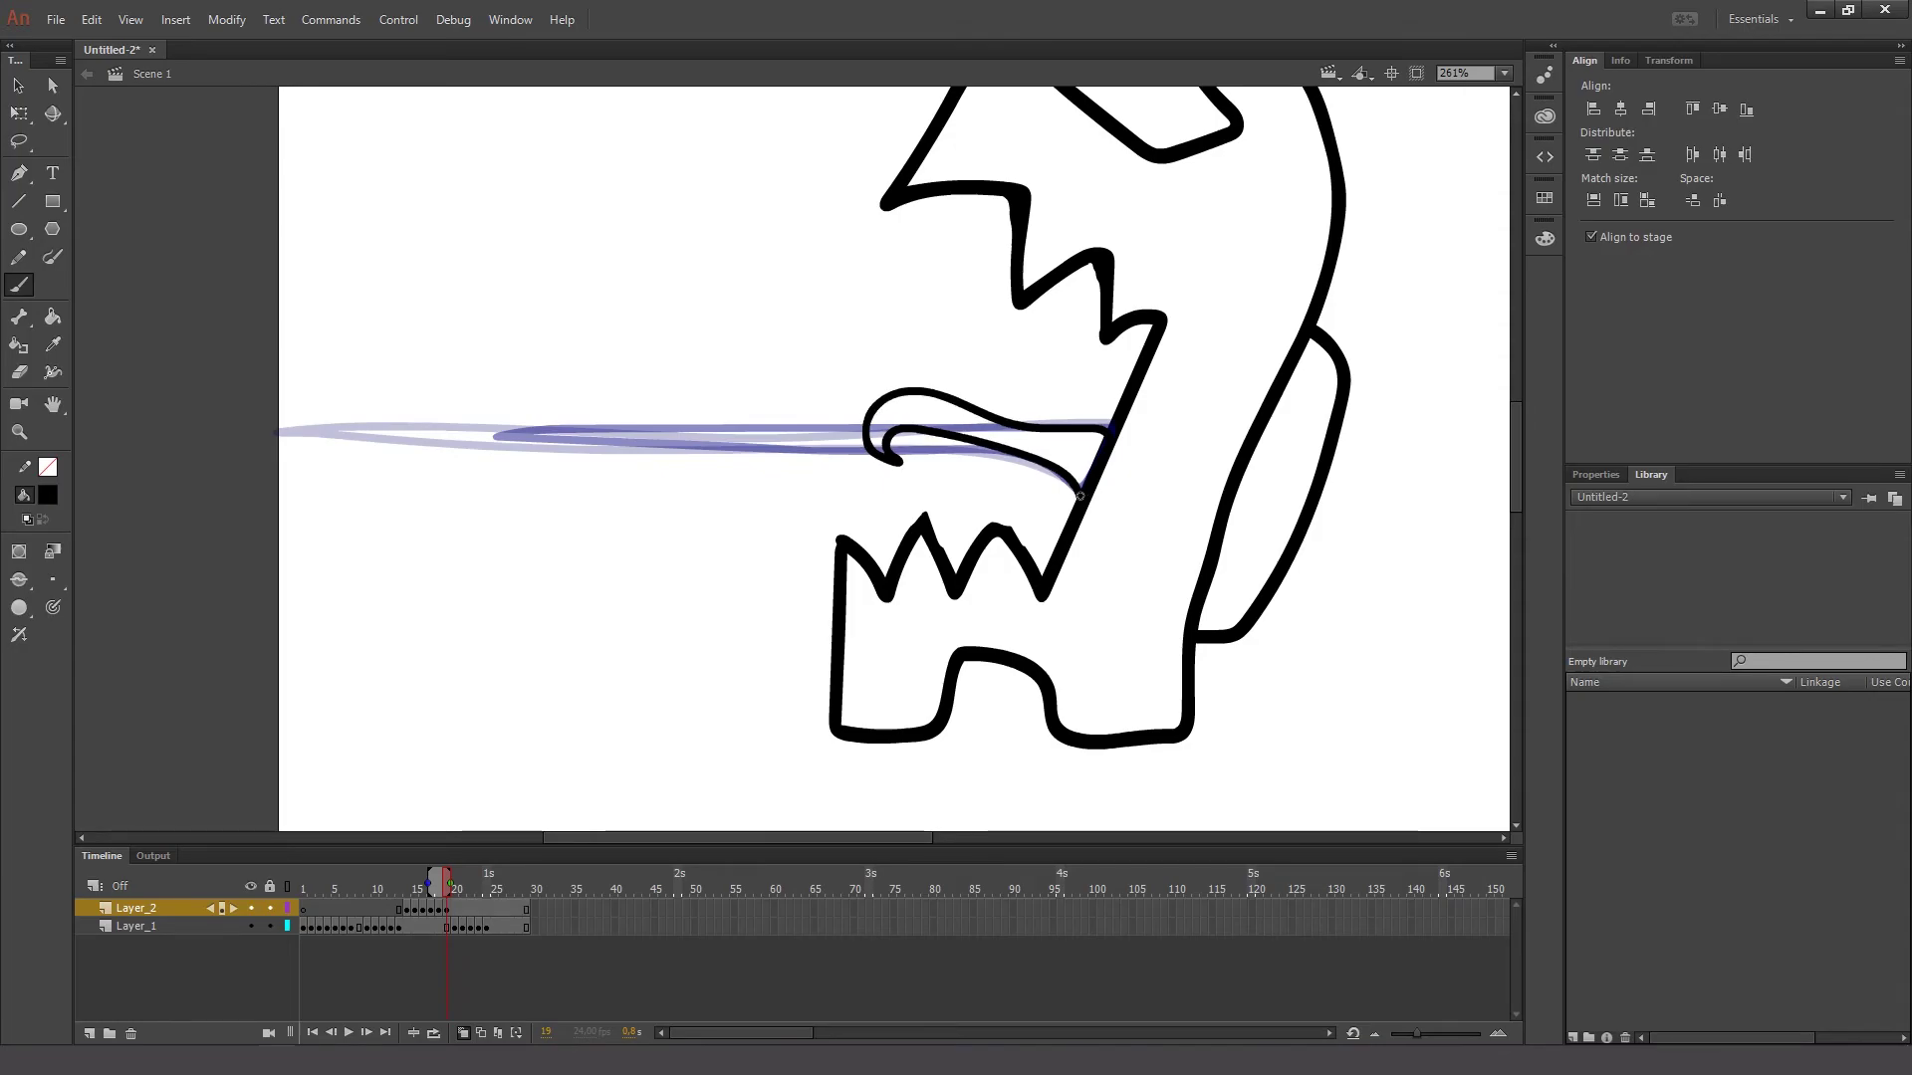
- Paint a small tongue stub inside the mouth in frame 20, leave frame 21 without a tongue, and play the animation
{"action": "key", "text": "."}
{"action": "mouse_move", "coordinate": [1099, 444]}
{"action": "left_mouse_down"}
{"action": "mouse_move", "coordinate": [1078, 440]}
{"action": "mouse_move", "coordinate": [1048, 490]}
{"action": "mouse_move", "coordinate": [1078, 510]}
{"action": "left_mouse_up"}
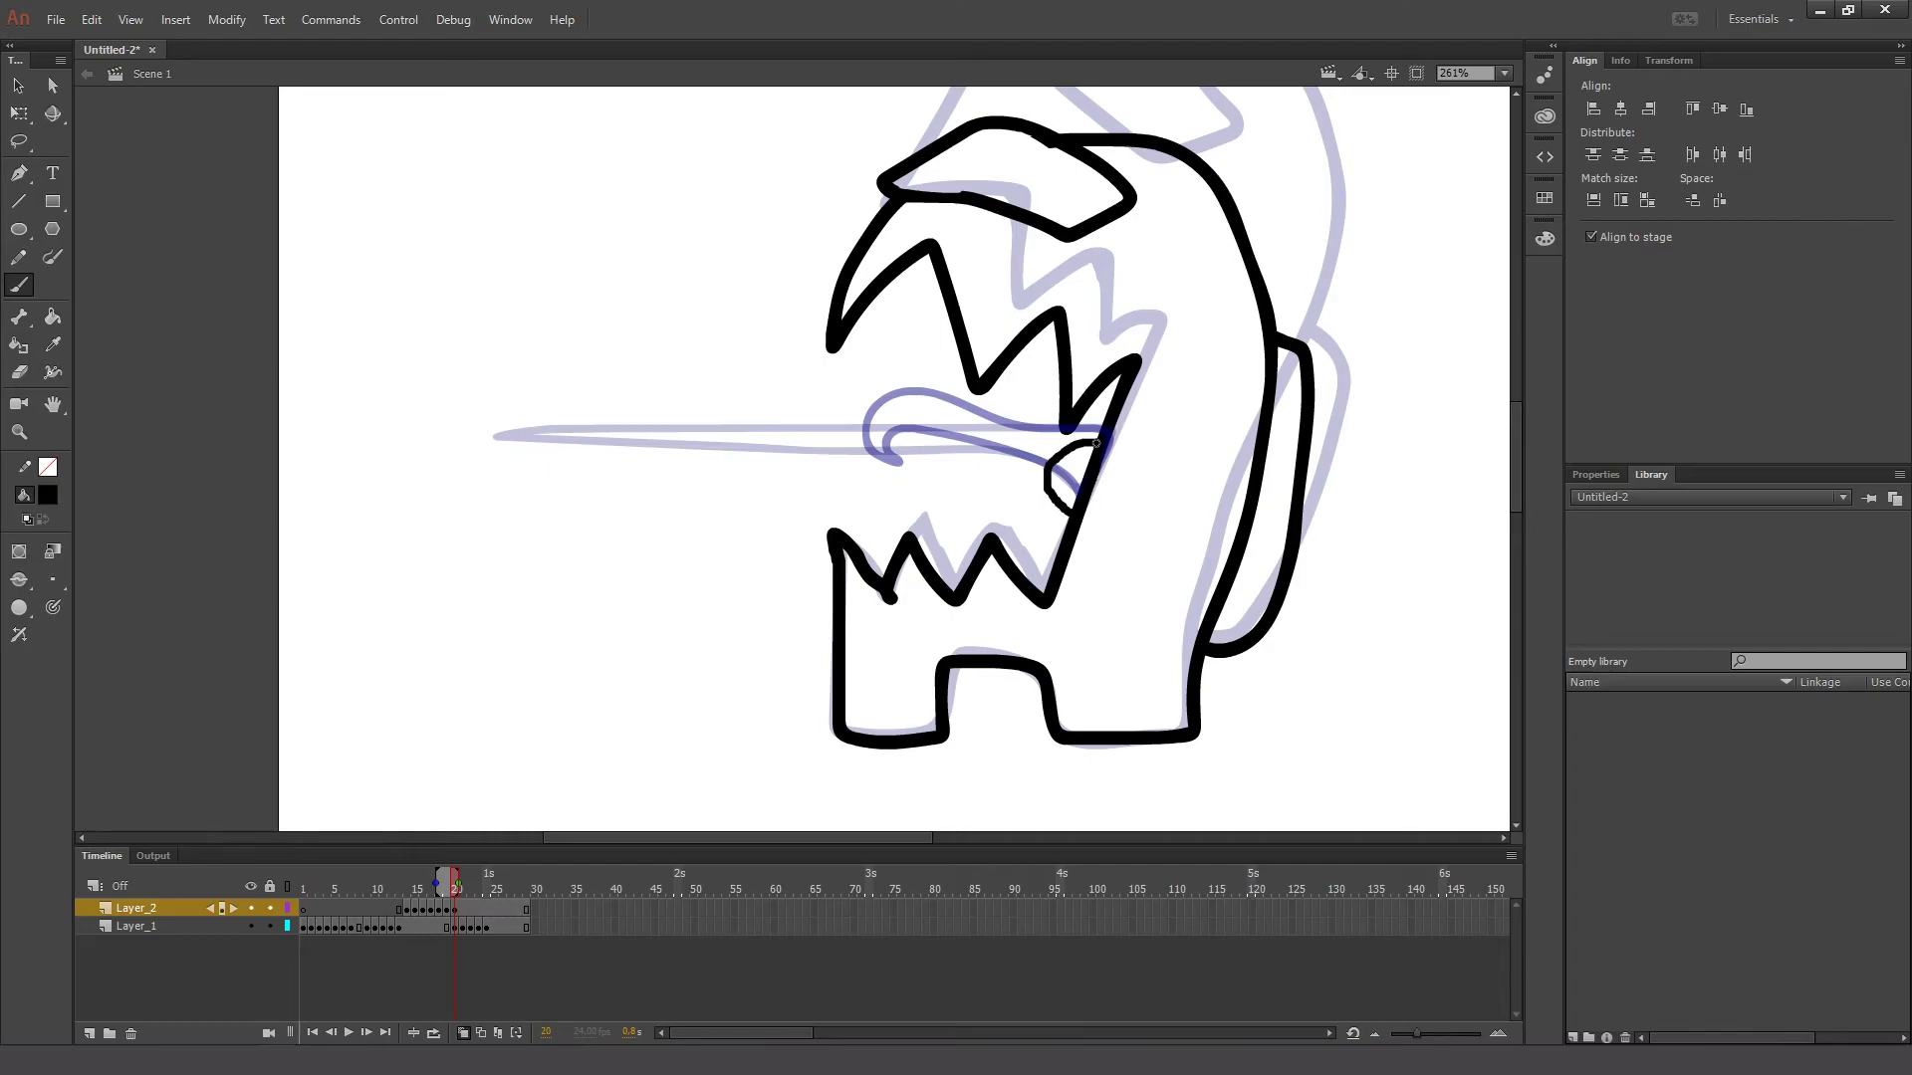
{"action": "key", "text": "."}
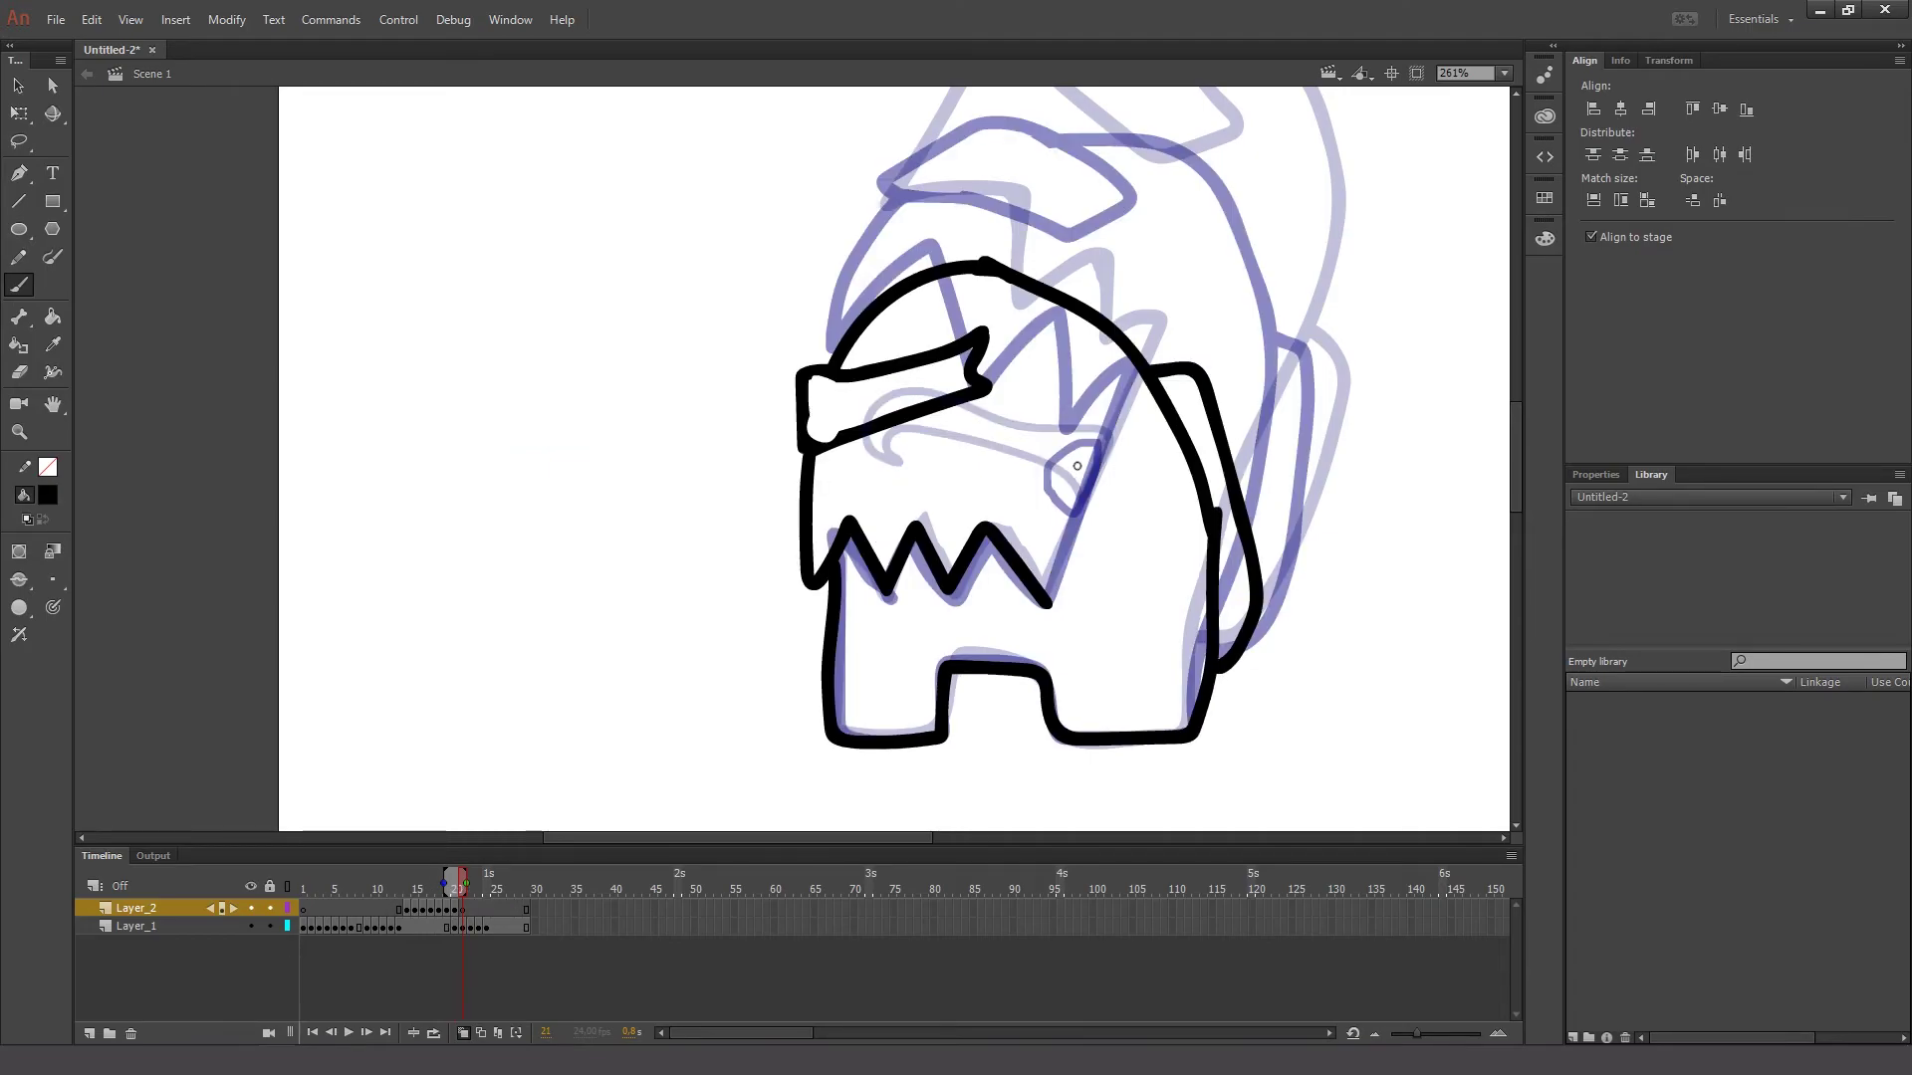
{"action": "key", "text": "Return"}
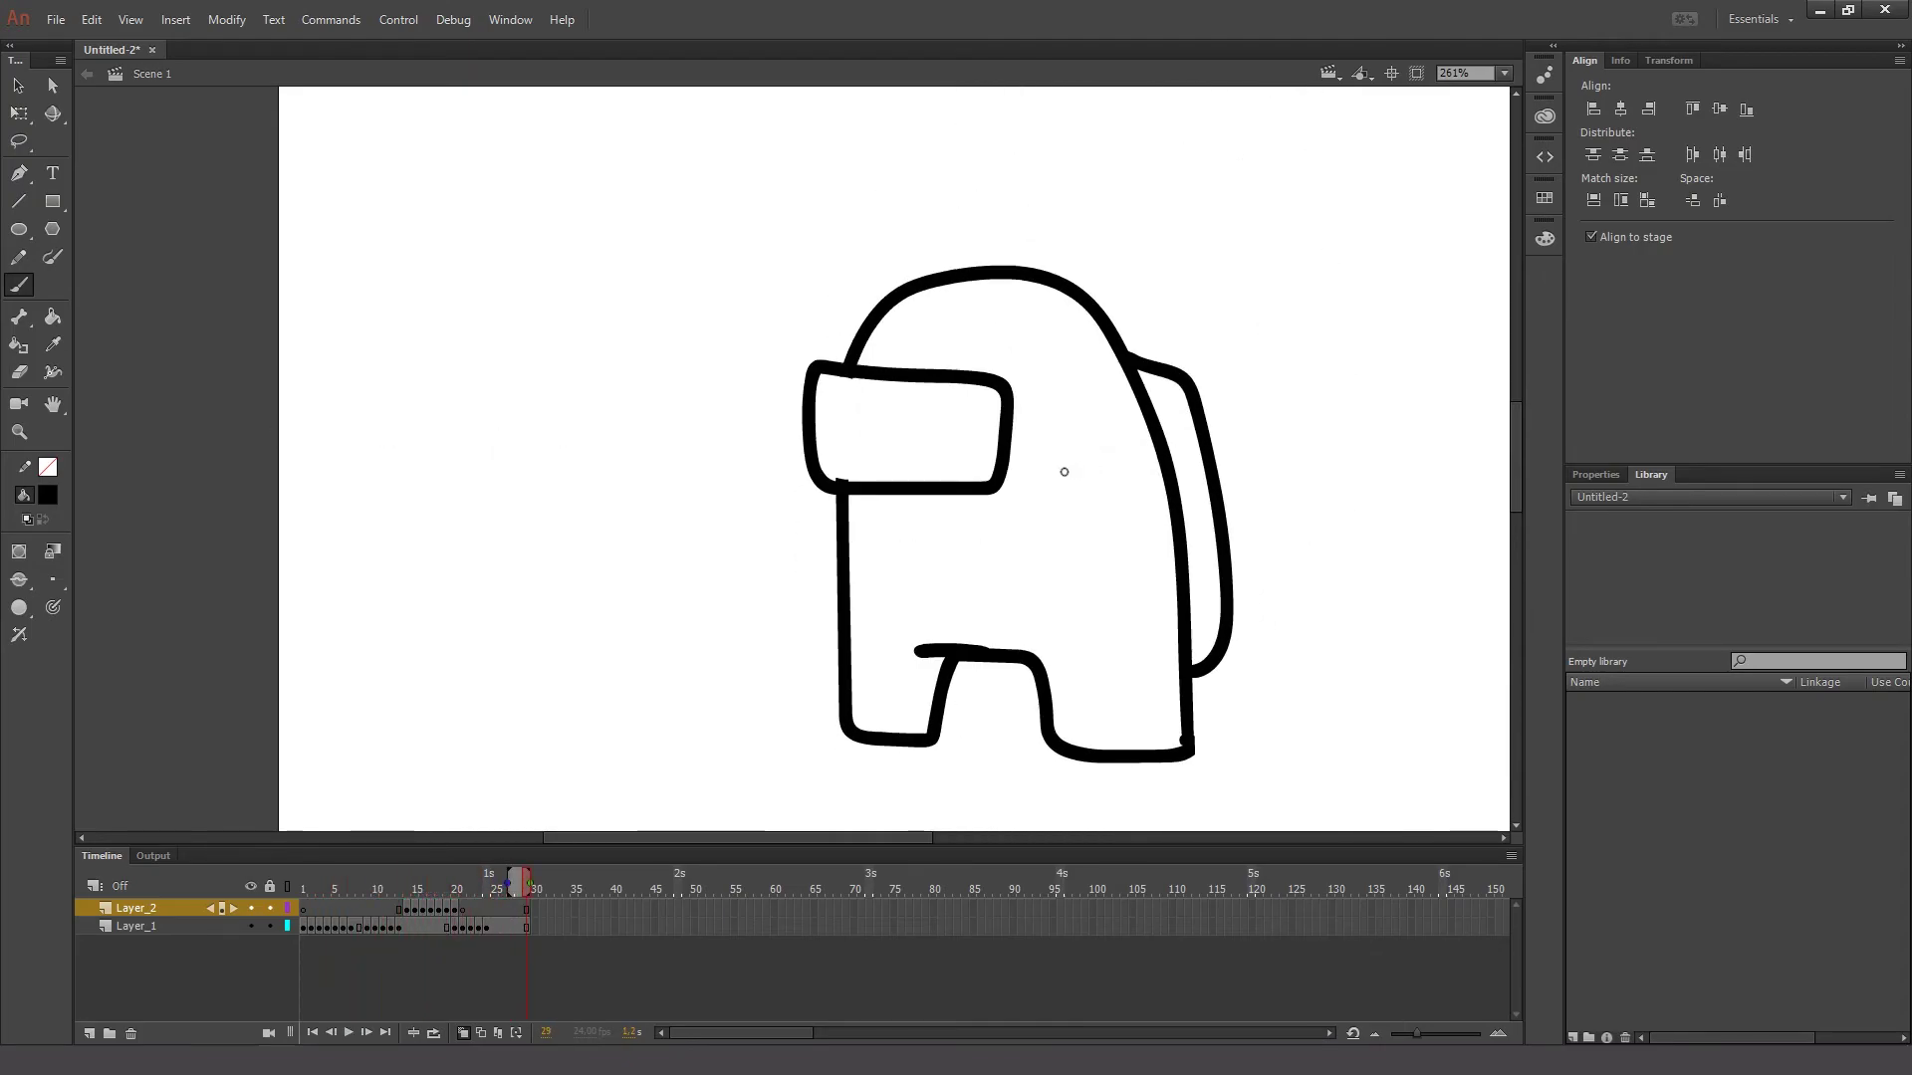
- Return to frame 1 and fill the character's body and backpack with red using the Paint Bucket
{"action": "mouse_move", "coordinate": [417, 880]}
{"action": "left_mouse_down"}
{"action": "mouse_move", "coordinate": [507, 878]}
{"action": "mouse_move", "coordinate": [245, 906]}
{"action": "left_mouse_up"}
{"action": "key", "text": "z"}
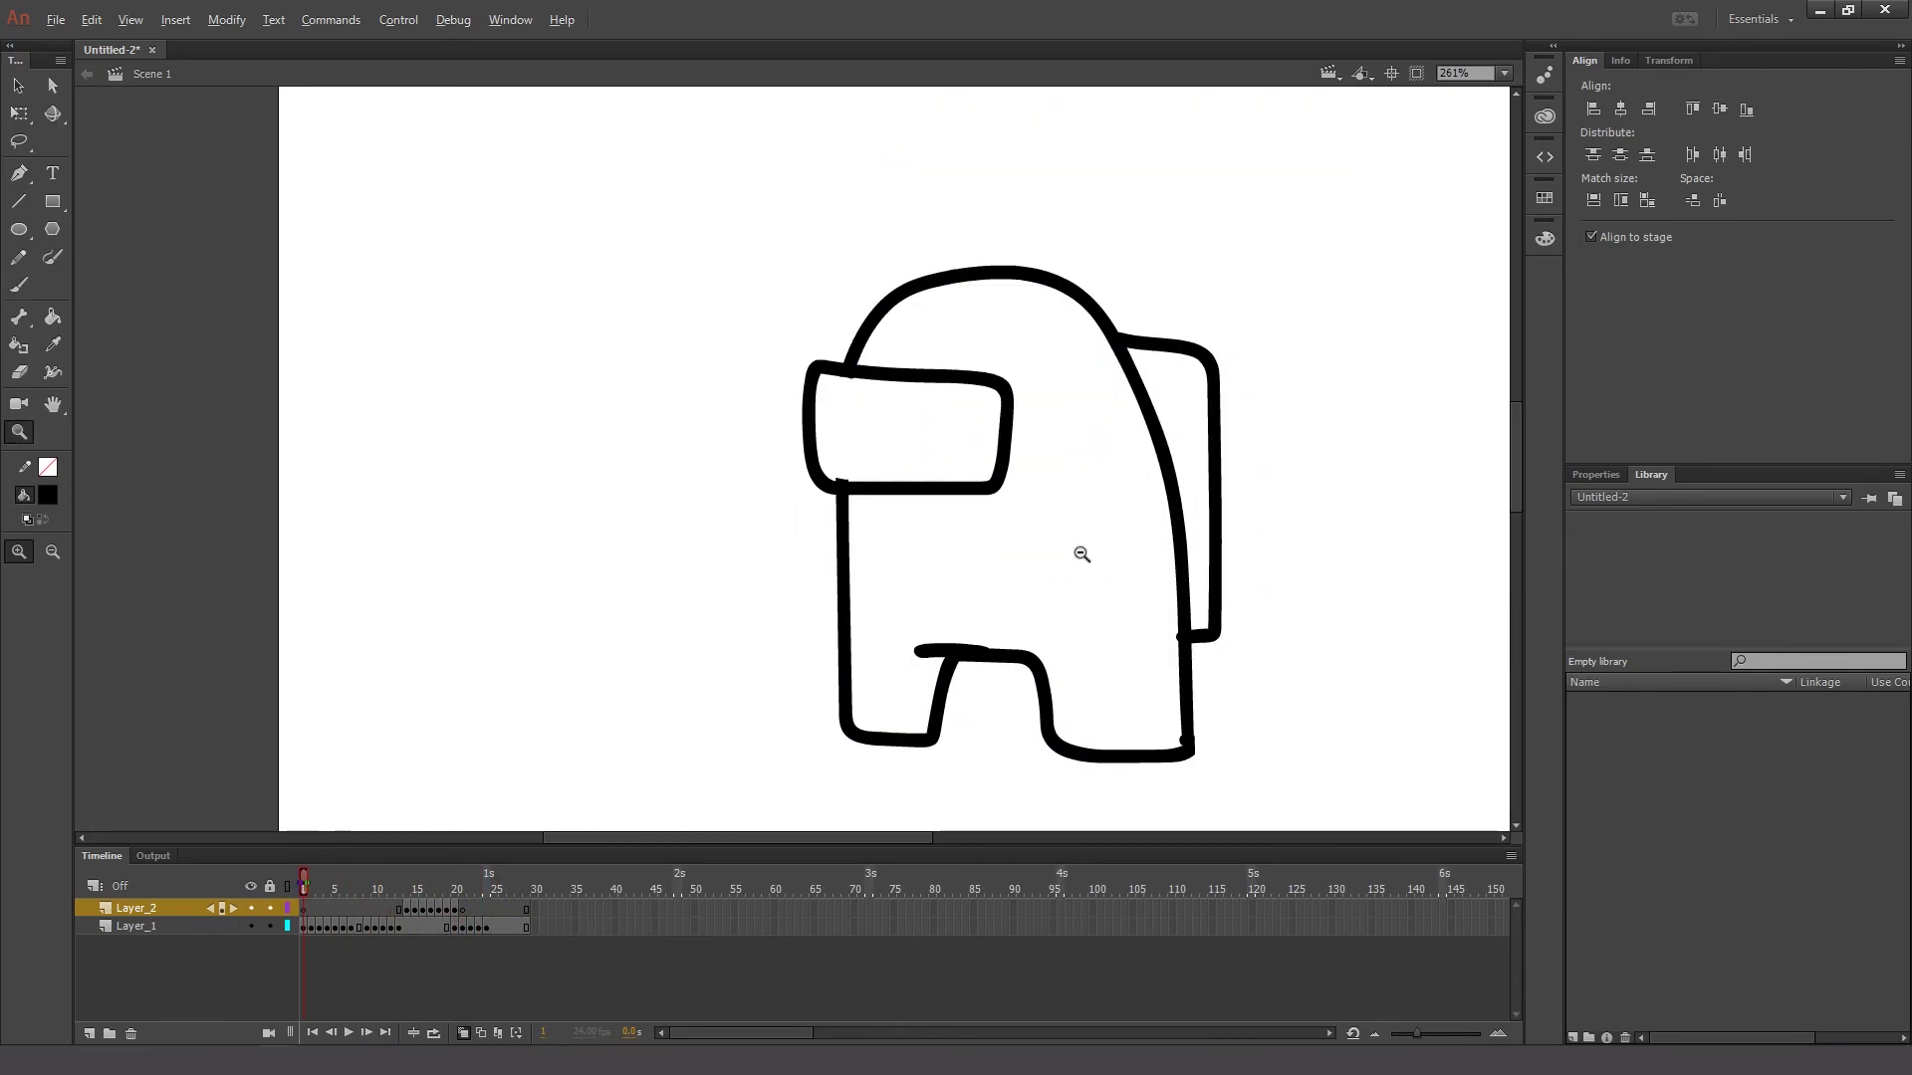
{"action": "left_click", "coordinate": [1080, 546], "text": "alt"}
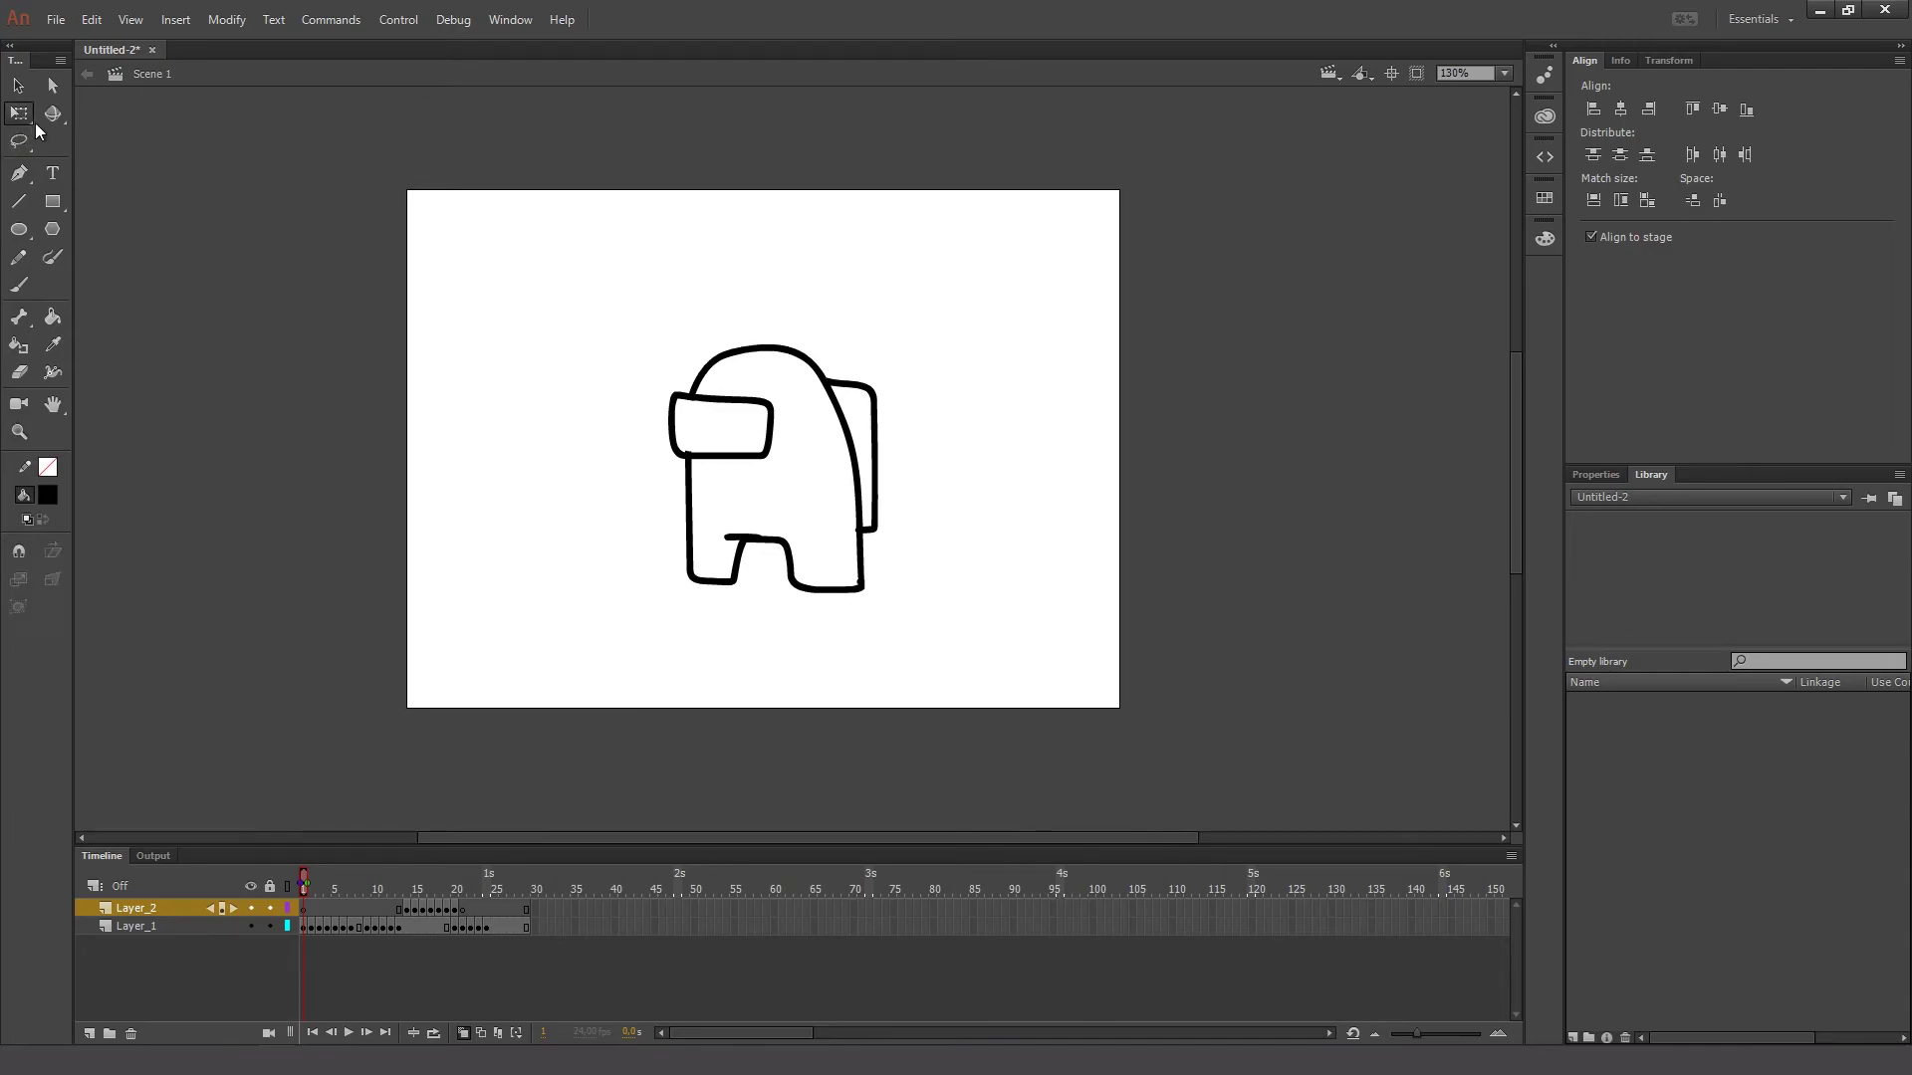
{"action": "left_click_drag", "start_coordinate": [533, 283], "coordinate": [983, 663]}
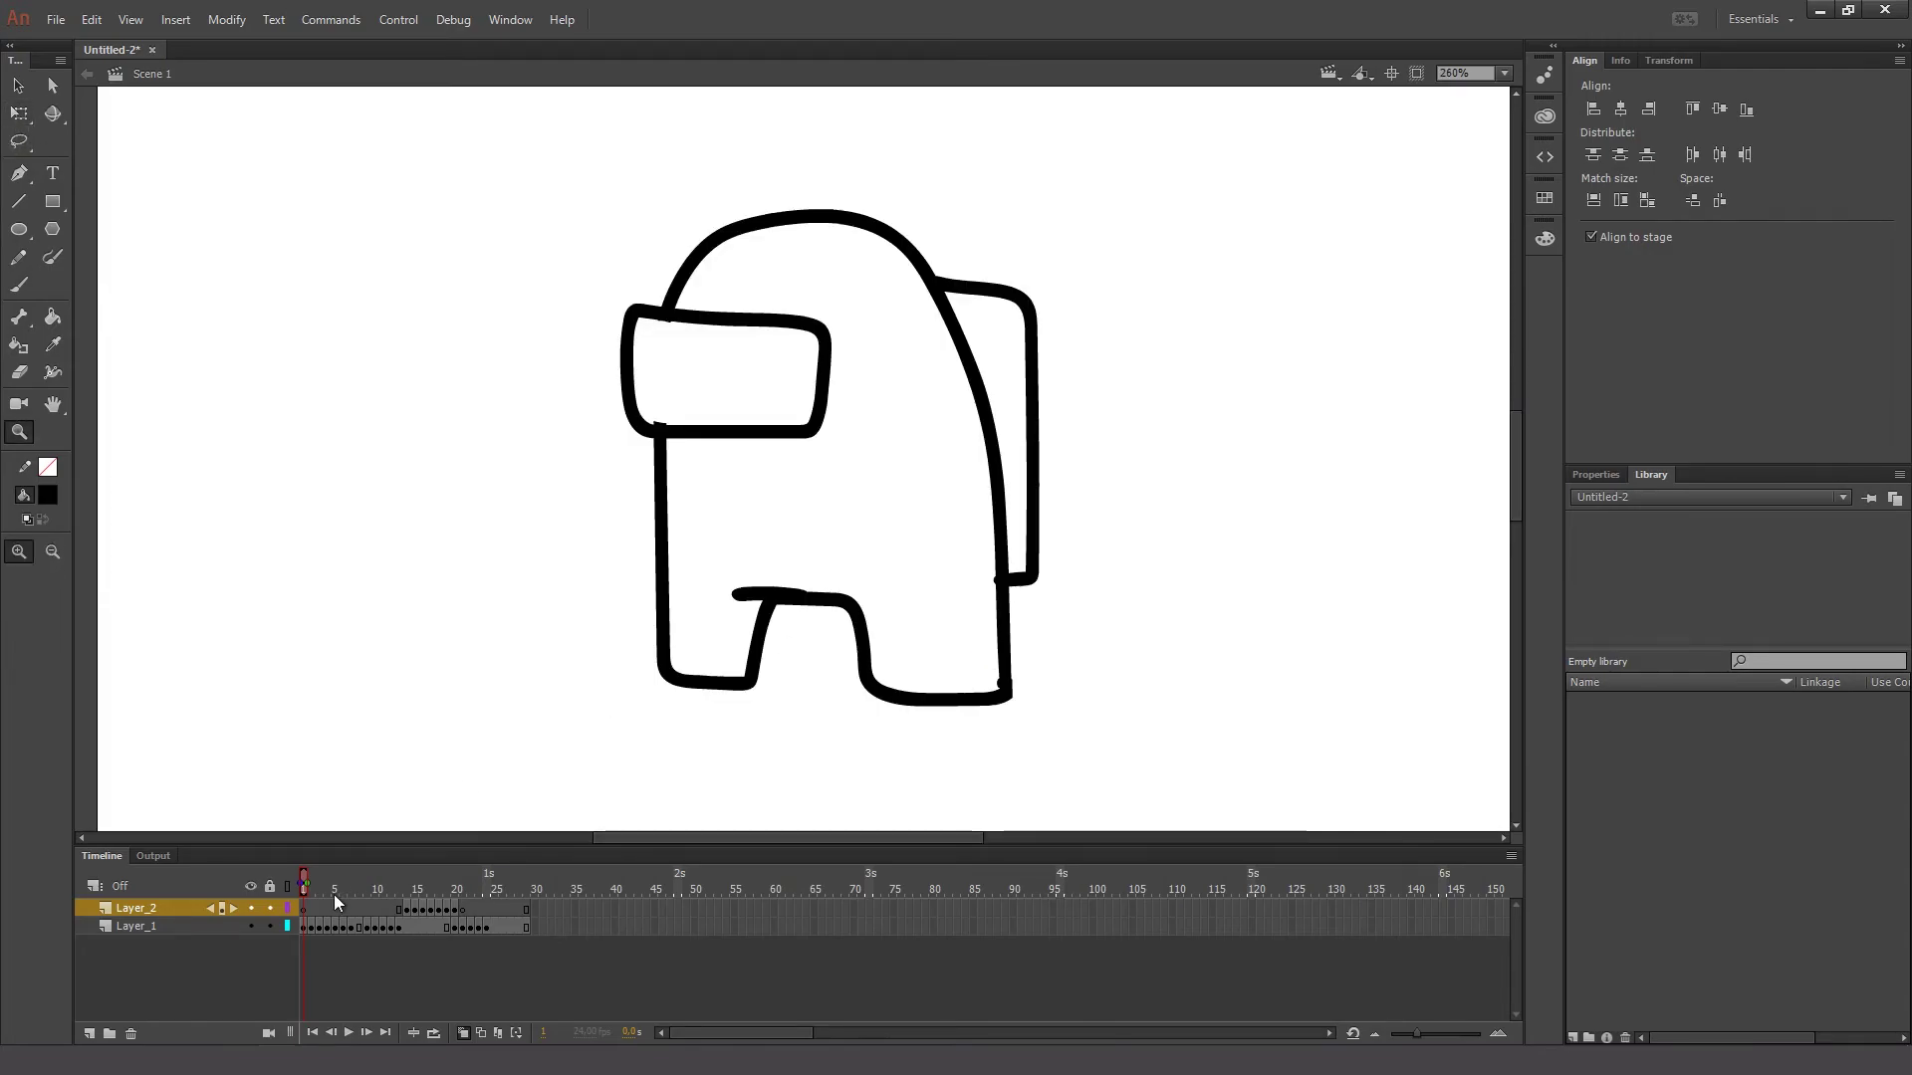
{"action": "left_click", "coordinate": [53, 317]}
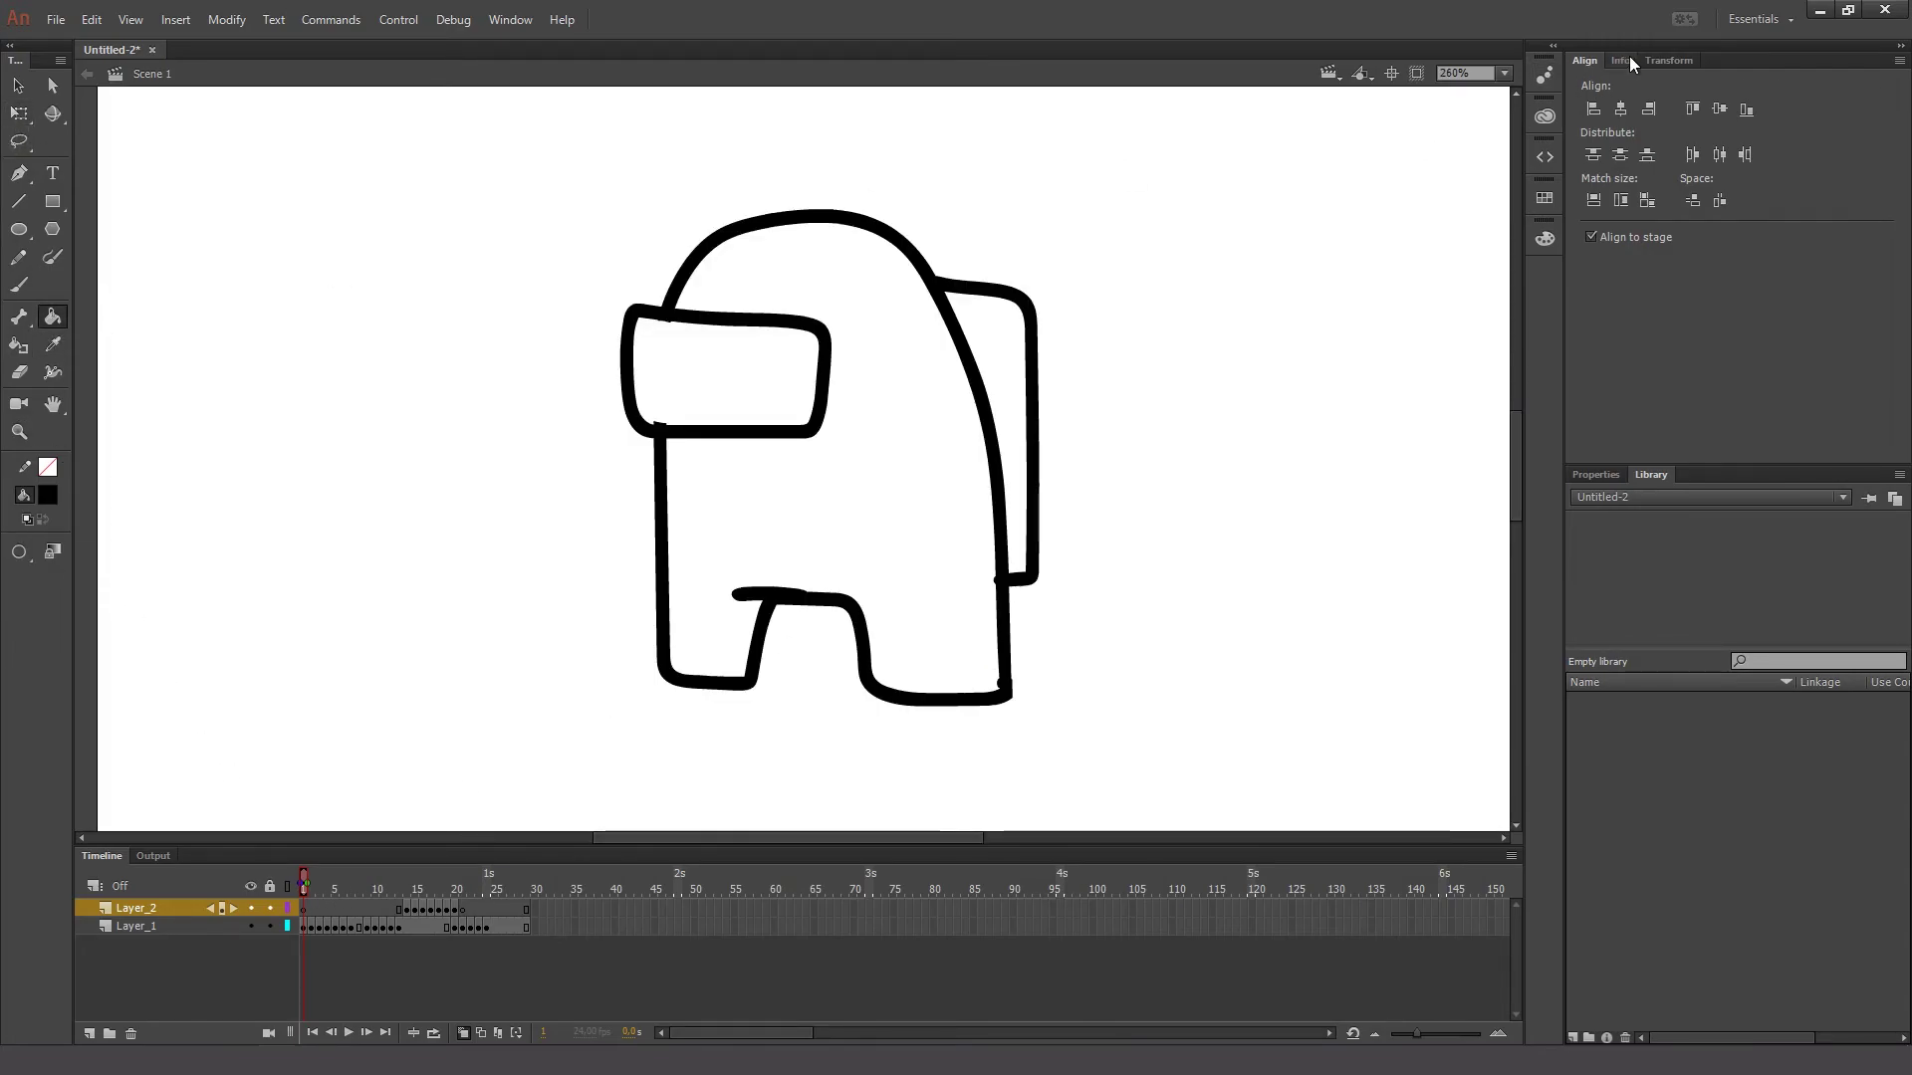
{"action": "left_click", "coordinate": [1549, 201]}
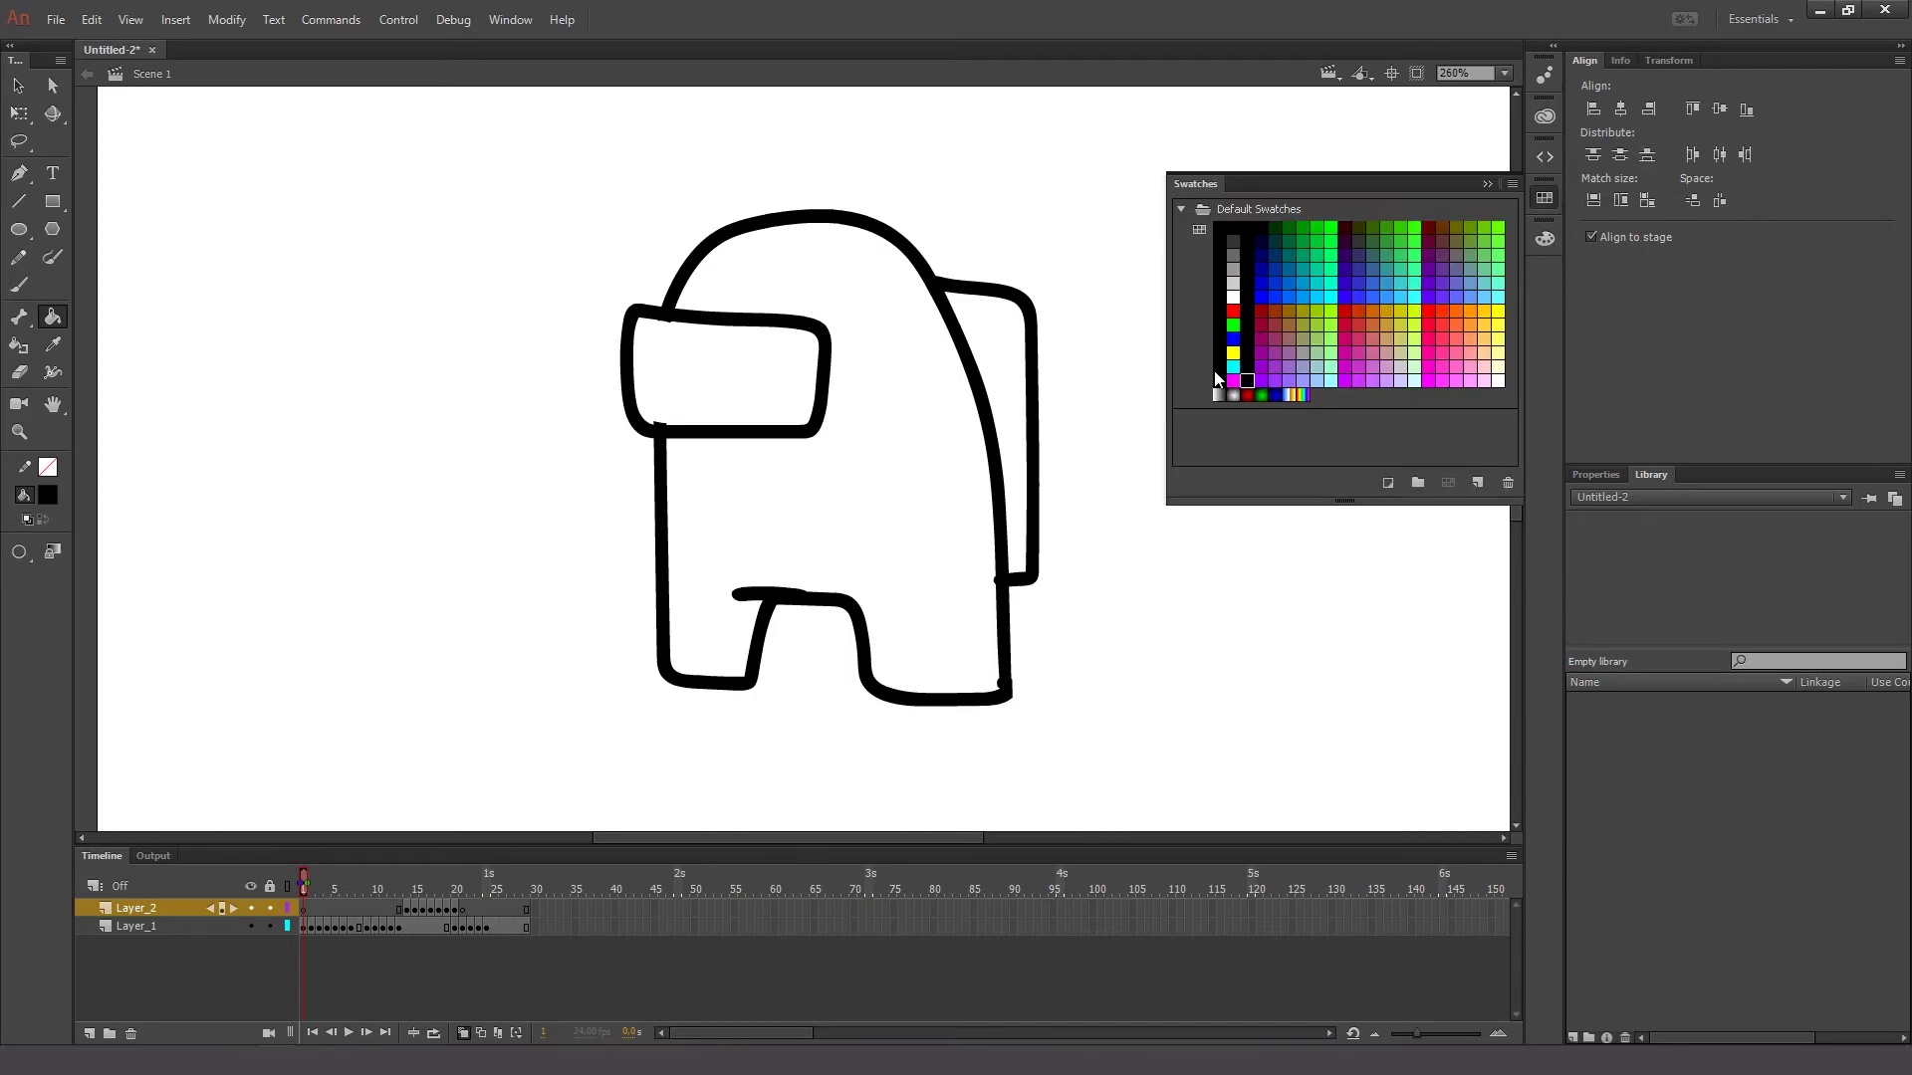
{"action": "left_click", "coordinate": [837, 443]}
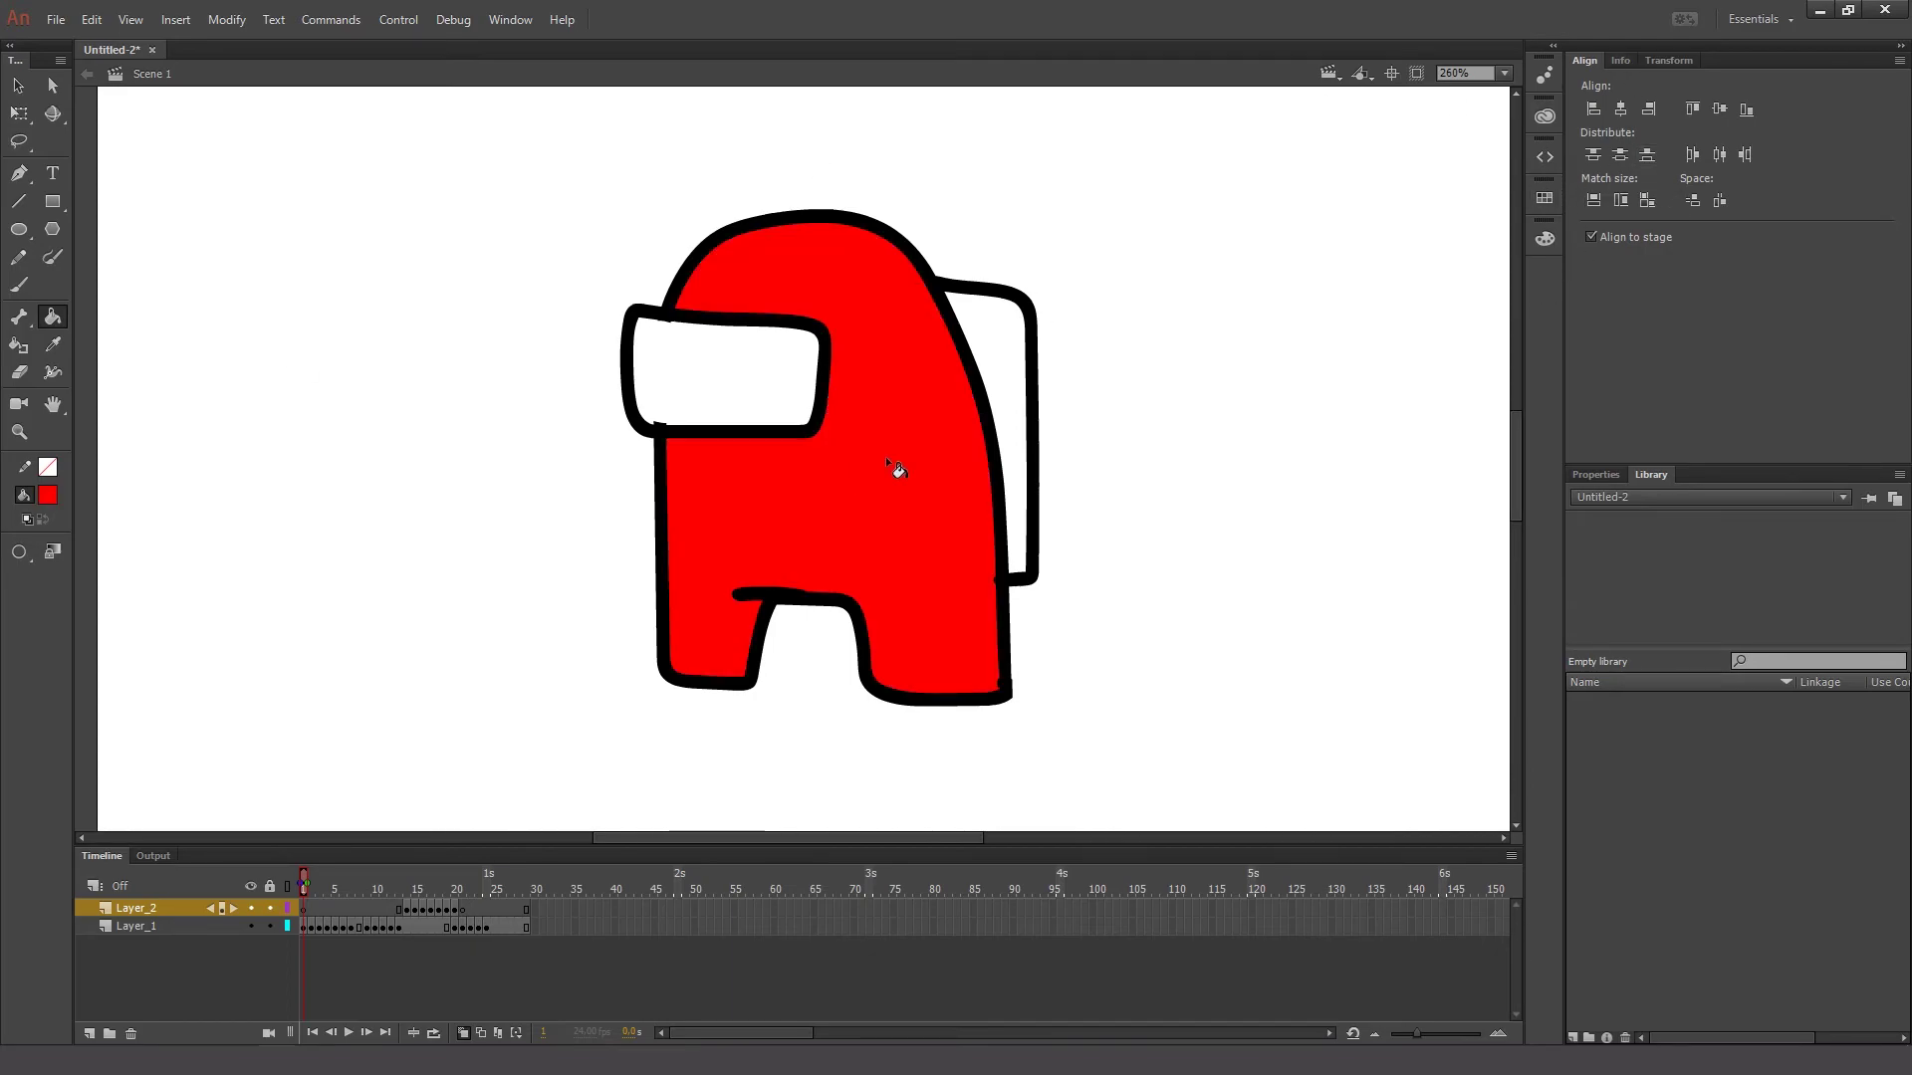
{"action": "left_click", "coordinate": [1004, 343]}
- Fill the character's body and backpack with red in frames 2 through 5
{"action": "key", "text": "."}
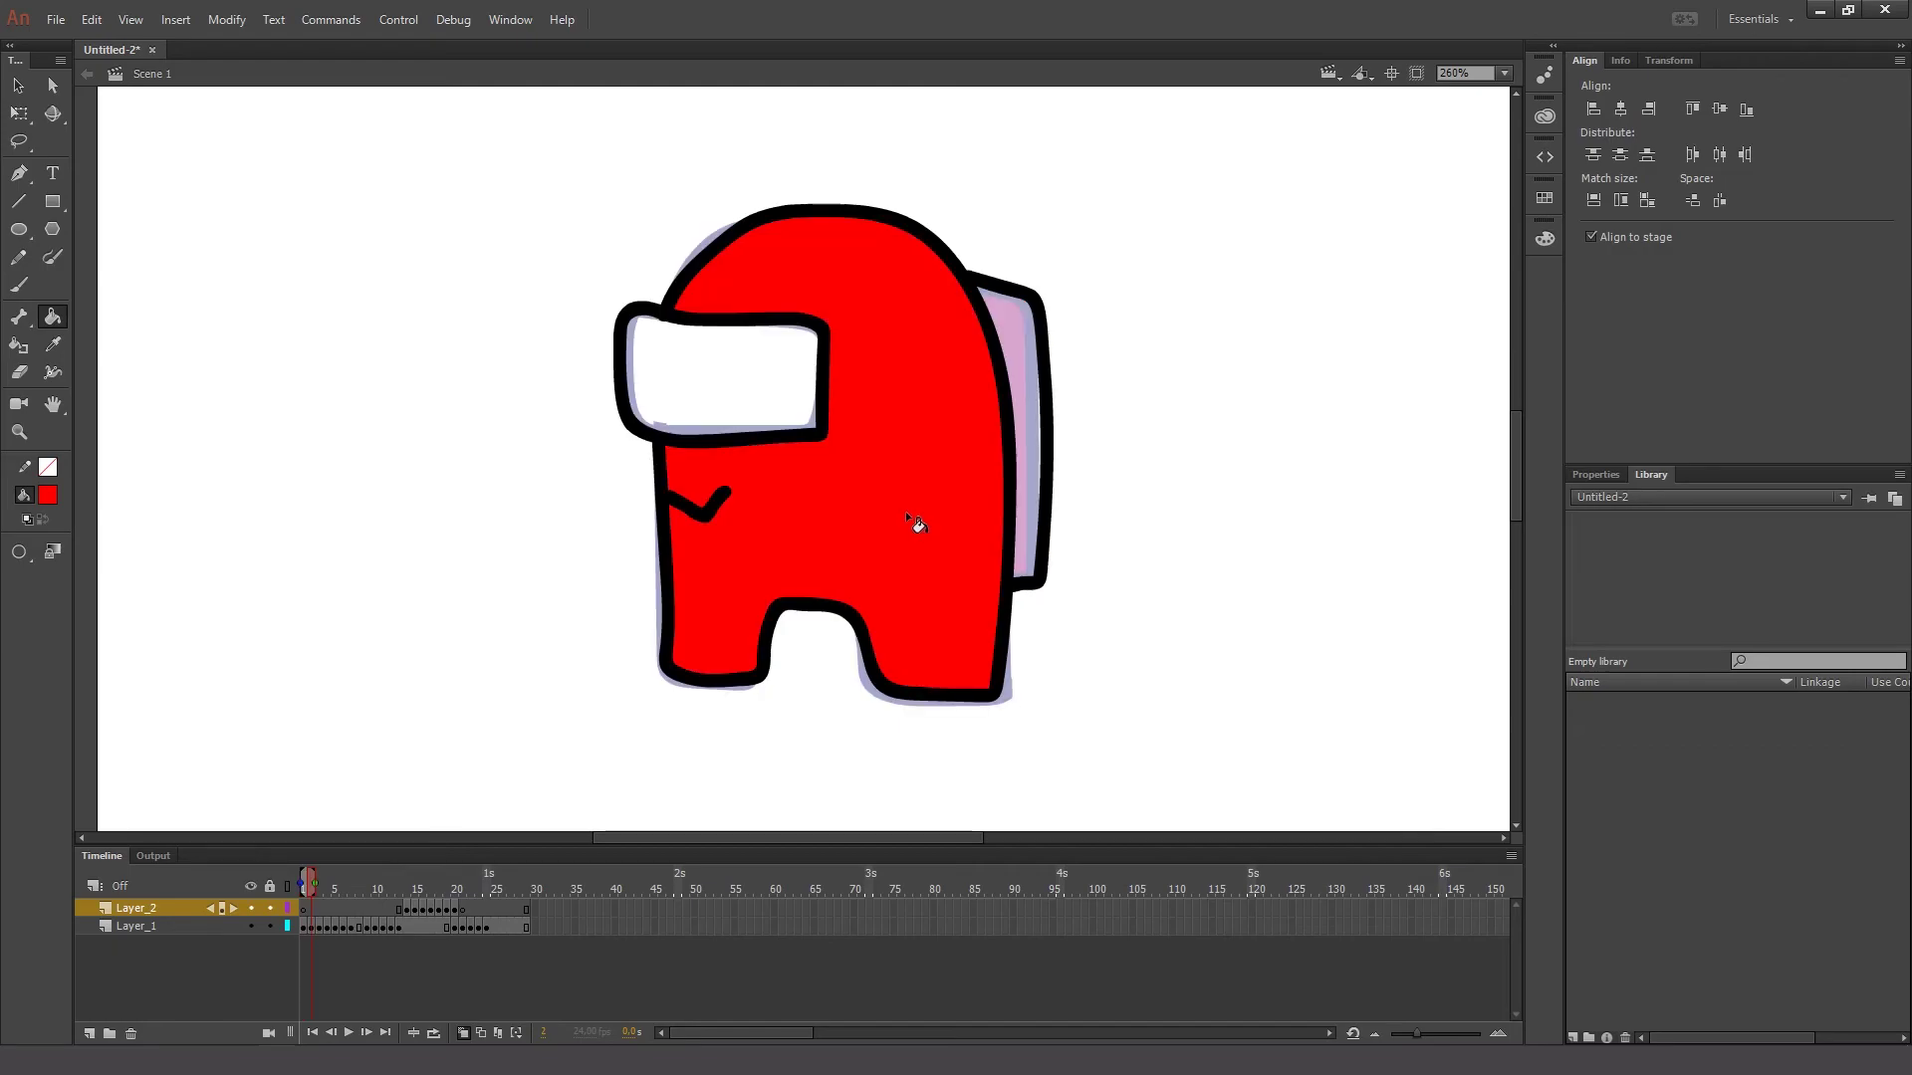
{"action": "key", "text": "."}
{"action": "key", "text": "."}
{"action": "left_click", "coordinate": [836, 488]}
{"action": "left_click", "coordinate": [1024, 350]}
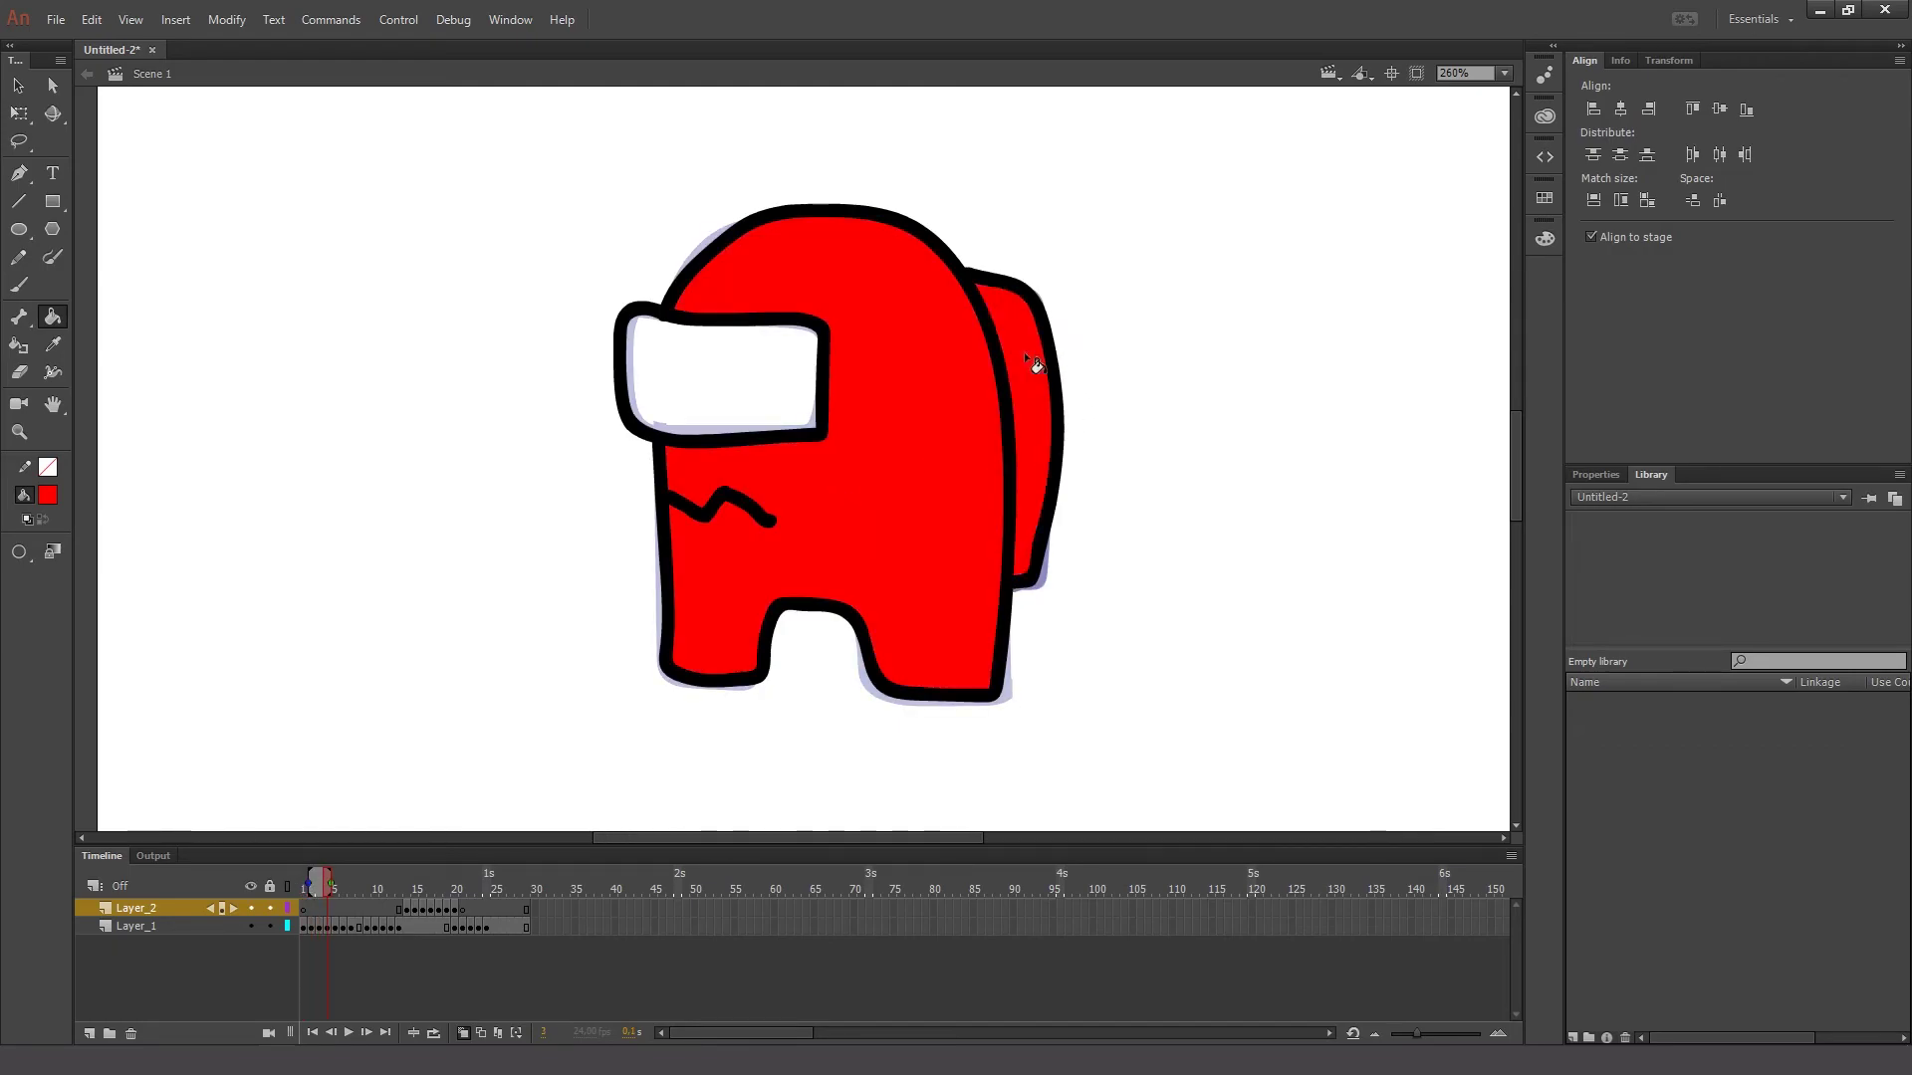
{"action": "key", "text": "."}
{"action": "left_click", "coordinate": [930, 410]}
{"action": "left_click", "coordinate": [1012, 359]}
{"action": "key", "text": "."}
{"action": "left_click", "coordinate": [948, 407]}
{"action": "left_click", "coordinate": [1016, 391]}
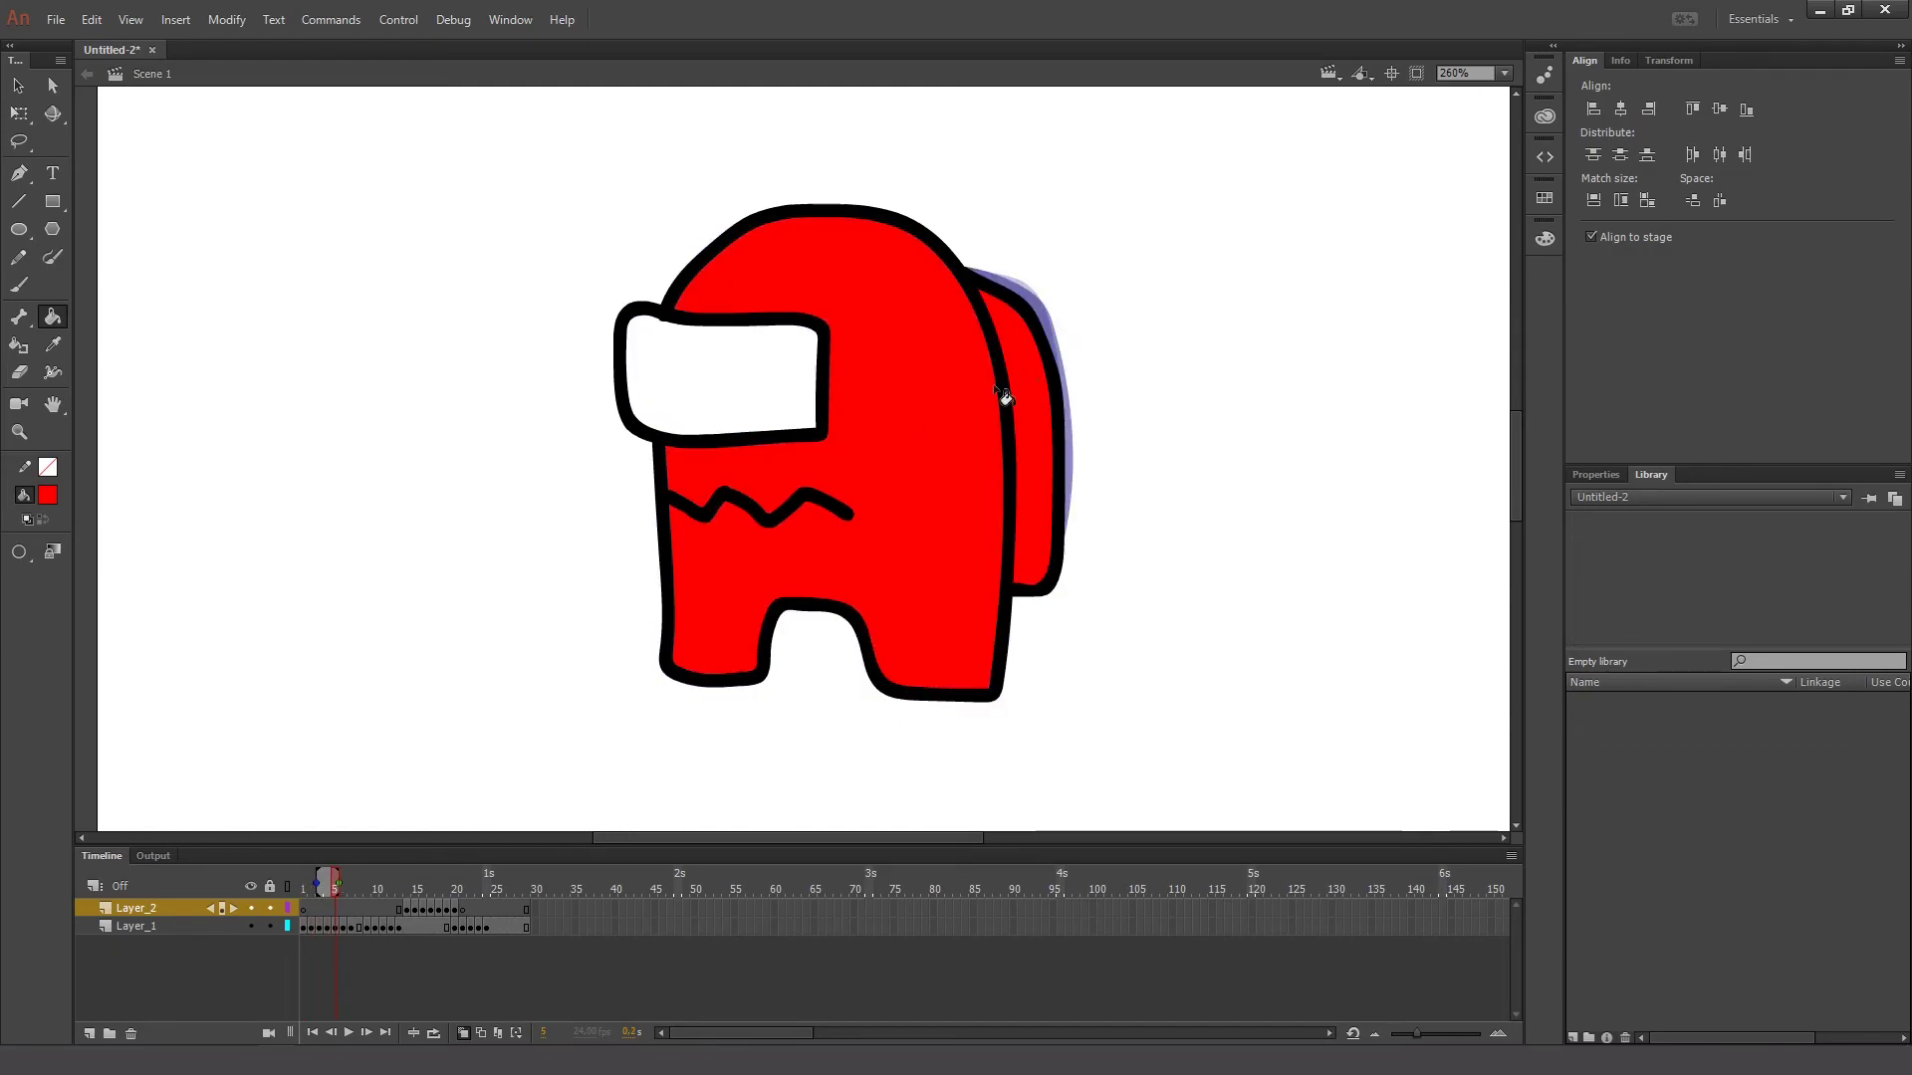
- Continue the red fill of the body and backpack in frames 6 through 9
{"action": "key", "text": "."}
{"action": "left_click", "coordinate": [908, 416]}
{"action": "left_click", "coordinate": [1028, 371]}
{"action": "key", "text": "."}
{"action": "left_click", "coordinate": [915, 410]}
{"action": "left_click", "coordinate": [1019, 369]}
{"action": "key", "text": "."}
{"action": "key", "text": "."}
{"action": "left_click", "coordinate": [941, 408]}
{"action": "left_click", "coordinate": [1042, 375]}
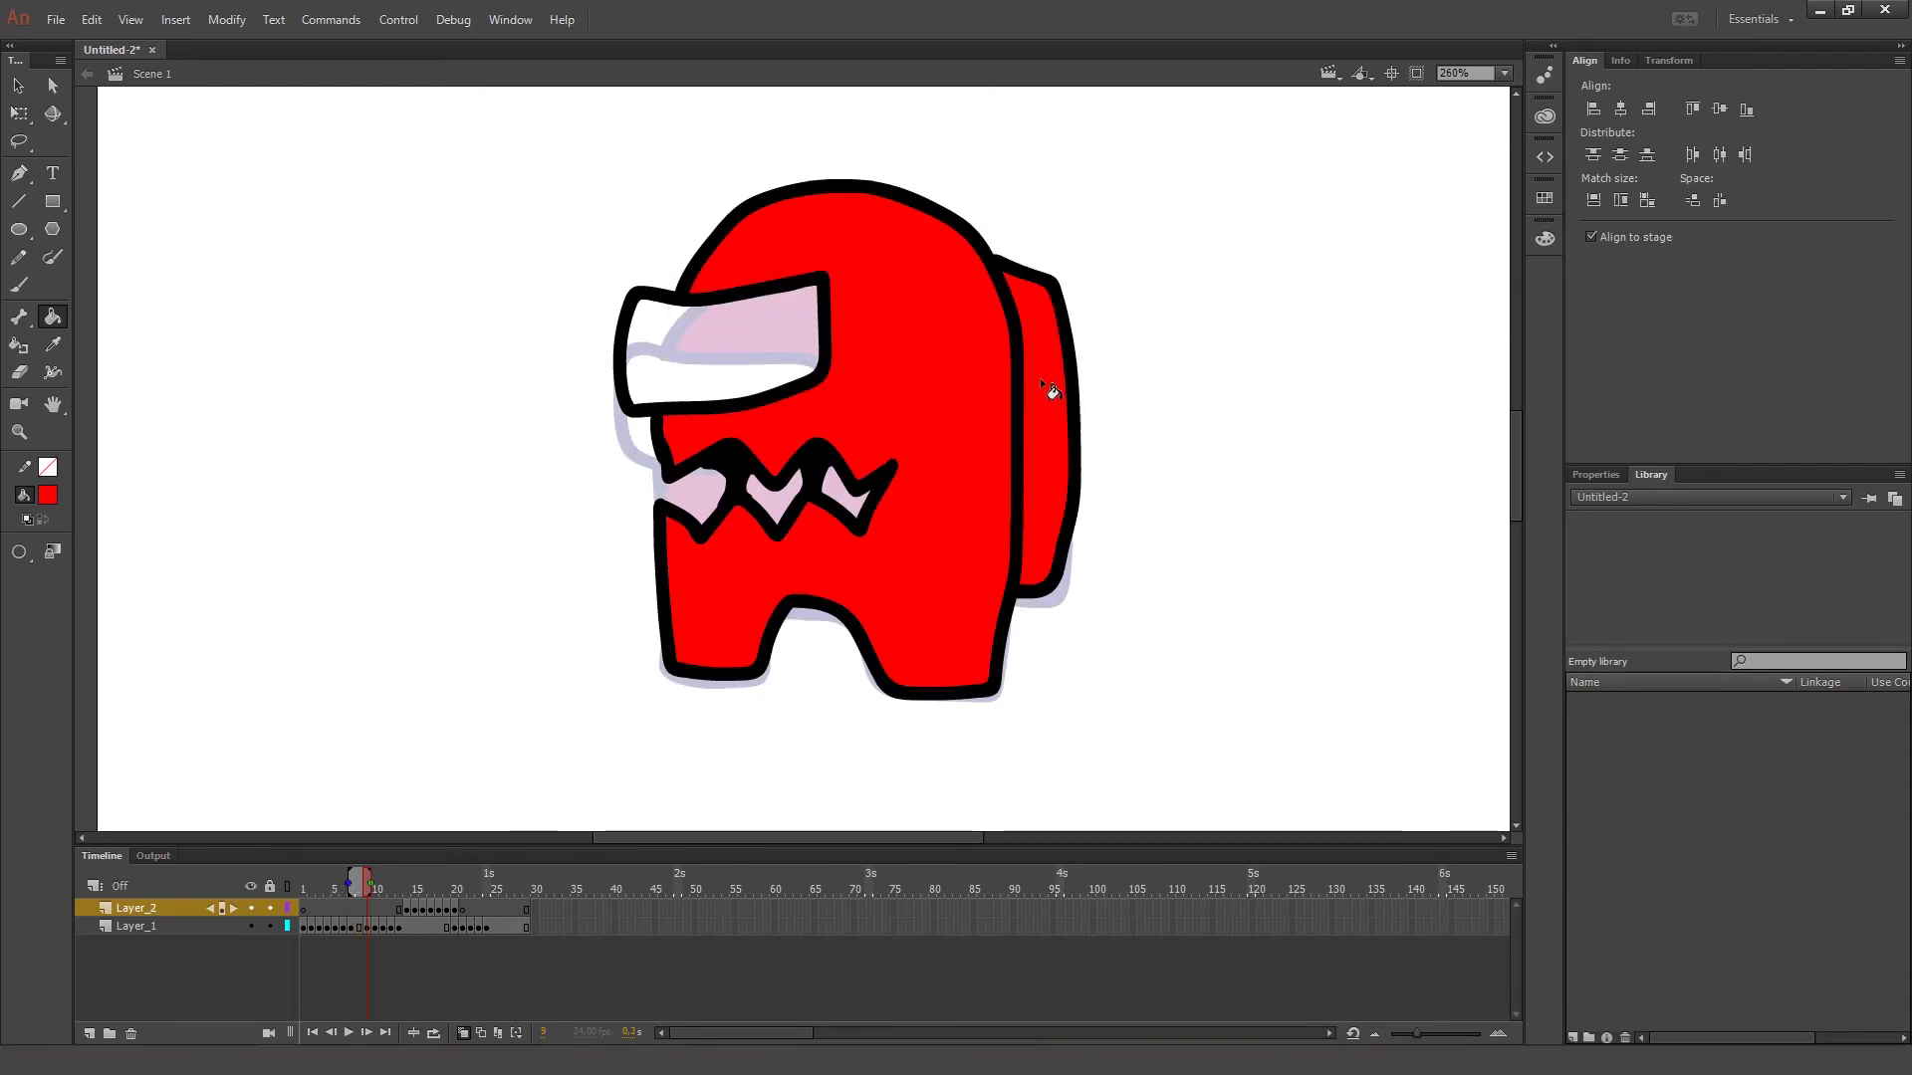
- Fill the opening-mouth poses with red in frames 10 and 11
{"action": "key", "text": "."}
{"action": "left_click", "coordinate": [932, 354]}
{"action": "key", "text": "."}
{"action": "left_click", "coordinate": [988, 381]}
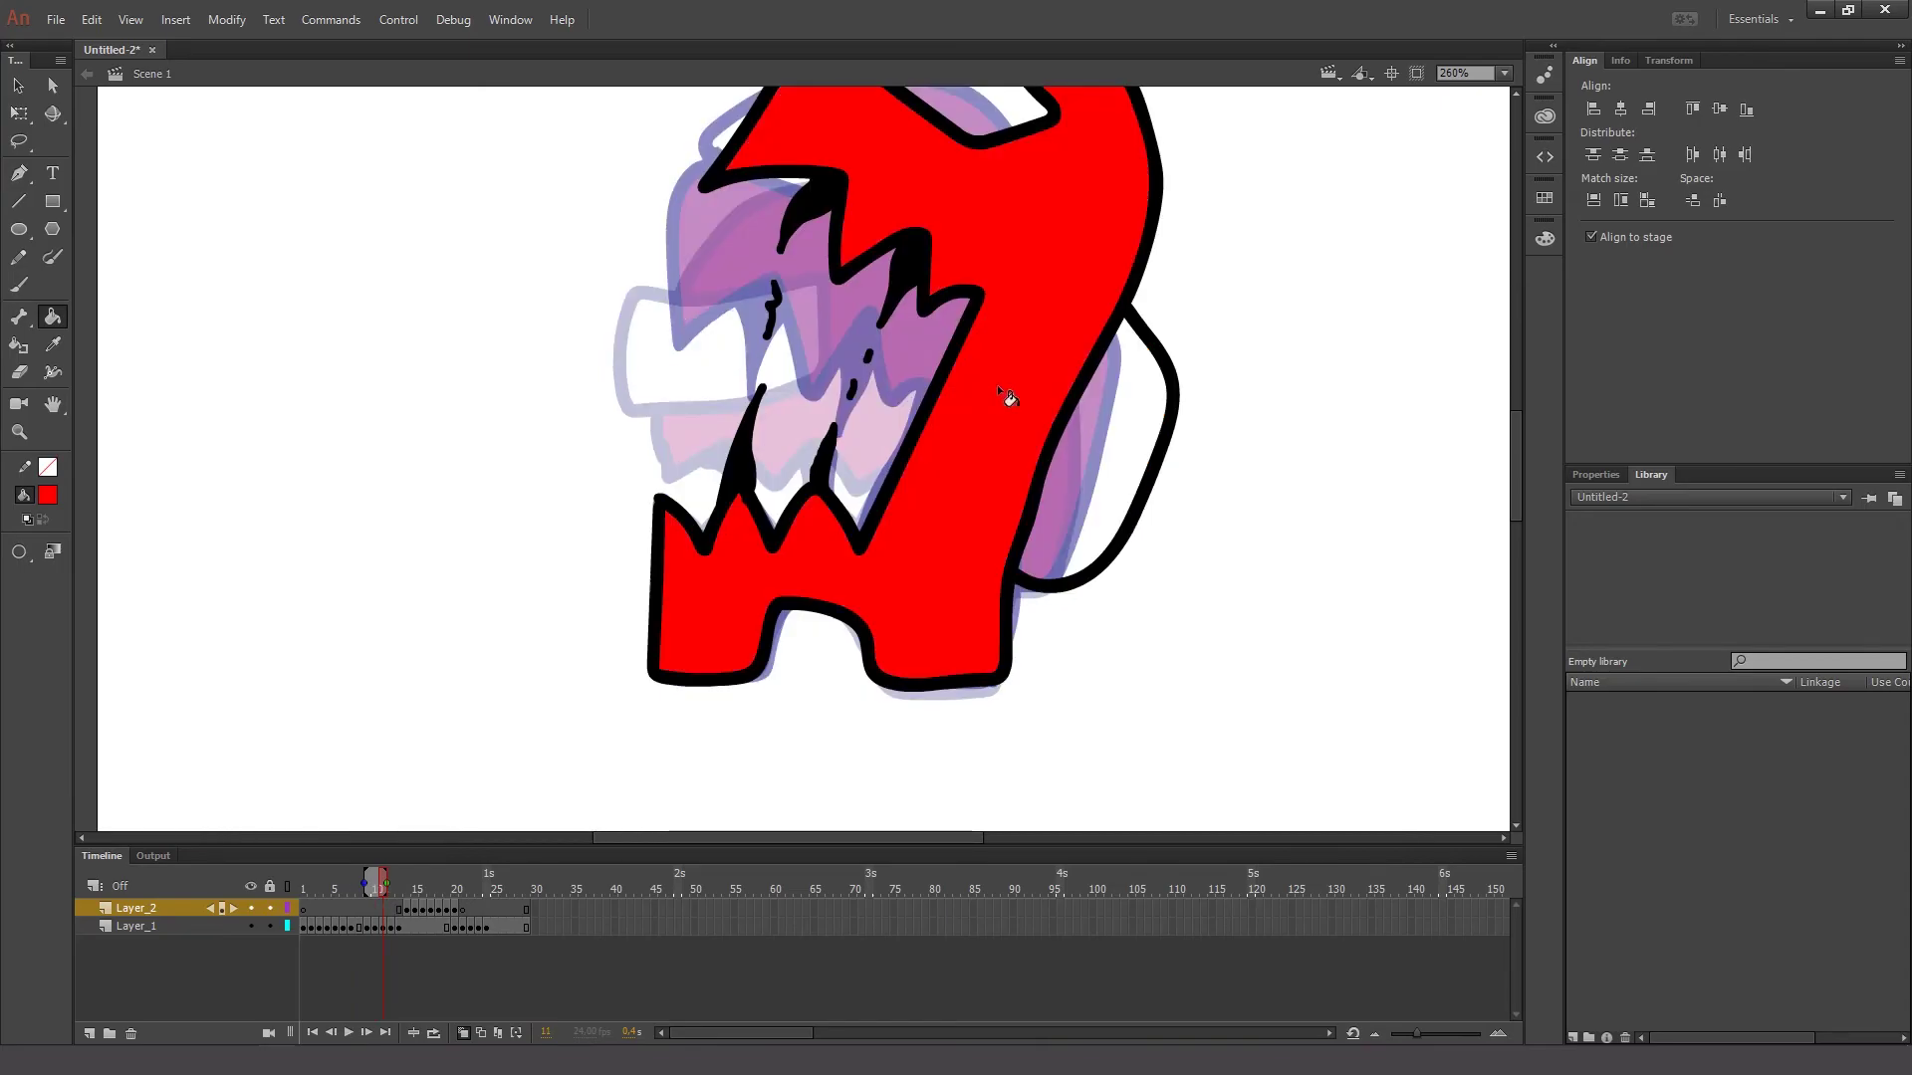
- Fill the body and backpack of the wide-open-mouth poses with red in frames 12 and 13
{"action": "key", "text": "."}
{"action": "scroll", "coordinate": [1096, 458], "scroll_direction": "up", "scroll_amount": 5}
{"action": "scroll", "coordinate": [1057, 512], "scroll_direction": "down", "scroll_amount": 4}
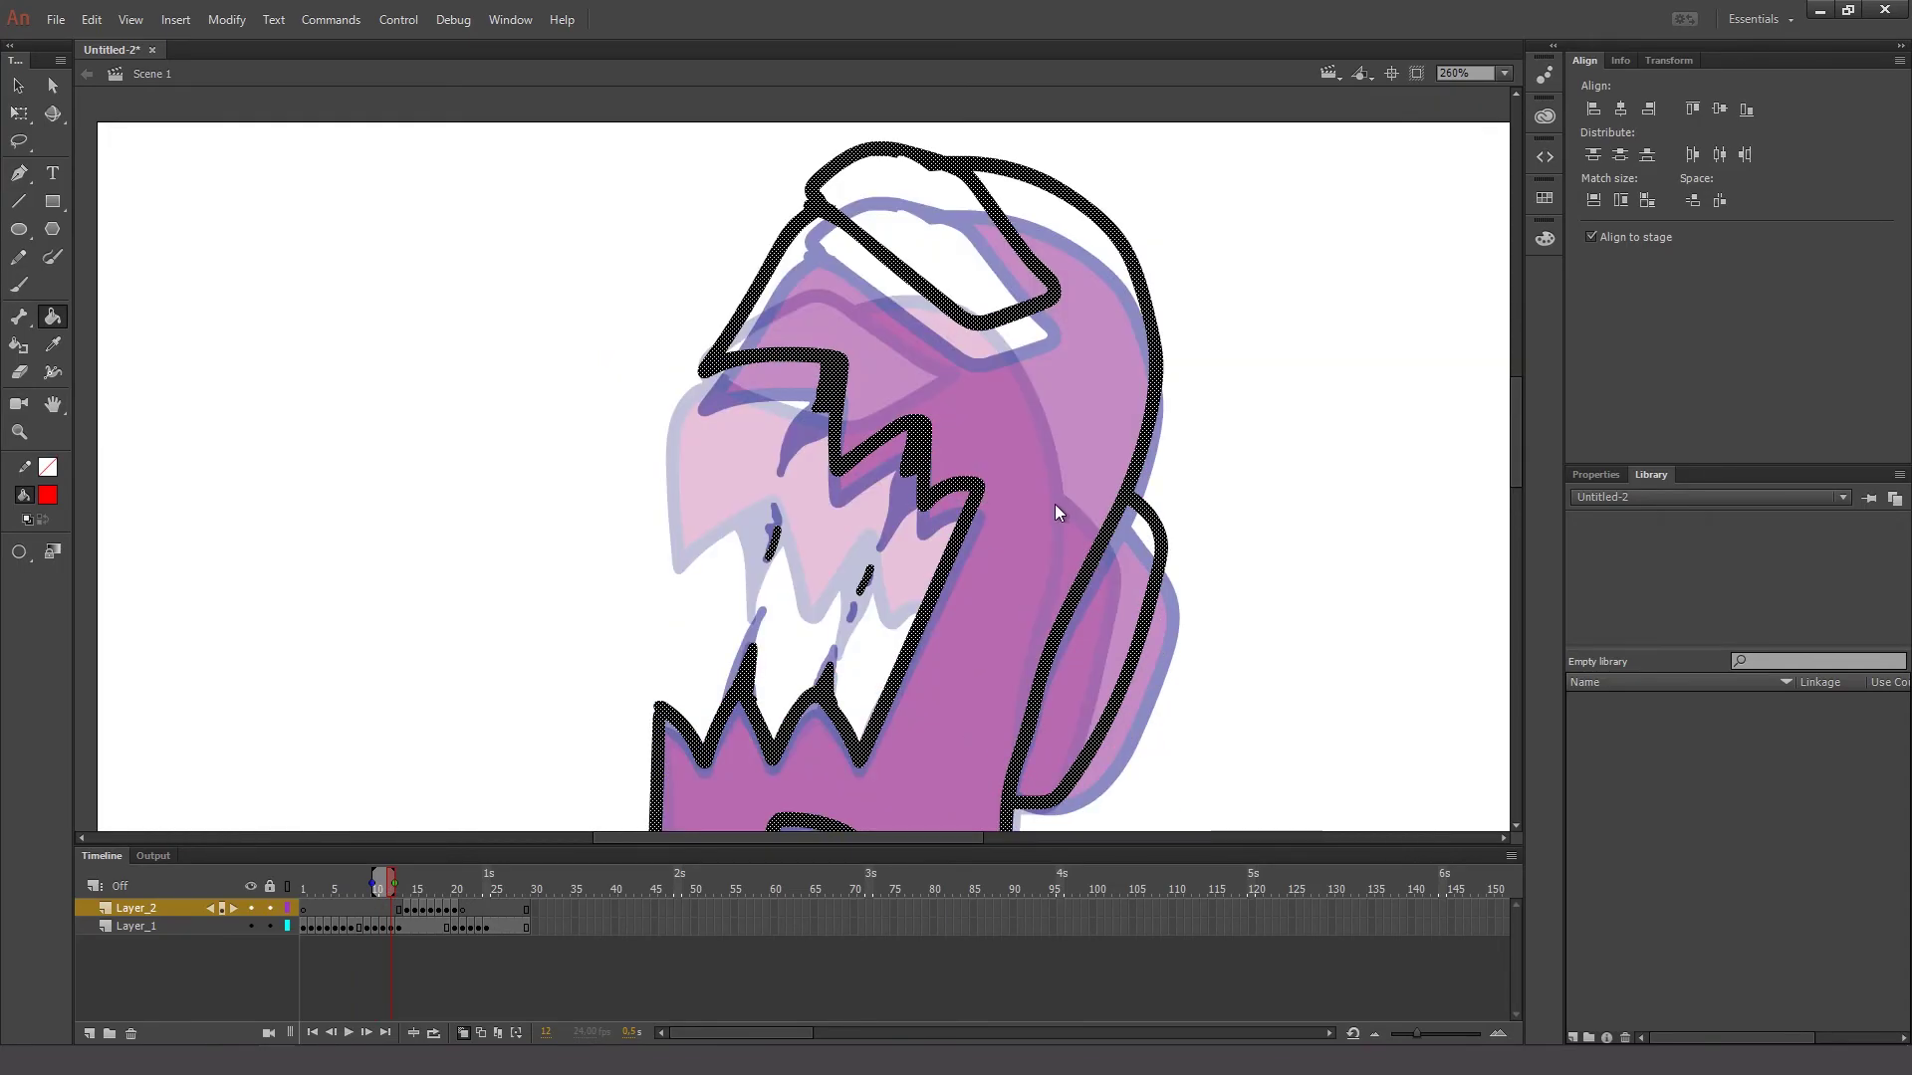
{"action": "left_click", "coordinate": [1140, 632]}
{"action": "scroll", "coordinate": [1115, 601], "scroll_direction": "down", "scroll_amount": 5}
{"action": "left_click", "coordinate": [958, 412]}
{"action": "scroll", "coordinate": [957, 412], "scroll_direction": "up", "scroll_amount": 6}
{"action": "scroll", "coordinate": [958, 413], "scroll_direction": "down", "scroll_amount": 6}
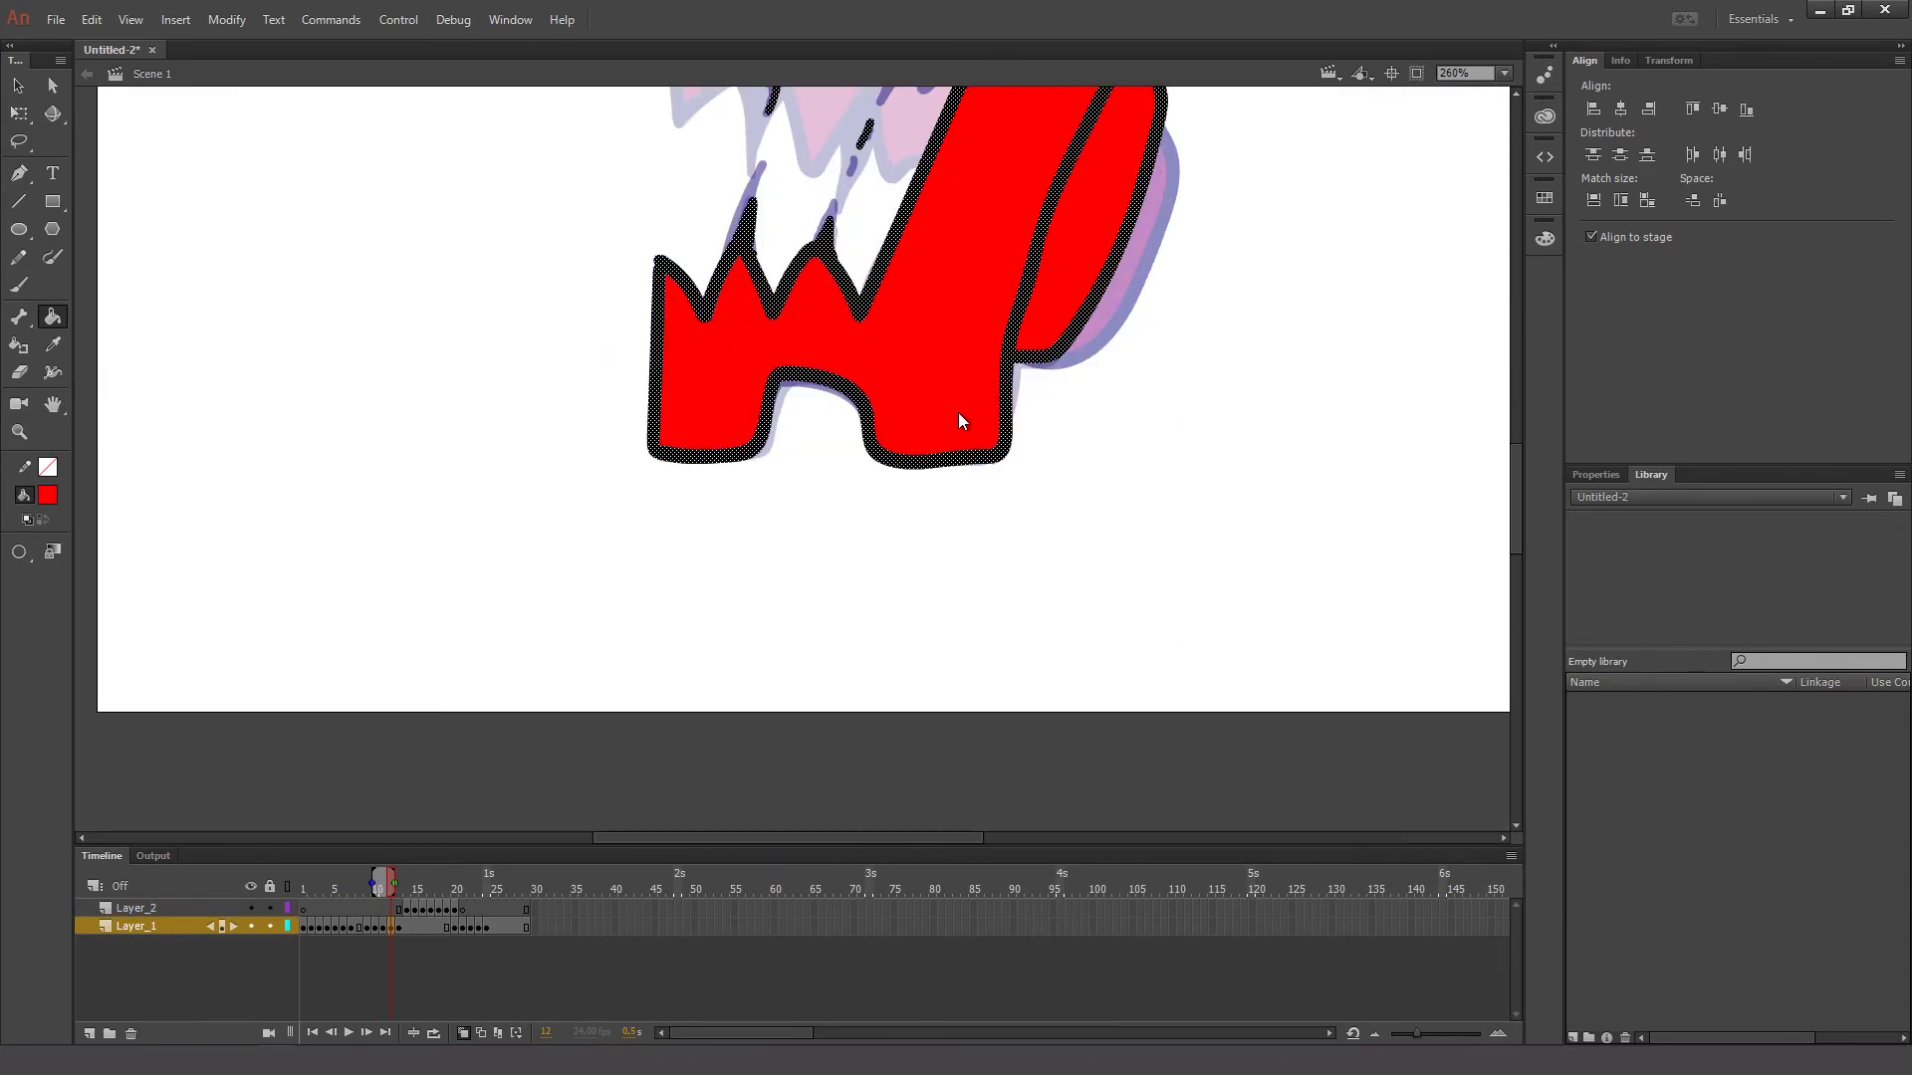
{"action": "scroll", "coordinate": [971, 428], "scroll_direction": "up", "scroll_amount": 6}
{"action": "key", "text": "."}
{"action": "left_click", "coordinate": [1023, 480]}
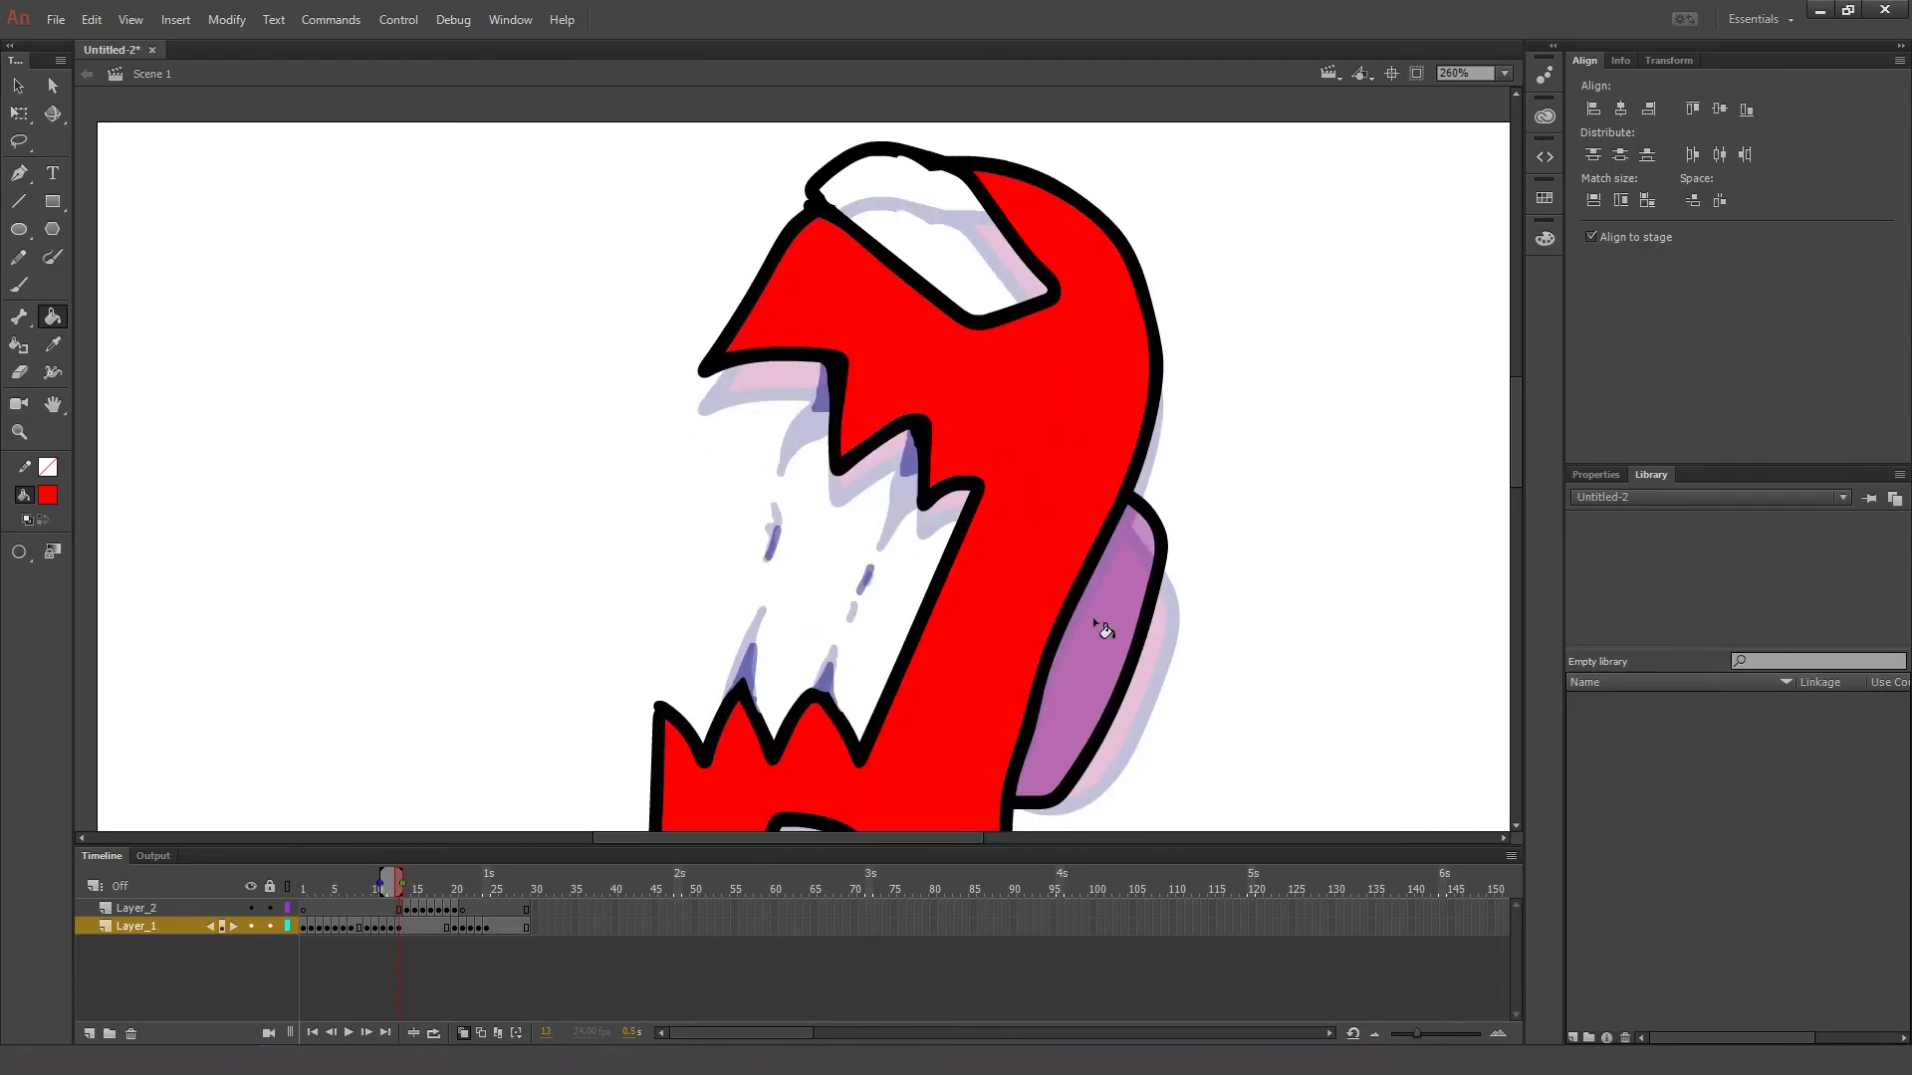
{"action": "left_click", "coordinate": [1093, 620]}
- Skip the held pose and fill the body and backpack of the closing-mouth poses with red in frames 20 and 21
{"action": "key", "text": "."}
{"action": "key", "text": "."}
{"action": "key", "text": "."}
{"action": "key", "text": "."}
{"action": "key", "text": "."}
{"action": "key", "text": "."}
{"action": "key", "text": "."}
{"action": "left_click", "coordinate": [1037, 577]}
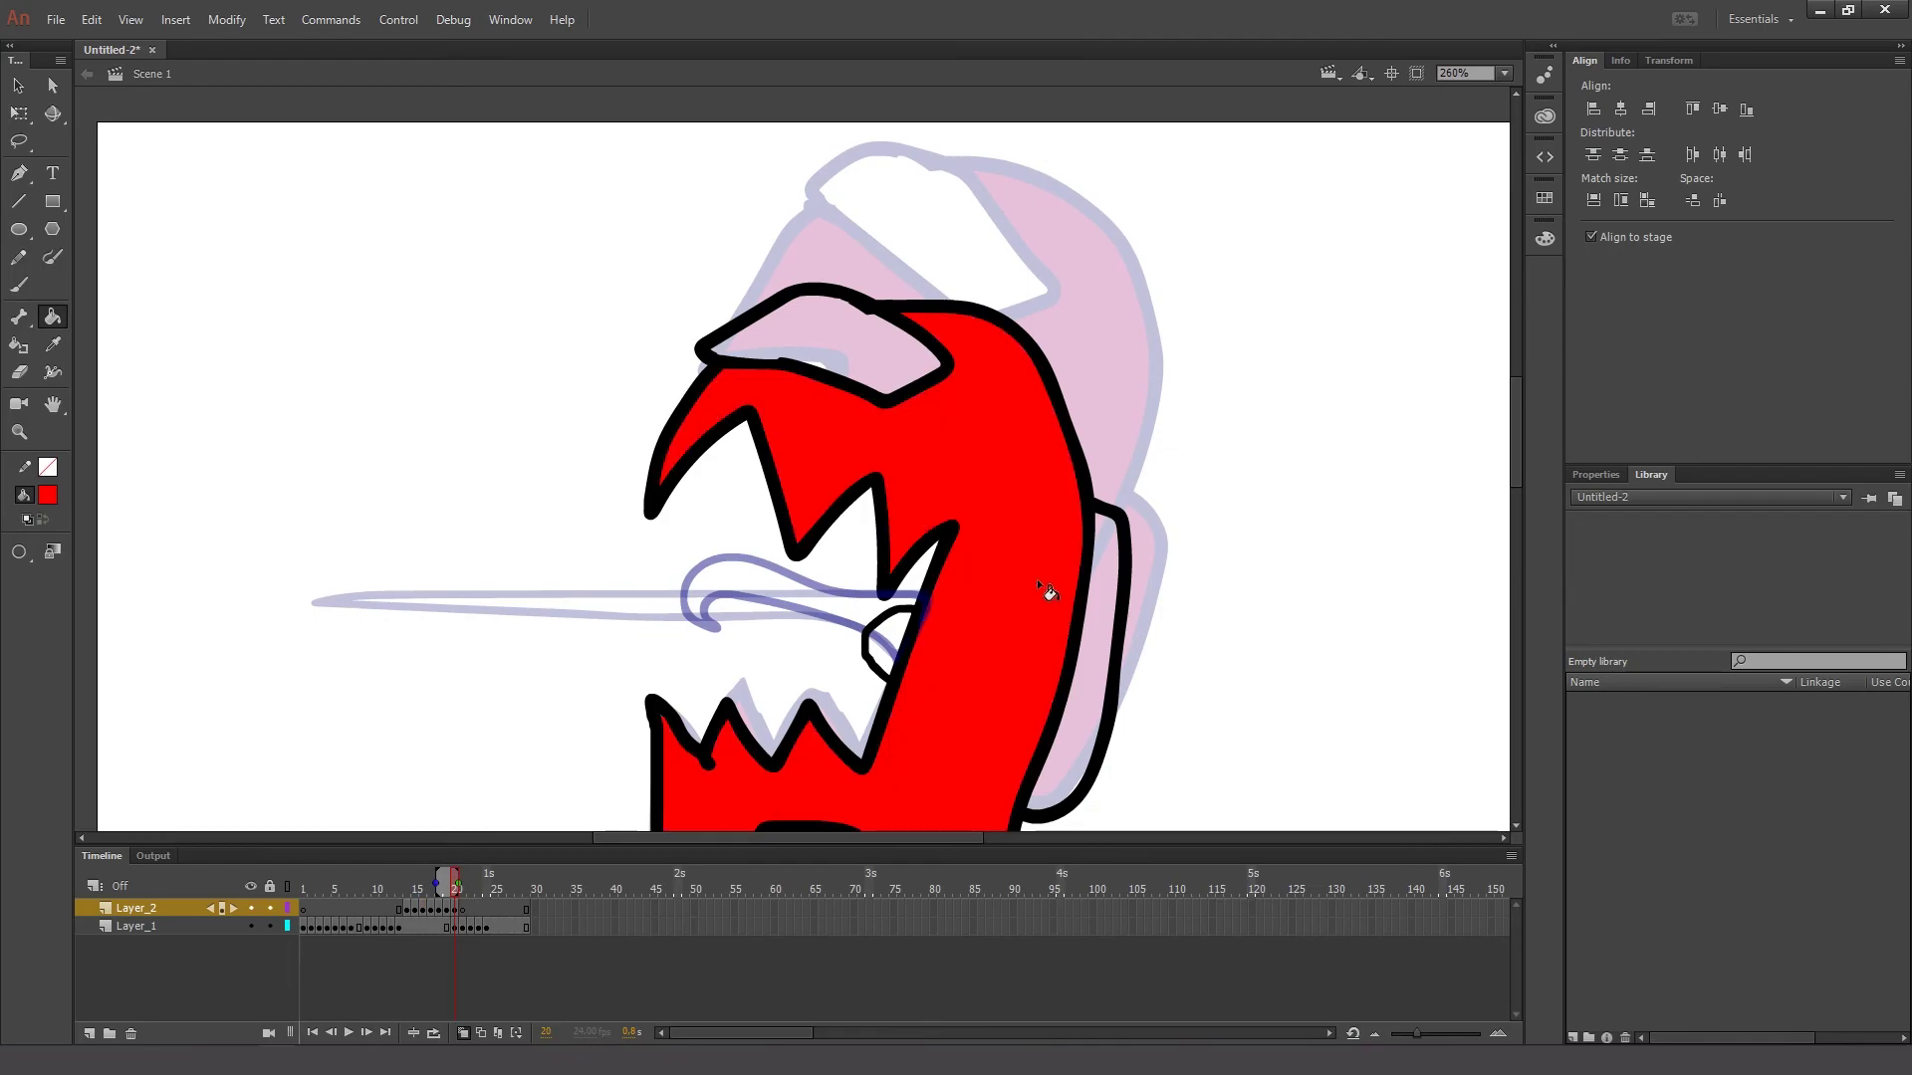
{"action": "left_click", "coordinate": [1088, 677]}
{"action": "scroll", "coordinate": [1085, 677], "scroll_direction": "down", "scroll_amount": 3}
{"action": "key", "text": "."}
{"action": "left_click", "coordinate": [1001, 478]}
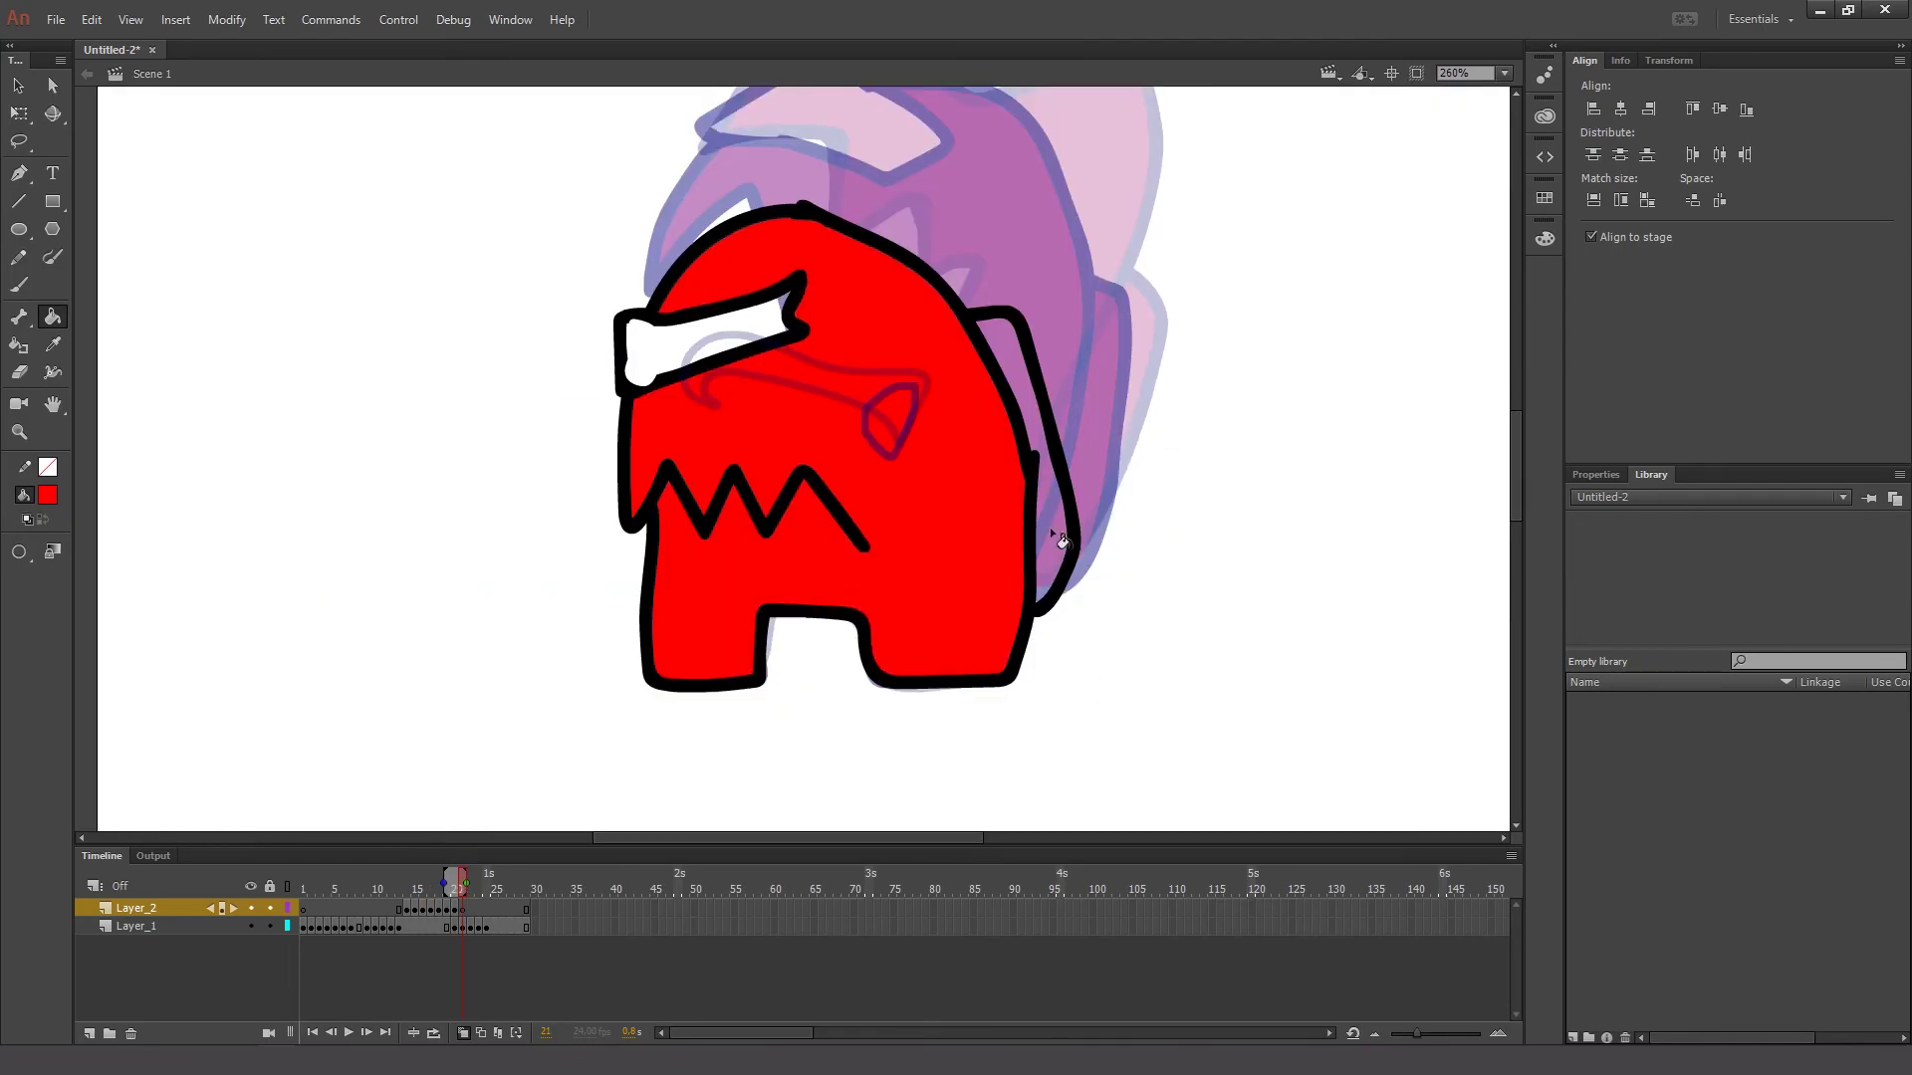
{"action": "left_click", "coordinate": [1052, 534]}
- Fill the body and backpack with red in the remaining closing poses, frames 22 through 24
{"action": "key", "text": "."}
{"action": "left_click", "coordinate": [1007, 399]}
{"action": "key", "text": "."}
{"action": "left_click", "coordinate": [948, 444]}
{"action": "left_click", "coordinate": [1031, 405]}
{"action": "key", "text": "."}
{"action": "left_click", "coordinate": [944, 463]}
{"action": "left_click", "coordinate": [999, 375]}
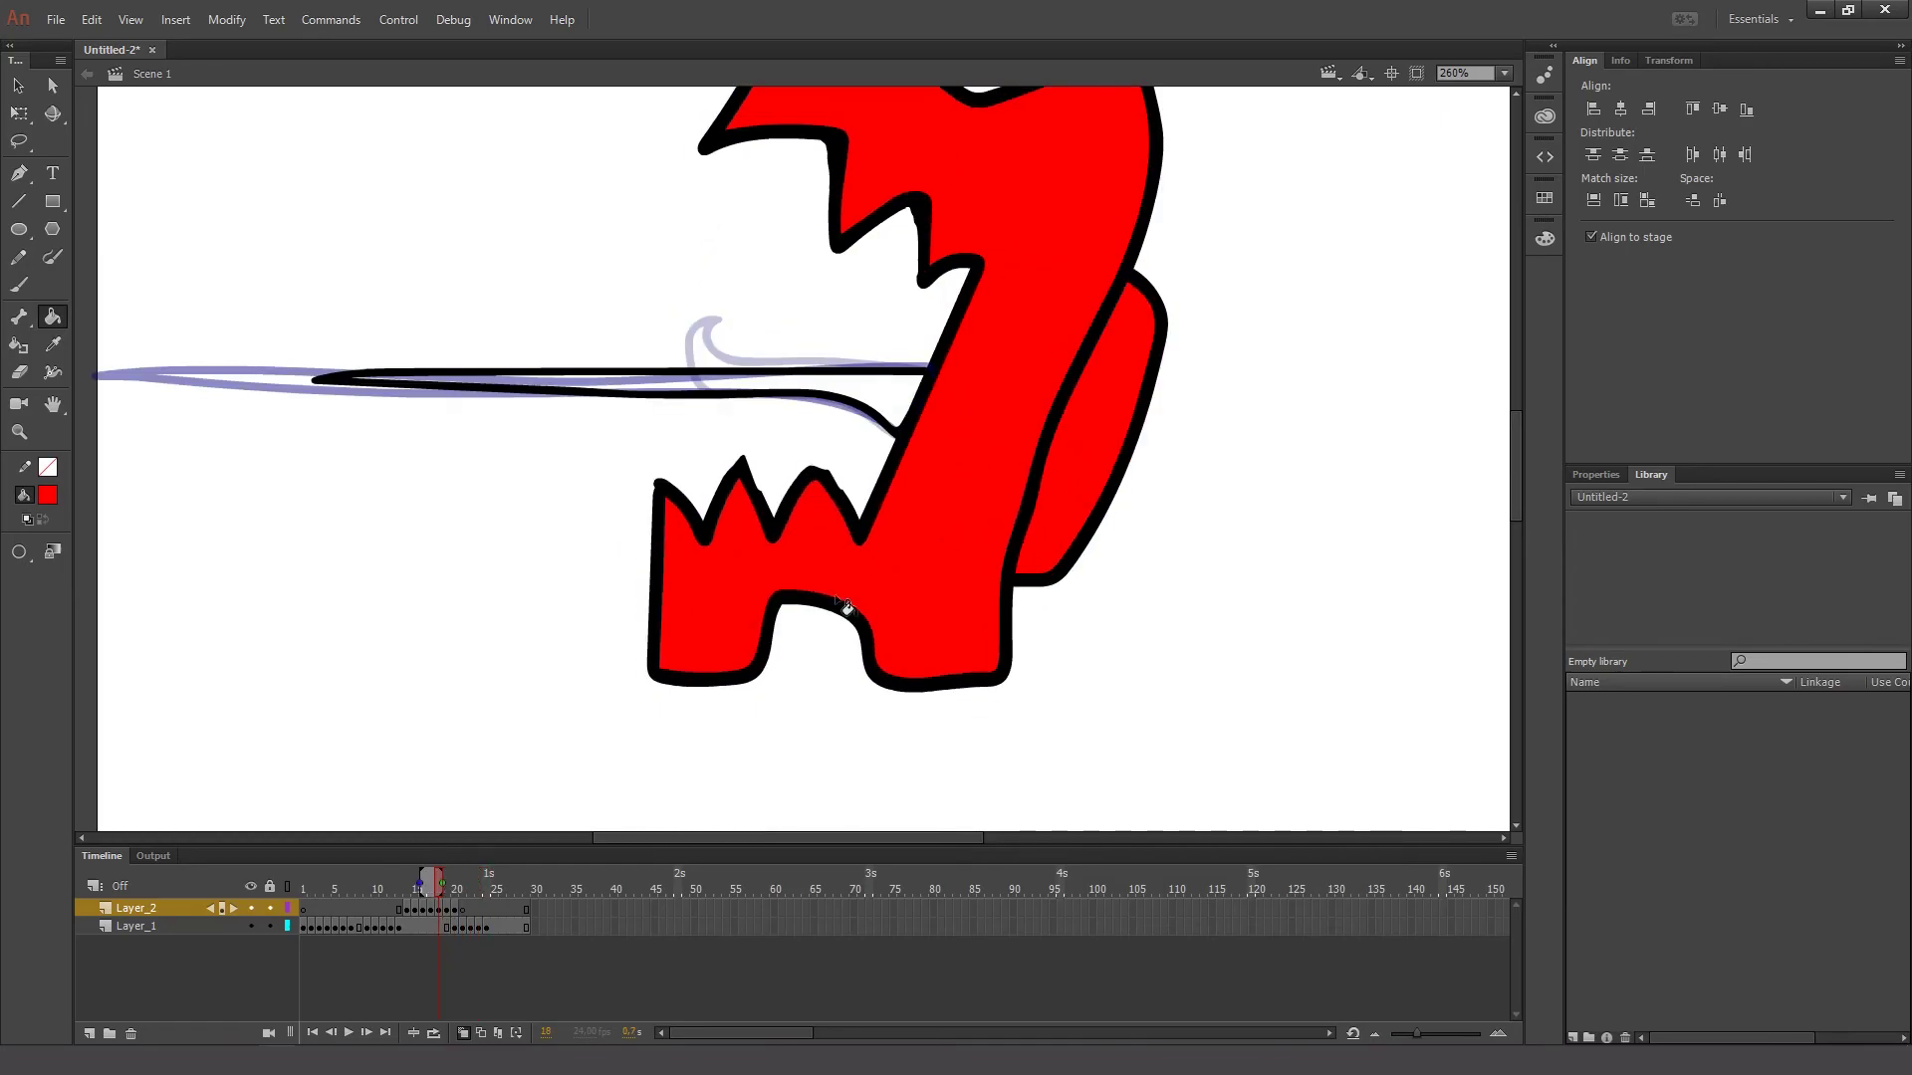
- Set the fill color to bright green and fill the tongue in frames 14 through 16
{"action": "left_click", "coordinate": [1547, 202]}
{"action": "left_click", "coordinate": [1497, 237]}
{"action": "left_click", "coordinate": [918, 396]}
{"action": "key", "text": "."}
{"action": "key", "text": "."}
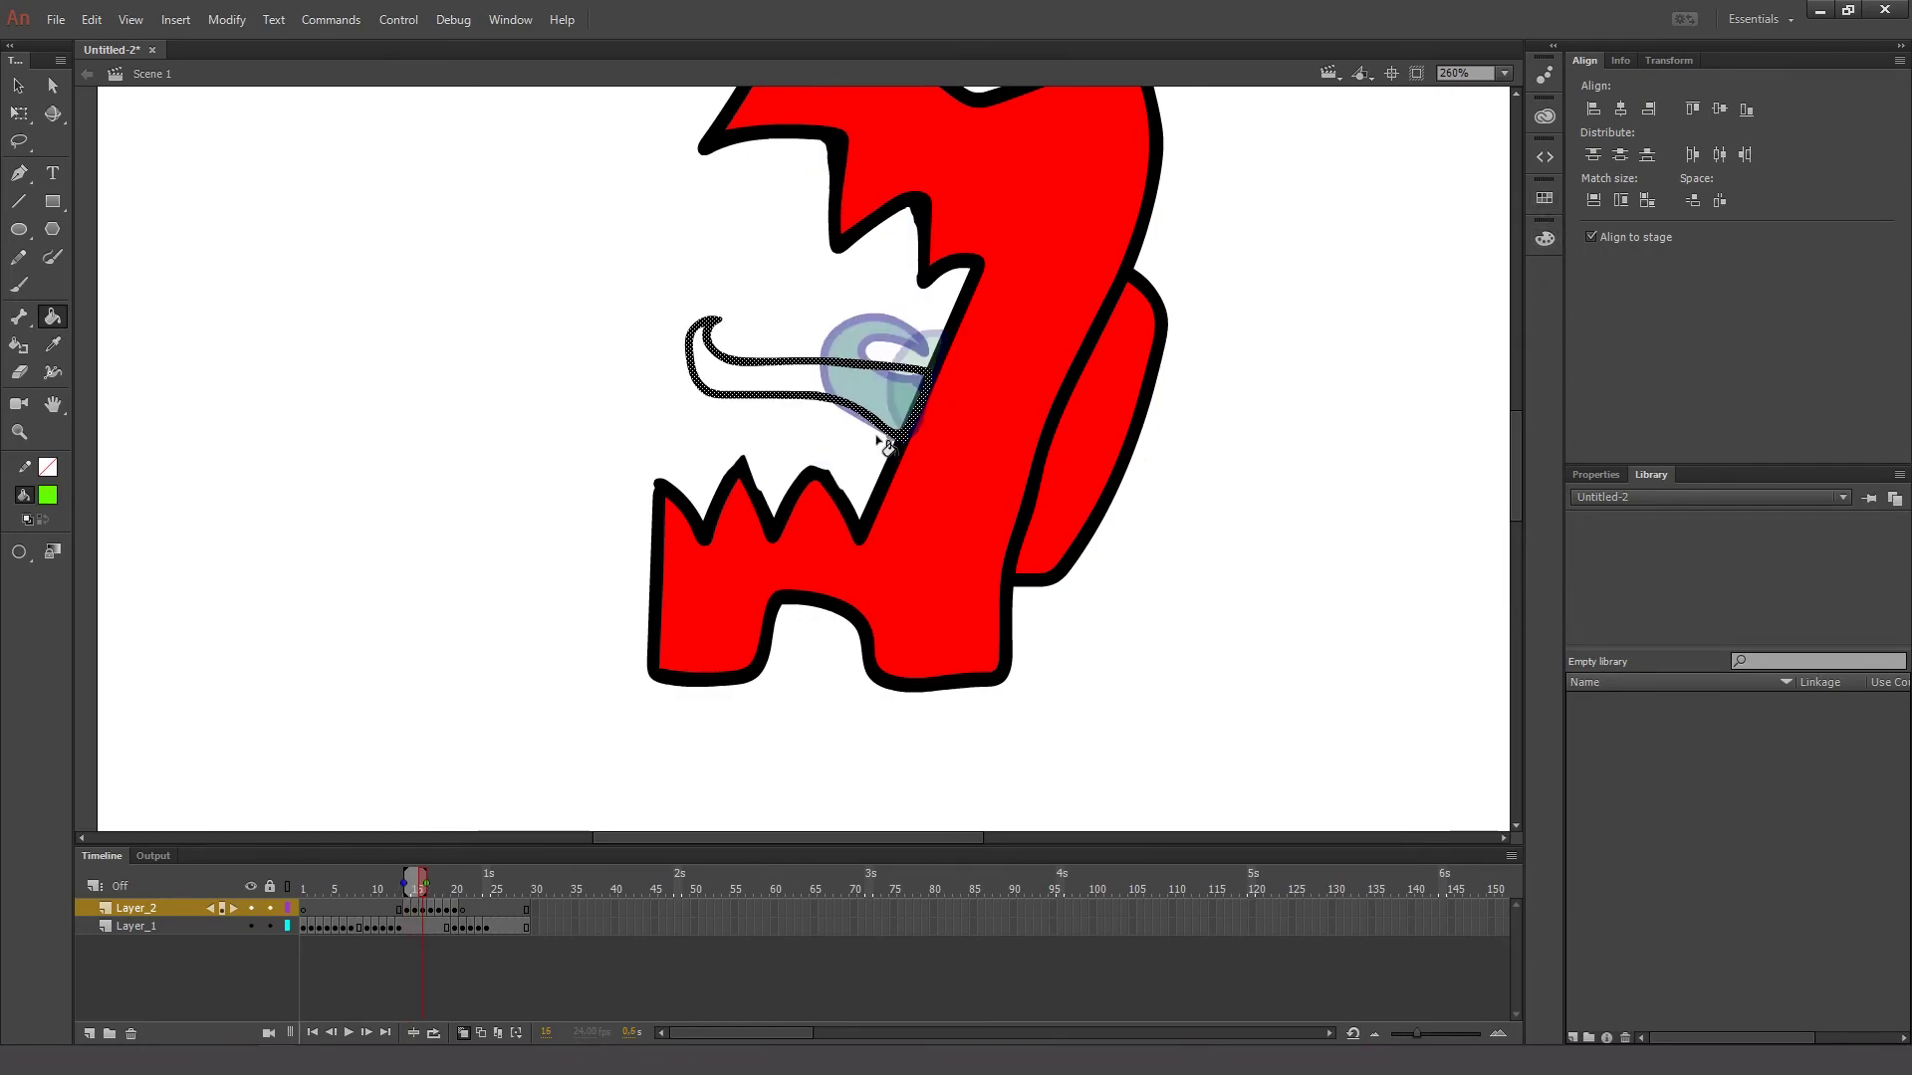
{"action": "left_click", "coordinate": [901, 401]}
- Fill the tongue with the same green in frames 17 through 20
{"action": "scroll", "coordinate": [868, 490], "scroll_direction": "up", "scroll_amount": 3}
{"action": "key", "text": "."}
{"action": "key", "text": "."}
{"action": "key", "text": "."}
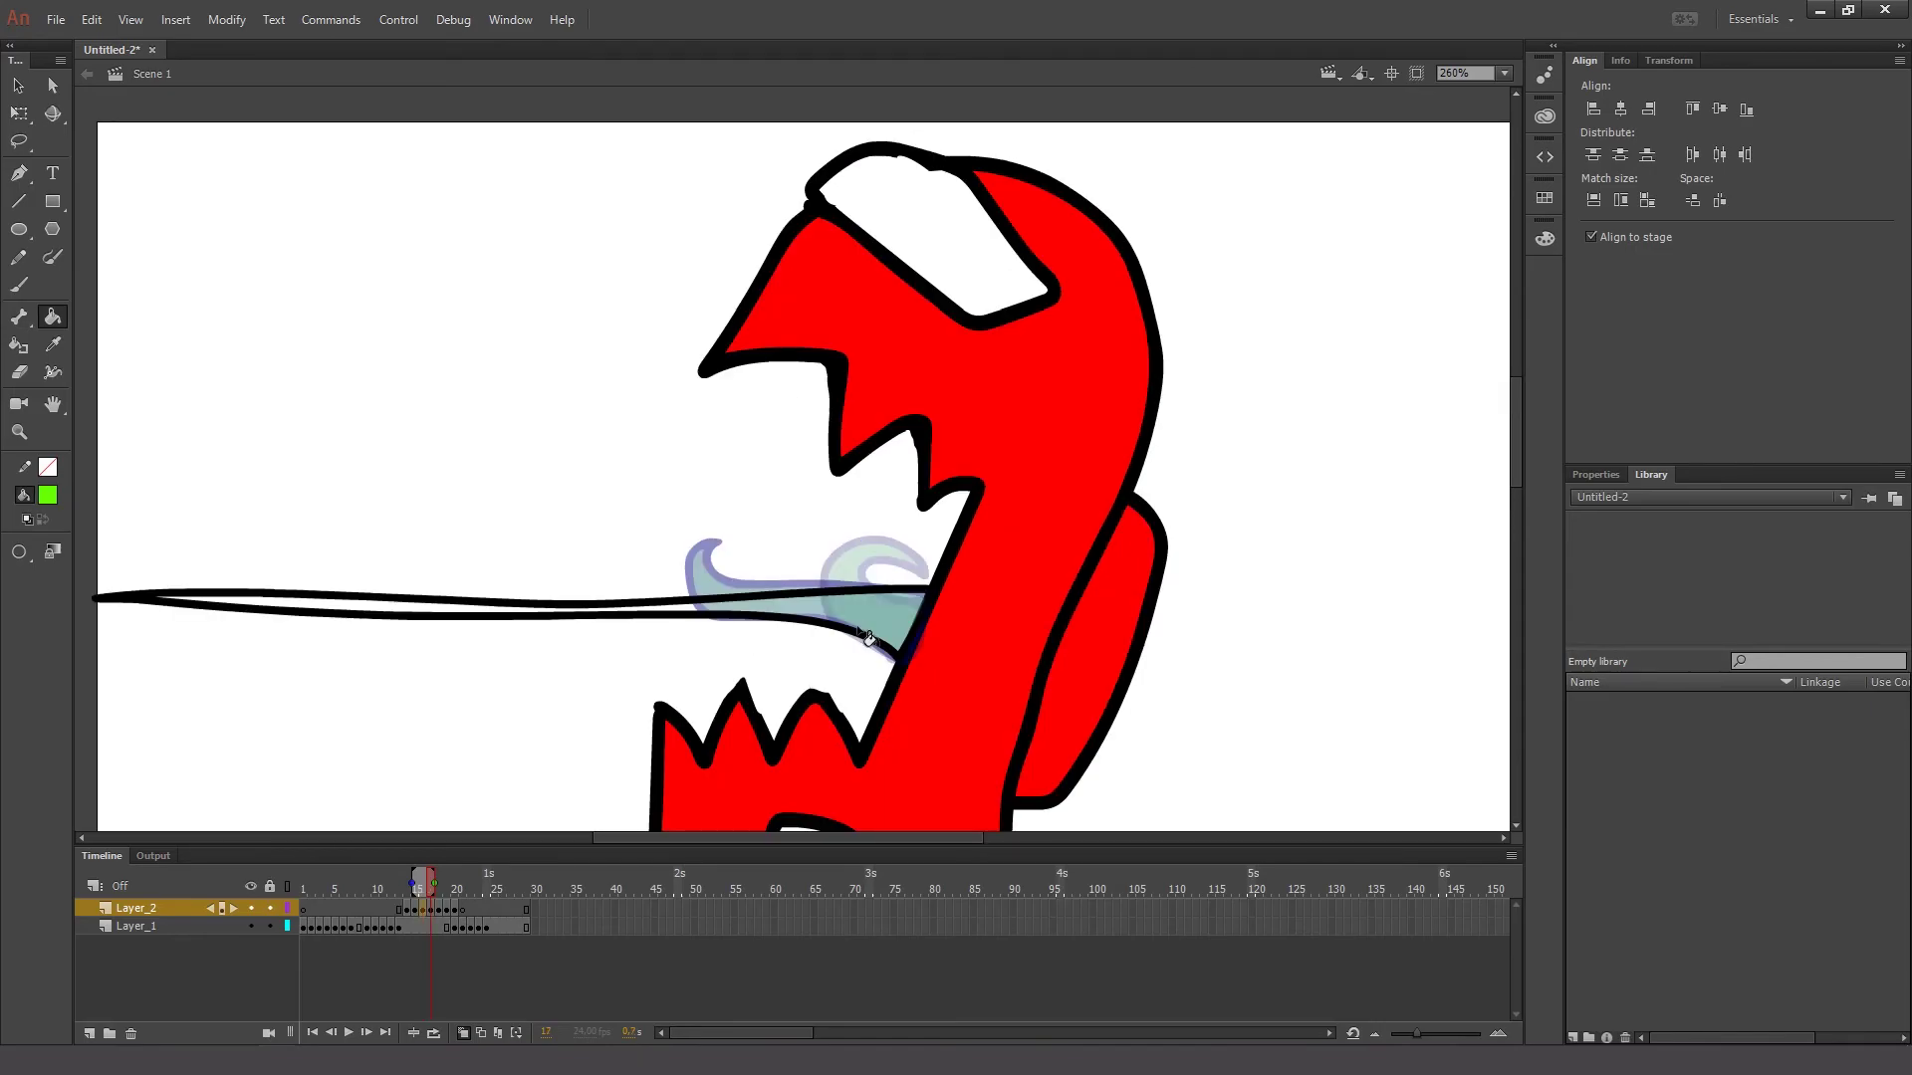
{"action": "key", "text": "period"}
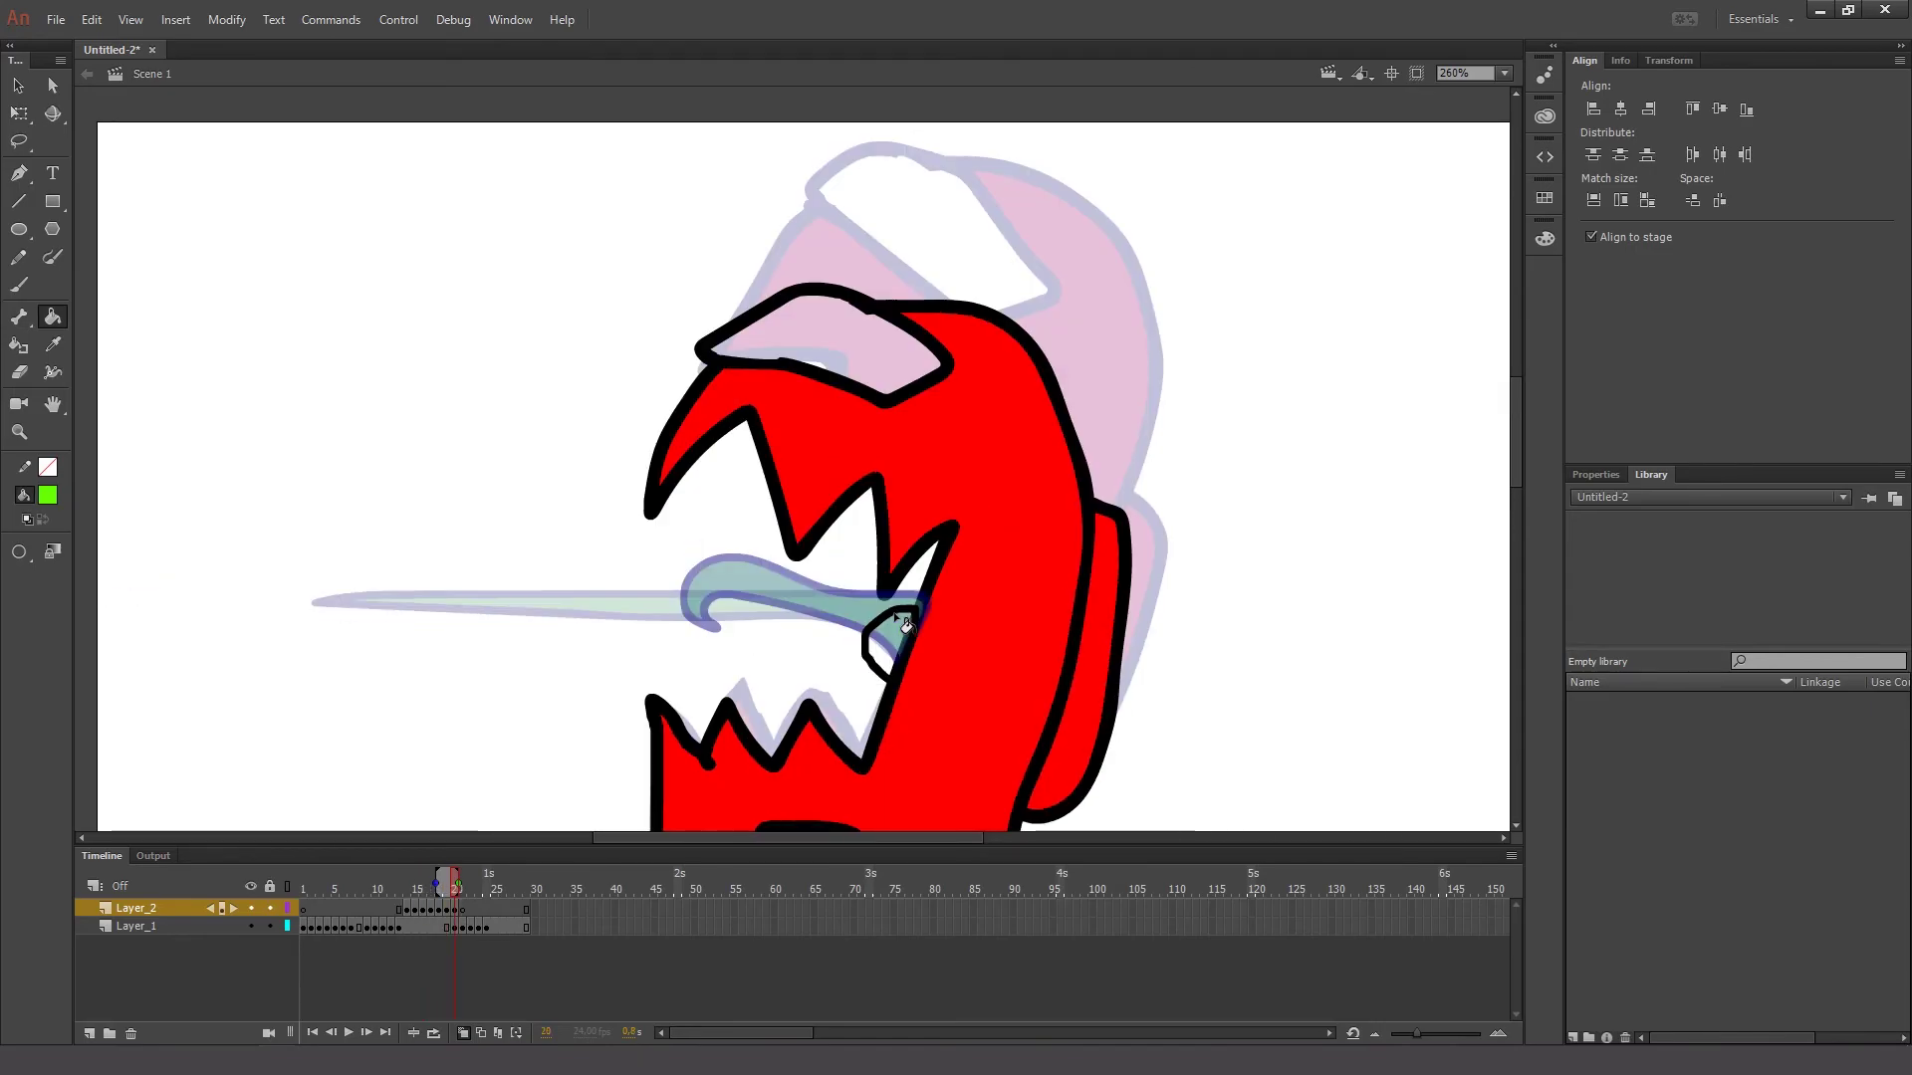
{"action": "key", "text": "period"}
{"action": "scroll", "coordinate": [654, 763], "scroll_direction": "down", "scroll_amount": 4}
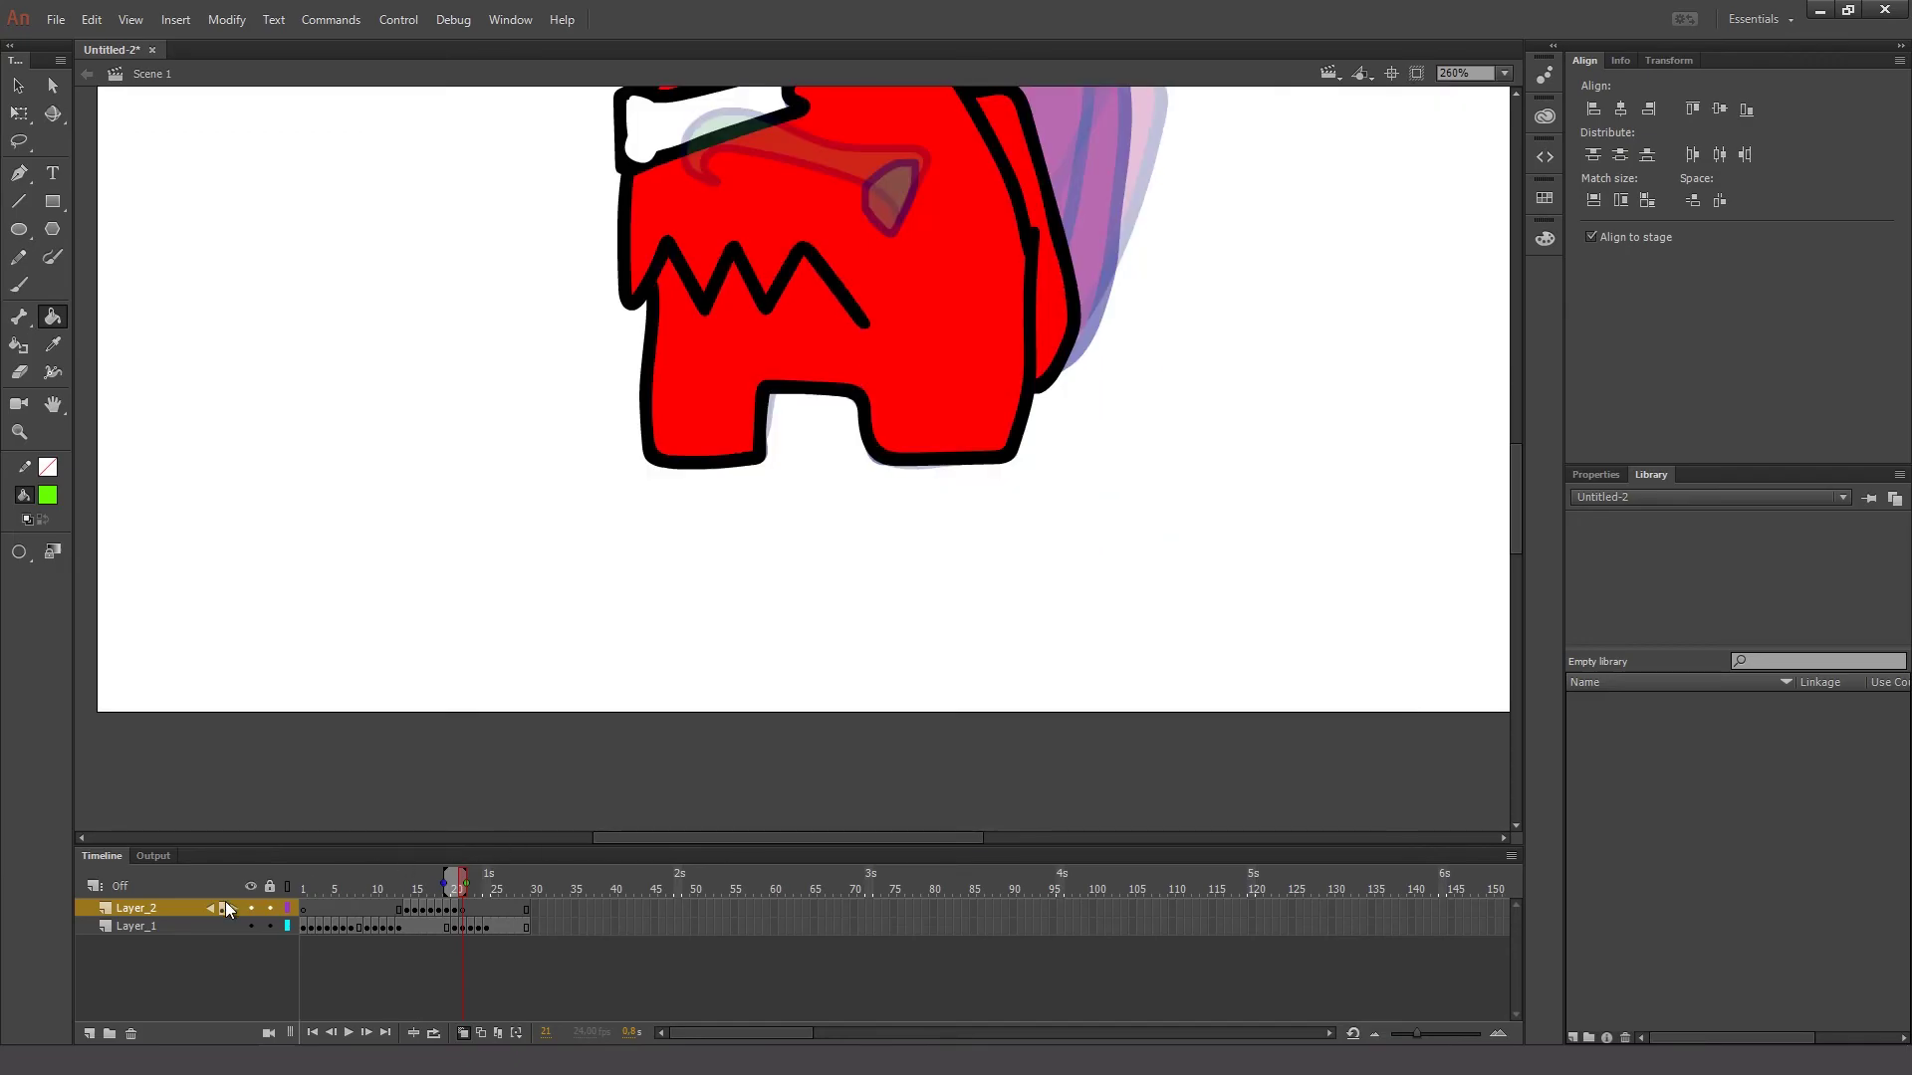
- Rename Layer_2 as "lidah" and Layer_1 as "badan"
{"action": "double_click", "coordinate": [135, 906]}
{"action": "key", "text": "Return"}
{"action": "left_click", "coordinate": [144, 912]}
{"action": "type", "text": "lidah"}
{"action": "double_click", "coordinate": [147, 928]}
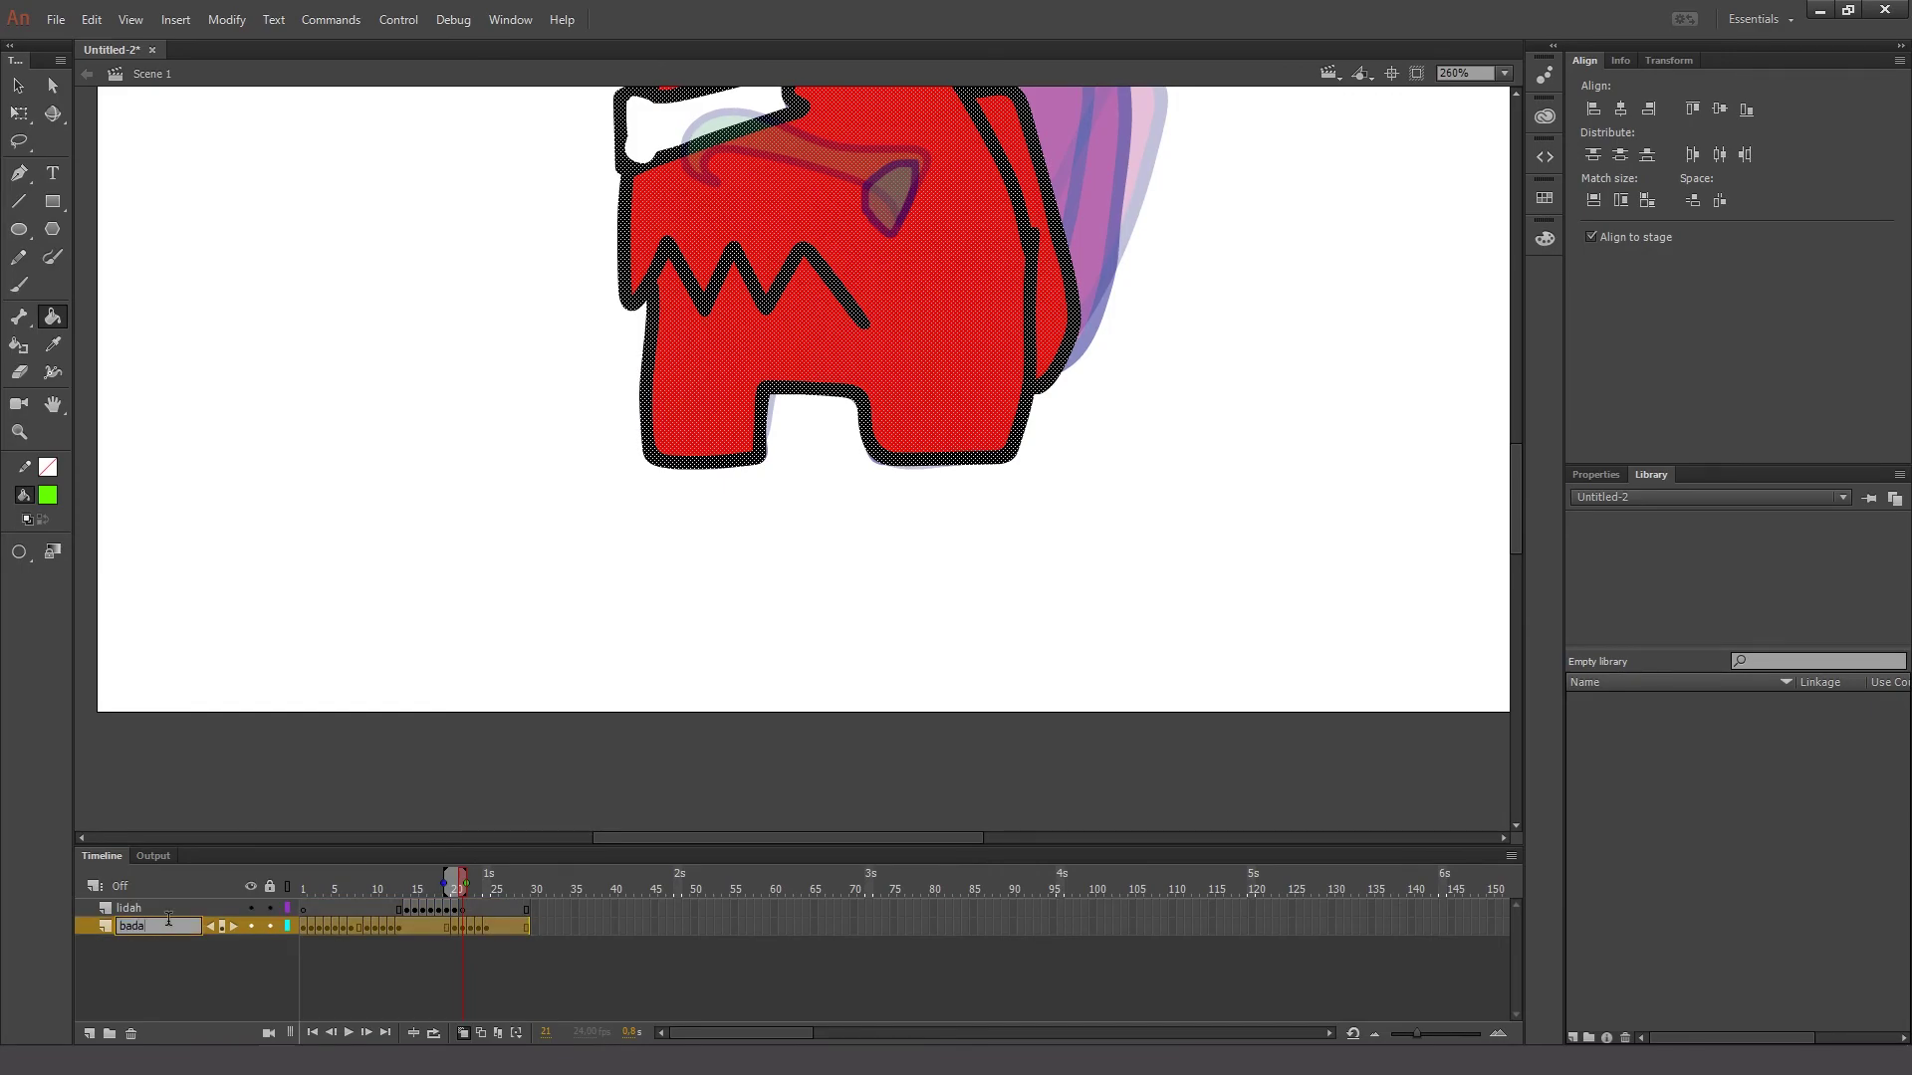
{"action": "type", "text": "badan"}
- Move the lidah layer beneath the badan layer and play back the animation
{"action": "left_click_drag", "start_coordinate": [171, 906], "coordinate": [139, 935]}
{"action": "key", "text": "Return"}
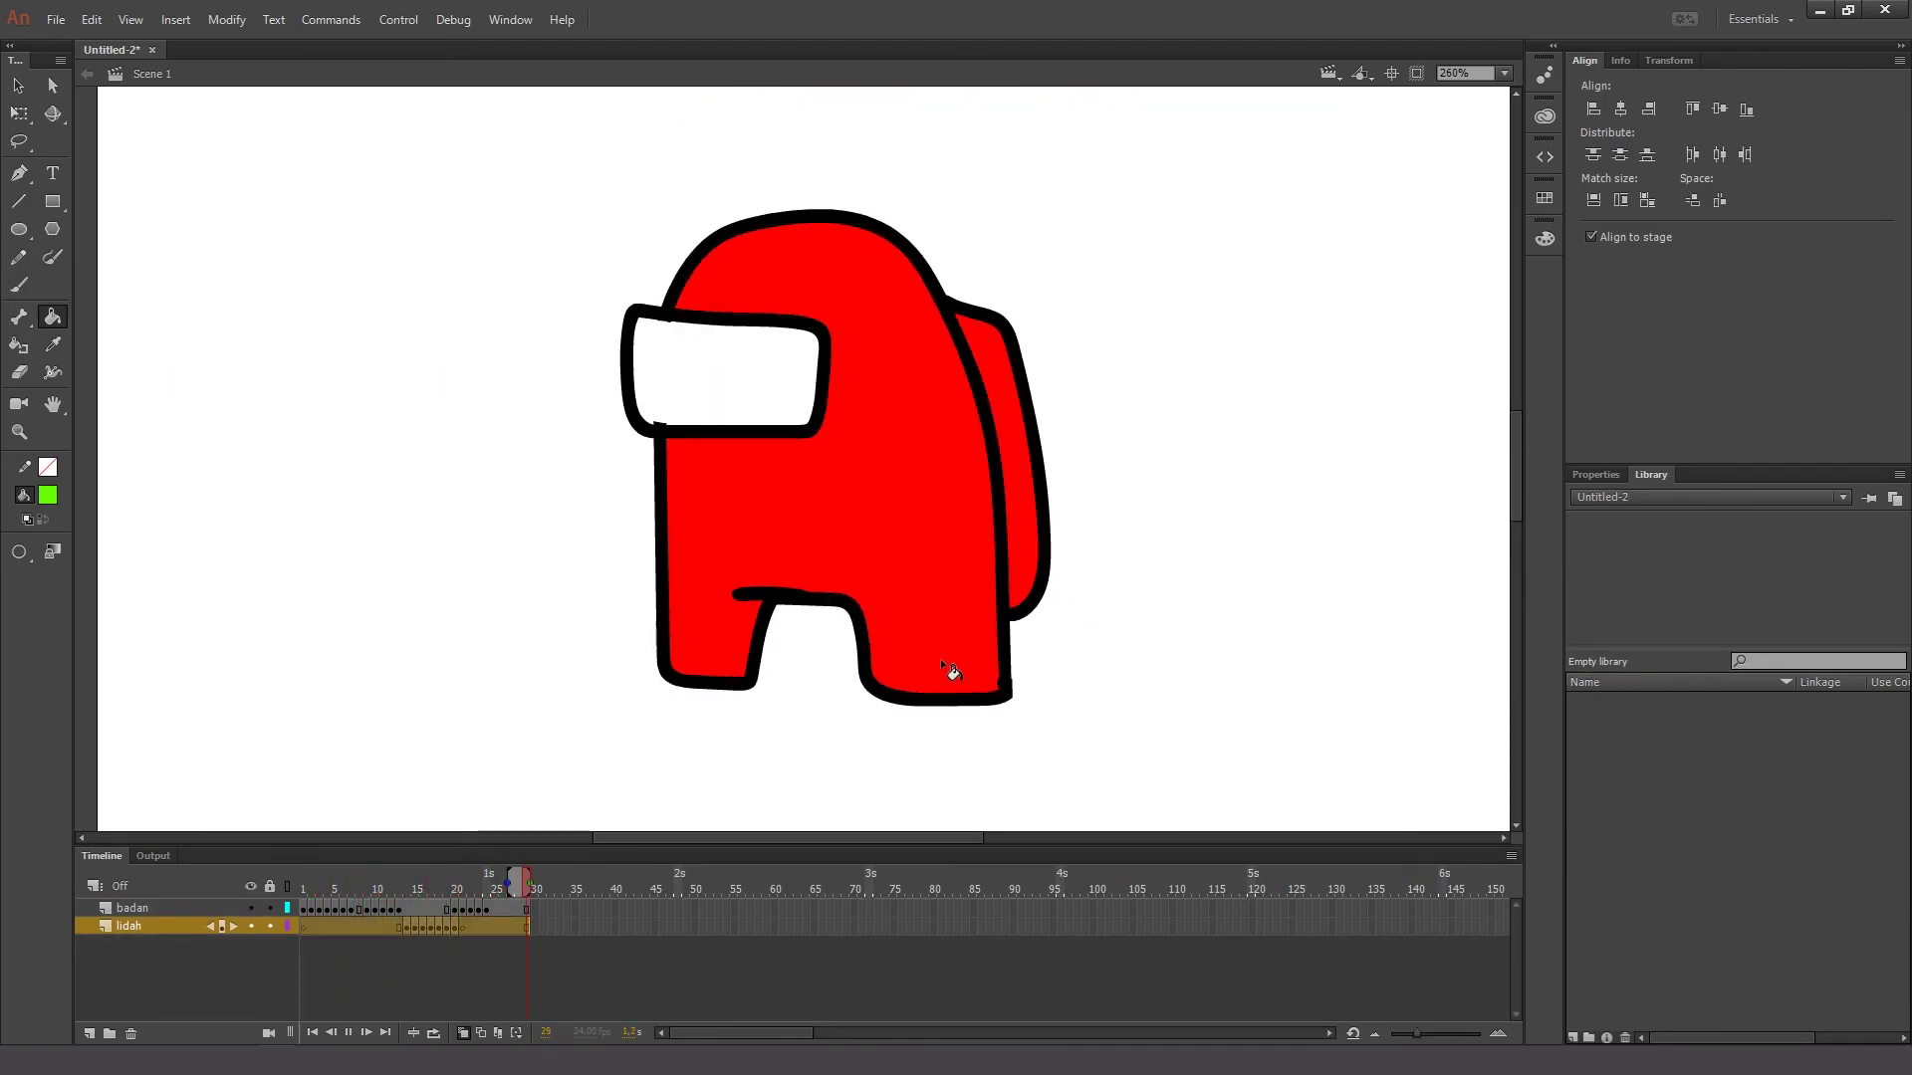
{"action": "left_click_drag", "start_coordinate": [725, 835], "coordinate": [669, 835]}
- Go to frame 16, deselect the tongue artwork and set the fill color to black
{"action": "left_click", "coordinate": [462, 884]}
{"action": "left_click_drag", "start_coordinate": [462, 884], "coordinate": [423, 887]}
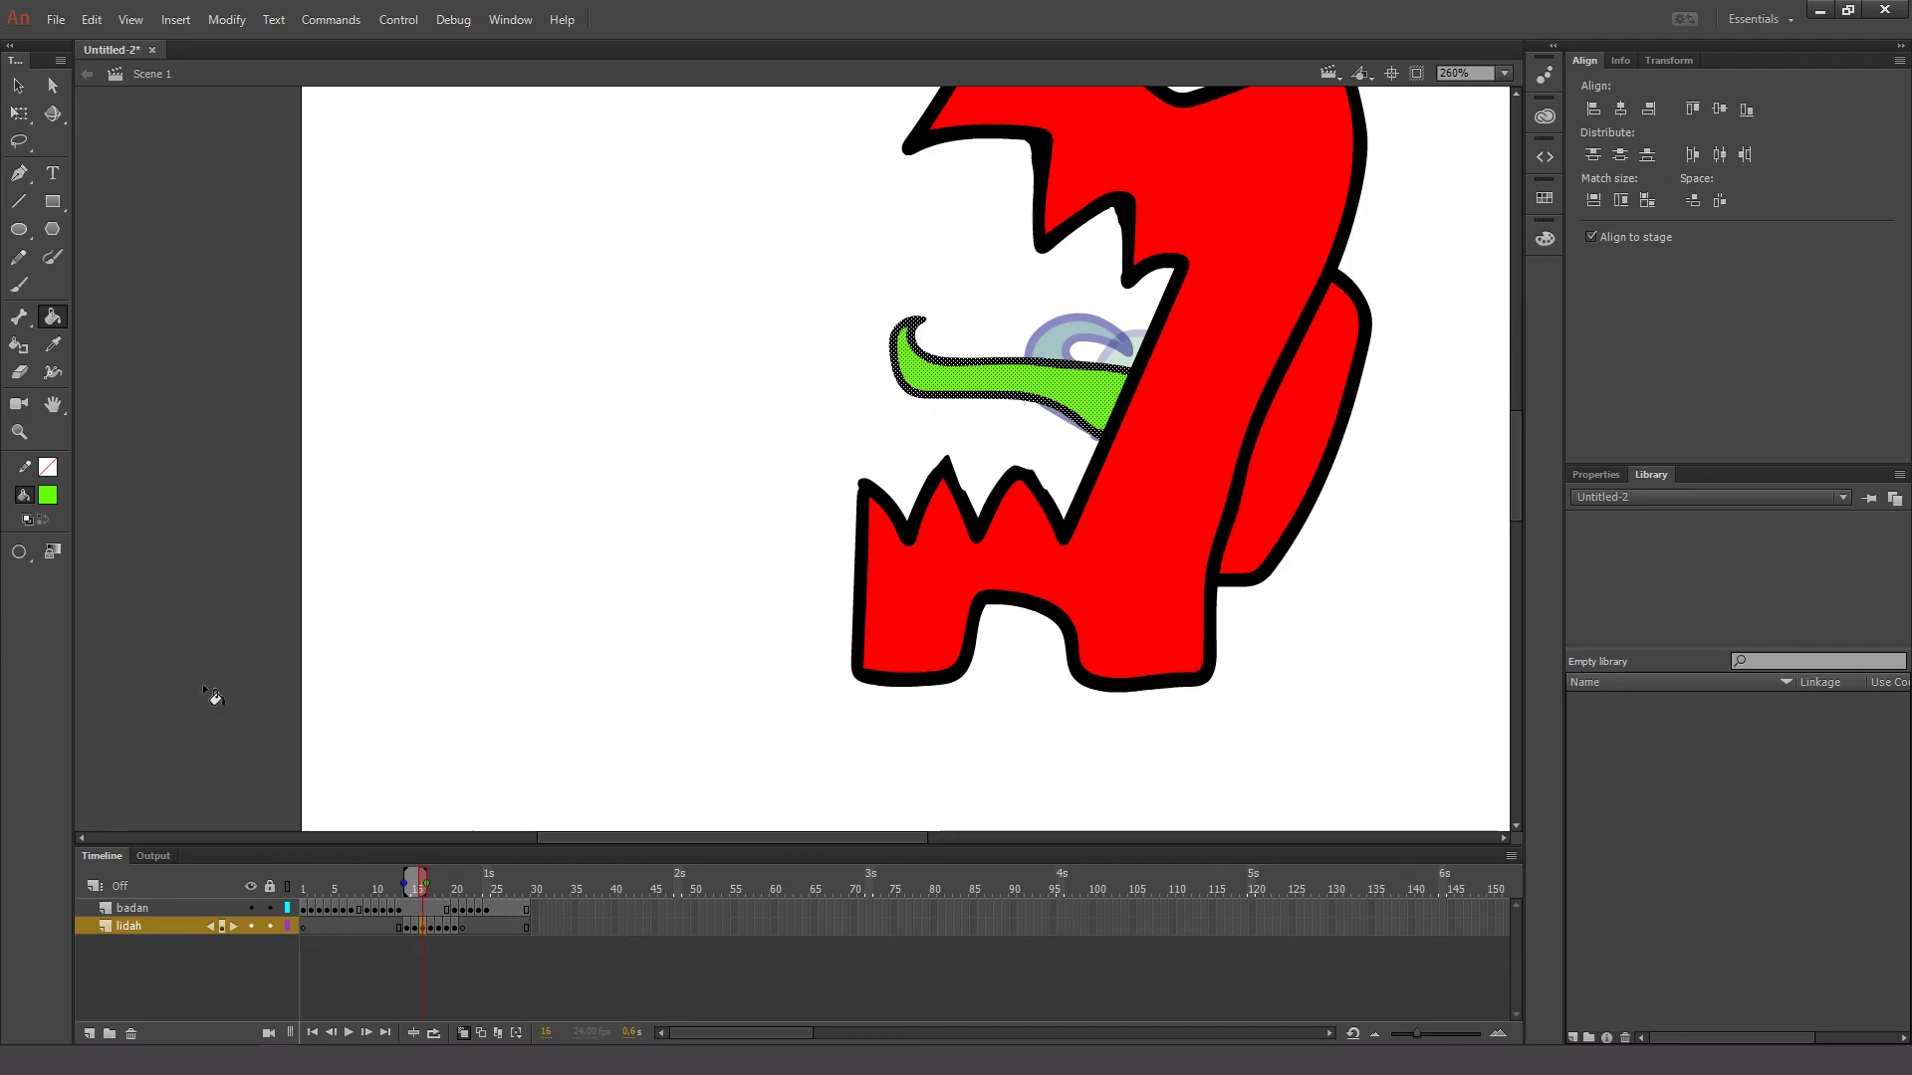
{"action": "left_click", "coordinate": [19, 113]}
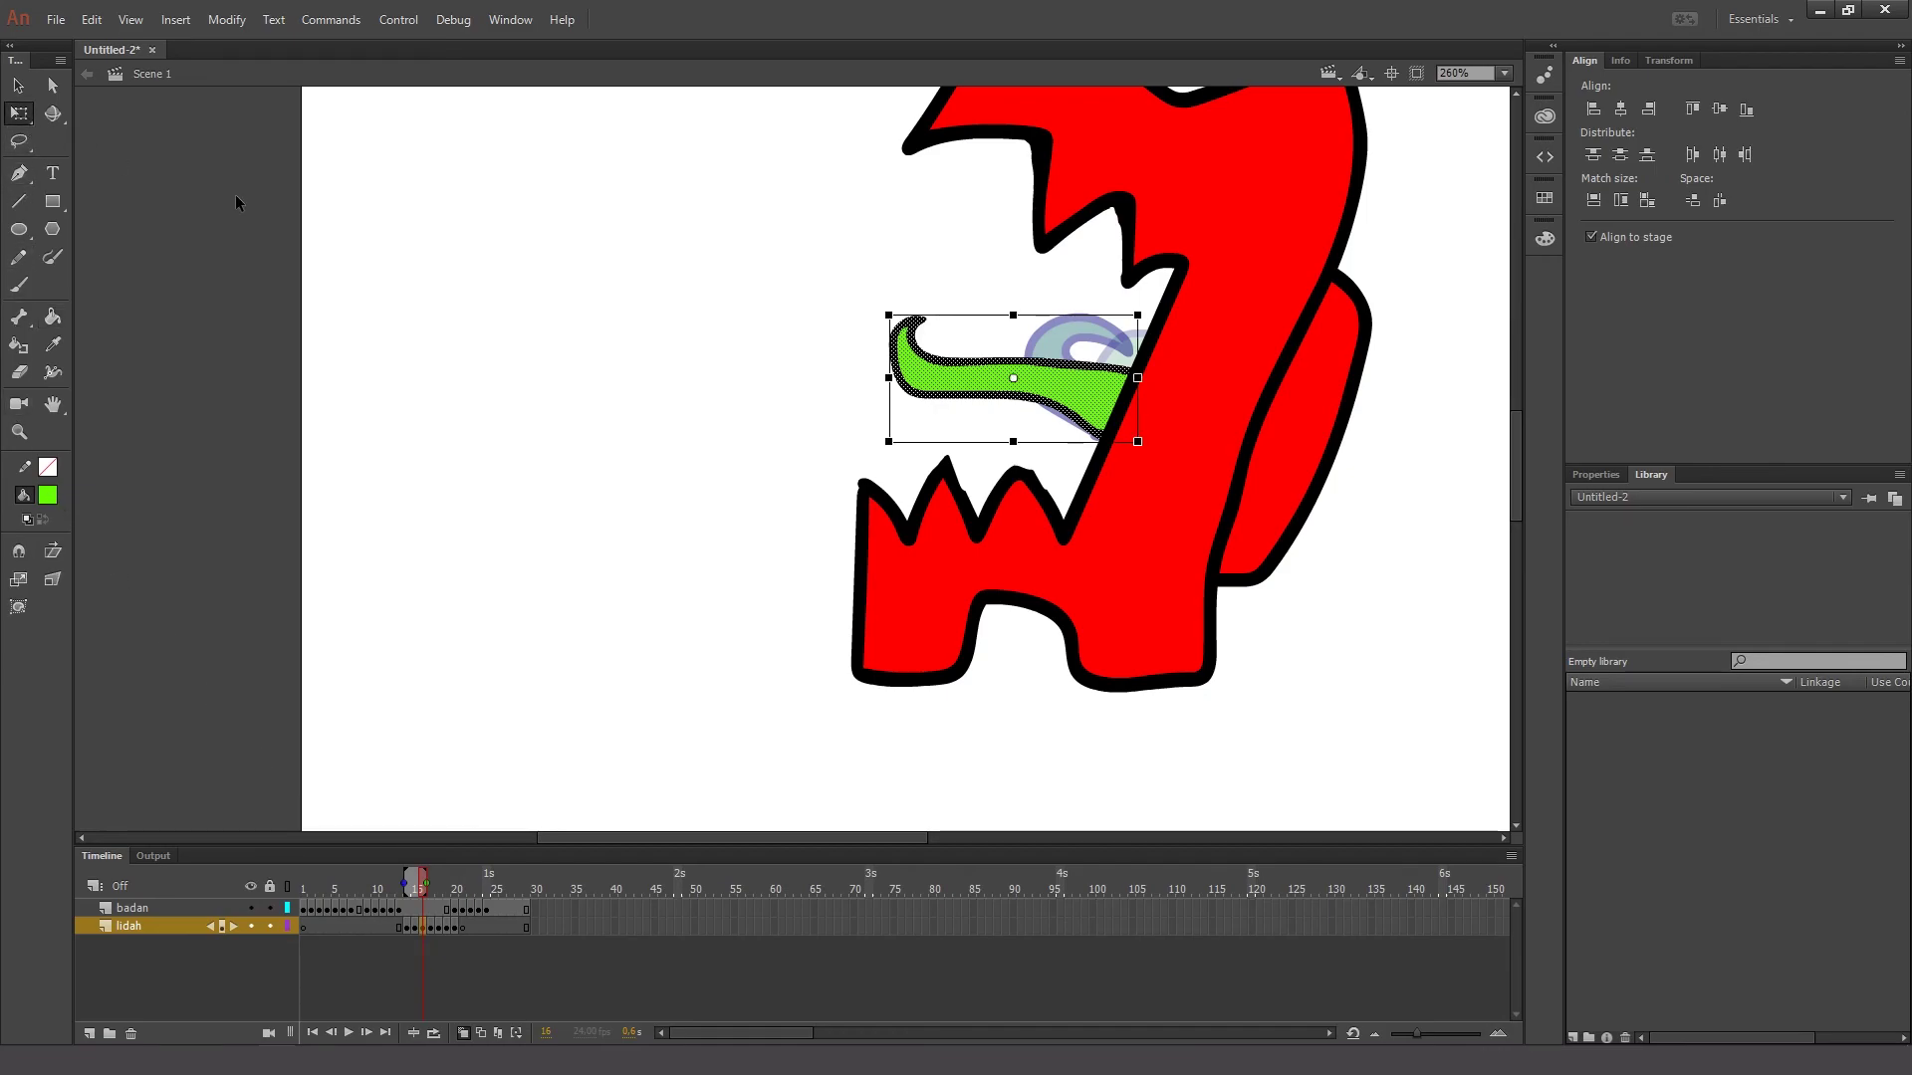
{"action": "key", "text": "ctrl+shift+a"}
{"action": "left_click", "coordinate": [49, 495]}
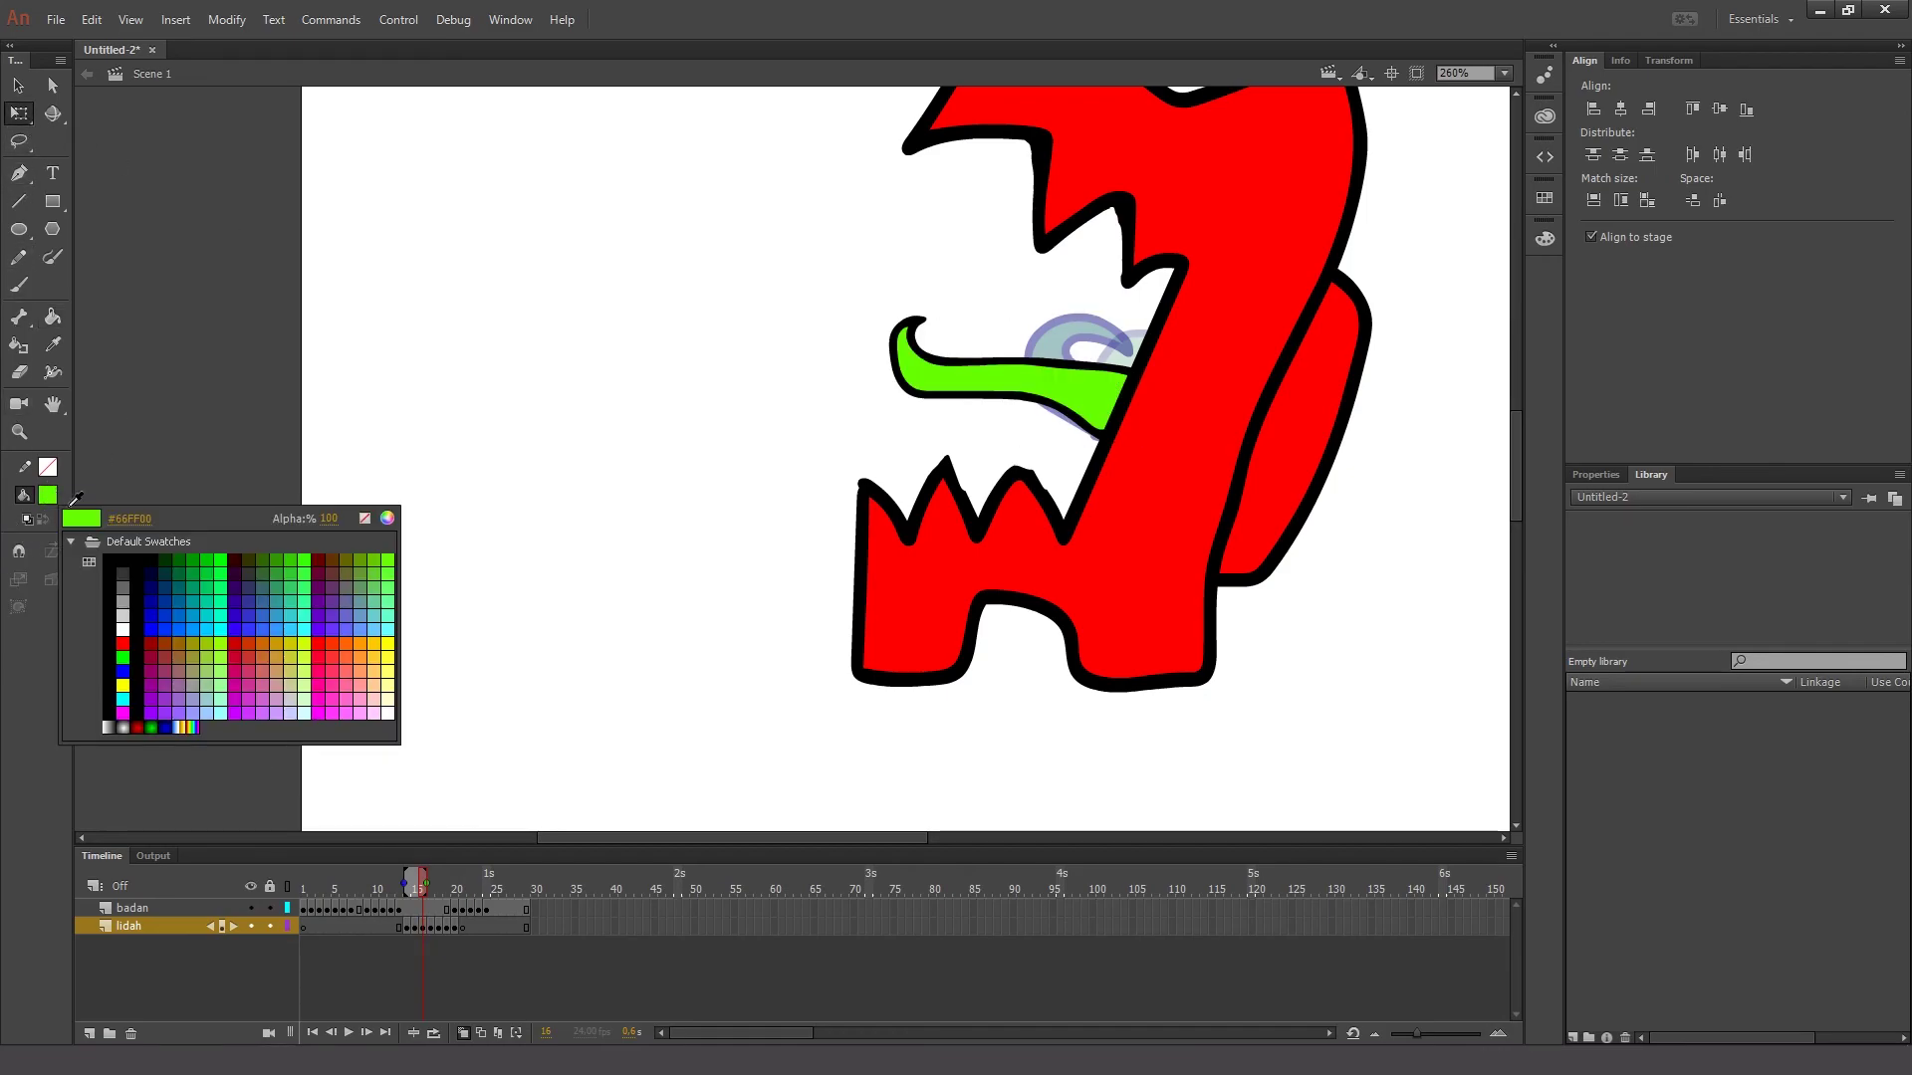
{"action": "left_click", "coordinate": [144, 601]}
- Brush short black motion dashes above the curled tongue in frame 16 of the lidah layer
{"action": "left_click", "coordinate": [414, 928]}
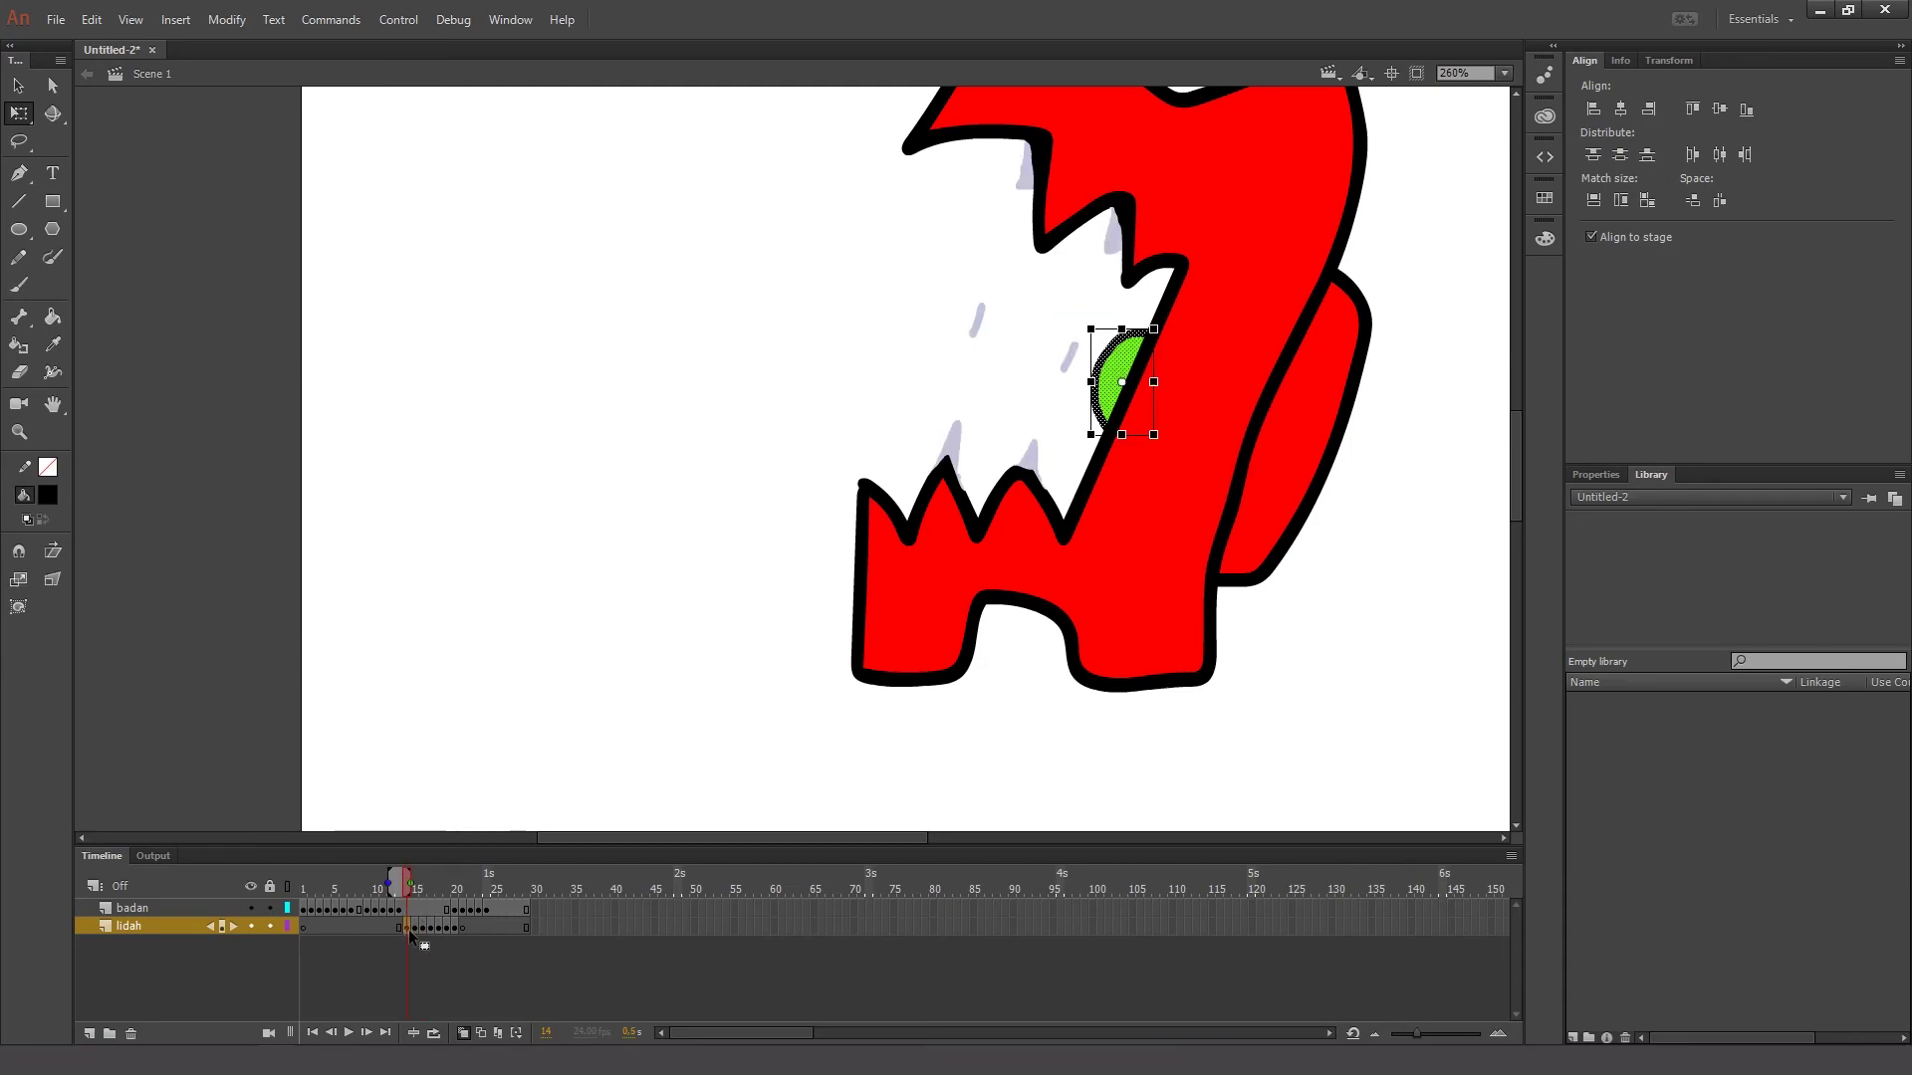
{"action": "left_click", "coordinate": [426, 931]}
{"action": "left_click", "coordinate": [423, 930]}
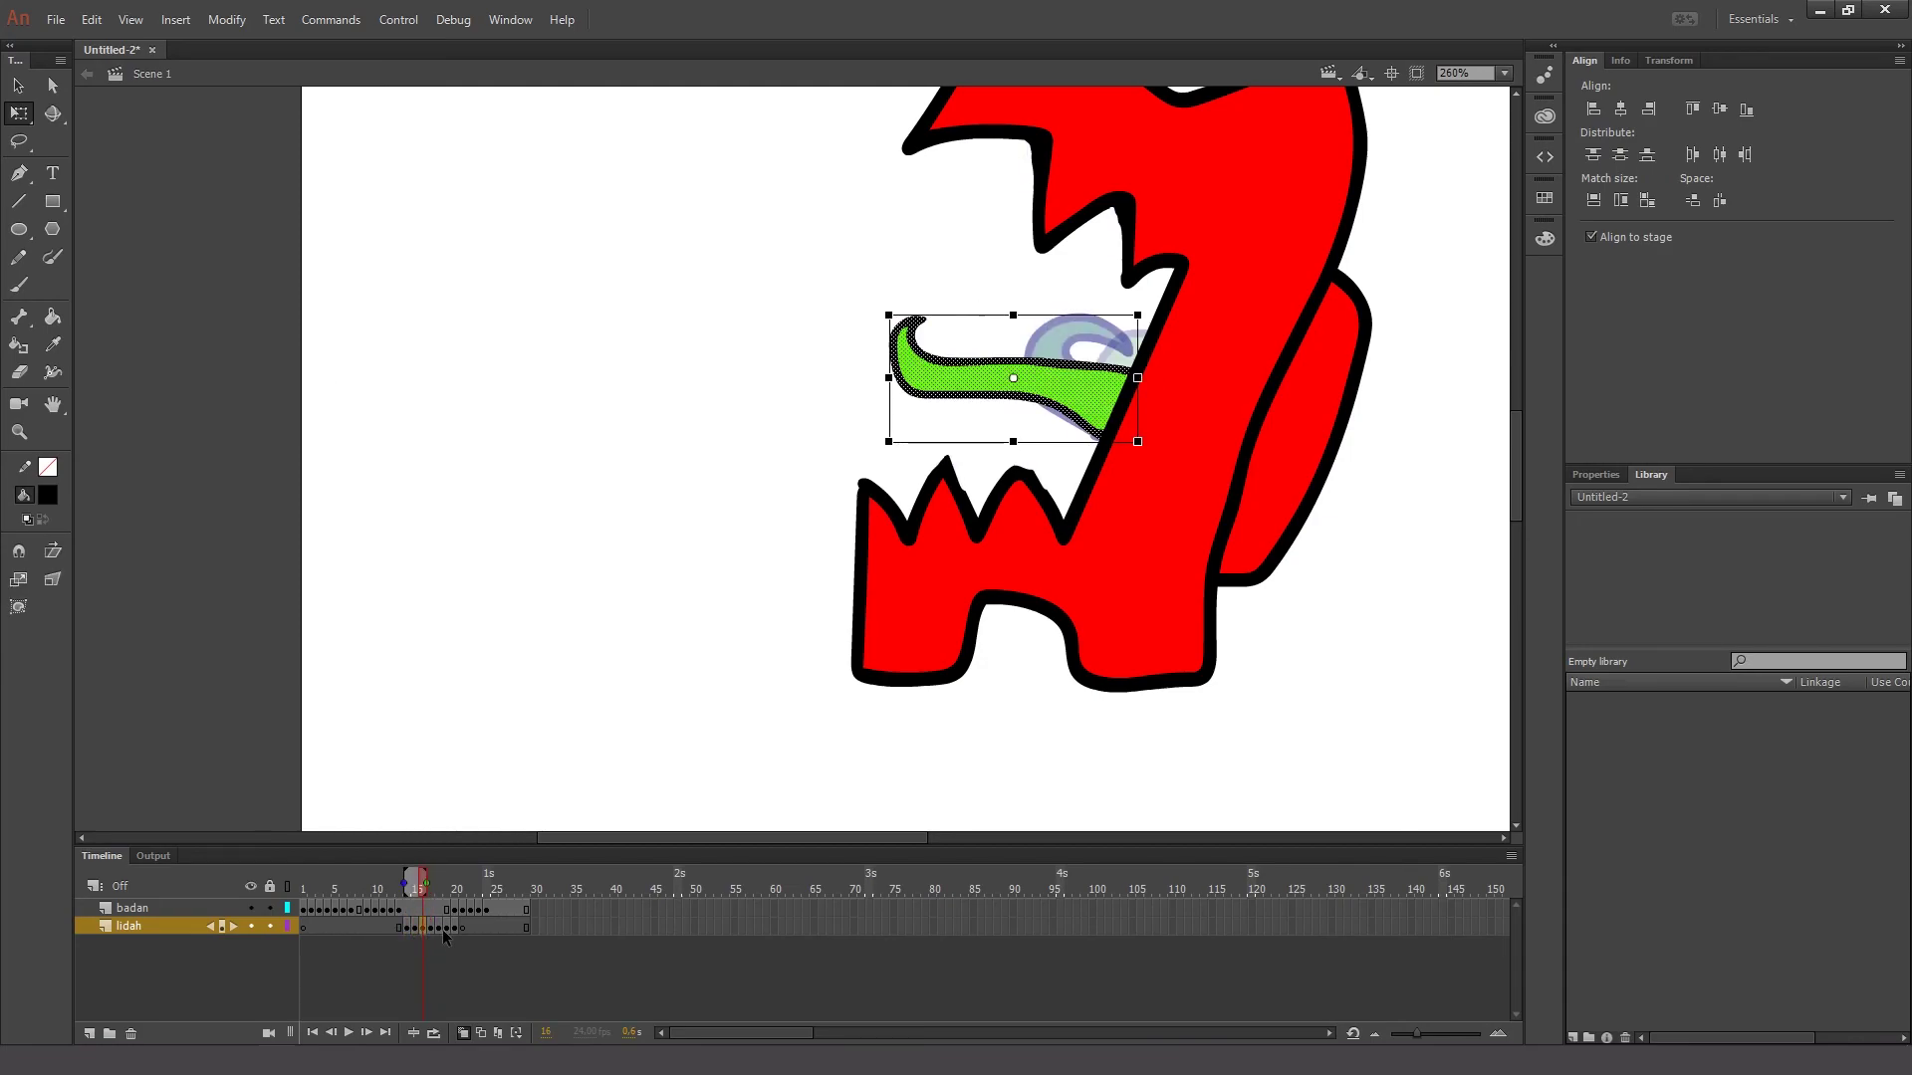
{"action": "left_click", "coordinate": [410, 928]}
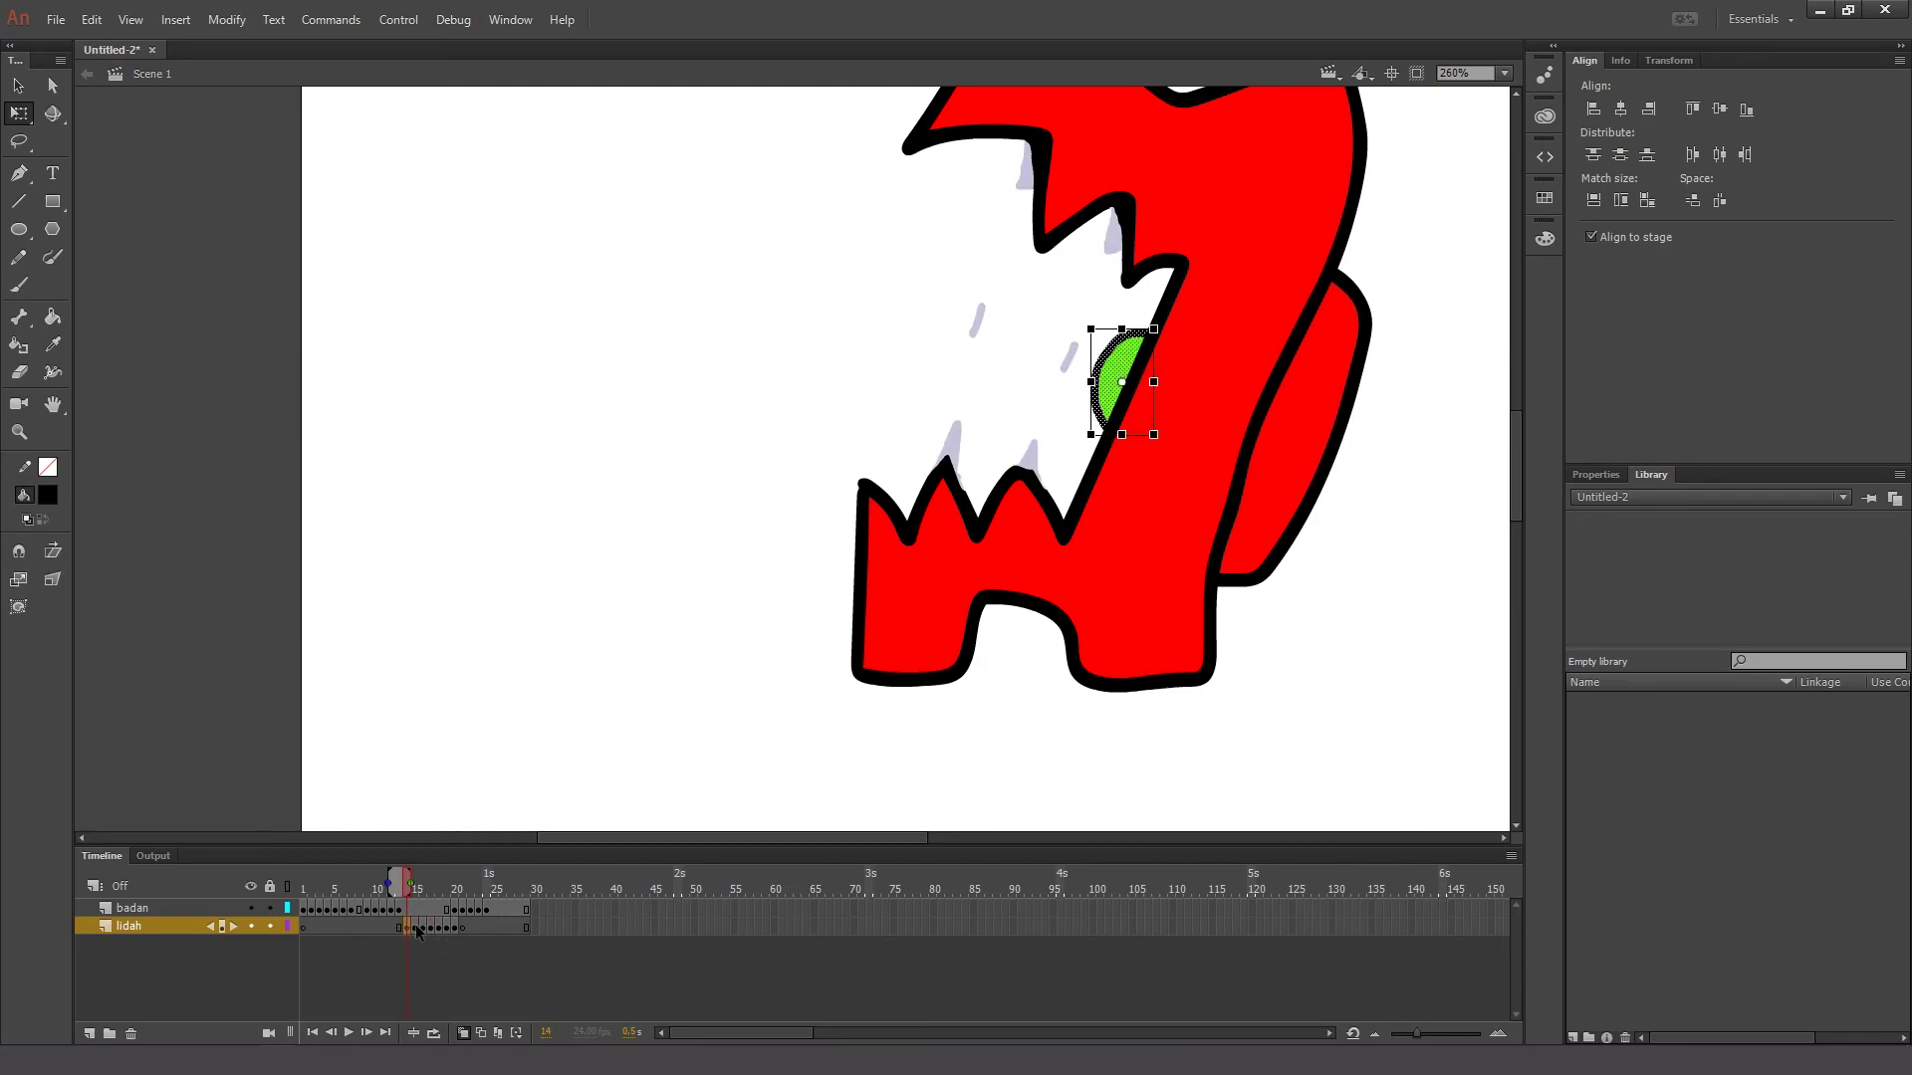
{"action": "left_click", "coordinate": [430, 934]}
{"action": "left_click", "coordinate": [422, 930]}
{"action": "left_click", "coordinate": [19, 284]}
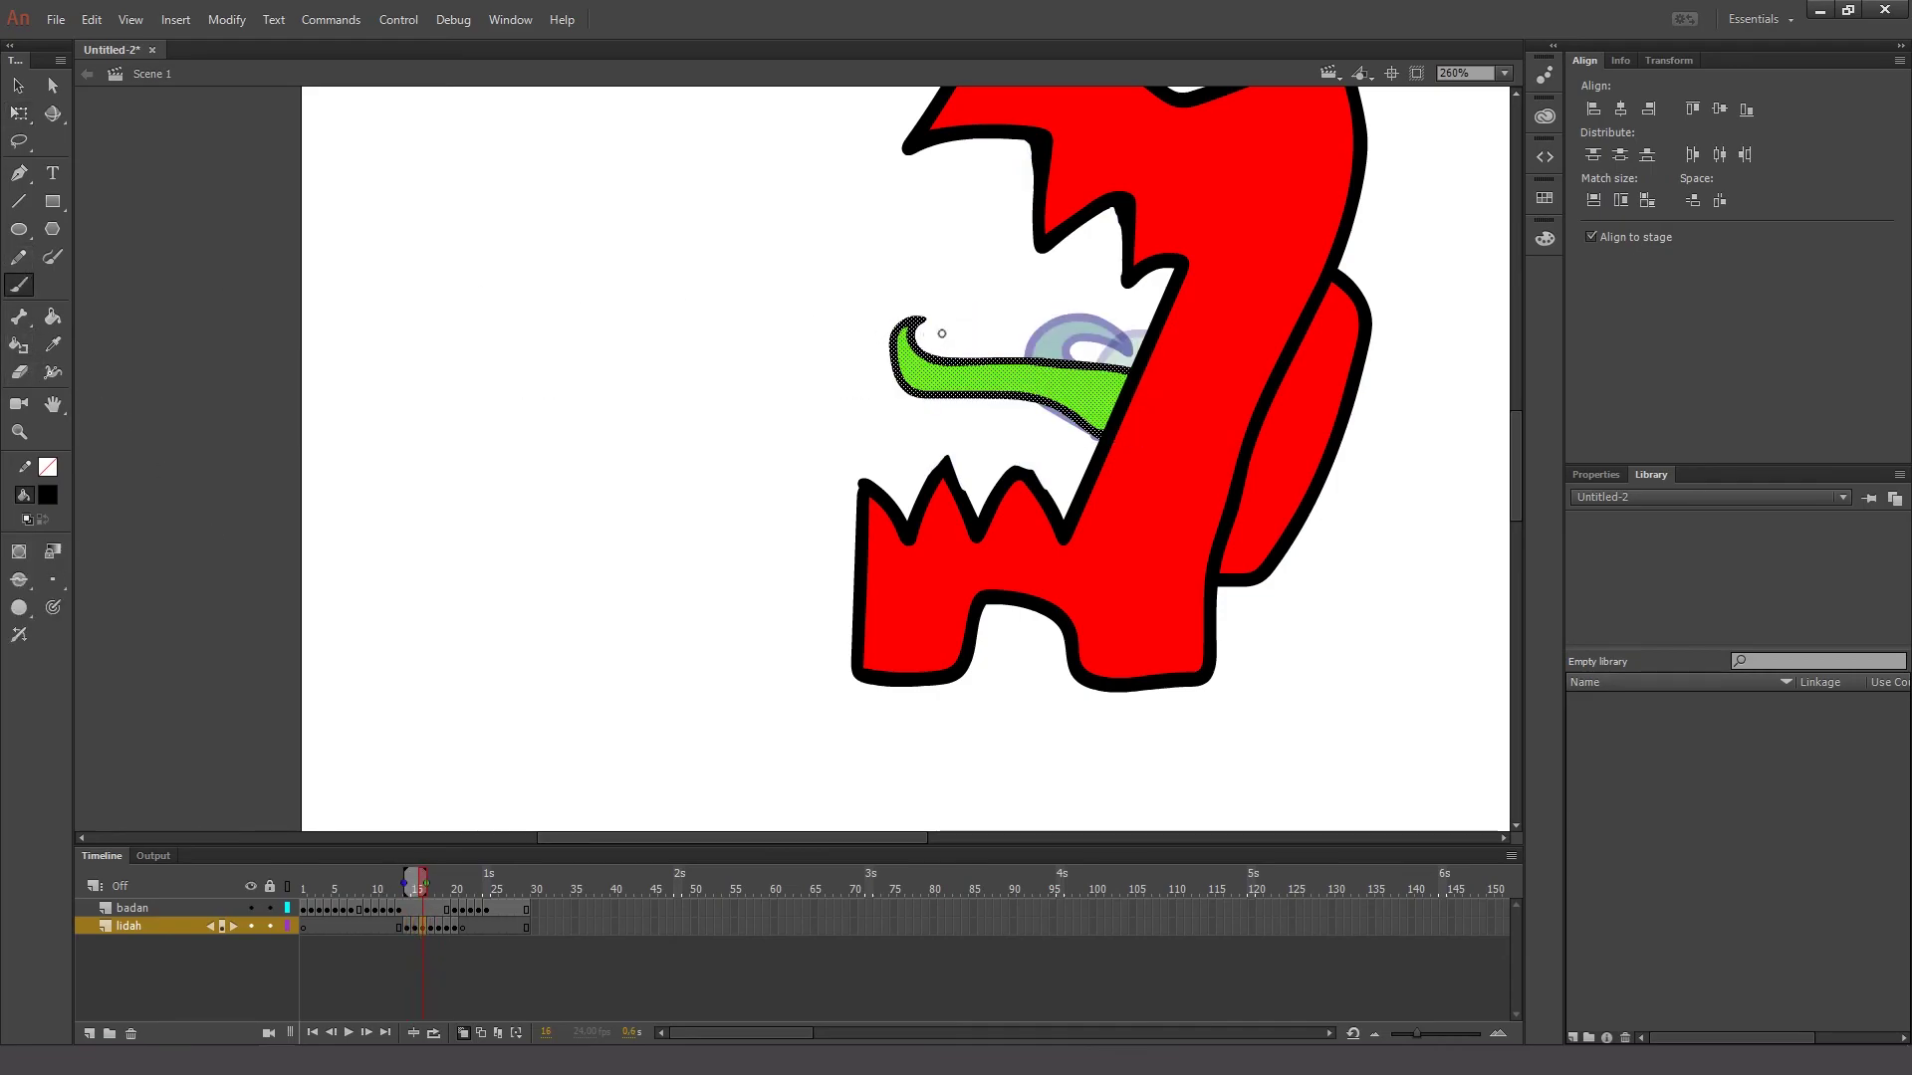
{"action": "left_click_drag", "start_coordinate": [939, 311], "coordinate": [1002, 294]}
{"action": "key", "text": "ctrl+z"}
{"action": "left_click_drag", "start_coordinate": [941, 305], "coordinate": [995, 295]}
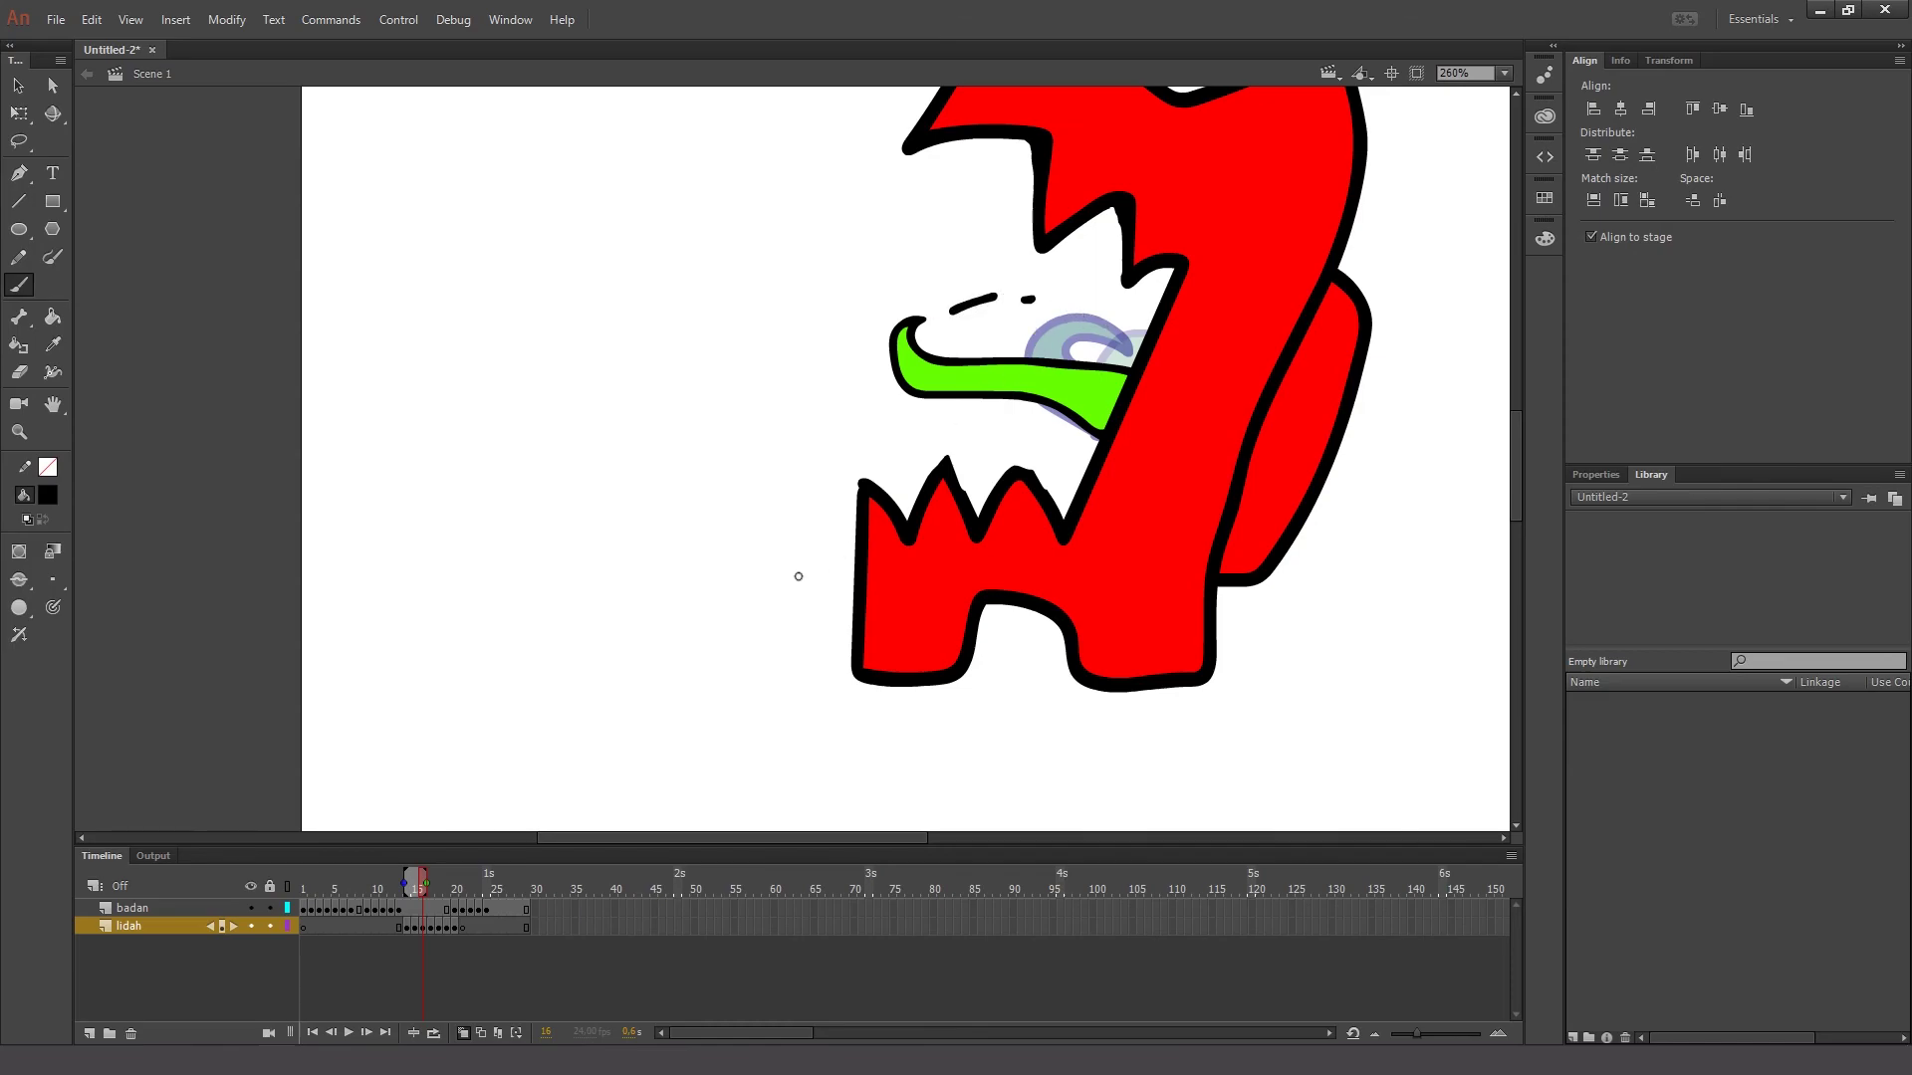
- Brush short black motion dashes above the tongue in frame 17 and ahead of its tip in frames 18 and 19, then play the result
{"action": "key", "text": "."}
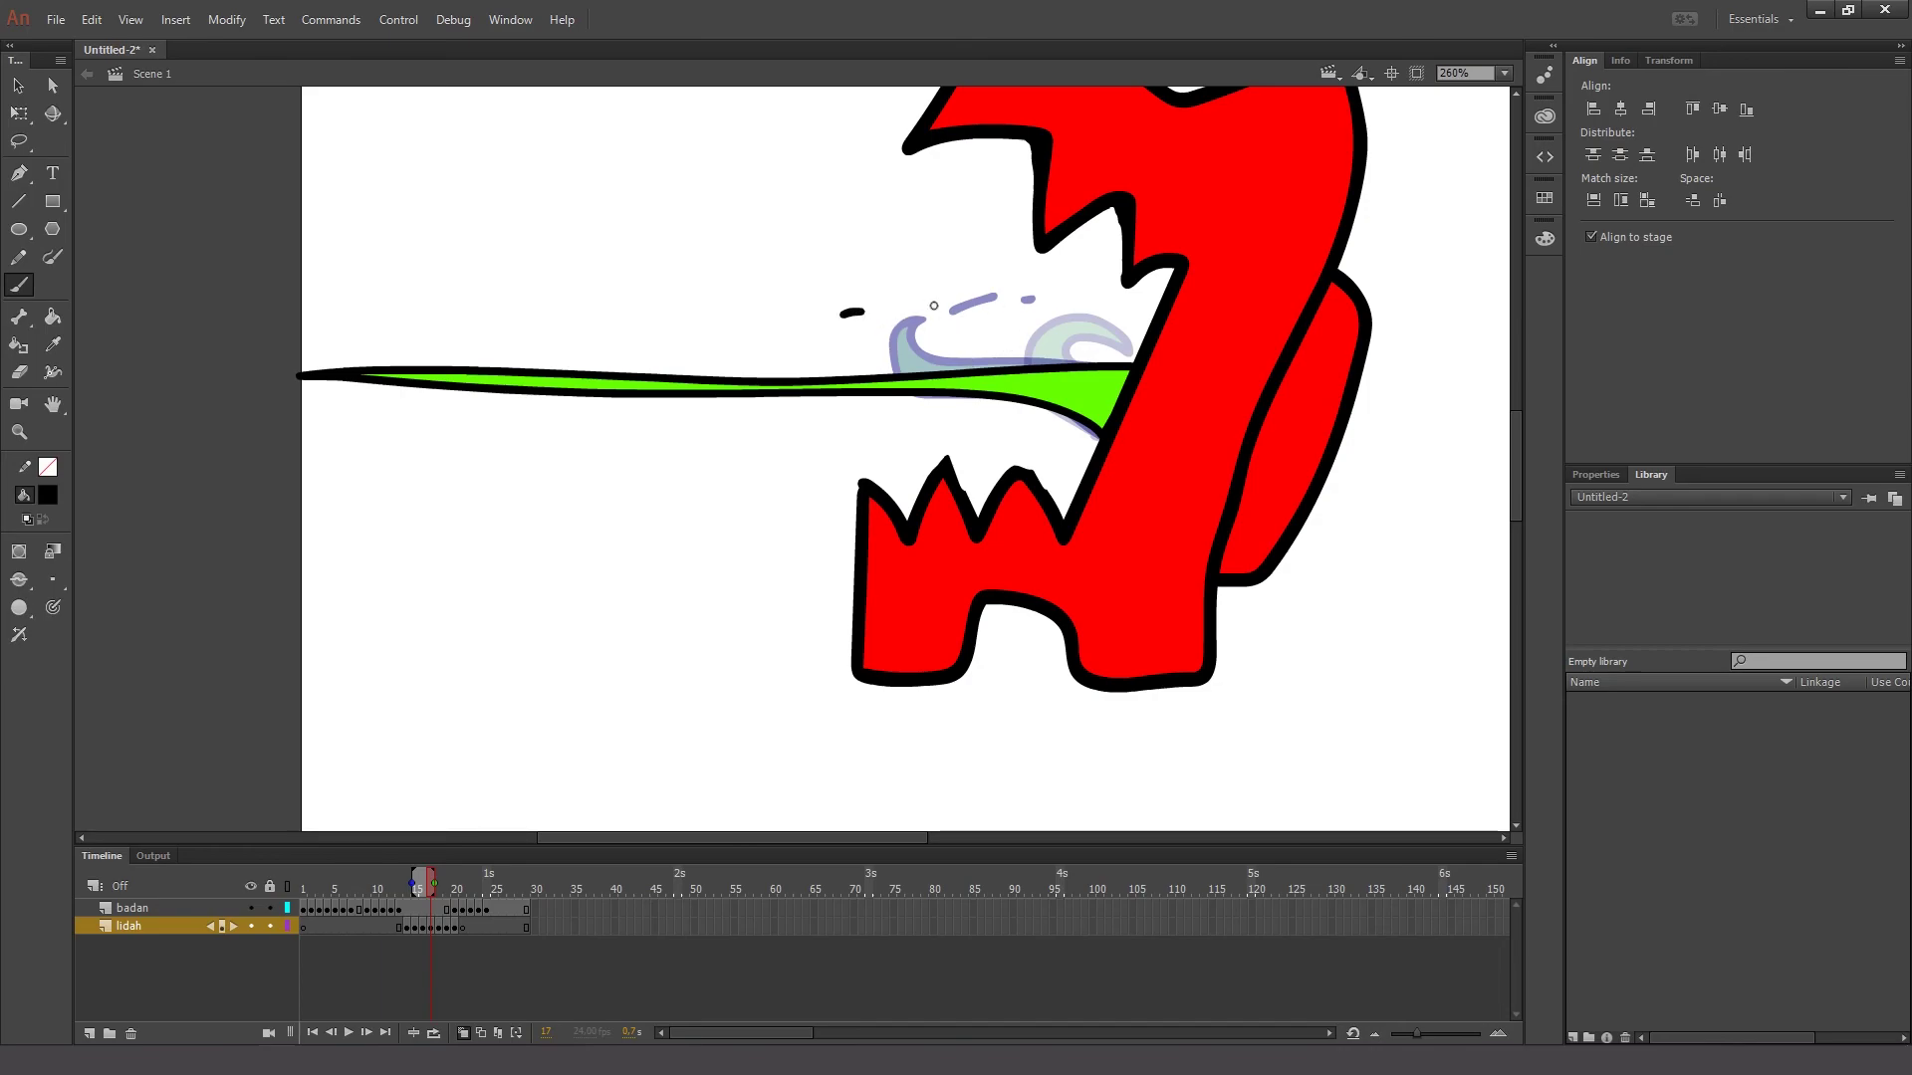
{"action": "key", "text": "."}
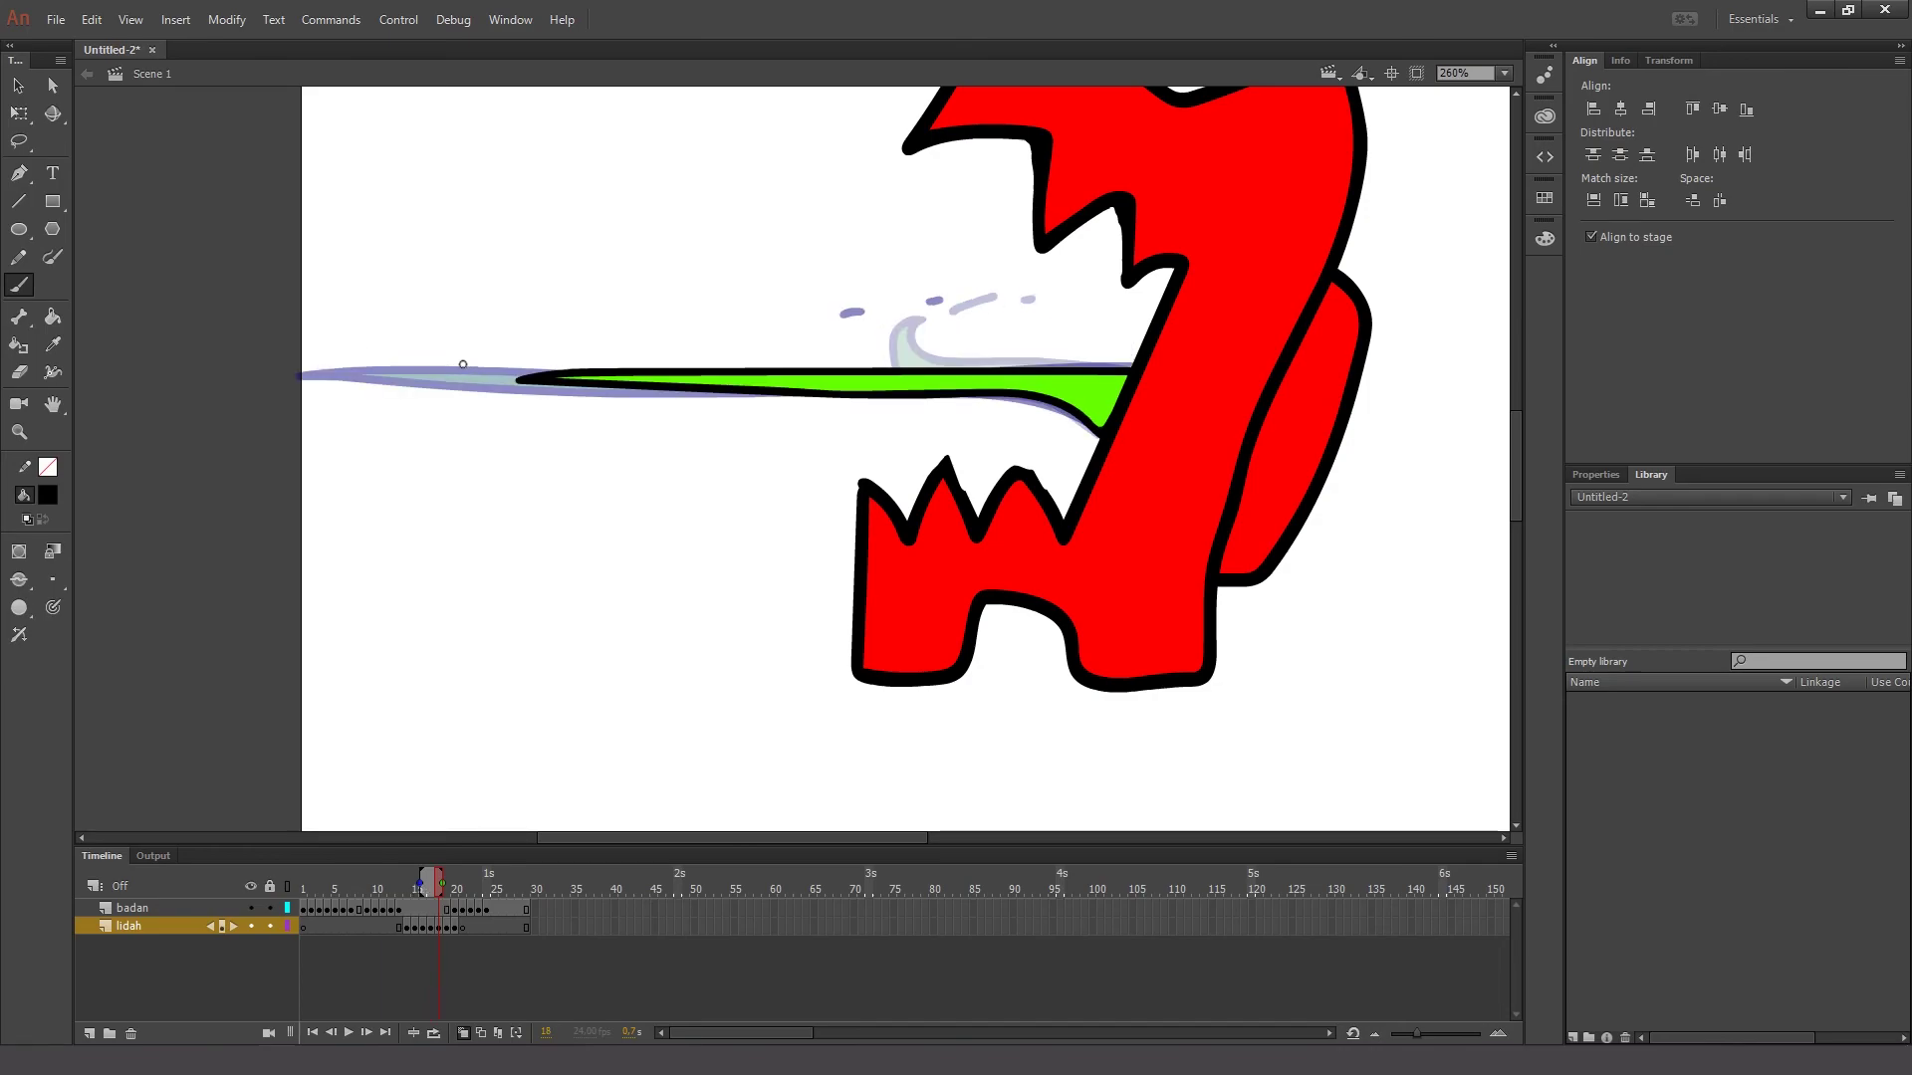
{"action": "left_click_drag", "start_coordinate": [436, 379], "coordinate": [339, 373]}
{"action": "key", "text": "ctrl+z"}
{"action": "left_click_drag", "start_coordinate": [498, 379], "coordinate": [417, 383]}
{"action": "key", "text": "."}
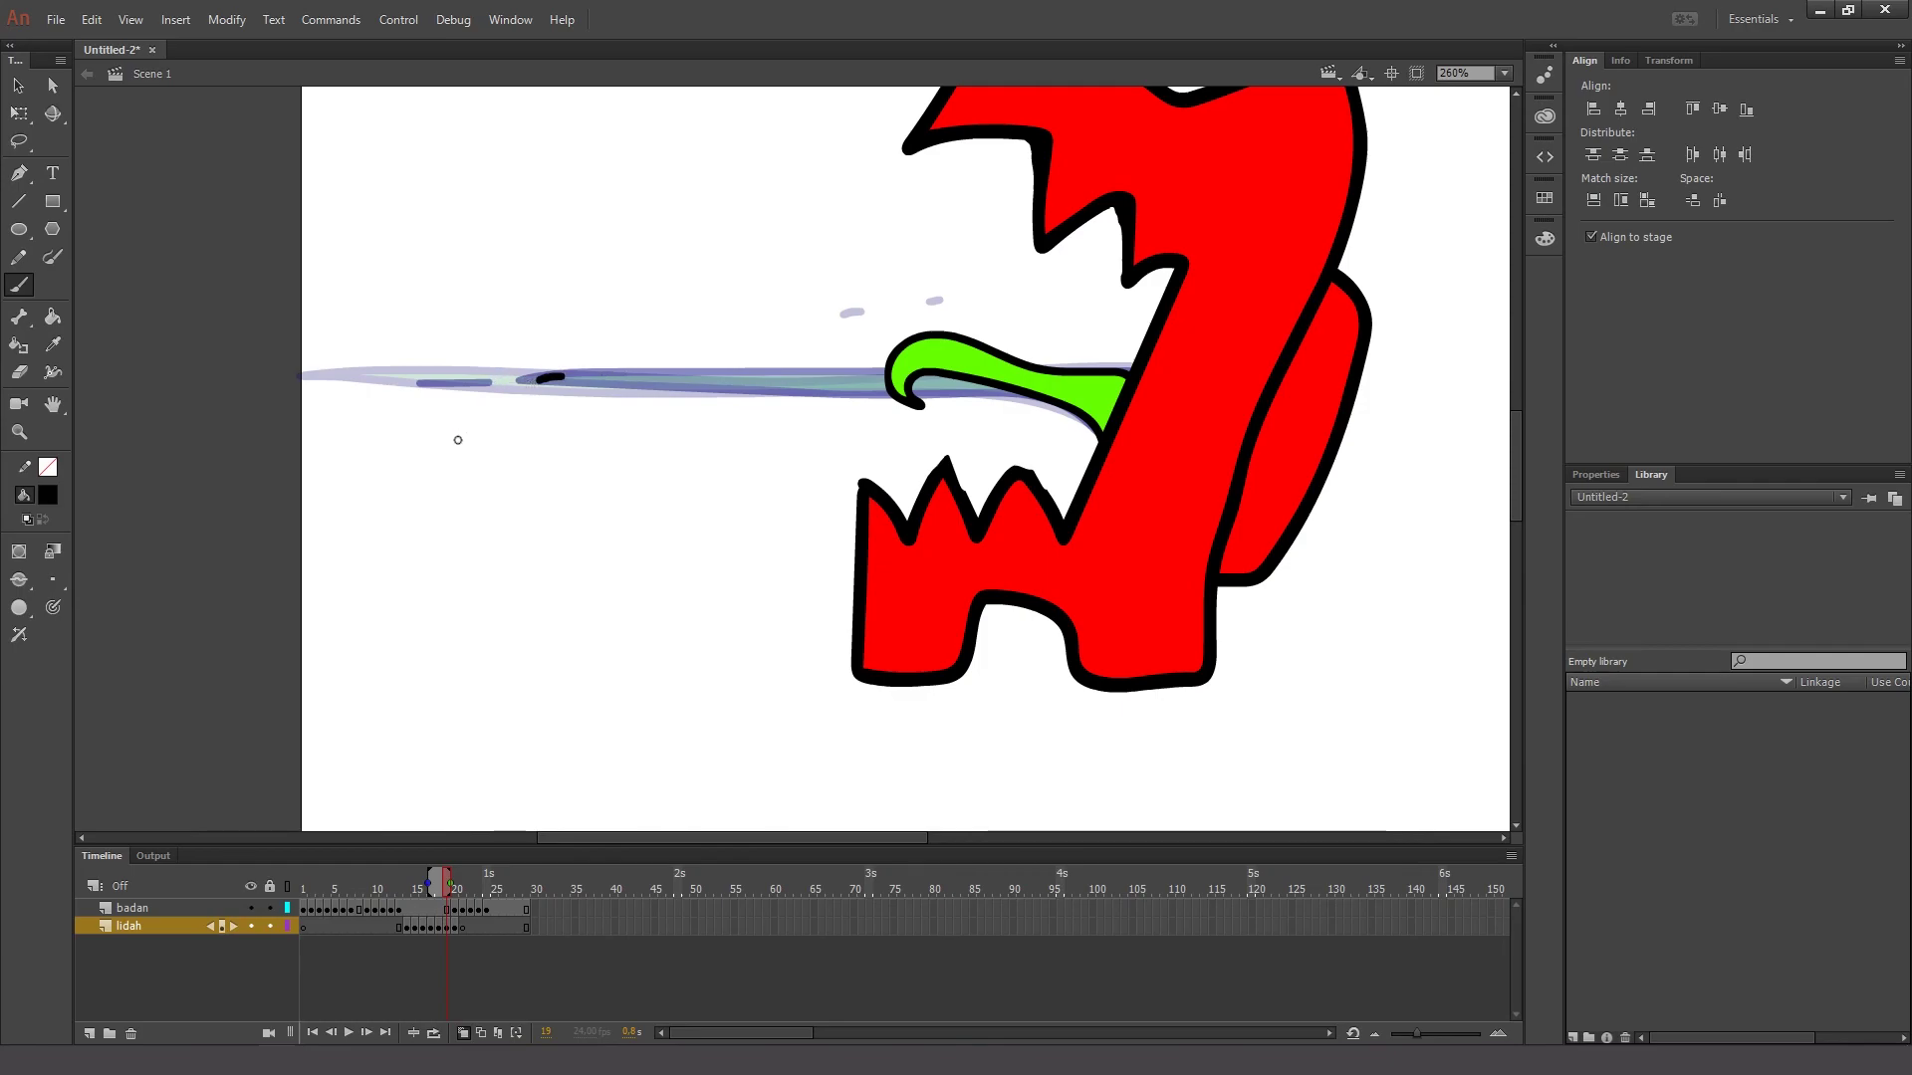
{"action": "key", "text": "."}
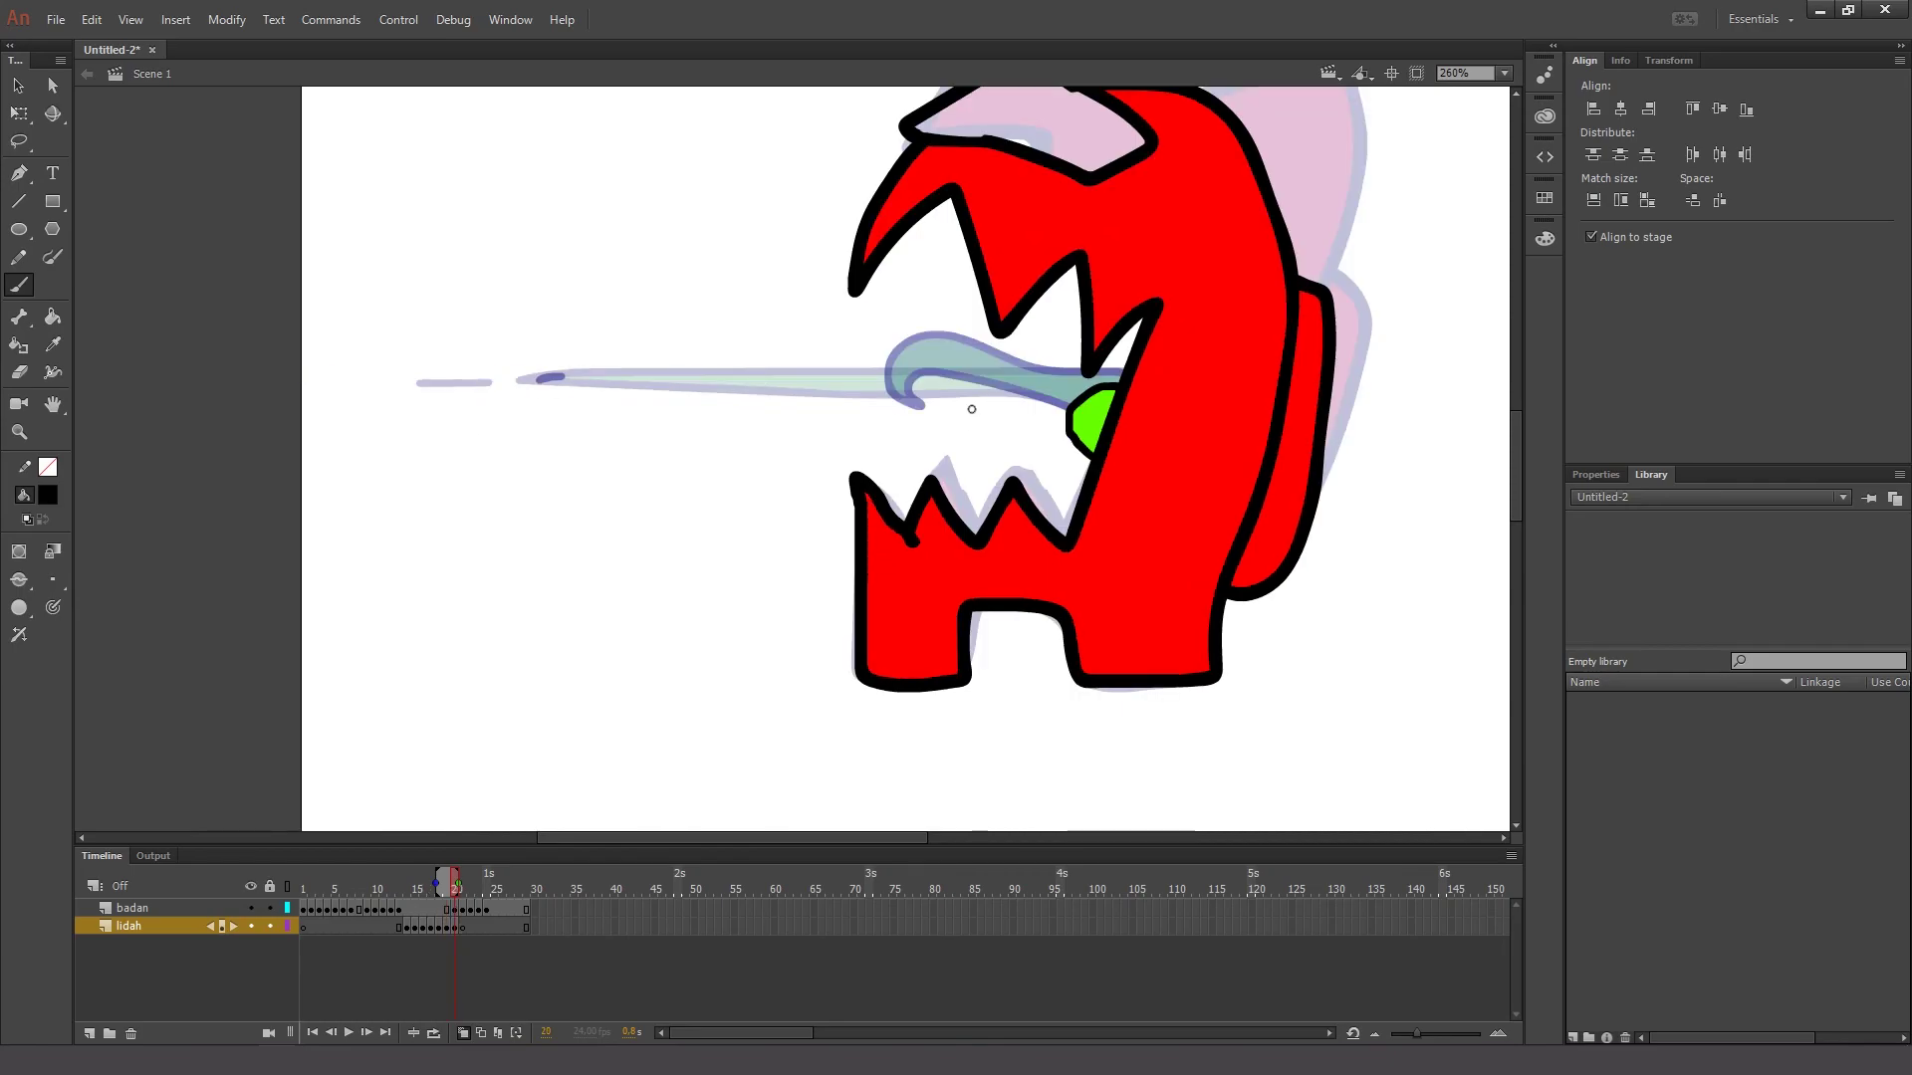
{"action": "key", "text": "Return"}
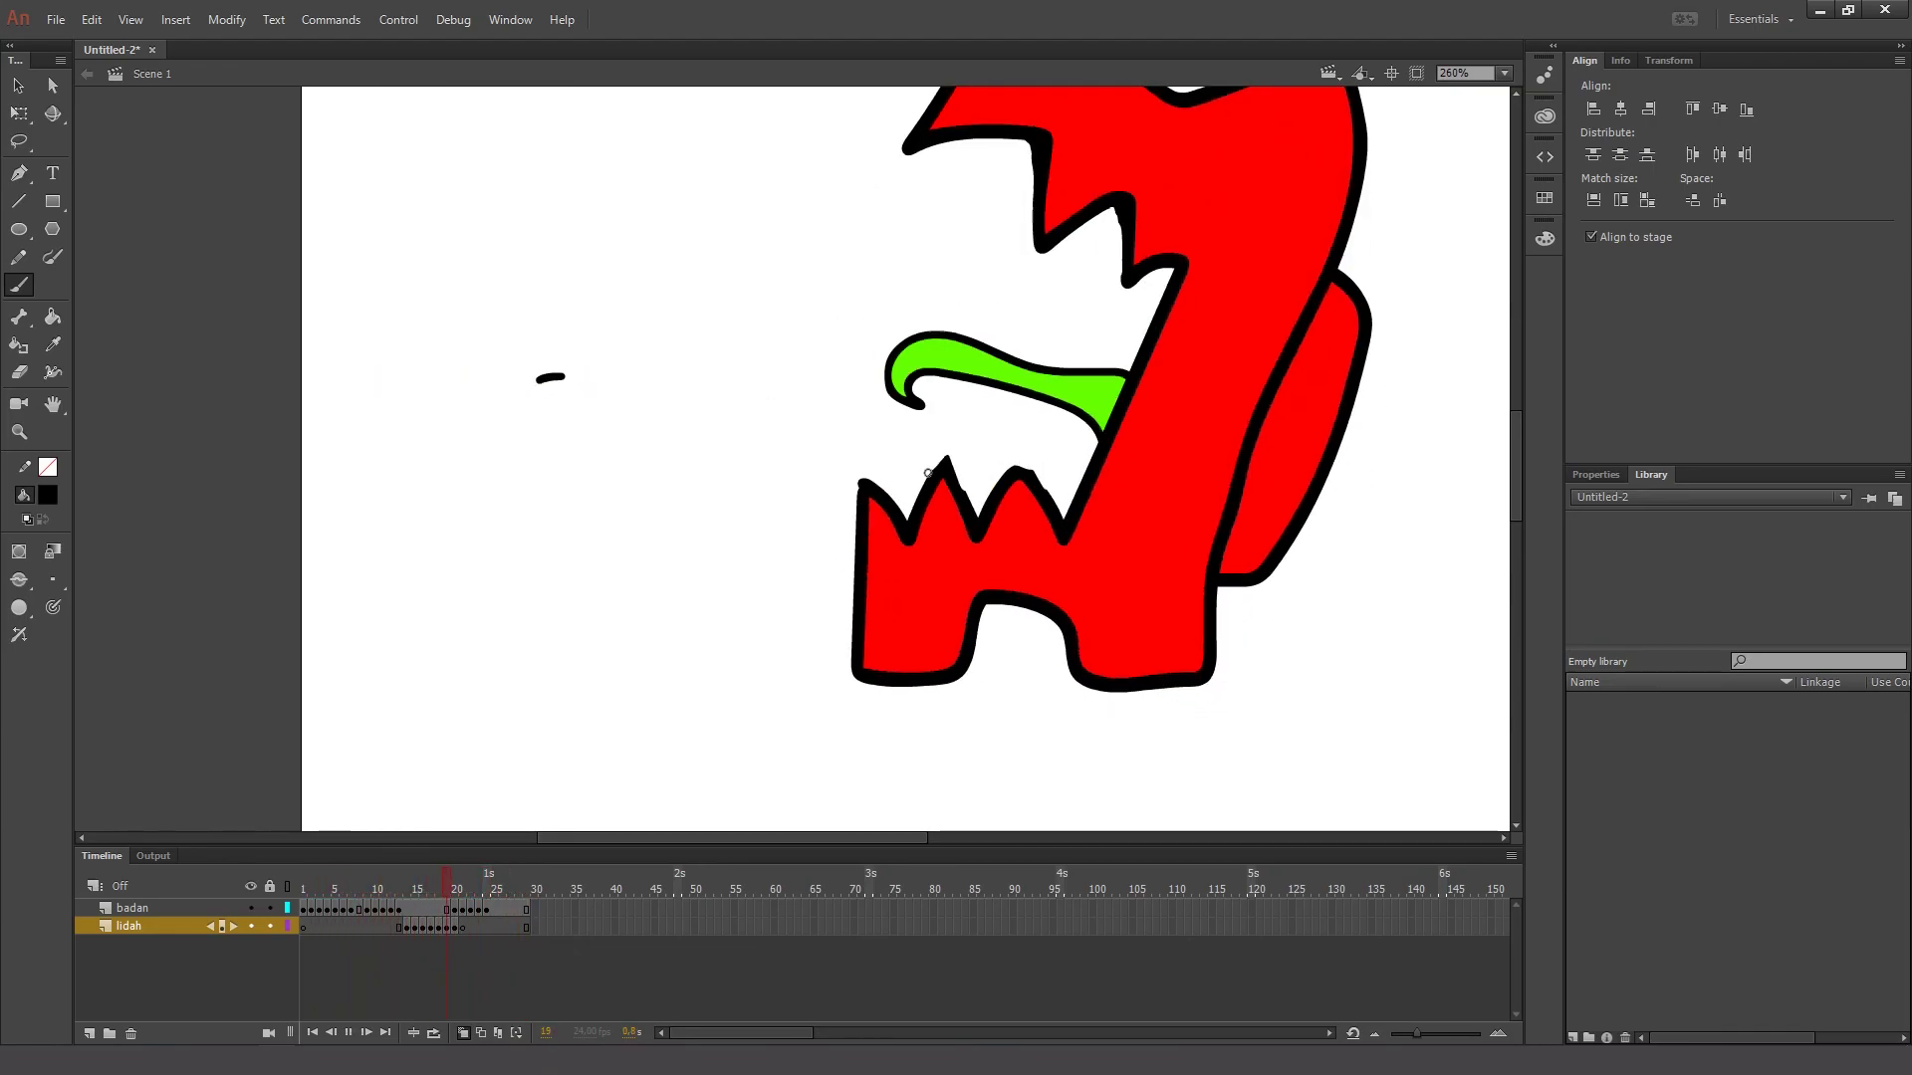
- Return to frame 1, set the fill color to light gray and fill the visor in frames 1 through 3
{"action": "left_click_drag", "start_coordinate": [343, 880], "coordinate": [291, 880]}
{"action": "key", "text": "k"}
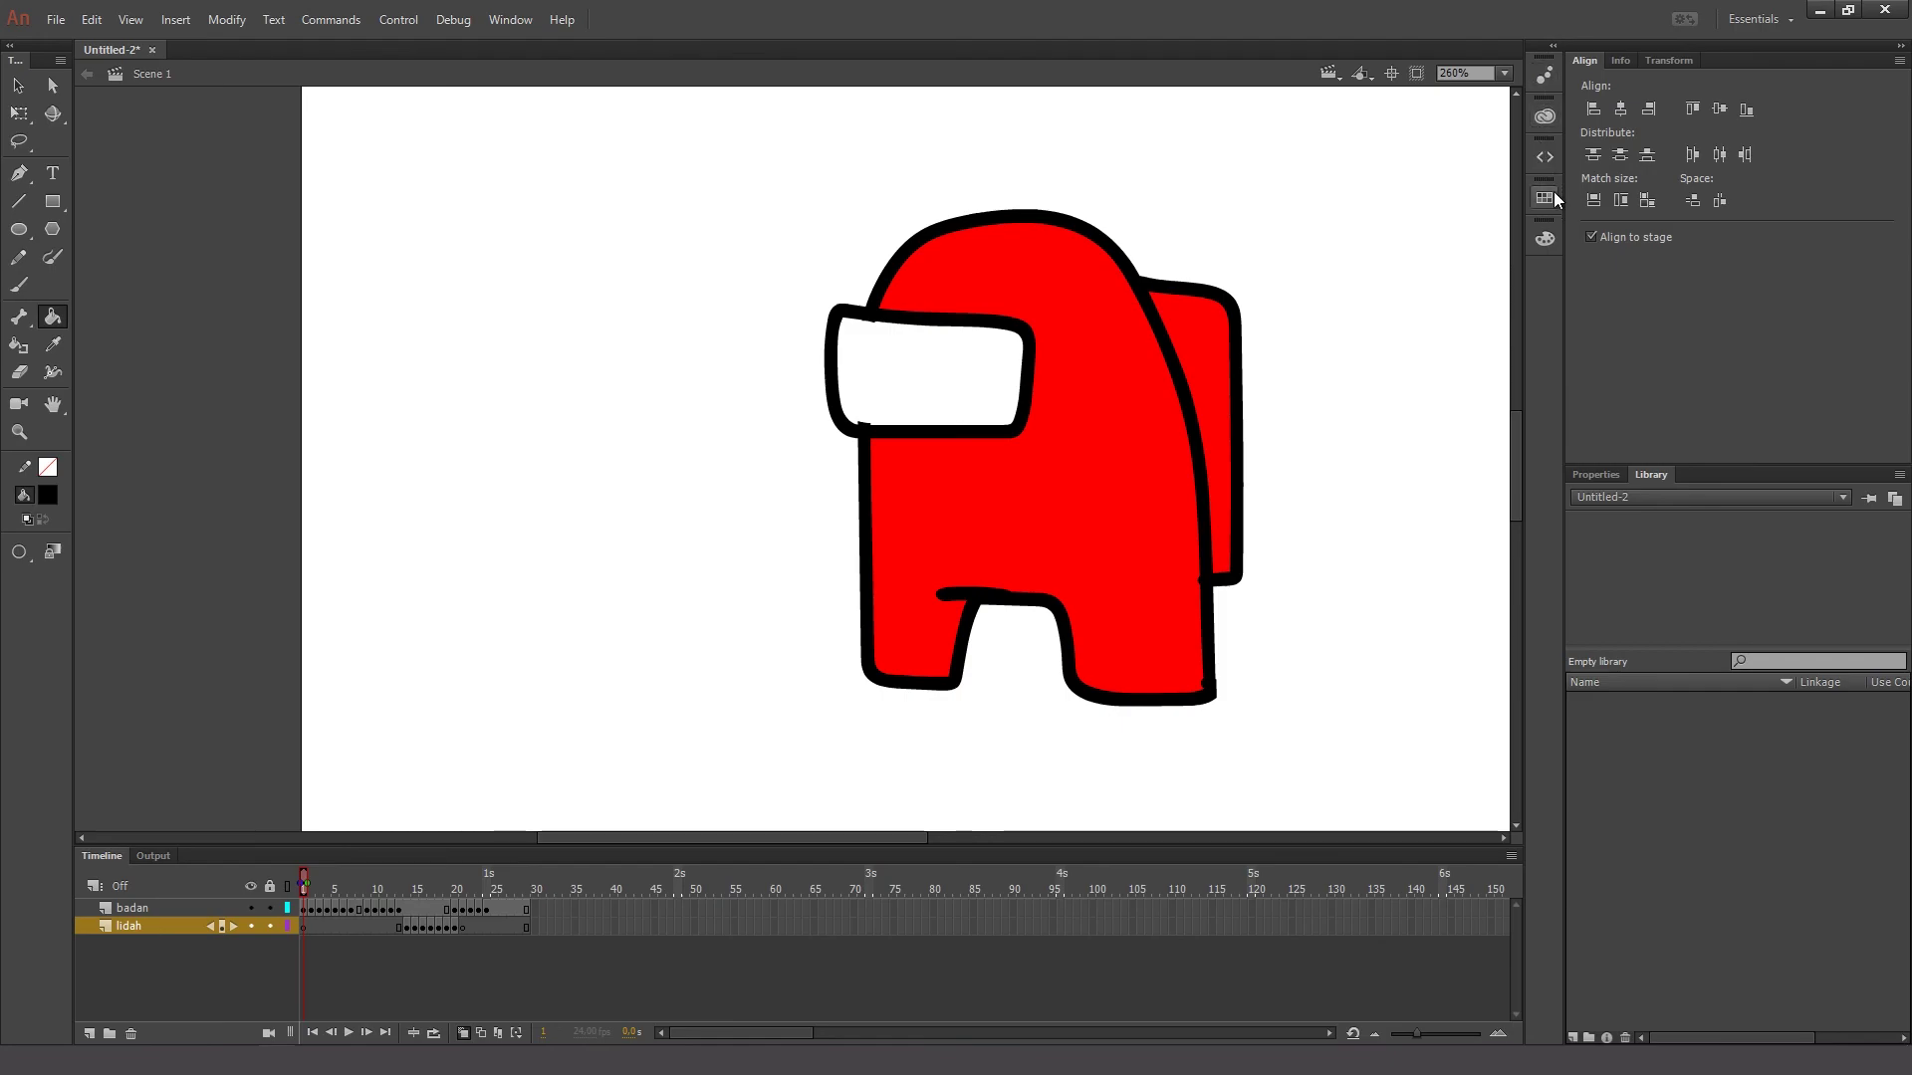
{"action": "left_click", "coordinate": [1549, 197]}
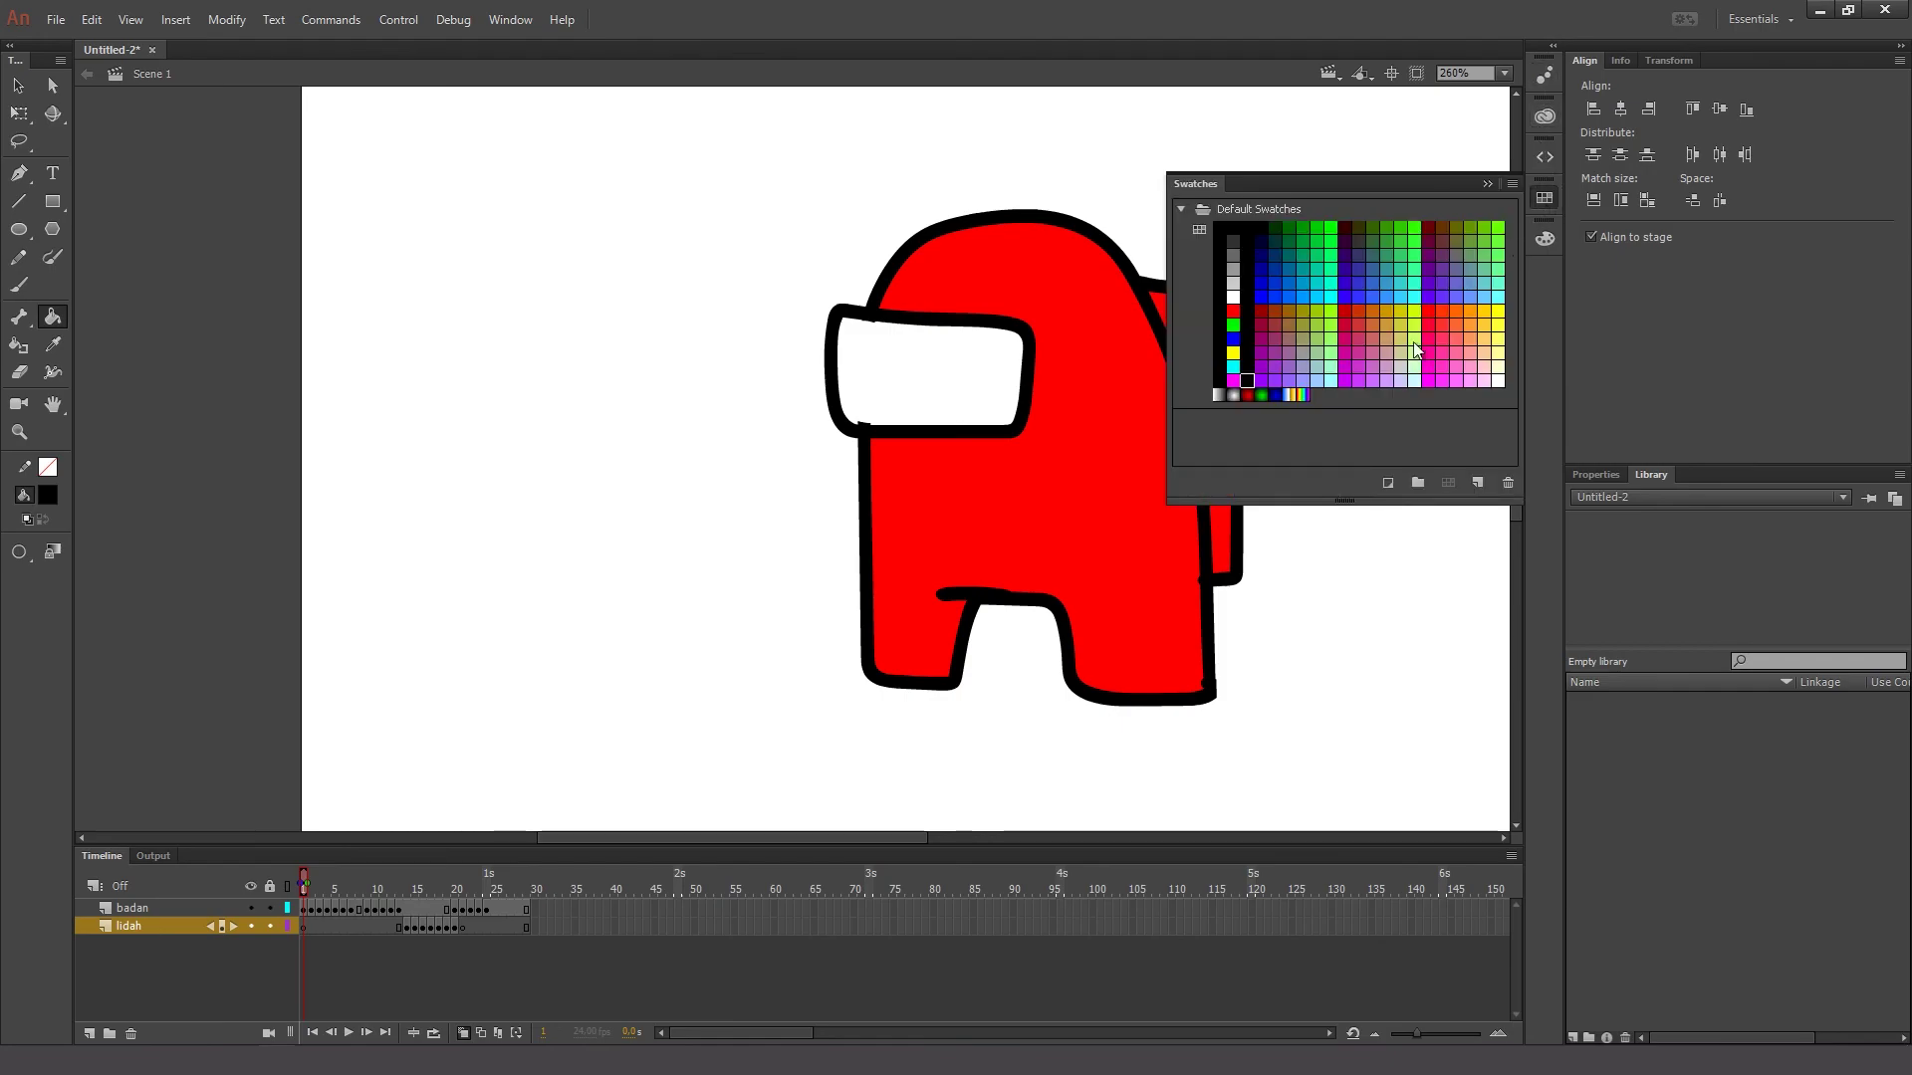
{"action": "left_click", "coordinate": [1233, 290]}
{"action": "left_click", "coordinate": [941, 373]}
{"action": "key", "text": "."}
{"action": "left_click", "coordinate": [964, 387]}
{"action": "key", "text": "."}
{"action": "key", "text": "."}
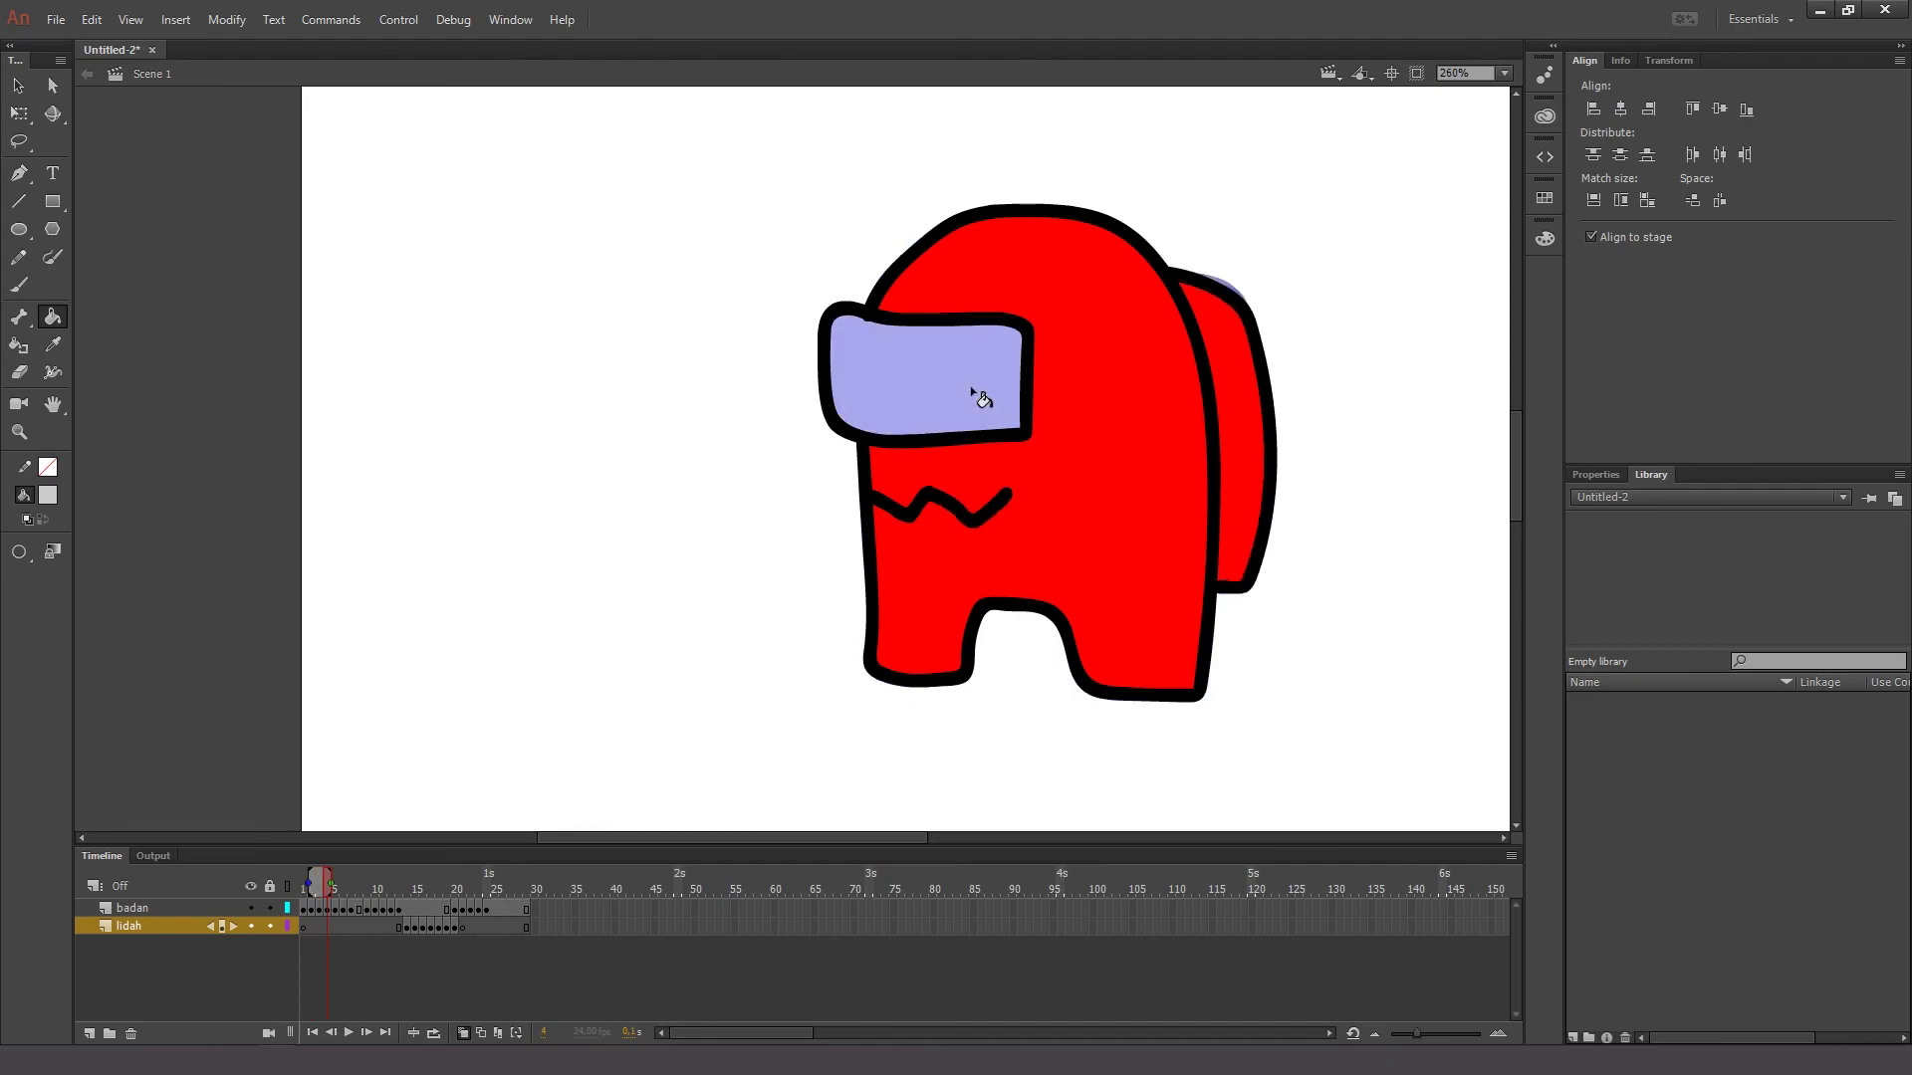
- Fill the visor with the same light gray in frames 4 through 8
{"action": "left_click", "coordinate": [972, 392]}
{"action": "key", "text": "."}
{"action": "key", "text": "."}
{"action": "left_click", "coordinate": [960, 400]}
{"action": "key", "text": "."}
{"action": "key", "text": "."}
{"action": "left_click", "coordinate": [951, 416]}
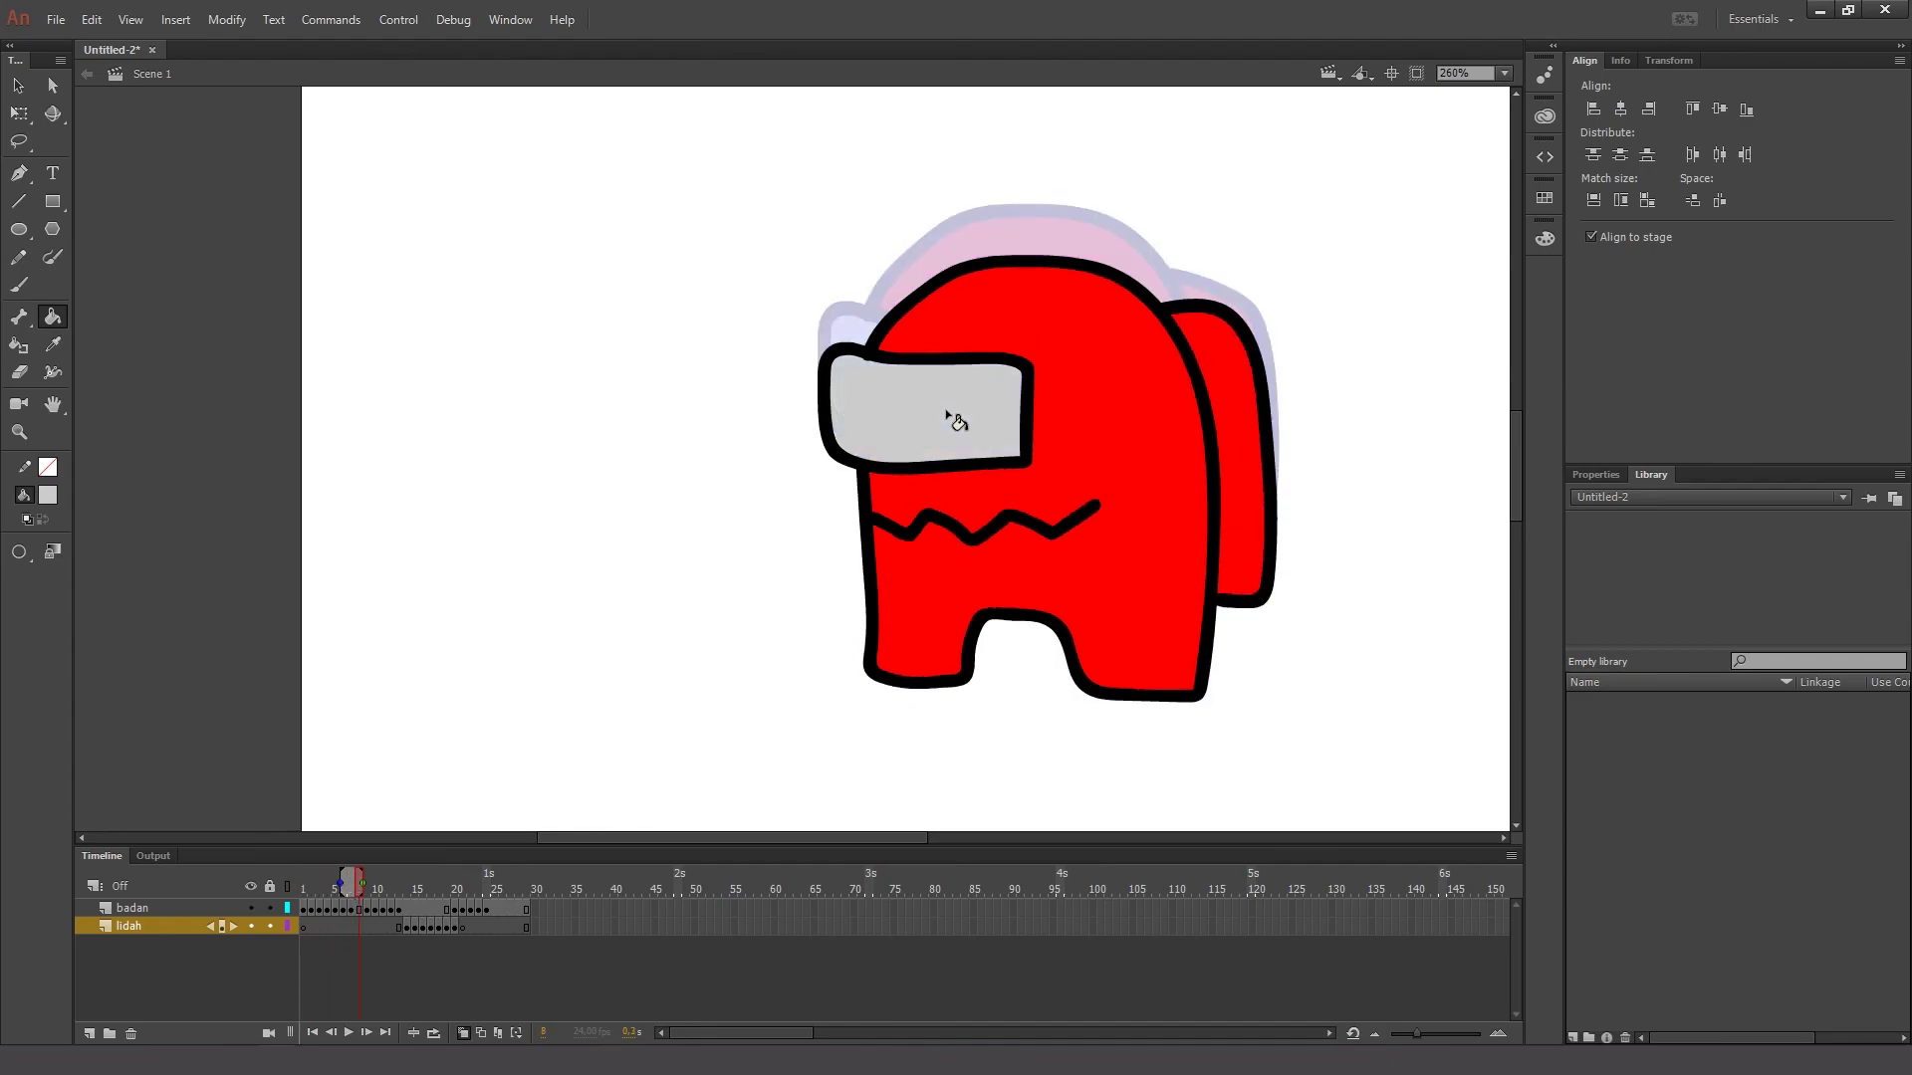
- Fill the visor with light gray in the opening-mouth poses, frames 9 through 13
{"action": "key", "text": "Return"}
{"action": "left_click", "coordinate": [953, 392]}
{"action": "key", "text": "period"}
{"action": "key", "text": "period"}
{"action": "key", "text": "period"}
{"action": "key", "text": "period"}
{"action": "key", "text": "period"}
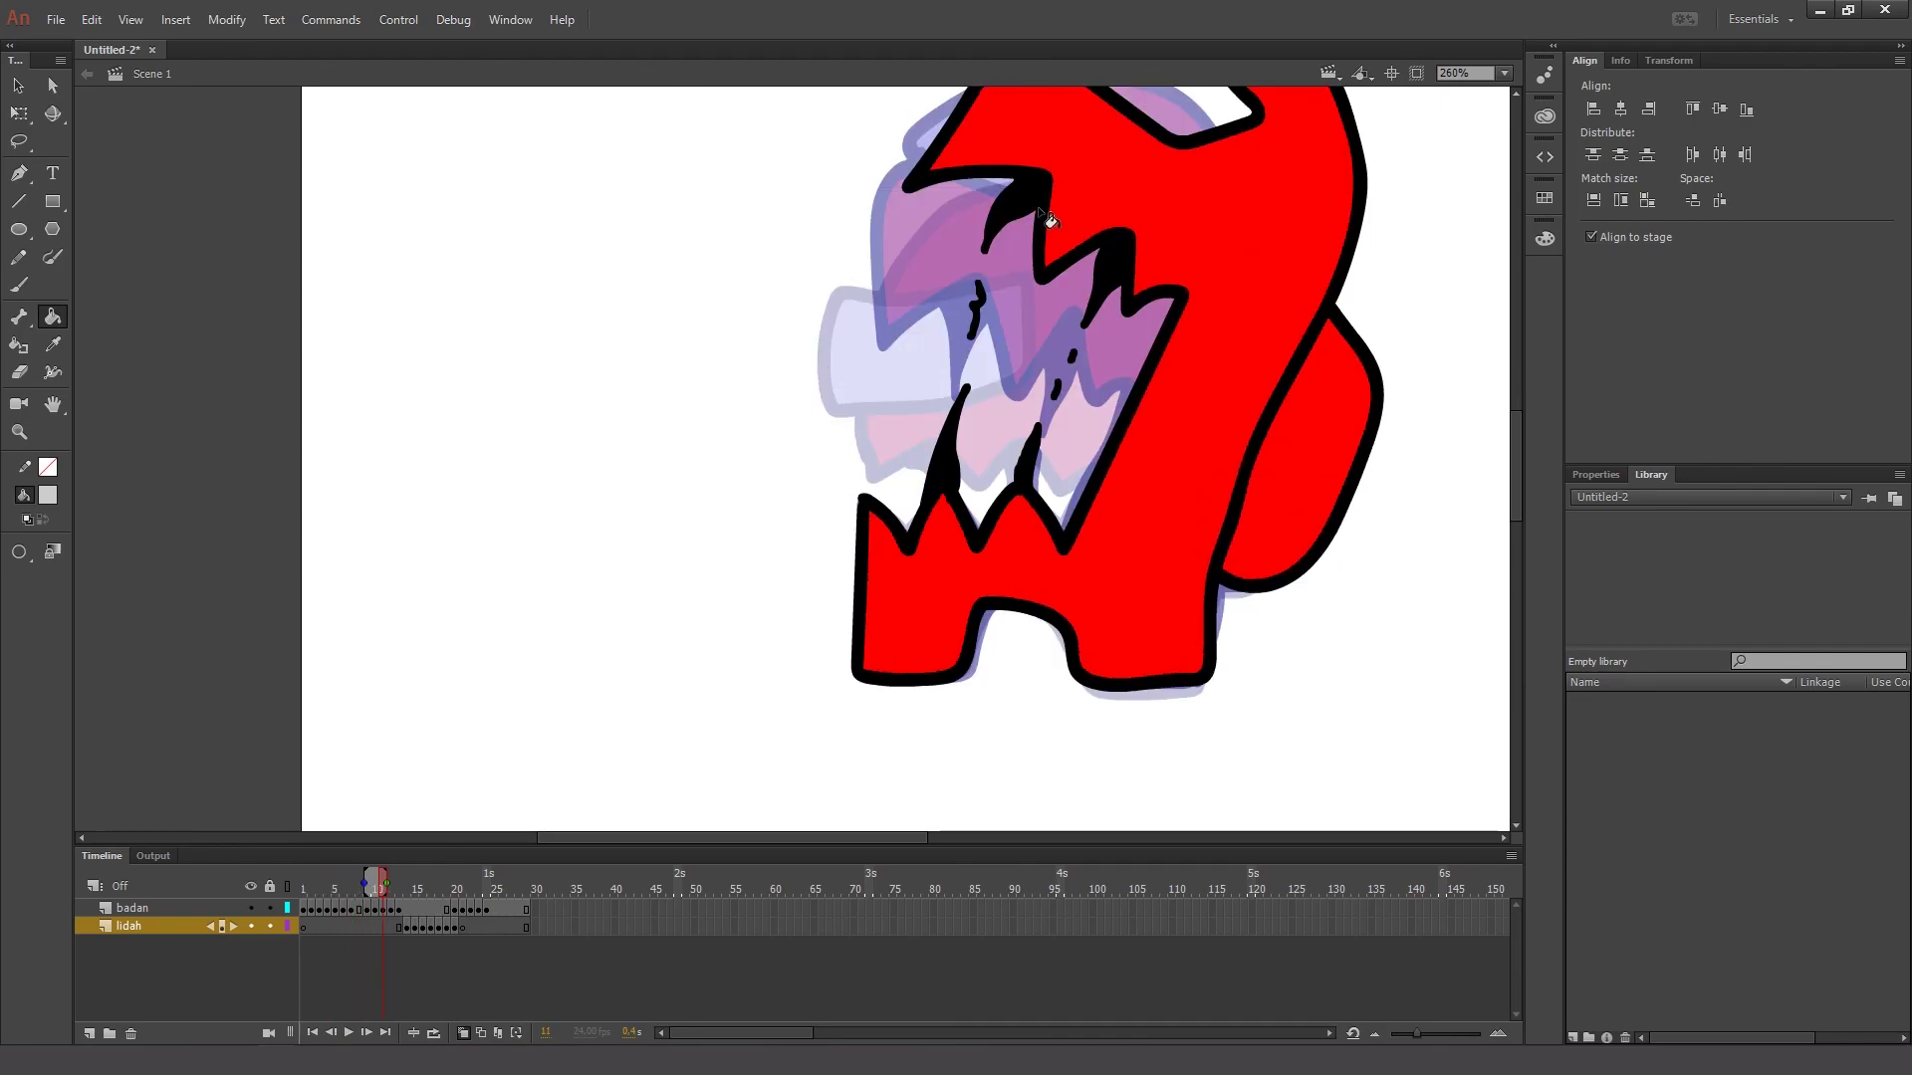
{"action": "scroll", "coordinate": [1122, 341], "scroll_direction": "up", "scroll_amount": 1}
{"action": "left_click", "coordinate": [1131, 346]}
{"action": "key", "text": "period"}
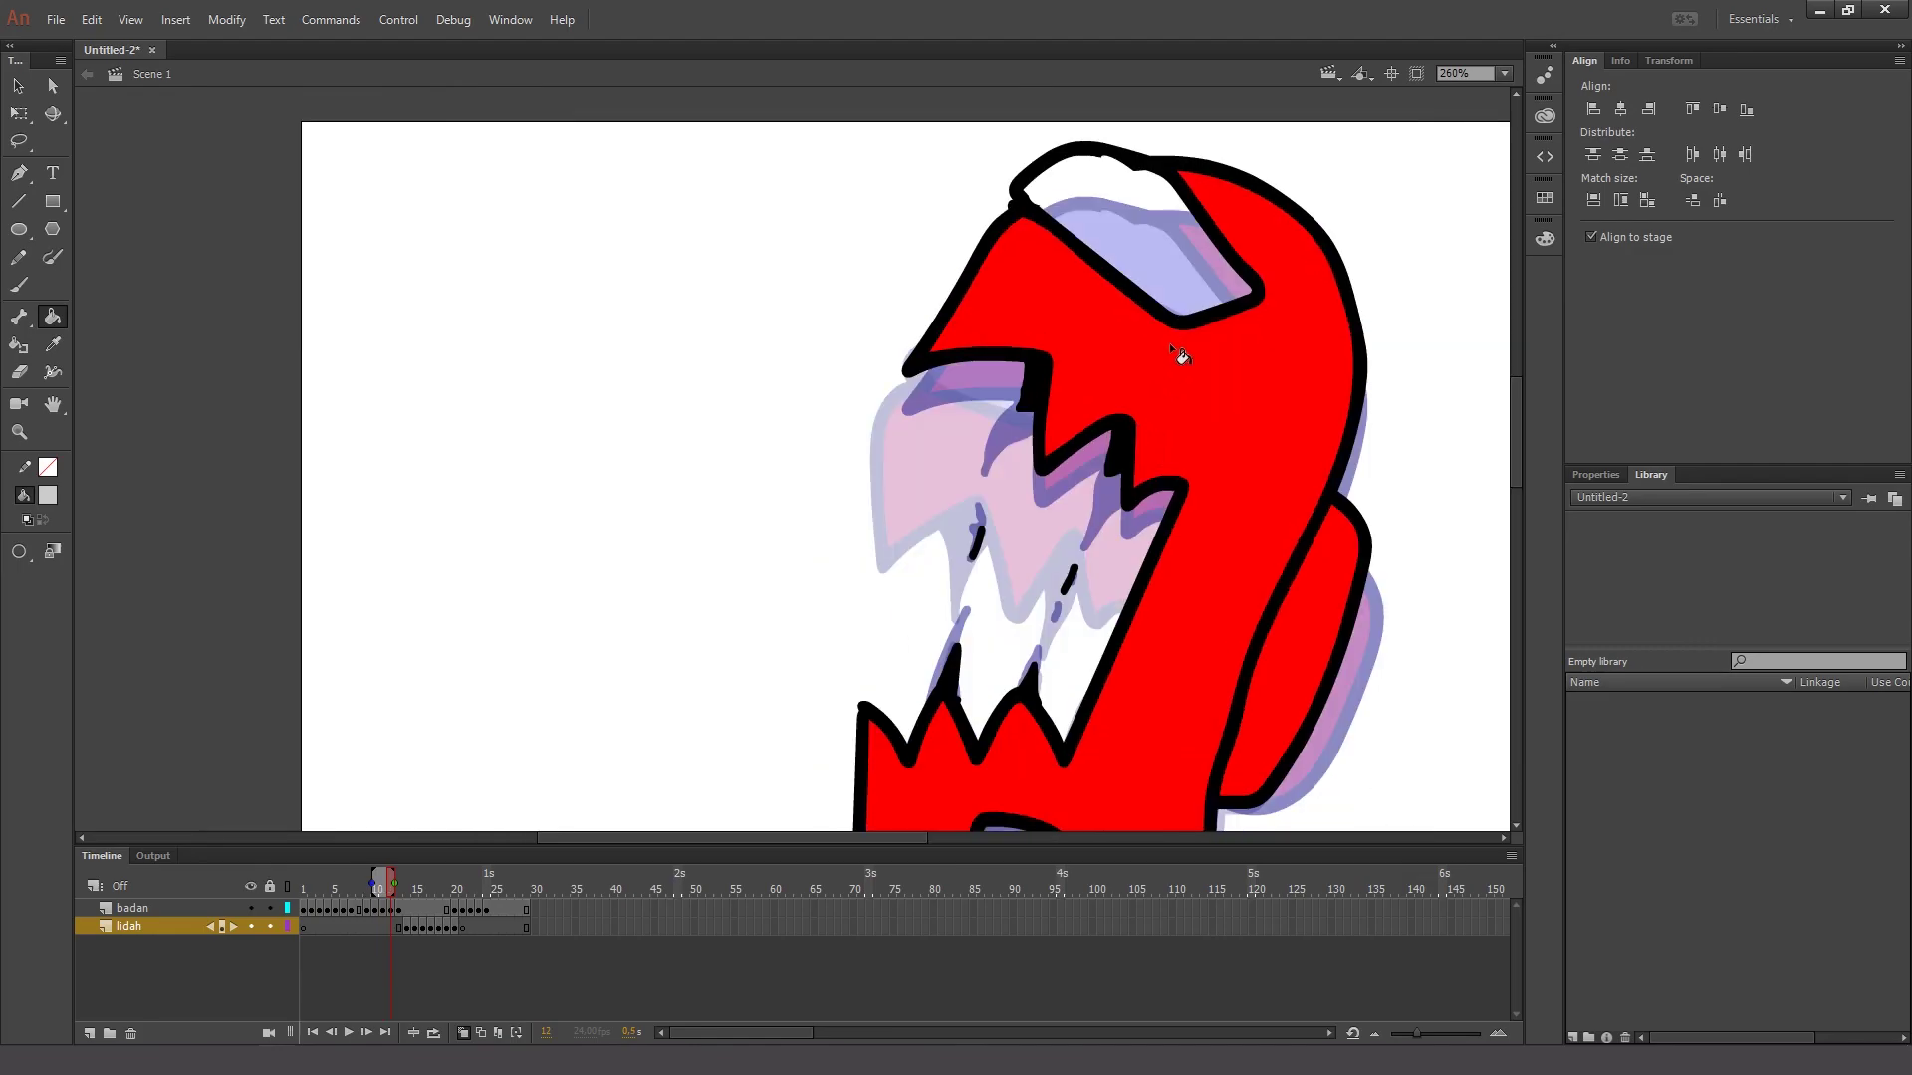
{"action": "key", "text": "period"}
{"action": "key", "text": "period"}
{"action": "left_click", "coordinate": [1161, 265]}
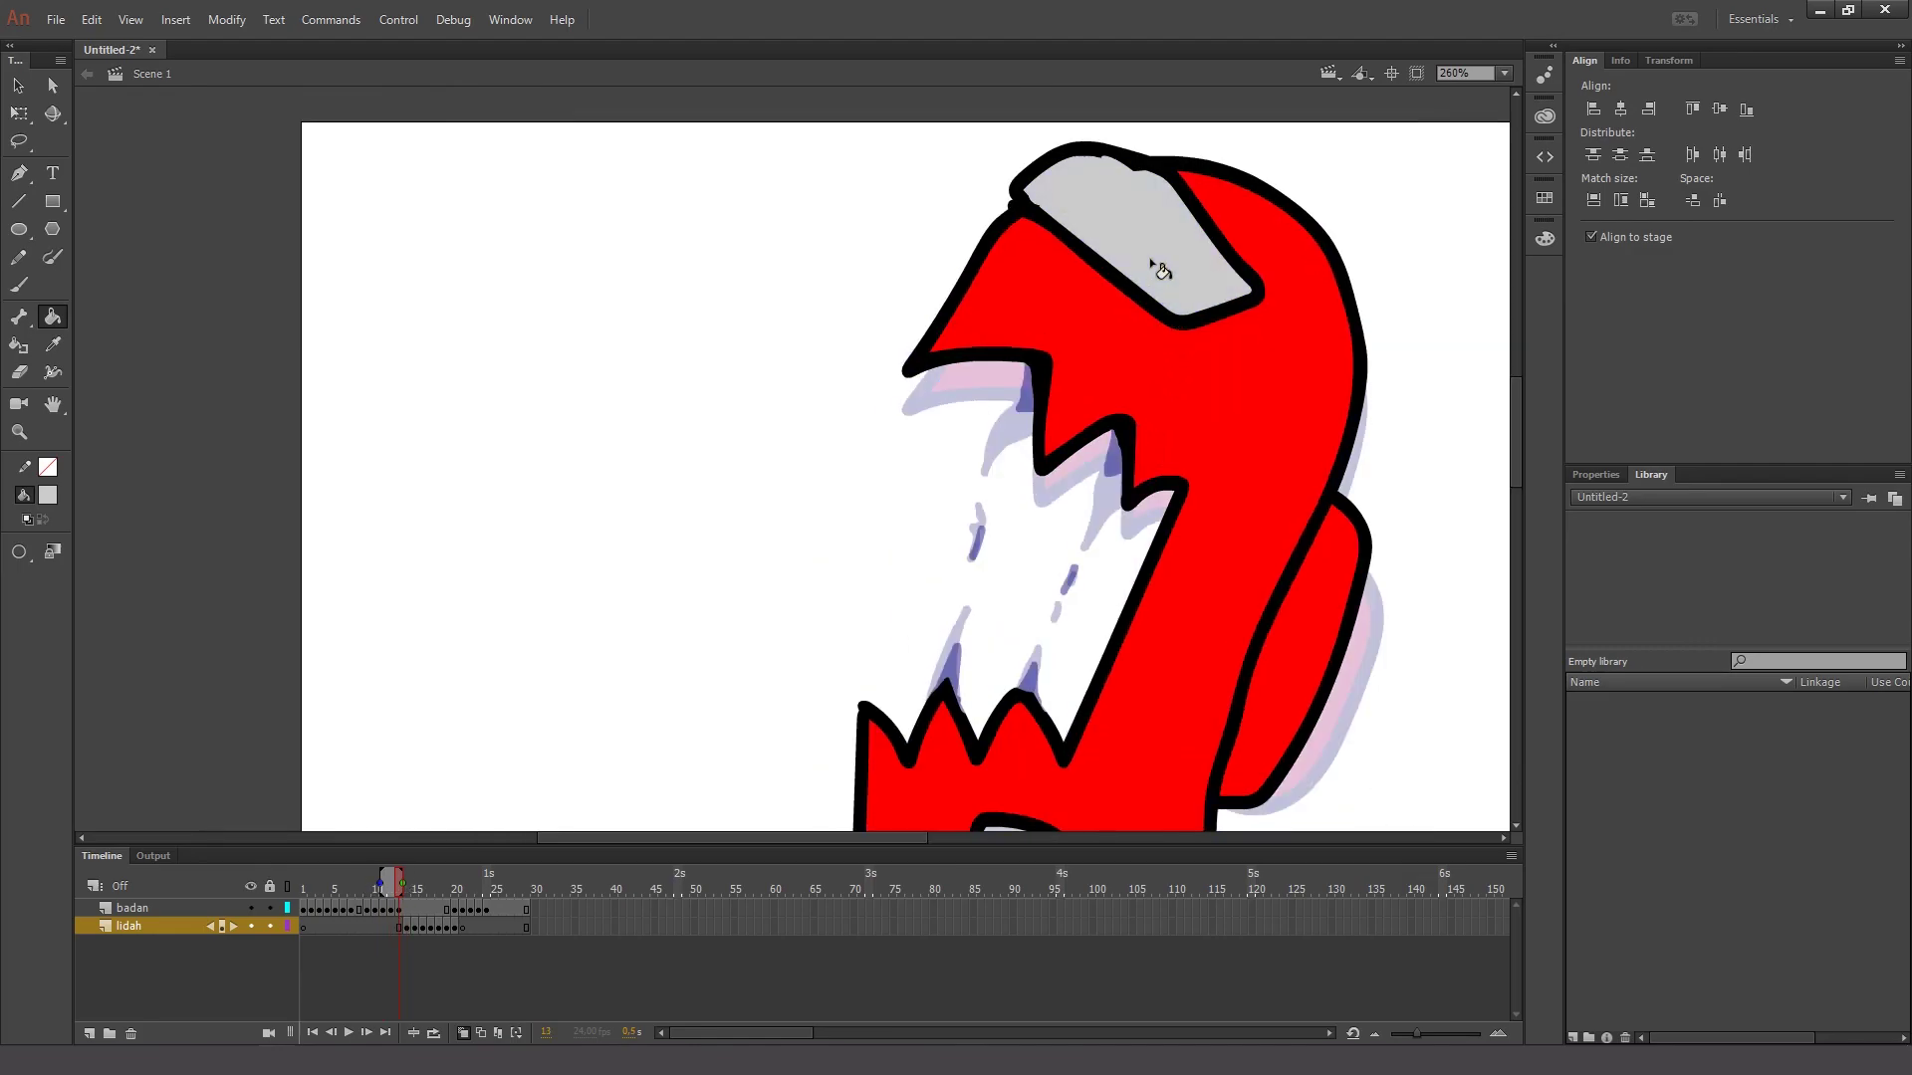
- Skip the held open-mouth pose and fill the visor with light gray in frames 20 and 21
{"action": "key", "text": "period"}
{"action": "key", "text": "period"}
{"action": "key", "text": "period"}
{"action": "key", "text": "period"}
{"action": "key", "text": "period"}
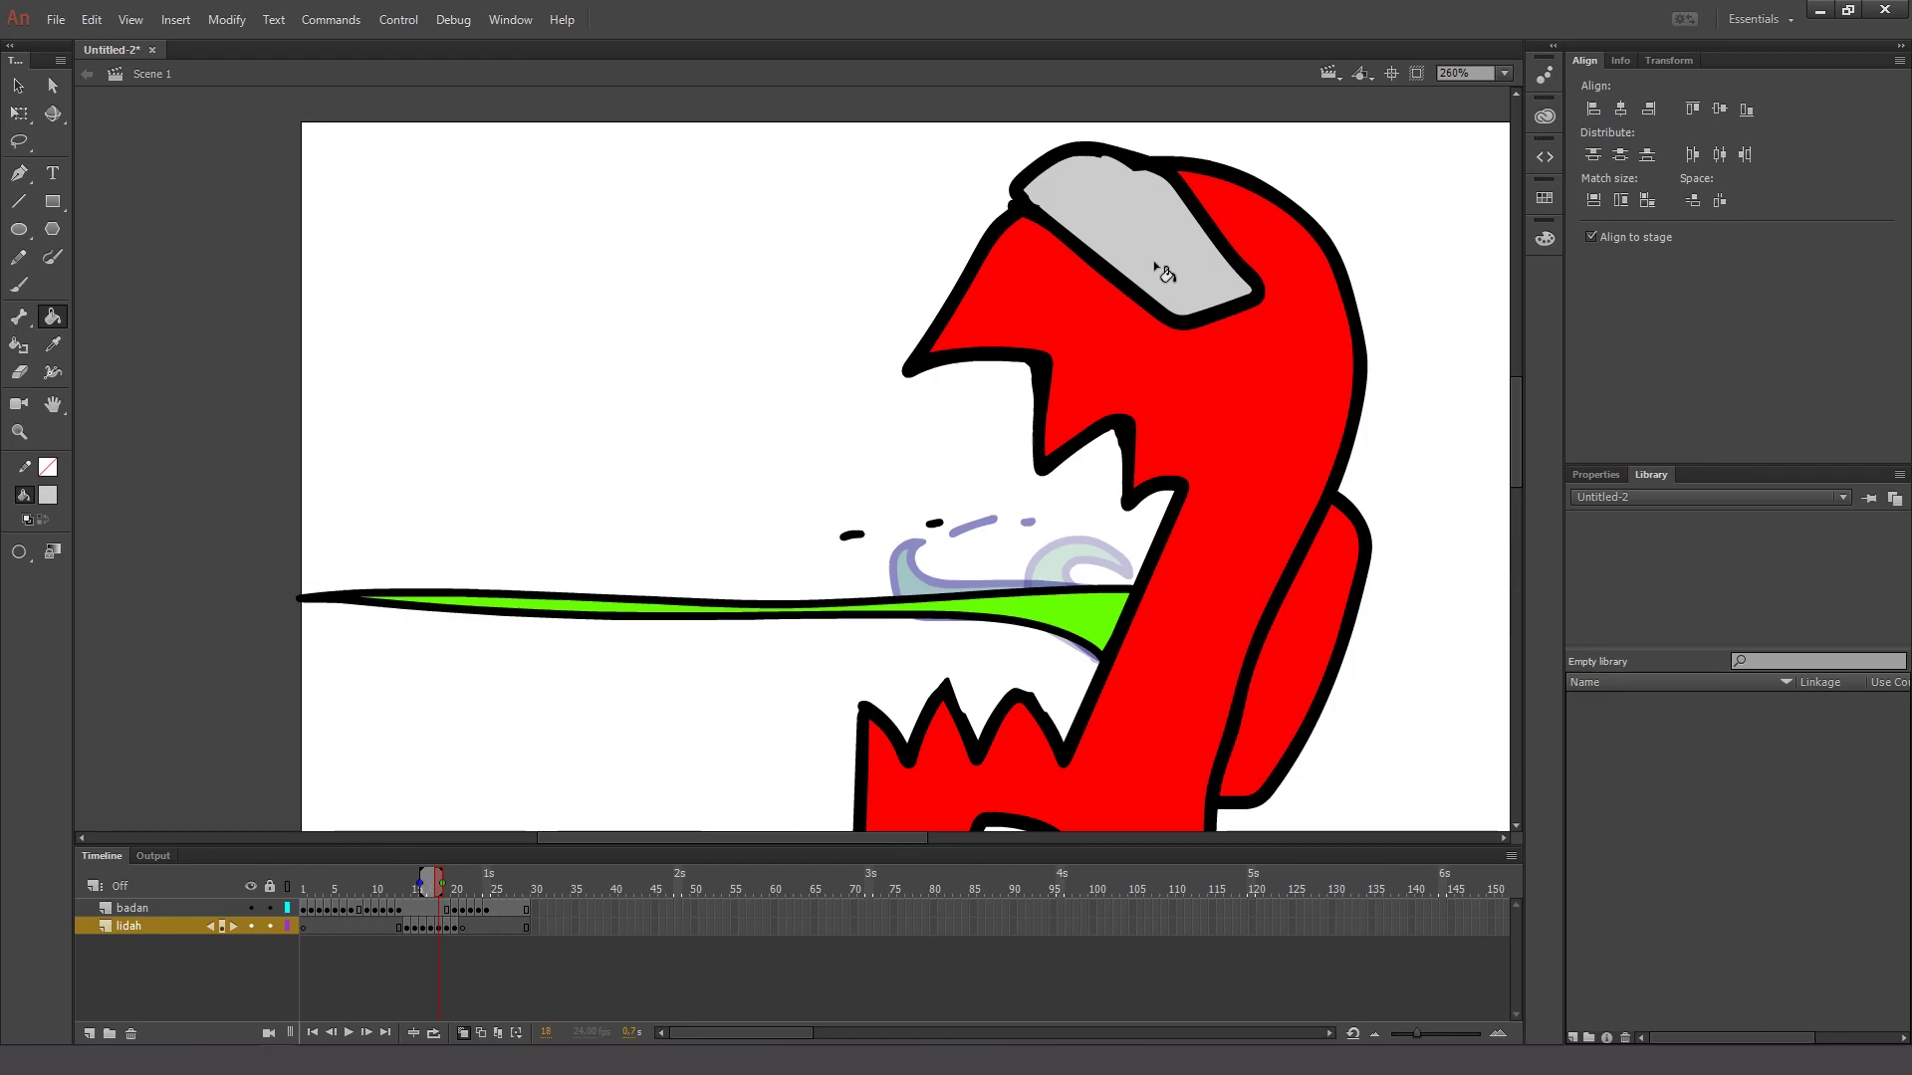
{"action": "key", "text": "period"}
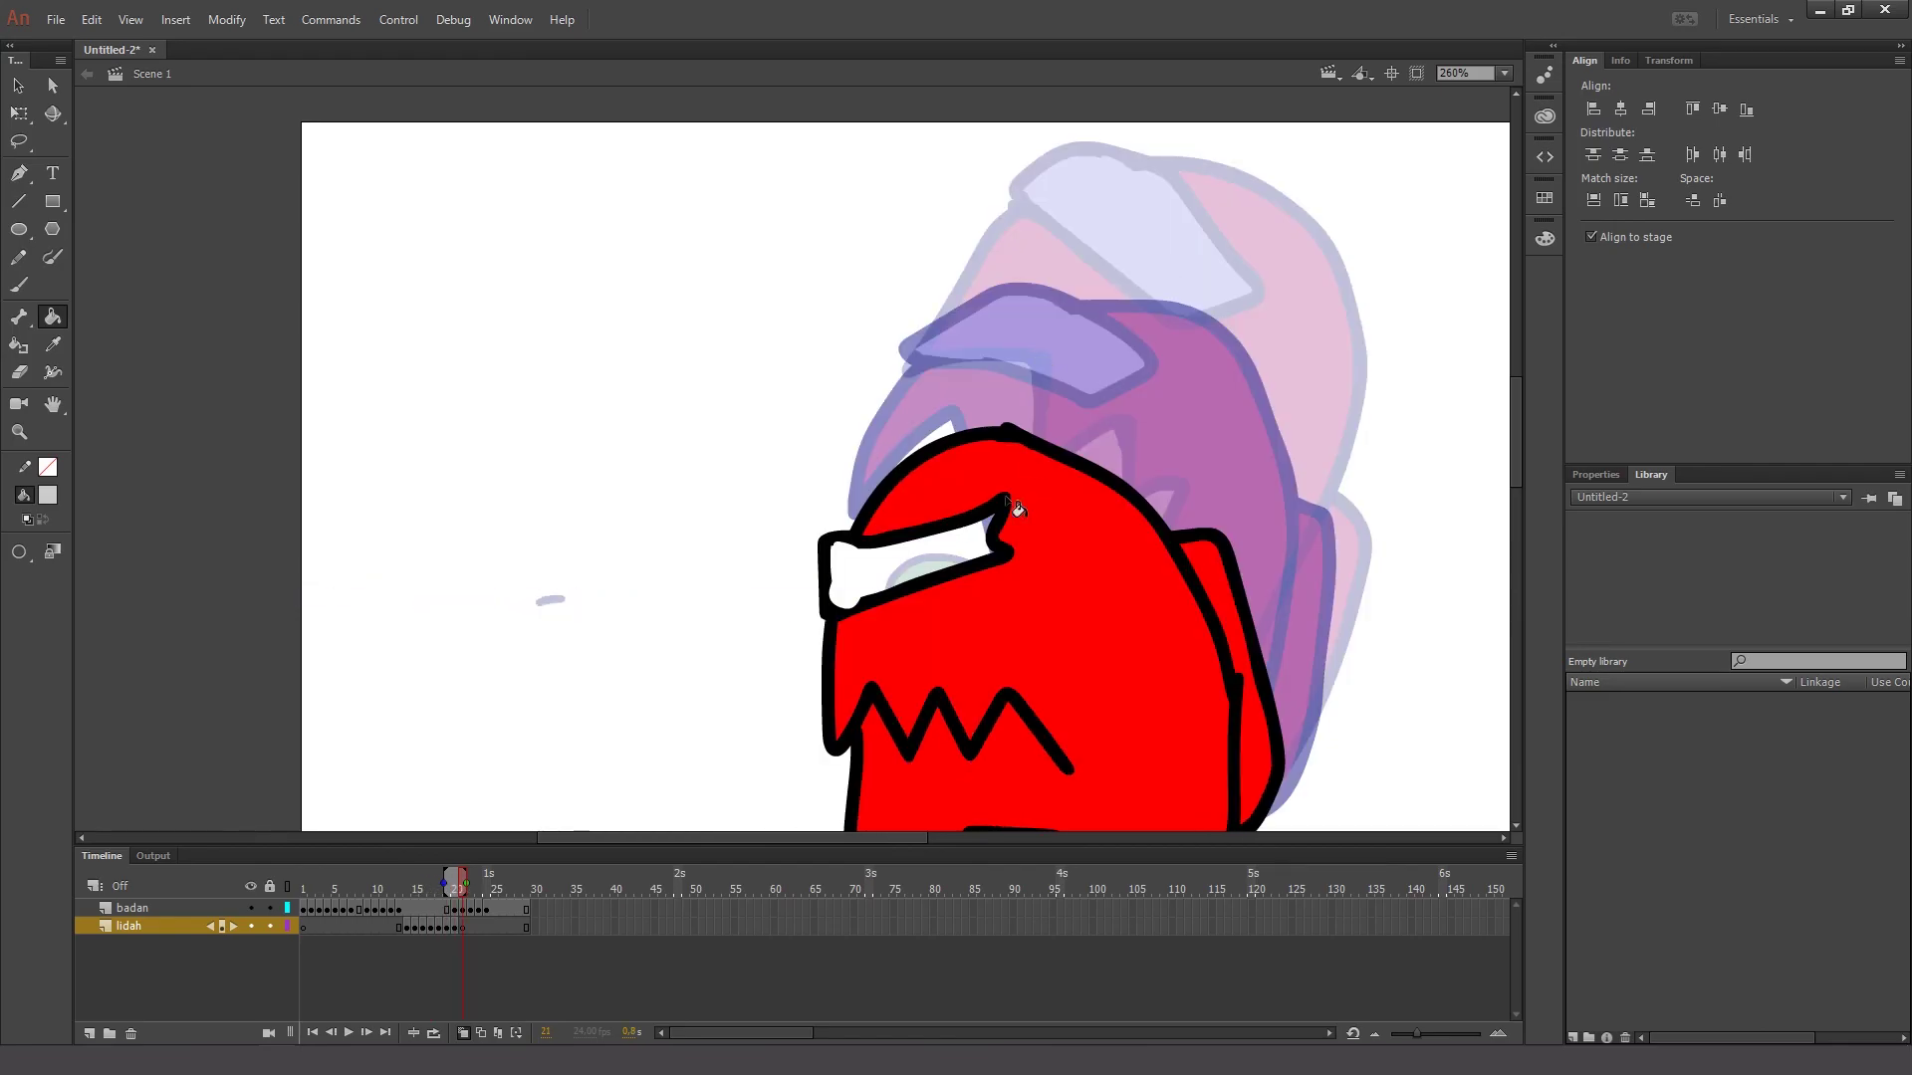
{"action": "scroll", "coordinate": [926, 562], "scroll_direction": "down", "scroll_amount": 5}
{"action": "scroll", "coordinate": [929, 503], "scroll_direction": "up", "scroll_amount": 3}
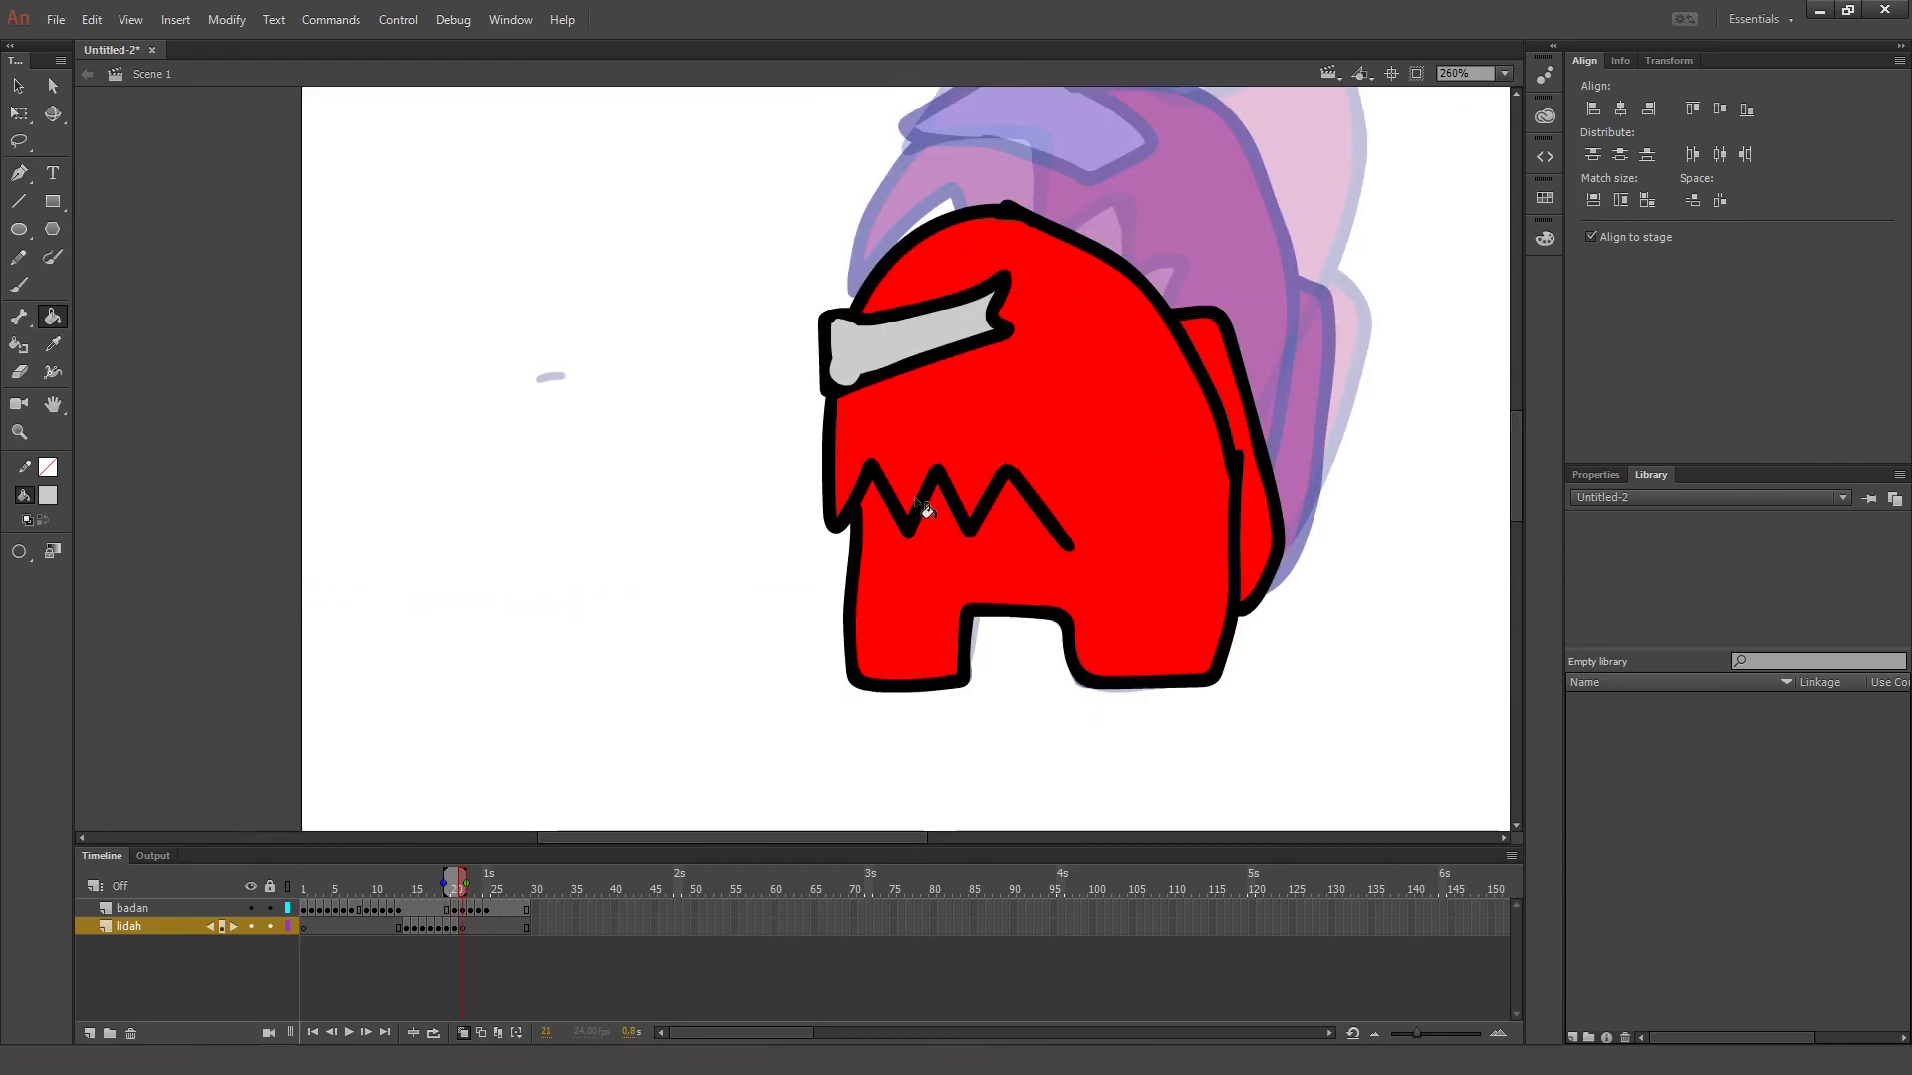
- Fill the visor with light gray in the remaining poses, from frame 22 through the final pose in frame 29
{"action": "key", "text": "period"}
{"action": "key", "text": "period"}
{"action": "key", "text": "period"}
{"action": "left_click", "coordinate": [968, 387]}
{"action": "key", "text": "period"}
{"action": "key", "text": "period"}
{"action": "key", "text": "period"}
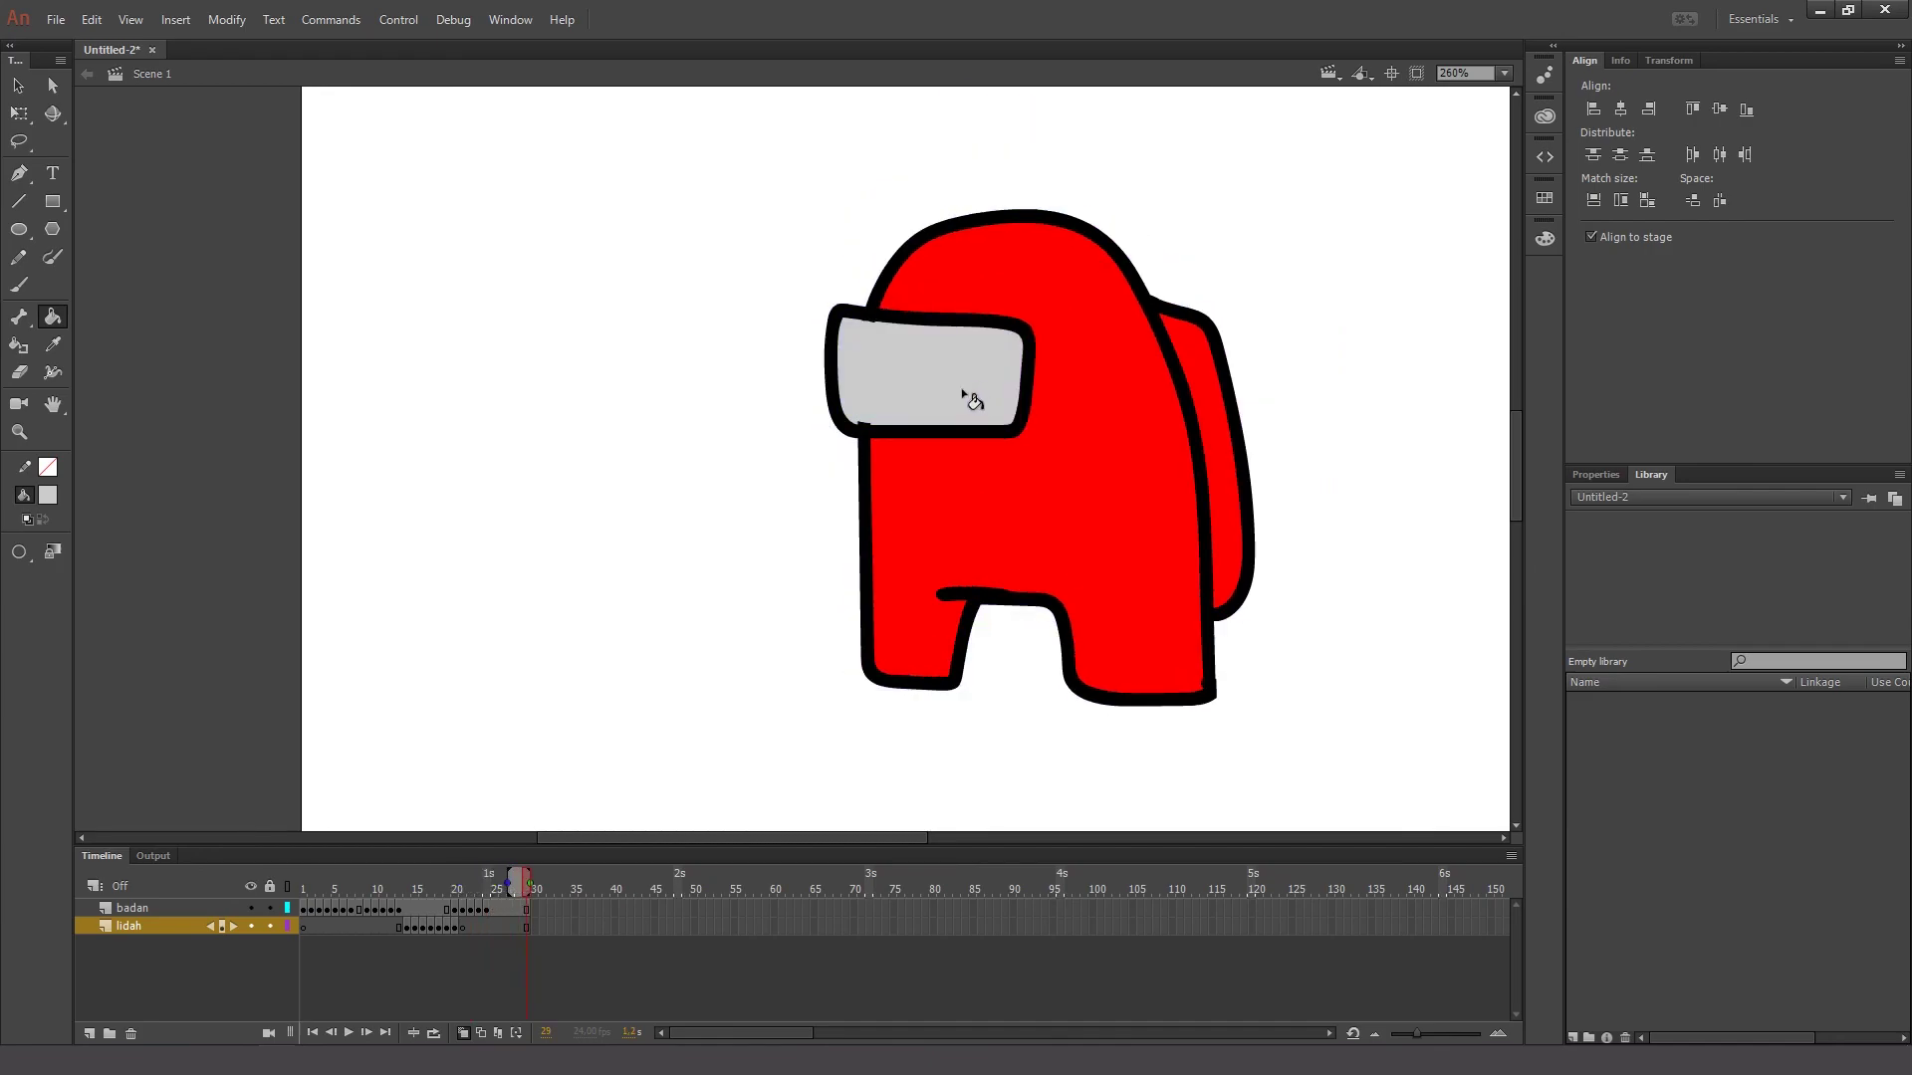
- Play back the colored animation, zoom out to the whole stage and test the movie in a preview window
{"action": "key", "text": "Return"}
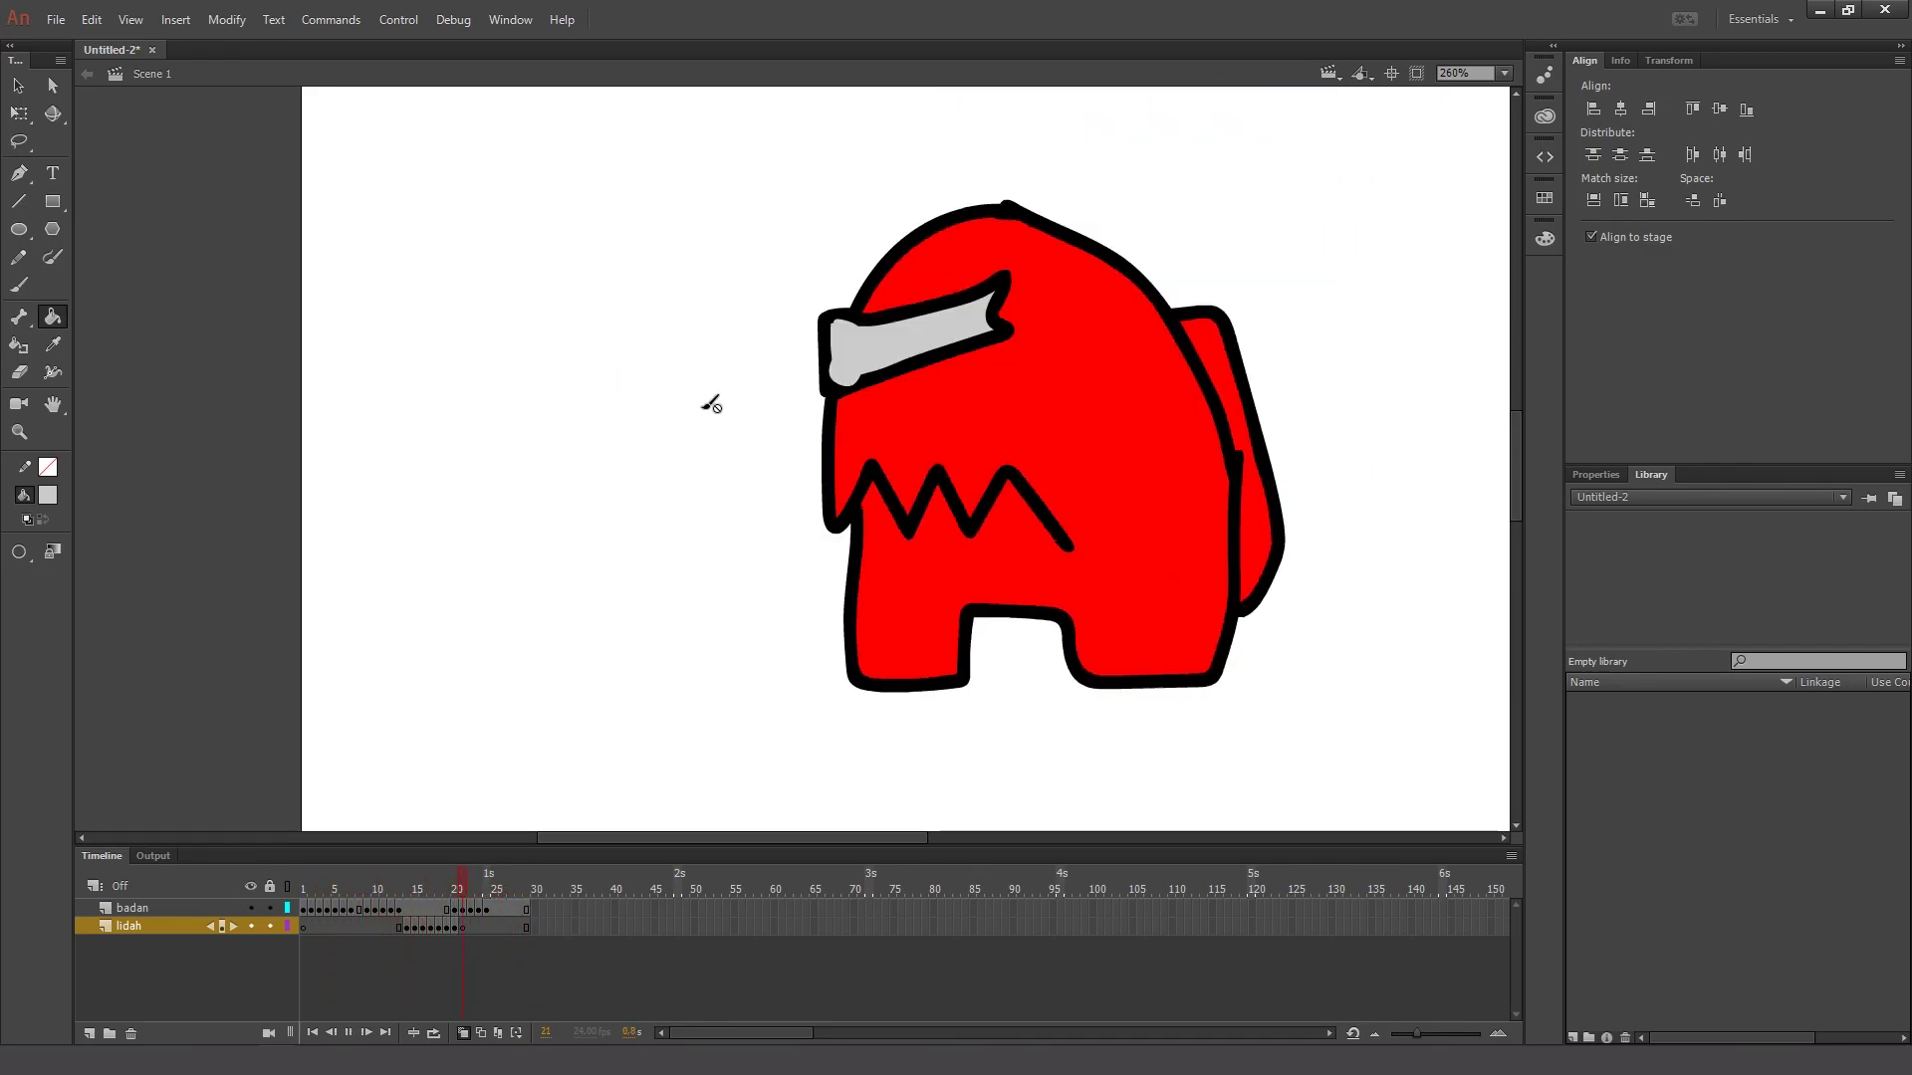
{"action": "left_click", "coordinate": [893, 418], "text": "alt"}
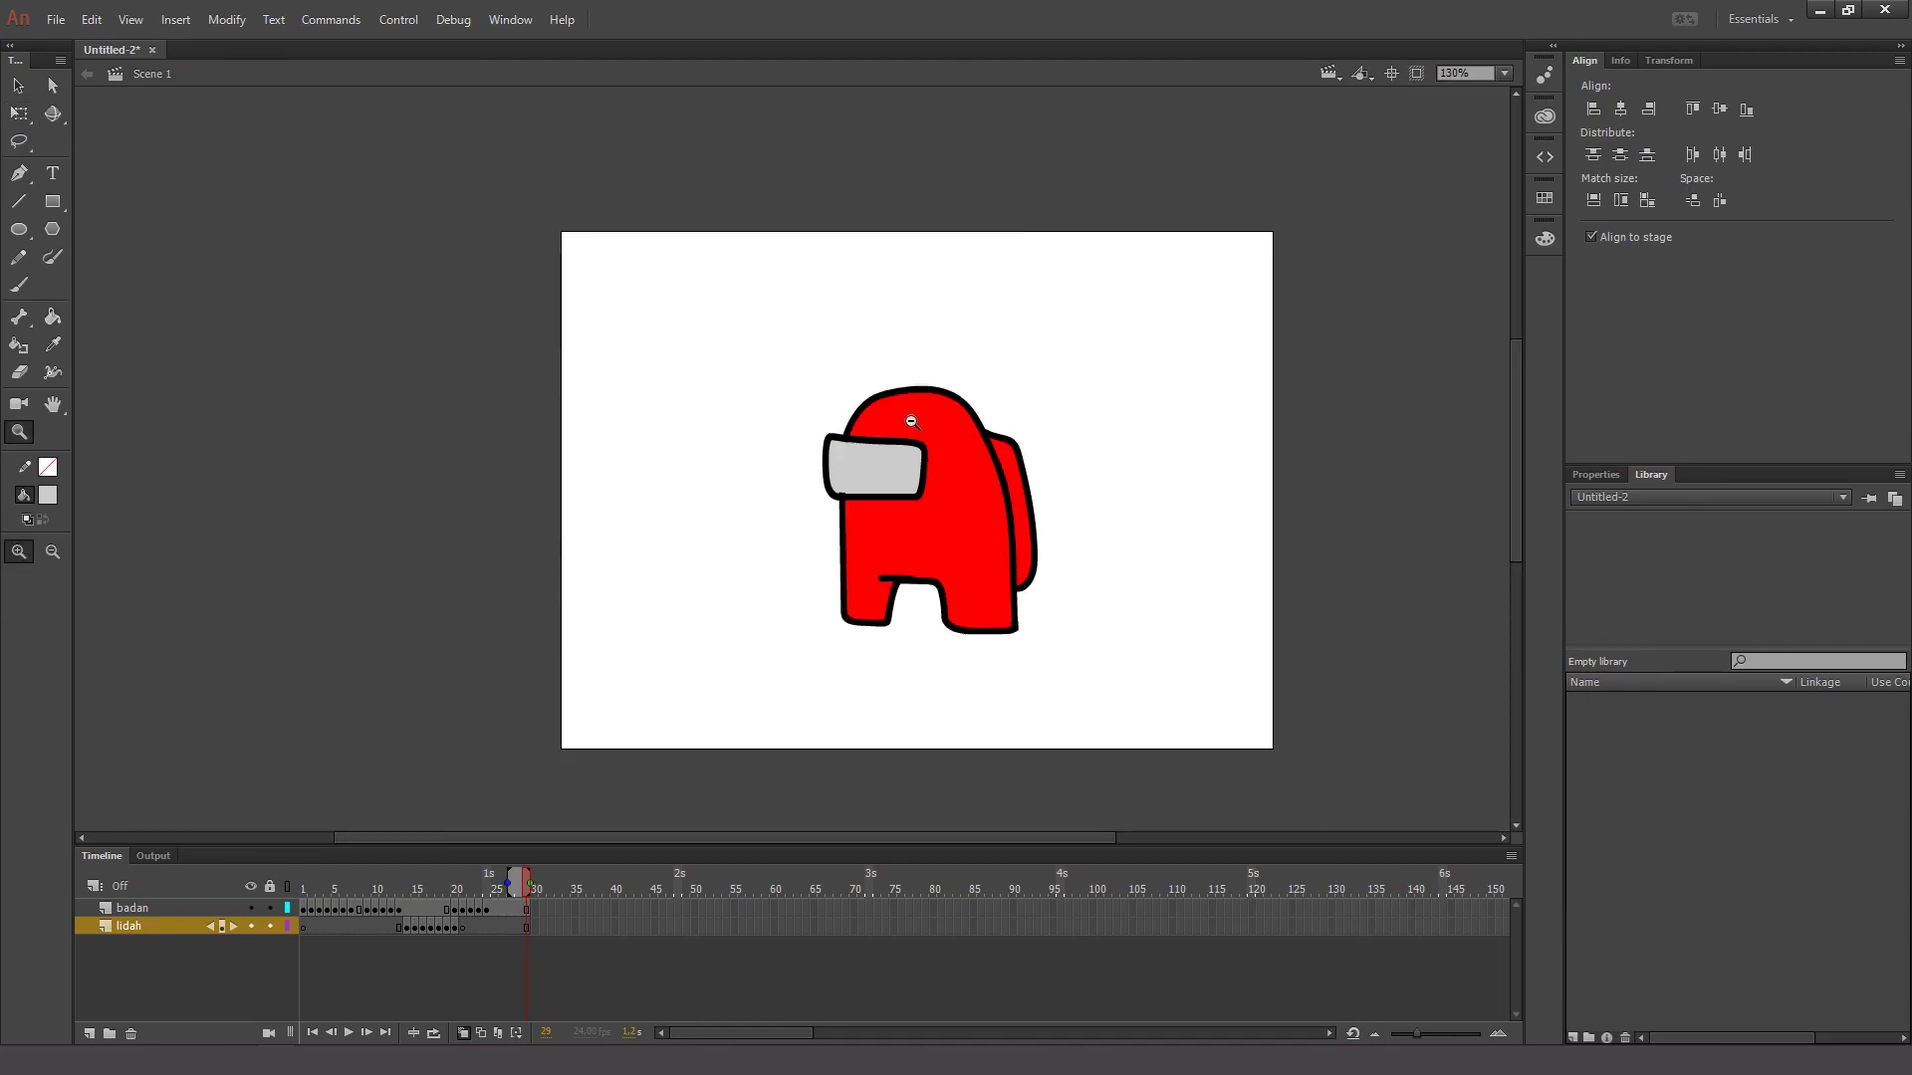
{"action": "key", "text": "ctrl+Return"}
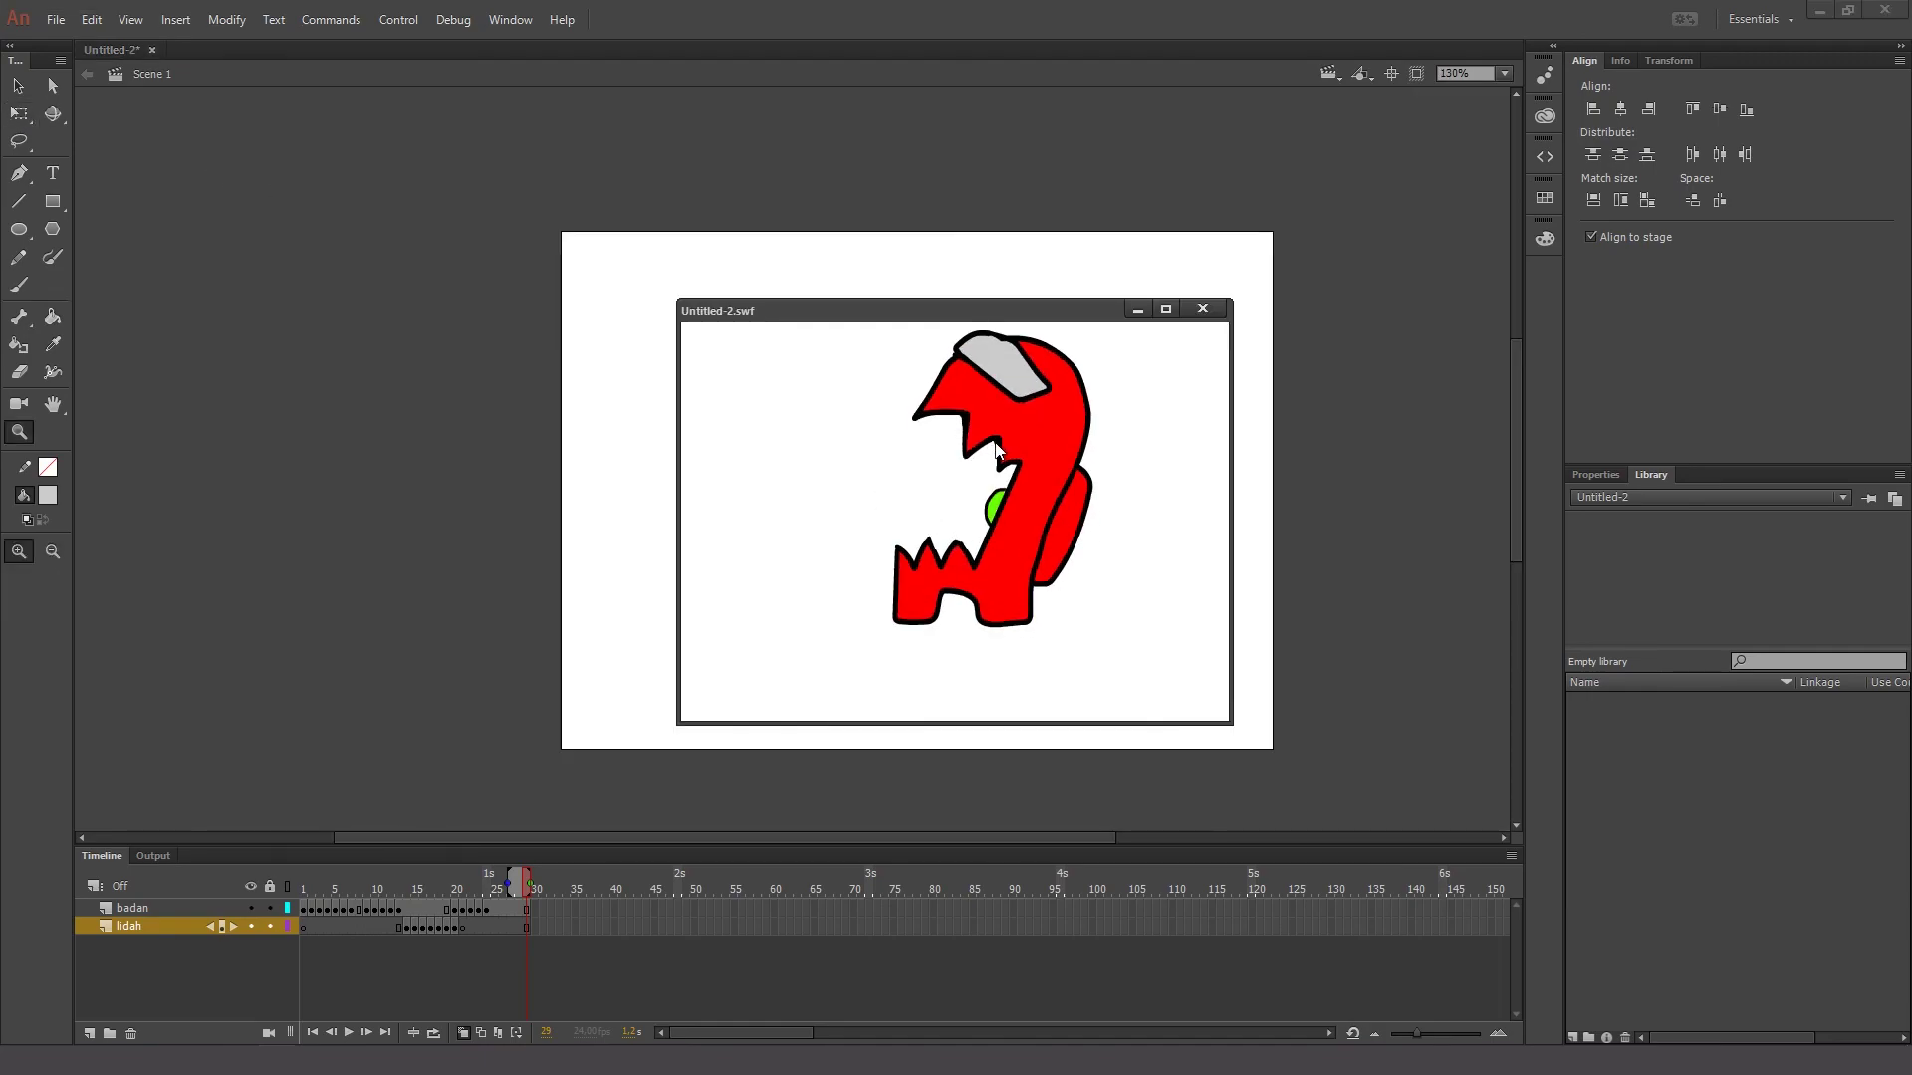